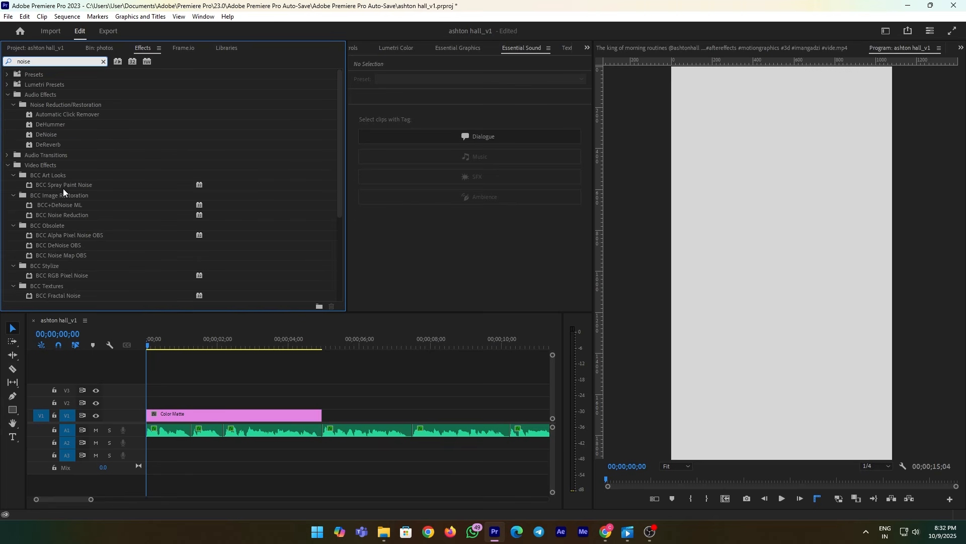
Apply the Noise effect to the Color Matte clip, with the noise amount at 45% and color noise turned off.
{"action": "scroll", "coordinate": [63, 198], "scroll_direction": "down", "scroll_amount": 5}
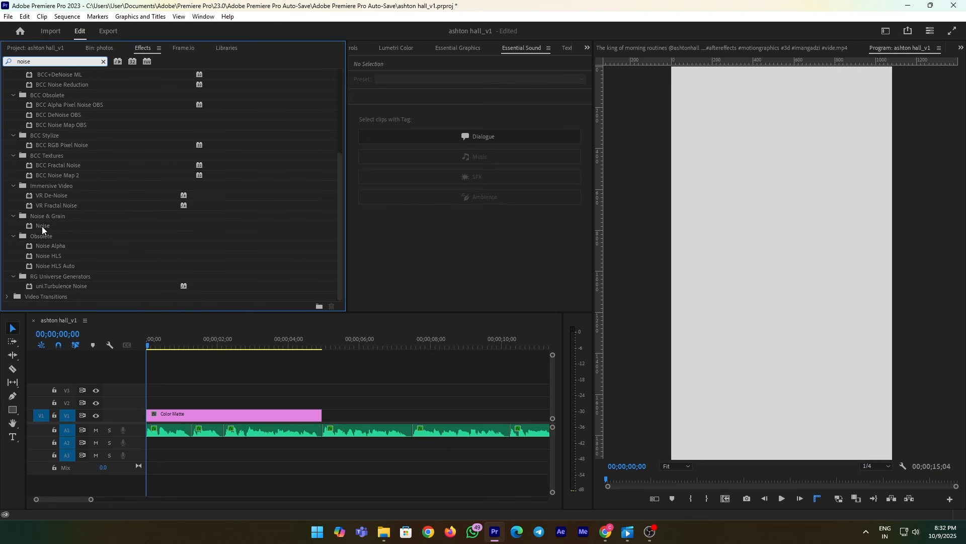
{"action": "left_click_drag", "start_coordinate": [44, 226], "coordinate": [169, 414]}
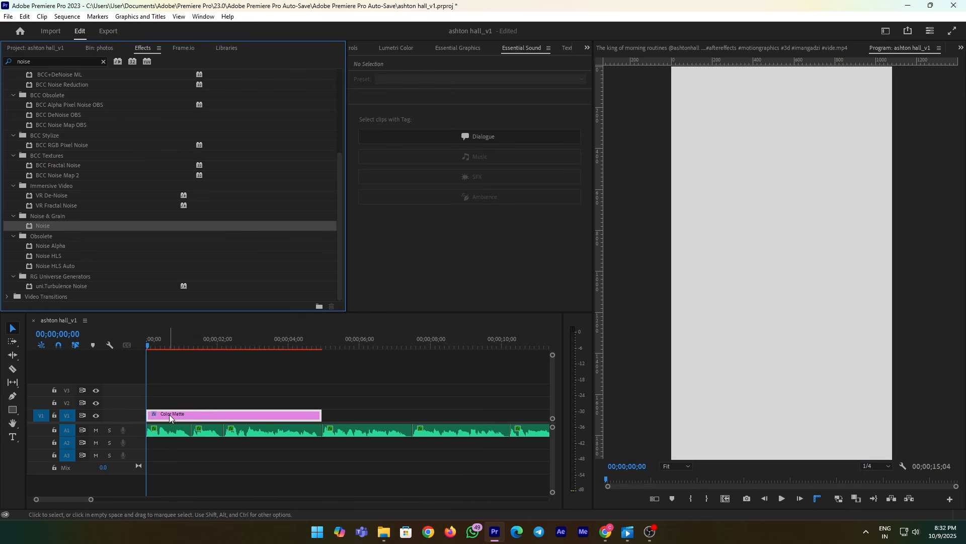
{"action": "left_click", "coordinate": [360, 48]}
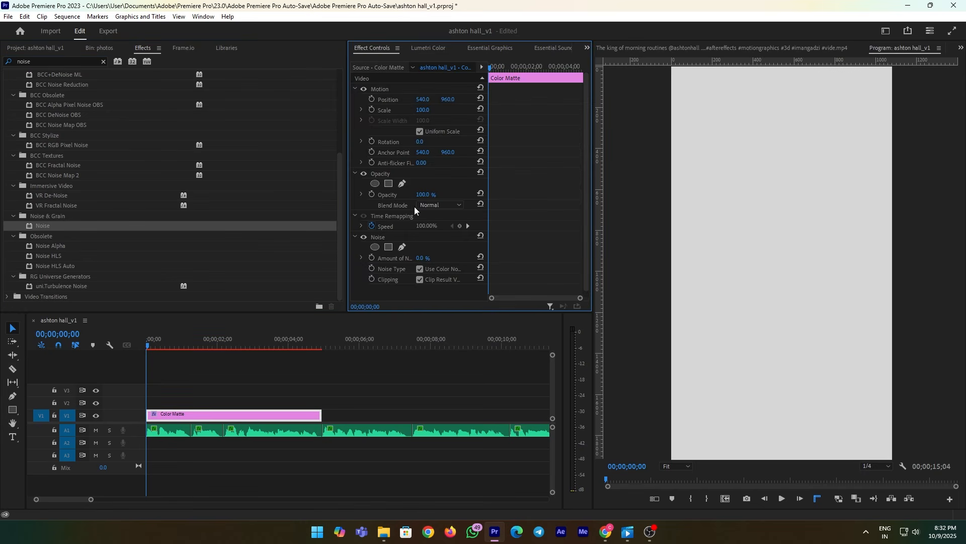
{"action": "scroll", "coordinate": [414, 247], "scroll_direction": "down", "scroll_amount": 1}
{"action": "left_click_drag", "start_coordinate": [420, 256], "coordinate": [444, 257]}
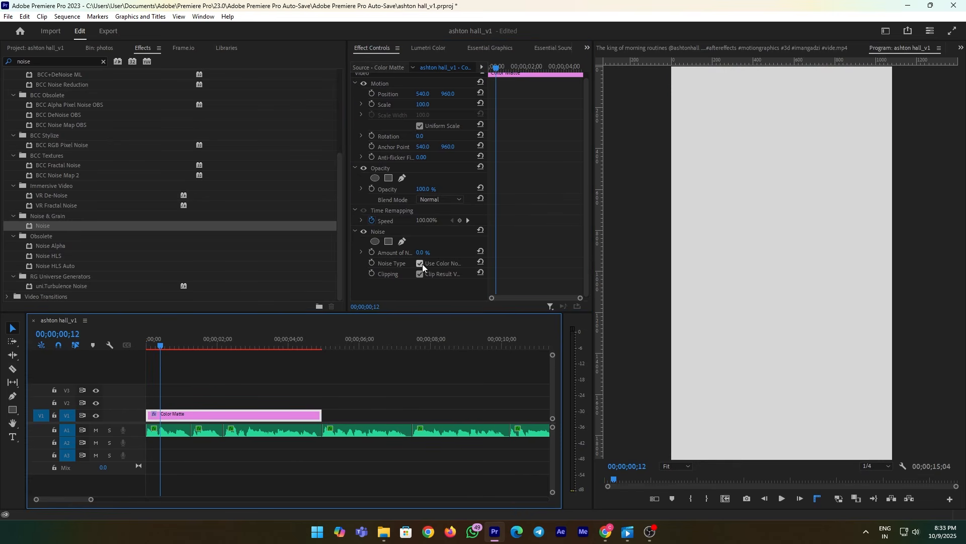
{"action": "left_click", "coordinate": [420, 263]}
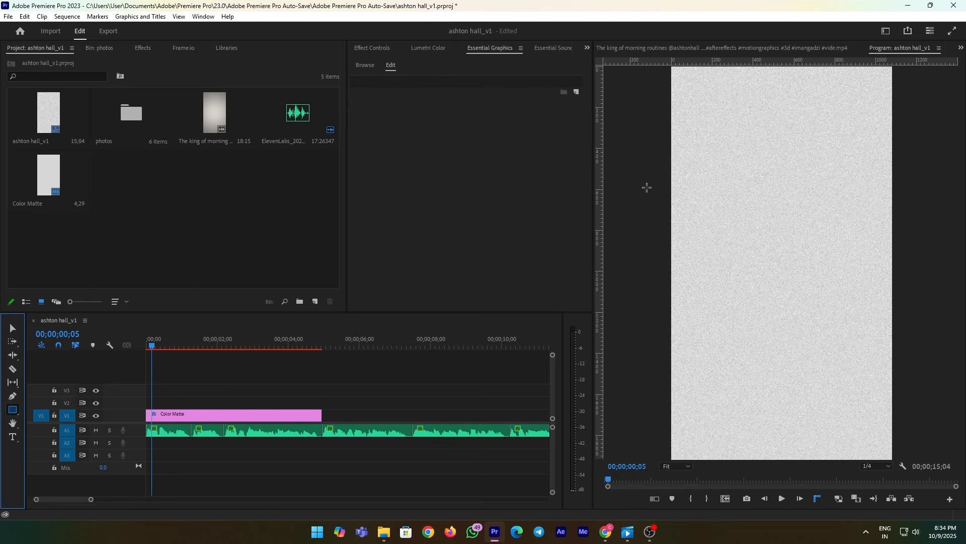
Draw a white rectangle about 1481 by 474 px spanning the full width of the frame.
{"action": "mouse_move", "coordinate": [644, 187]}
{"action": "left_mouse_down"}
{"action": "mouse_move", "coordinate": [699, 261]}
{"action": "mouse_move", "coordinate": [947, 283]}
{"action": "left_mouse_up"}
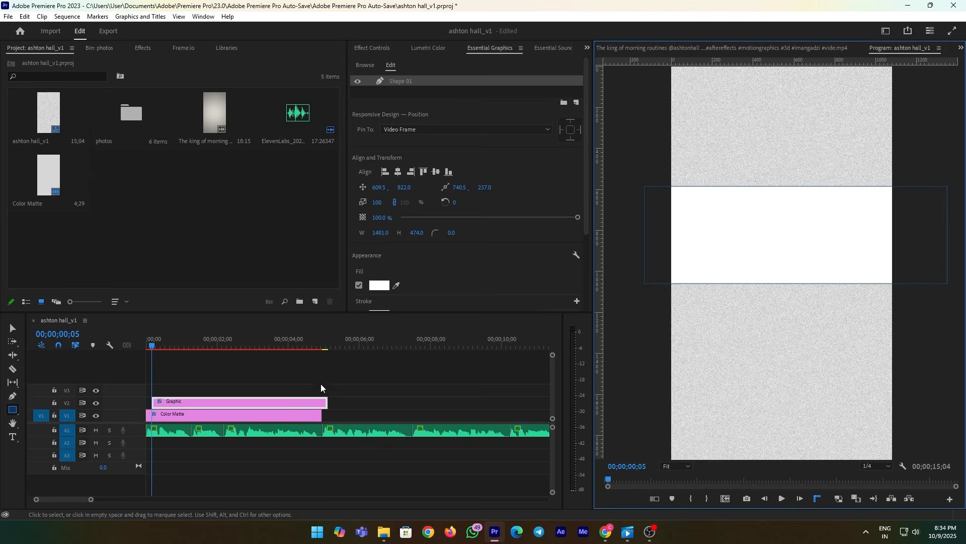
{"action": "left_click", "coordinate": [286, 400]}
{"action": "left_click", "coordinate": [286, 404]}
Center the rectangle in the frame, and set its vertical position to 752.
{"action": "left_click", "coordinate": [392, 83]}
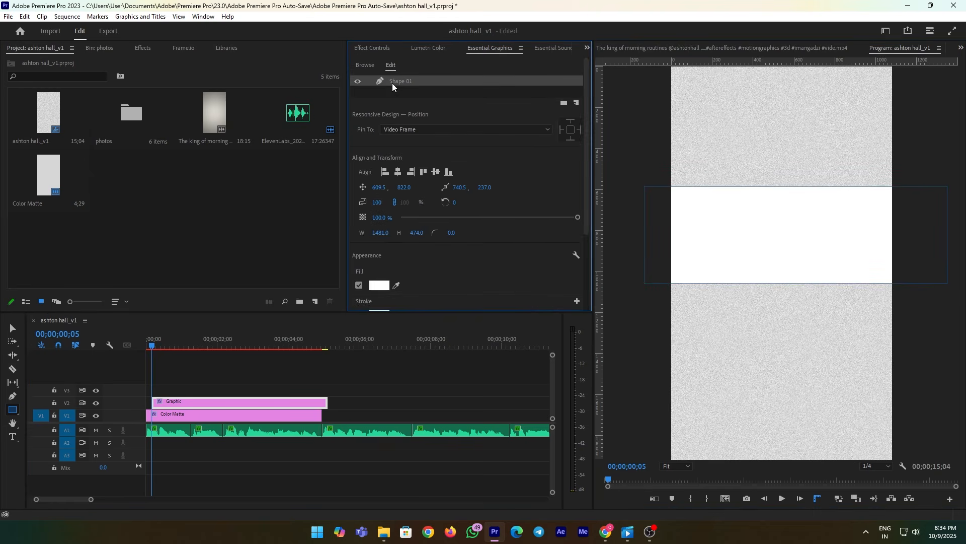
{"action": "left_click", "coordinate": [396, 173]}
{"action": "left_click", "coordinate": [435, 172]}
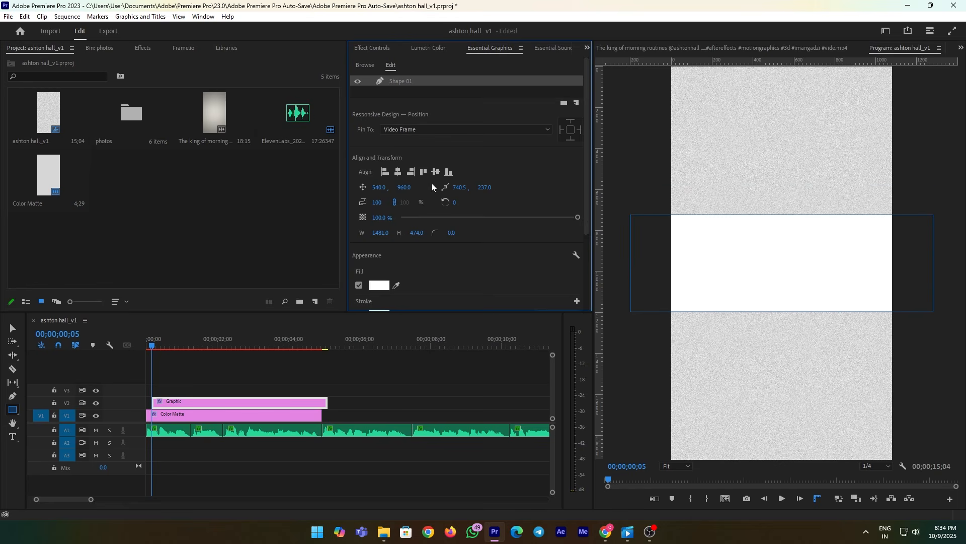
{"action": "left_click_drag", "start_coordinate": [405, 186], "coordinate": [423, 187]}
{"action": "left_click", "coordinate": [249, 391]}
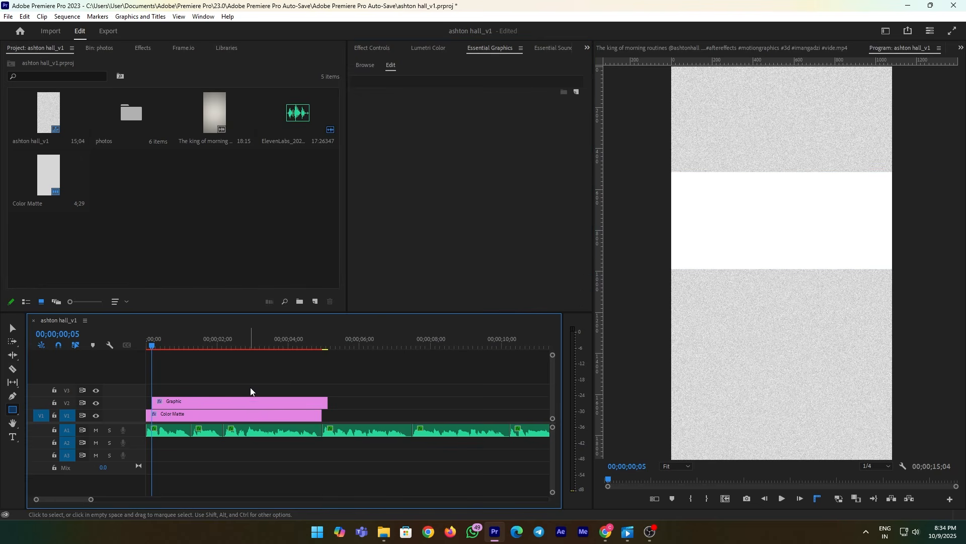
Open the reference video "The king of morning routines" in the source monitor at 00;00;01;02.
{"action": "left_click", "coordinate": [216, 114]}
{"action": "double_click", "coordinate": [213, 101]}
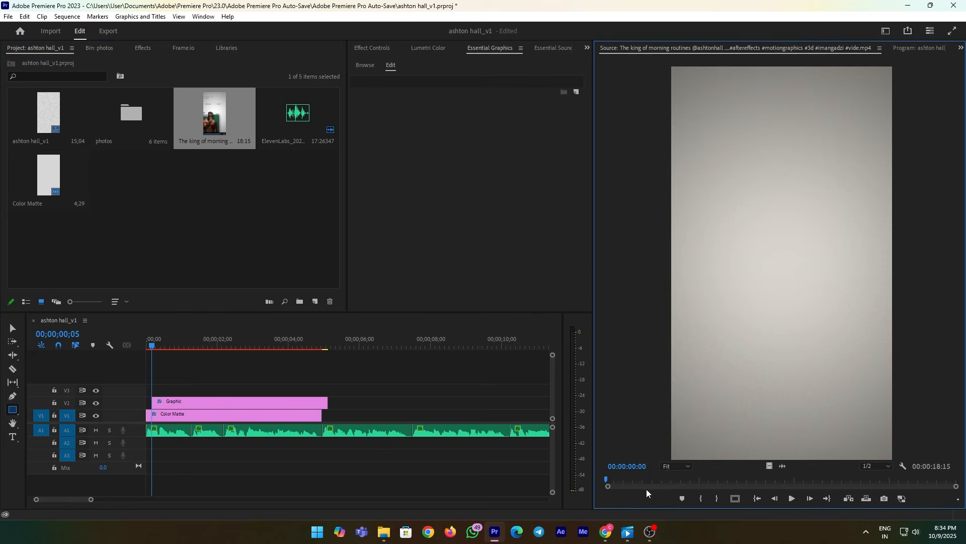
{"action": "left_click_drag", "start_coordinate": [604, 478], "coordinate": [626, 479]}
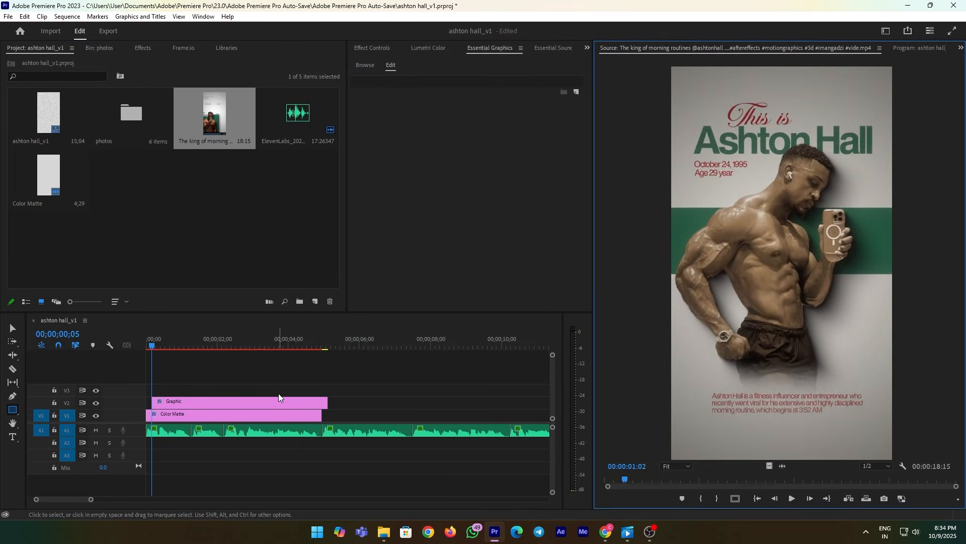
Fill the rectangle with the green sampled from the stripe in the reference video.
{"action": "left_click", "coordinate": [13, 328]}
{"action": "left_click", "coordinate": [214, 400]}
{"action": "left_click", "coordinate": [401, 81]}
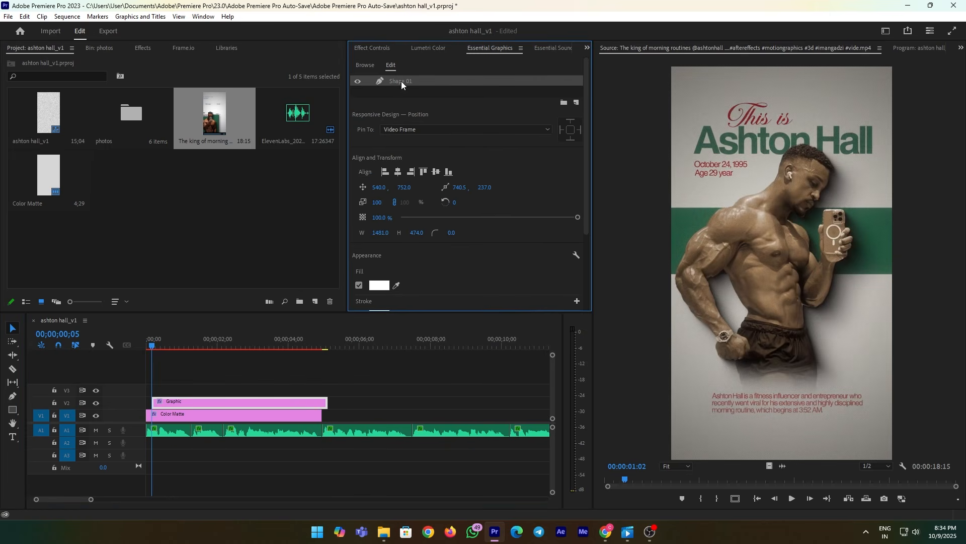
{"action": "scroll", "coordinate": [468, 247], "scroll_direction": "down", "scroll_amount": 2}
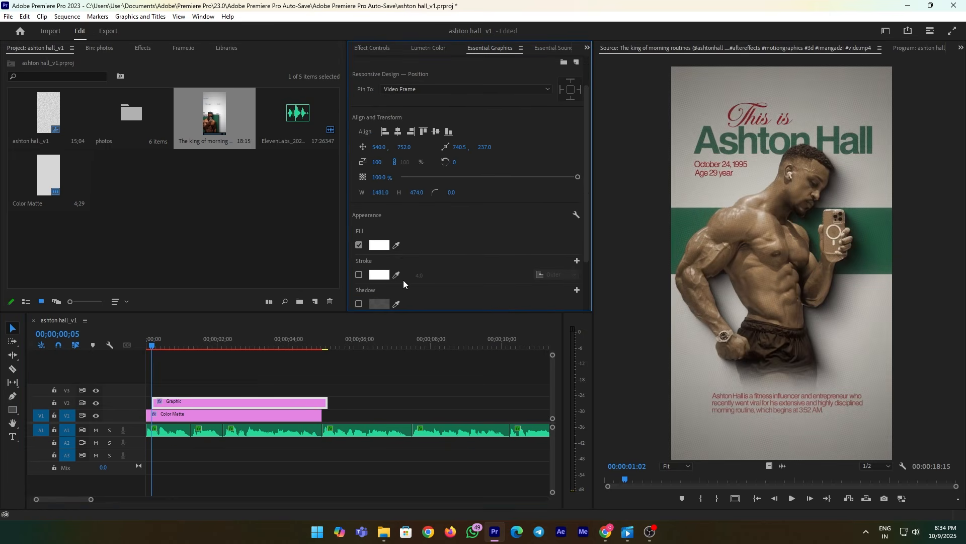
{"action": "left_click", "coordinate": [396, 246]}
{"action": "left_click", "coordinate": [699, 215]}
{"action": "left_click", "coordinate": [180, 383]}
Copy the Noise effect from the Color Matte clip and paste it onto the green bar's Graphic clip.
{"action": "left_click_drag", "start_coordinate": [149, 343], "coordinate": [161, 346]}
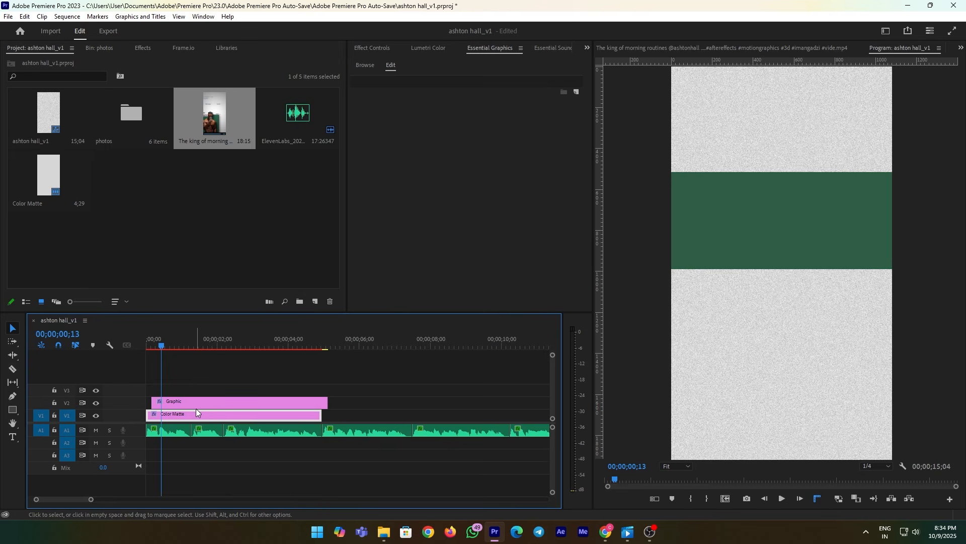
{"action": "left_click", "coordinate": [385, 48]}
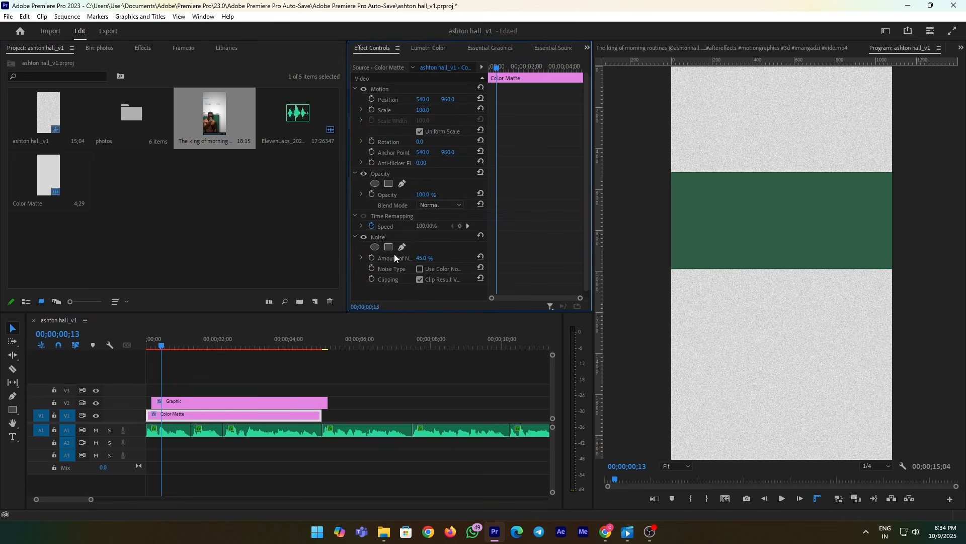
{"action": "right_click", "coordinate": [405, 237]}
{"action": "left_click", "coordinate": [430, 294]}
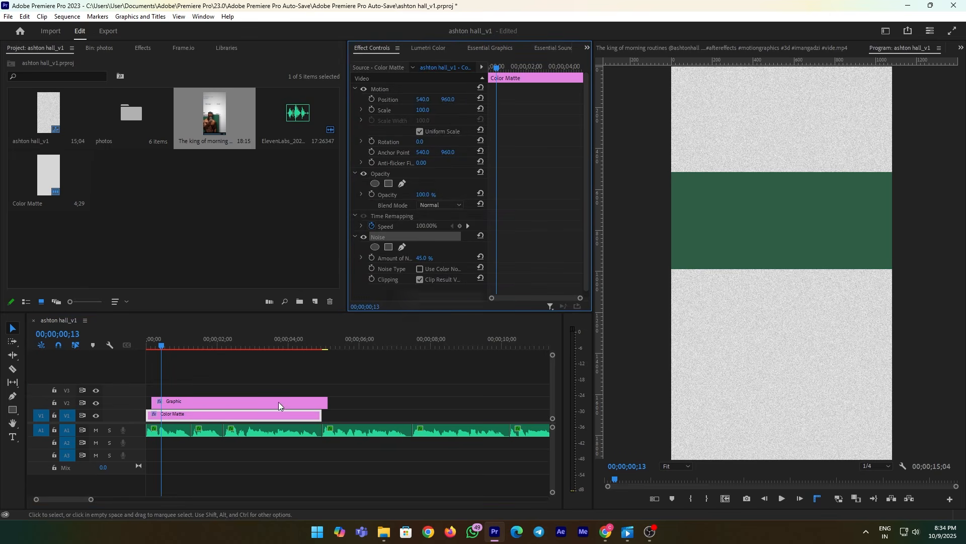
{"action": "left_click", "coordinate": [240, 400]}
{"action": "key", "text": "ctrl+v"}
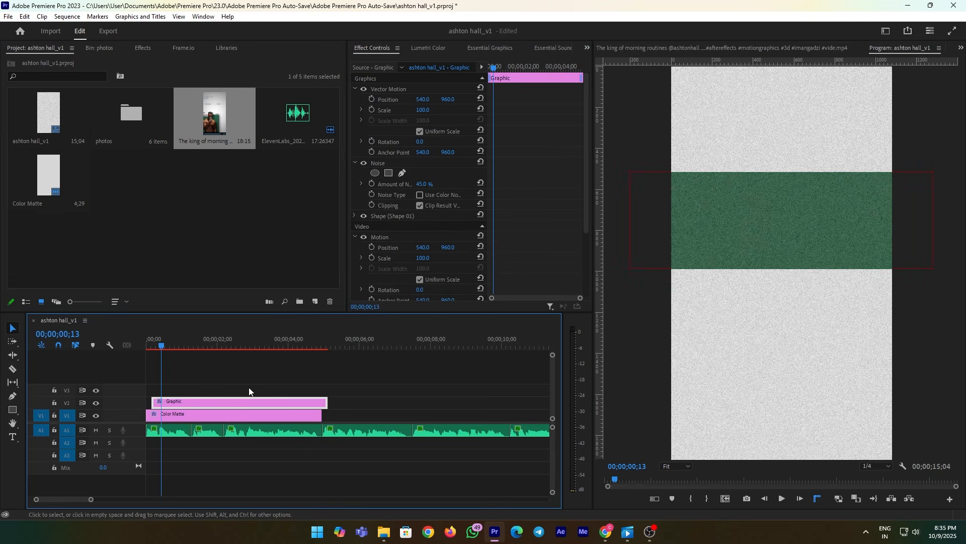
Reduce the amount of noise on the green bar's Graphic clip.
{"action": "left_click", "coordinate": [247, 389]}
{"action": "left_click", "coordinate": [246, 401]}
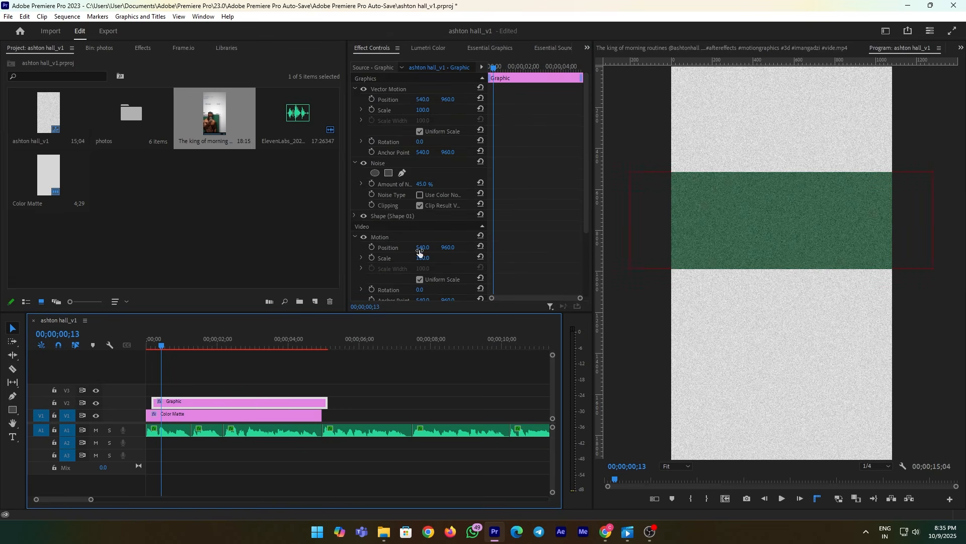
{"action": "scroll", "coordinate": [394, 262], "scroll_direction": "down", "scroll_amount": 1}
{"action": "scroll", "coordinate": [428, 206], "scroll_direction": "up", "scroll_amount": 1}
{"action": "left_click_drag", "start_coordinate": [424, 174], "coordinate": [428, 175]}
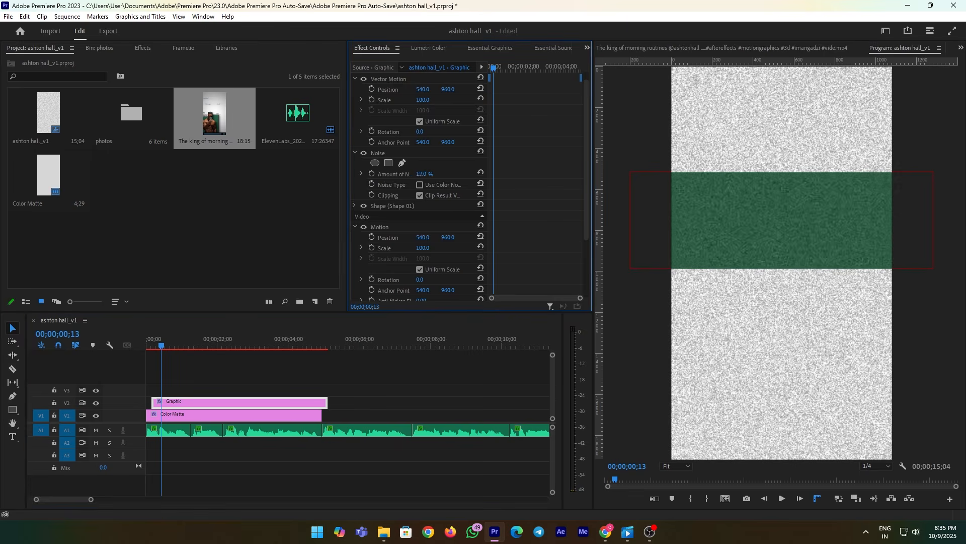
{"action": "mouse_move", "coordinate": [428, 174]}
{"action": "left_mouse_down"}
{"action": "mouse_move", "coordinate": [417, 175]}
{"action": "mouse_move", "coordinate": [425, 177]}
{"action": "left_mouse_up"}
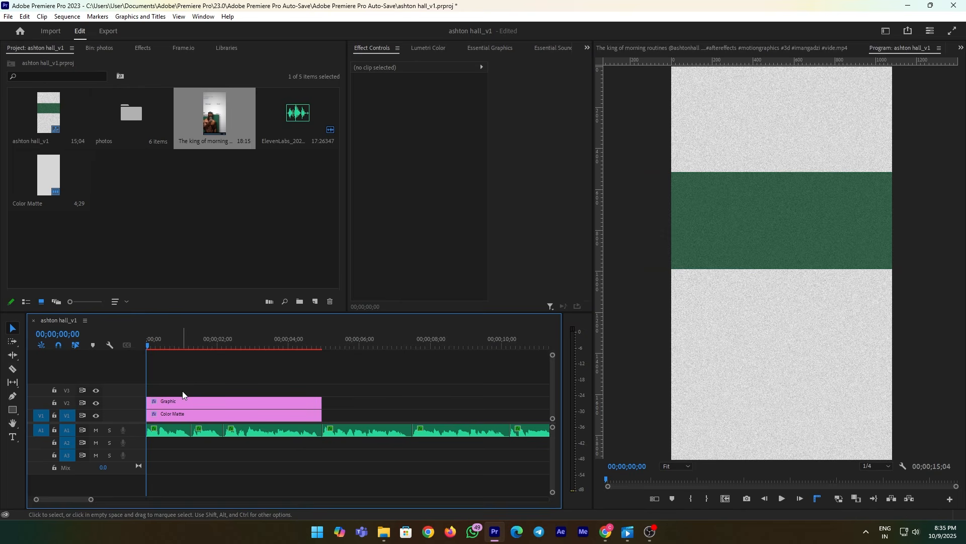
Place the phone-selfie photo from the photos bin on V3 at the start of the sequence, and set it to frame size.
{"action": "left_click", "coordinate": [208, 189]}
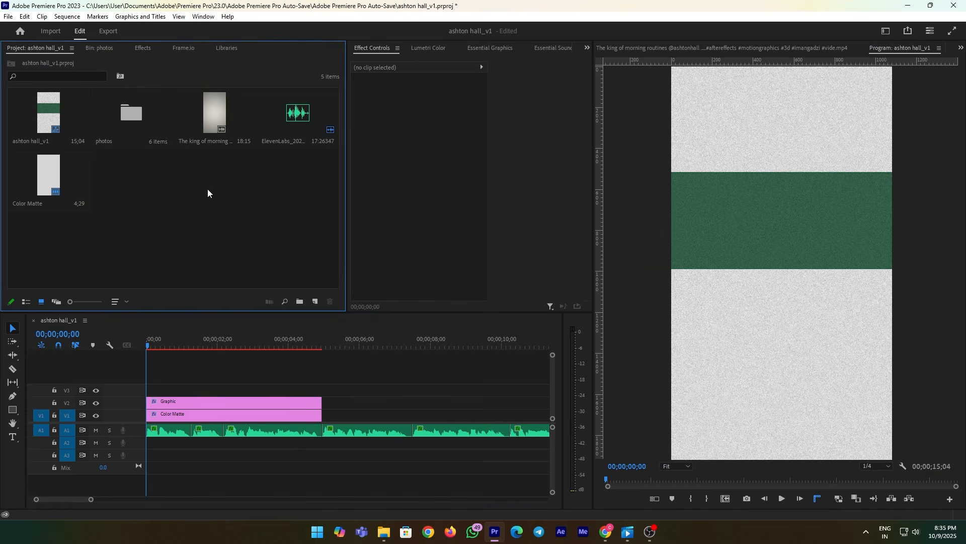
{"action": "double_click", "coordinate": [129, 117]}
{"action": "left_click_drag", "start_coordinate": [49, 177], "coordinate": [162, 388]}
{"action": "left_click", "coordinate": [162, 388]}
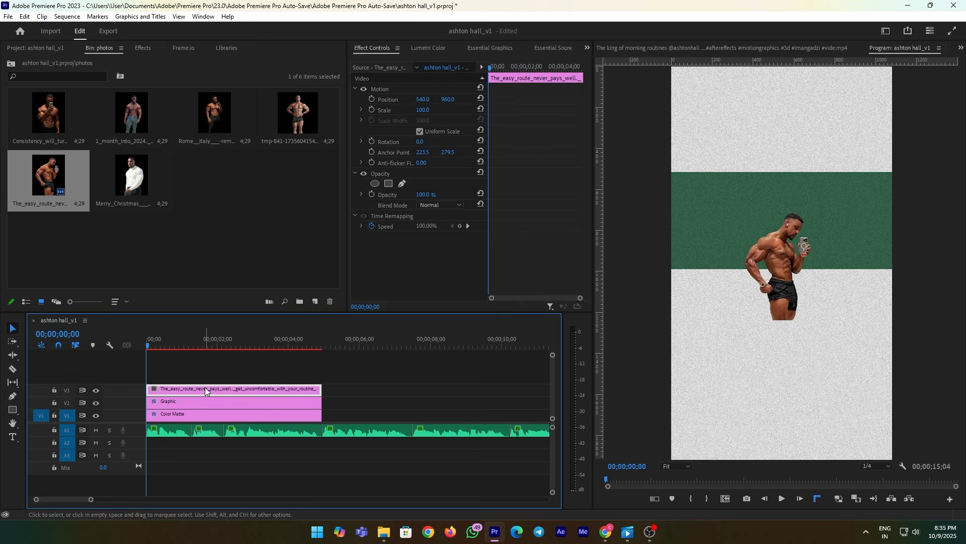
{"action": "right_click", "coordinate": [204, 388]}
{"action": "left_click", "coordinate": [264, 410]}
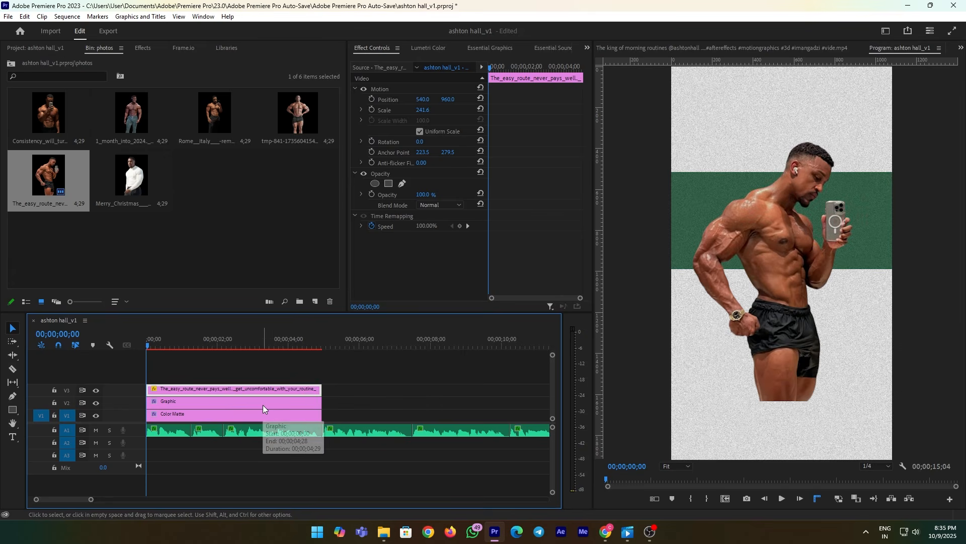
Show the safe margins in the program monitor, and enlarge the photo to a scale of 284.6.
{"action": "left_click", "coordinate": [726, 499]}
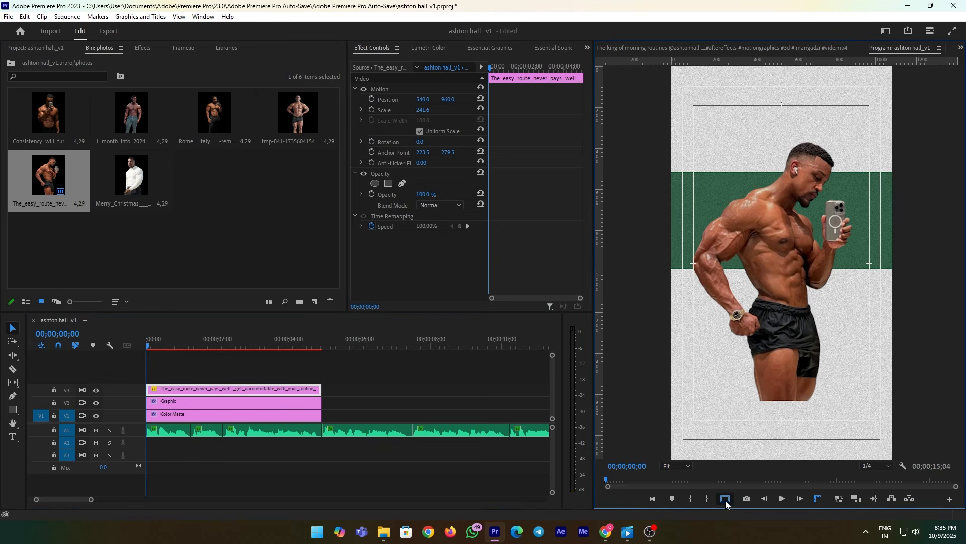
{"action": "left_click", "coordinate": [197, 380]}
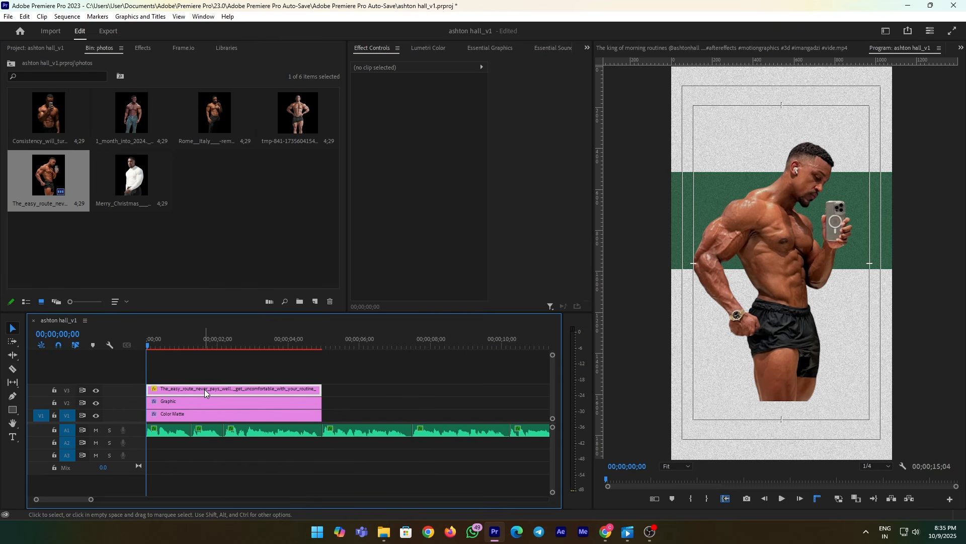
{"action": "left_click", "coordinate": [205, 388]}
{"action": "left_click_drag", "start_coordinate": [422, 110], "coordinate": [445, 104]}
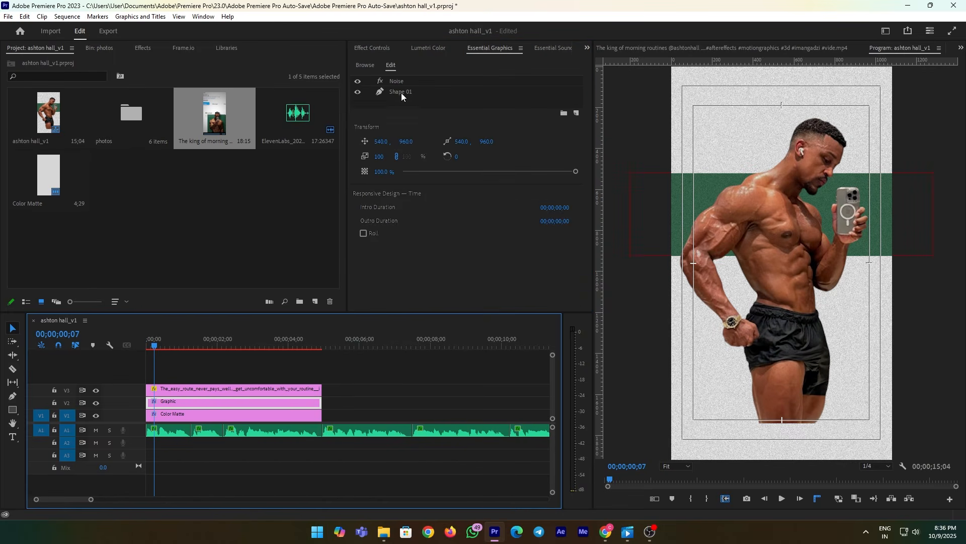
Make the green bar behind the man thinner by lowering its top edge to about chin level.
{"action": "left_click", "coordinate": [401, 92]}
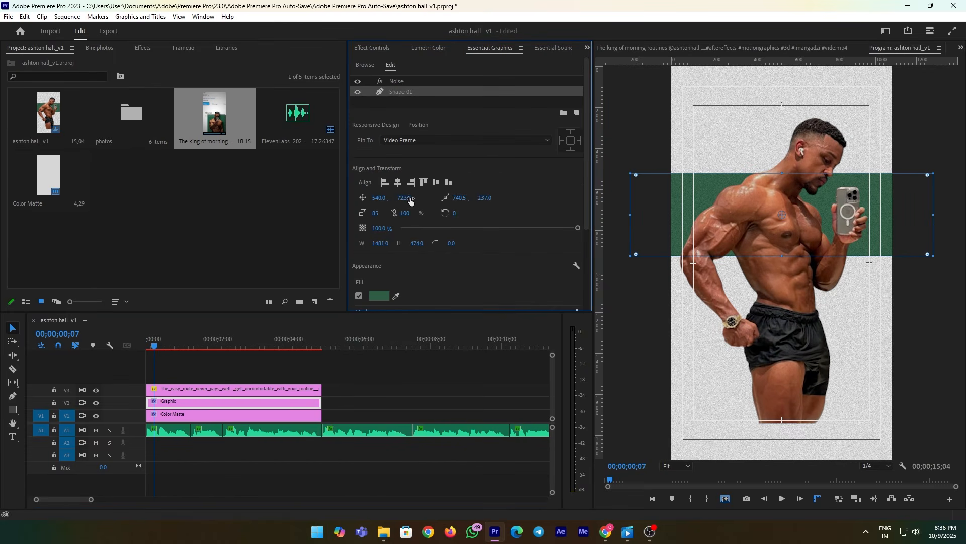
{"action": "left_click_drag", "start_coordinate": [376, 213], "coordinate": [410, 197]}
Add a four-point opacity mask to the photo, covering the whole figure down to the bottom of the shorts.
{"action": "left_click", "coordinate": [223, 389]}
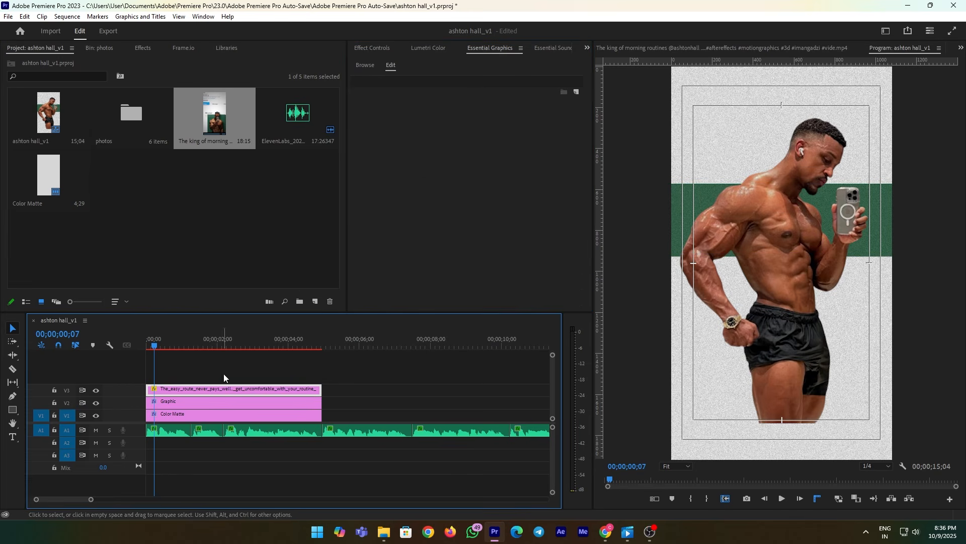
{"action": "left_click", "coordinate": [372, 48]}
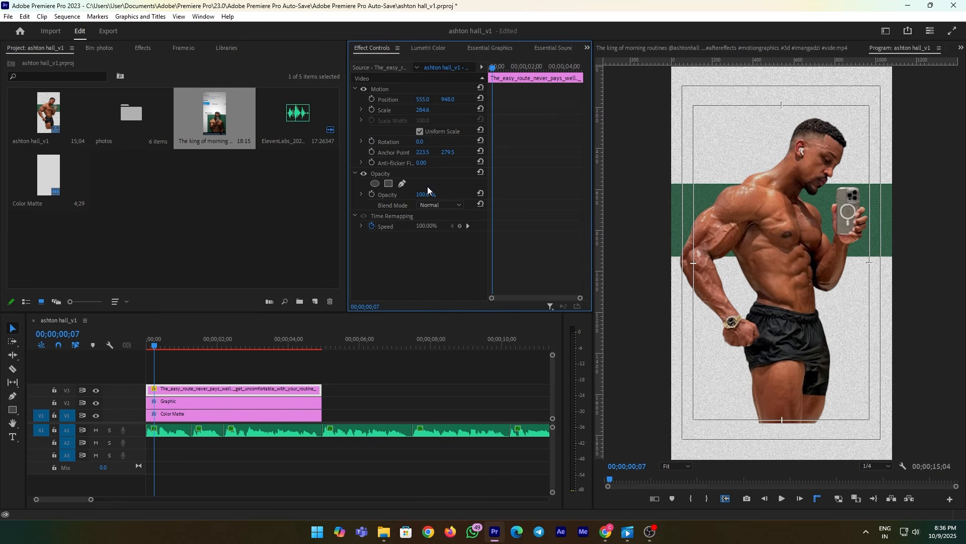
{"action": "left_click", "coordinate": [388, 183]}
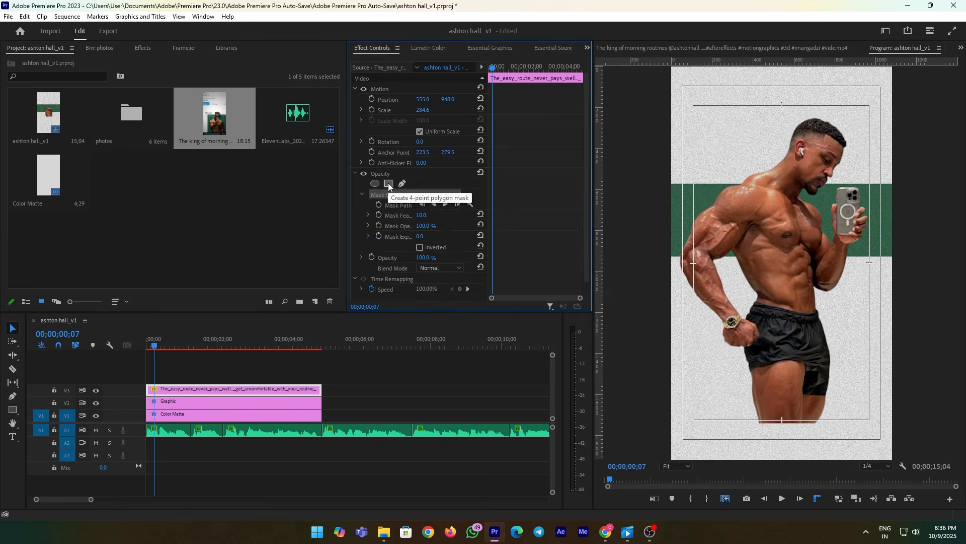
{"action": "left_click_drag", "start_coordinate": [822, 304], "coordinate": [921, 404]}
{"action": "left_click_drag", "start_coordinate": [861, 374], "coordinate": [861, 314]}
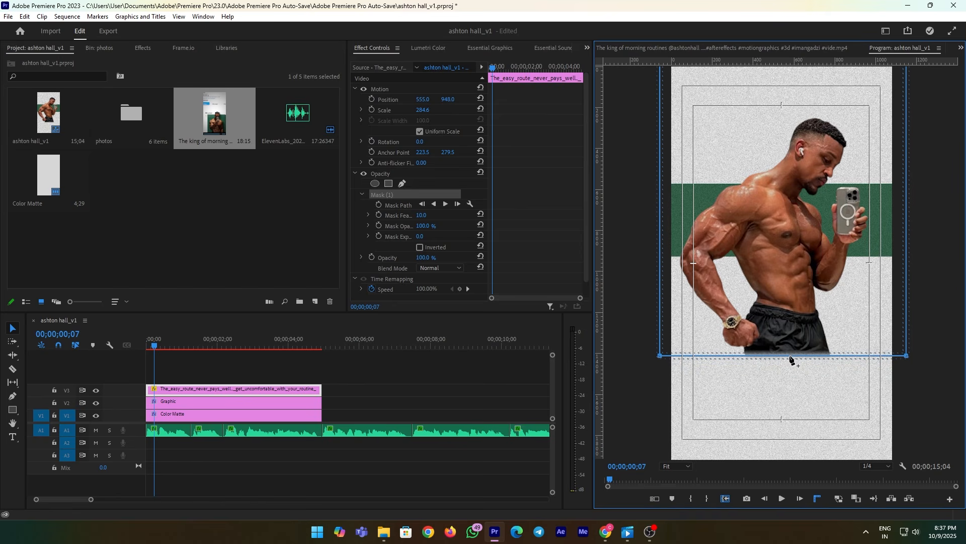
Bow the mask's lower edge slightly downward, raise the mask a little, and increase its feather for a soft fade at the shorts.
{"action": "left_click_drag", "start_coordinate": [787, 356], "coordinate": [786, 366]}
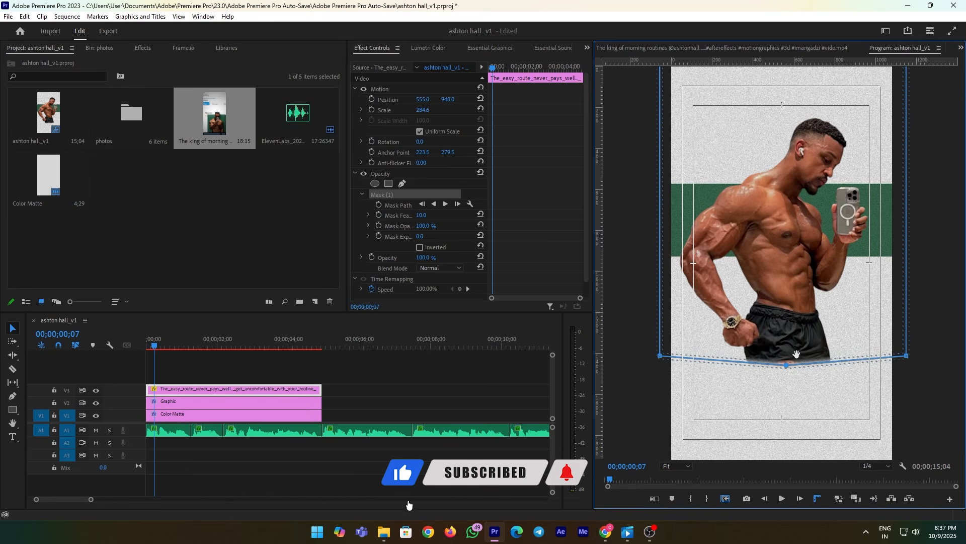
{"action": "left_click_drag", "start_coordinate": [806, 338], "coordinate": [806, 331]}
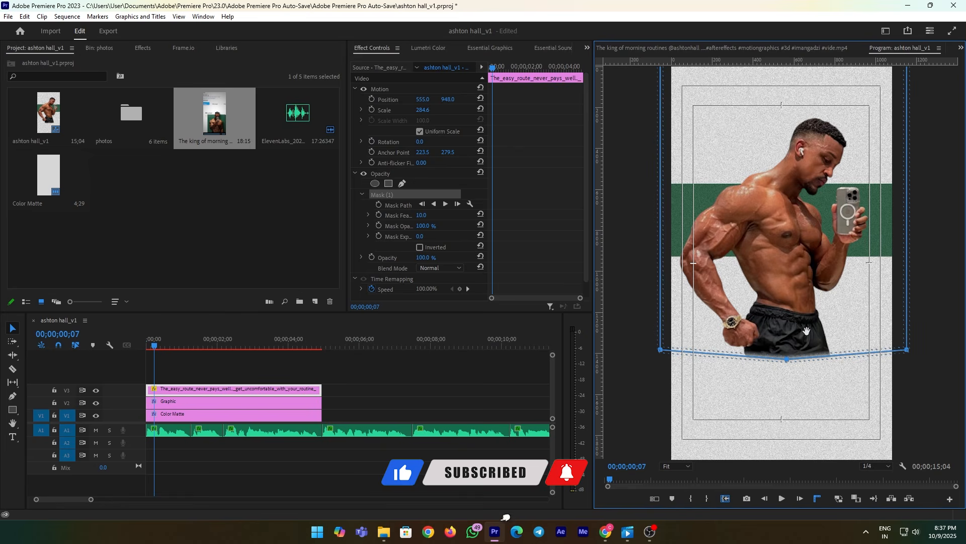
{"action": "left_click_drag", "start_coordinate": [421, 215], "coordinate": [441, 215]}
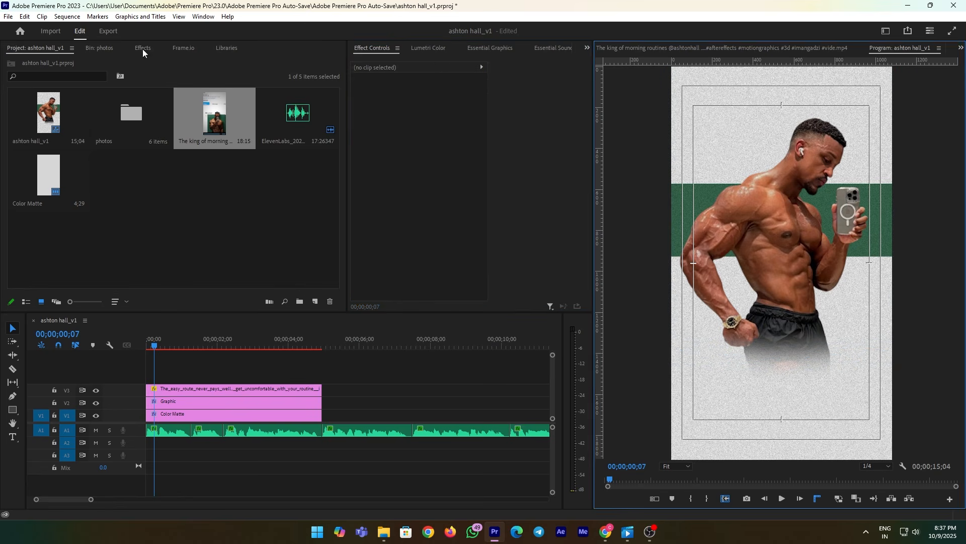
Find the Drop Shadow effect and apply it to the man's photo clip.
{"action": "left_click", "coordinate": [143, 48]}
{"action": "left_click", "coordinate": [39, 62]}
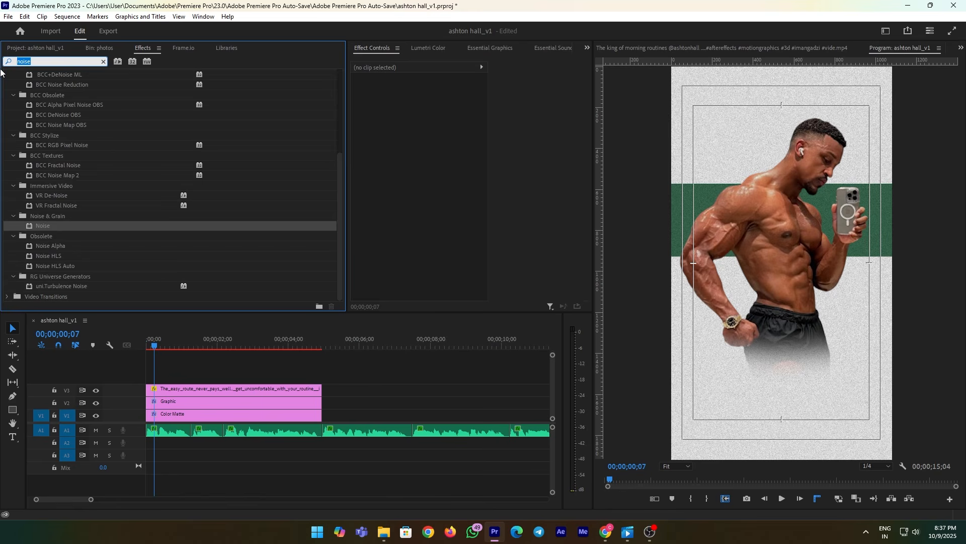
{"action": "type", "text": "drop sh"}
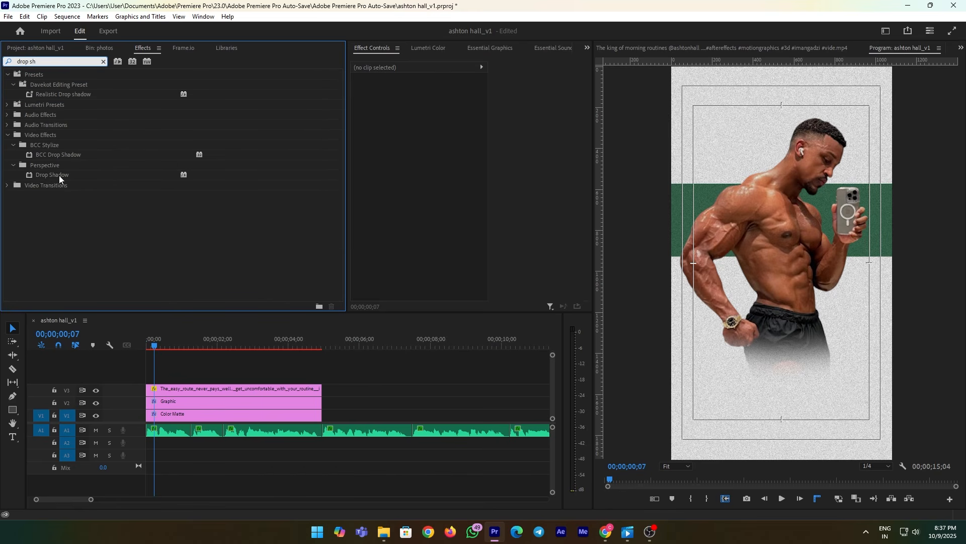
{"action": "left_click_drag", "start_coordinate": [57, 173], "coordinate": [195, 389]}
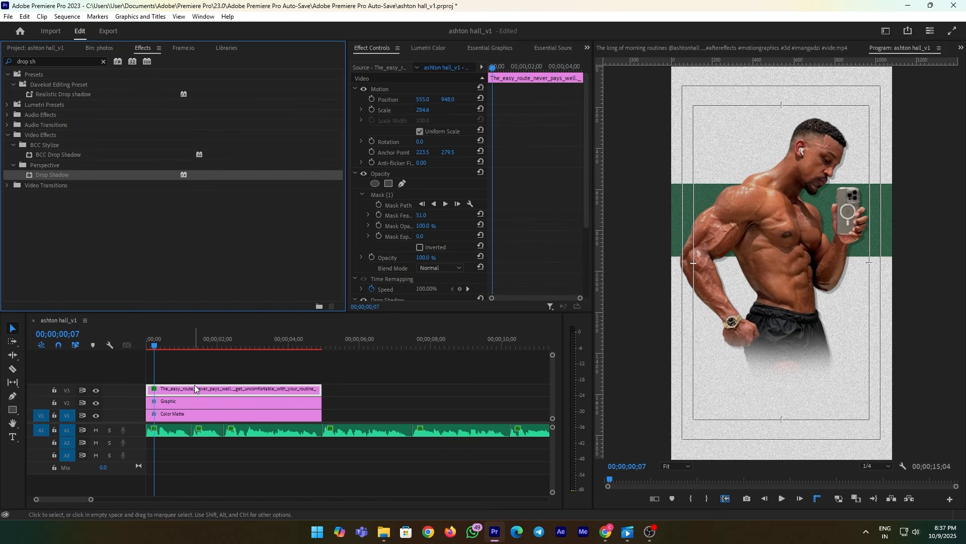
Set the photo's drop shadow to 100% opacity and a distance of 10, and raise its softness for a diffuse edge.
{"action": "scroll", "coordinate": [410, 243], "scroll_direction": "down", "scroll_amount": 5}
{"action": "left_click_drag", "start_coordinate": [419, 234], "coordinate": [433, 233]}
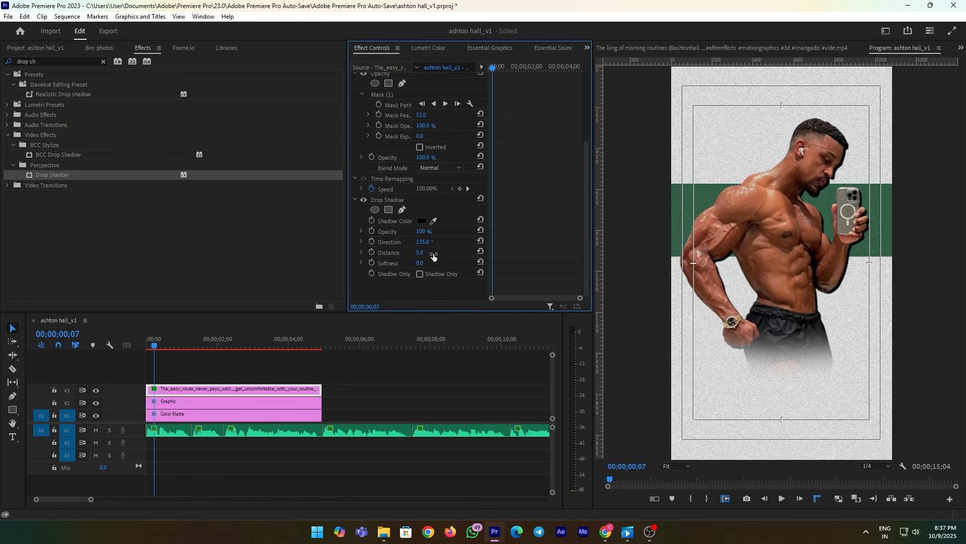
{"action": "left_click_drag", "start_coordinate": [419, 253], "coordinate": [423, 252]}
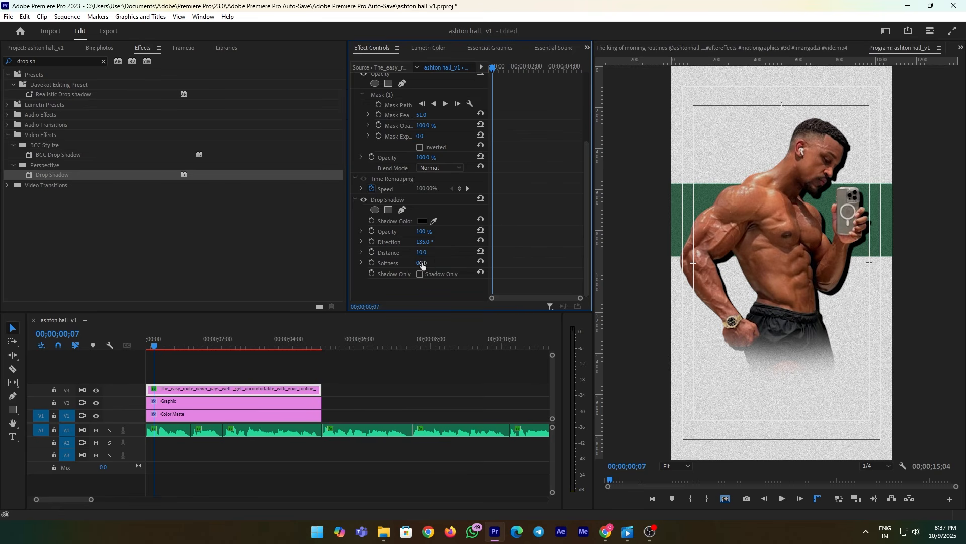
{"action": "left_click_drag", "start_coordinate": [420, 263], "coordinate": [441, 263]}
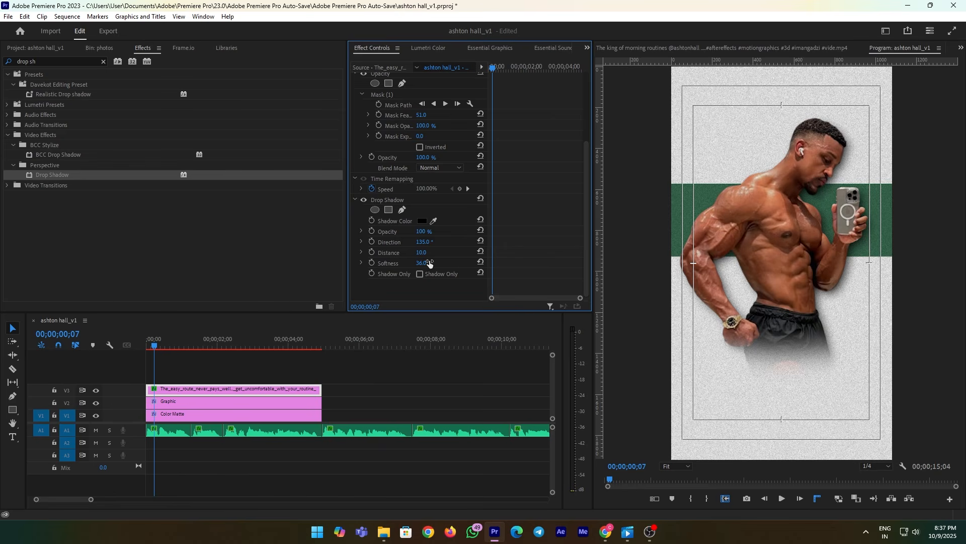
{"action": "left_click_drag", "start_coordinate": [423, 264], "coordinate": [427, 262]}
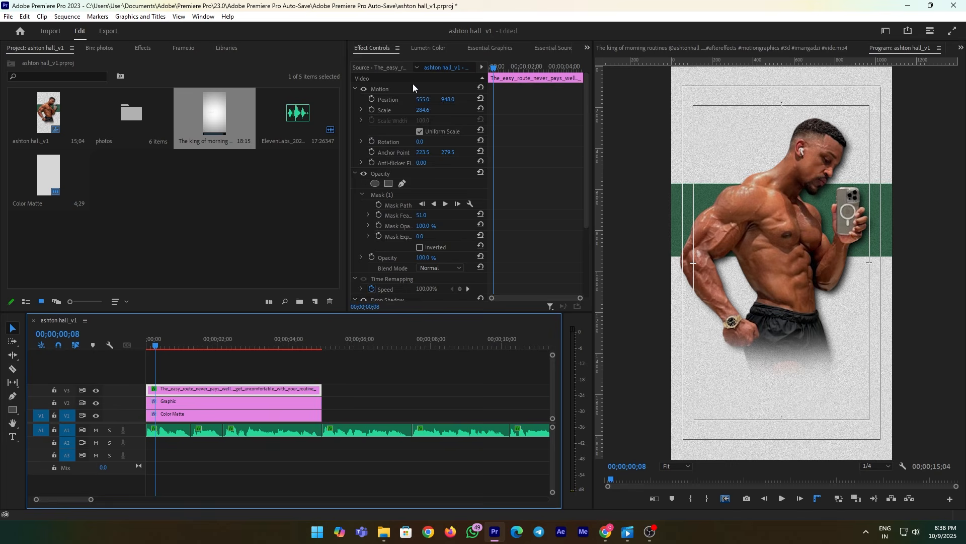
Grade the photo with Lumetri Basic Correction: temperature 17.8, tint -19.1, saturation 88.5, exposure 0.5, contrast -7.0, highlights 6.4 and shadows -7.0.
{"action": "left_click", "coordinate": [429, 49]}
{"action": "scroll", "coordinate": [454, 167], "scroll_direction": "up", "scroll_amount": 3}
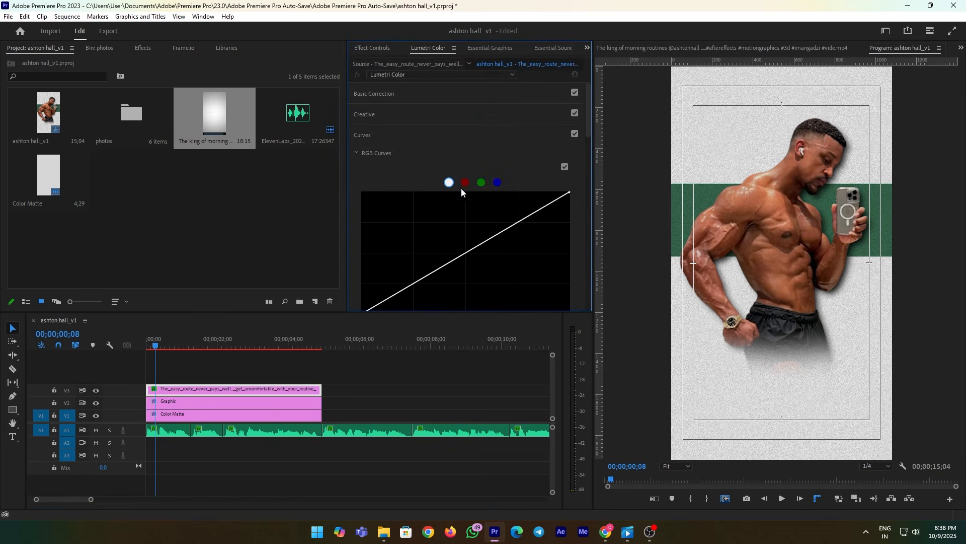
{"action": "left_click", "coordinate": [378, 94]}
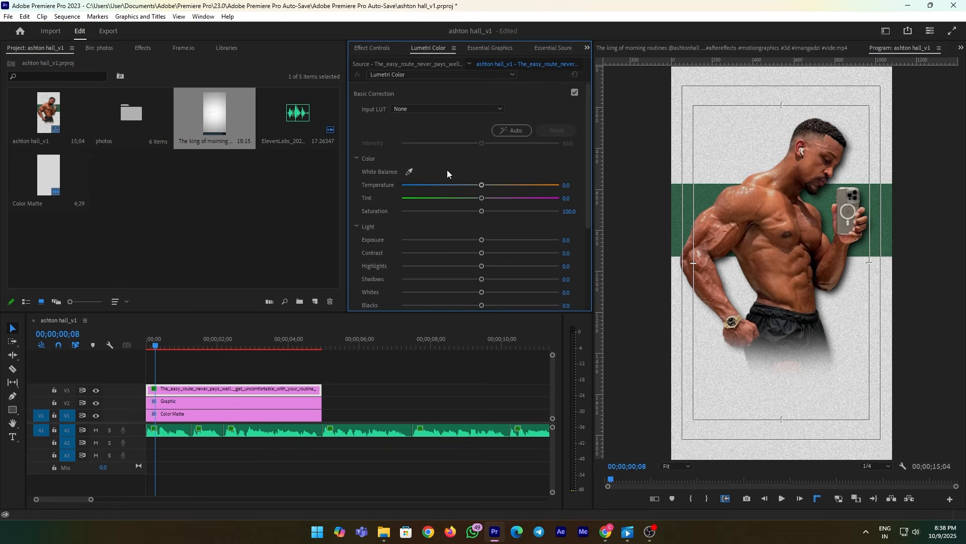
{"action": "scroll", "coordinate": [447, 173], "scroll_direction": "down", "scroll_amount": 1}
{"action": "left_click_drag", "start_coordinate": [479, 201], "coordinate": [490, 177]}
{"action": "left_click_drag", "start_coordinate": [482, 229], "coordinate": [487, 245]}
{"action": "scroll", "coordinate": [484, 231], "scroll_direction": "down", "scroll_amount": 1}
{"action": "left_click_drag", "start_coordinate": [482, 259], "coordinate": [477, 259]}
{"action": "scroll", "coordinate": [482, 250], "scroll_direction": "down", "scroll_amount": 3}
{"action": "scroll", "coordinate": [403, 247], "scroll_direction": "down", "scroll_amount": 2}
Fine-tune the photo's RGB curves with slight bends in the lower tones for a more muted look.
{"action": "left_click", "coordinate": [367, 242]}
{"action": "left_click", "coordinate": [496, 130]}
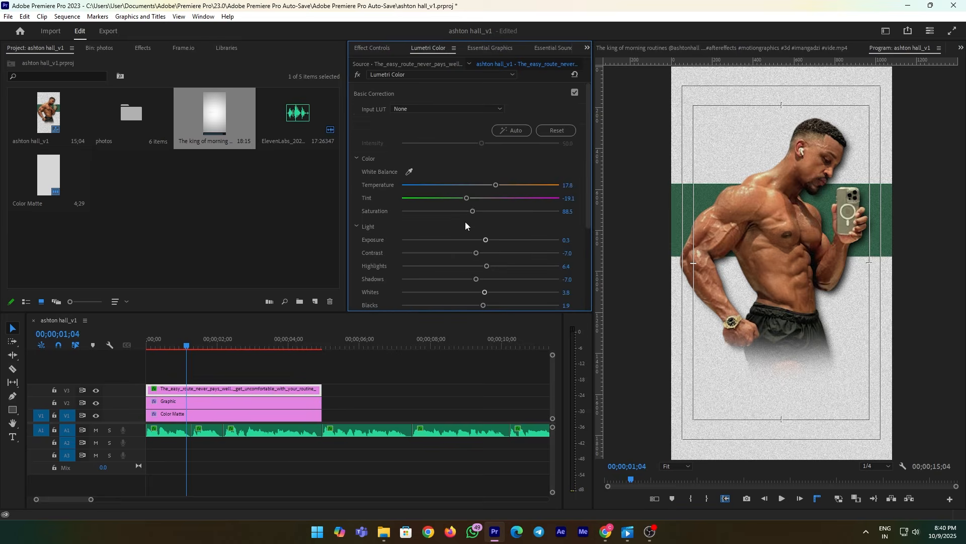
{"action": "left_click_drag", "start_coordinate": [465, 221], "coordinate": [442, 223]}
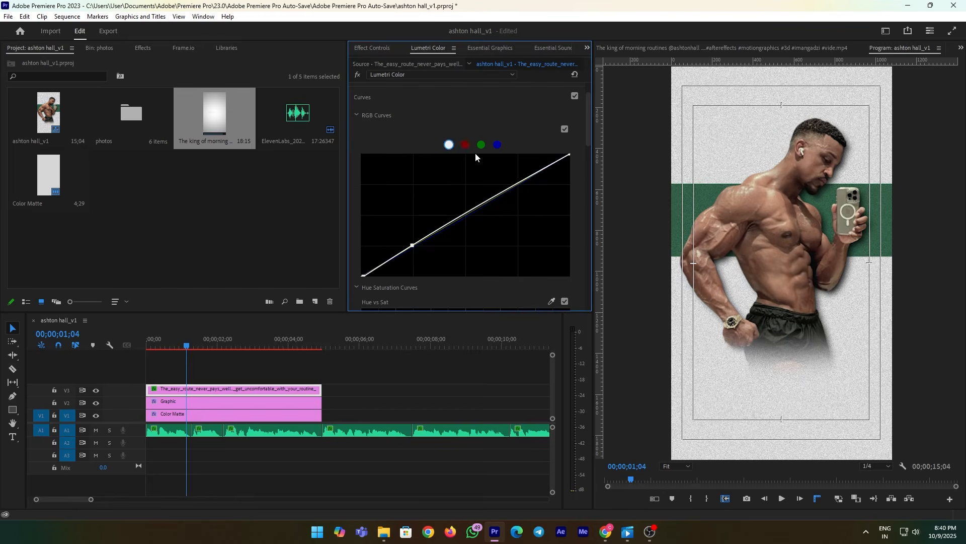
{"action": "left_click", "coordinate": [465, 145]}
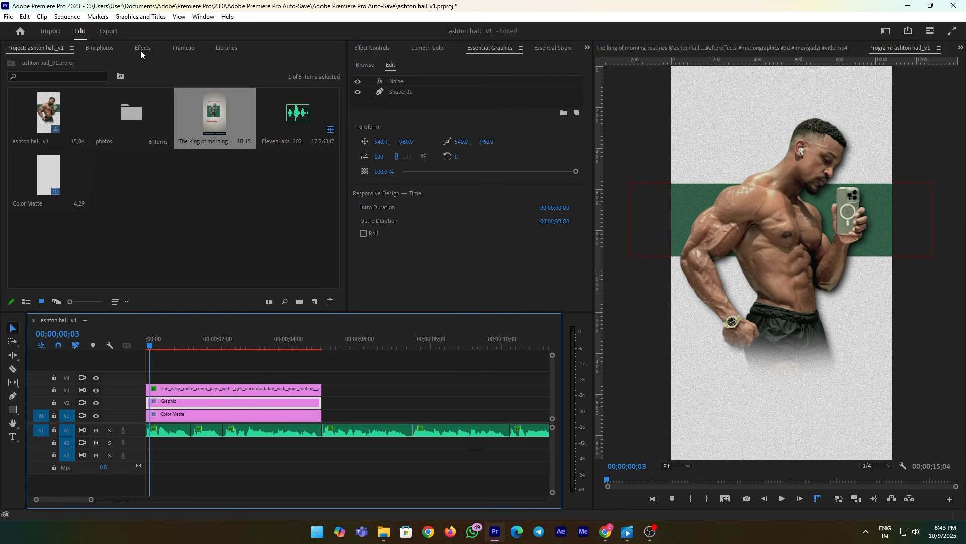
Find the Crop effect and apply it to the green bar's graphic clip.
{"action": "left_click", "coordinate": [142, 48]}
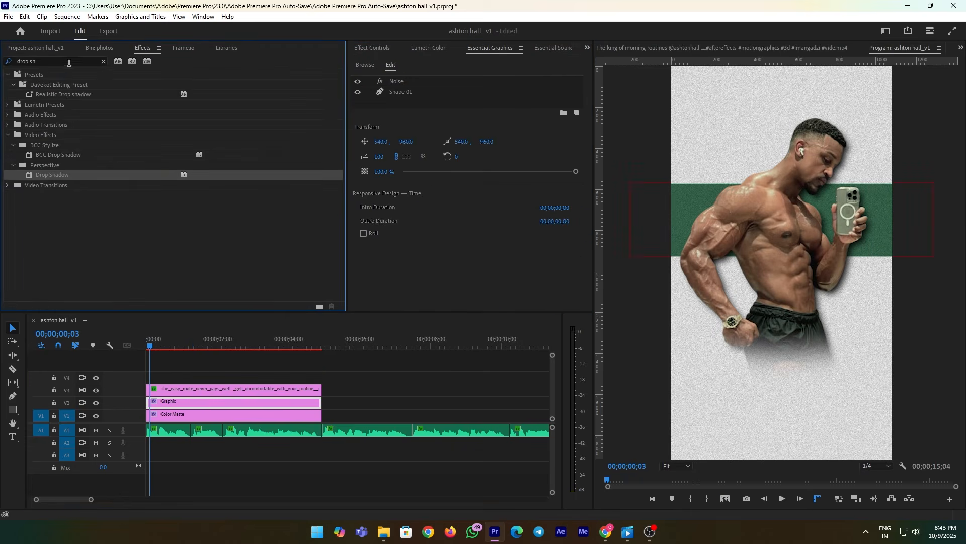
{"action": "left_click", "coordinate": [22, 61]}
{"action": "type", "text": "cr"}
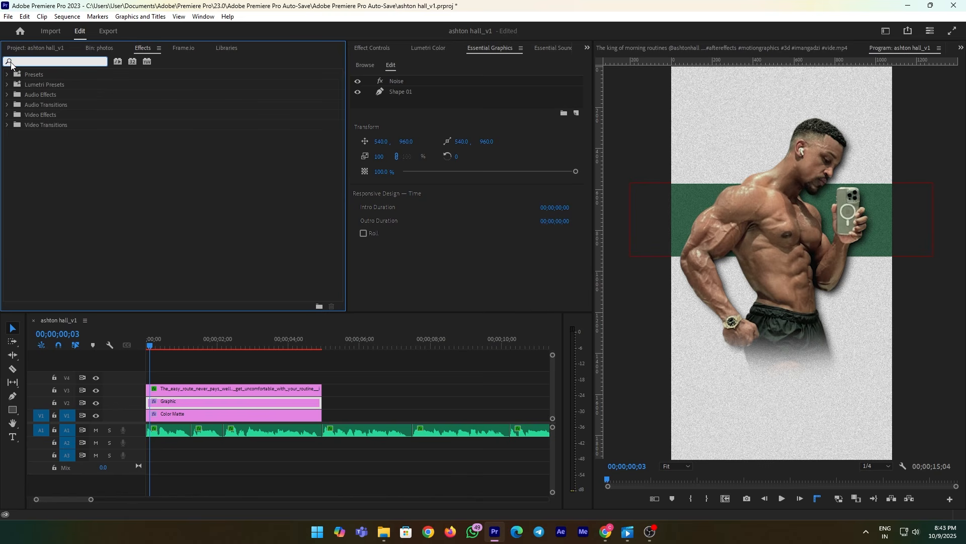
{"action": "type", "text": "op"}
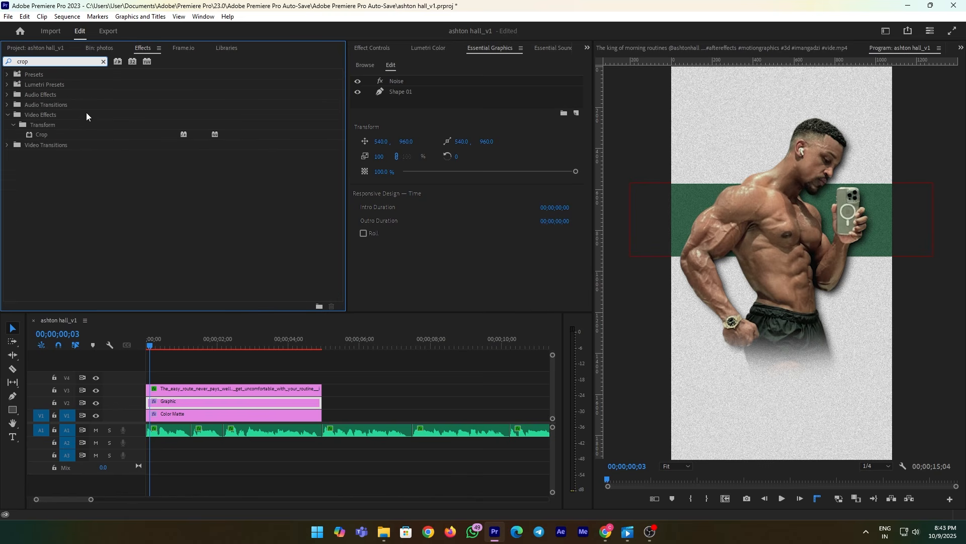
{"action": "left_click_drag", "start_coordinate": [41, 137], "coordinate": [211, 401]}
Keyframe the green bar's crop at the clip start with Top at 38% and Bottom at 62%, hiding the bar.
{"action": "left_click", "coordinate": [380, 47]}
{"action": "key", "text": "Home"}
{"action": "left_click", "coordinate": [372, 174]}
{"action": "left_click", "coordinate": [372, 195]}
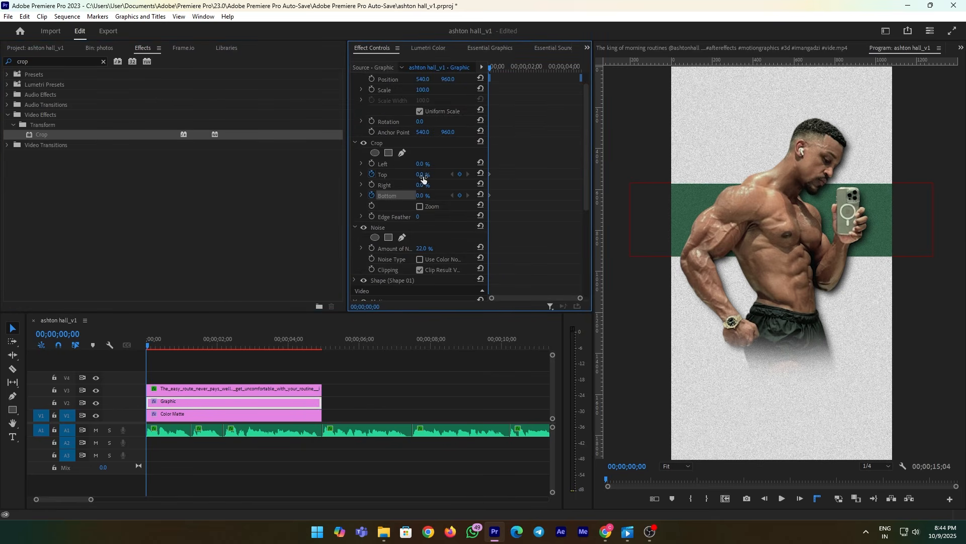
{"action": "left_click_drag", "start_coordinate": [420, 176], "coordinate": [440, 176]}
{"action": "left_click_drag", "start_coordinate": [420, 199], "coordinate": [452, 199]}
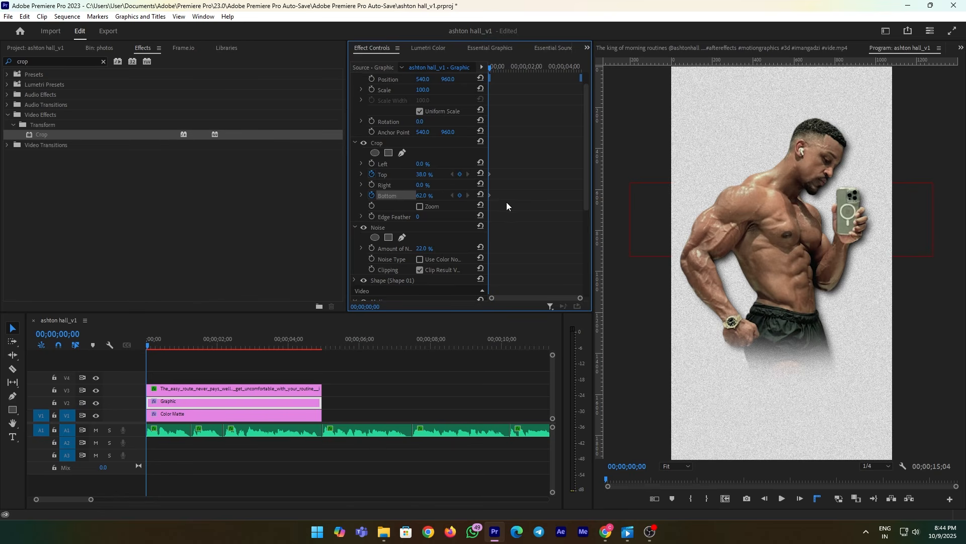
Reset the bar's Top and Bottom crop to 0% at 00;00;00;26 so the bar opens fully.
{"action": "key", "text": "space"}
{"action": "key", "text": "space"}
{"action": "left_click", "coordinate": [480, 174]}
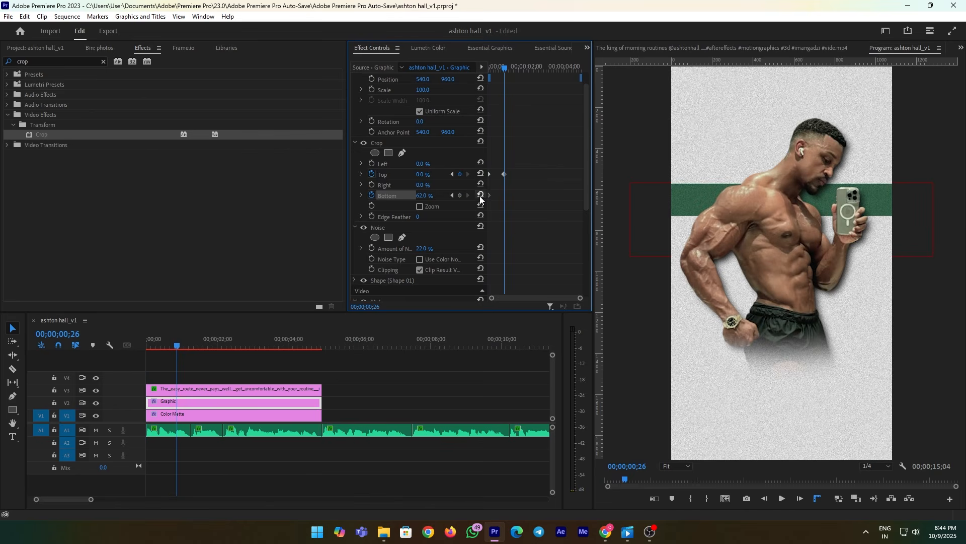
{"action": "left_click", "coordinate": [480, 196]}
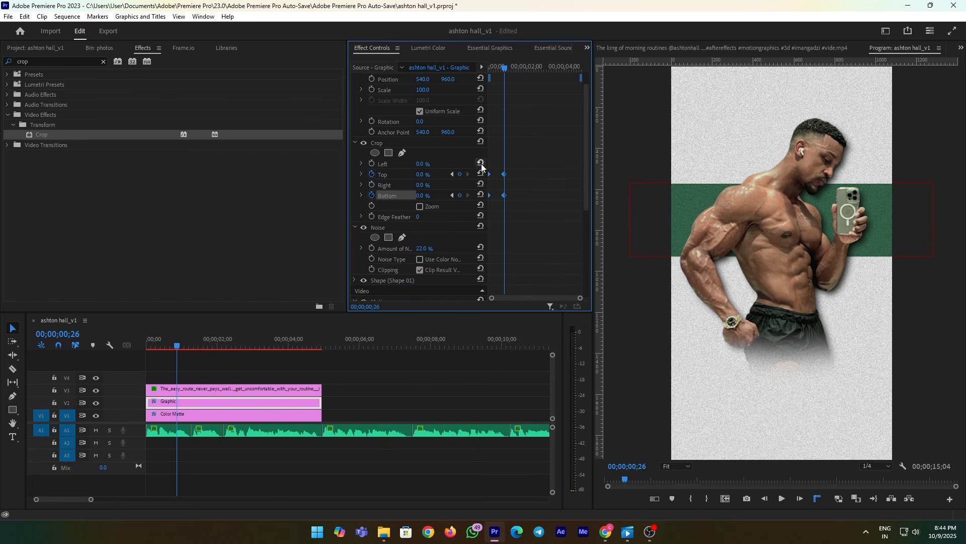
Apply Ease In and Ease Out to the bar's crop keyframes, and shift the ending pair slightly later.
{"action": "right_click", "coordinate": [503, 196]}
{"action": "left_click", "coordinate": [558, 341]}
{"action": "right_click", "coordinate": [503, 196]}
{"action": "left_click", "coordinate": [541, 353]}
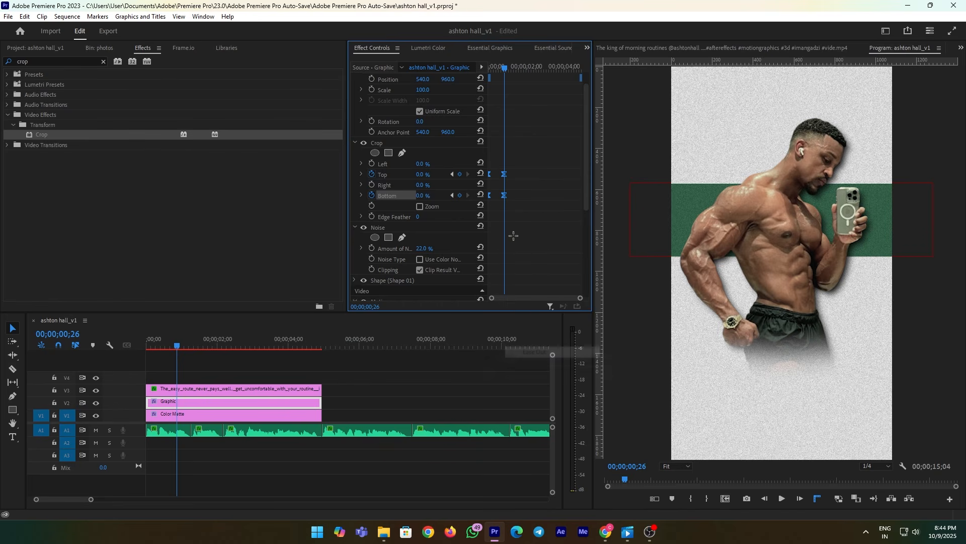
{"action": "left_click_drag", "start_coordinate": [505, 175], "coordinate": [520, 176]}
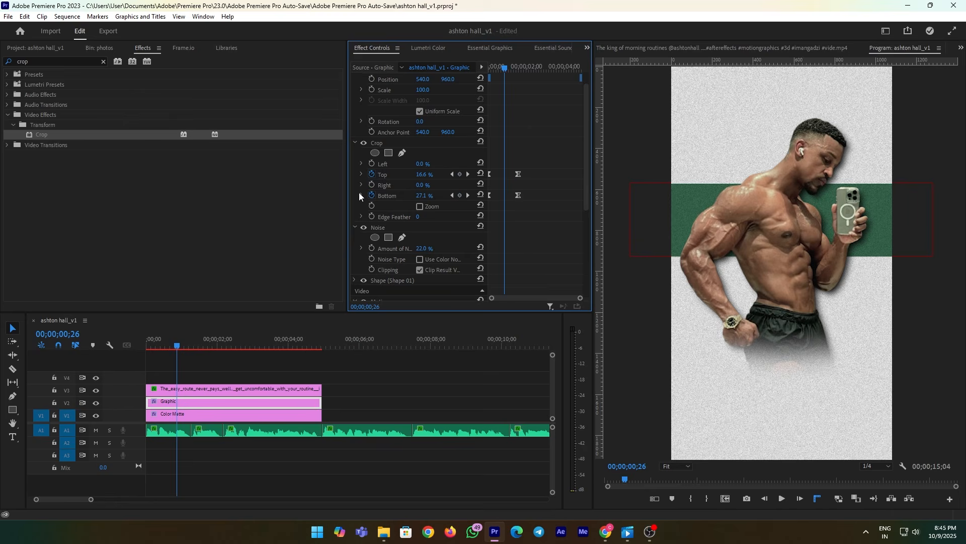
Steepen the speed curves of the Top and Bottom crop, and pull their ending keyframes earlier for a quicker opening.
{"action": "left_click", "coordinate": [361, 196]}
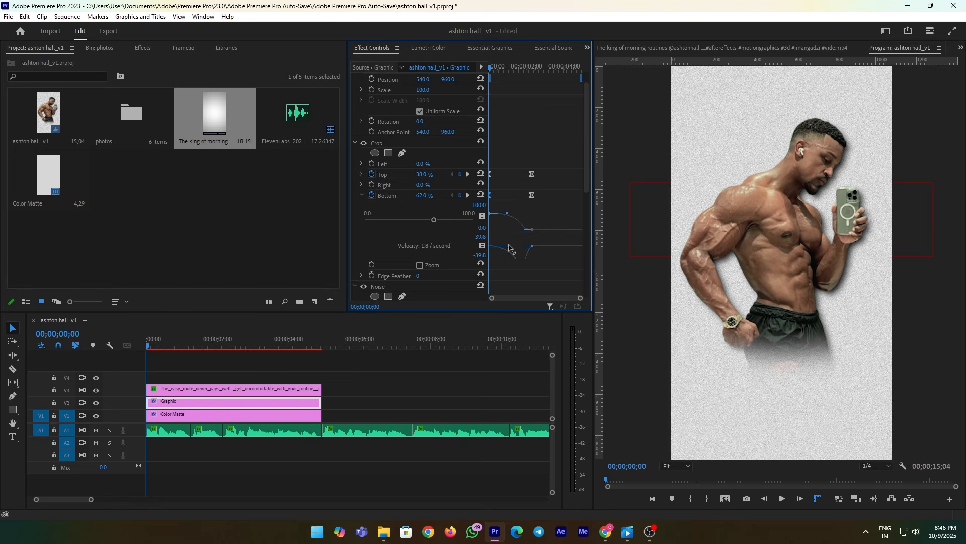
{"action": "key", "text": "space"}
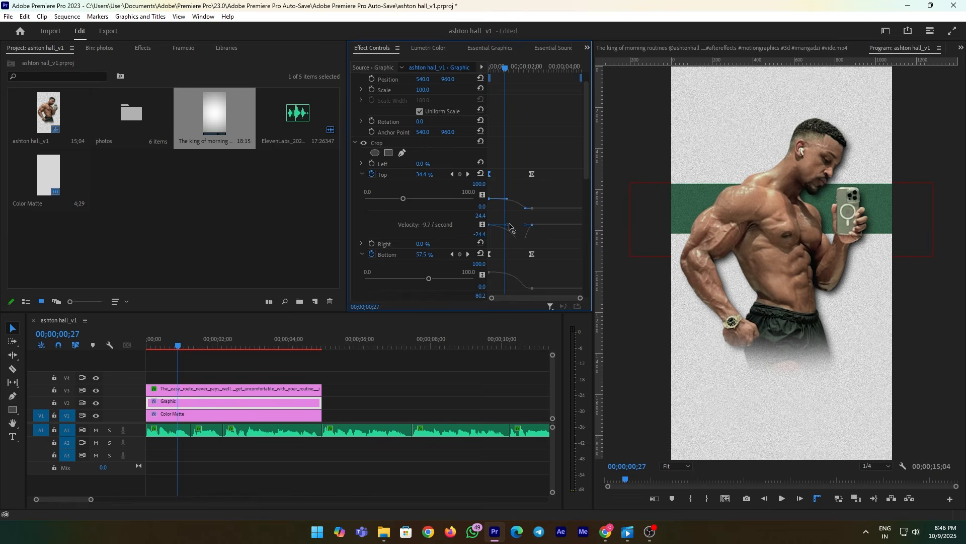
{"action": "left_click", "coordinate": [361, 174]}
{"action": "left_click", "coordinate": [361, 196]}
{"action": "left_click", "coordinate": [147, 347]}
{"action": "key", "text": "space"}
{"action": "key", "text": "space"}
{"action": "left_click_drag", "start_coordinate": [529, 200], "coordinate": [518, 201]}
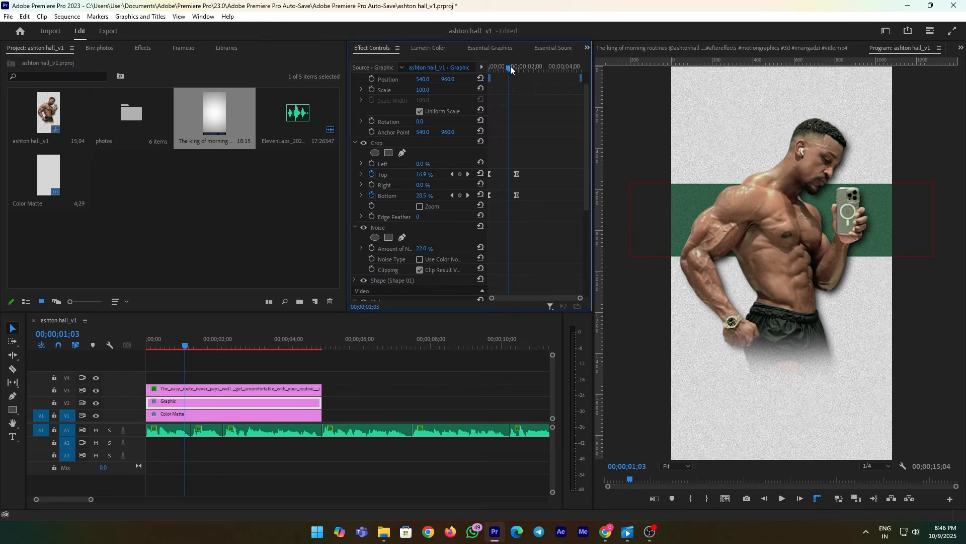
Play the intro from the start several times to check the timing of the green bar's opening.
{"action": "left_click_drag", "start_coordinate": [510, 67], "coordinate": [489, 67]}
{"action": "key", "text": "space"}
{"action": "key", "text": "space"}
{"action": "left_click_drag", "start_coordinate": [509, 67], "coordinate": [470, 91]}
{"action": "key", "text": "space"}
{"action": "key", "text": "space"}
{"action": "left_click", "coordinate": [185, 359]}
{"action": "key", "text": "space"}
{"action": "left_click_drag", "start_coordinate": [186, 346], "coordinate": [146, 351]}
{"action": "left_click", "coordinate": [161, 413]}
{"action": "left_click", "coordinate": [161, 400]}
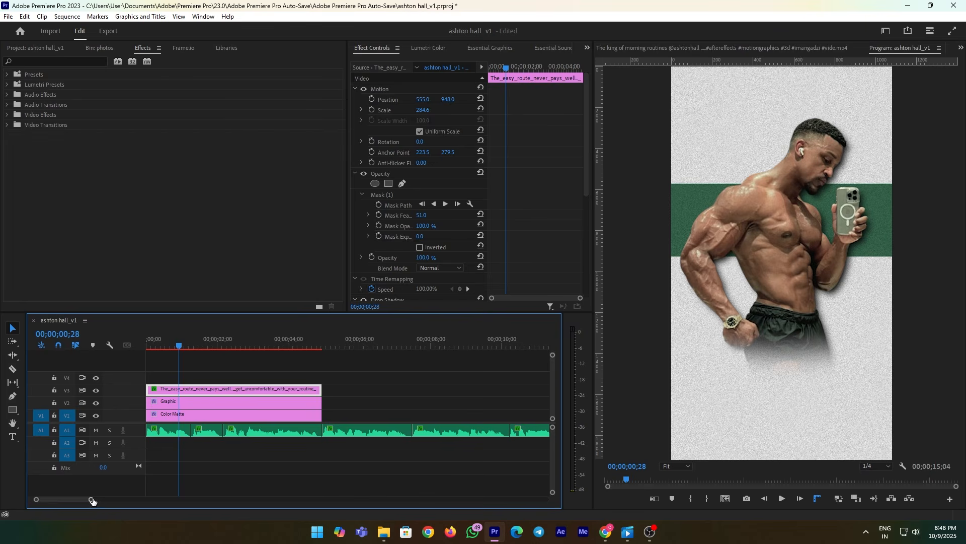
Extend the photo clip to a duration of 8;18 and nest it under the default sequence name.
{"action": "left_click_drag", "start_coordinate": [92, 500], "coordinate": [99, 500]}
{"action": "left_click_drag", "start_coordinate": [281, 389], "coordinate": [382, 390]}
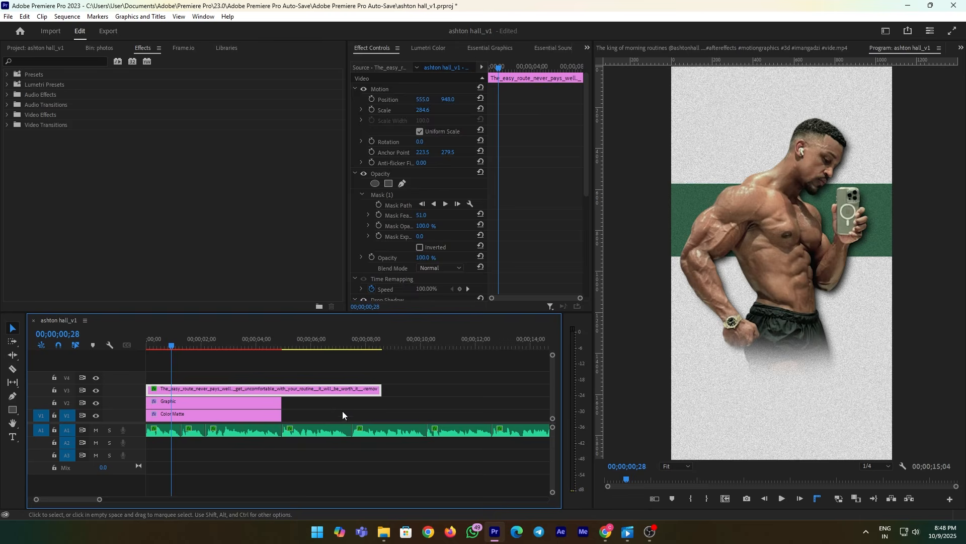
{"action": "left_click", "coordinate": [342, 415]}
{"action": "right_click", "coordinate": [317, 390]}
{"action": "left_click", "coordinate": [364, 264]}
{"action": "left_click", "coordinate": [447, 274]}
Find the Transform effect and apply it to the nested photo clip, with the playhead at the sequence start.
{"action": "key", "text": "Home"}
{"action": "left_click", "coordinate": [166, 390]}
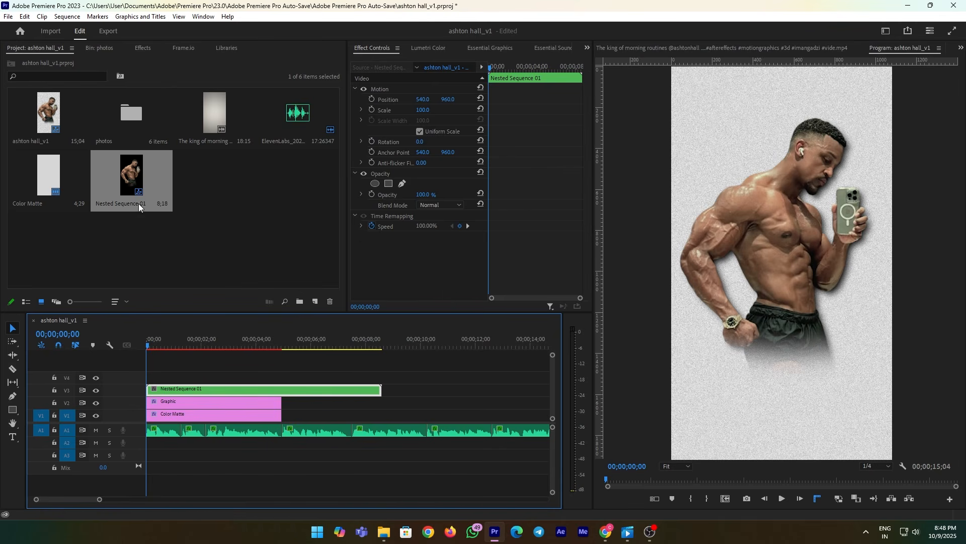
{"action": "left_click", "coordinate": [143, 48]}
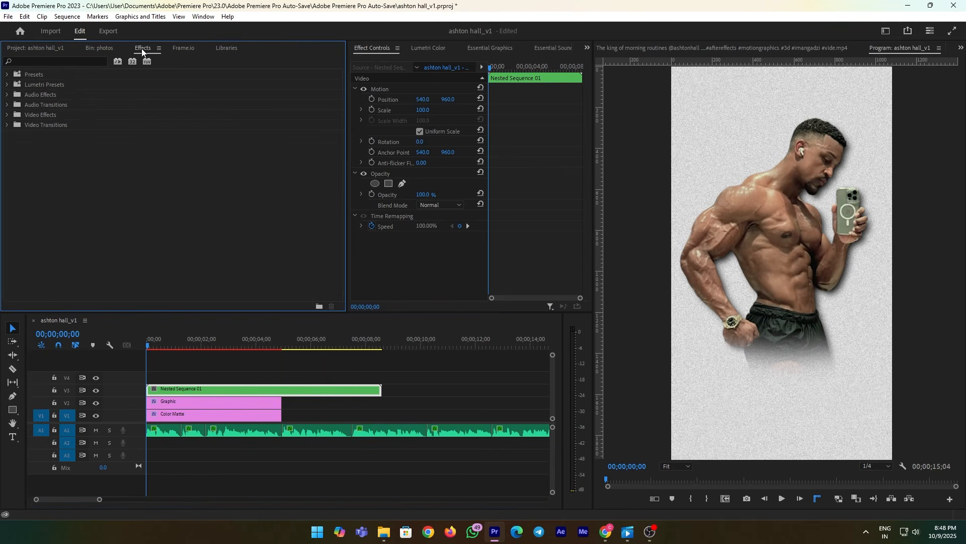
{"action": "left_click", "coordinate": [61, 60]}
{"action": "type", "text": "trans"}
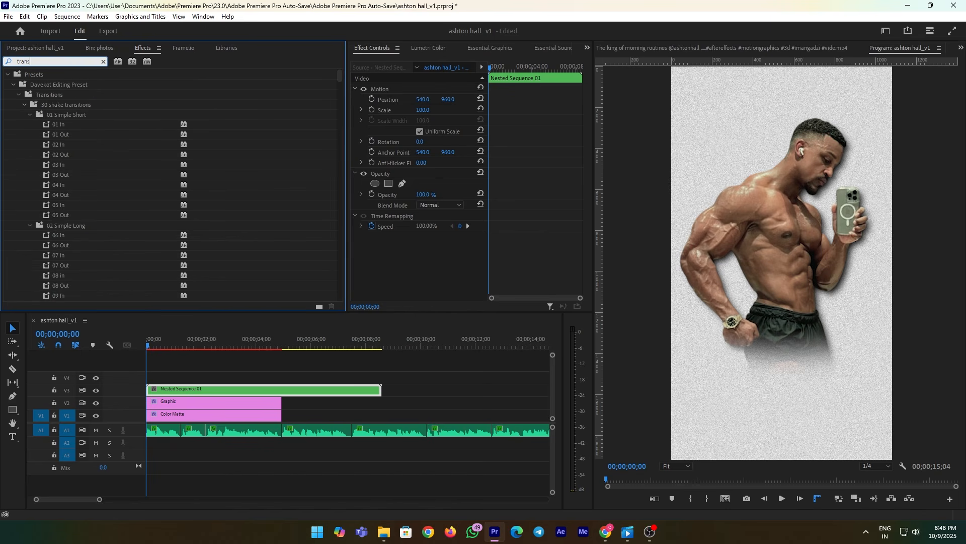
{"action": "type", "text": "fo"}
{"action": "left_click_drag", "start_coordinate": [85, 154], "coordinate": [194, 390]}
{"action": "scroll", "coordinate": [514, 282], "scroll_direction": "down", "scroll_amount": 4}
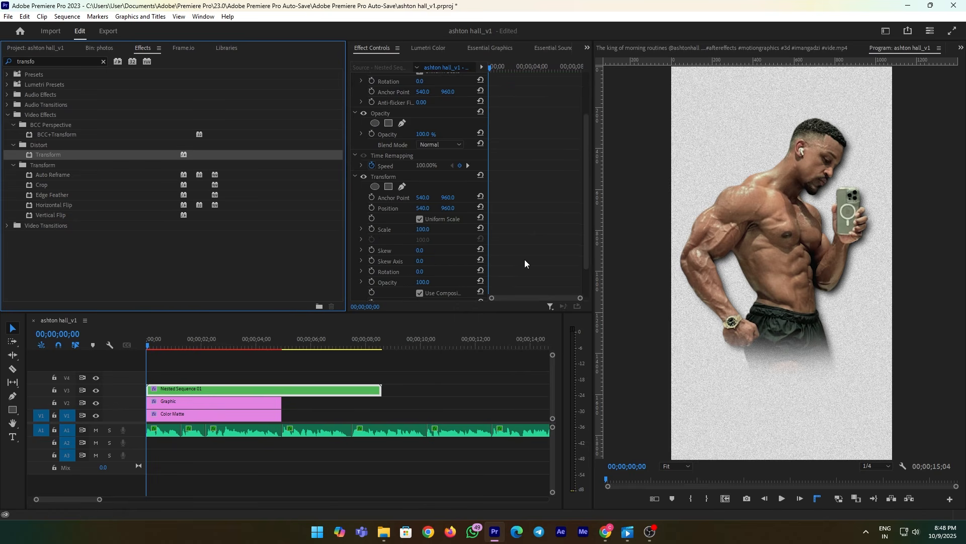
Keyframe the nested photo's Transform from scale 118 and vertical position 1074 at the start to 100 and 960 at 00;00;01;10.
{"action": "left_click", "coordinate": [372, 208]}
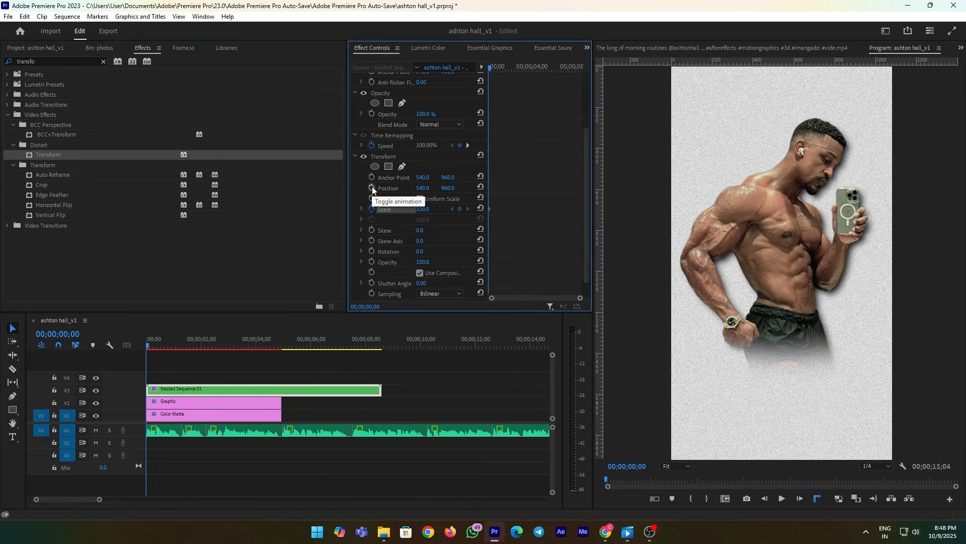
{"action": "left_click", "coordinate": [372, 187]}
{"action": "left_click_drag", "start_coordinate": [422, 209], "coordinate": [428, 208]}
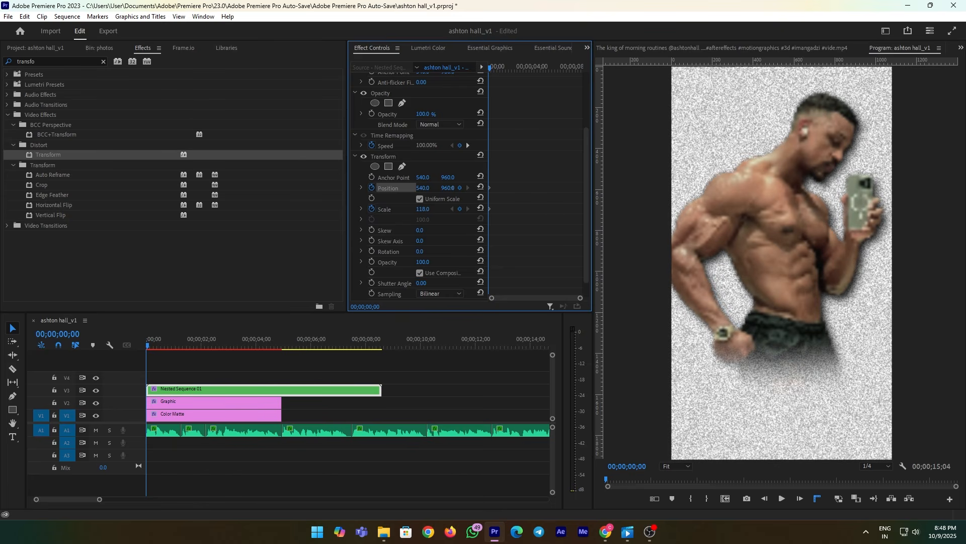
{"action": "left_click_drag", "start_coordinate": [445, 188], "coordinate": [474, 188]}
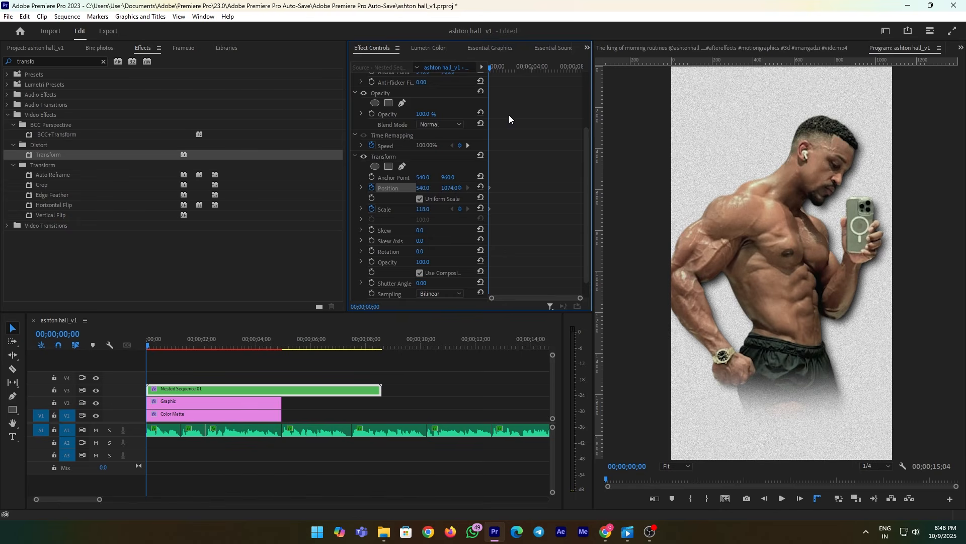
{"action": "left_click_drag", "start_coordinate": [489, 70], "coordinate": [502, 70]}
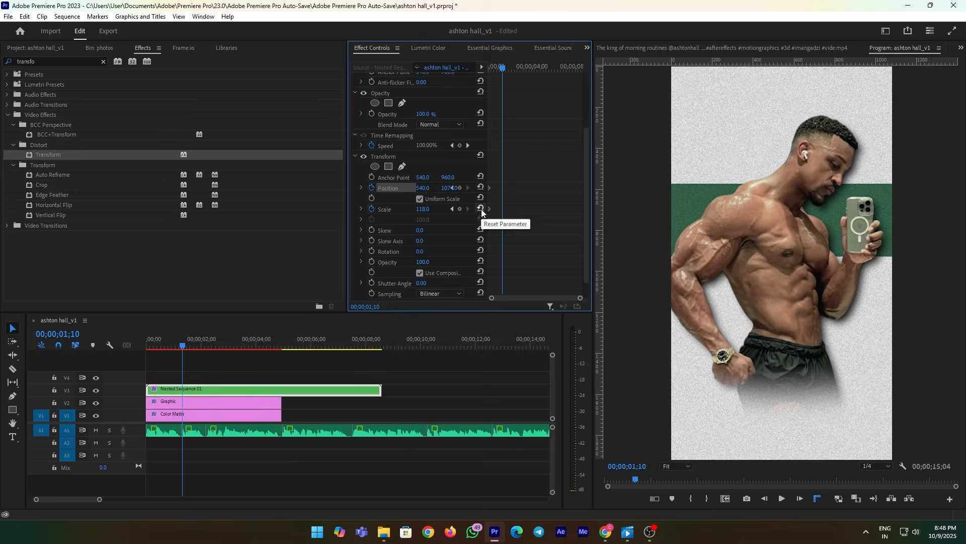
{"action": "left_click", "coordinate": [481, 189]}
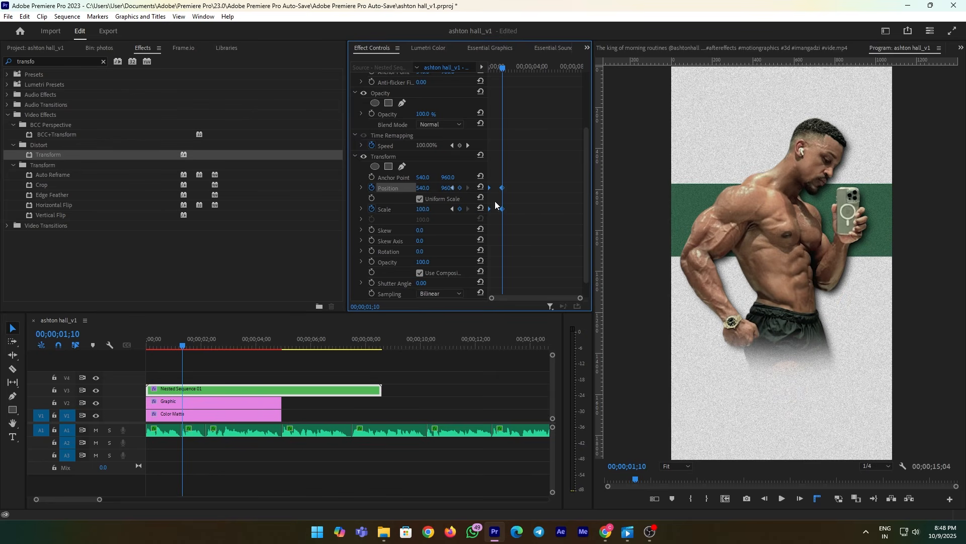
Apply Ease In and Ease Out temporal interpolation to the nested photo's Transform position and scale keyframes.
{"action": "right_click", "coordinate": [503, 210]}
{"action": "mouse_move", "coordinate": [558, 296]}
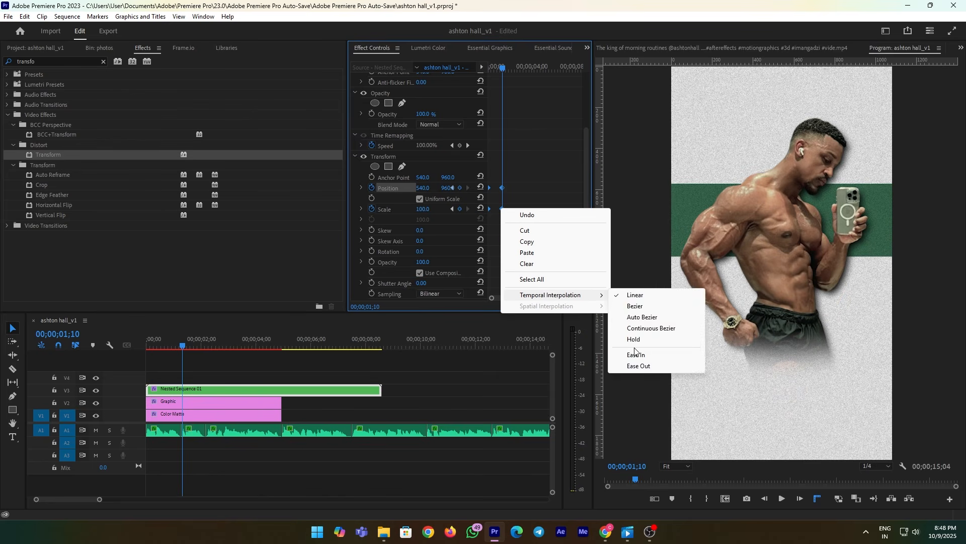
{"action": "left_click", "coordinate": [637, 357]}
{"action": "right_click", "coordinate": [502, 208]}
{"action": "mouse_move", "coordinate": [559, 295]}
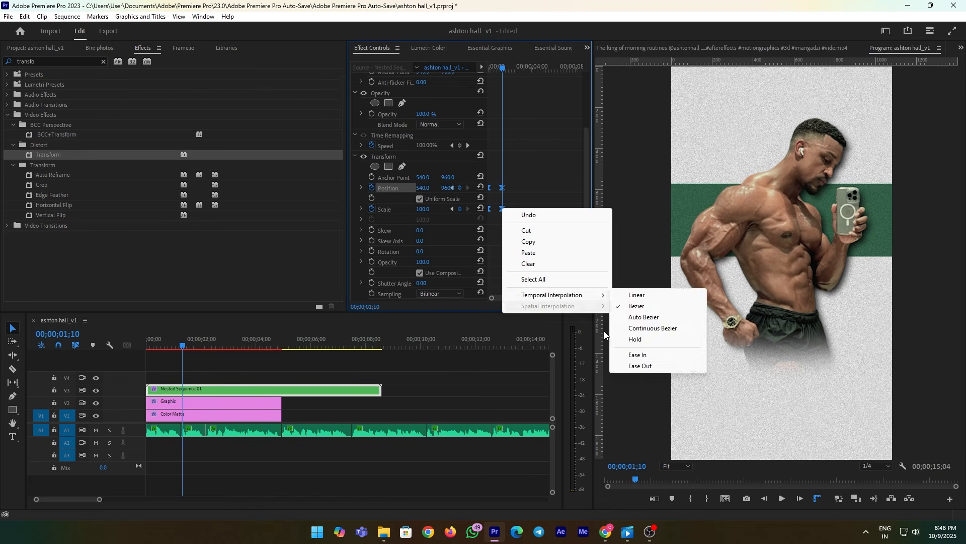
{"action": "left_click", "coordinate": [640, 366]}
Preview the photo's motion and set its starting Transform keyframes to scale 129 and vertical position 1138.
{"action": "left_click_drag", "start_coordinate": [503, 69], "coordinate": [489, 84]}
{"action": "key", "text": "space"}
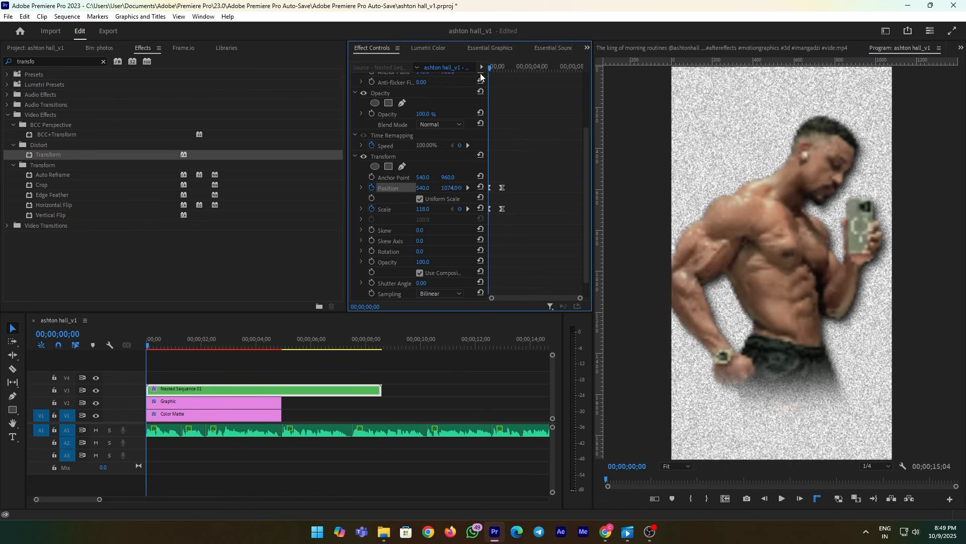
{"action": "key", "text": "space"}
{"action": "left_click_drag", "start_coordinate": [580, 298], "coordinate": [564, 304]}
{"action": "left_click_drag", "start_coordinate": [509, 65], "coordinate": [480, 63]}
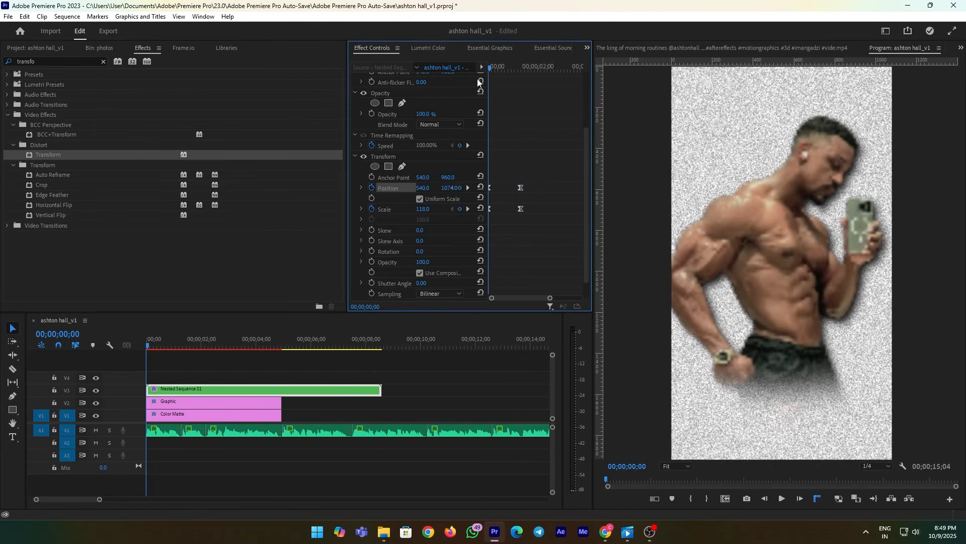
{"action": "left_click_drag", "start_coordinate": [426, 213], "coordinate": [473, 188]}
Keyframe the photo's Transform opacity from 0 at the sequence start to 100 at 00;00;00;19.
{"action": "scroll", "coordinate": [474, 263], "scroll_direction": "down", "scroll_amount": 1}
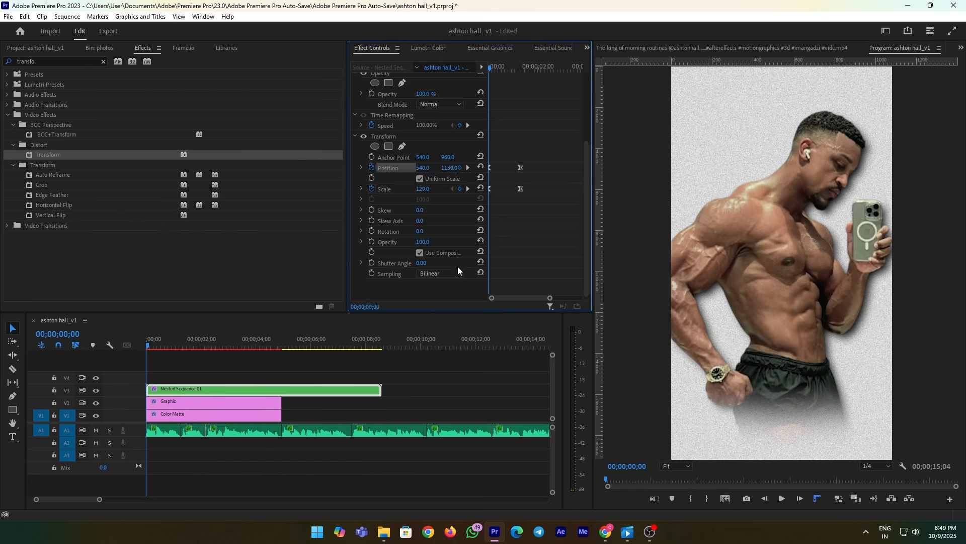
{"action": "left_click", "coordinate": [372, 242]}
{"action": "left_click_drag", "start_coordinate": [425, 242], "coordinate": [375, 242]}
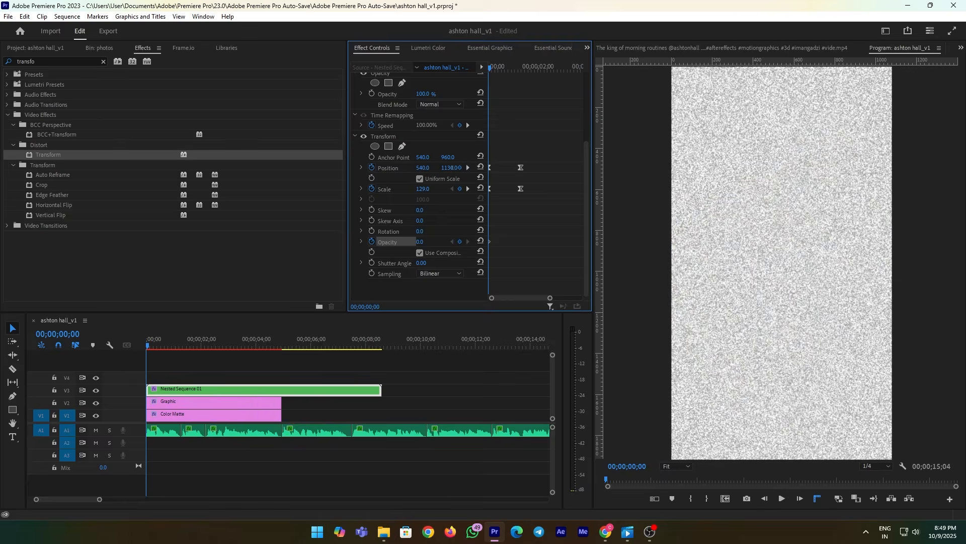
{"action": "left_click_drag", "start_coordinate": [491, 68], "coordinate": [504, 71]}
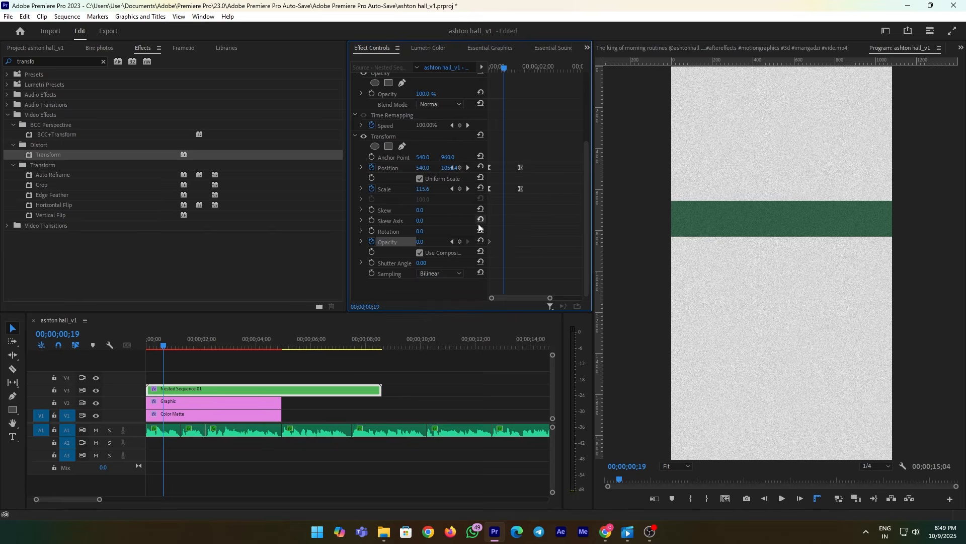
{"action": "left_click_drag", "start_coordinate": [417, 244], "coordinate": [450, 250]}
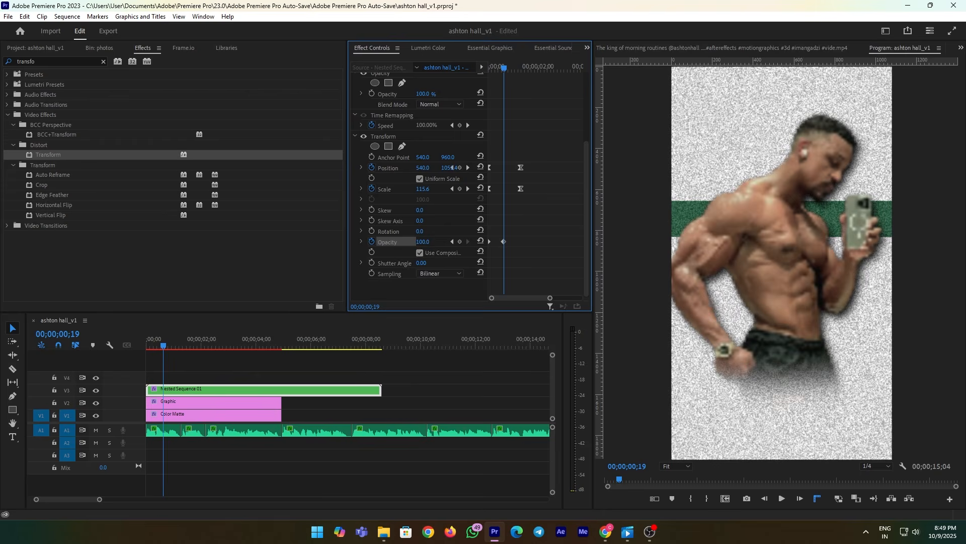
Apply Ease In and Ease Out to the photo's two Transform opacity keyframes.
{"action": "right_click", "coordinate": [502, 242]}
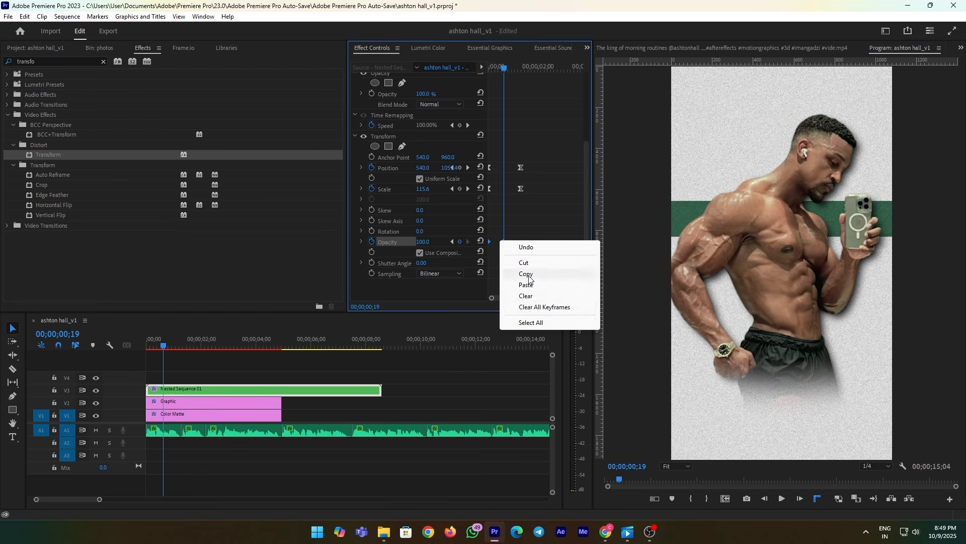
{"action": "left_click", "coordinate": [518, 256]}
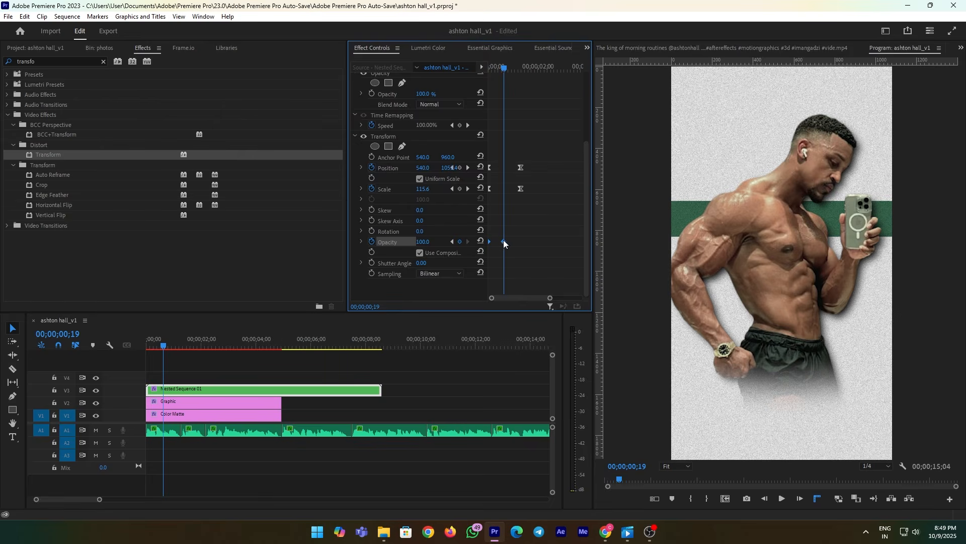
{"action": "right_click", "coordinate": [504, 244]}
{"action": "left_click", "coordinate": [537, 390]}
{"action": "right_click", "coordinate": [504, 243]}
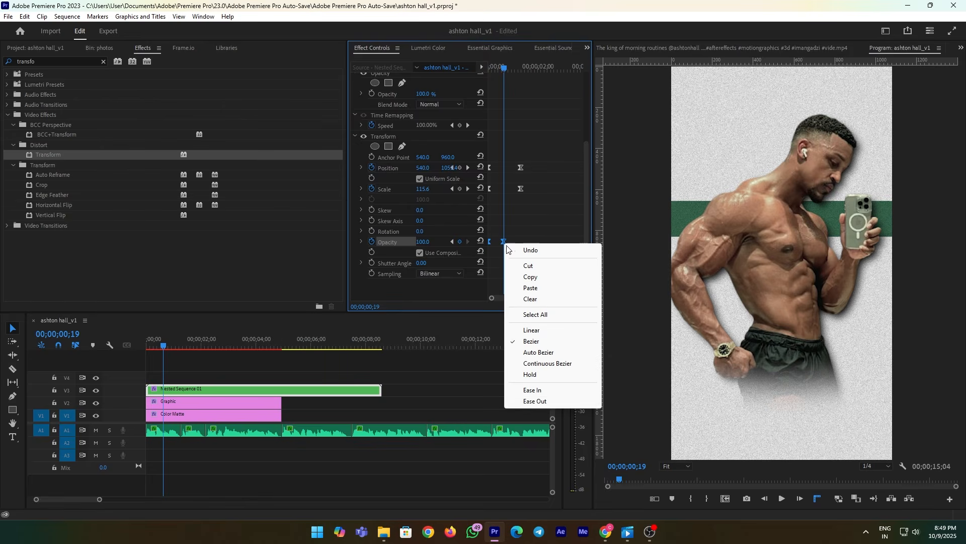
{"action": "left_click", "coordinate": [535, 401]}
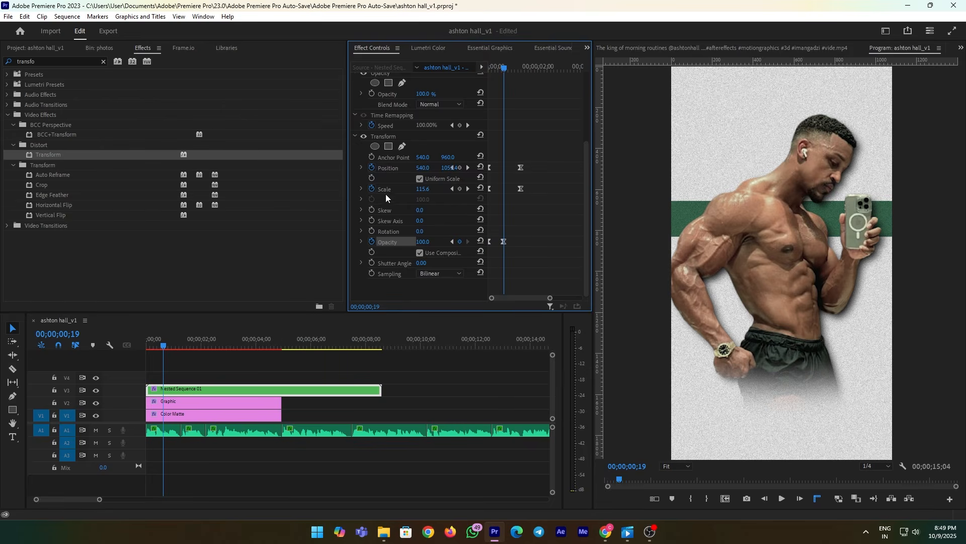
Reshape the scale and position velocity curves so the photo moves fast at first and settles slowly into its end keyframes.
{"action": "left_click", "coordinate": [362, 189]}
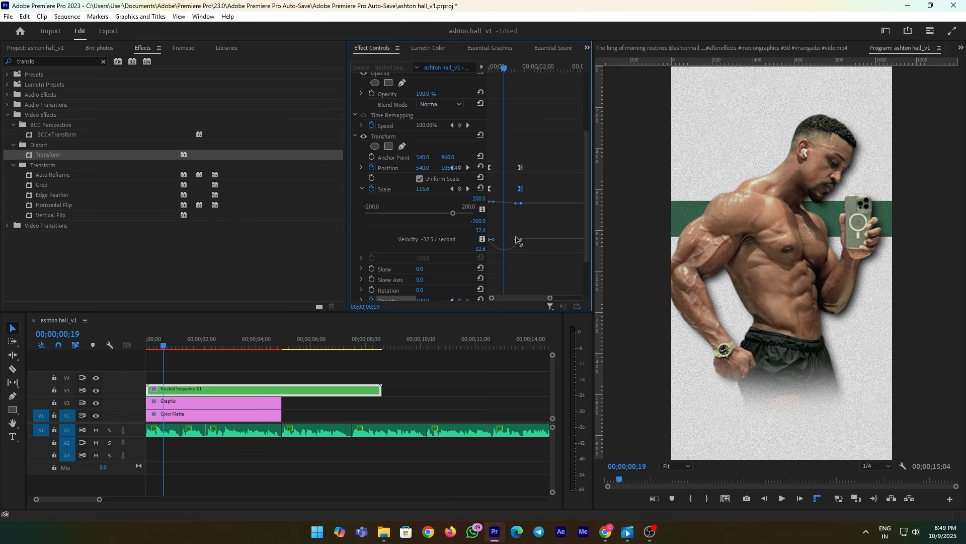
{"action": "left_click_drag", "start_coordinate": [513, 242], "coordinate": [500, 242]}
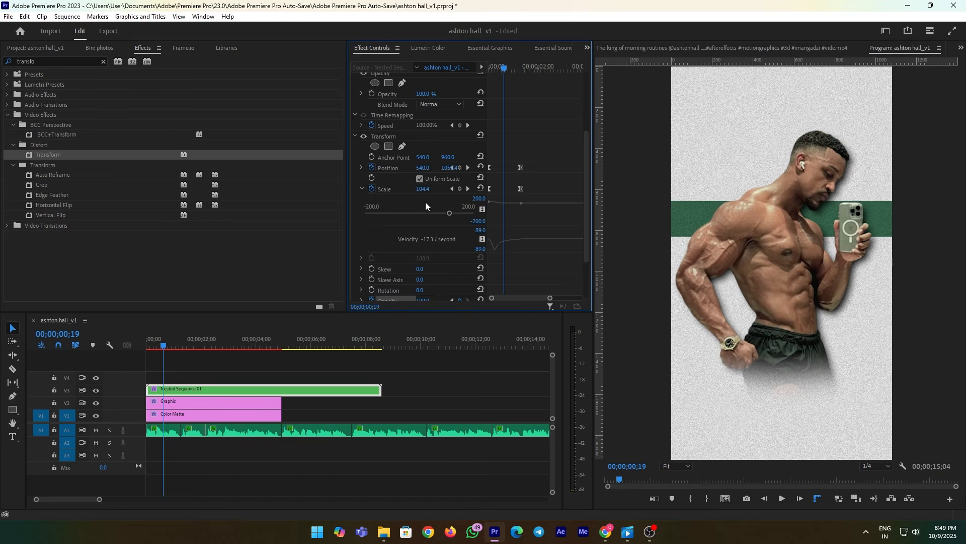
{"action": "left_click", "coordinate": [362, 189]}
{"action": "left_click", "coordinate": [362, 168]}
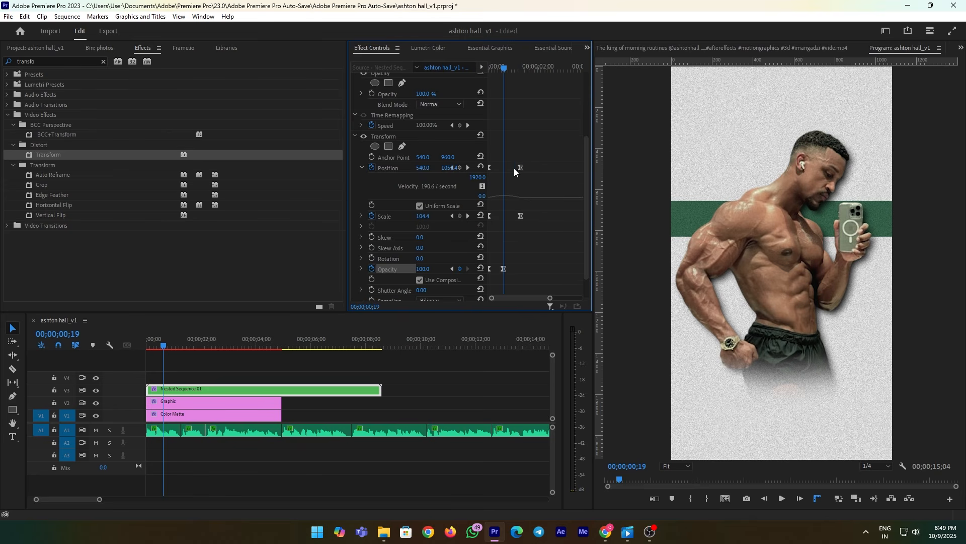
{"action": "left_click_drag", "start_coordinate": [516, 201], "coordinate": [482, 202]}
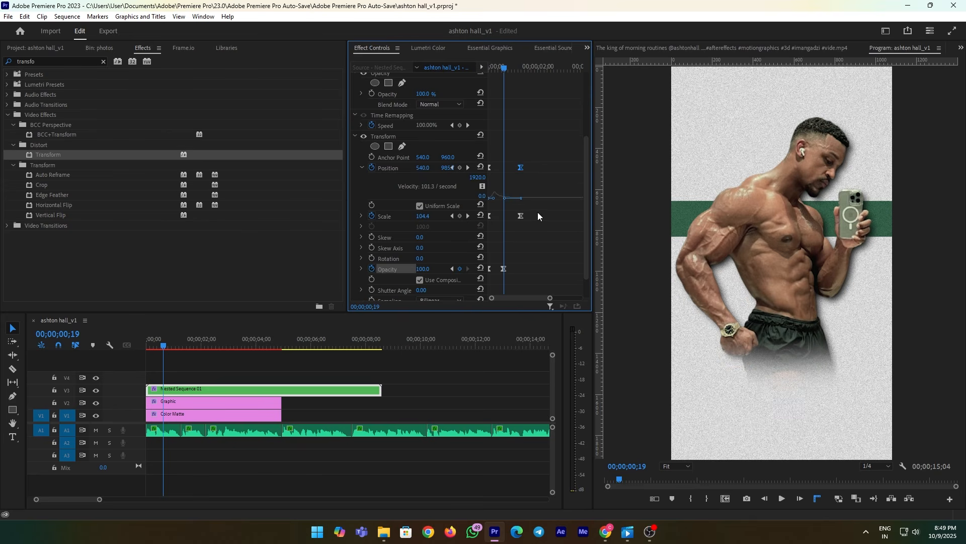
{"action": "left_click", "coordinate": [362, 168]}
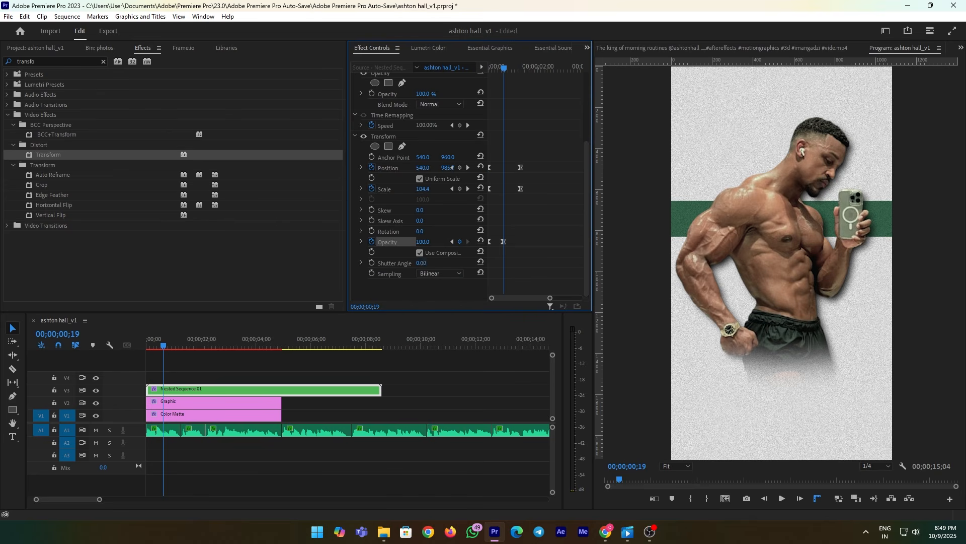
Set the Transform effect's shutter angle to 200 and turn off the use of the composition's shutter angle.
{"action": "type", "text": "200"}
{"action": "key", "text": "Return"}
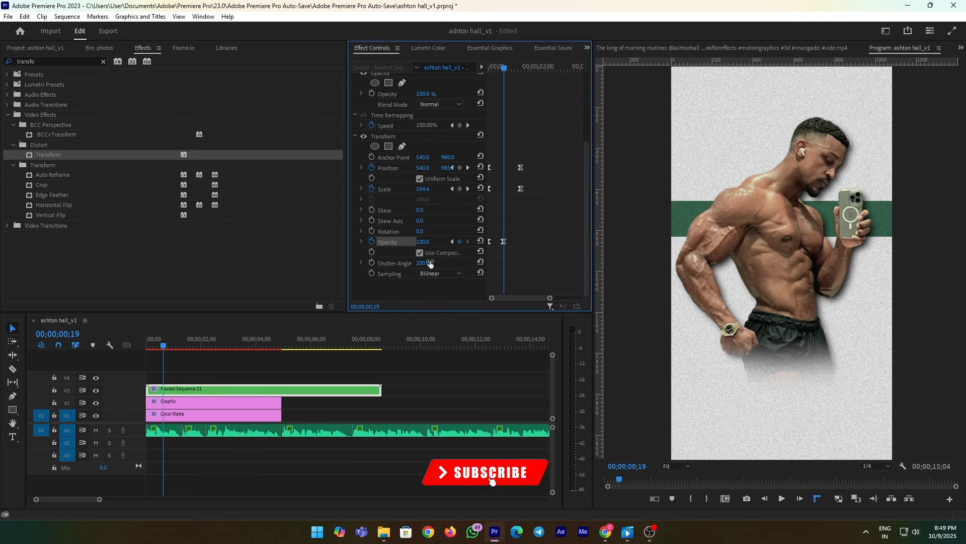
{"action": "left_click", "coordinate": [419, 253]}
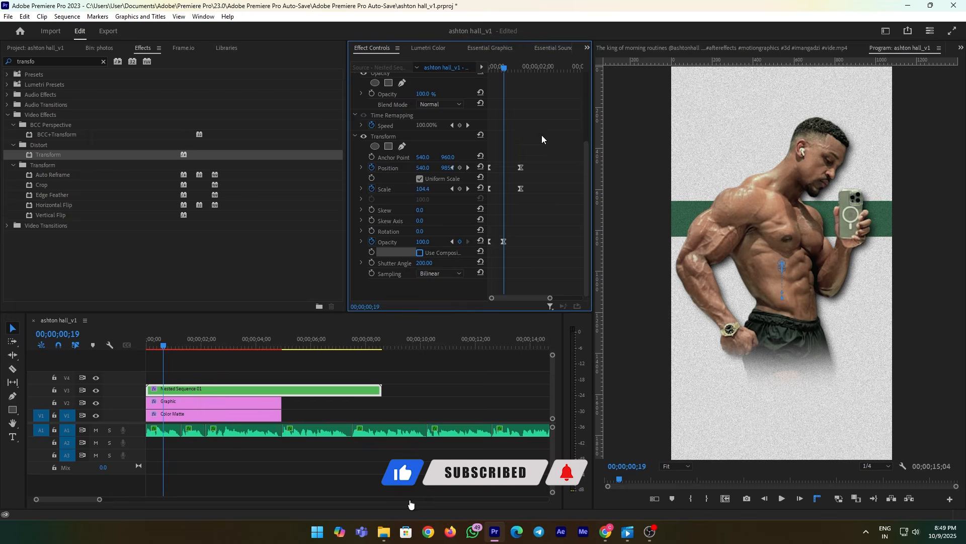
Play the intro from the start to check the photo's fade, scale and motion blur.
{"action": "key", "text": "space"}
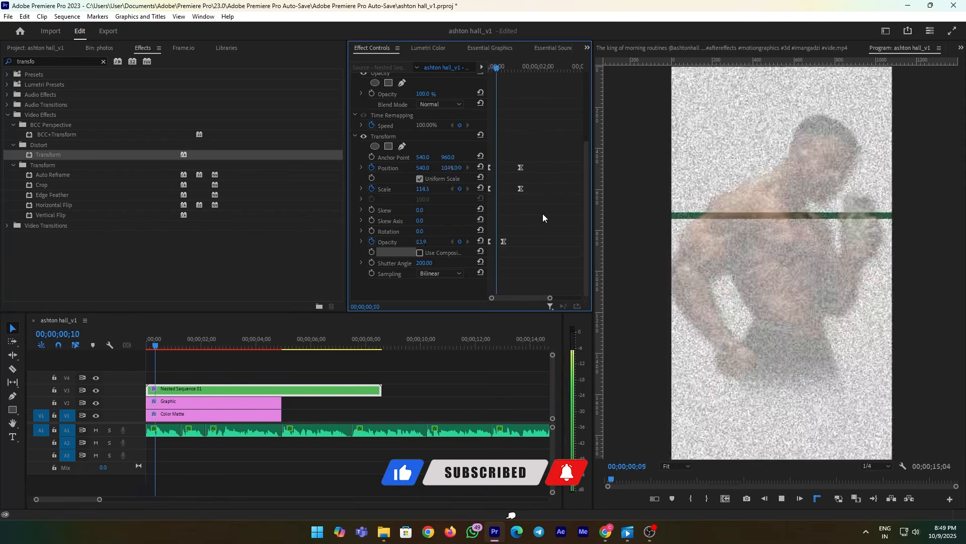
{"action": "left_click_drag", "start_coordinate": [523, 68], "coordinate": [481, 87]}
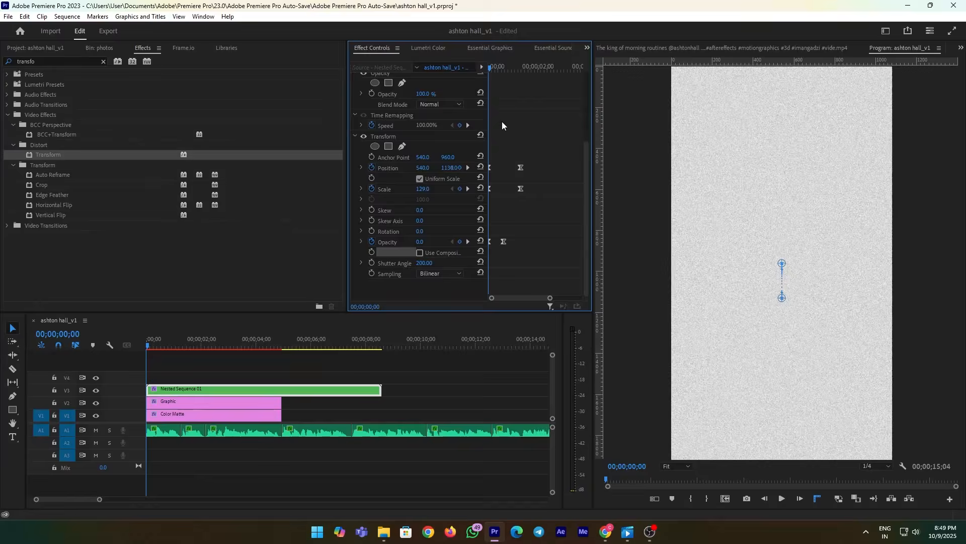
{"action": "key", "text": "space"}
{"action": "left_click", "coordinate": [343, 364]}
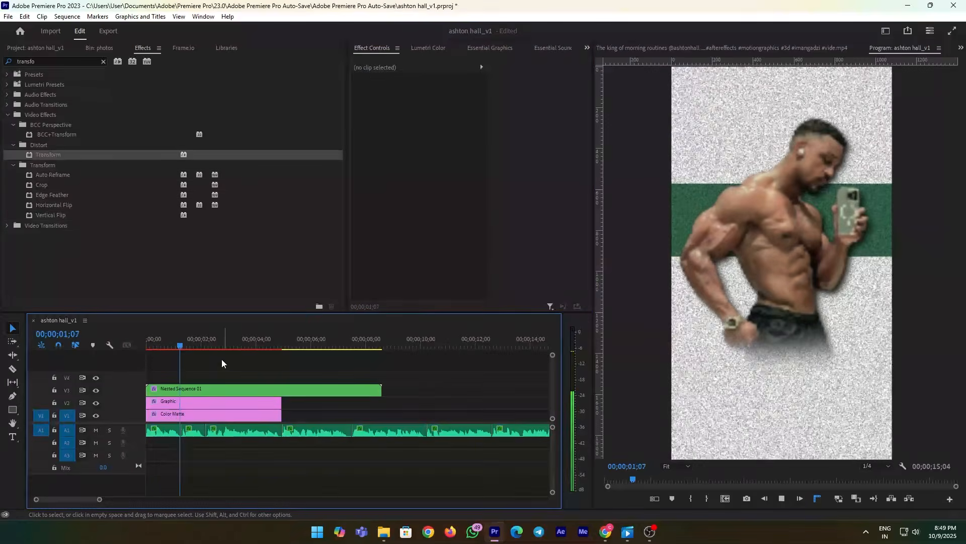
{"action": "key", "text": "space"}
Move the photo's ending opacity keyframe to 00;00;00;05 and preview the faster fade-in.
{"action": "left_click_drag", "start_coordinate": [178, 343], "coordinate": [146, 344]}
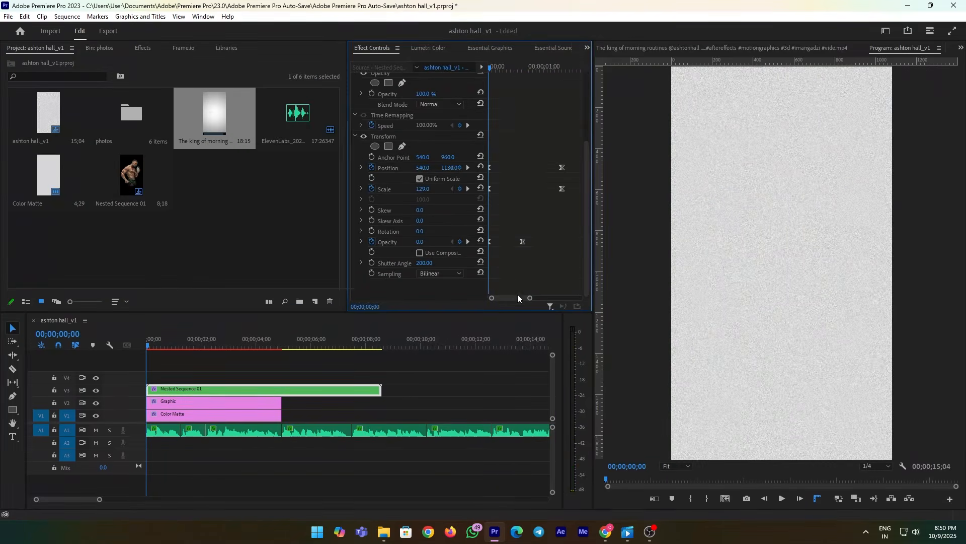
{"action": "key", "text": "shift+Right"}
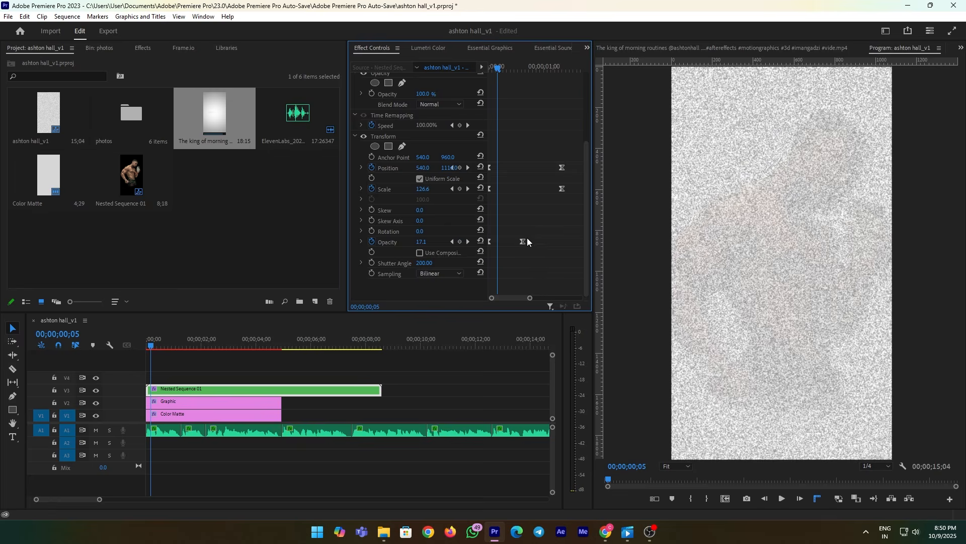
{"action": "left_click_drag", "start_coordinate": [522, 242], "coordinate": [498, 242]}
{"action": "key", "text": "space"}
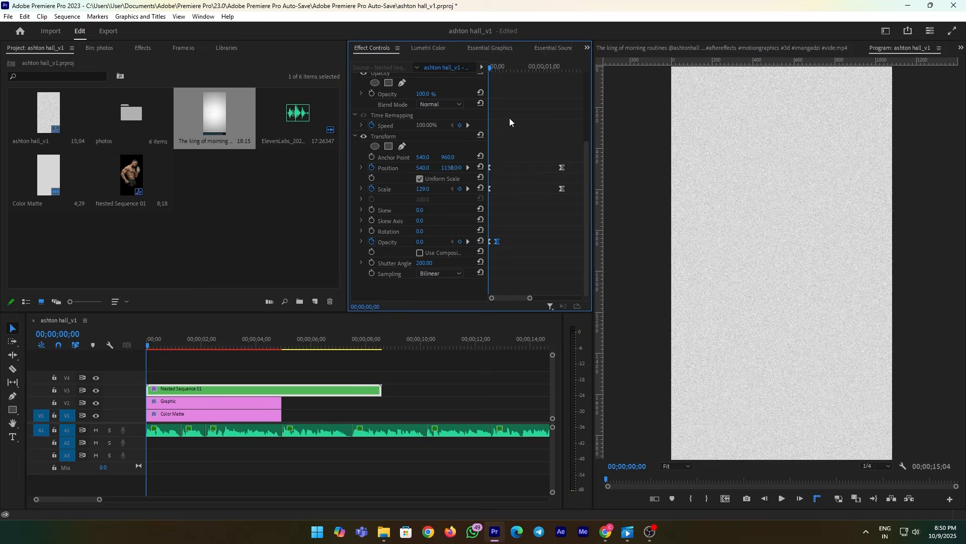
Add a text layer reading "This is" above the green bar at 00;00;01;05.
{"action": "left_click", "coordinate": [151, 347]}
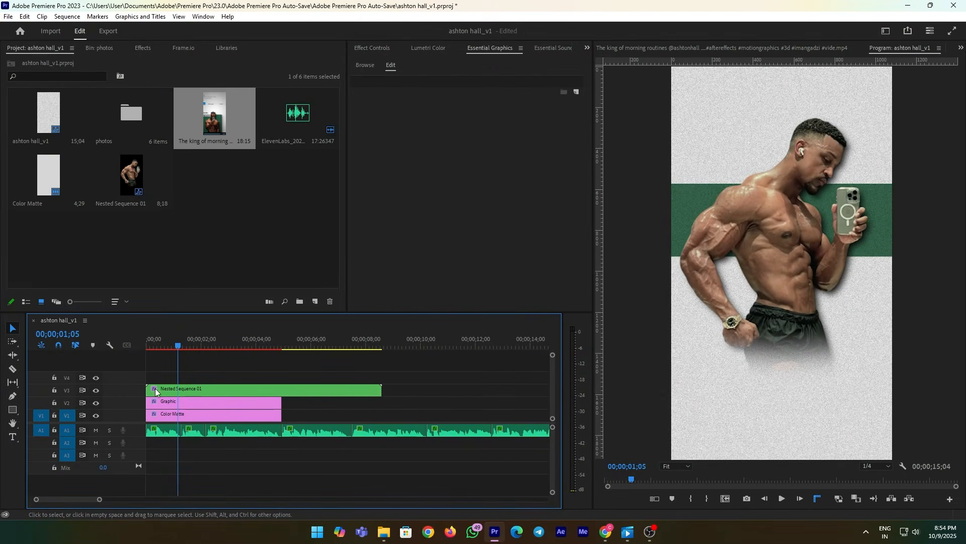
{"action": "key", "text": "t"}
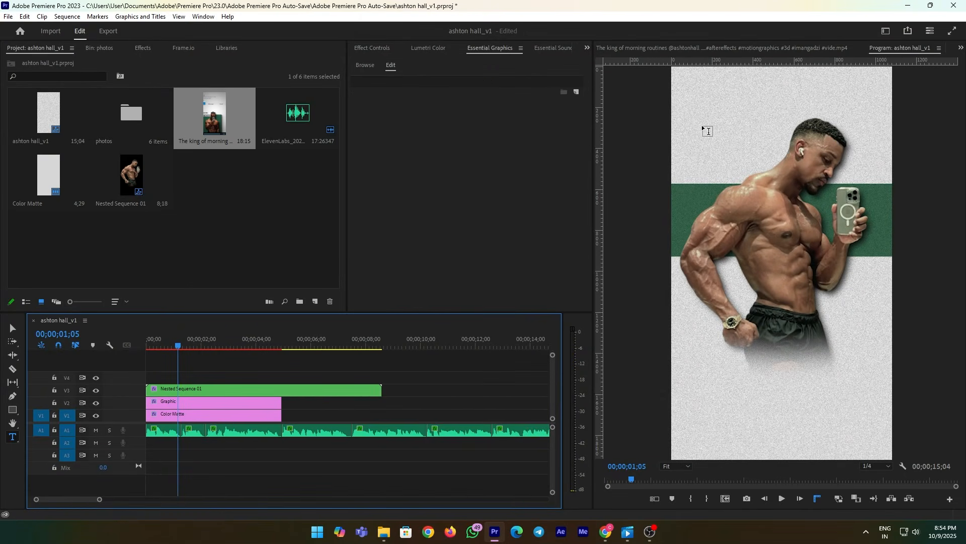
{"action": "left_click", "coordinate": [703, 122]}
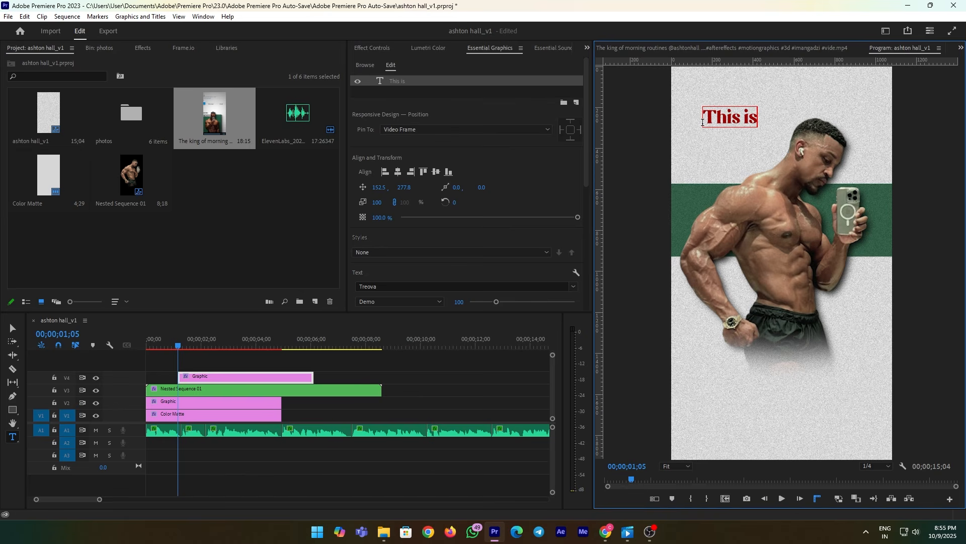
{"action": "left_click", "coordinate": [364, 383]}
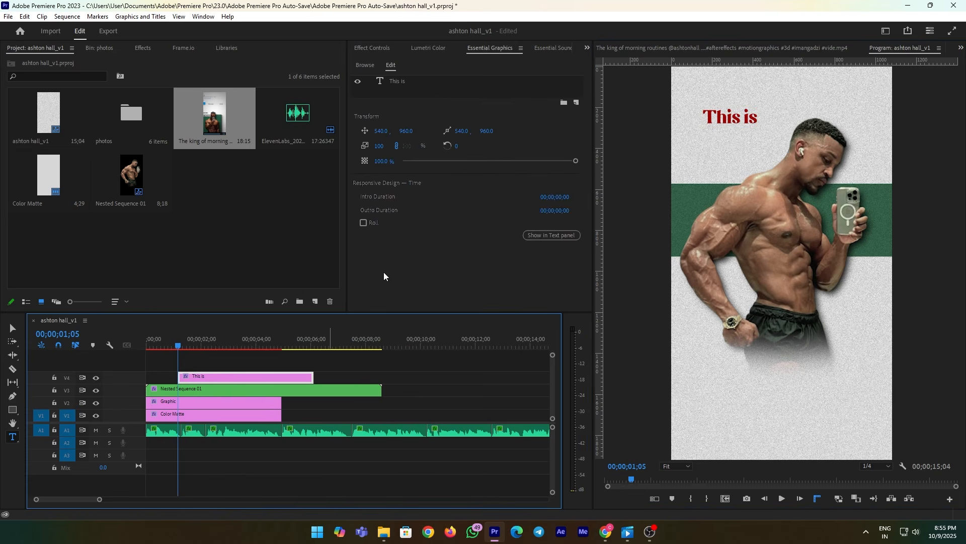
Change the font of the "This is" text to Birds of Paradise Personal use.
{"action": "left_click", "coordinate": [405, 80]}
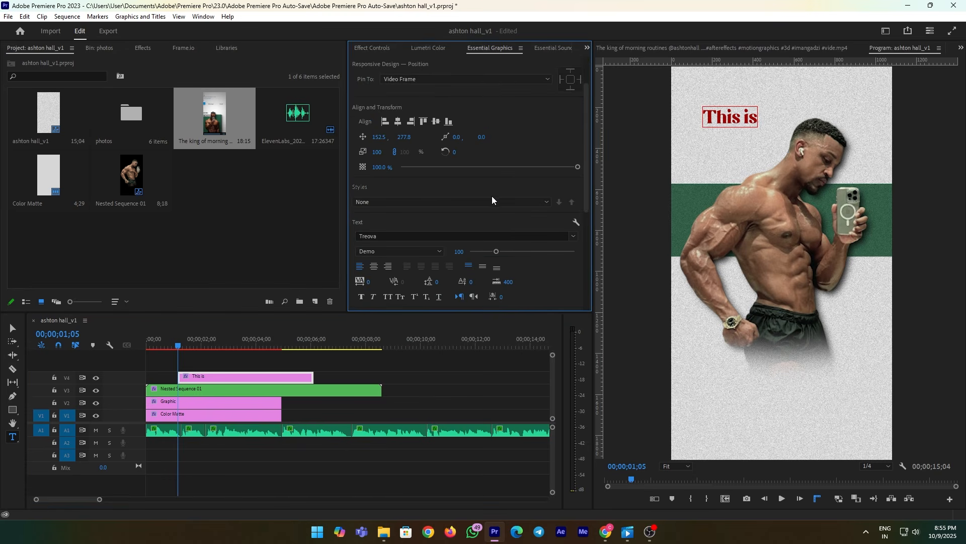
{"action": "scroll", "coordinate": [491, 196], "scroll_direction": "down", "scroll_amount": 2}
{"action": "left_click", "coordinate": [401, 187]}
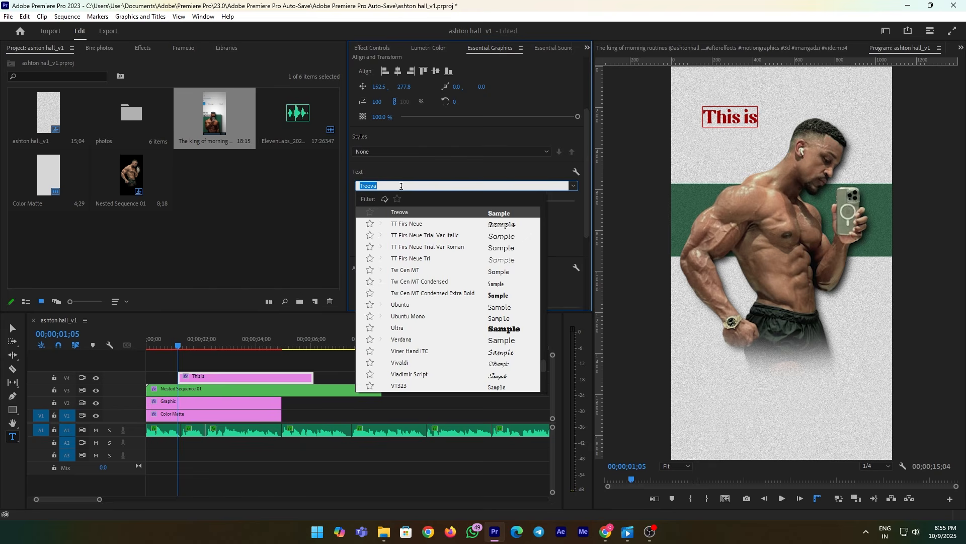
{"action": "type", "text": "para"}
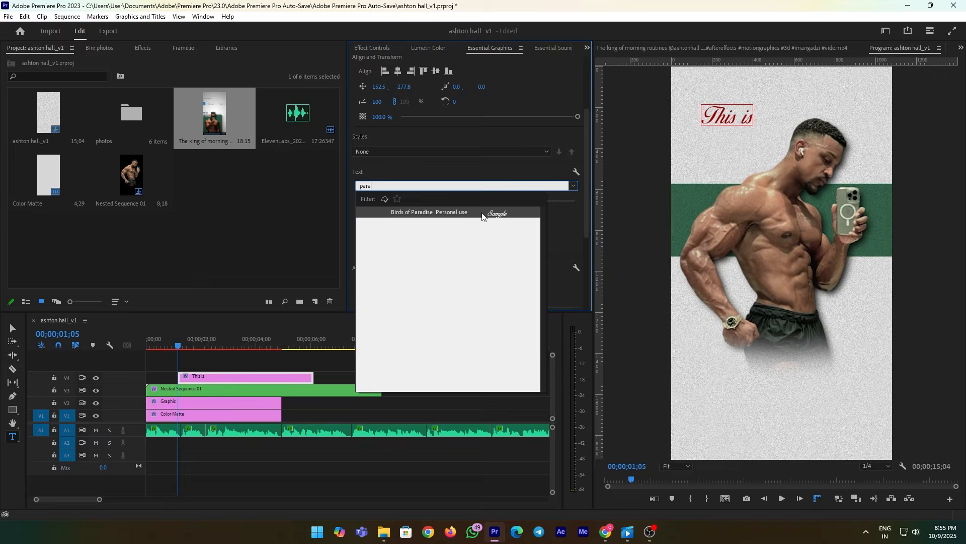
{"action": "left_click", "coordinate": [482, 213]}
Show the safe margins over the preview and enlarge the "This is" text to 117% scale.
{"action": "left_click", "coordinate": [726, 498]}
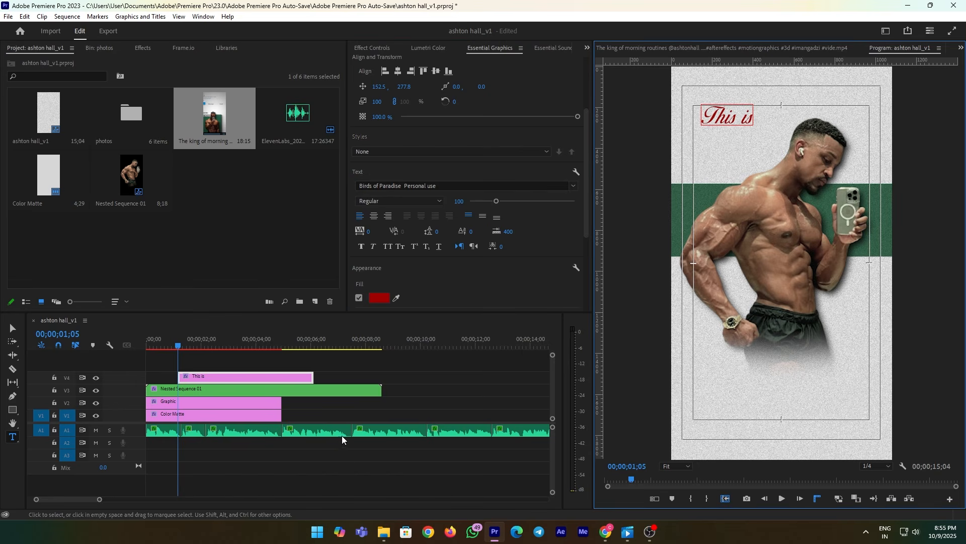
{"action": "left_click", "coordinate": [296, 376]}
{"action": "key", "text": "v"}
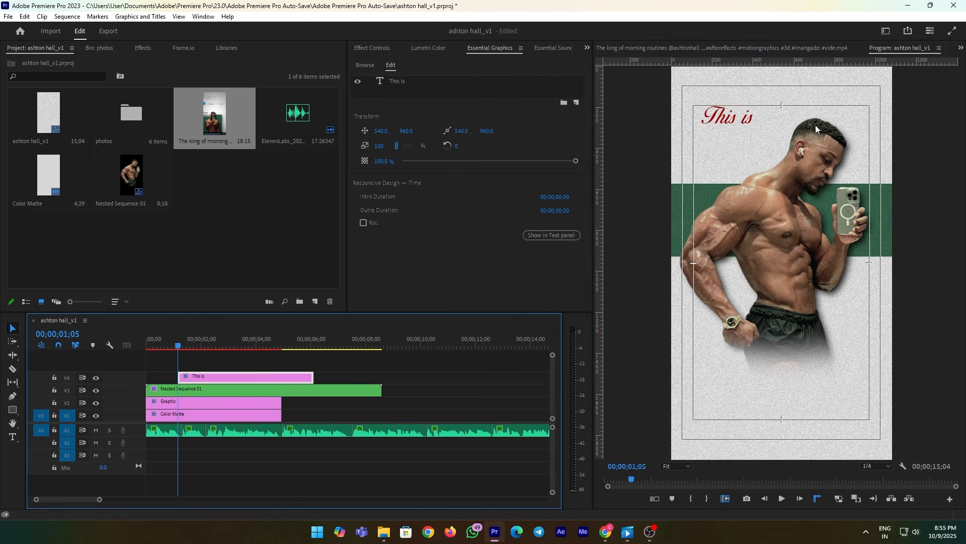
{"action": "left_click", "coordinate": [745, 124]}
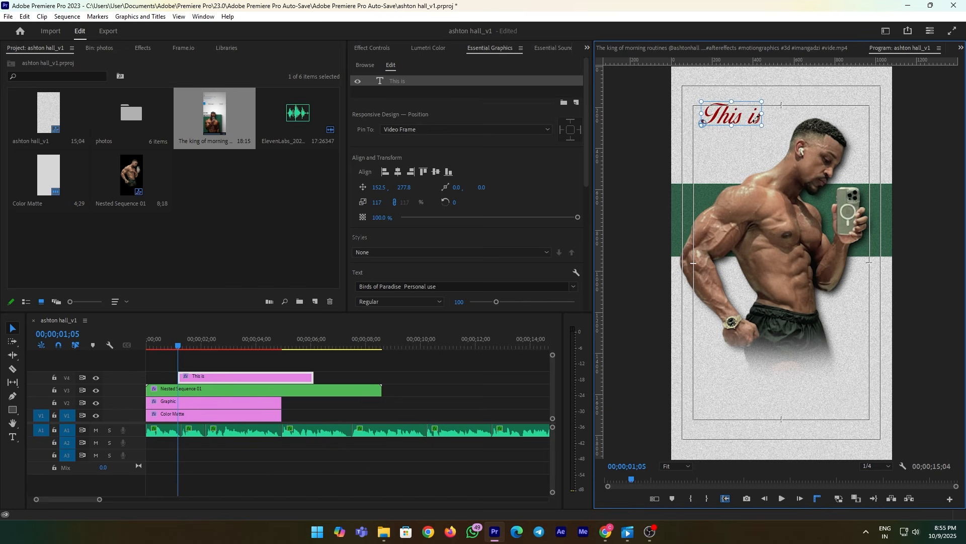
Move the "This is" text clip to the start of the timeline and set the playhead to 00;00;00;22.
{"action": "left_click", "coordinate": [249, 377]}
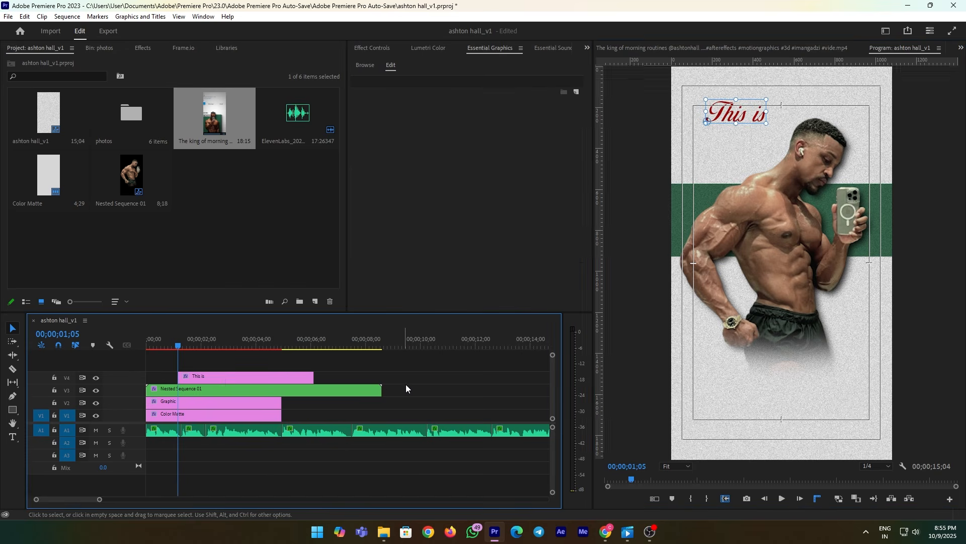
{"action": "left_click_drag", "start_coordinate": [225, 377], "coordinate": [172, 378]}
{"action": "left_click_drag", "start_coordinate": [176, 345], "coordinate": [166, 360]}
{"action": "left_click", "coordinate": [183, 368]}
Add a new text layer reading "Ashton Hall" directly below the "This is" text.
{"action": "left_click", "coordinate": [13, 437]}
{"action": "left_click", "coordinate": [700, 142]}
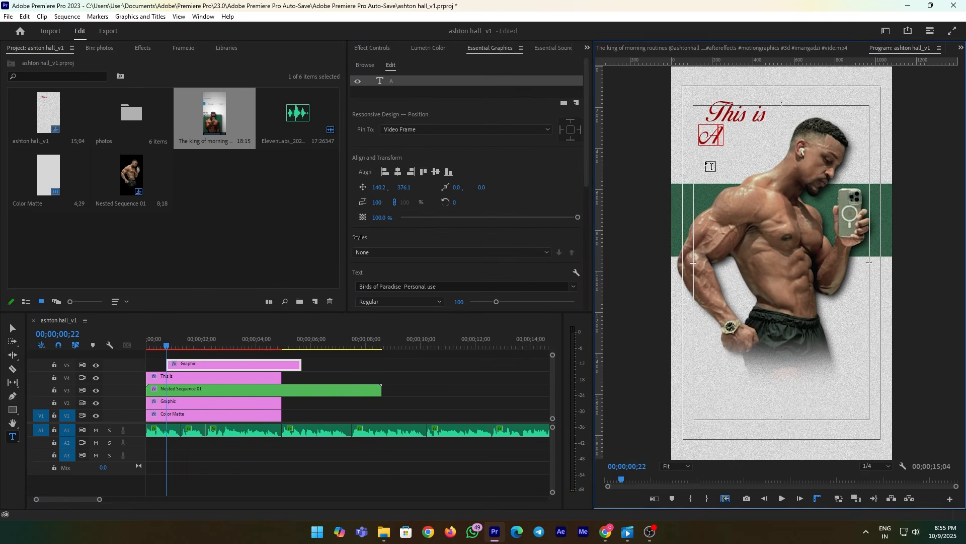
{"action": "type", "text": "Ashton Hall"}
Change the font of the "Ashton Hall" text to Helvetica Neue Bold.
{"action": "scroll", "coordinate": [489, 188], "scroll_direction": "down", "scroll_amount": 3}
{"action": "left_click", "coordinate": [453, 216]}
{"action": "type", "text": "he"}
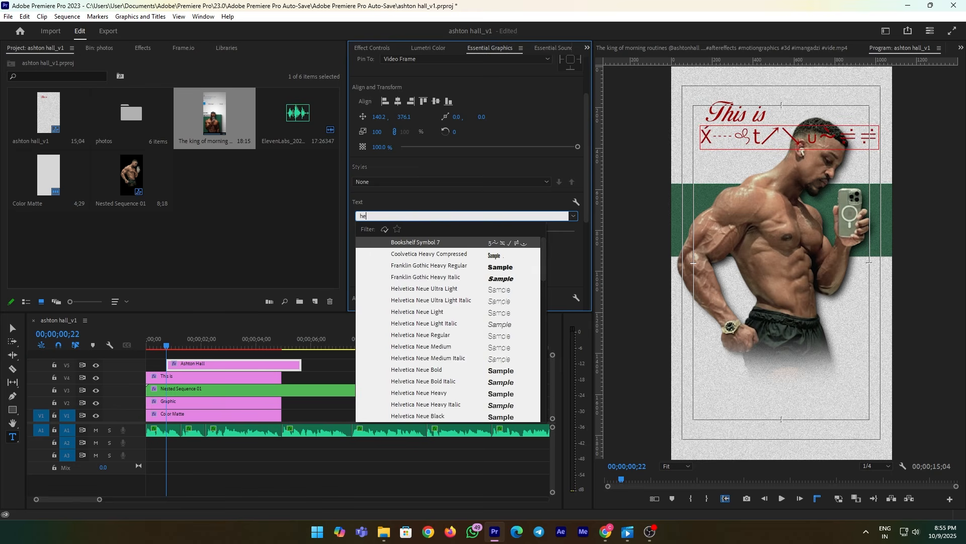
{"action": "type", "text": "lve"}
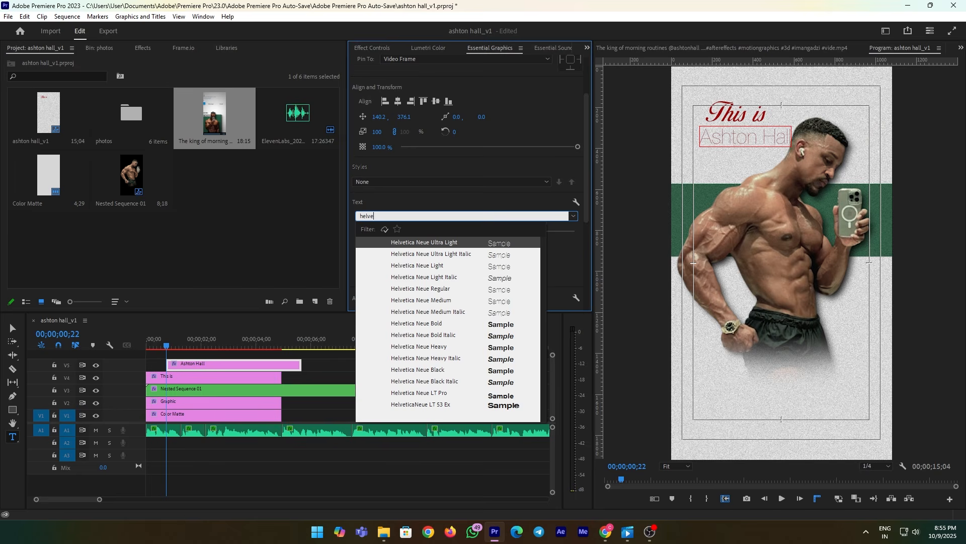
{"action": "left_click", "coordinate": [501, 327]}
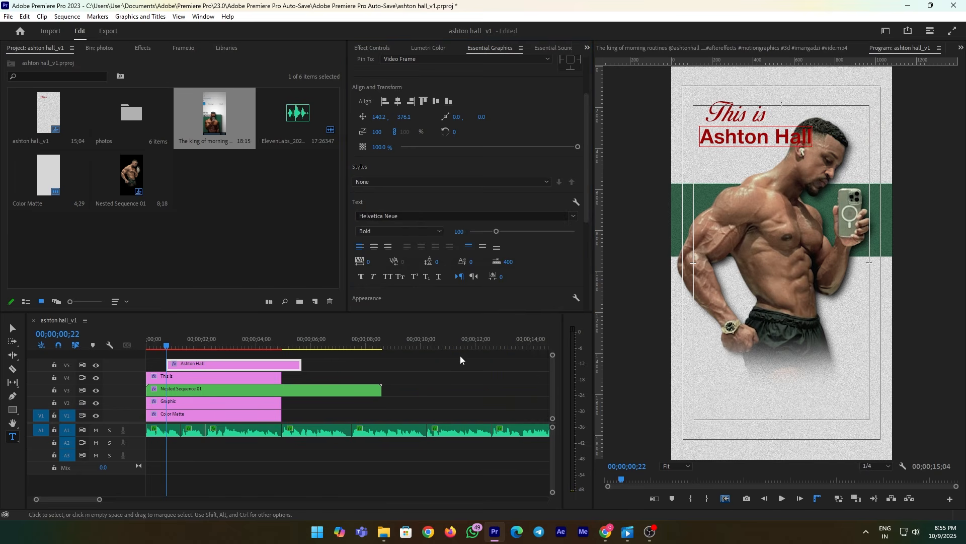
{"action": "left_click", "coordinate": [384, 381]}
{"action": "key", "text": "v"}
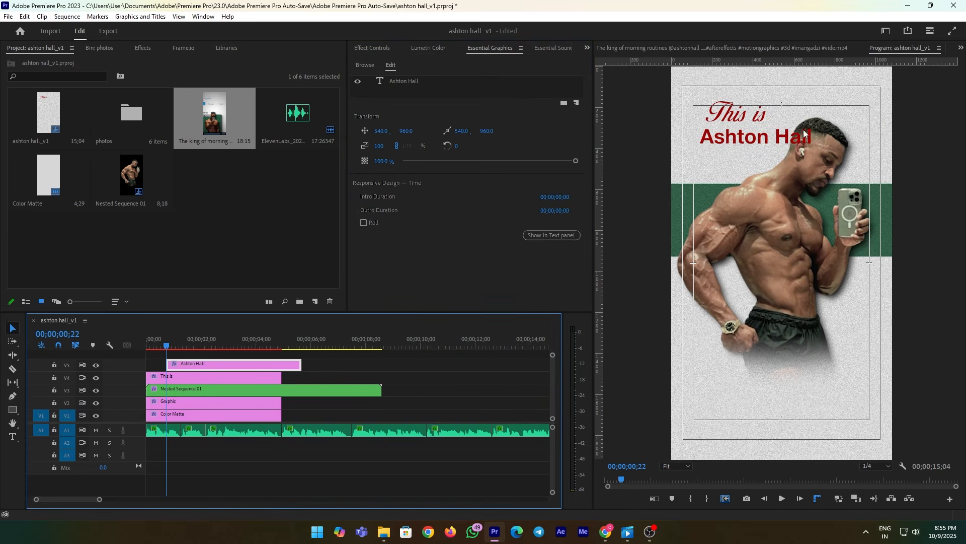
Scale the "Ashton Hall" text to 168% in Heavy weight and position it at 107.3, 394.2, using the reference video as a guide.
{"action": "left_click", "coordinate": [810, 147]}
{"action": "left_click_drag", "start_coordinate": [812, 149], "coordinate": [862, 148]}
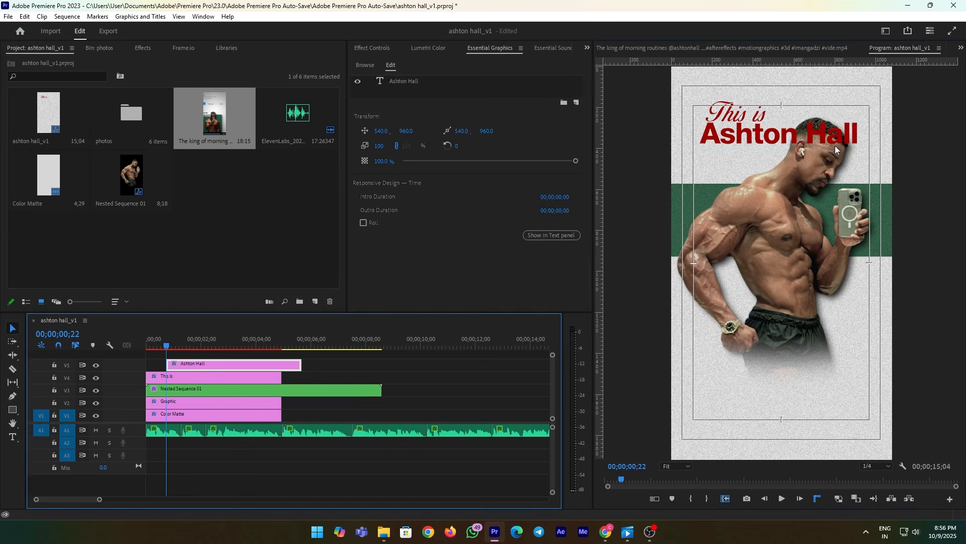
{"action": "mouse_move", "coordinate": [839, 136]}
{"action": "left_mouse_down"}
{"action": "mouse_move", "coordinate": [828, 143]}
{"action": "mouse_move", "coordinate": [860, 159]}
{"action": "mouse_move", "coordinate": [851, 143]}
{"action": "left_mouse_up"}
{"action": "double_click", "coordinate": [215, 119]}
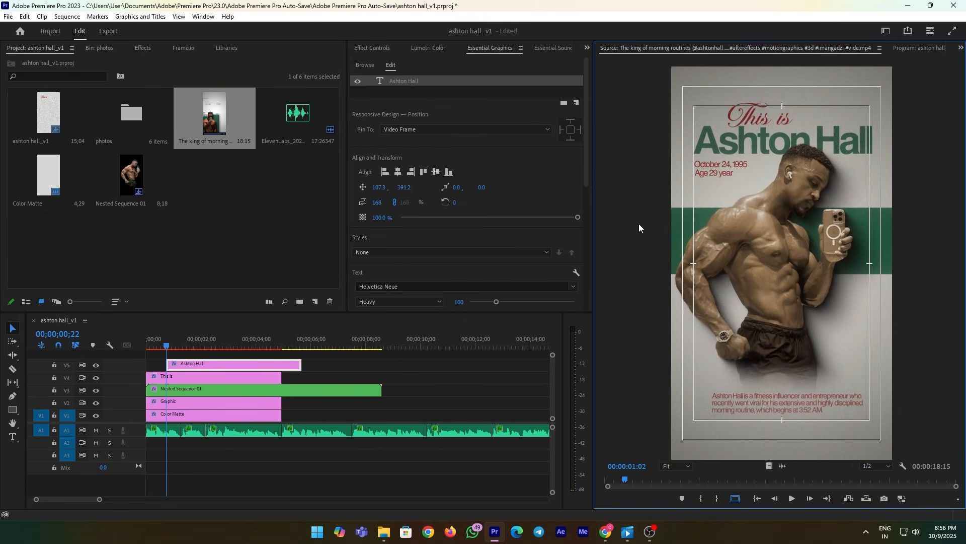
{"action": "mouse_move", "coordinate": [403, 186]}
{"action": "left_mouse_down"}
{"action": "mouse_move", "coordinate": [374, 187]}
{"action": "mouse_move", "coordinate": [405, 186]}
{"action": "left_mouse_up"}
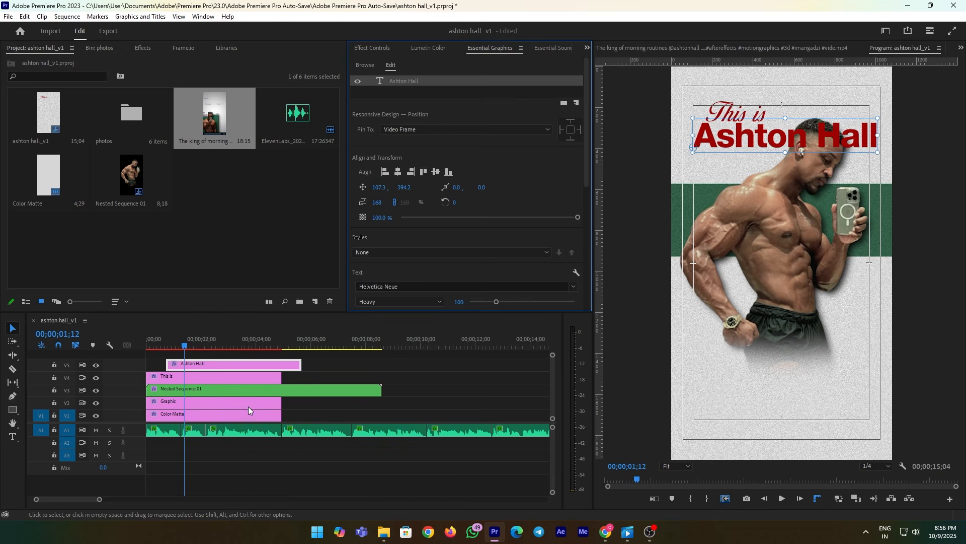
Lower the photo by setting the nested sequence's vertical Motion position to 1033.
{"action": "left_click", "coordinate": [225, 388]}
{"action": "key", "text": "shift+5"}
{"action": "left_click_drag", "start_coordinate": [446, 100], "coordinate": [482, 100]}
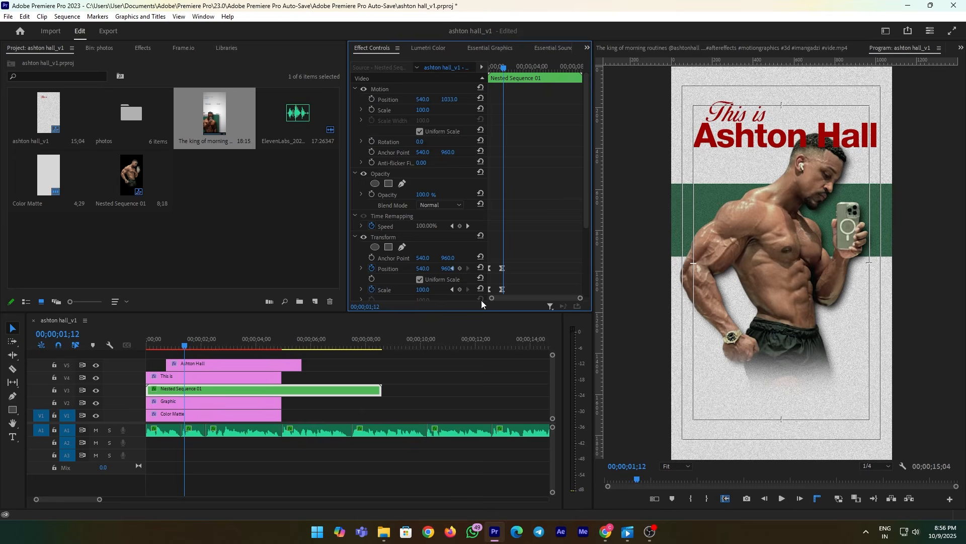
Move the green bar graphic slightly down so it sits behind the lowered photo's shoulders and chest.
{"action": "left_click", "coordinate": [246, 402]}
{"action": "mouse_move", "coordinate": [457, 100]}
{"action": "left_mouse_down"}
{"action": "mouse_move", "coordinate": [491, 100]}
{"action": "mouse_move", "coordinate": [443, 99]}
{"action": "left_mouse_up"}
{"action": "left_click_drag", "start_coordinate": [449, 99], "coordinate": [456, 99]}
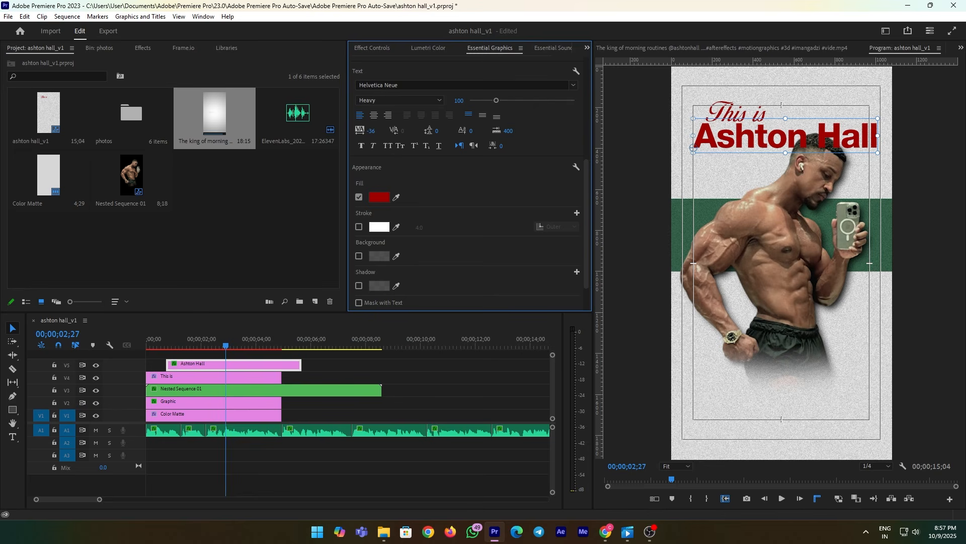
Set the "Ashton Hall" text tracking to -50 and enlarge the text slightly to span the safe margins.
{"action": "left_click_drag", "start_coordinate": [371, 130], "coordinate": [364, 130]}
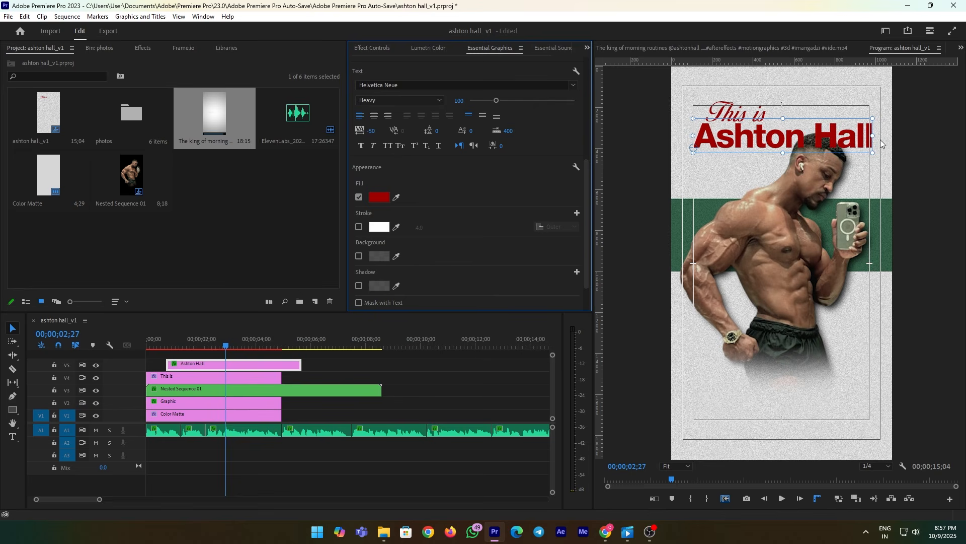
{"action": "left_click_drag", "start_coordinate": [873, 135], "coordinate": [876, 136]}
{"action": "left_click", "coordinate": [512, 392]}
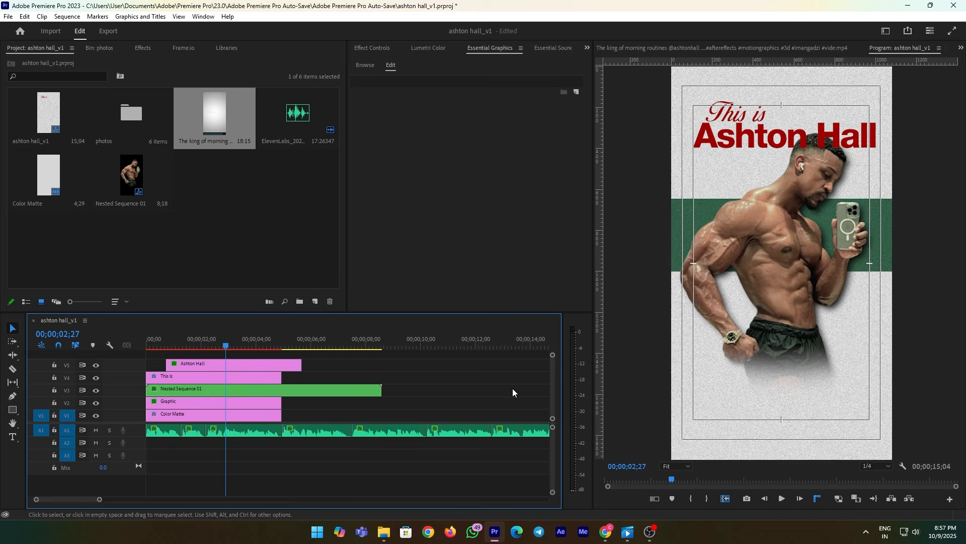
Set the "This is" text position to 646, 954 and recolour the "Ashton Hall" text green to match the reference video.
{"action": "left_click", "coordinate": [251, 377]}
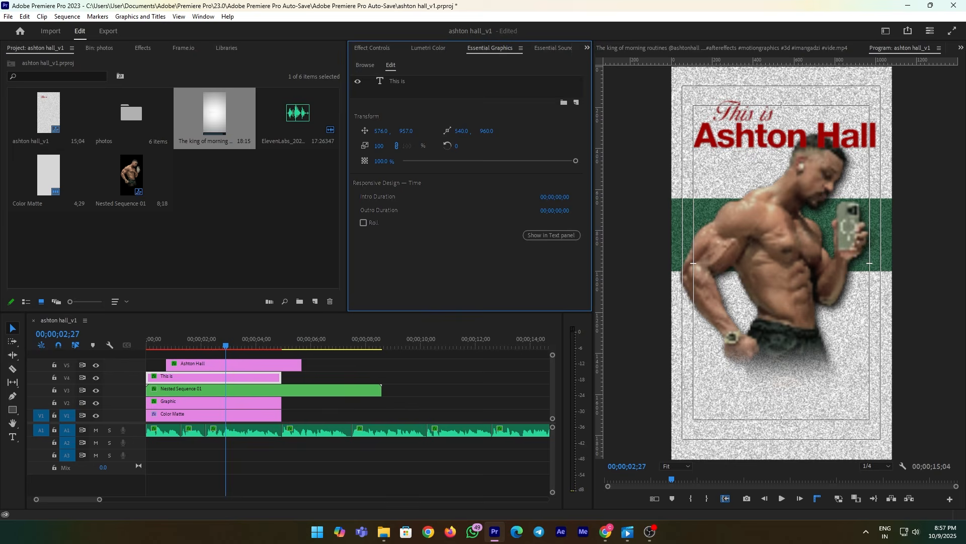
{"action": "left_click_drag", "start_coordinate": [381, 131], "coordinate": [405, 131]}
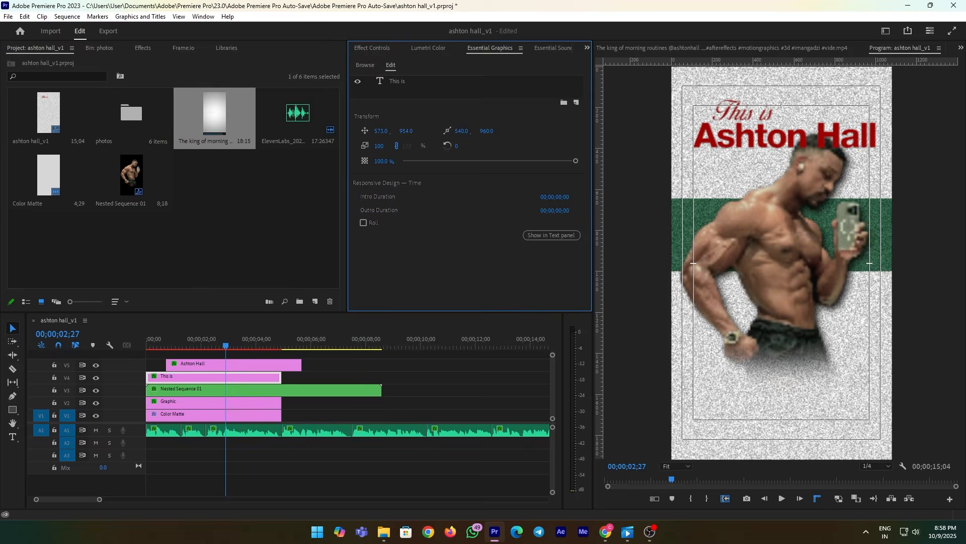
{"action": "left_click", "coordinate": [769, 130]}
{"action": "left_click", "coordinate": [750, 115]}
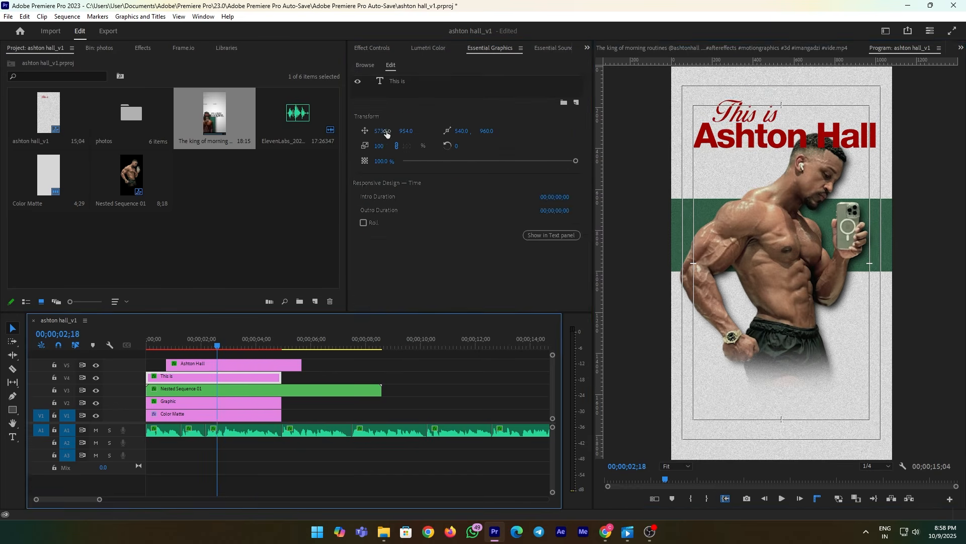
{"action": "left_click_drag", "start_coordinate": [382, 131], "coordinate": [409, 174]}
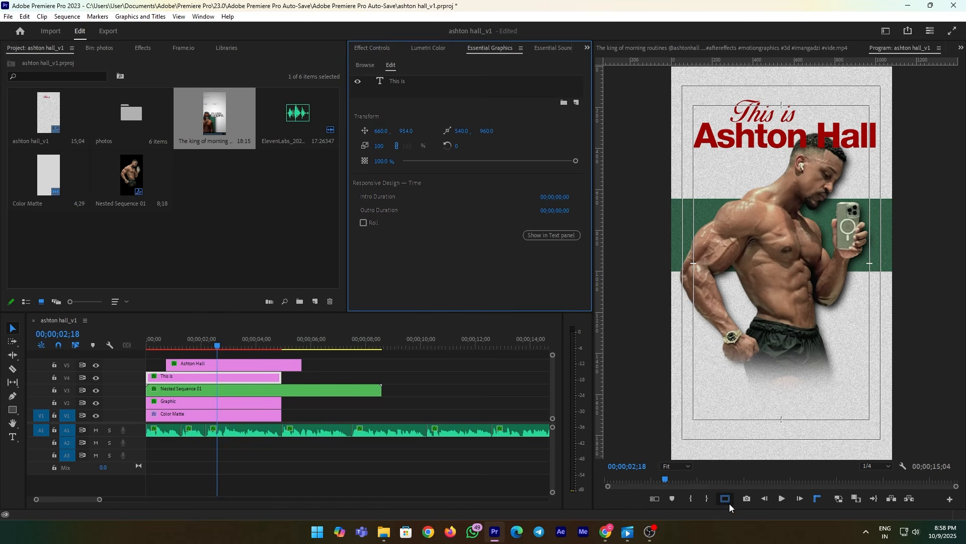
{"action": "left_click", "coordinate": [726, 499]}
{"action": "left_click", "coordinate": [726, 499]}
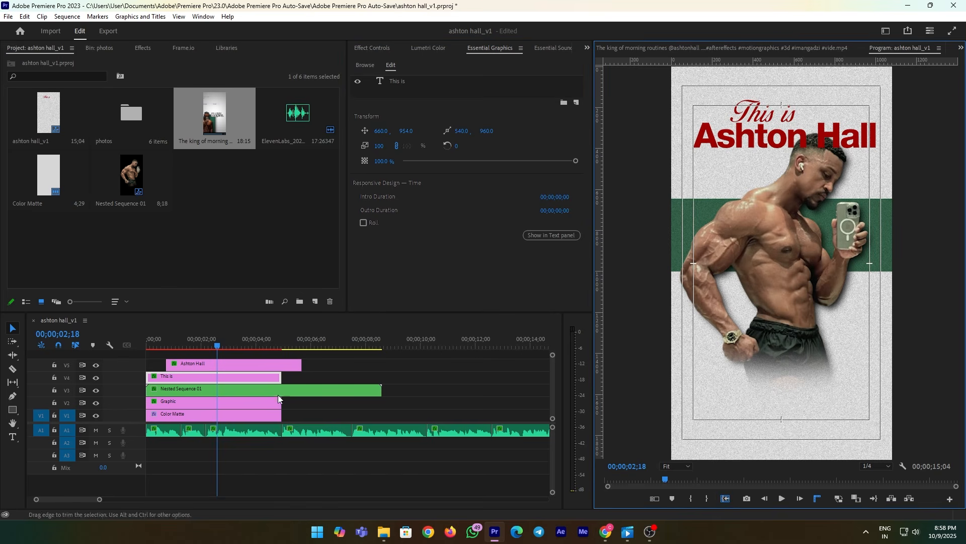
{"action": "left_click_drag", "start_coordinate": [391, 132], "coordinate": [384, 130]}
{"action": "double_click", "coordinate": [205, 118]}
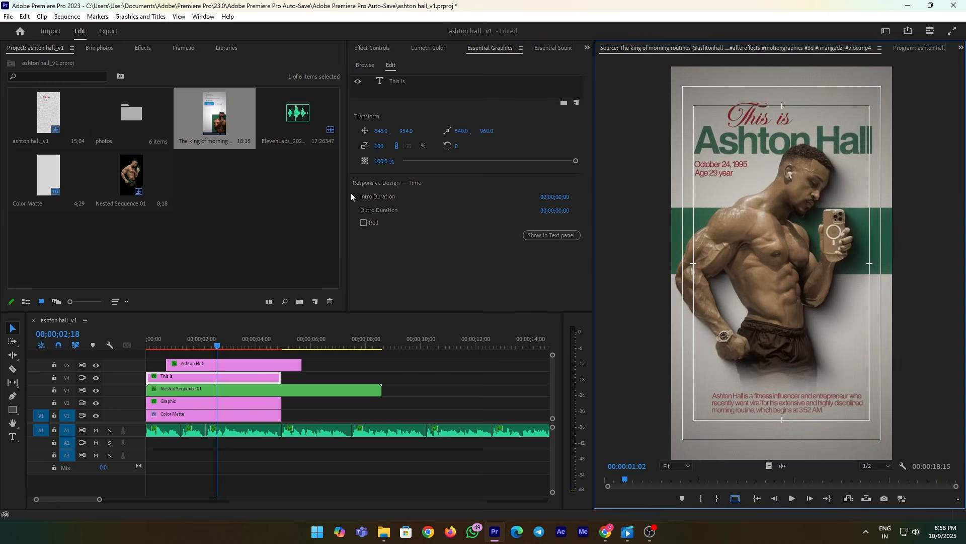
{"action": "left_click", "coordinate": [214, 341]}
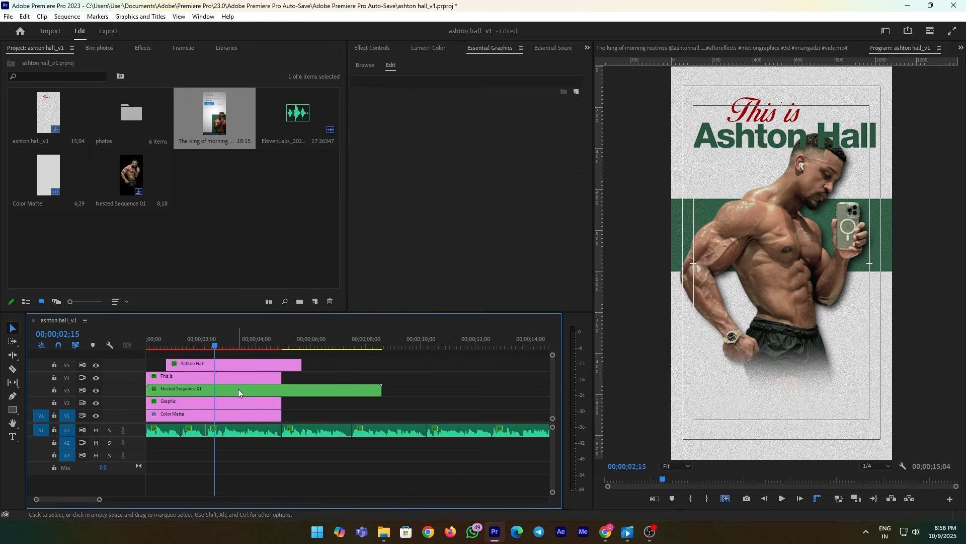
Move Nested Sequence 01 to track V5 above both text clips and hide the safe margins.
{"action": "left_click_drag", "start_coordinate": [238, 390], "coordinate": [252, 365]}
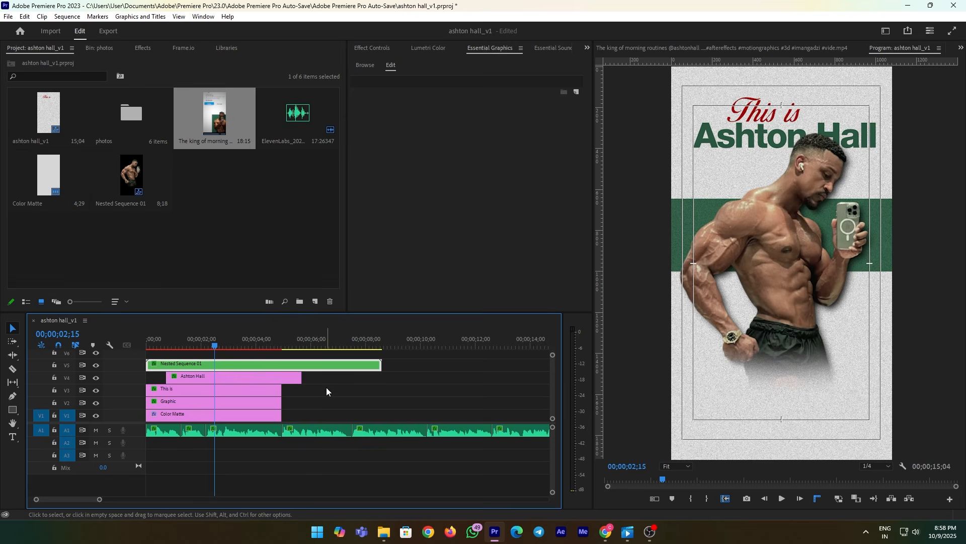
{"action": "left_click", "coordinate": [724, 499]}
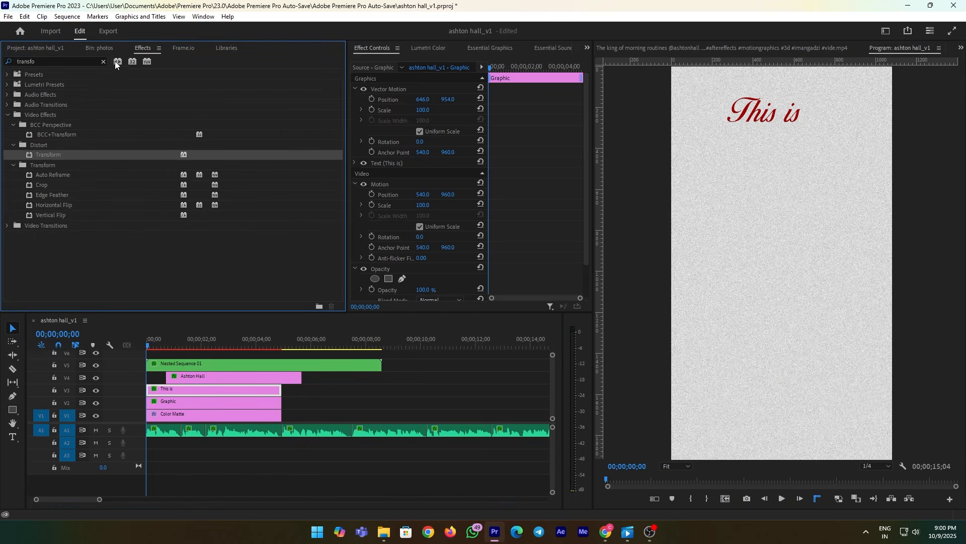
Search the effects for "scale do" and apply the SCALE DOWN ++ [IN] preset to the "This is" clip.
{"action": "left_click", "coordinate": [7, 64]}
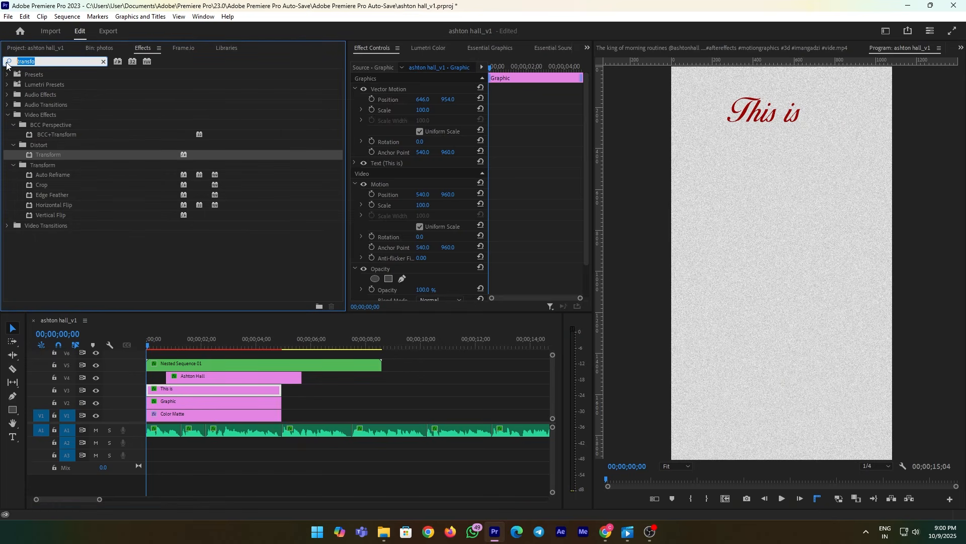
{"action": "type", "text": "scale"}
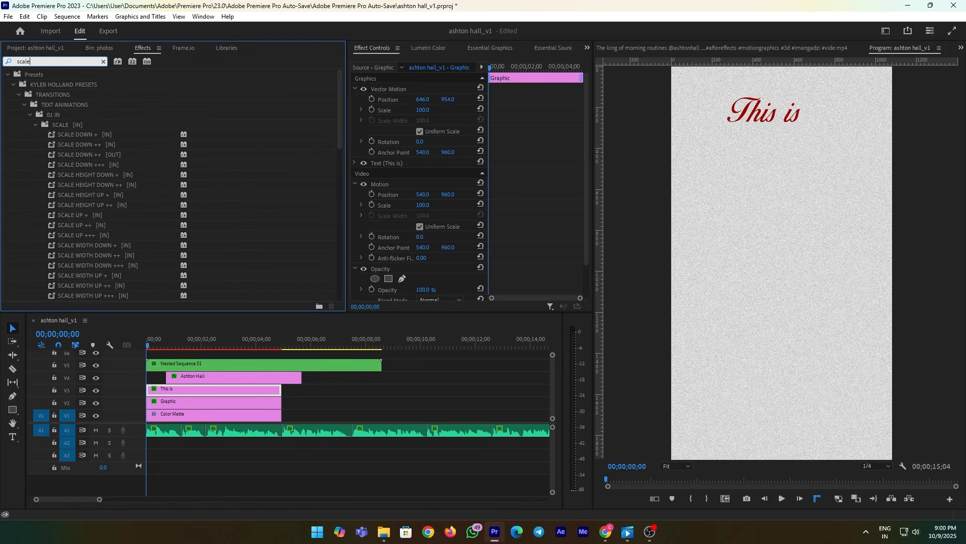
{"action": "type", "text": " do"}
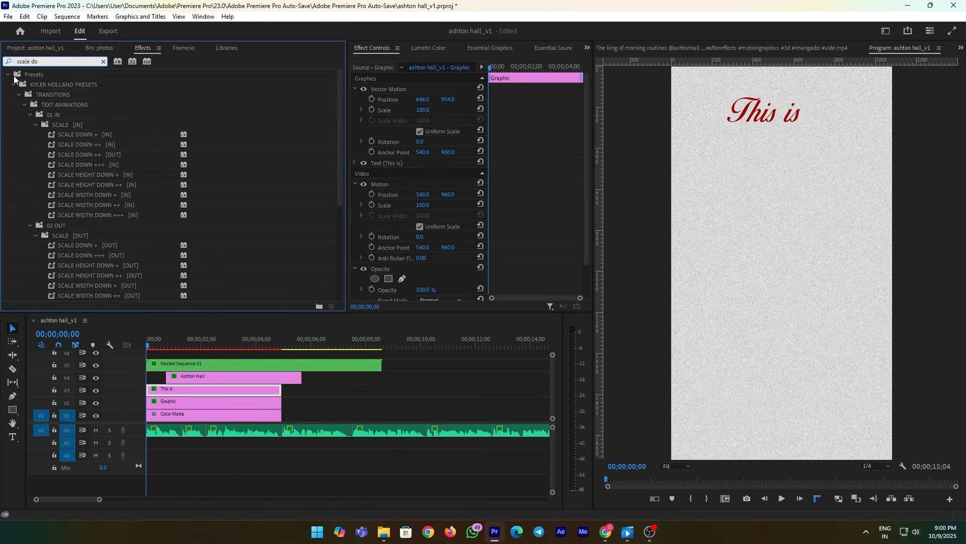
{"action": "left_click_drag", "start_coordinate": [96, 145], "coordinate": [154, 391]}
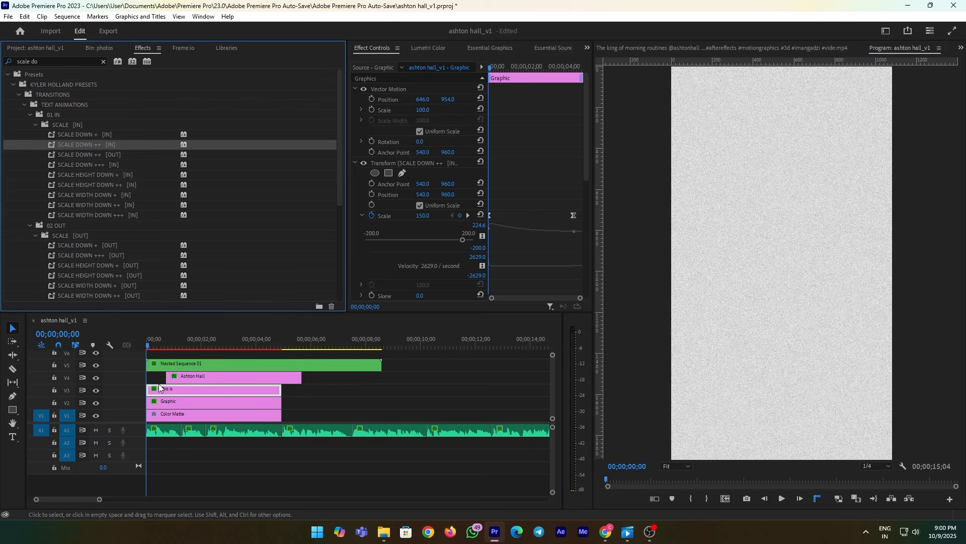
Move the "This is" text's ending scale keyframe to 00;00;00;15 and preview the animation.
{"action": "left_click", "coordinate": [160, 346]}
{"action": "left_click_drag", "start_coordinate": [160, 346], "coordinate": [134, 369]}
{"action": "left_click", "coordinate": [526, 250]}
{"action": "key", "text": "space"}
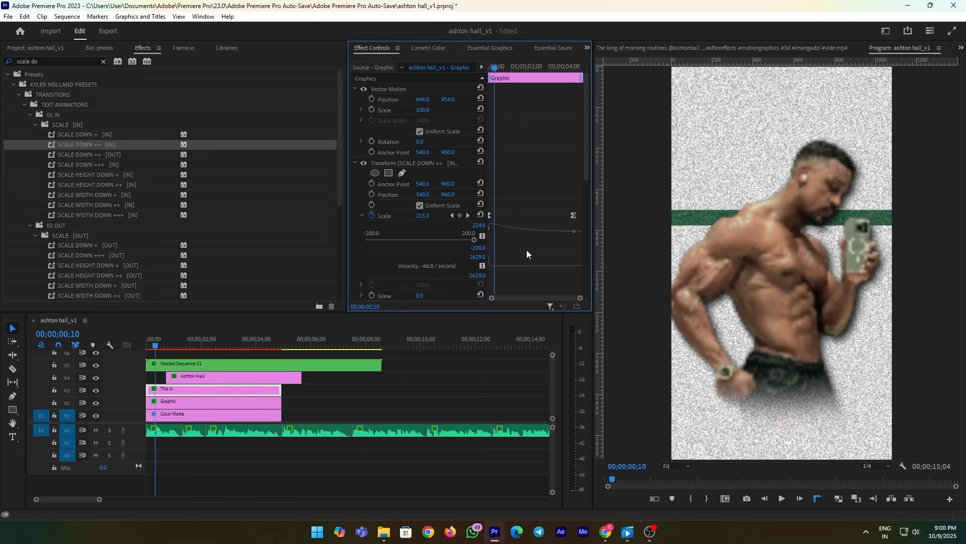
{"action": "left_click_drag", "start_coordinate": [573, 216], "coordinate": [498, 223]}
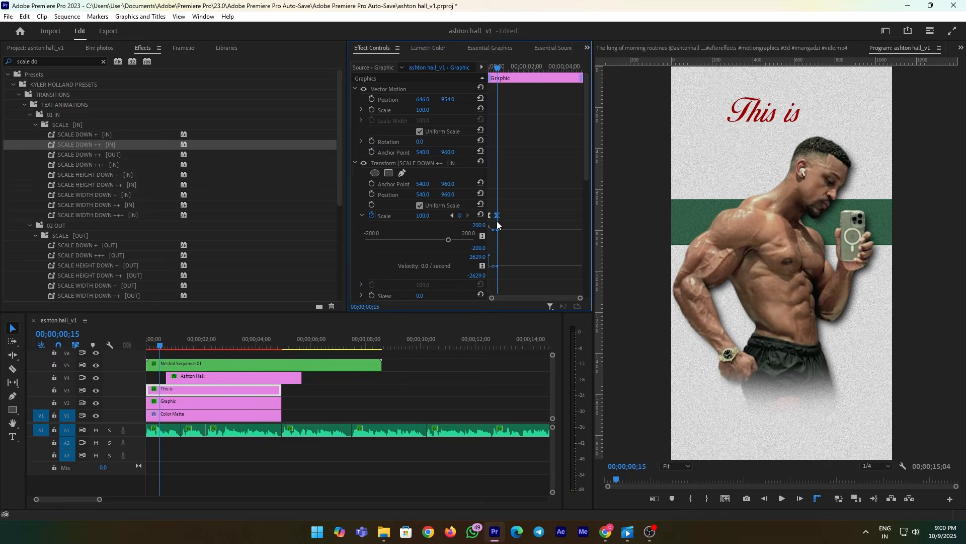
{"action": "key", "text": "space"}
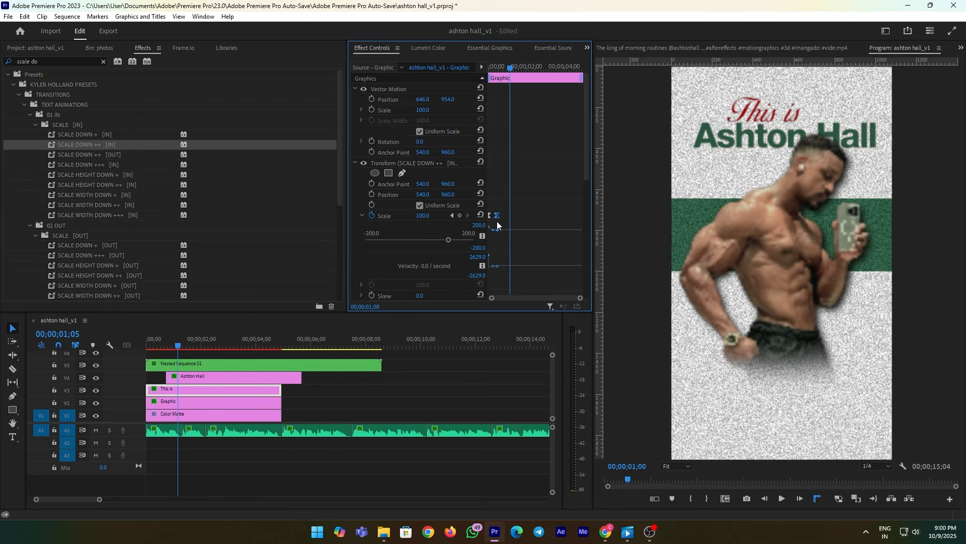
Align the "This is" text's ending scale keyframe with the photo's last scale keyframe at 00;00;01;10.
{"action": "left_click", "coordinate": [241, 365]}
{"action": "scroll", "coordinate": [501, 262], "scroll_direction": "down", "scroll_amount": 2}
{"action": "key", "text": "Home"}
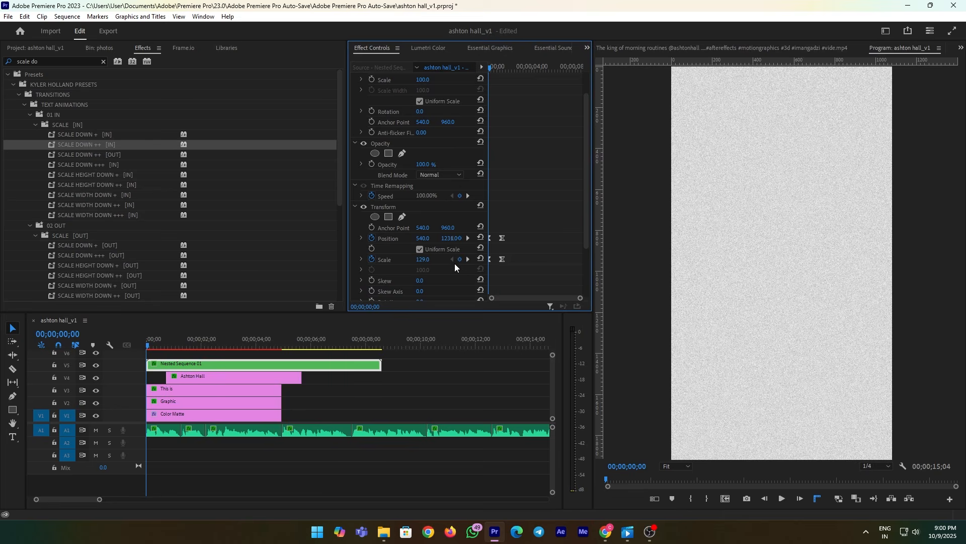
{"action": "left_click", "coordinate": [467, 259]}
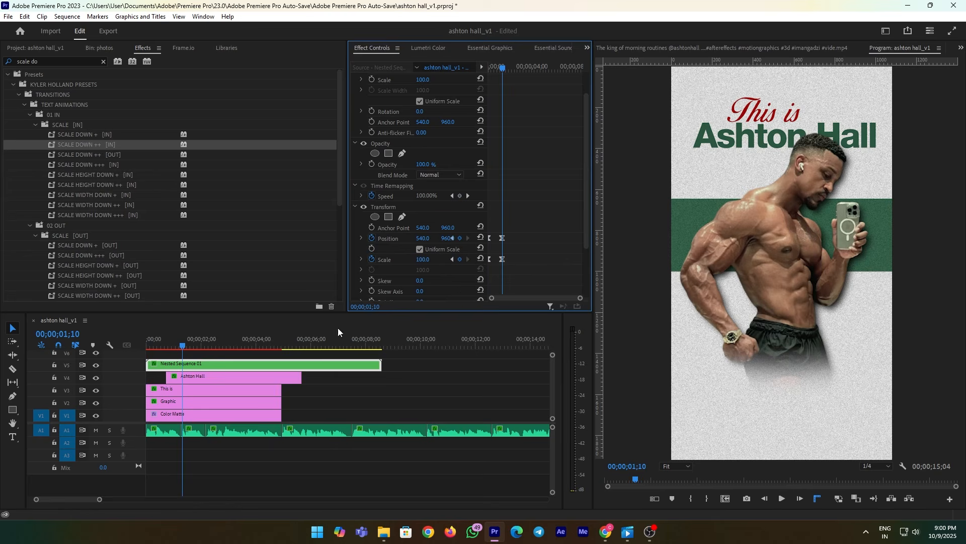
{"action": "left_click", "coordinate": [228, 389]}
{"action": "scroll", "coordinate": [512, 241], "scroll_direction": "down", "scroll_amount": 1}
{"action": "left_click_drag", "start_coordinate": [496, 195], "coordinate": [513, 199]}
{"action": "left_click_drag", "start_coordinate": [512, 69], "coordinate": [479, 132]}
Move the "Ashton Hall" clip to start at 00;00;00;05 and apply the SCALE DOWN ++ [IN] preset to it.
{"action": "left_click_drag", "start_coordinate": [166, 343], "coordinate": [132, 348]}
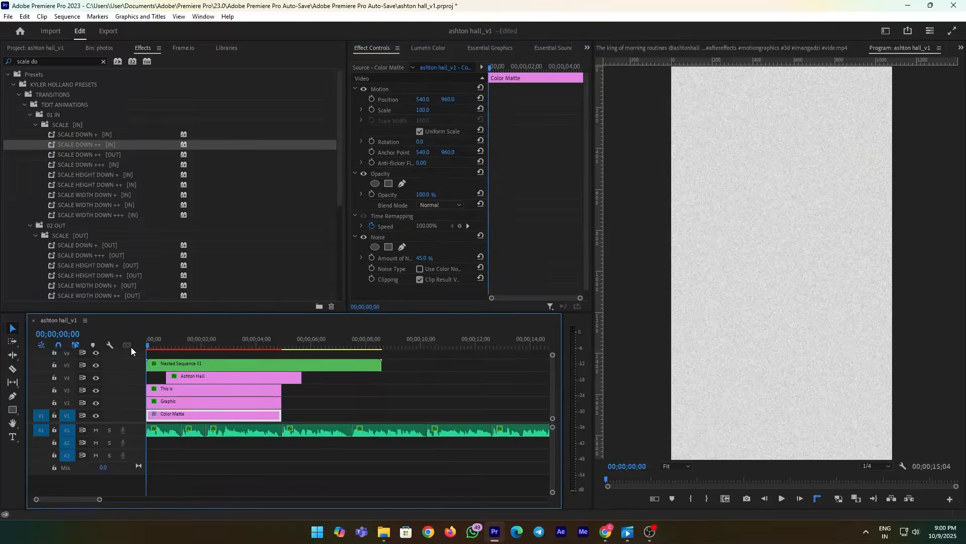
{"action": "key", "text": "shift+Right"}
{"action": "left_click_drag", "start_coordinate": [186, 378], "coordinate": [170, 380]}
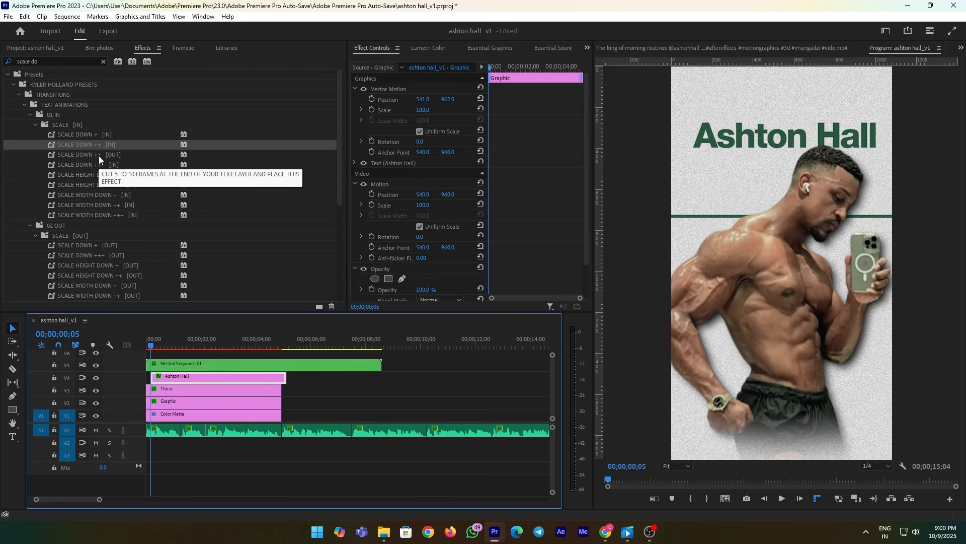
{"action": "left_click_drag", "start_coordinate": [96, 144], "coordinate": [172, 378]}
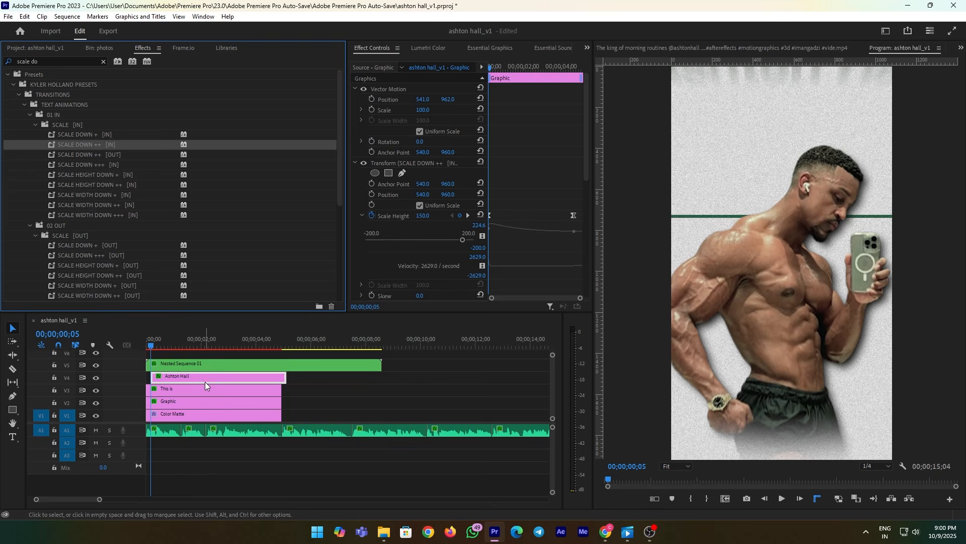
Align the "Ashton Hall" clip's ending scale keyframe with the photo's last Transform keyframe at 00;00;01;10.
{"action": "left_click", "coordinate": [204, 367]}
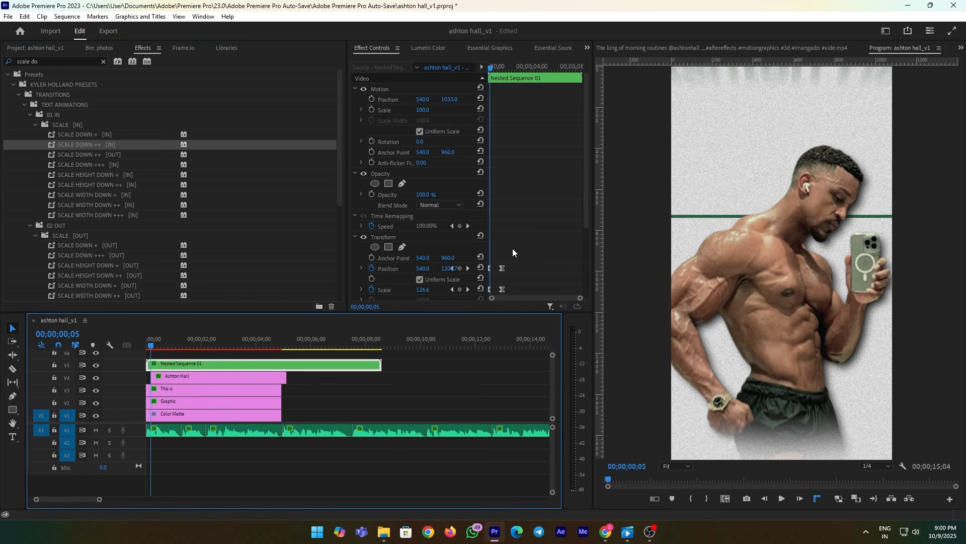
{"action": "left_click", "coordinate": [468, 268]}
{"action": "left_click", "coordinate": [253, 382]}
{"action": "left_click_drag", "start_coordinate": [572, 216], "coordinate": [510, 221]}
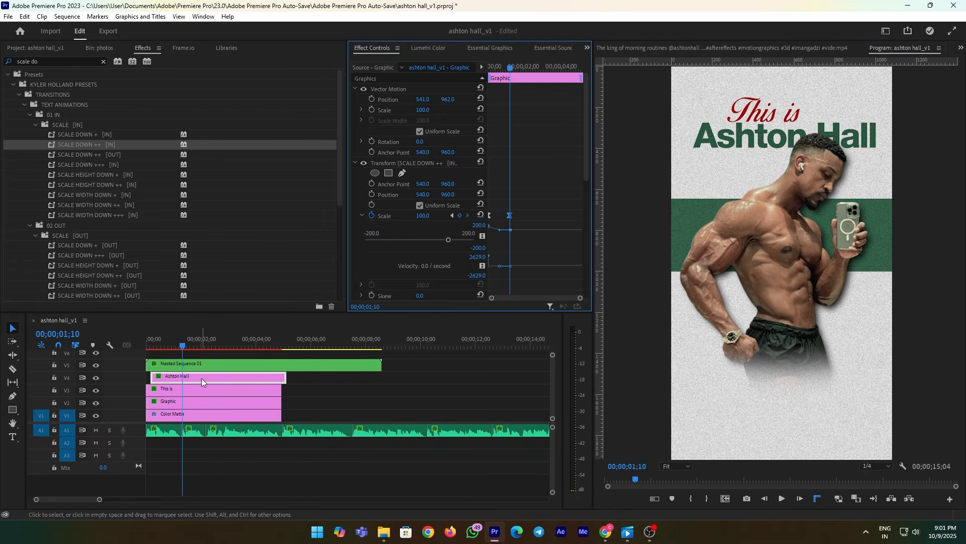
Play the sequence repeatedly from the start to check the timing of the photo and title animations.
{"action": "left_click", "coordinate": [183, 364]}
{"action": "key", "text": "Home"}
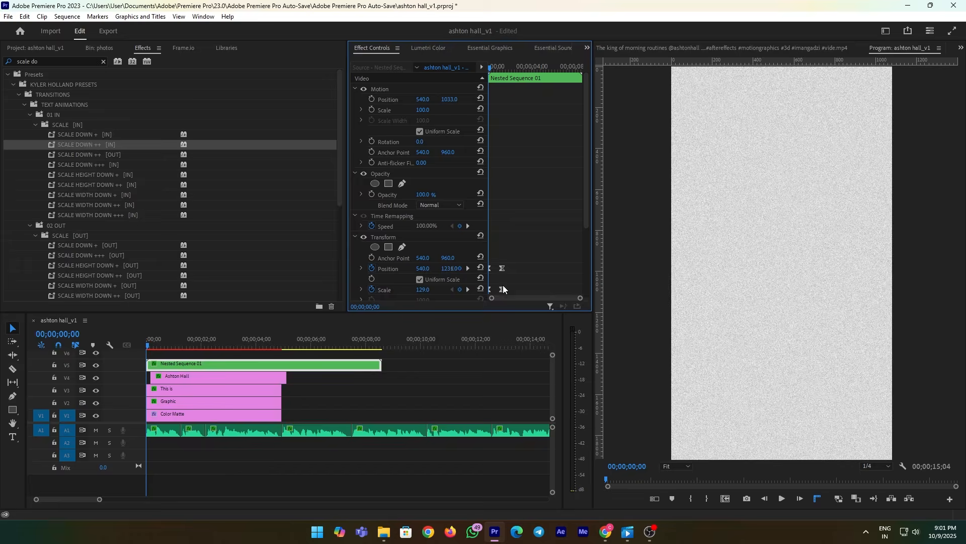
{"action": "key", "text": "space"}
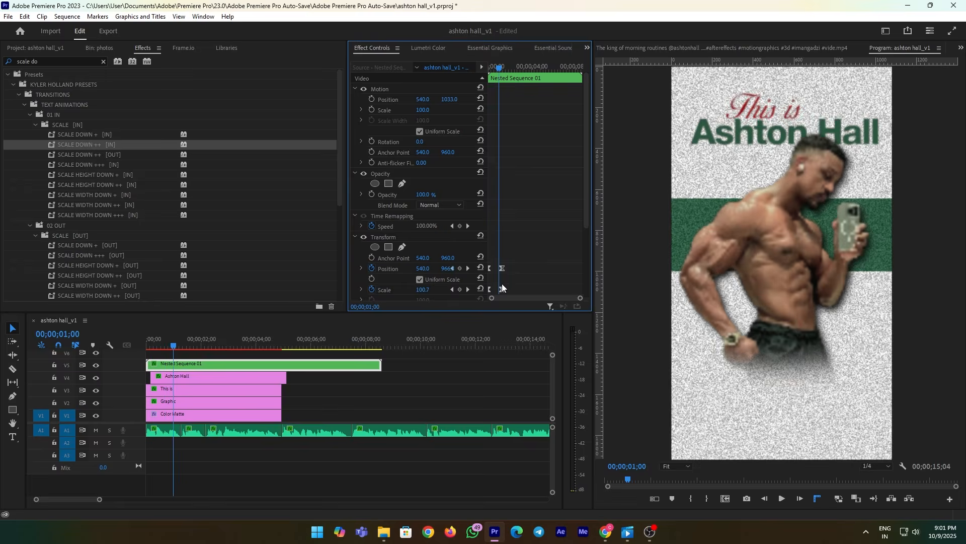
{"action": "left_click_drag", "start_coordinate": [580, 298], "coordinate": [550, 306]}
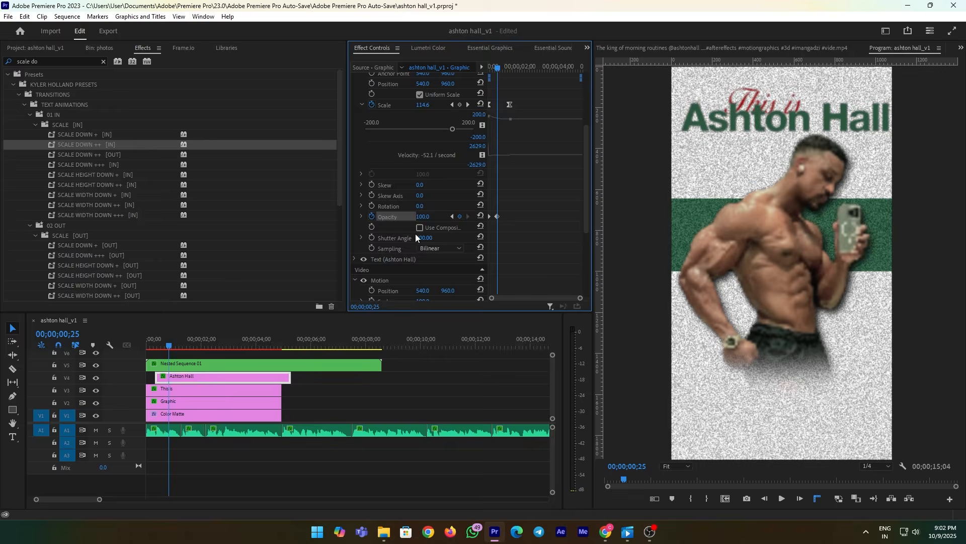
{"action": "left_click_drag", "start_coordinate": [179, 341], "coordinate": [137, 352]}
{"action": "key", "text": "space"}
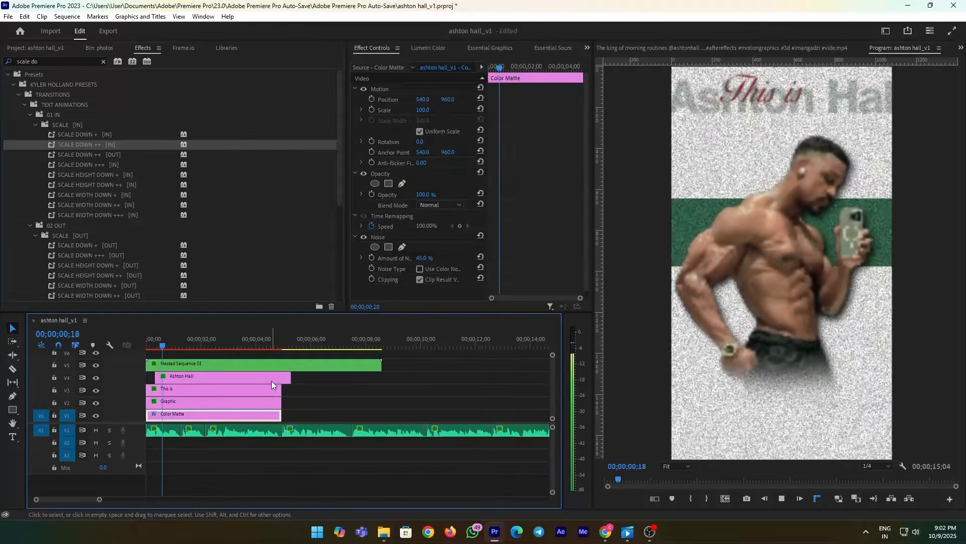
{"action": "key", "text": "space"}
{"action": "left_click_drag", "start_coordinate": [162, 347], "coordinate": [141, 350]}
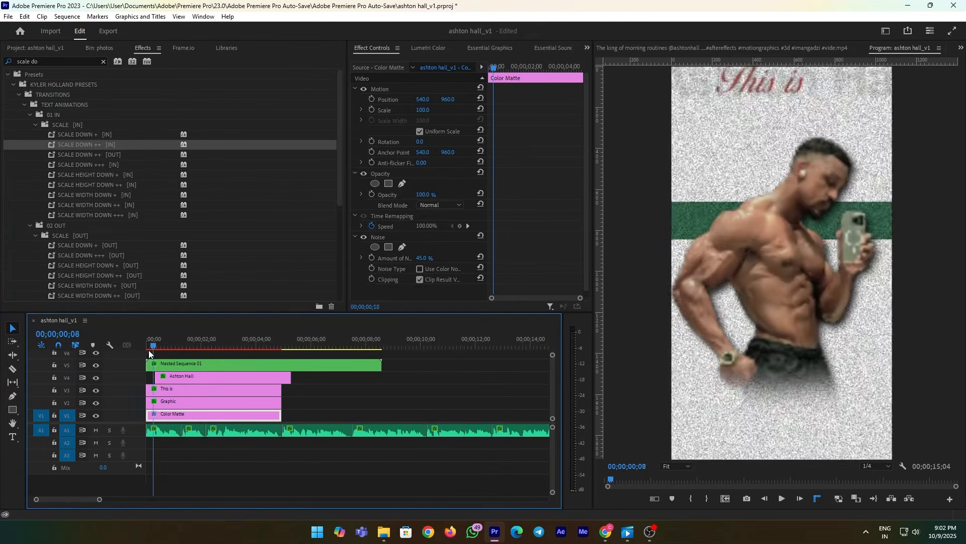
{"action": "key", "text": "space"}
{"action": "key", "text": "space"}
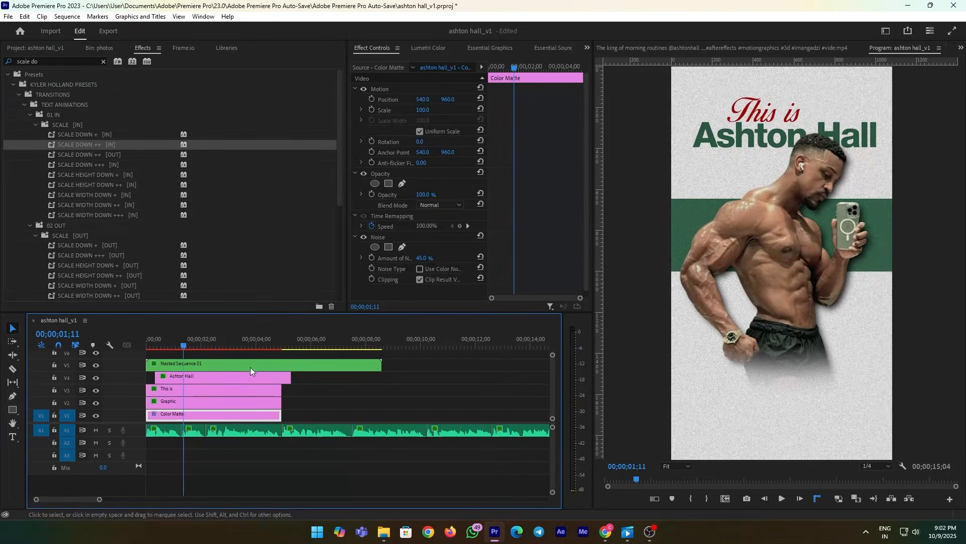
Open the "The king of morning" reference video and scrub its opening to compare the title animation.
{"action": "left_click_drag", "start_coordinate": [186, 347], "coordinate": [165, 348]}
{"action": "left_click", "coordinate": [35, 48]}
{"action": "double_click", "coordinate": [196, 113]}
{"action": "left_click", "coordinate": [607, 482]}
{"action": "left_click_drag", "start_coordinate": [606, 483], "coordinate": [623, 482]}
Return to the start of the ashton hall_v1 sequence and play it to compare the title with the reference.
{"action": "left_click", "coordinate": [147, 346]}
{"action": "left_click", "coordinate": [201, 390]}
{"action": "left_click", "coordinate": [486, 236]}
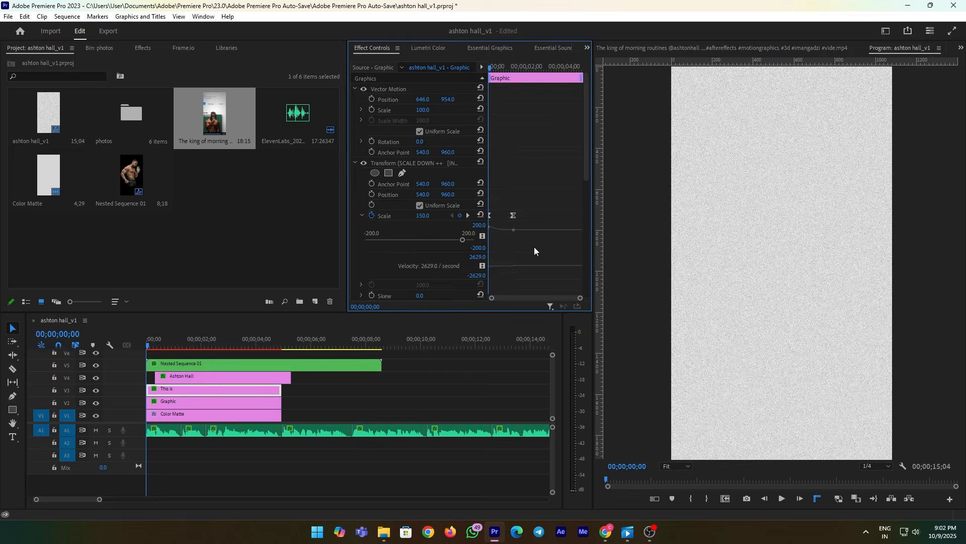
{"action": "scroll", "coordinate": [485, 236], "scroll_direction": "down", "scroll_amount": 5}
{"action": "key", "text": "space"}
{"action": "key", "text": "space"}
{"action": "left_click", "coordinate": [184, 343]}
{"action": "key", "text": "Up"}
{"action": "key", "text": "space"}
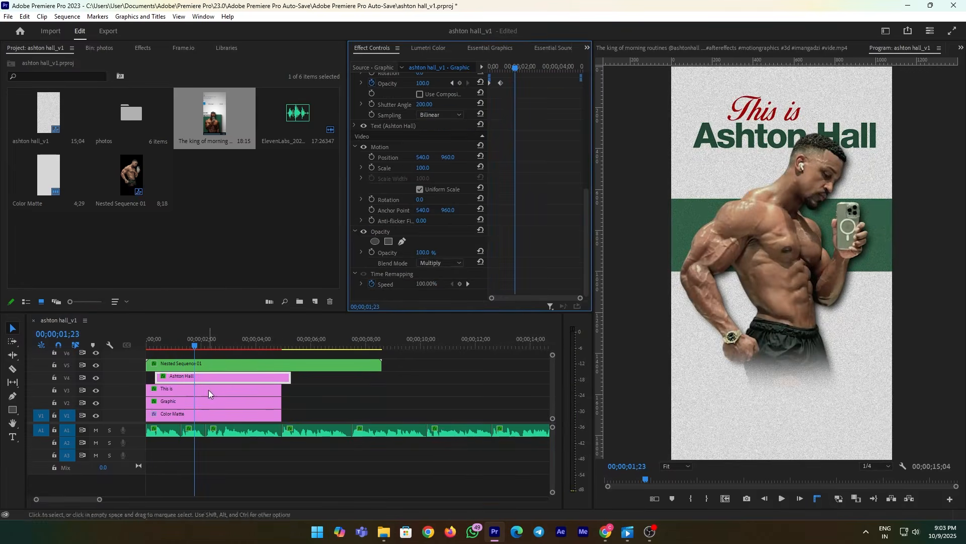
Set the "This is" clip's opacity blend mode to Multiply.
{"action": "left_click", "coordinate": [209, 392]}
{"action": "scroll", "coordinate": [403, 252], "scroll_direction": "down", "scroll_amount": 3}
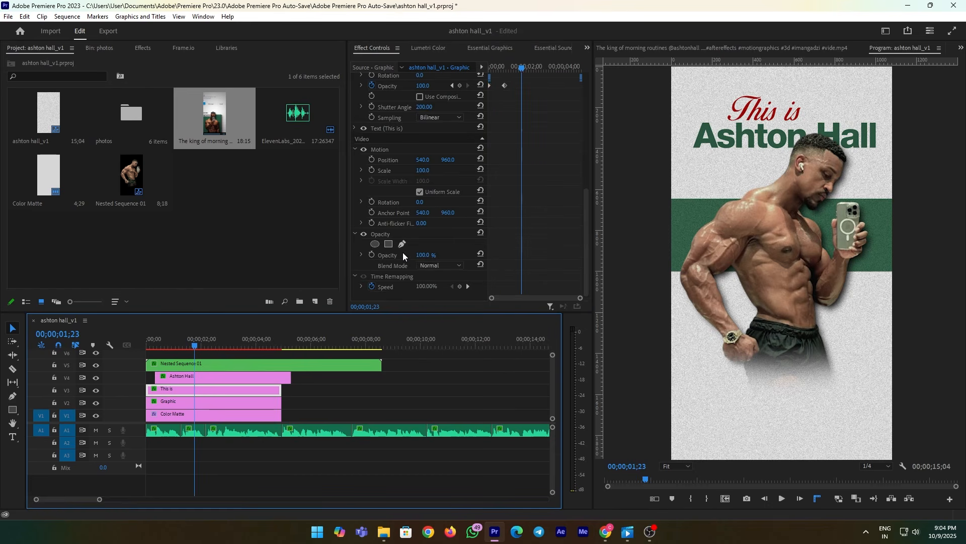
{"action": "left_click", "coordinate": [435, 263]}
{"action": "left_click", "coordinate": [454, 37]}
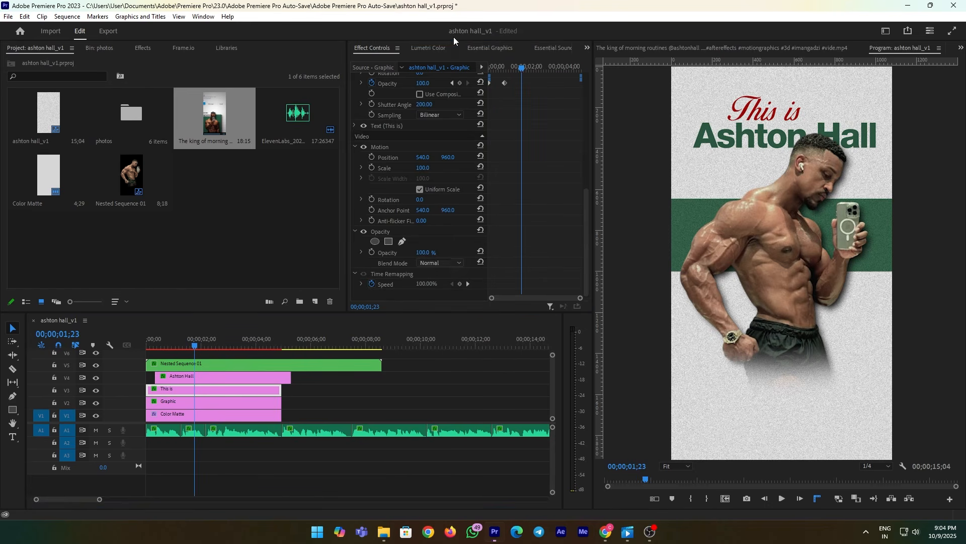
Set the "Ashton Hall" clip's opacity blend mode to Multiply and preview the blended titles.
{"action": "left_click", "coordinate": [236, 378]}
{"action": "scroll", "coordinate": [438, 267], "scroll_direction": "down", "scroll_amount": 5}
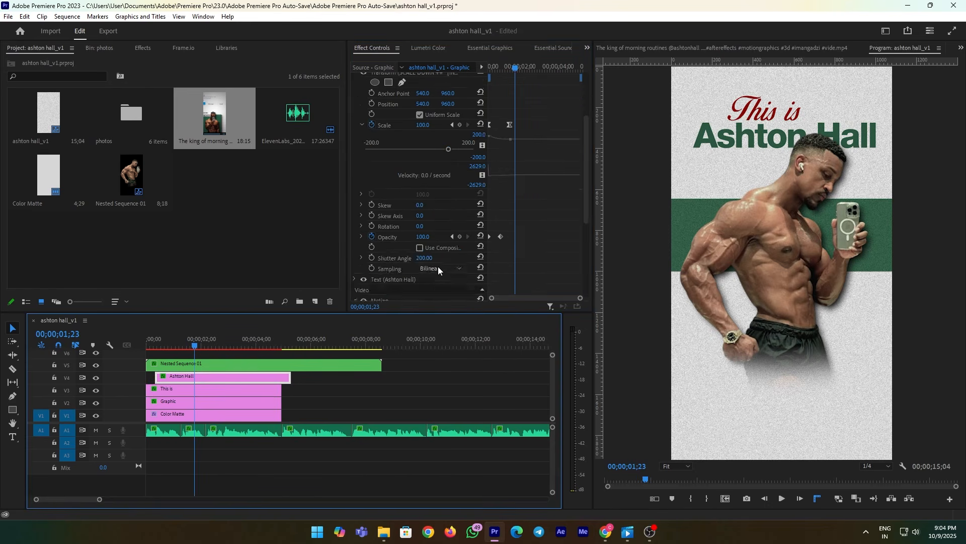
{"action": "left_click", "coordinate": [440, 263]}
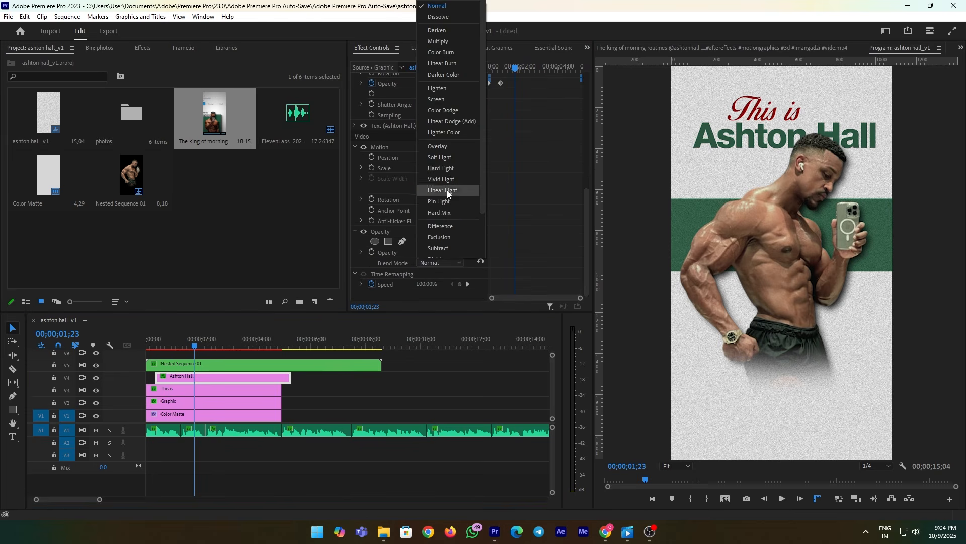
{"action": "left_click", "coordinate": [454, 38]}
{"action": "left_click", "coordinate": [367, 380]}
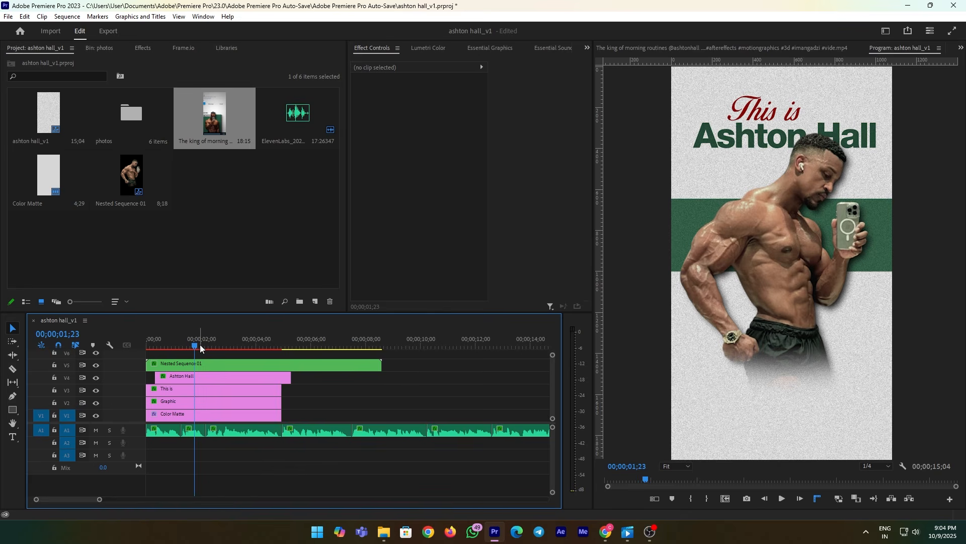
{"action": "key", "text": "space"}
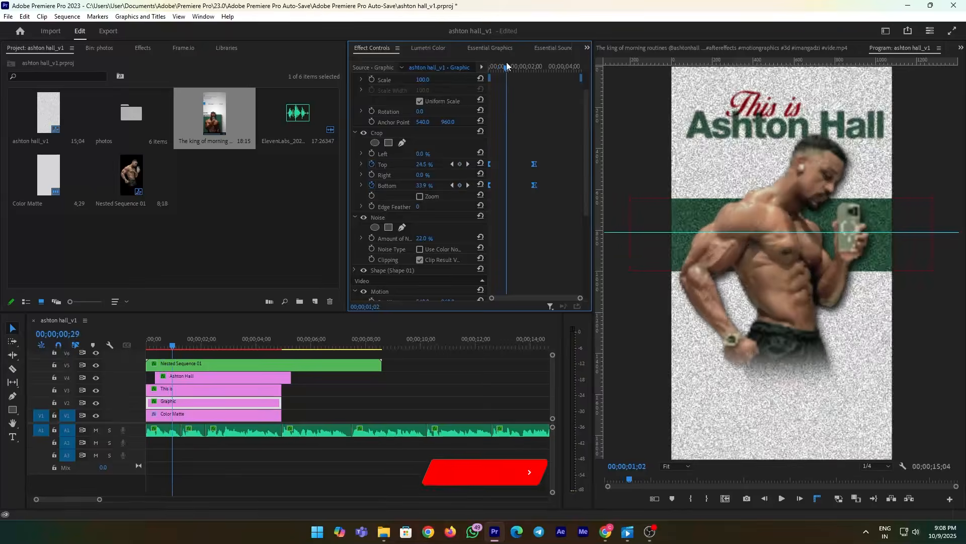
Retime the green bar's ending Crop Top and Bottom keyframes and preview the bar's reveal.
{"action": "left_click_drag", "start_coordinate": [518, 67], "coordinate": [487, 80]}
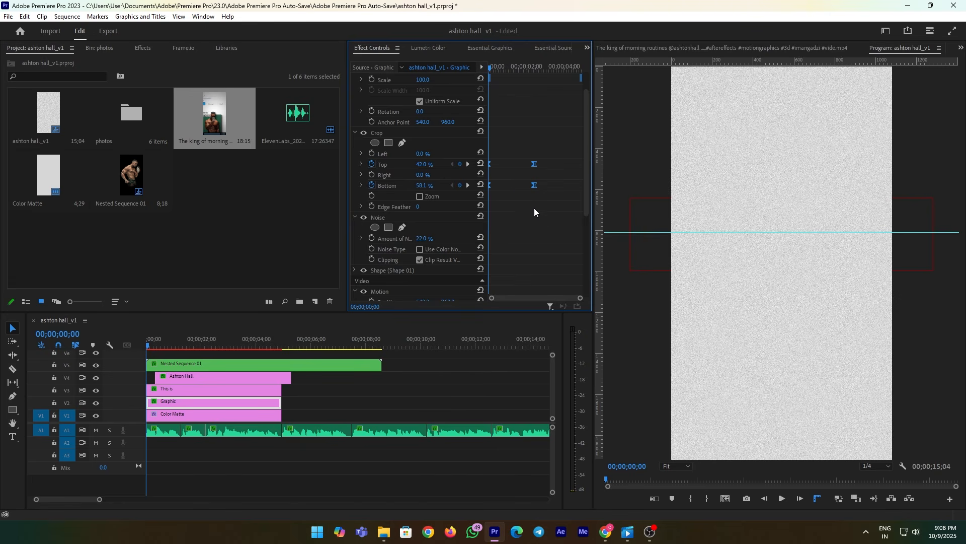
{"action": "left_click_drag", "start_coordinate": [534, 186], "coordinate": [544, 187]}
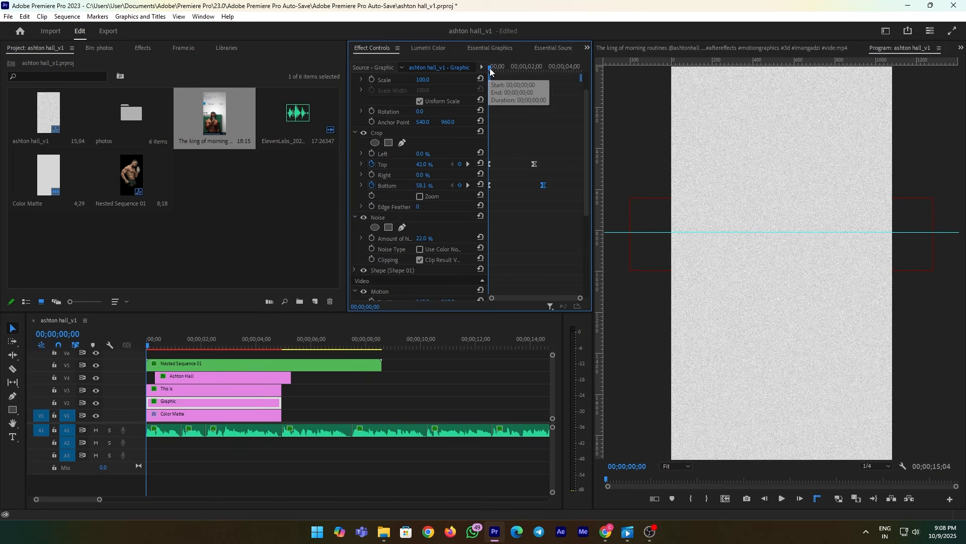
{"action": "key", "text": "space"}
{"action": "key", "text": "space"}
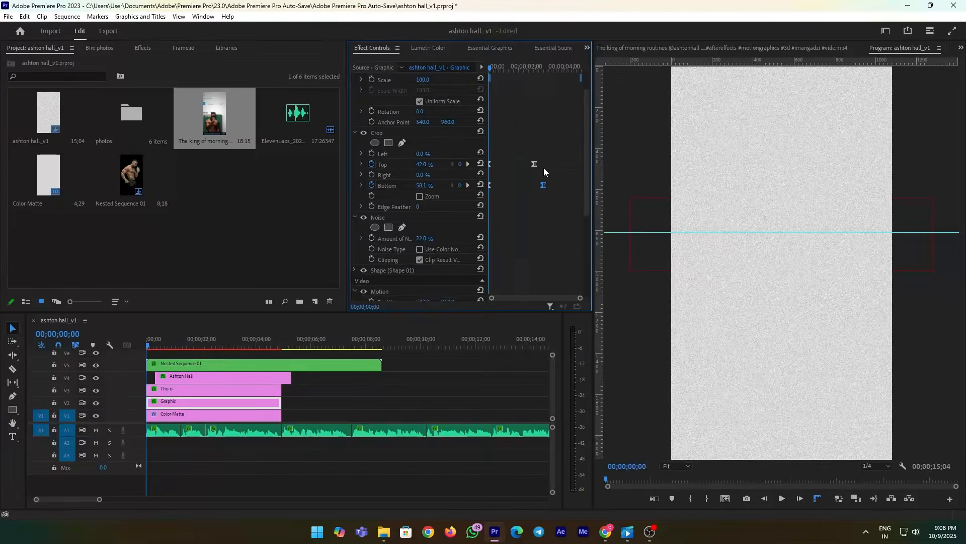
{"action": "left_click_drag", "start_coordinate": [546, 195], "coordinate": [521, 152]}
{"action": "left_click_drag", "start_coordinate": [536, 188], "coordinate": [542, 205]}
{"action": "key", "text": "space"}
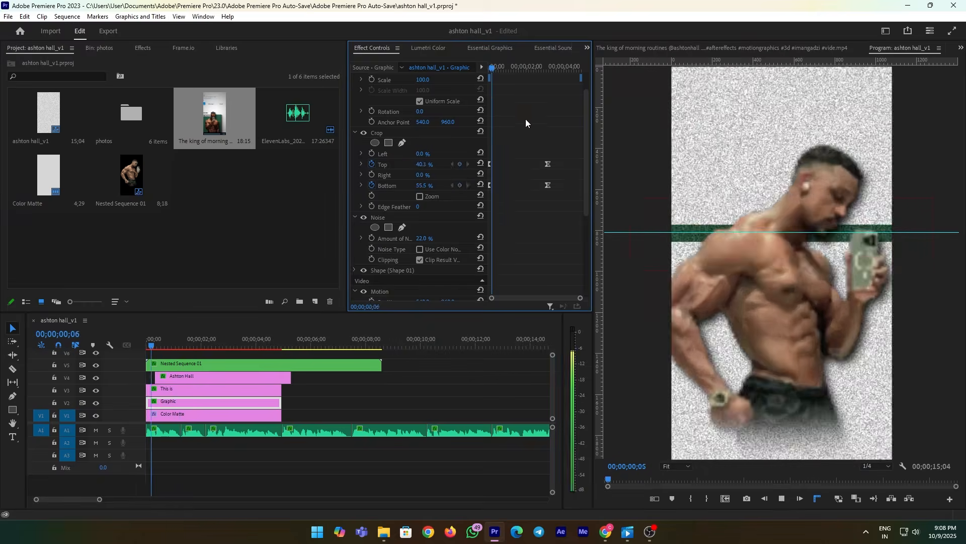
{"action": "left_click_drag", "start_coordinate": [547, 184], "coordinate": [501, 177]}
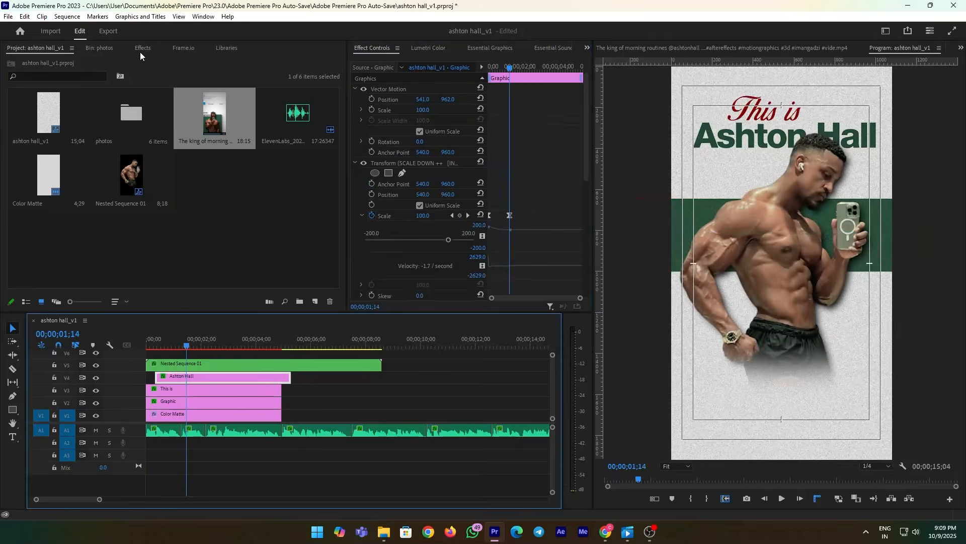
Search the effects for "4 colo" and apply 4-Color Gradient to the "Ashton Hall" clip.
{"action": "left_click", "coordinate": [142, 48]}
{"action": "left_click_drag", "start_coordinate": [55, 63], "coordinate": [6, 65]}
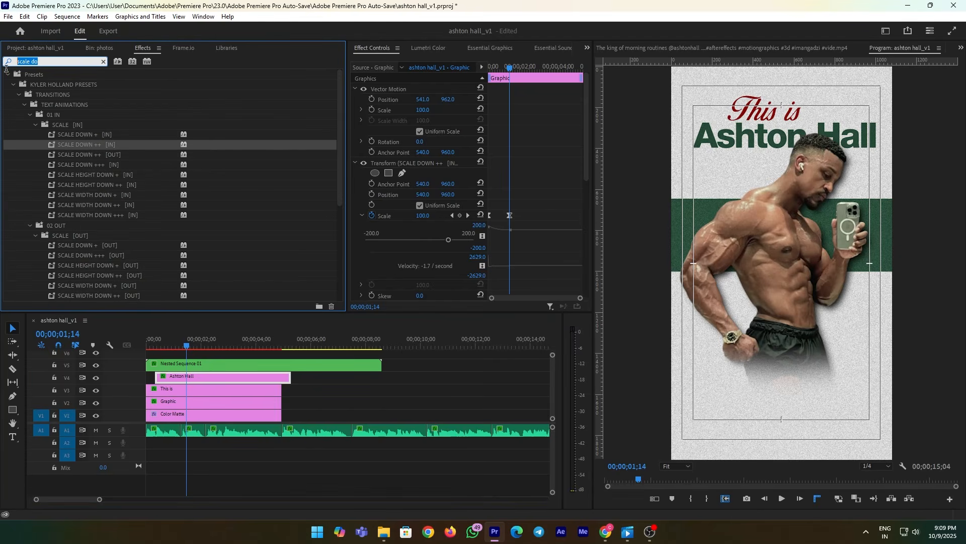
{"action": "key", "text": "BackSpace"}
{"action": "type", "text": "4"}
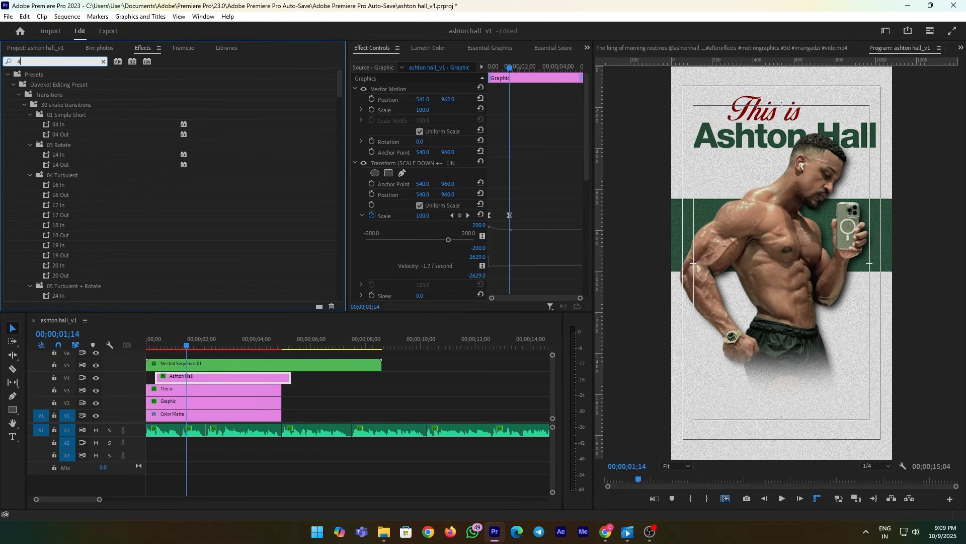
{"action": "type", "text": " colo"}
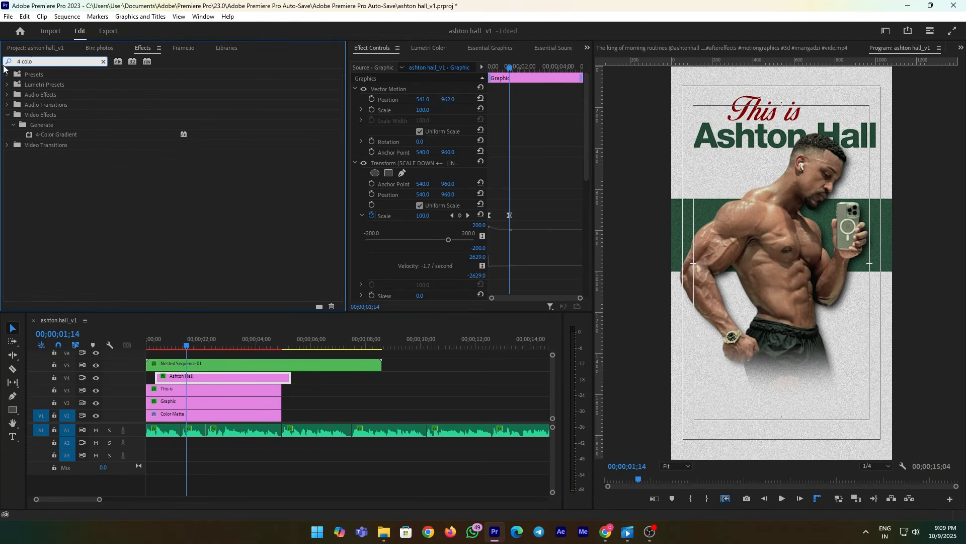
{"action": "left_click_drag", "start_coordinate": [80, 134], "coordinate": [172, 377]}
Sample the green bar for all four colors of the "Ashton Hall" gradient.
{"action": "left_click", "coordinate": [433, 205]}
{"action": "left_click", "coordinate": [704, 204]}
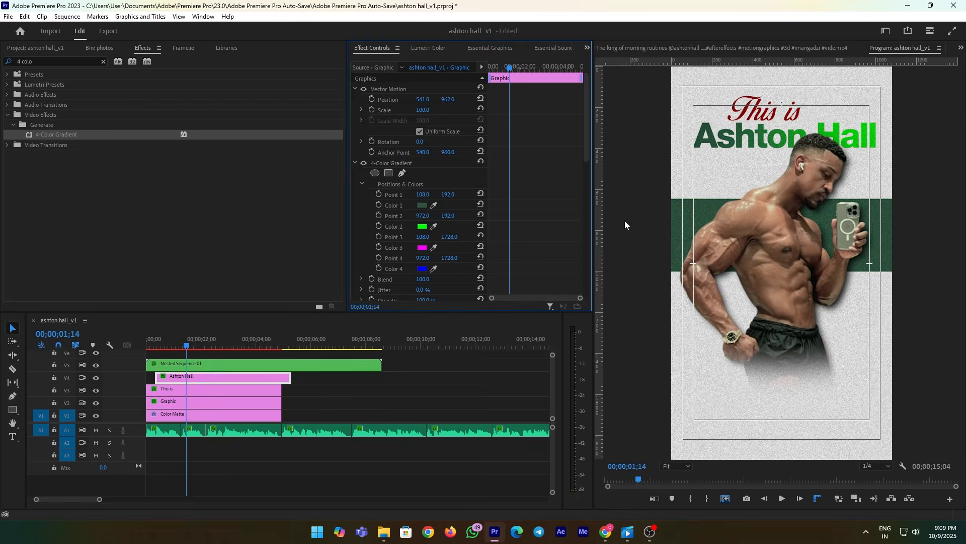
{"action": "left_click", "coordinate": [433, 226]}
{"action": "left_click", "coordinate": [695, 225]}
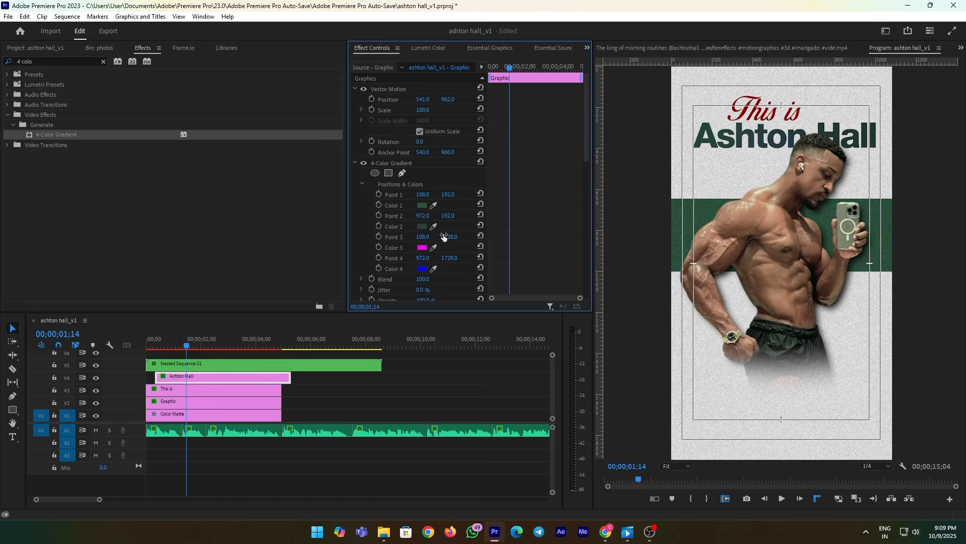
{"action": "left_click", "coordinate": [433, 247]}
{"action": "left_click", "coordinate": [707, 207]}
{"action": "left_click", "coordinate": [433, 269]}
{"action": "left_click", "coordinate": [676, 216]}
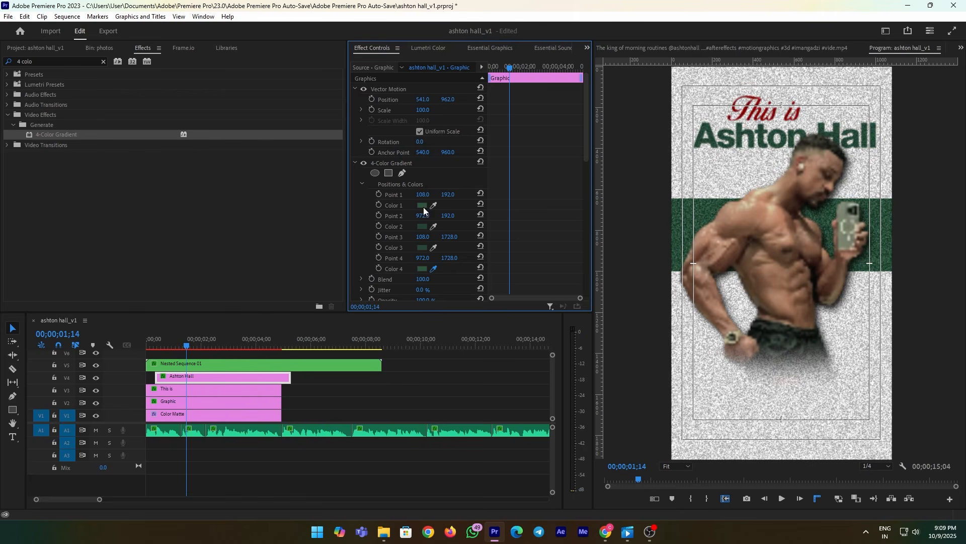
Refine the "Ashton Hall" gradient by setting Color 1 to a lighter muted green and keeping Color 3 dark green.
{"action": "left_click", "coordinate": [435, 248]}
{"action": "left_click", "coordinate": [425, 203]}
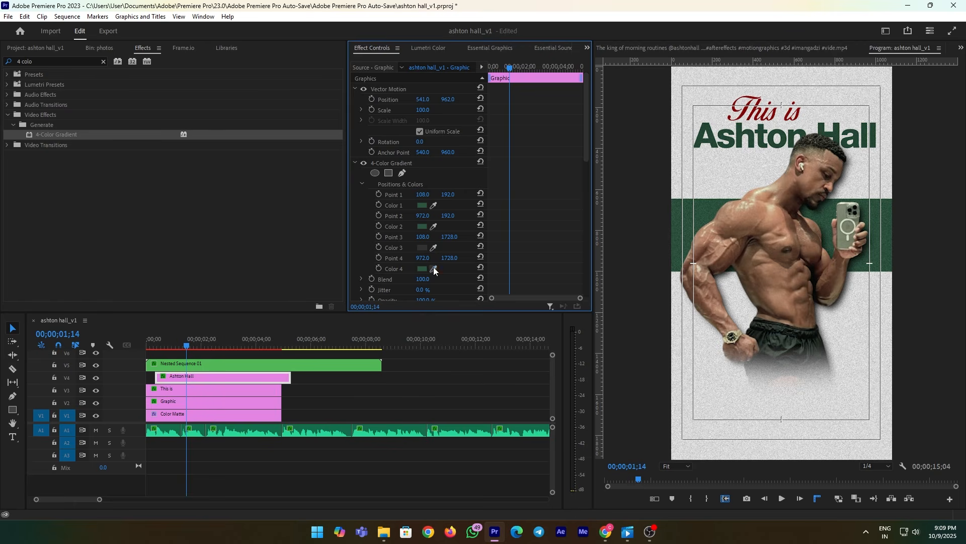
{"action": "left_click", "coordinate": [434, 248]}
{"action": "left_click", "coordinate": [428, 229]}
{"action": "left_click", "coordinate": [424, 205]}
{"action": "left_click_drag", "start_coordinate": [424, 248], "coordinate": [400, 267]}
{"action": "left_click", "coordinate": [585, 194]}
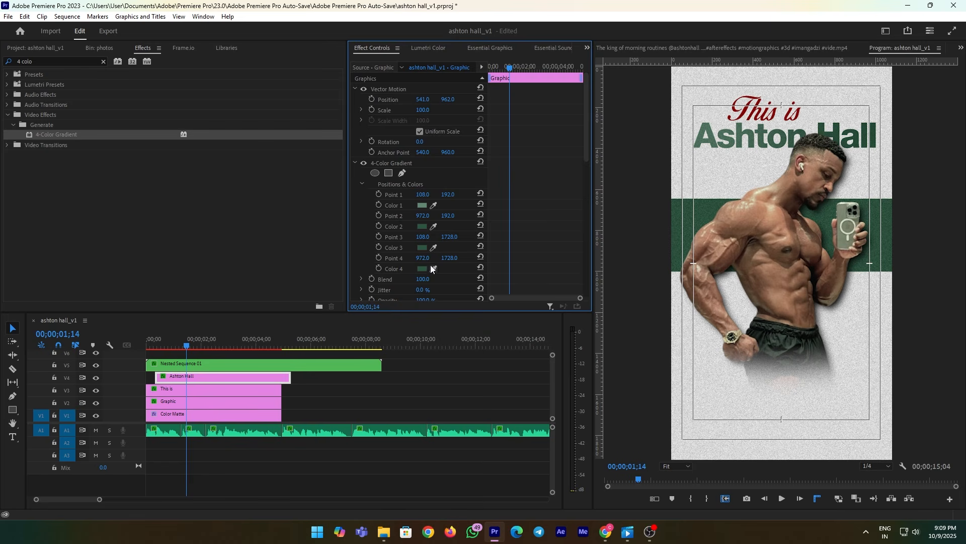
Change the "This is" text's fill to a lighter, softer red.
{"action": "left_click", "coordinate": [222, 390]}
{"action": "left_click", "coordinate": [395, 88]}
{"action": "scroll", "coordinate": [497, 229], "scroll_direction": "down", "scroll_amount": 5}
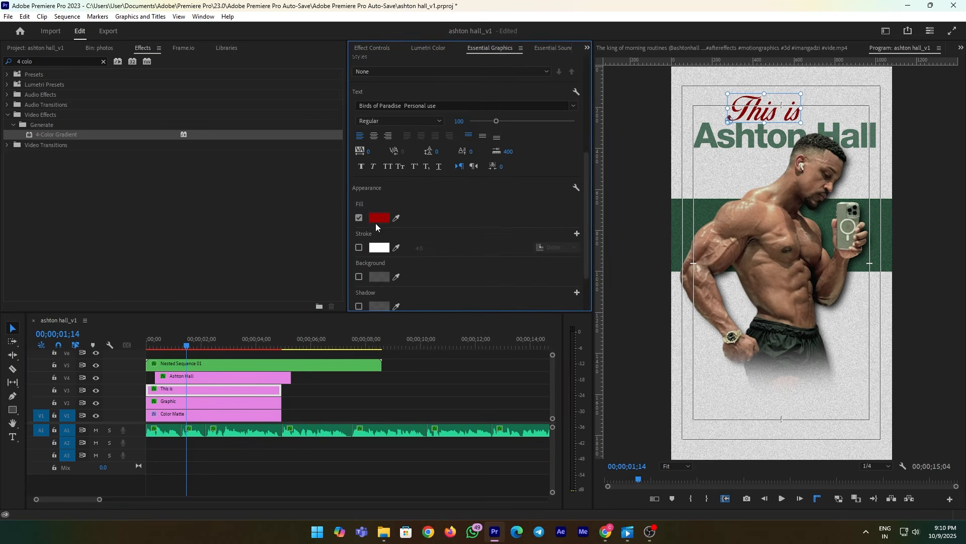
{"action": "left_click", "coordinate": [376, 222]}
{"action": "mouse_move", "coordinate": [433, 270]}
{"action": "left_mouse_down"}
{"action": "mouse_move", "coordinate": [415, 290]}
{"action": "mouse_move", "coordinate": [414, 277]}
{"action": "mouse_move", "coordinate": [426, 285]}
{"action": "mouse_move", "coordinate": [436, 274]}
{"action": "mouse_move", "coordinate": [449, 286]}
{"action": "mouse_move", "coordinate": [440, 304]}
{"action": "mouse_move", "coordinate": [439, 296]}
{"action": "left_mouse_up"}
{"action": "left_click_drag", "start_coordinate": [434, 293], "coordinate": [432, 299]}
{"action": "left_click", "coordinate": [572, 193]}
{"action": "left_click", "coordinate": [473, 375]}
Check the reference video's title layout and add the matching date as a text line below the "Ashton Hall" title.
{"action": "left_click", "coordinate": [50, 46]}
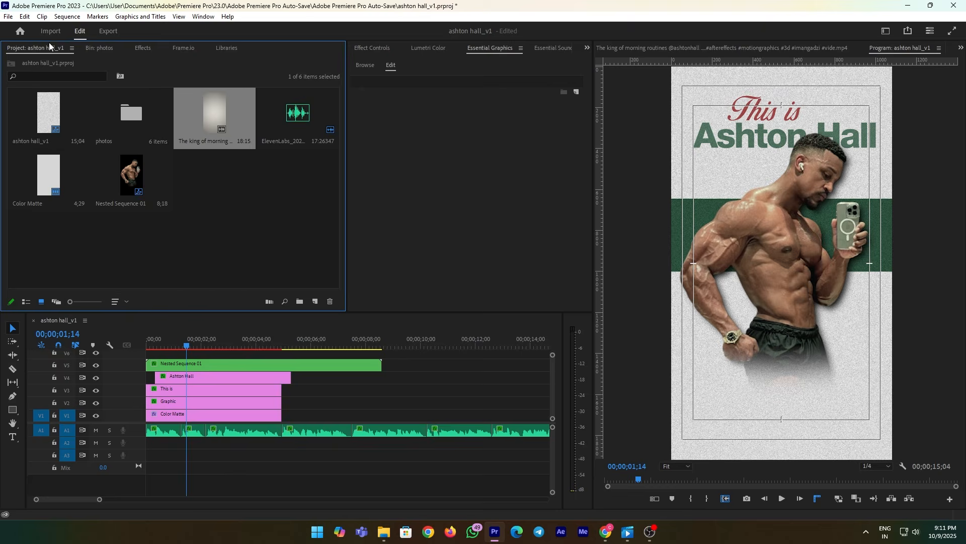
{"action": "double_click", "coordinate": [201, 117]}
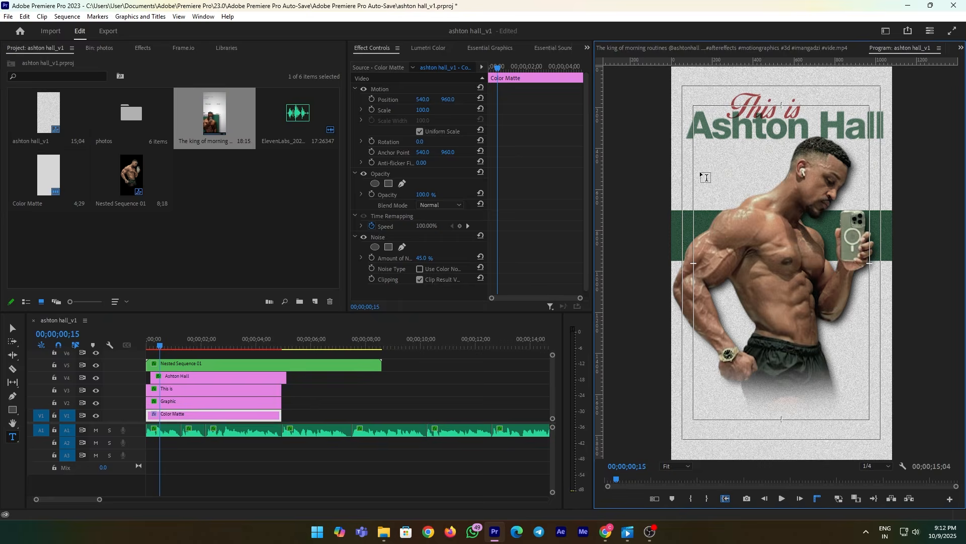
{"action": "left_click", "coordinate": [697, 161]}
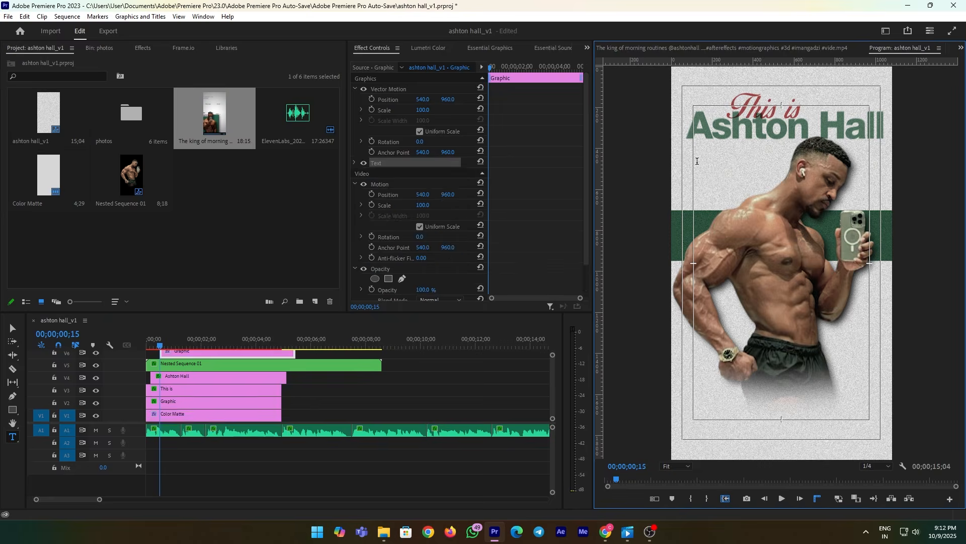
{"action": "type", "text": "Octobe"}
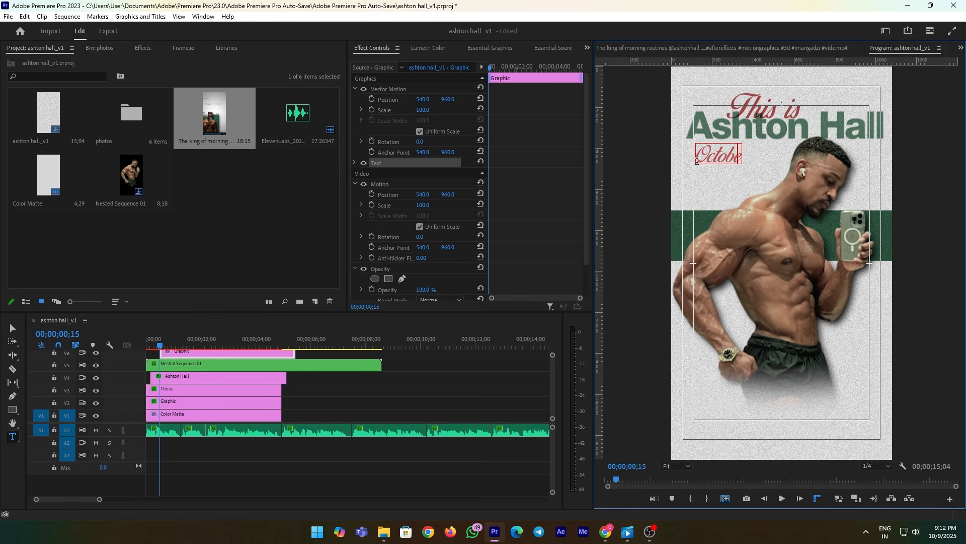
{"action": "type", "text": "r 24"}
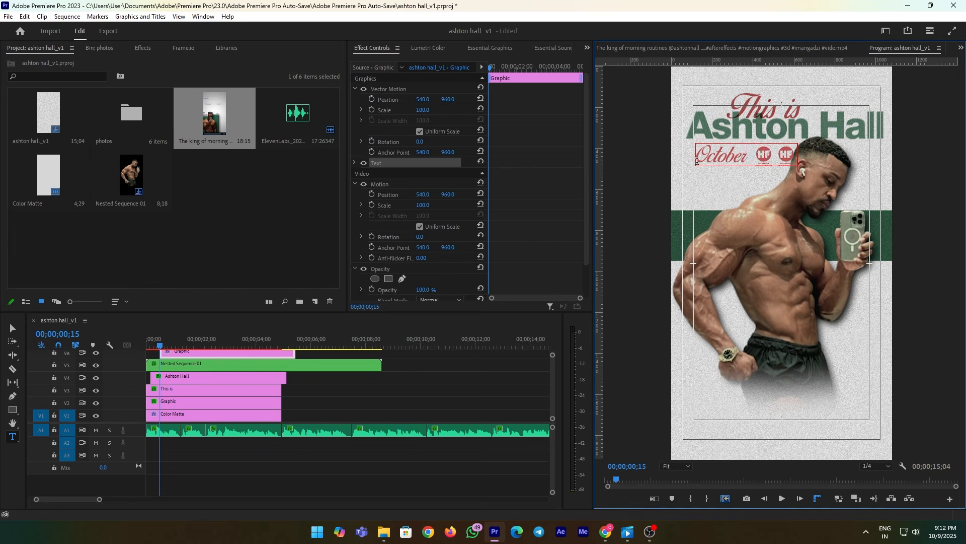
{"action": "type", "text": ","}
{"action": "type", "text": "2"}
{"action": "type", "text": "02"}
{"action": "left_click", "coordinate": [357, 394]}
Set the date text's font to Helvetica Neue Regular.
{"action": "left_click", "coordinate": [282, 355]}
{"action": "left_click", "coordinate": [493, 49]}
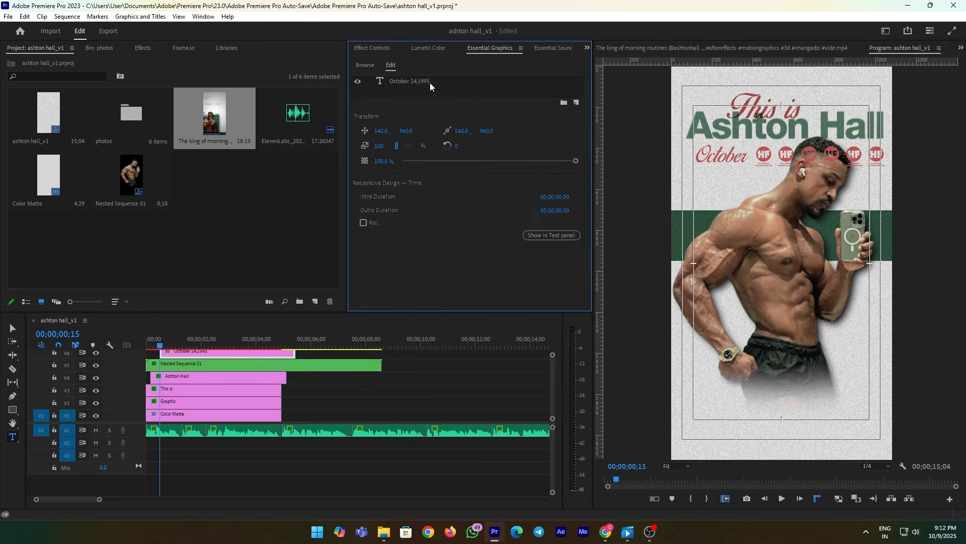
{"action": "scroll", "coordinate": [483, 151], "scroll_direction": "down", "scroll_amount": 3}
{"action": "left_click", "coordinate": [454, 207]}
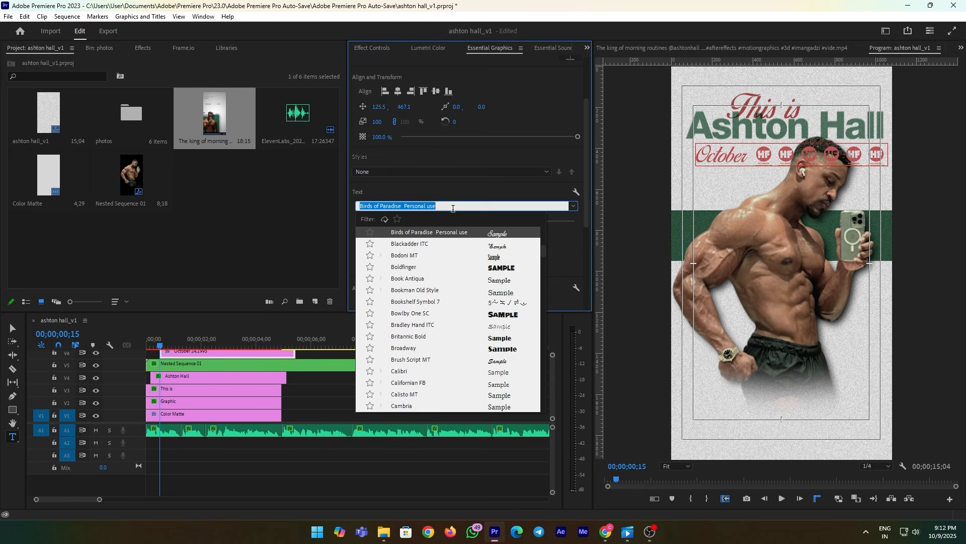
{"action": "type", "text": "helve"}
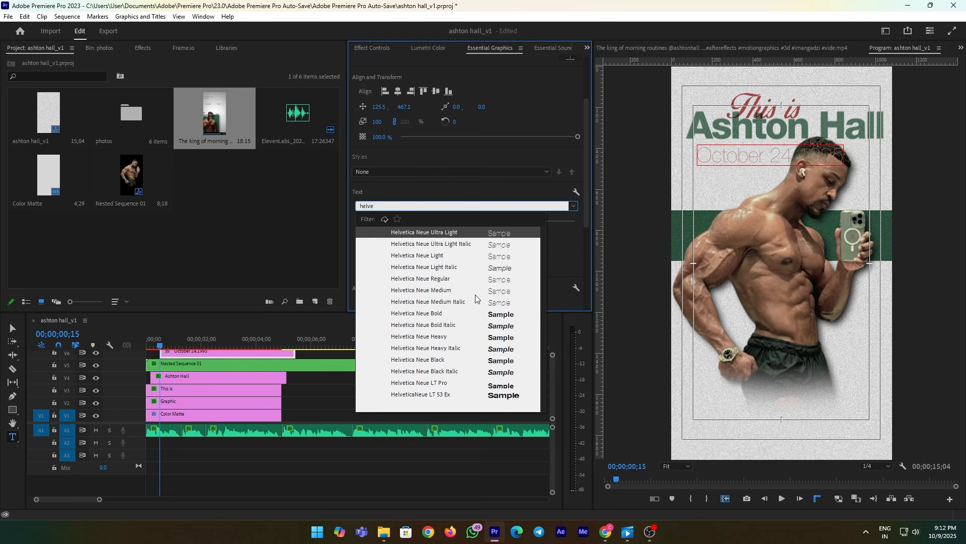
{"action": "left_click", "coordinate": [493, 286]}
{"action": "left_click", "coordinate": [393, 380]}
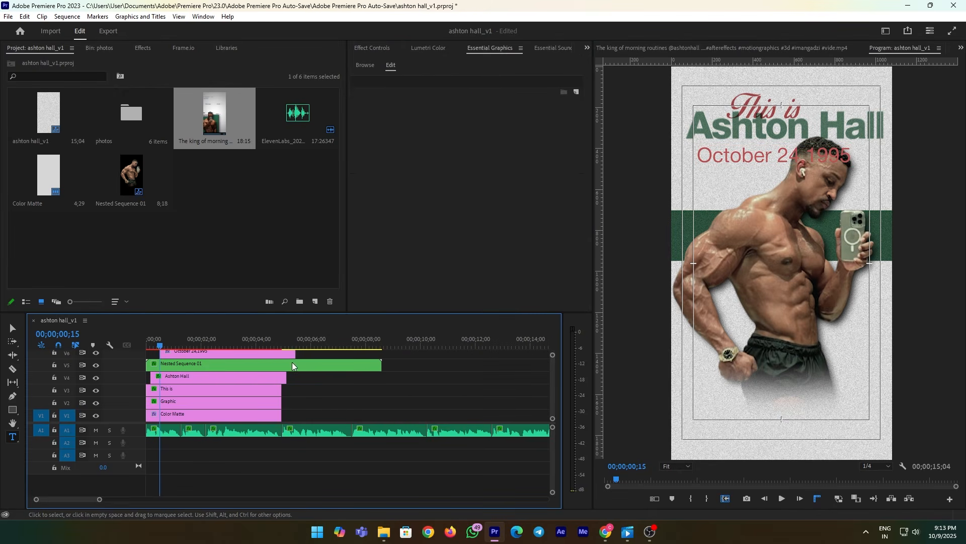
Scale the date text to 42 and set its tracking to -45.
{"action": "left_click", "coordinate": [401, 83]}
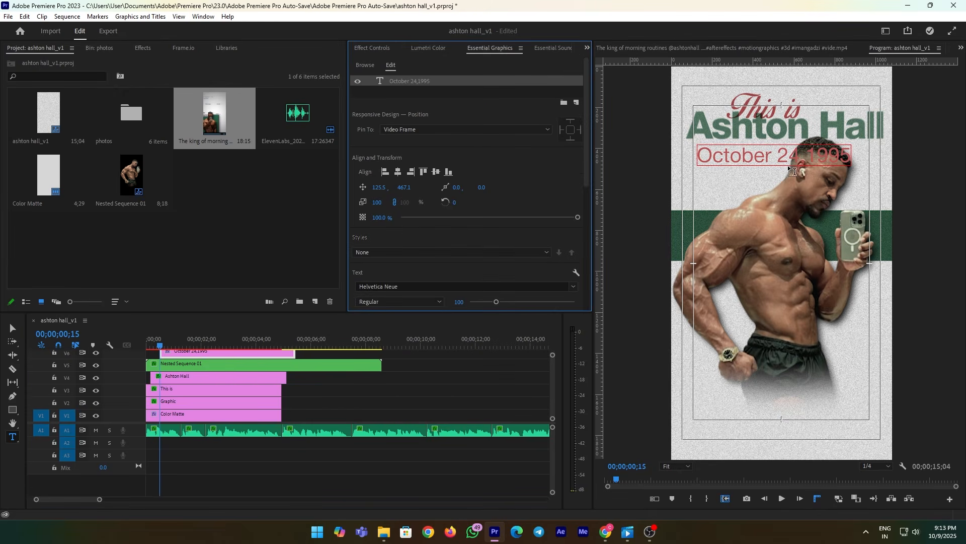
{"action": "key", "text": "v"}
{"action": "left_click_drag", "start_coordinate": [850, 154], "coordinate": [759, 156]}
{"action": "scroll", "coordinate": [499, 204], "scroll_direction": "down", "scroll_amount": 3}
{"action": "left_click_drag", "start_coordinate": [370, 244], "coordinate": [347, 244]}
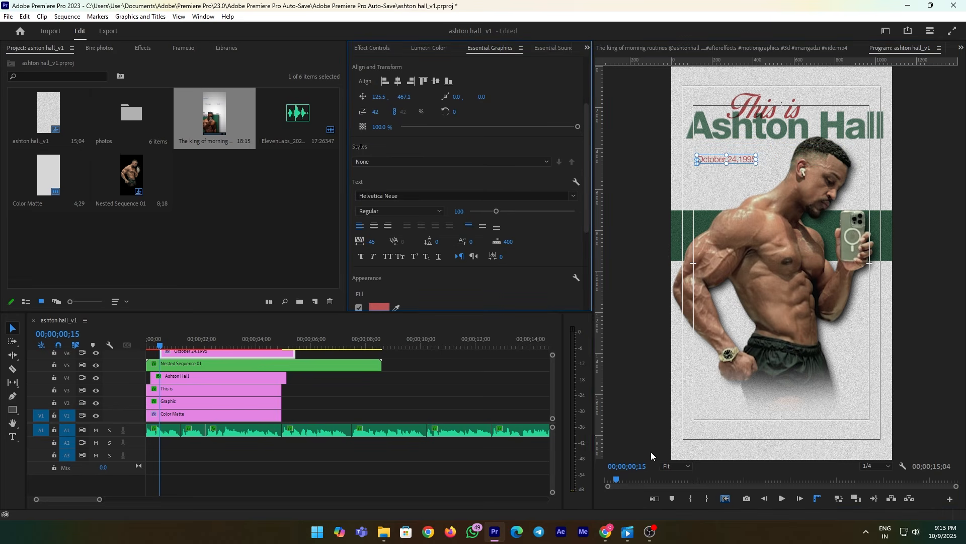
Nudge the date text up and left to about 106.5, 447.1, aligned with the inner safe margin.
{"action": "left_click", "coordinate": [669, 466]}
{"action": "left_click", "coordinate": [677, 388]}
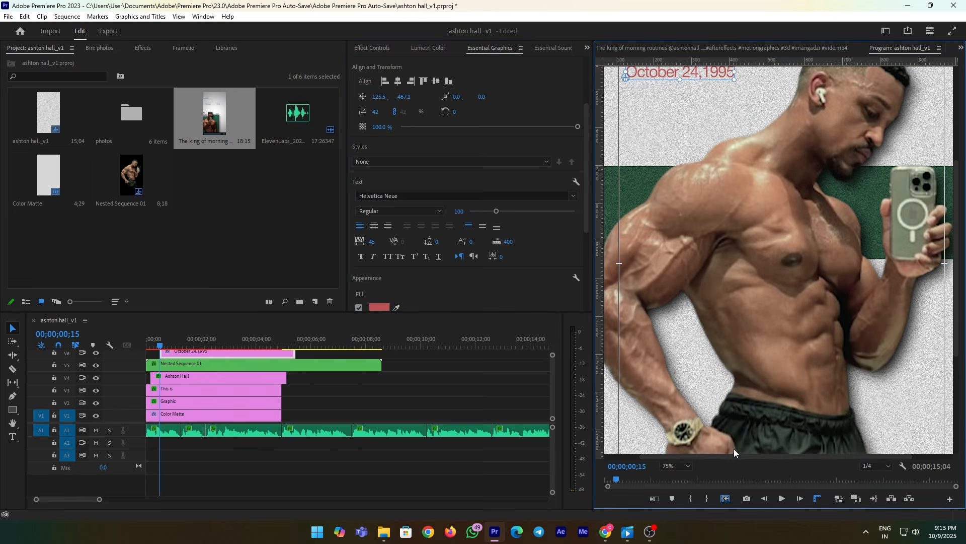
{"action": "left_click_drag", "start_coordinate": [734, 456], "coordinate": [699, 456]}
{"action": "left_click_drag", "start_coordinate": [960, 272], "coordinate": [960, 186]}
{"action": "left_click_drag", "start_coordinate": [731, 236], "coordinate": [724, 230]}
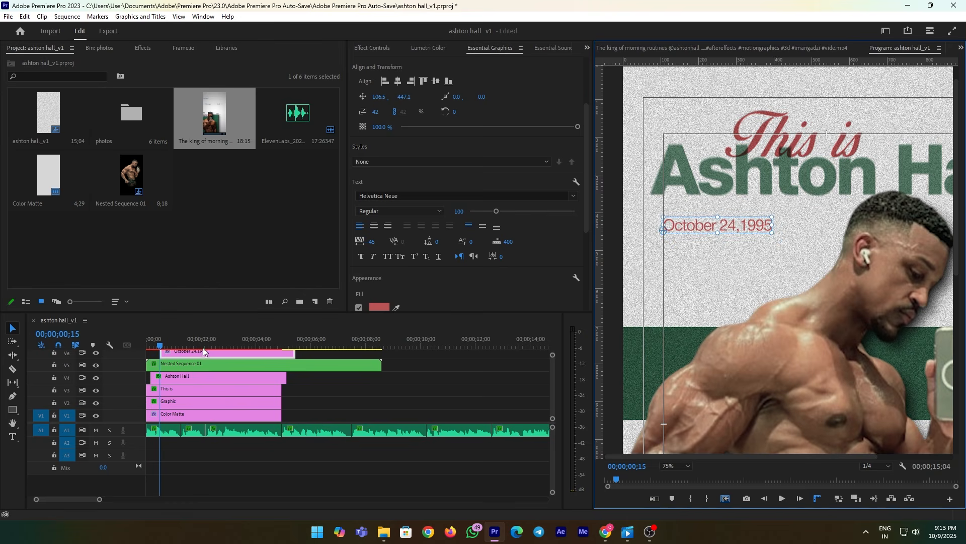
Scale the date text to 41 and, guided by the reference video, place it close beneath the settled "Ashton Hall" title at about 110.5, 461.3.
{"action": "left_click_drag", "start_coordinate": [160, 346], "coordinate": [178, 346]}
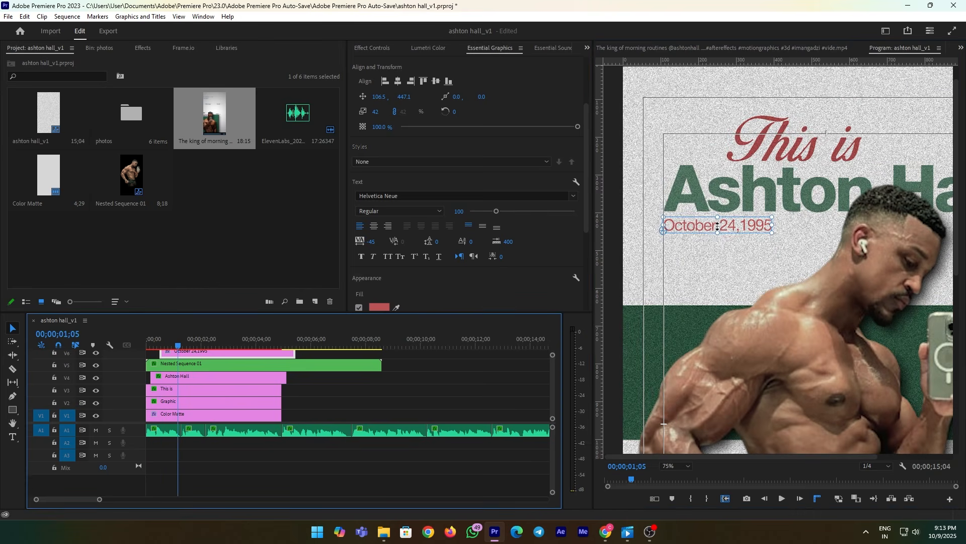
{"action": "left_click_drag", "start_coordinate": [717, 226], "coordinate": [772, 241]}
{"action": "left_click", "coordinate": [748, 243]}
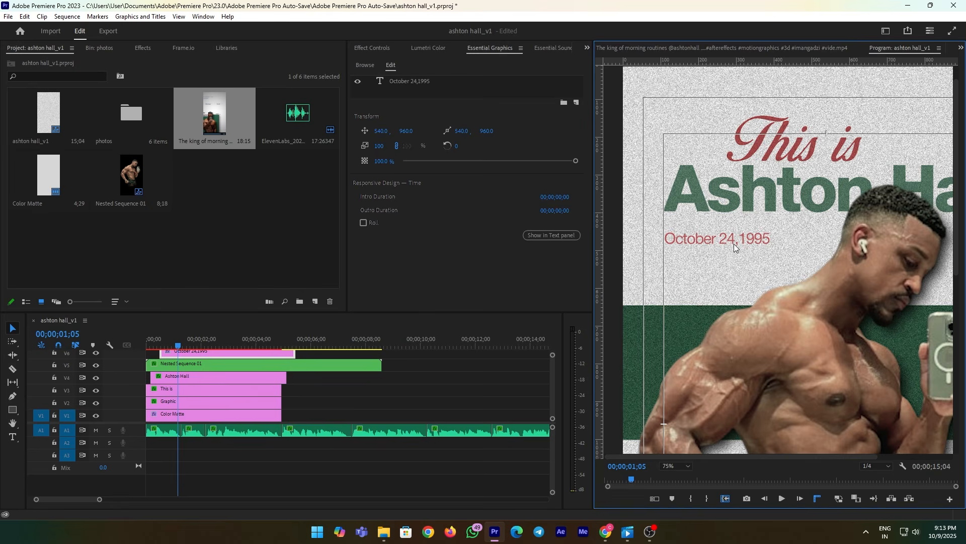
{"action": "left_click_drag", "start_coordinate": [733, 240], "coordinate": [736, 253]}
{"action": "left_click", "coordinate": [736, 268]}
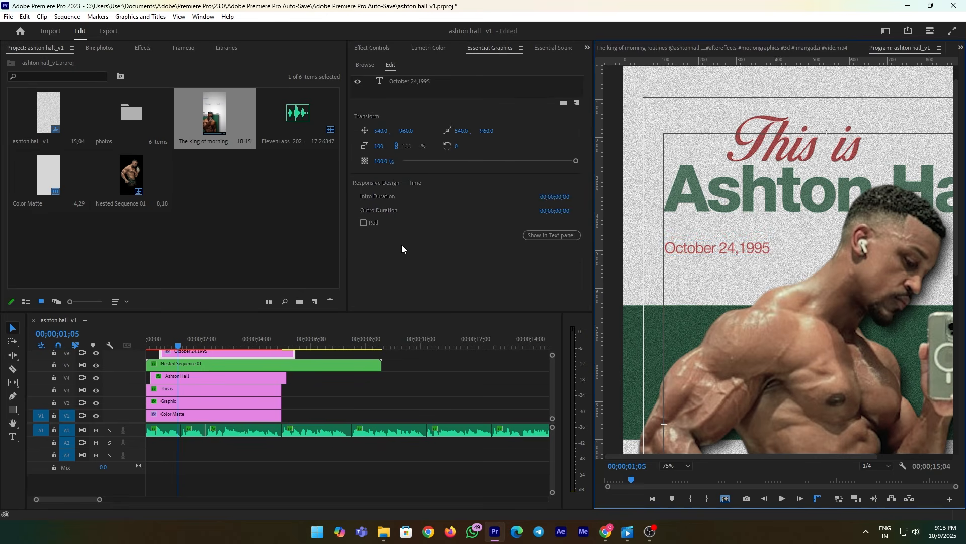
{"action": "double_click", "coordinate": [218, 124]}
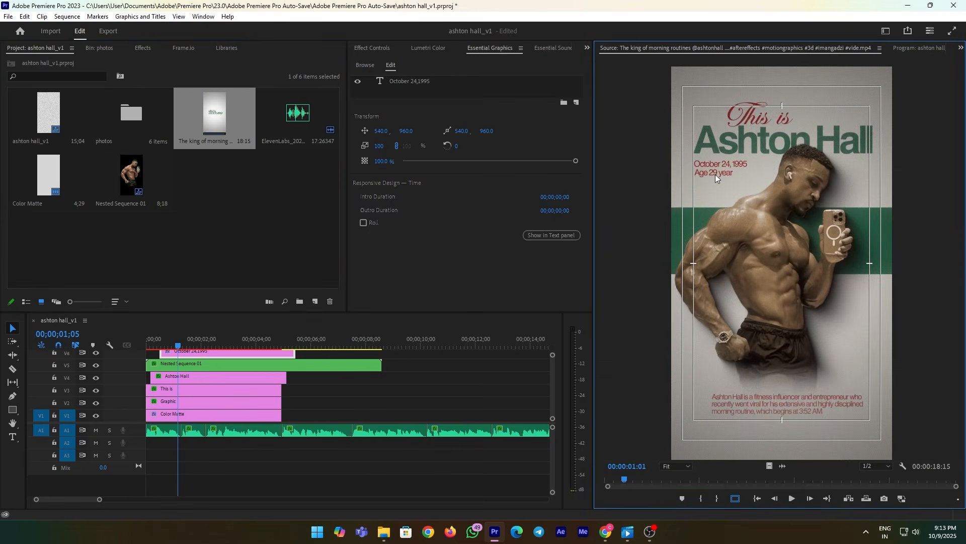
{"action": "left_click", "coordinate": [177, 344]}
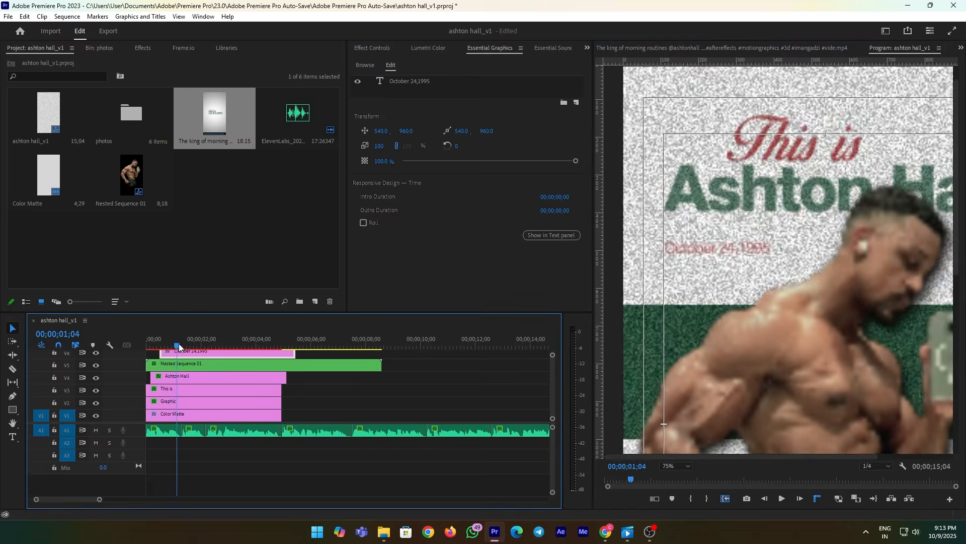
{"action": "left_click", "coordinate": [723, 251]}
{"action": "left_click_drag", "start_coordinate": [725, 250], "coordinate": [729, 233]}
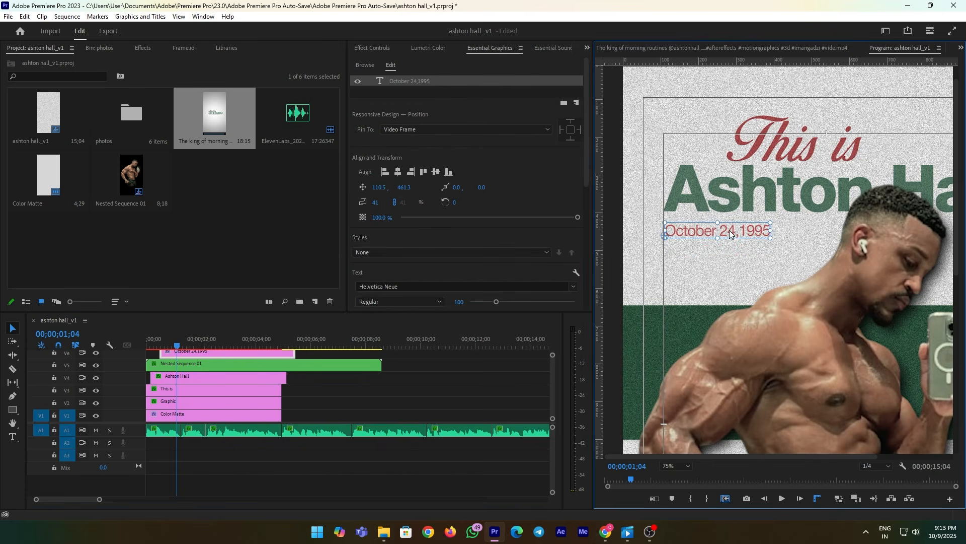
Put a copy of the date clip on track V7, positioned below the date, and change its text to "Age 29 years".
{"action": "left_click", "coordinate": [193, 376]}
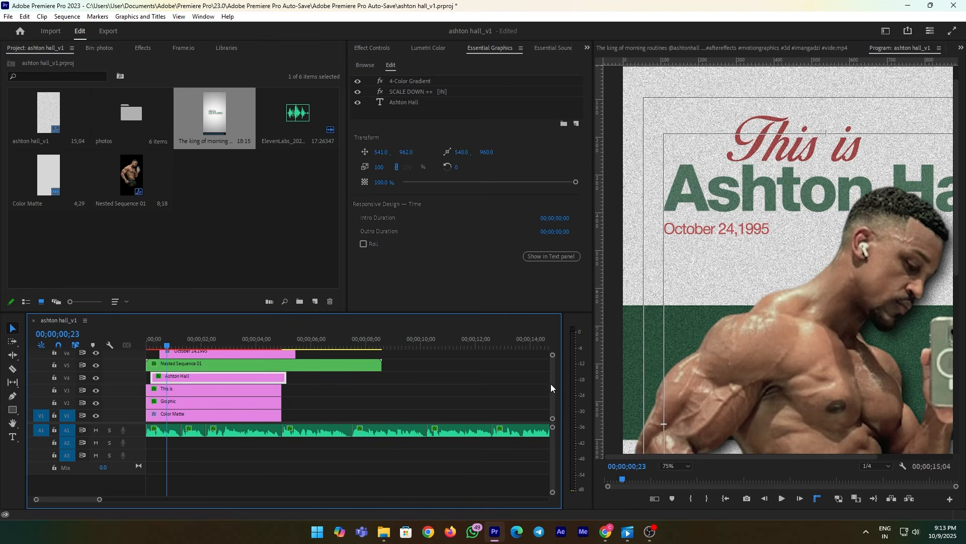
{"action": "scroll", "coordinate": [552, 383], "scroll_direction": "up", "scroll_amount": 2}
{"action": "left_click", "coordinate": [189, 344]}
{"action": "left_click", "coordinate": [201, 363]}
{"action": "left_click_drag", "start_coordinate": [406, 132], "coordinate": [419, 142]}
{"action": "double_click", "coordinate": [684, 253]}
{"action": "type", "text": "Age 2"}
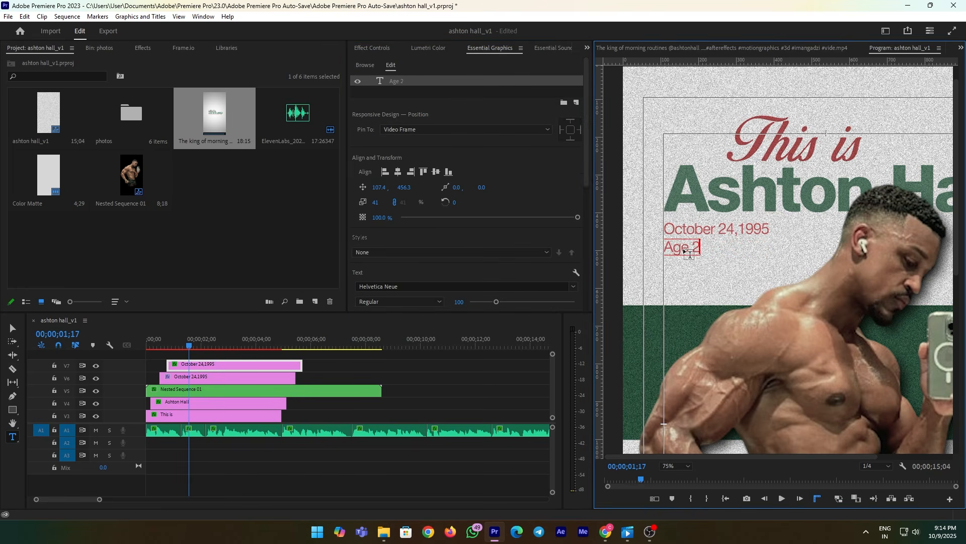
{"action": "type", "text": "9 years"}
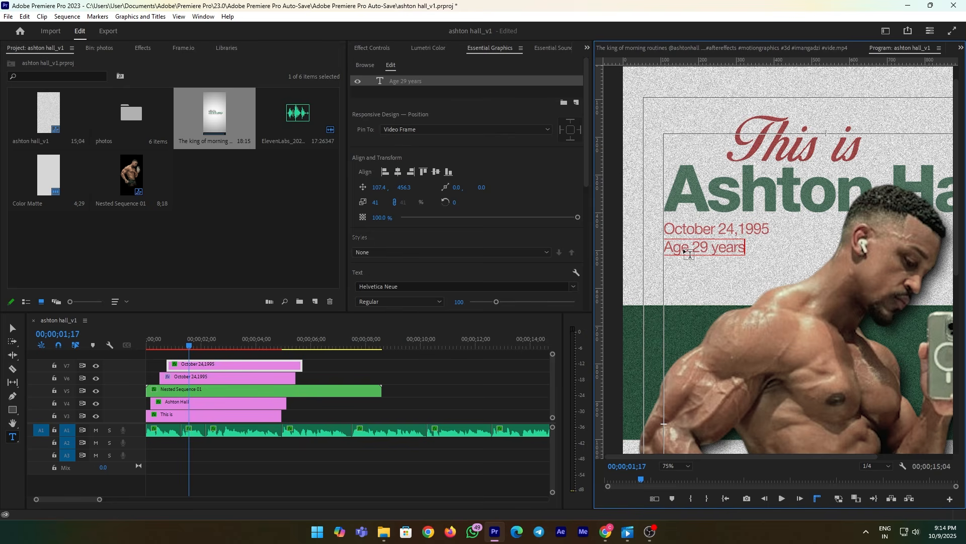
{"action": "left_click", "coordinate": [408, 370]}
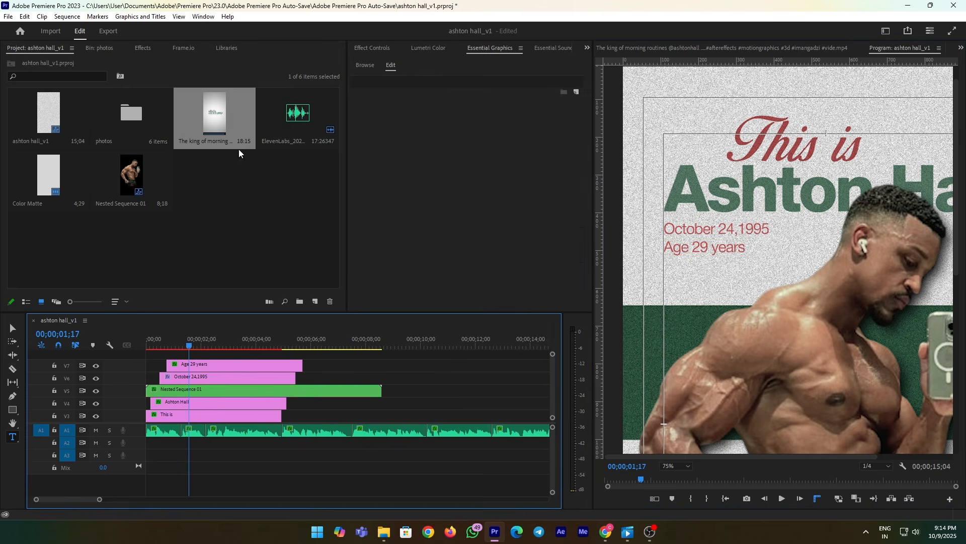
Search the effects for "slide" and apply the Slide Up + preset to the date and "Age 29 years" clips.
{"action": "left_click", "coordinate": [218, 117]}
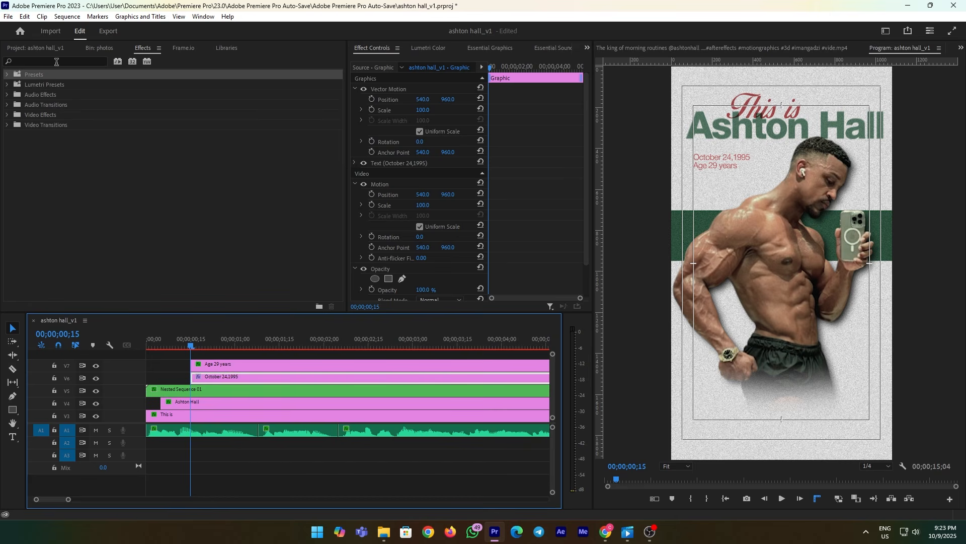
{"action": "left_click", "coordinate": [56, 62]}
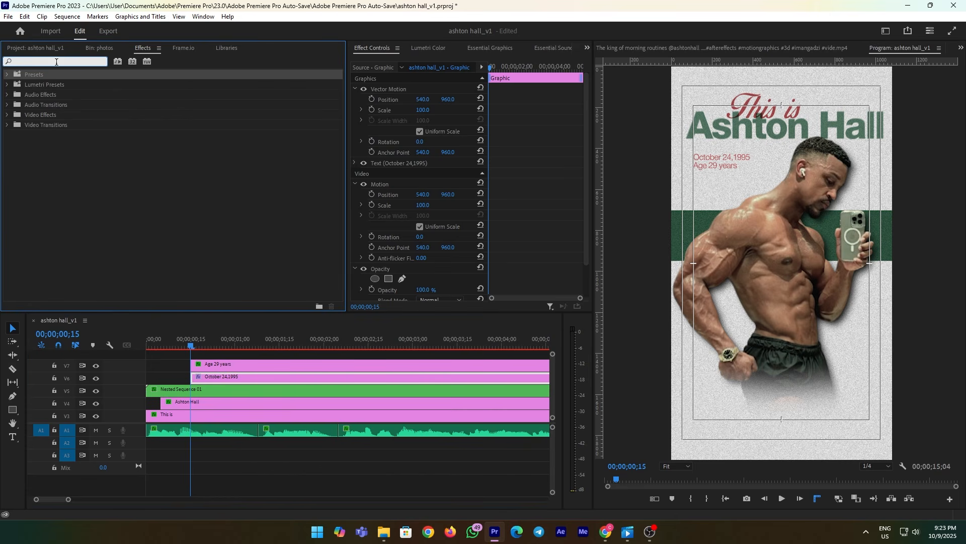
{"action": "type", "text": "slide"}
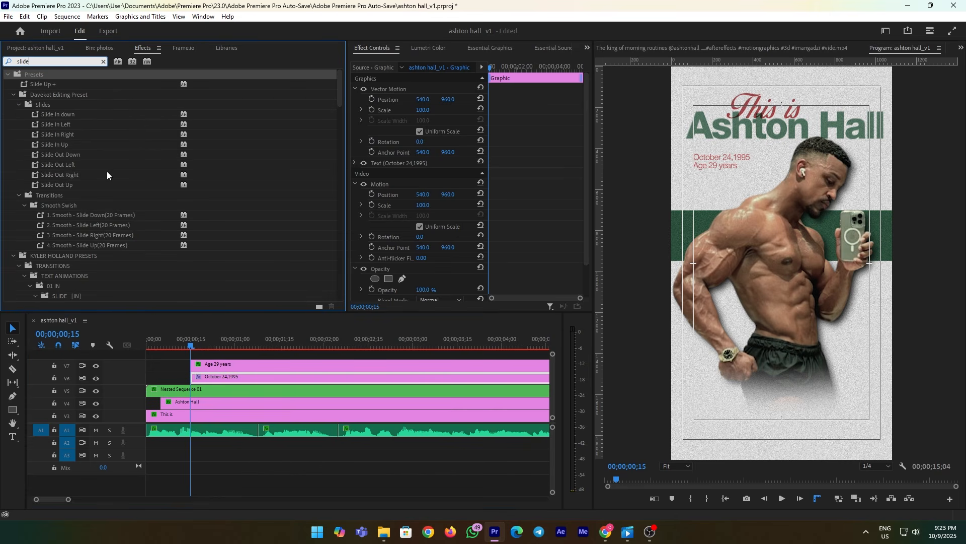
{"action": "left_click_drag", "start_coordinate": [46, 84], "coordinate": [204, 379]}
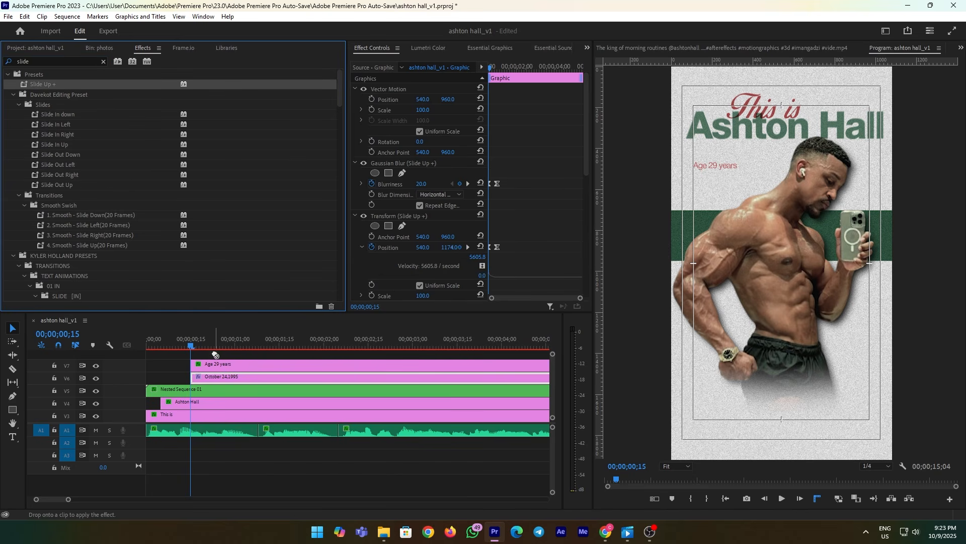
{"action": "scroll", "coordinate": [530, 238], "scroll_direction": "down", "scroll_amount": 1}
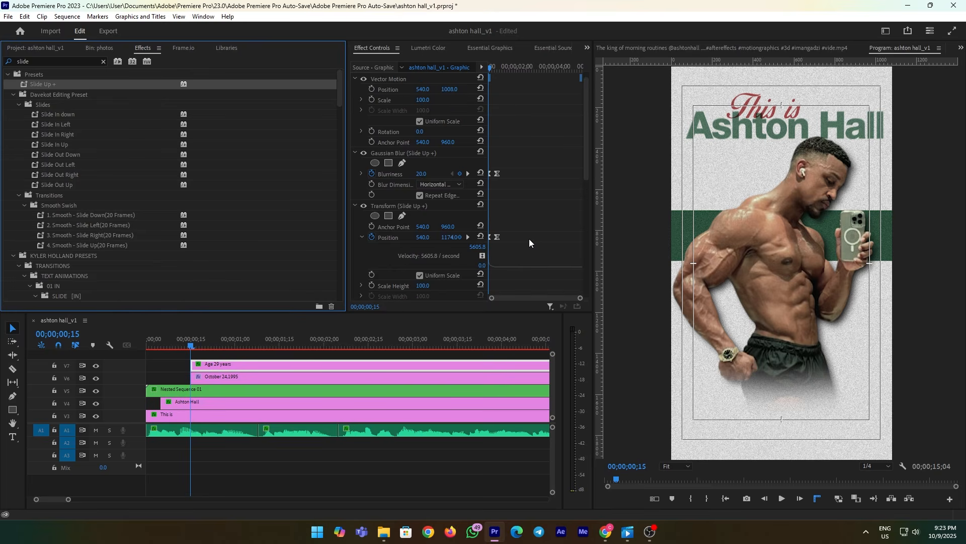
Examine the Slide Up + position and opacity keyframes on the "Age 29 years" clip and play the animation.
{"action": "key", "text": "shift+Right"}
{"action": "key", "text": "shift+Right"}
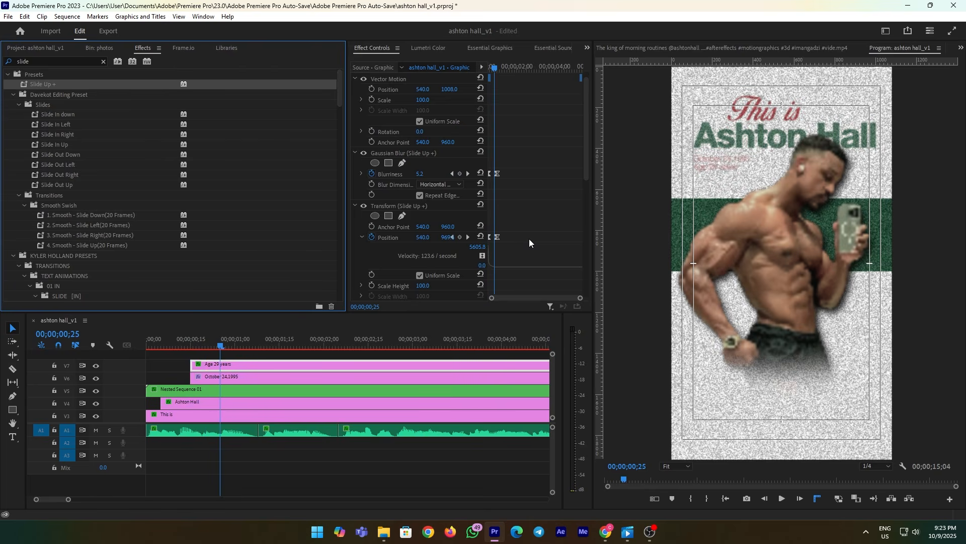
{"action": "key", "text": "shift+Right"}
{"action": "left_click_drag", "start_coordinate": [492, 298], "coordinate": [512, 298]}
{"action": "left_click_drag", "start_coordinate": [587, 171], "coordinate": [492, 203]}
{"action": "left_click_drag", "start_coordinate": [497, 213], "coordinate": [488, 214]}
{"action": "left_click", "coordinate": [540, 243]}
{"action": "key", "text": "space"}
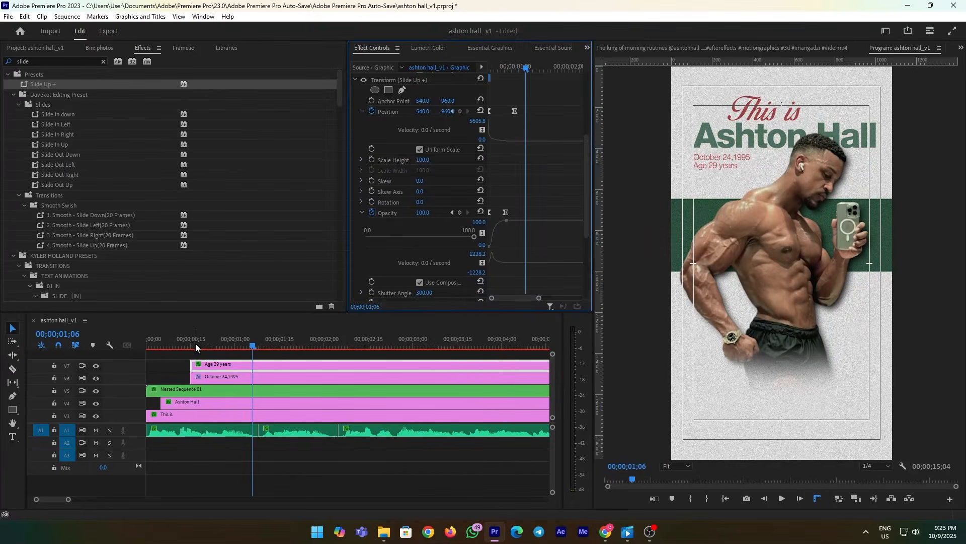
Shift the "Age 29 years" clip to start five frames after the date clip and play the intro from the beginning.
{"action": "left_click", "coordinate": [192, 344]}
{"action": "key", "text": "shift+Right"}
{"action": "left_click_drag", "start_coordinate": [238, 365], "coordinate": [253, 367]}
{"action": "key", "text": "space"}
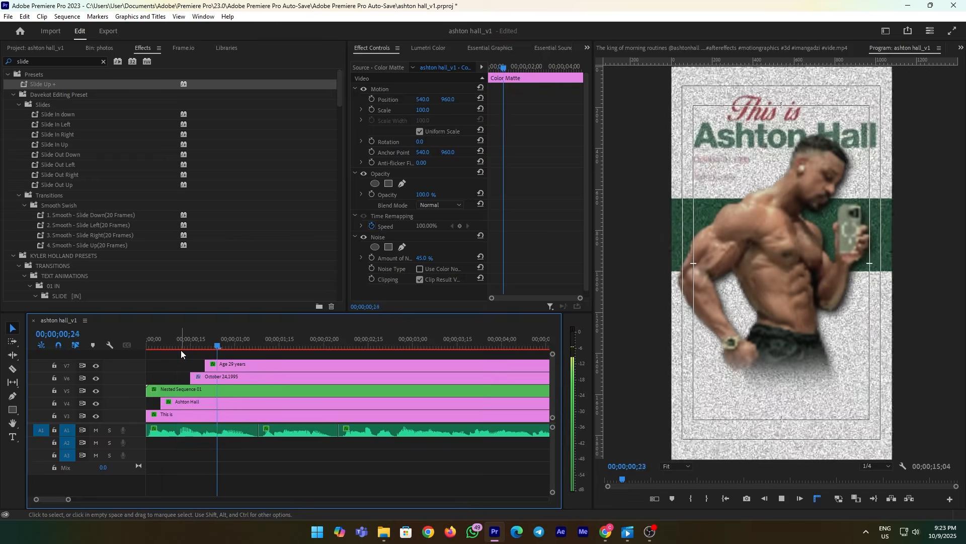
{"action": "key", "text": "space"}
{"action": "key", "text": "Home"}
{"action": "key", "text": "space"}
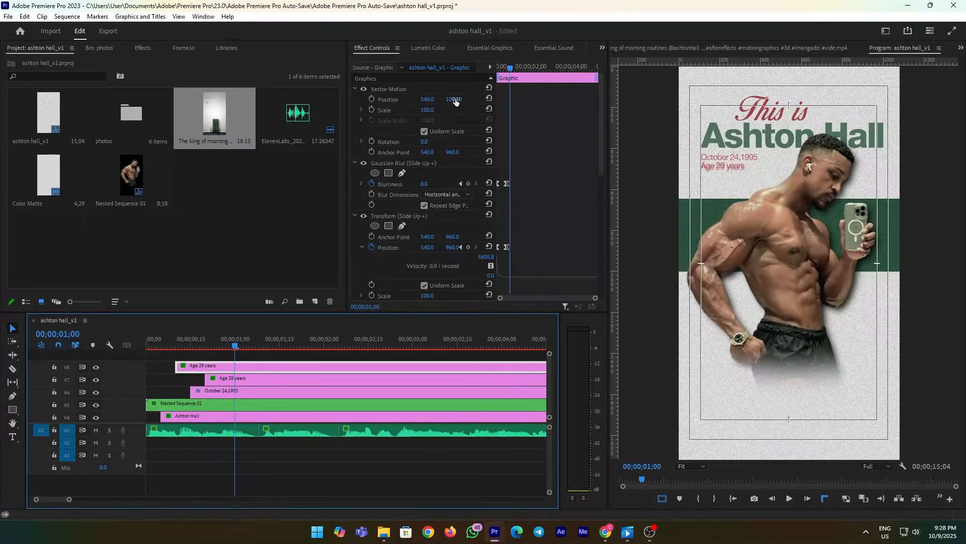
Set the V8 "Age 29 years" copy's vertical position to 2069 and replace its text with the reference's fitness influencer description ending "begins at 3:52 AM.".
{"action": "left_click_drag", "start_coordinate": [455, 101], "coordinate": [612, 237]}
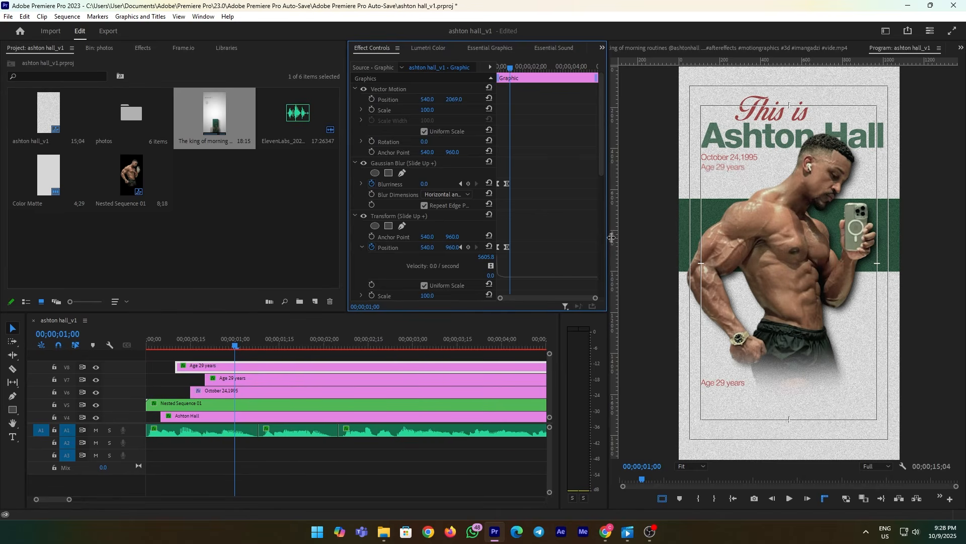
{"action": "double_click", "coordinate": [725, 384]}
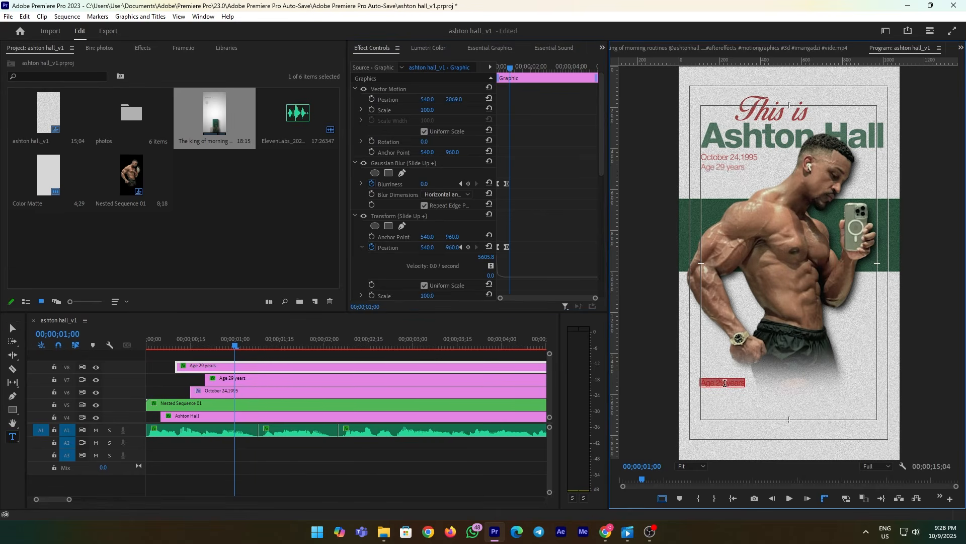
{"action": "type", "text": "Ashton Hall is a fitness influencer and entrepreneur who recently went viral for his extensive and highly disciplined morning routine, which begins at 3:52 AM."}
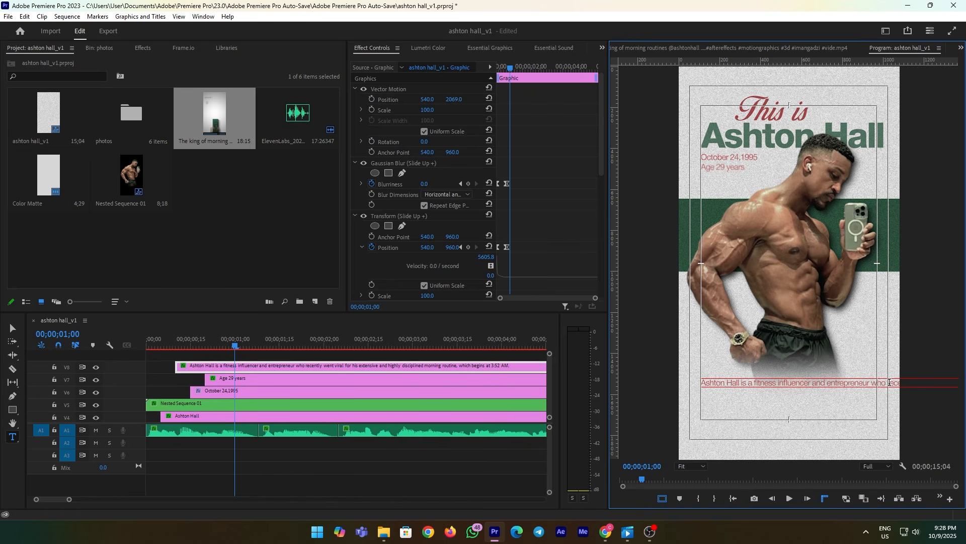
Break the description text into three lines after "who" and "disciplined", and scale it down to 38% to fit the safe margins.
{"action": "left_click", "coordinate": [890, 382]}
{"action": "key", "text": "Return"}
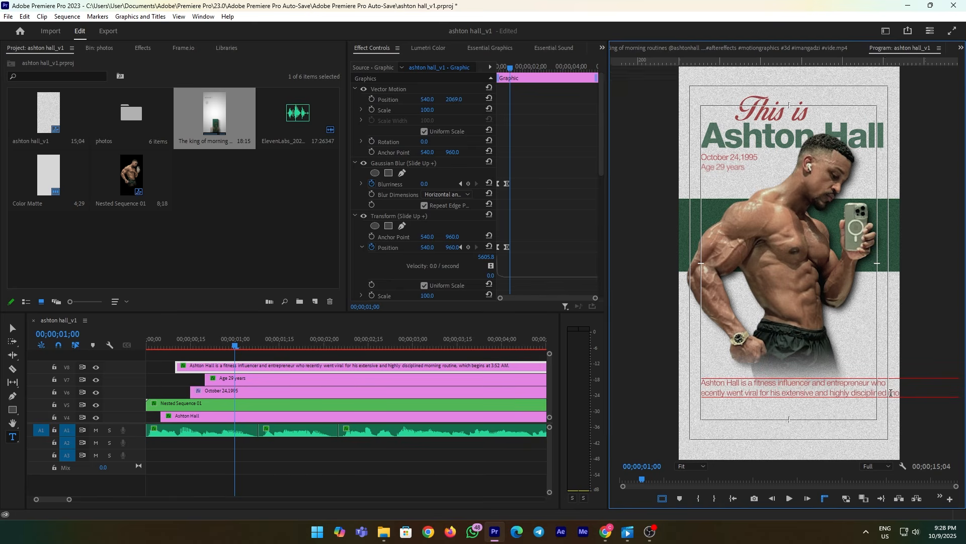
{"action": "key", "text": "Return"}
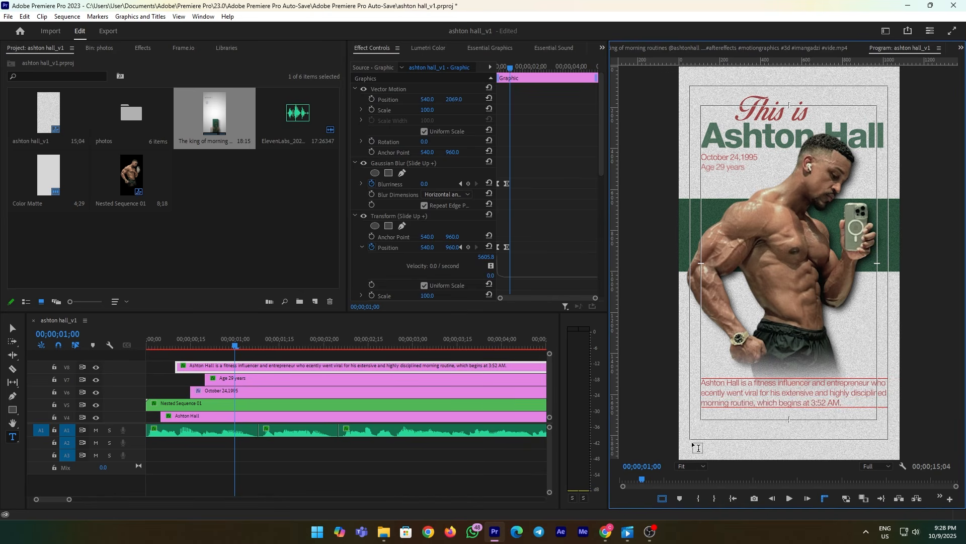
{"action": "left_click", "coordinate": [463, 447]}
{"action": "left_click", "coordinate": [400, 366]}
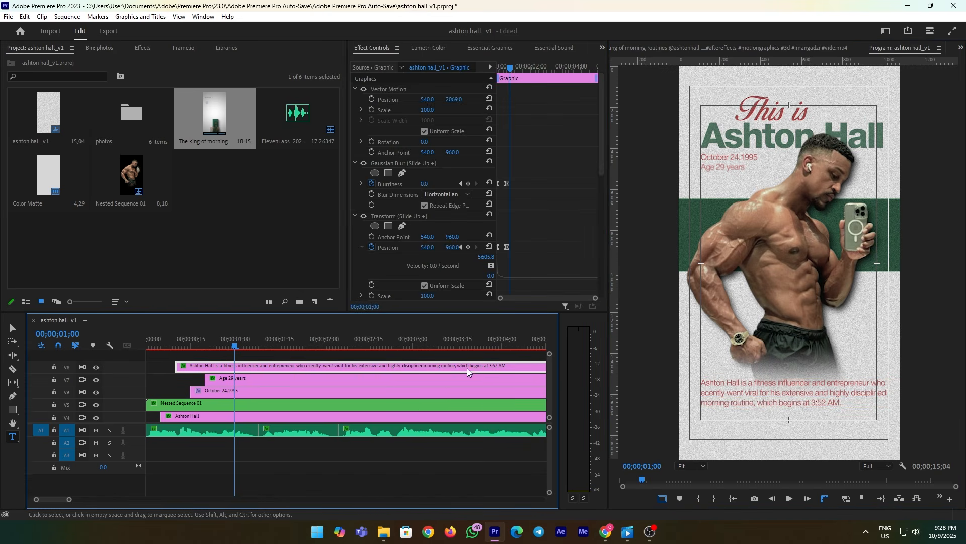
{"action": "key", "text": "v"}
{"action": "left_click", "coordinate": [863, 405]}
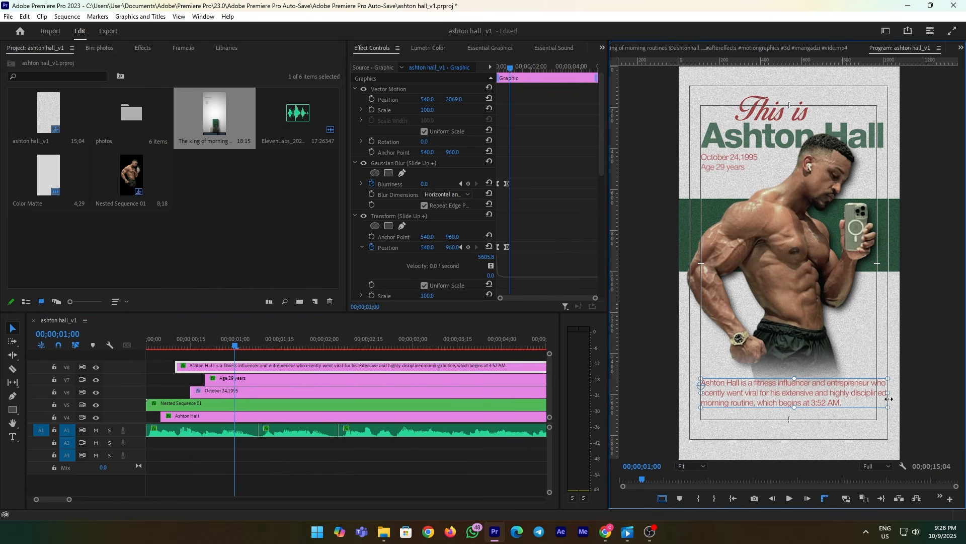
{"action": "left_click_drag", "start_coordinate": [888, 391], "coordinate": [876, 392]}
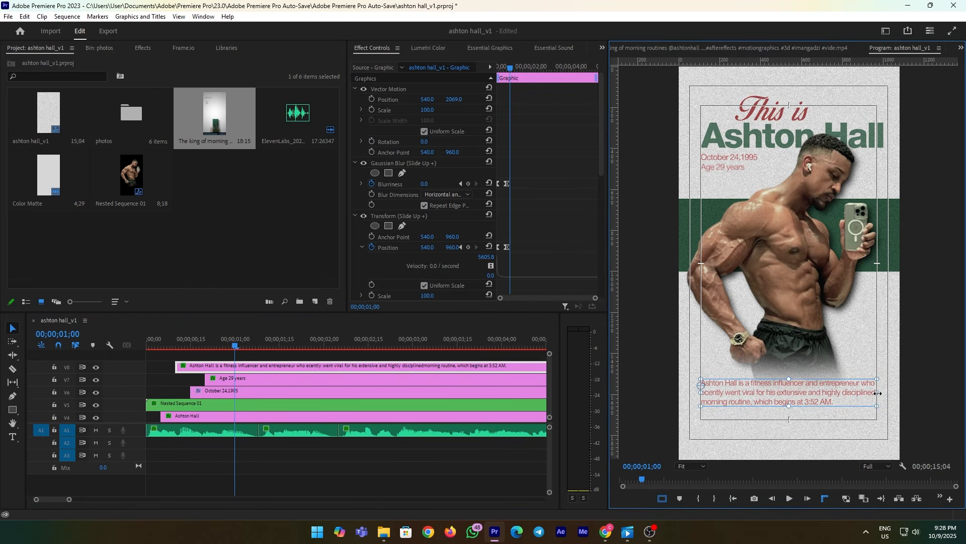
Move the description text layer down to a vertical position of 515.3, resting on the lower safe margin.
{"action": "left_click", "coordinate": [476, 48]}
{"action": "left_click", "coordinate": [397, 194]}
{"action": "left_click_drag", "start_coordinate": [405, 208], "coordinate": [427, 208]}
{"action": "key", "text": "Down"}
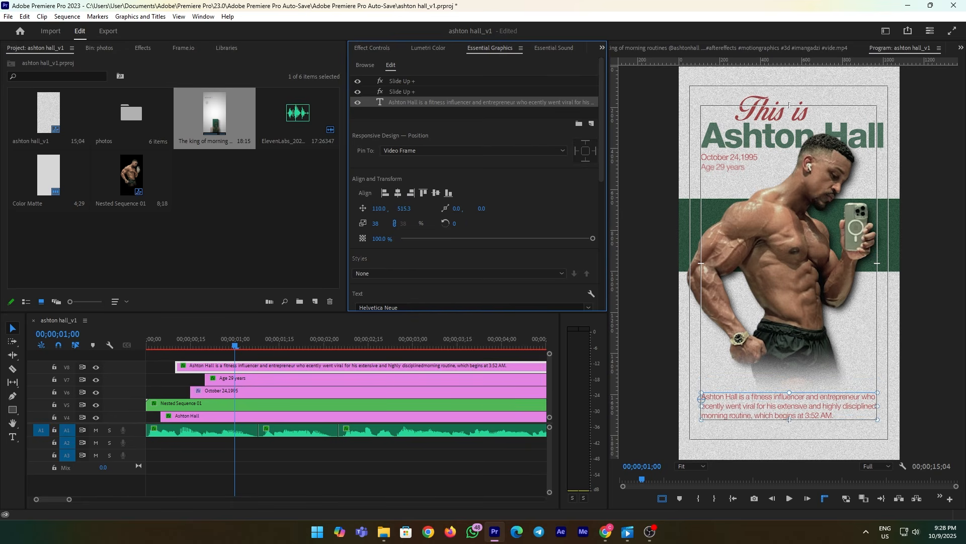
{"action": "left_click", "coordinate": [453, 456]}
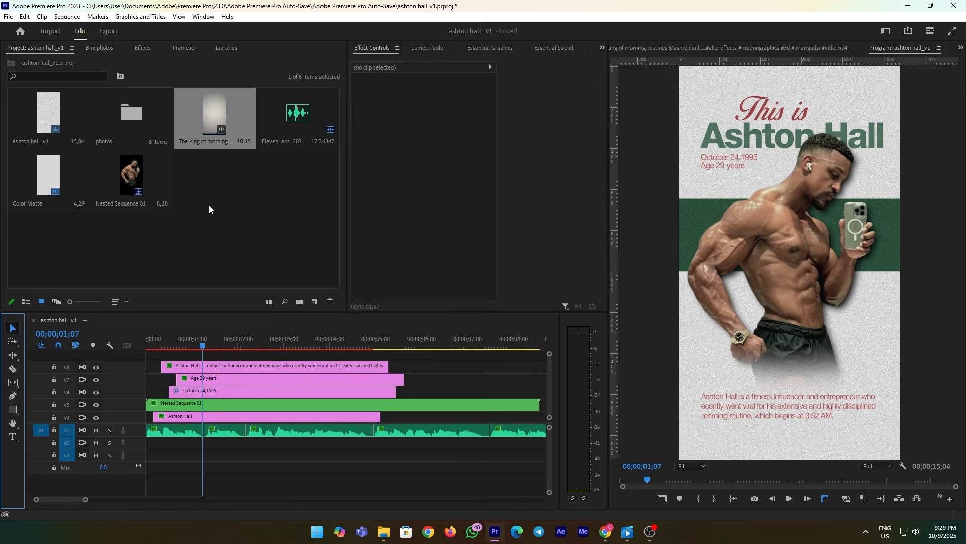
Create a black (000000) Color Matte and place it on track V9 above the description clip, starting at the sequence start.
{"action": "right_click", "coordinate": [209, 205]}
{"action": "mouse_move", "coordinate": [247, 255]}
{"action": "left_click", "coordinate": [382, 316]}
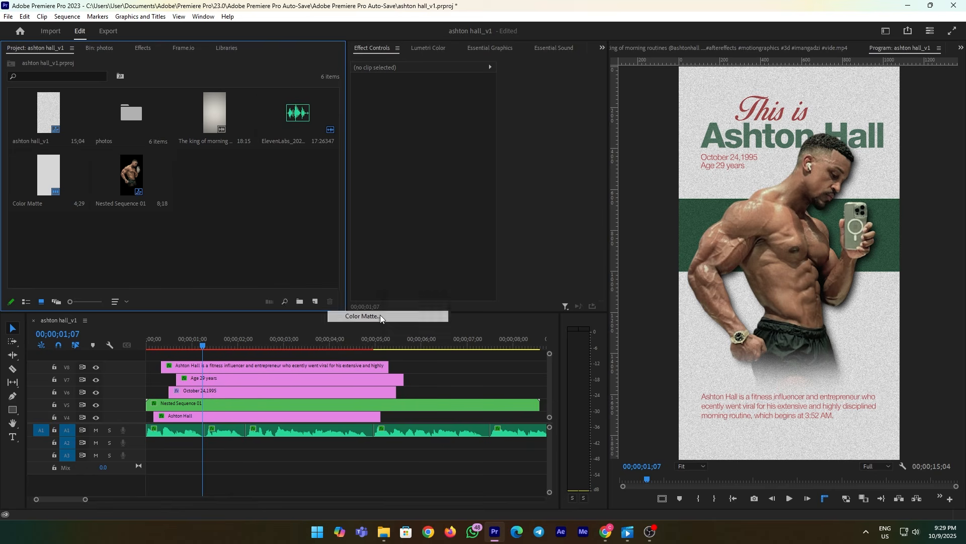
{"action": "left_click", "coordinate": [499, 297]}
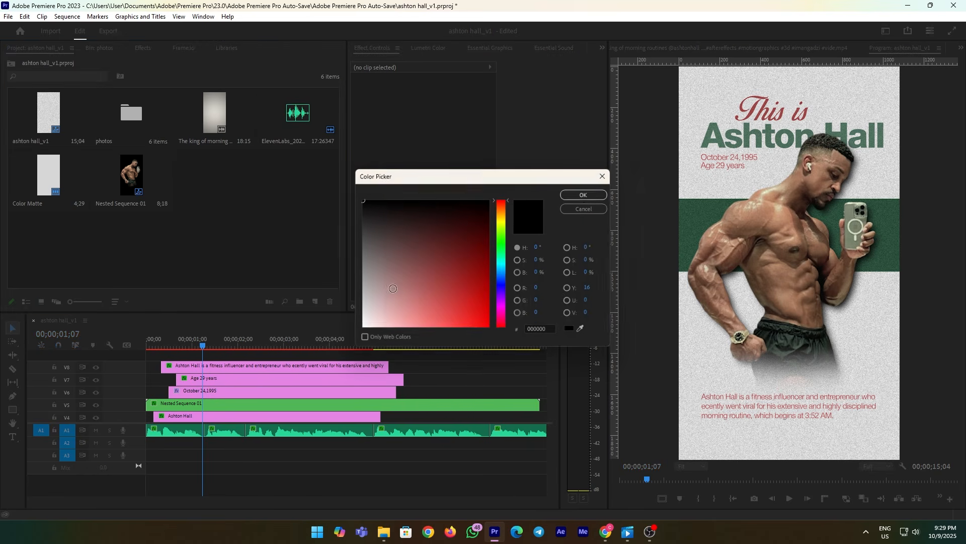
{"action": "left_click", "coordinate": [580, 195]}
{"action": "left_click", "coordinate": [461, 280]}
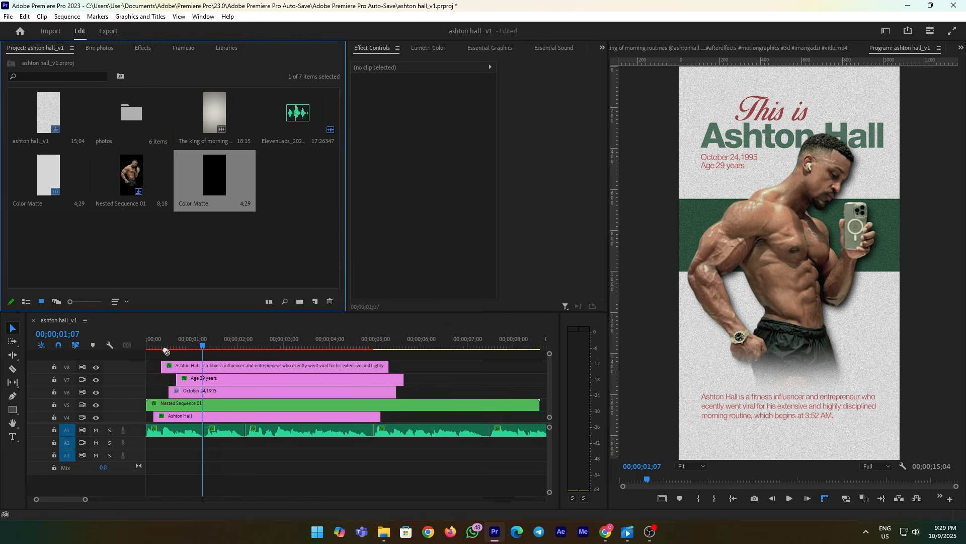
{"action": "left_click_drag", "start_coordinate": [167, 350], "coordinate": [167, 352]}
{"action": "scroll", "coordinate": [551, 382], "scroll_direction": "up", "scroll_amount": 2}
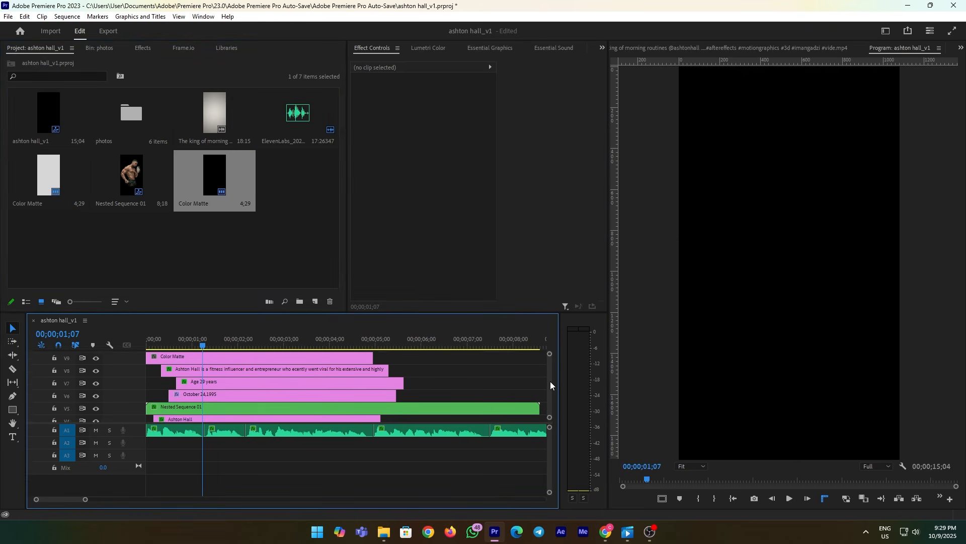
Scale the black matte to 218 and add an inverted elliptical opacity mask to it.
{"action": "scroll", "coordinate": [550, 381], "scroll_direction": "up", "scroll_amount": 1}
{"action": "left_click", "coordinate": [307, 363]}
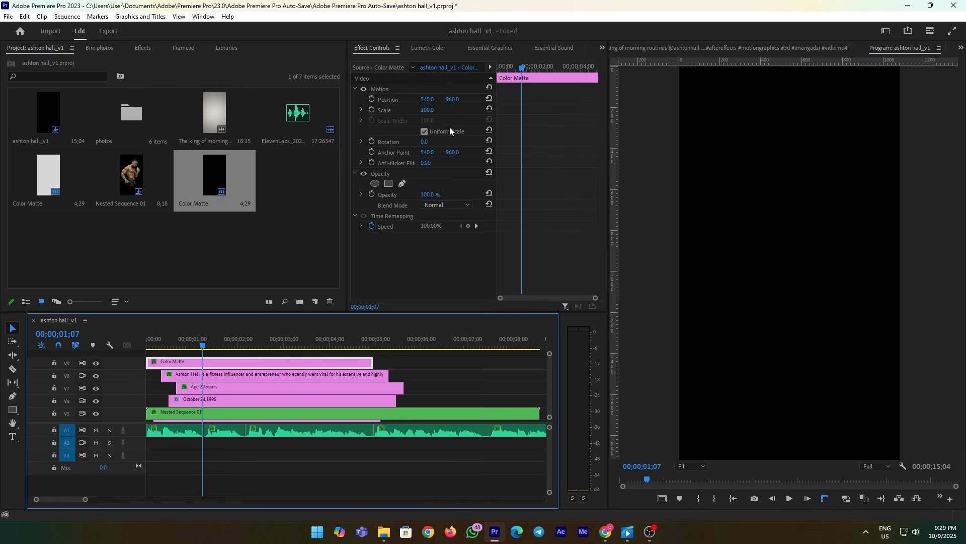
{"action": "left_click", "coordinate": [416, 127]}
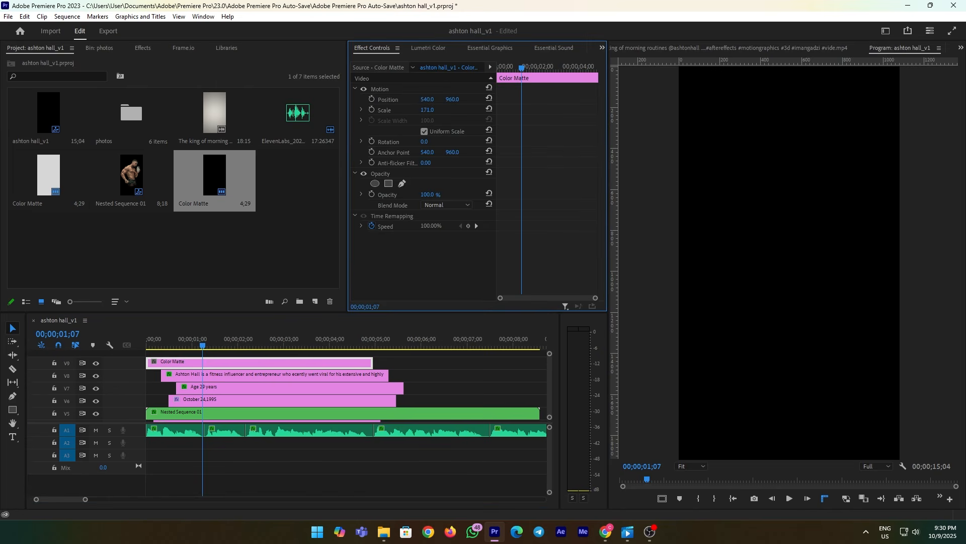
{"action": "left_click", "coordinate": [375, 183]}
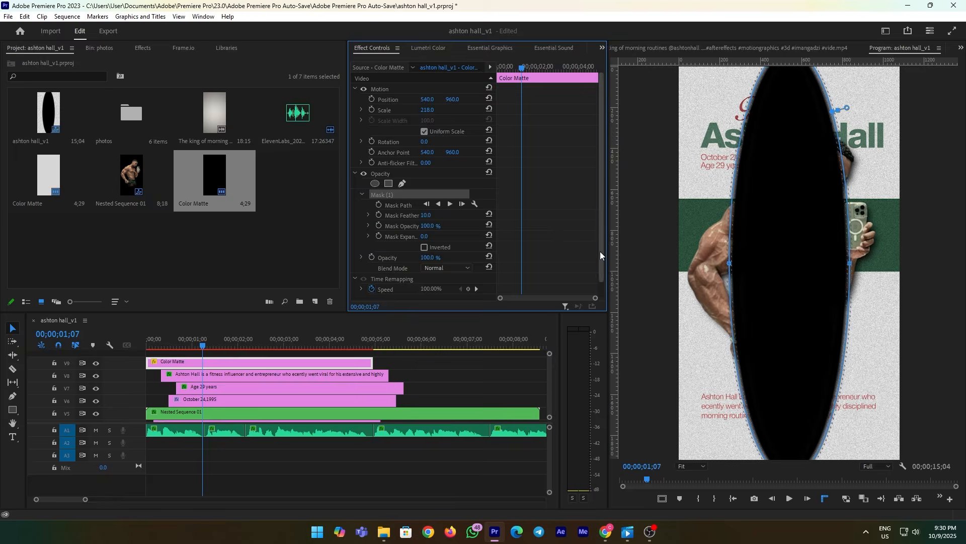
{"action": "left_click", "coordinate": [426, 246]}
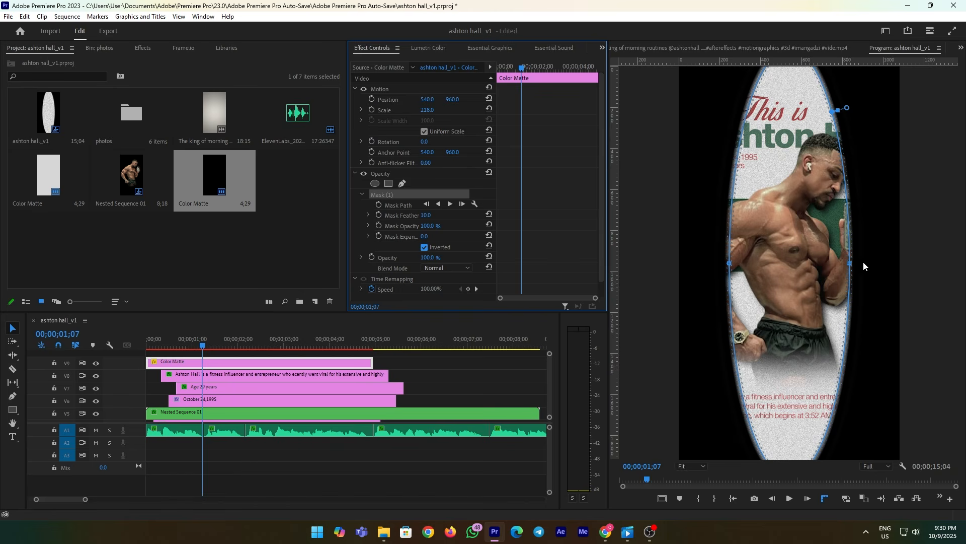
Reshape the matte's elliptical mask into a wide oval framing the cutout man and his phone.
{"action": "left_click_drag", "start_coordinate": [851, 263], "coordinate": [878, 246]}
{"action": "left_click_drag", "start_coordinate": [726, 246], "coordinate": [695, 246]}
{"action": "left_click_drag", "start_coordinate": [786, 179], "coordinate": [786, 111]}
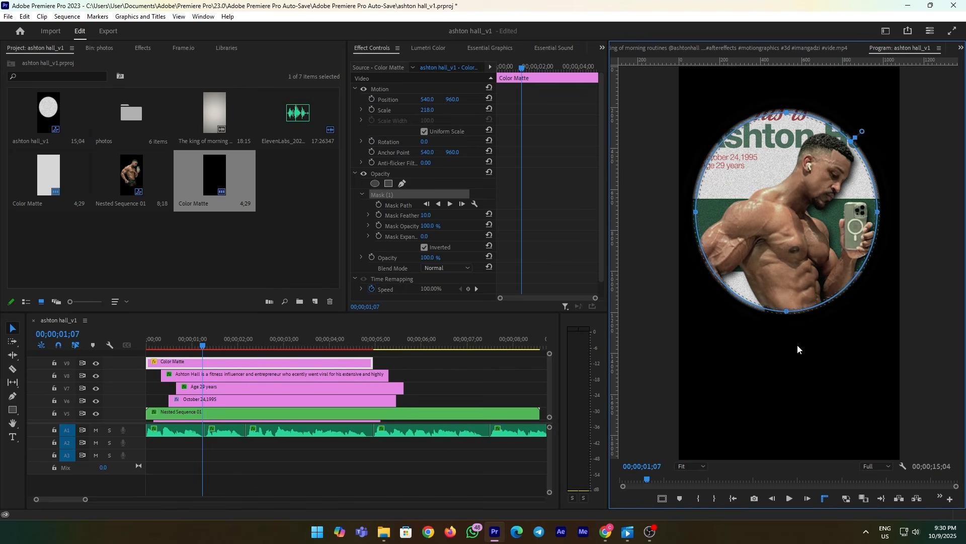
{"action": "left_click_drag", "start_coordinate": [786, 313], "coordinate": [789, 417]}
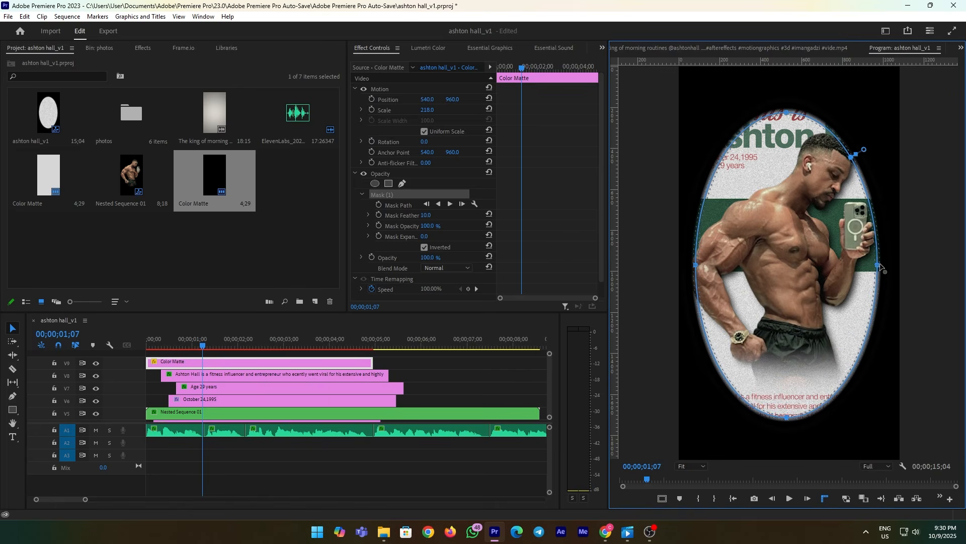
{"action": "left_click_drag", "start_coordinate": [884, 267], "coordinate": [889, 266]}
{"action": "left_click_drag", "start_coordinate": [696, 265], "coordinate": [688, 266]}
{"action": "left_click_drag", "start_coordinate": [889, 268], "coordinate": [891, 267]}
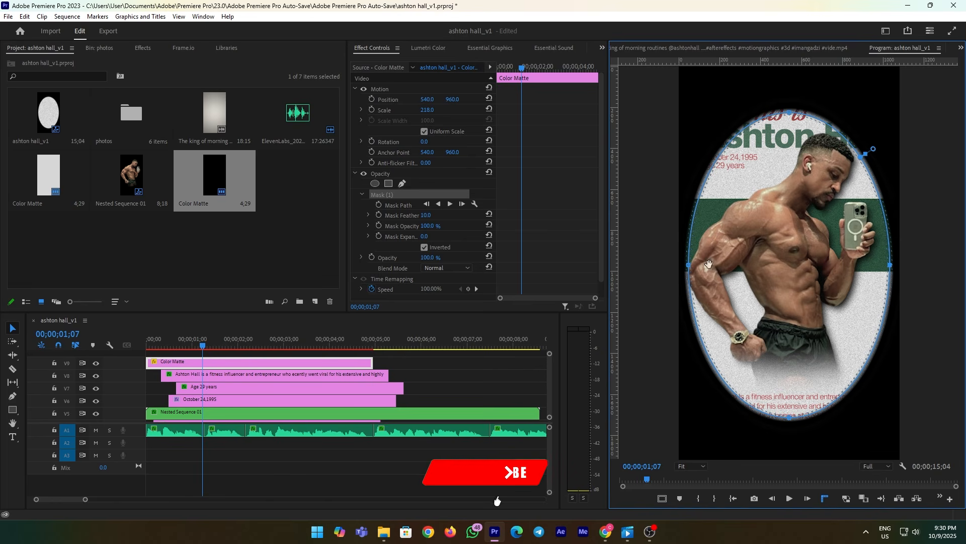
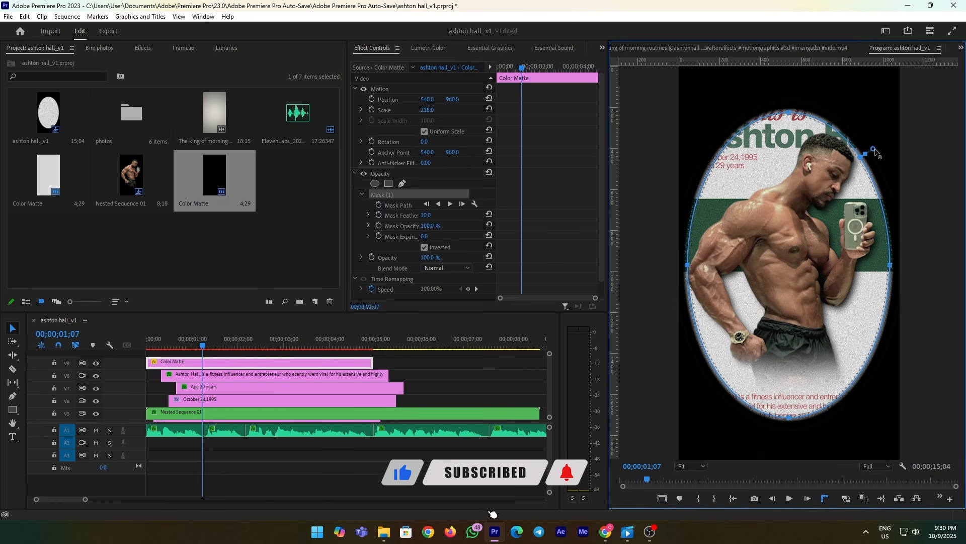
Soften the vignette mask with a feather of 113.6 and enlarge its oval to slightly beyond the frame's sides.
{"action": "left_click_drag", "start_coordinate": [873, 149], "coordinate": [891, 137]}
{"action": "left_click_drag", "start_coordinate": [890, 265], "coordinate": [910, 264]}
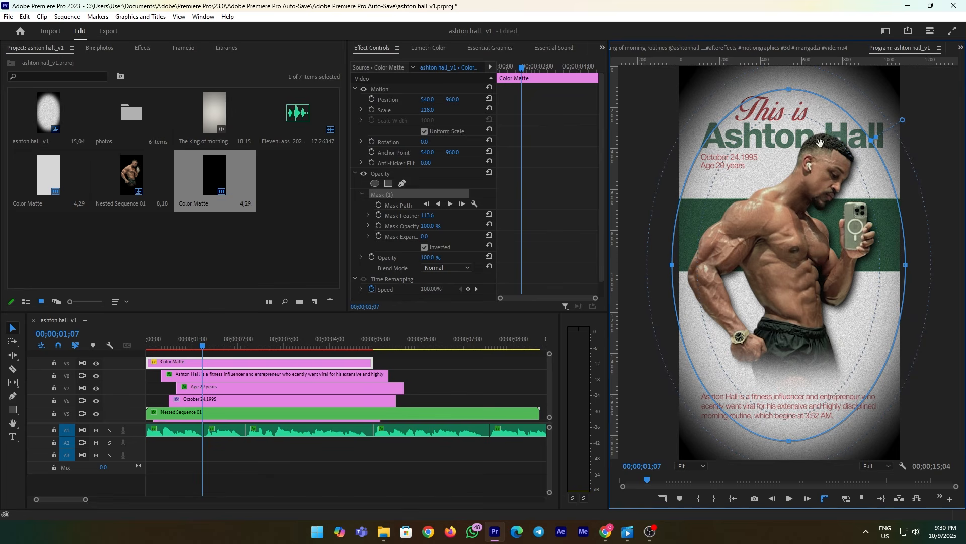
{"action": "left_click_drag", "start_coordinate": [789, 89], "coordinate": [789, 87]}
{"action": "left_click_drag", "start_coordinate": [789, 441], "coordinate": [790, 443]}
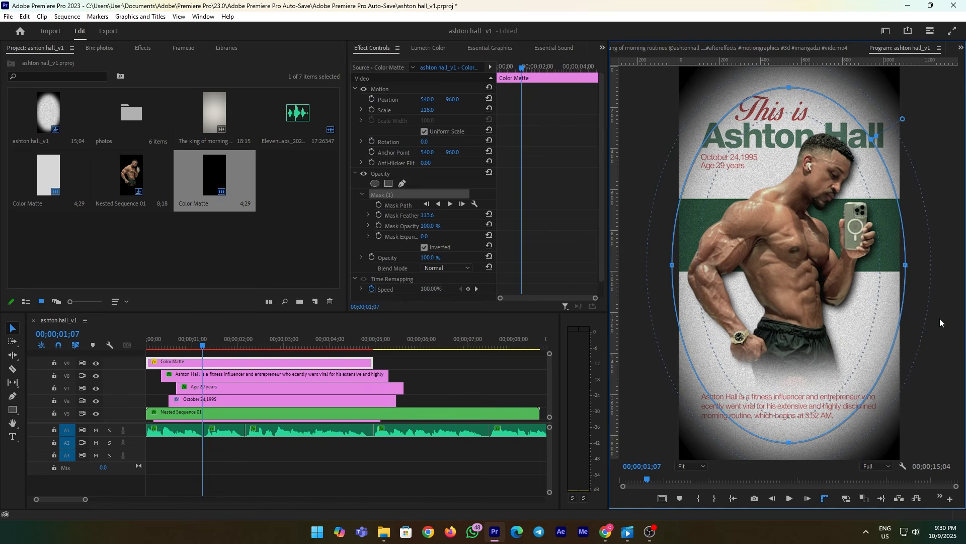
{"action": "left_click_drag", "start_coordinate": [911, 264], "coordinate": [904, 266]}
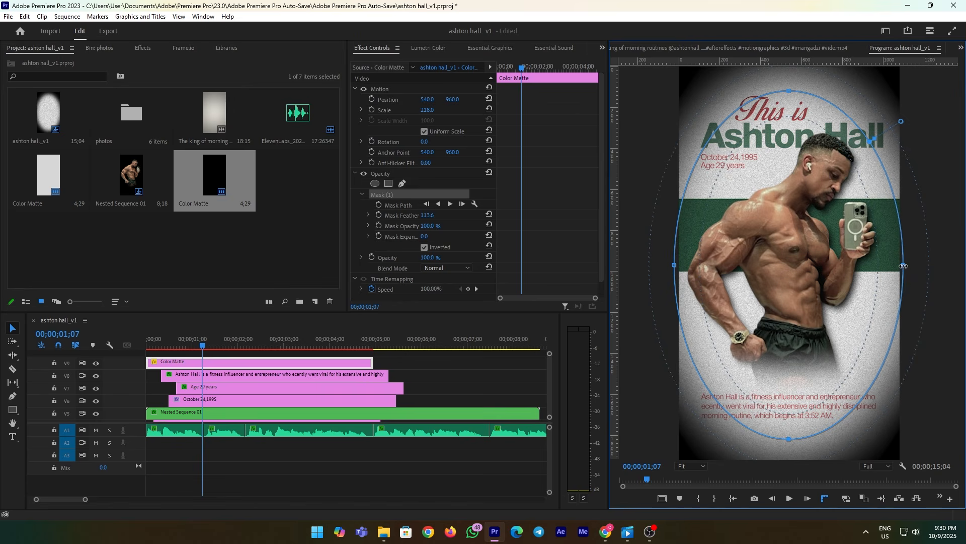
Lower the black vignette matte's opacity to 27% and check the look over the scene.
{"action": "left_click_drag", "start_coordinate": [435, 261], "coordinate": [395, 260]}
{"action": "left_click_drag", "start_coordinate": [426, 258], "coordinate": [421, 257]}
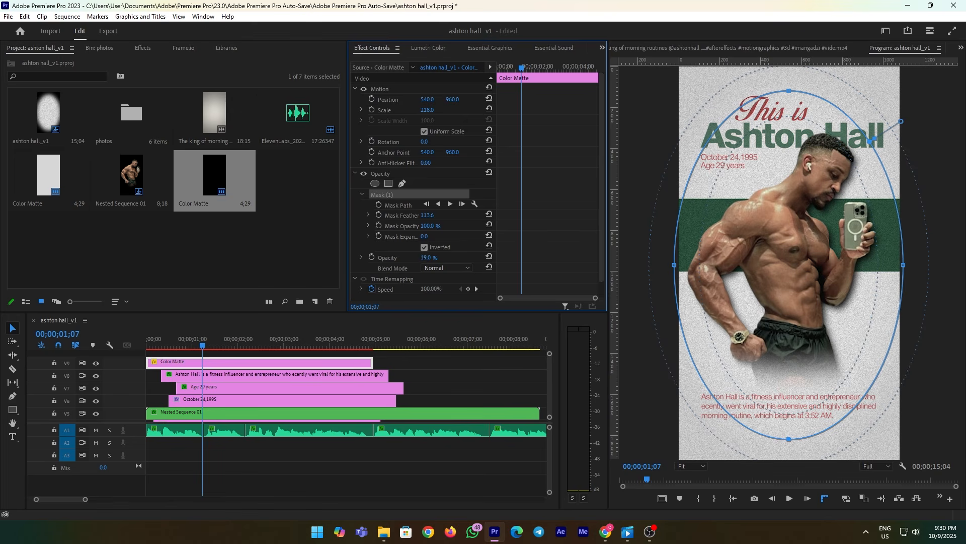
{"action": "left_click", "coordinate": [458, 385]}
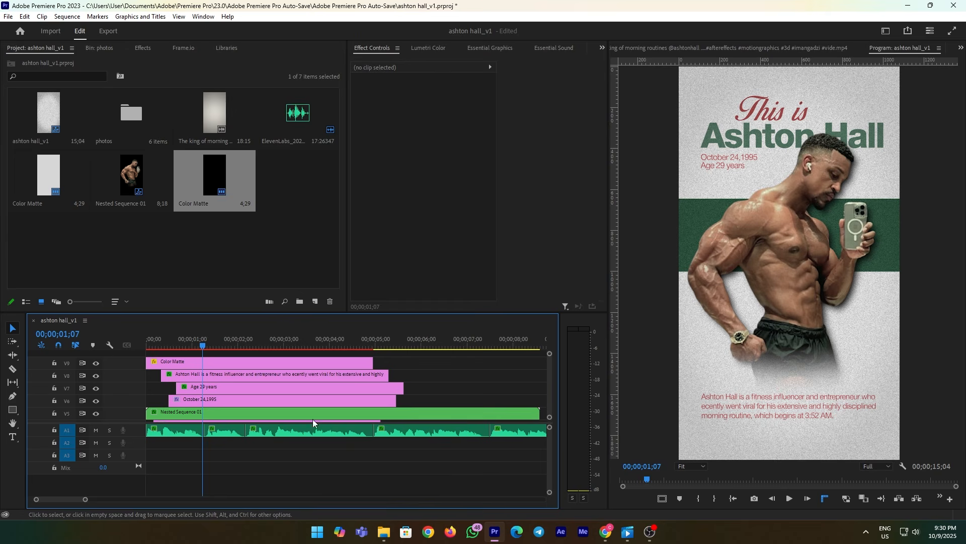
{"action": "left_click", "coordinate": [224, 362]}
{"action": "left_click_drag", "start_coordinate": [428, 258], "coordinate": [420, 257]}
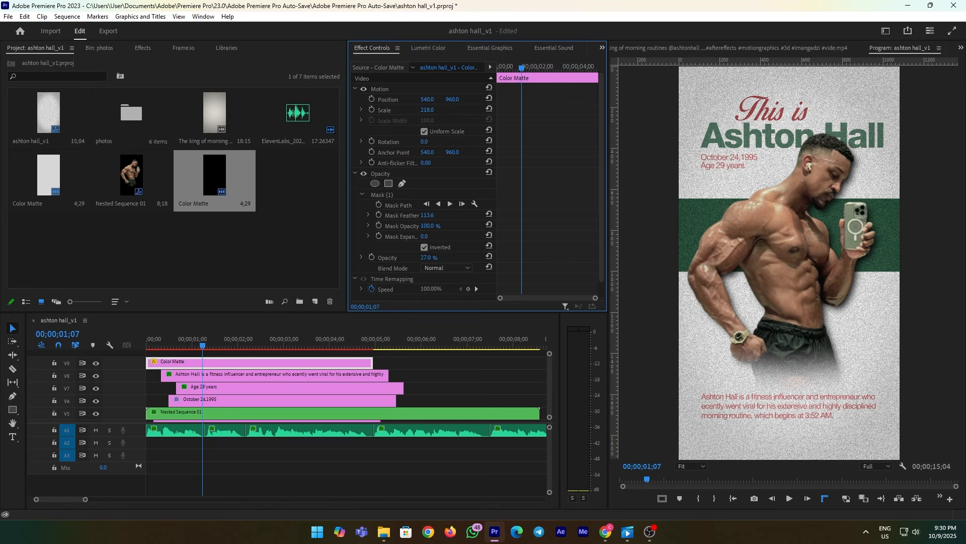
{"action": "left_click", "coordinate": [461, 391]}
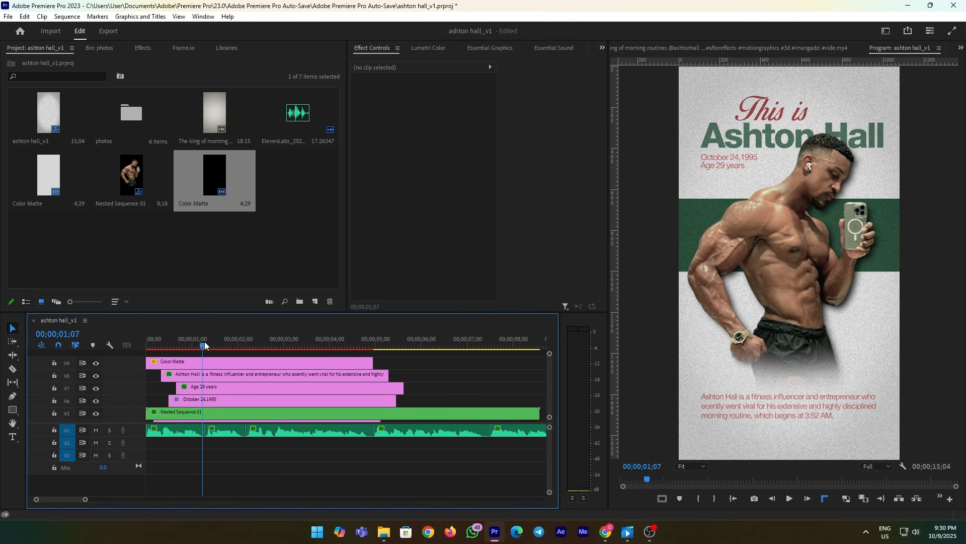
Keyframe the vignette matte's opacity from 0% at the sequence start to 26% at 00;00;00;14, and play the animation.
{"action": "left_click_drag", "start_coordinate": [212, 344], "coordinate": [122, 350]}
{"action": "left_click", "coordinate": [177, 362]}
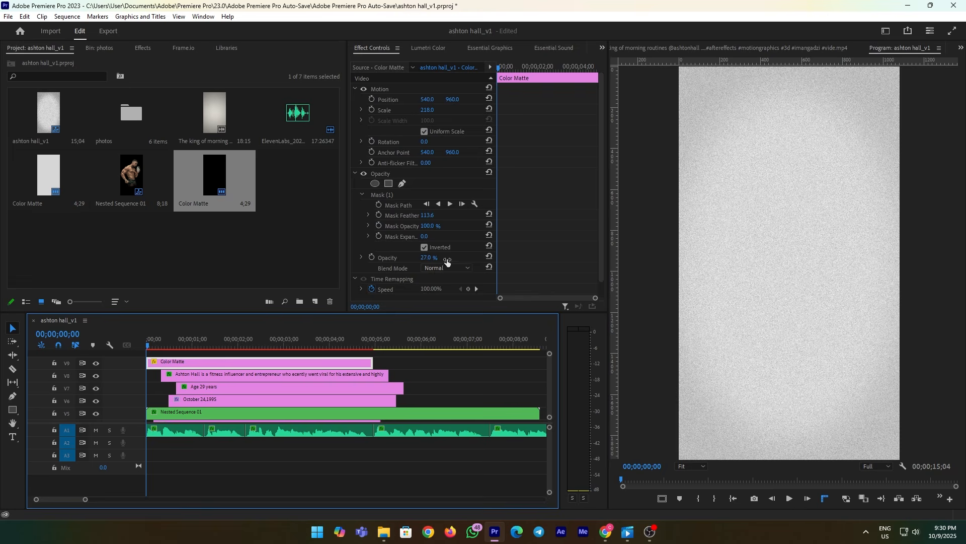
{"action": "left_click", "coordinate": [373, 259]}
{"action": "left_click_drag", "start_coordinate": [434, 257], "coordinate": [419, 257]}
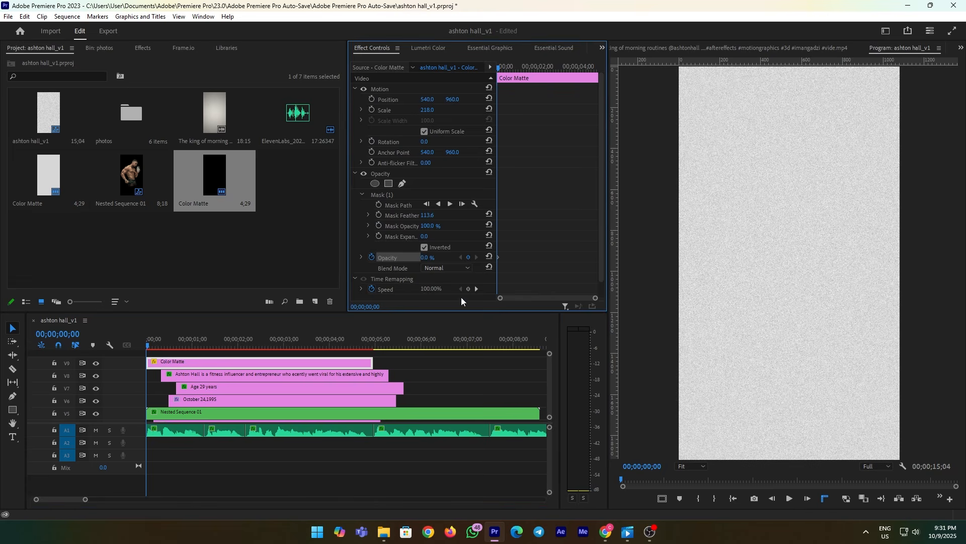
{"action": "left_click_drag", "start_coordinate": [149, 344], "coordinate": [168, 344]}
{"action": "left_click", "coordinate": [434, 257]}
{"action": "type", "text": "26"}
{"action": "key", "text": "Return"}
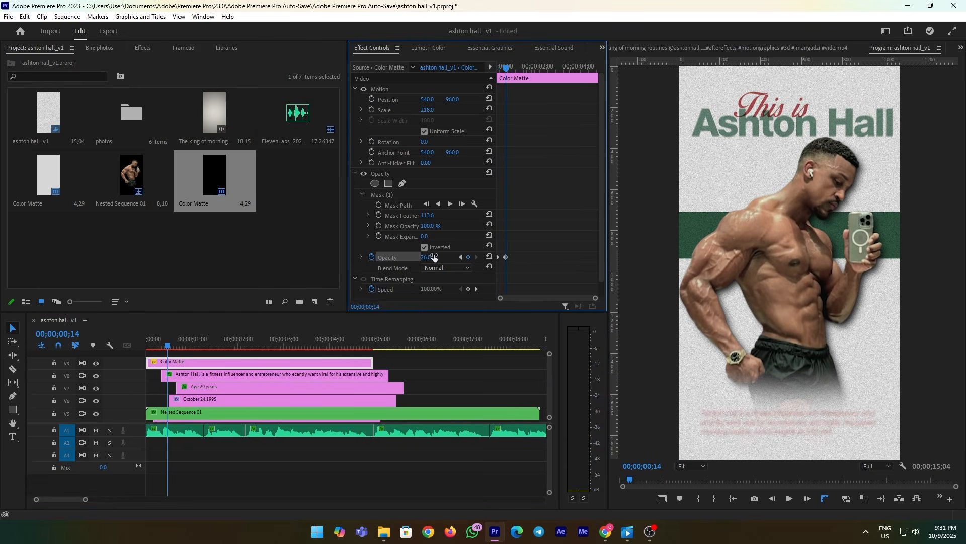
{"action": "left_click", "coordinate": [472, 393]}
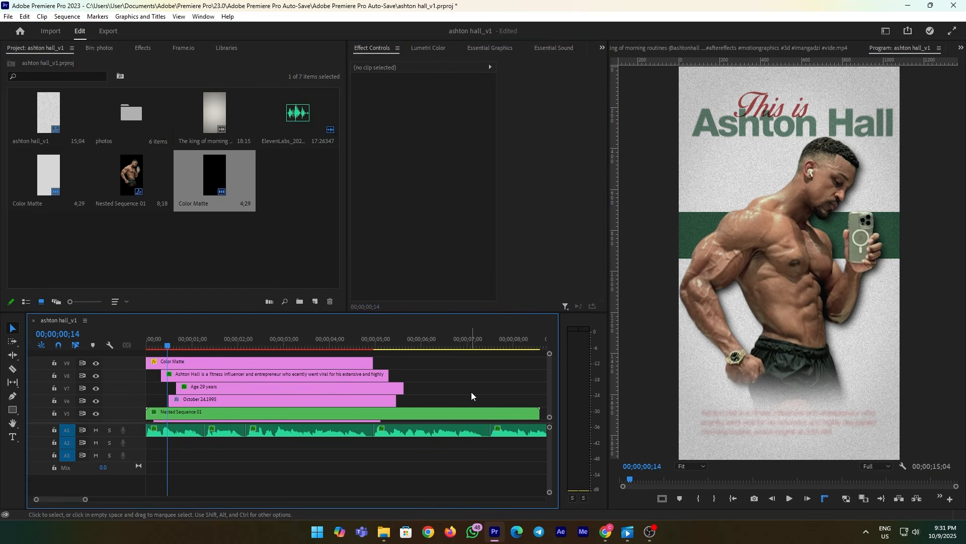
{"action": "key", "text": "space"}
{"action": "left_click", "coordinate": [813, 379]}
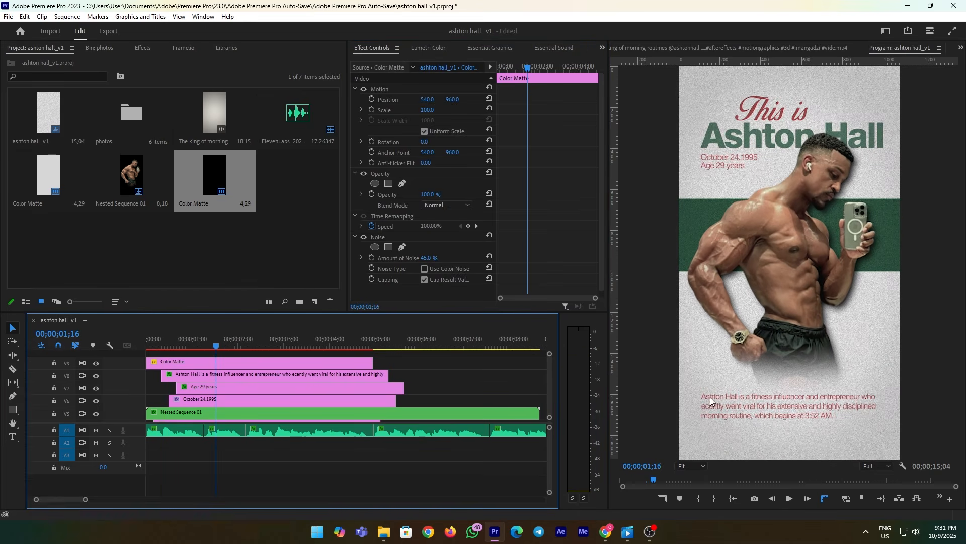
Cut the clips on tracks V5 to V9 at 00;00;01;08 and delete their remaining parts after the cut.
{"action": "key", "text": "Up"}
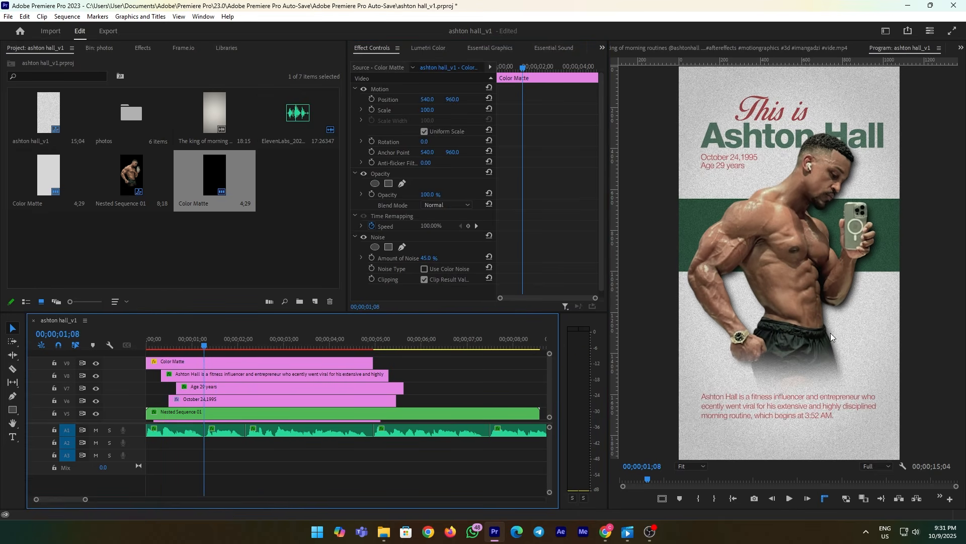
{"action": "key", "text": "c"}
{"action": "left_click", "coordinate": [211, 413]}
{"action": "left_click", "coordinate": [210, 400]}
{"action": "left_click", "coordinate": [209, 387]}
{"action": "left_click", "coordinate": [210, 374]}
{"action": "left_click", "coordinate": [212, 361]}
{"action": "key", "text": "v"}
{"action": "left_click_drag", "start_coordinate": [213, 355], "coordinate": [231, 413]}
{"action": "key", "text": "Delete"}
Cut the Ashton Hall, This is, Graphic and Color Matte clips on V1 to V4 at 00;00;01;08 and delete the parts after it.
{"action": "scroll", "coordinate": [541, 386], "scroll_direction": "down", "scroll_amount": 4}
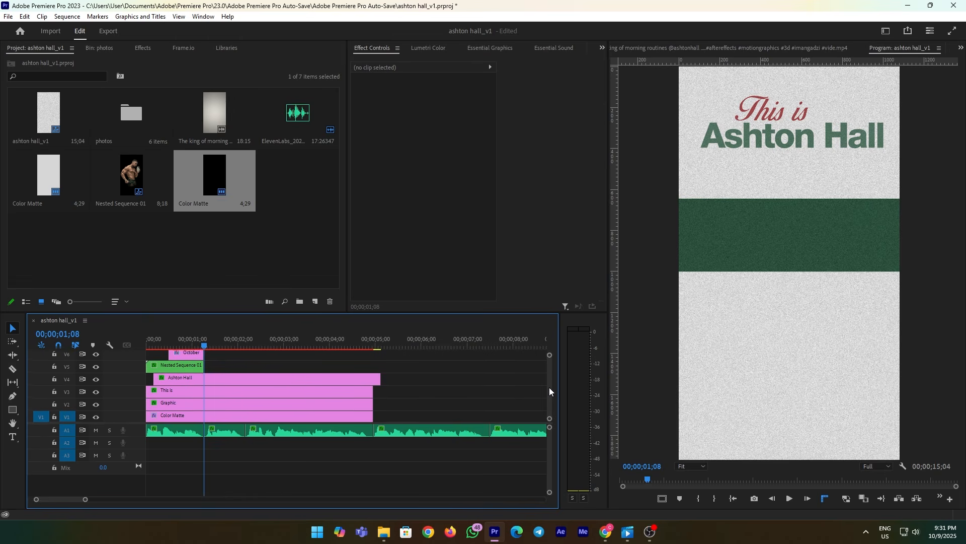
{"action": "key", "text": "c"}
{"action": "left_click", "coordinate": [208, 377]}
{"action": "left_click", "coordinate": [208, 389]}
{"action": "left_click", "coordinate": [208, 401]}
{"action": "left_click", "coordinate": [209, 414]}
{"action": "key", "text": "v"}
{"action": "left_click_drag", "start_coordinate": [241, 365], "coordinate": [284, 407]}
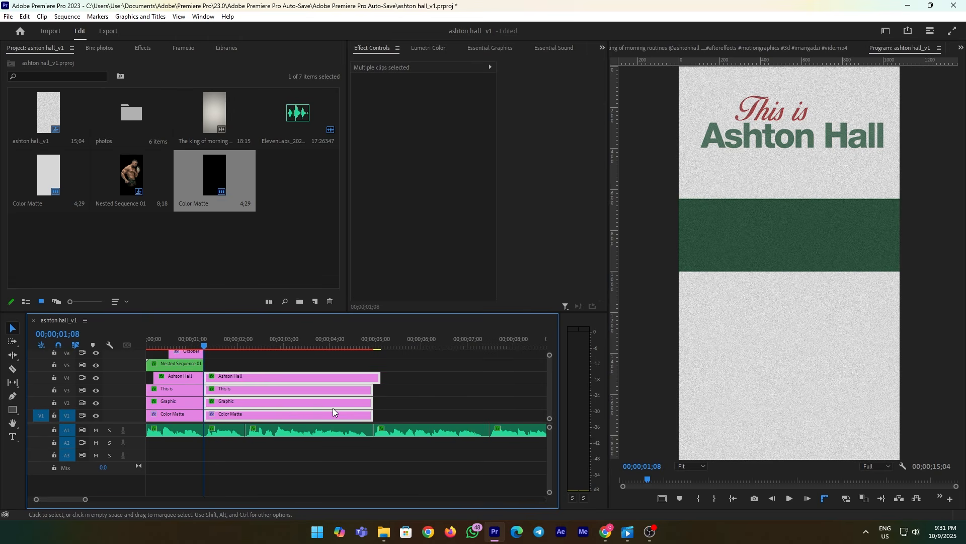
{"action": "key", "text": "Delete"}
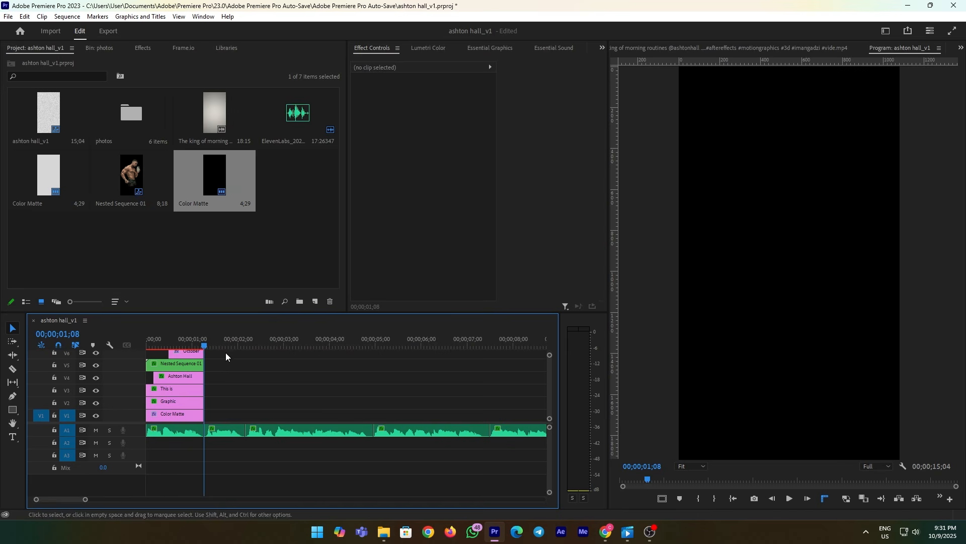
Extend the grainy Color Matte clip on V1 beyond the cut to about 00;00;03;23.
{"action": "left_click_drag", "start_coordinate": [204, 346], "coordinate": [107, 352]}
{"action": "key", "text": "space"}
{"action": "left_click_drag", "start_coordinate": [202, 414], "coordinate": [319, 418]}
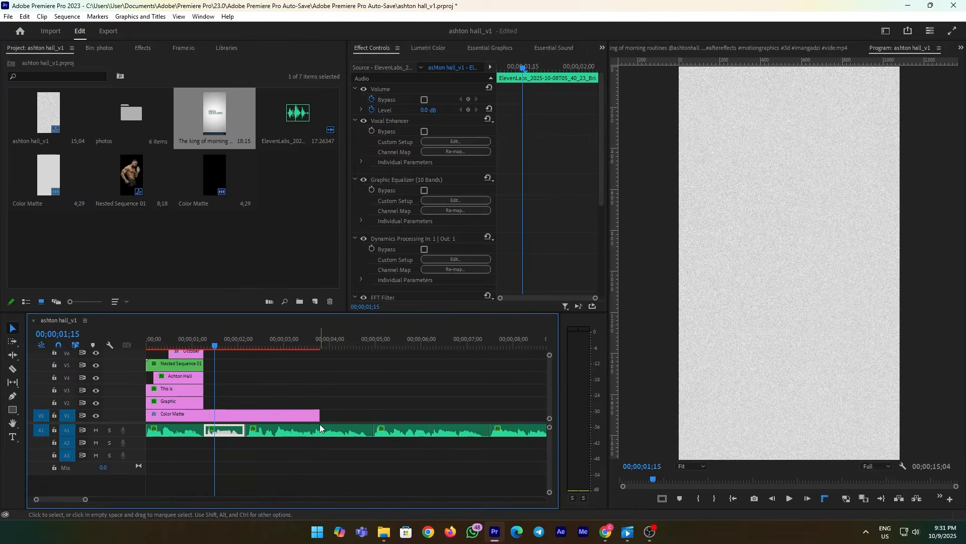
Play the part of the voice-over following the 00;00;01;08 cut to check its timing.
{"action": "left_click", "coordinate": [248, 388]}
{"action": "left_click_drag", "start_coordinate": [204, 345], "coordinate": [210, 345]}
{"action": "left_click", "coordinate": [237, 381]}
{"action": "left_click", "coordinate": [210, 343]}
{"action": "left_click", "coordinate": [231, 381]}
{"action": "key", "text": "space"}
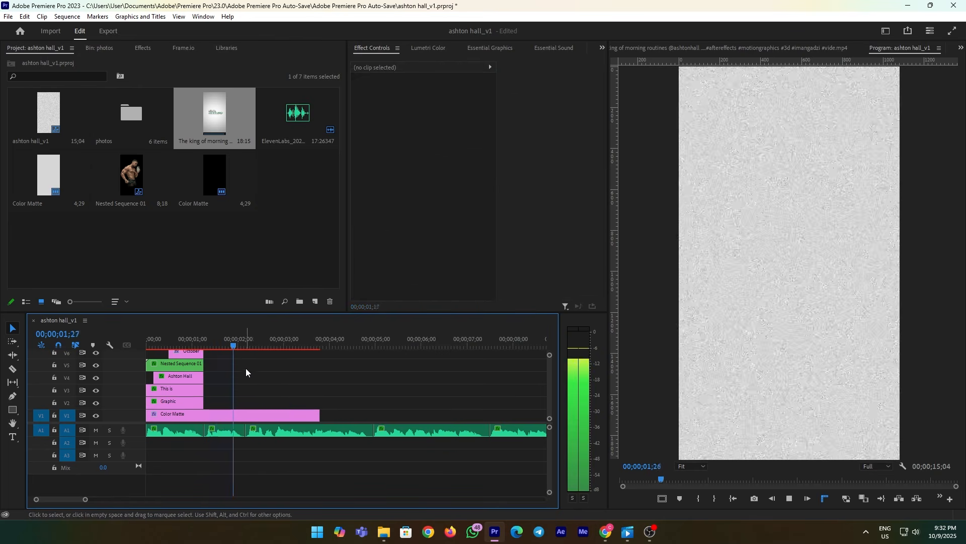
{"action": "left_click_drag", "start_coordinate": [233, 341], "coordinate": [210, 348]}
{"action": "left_click", "coordinate": [229, 384]}
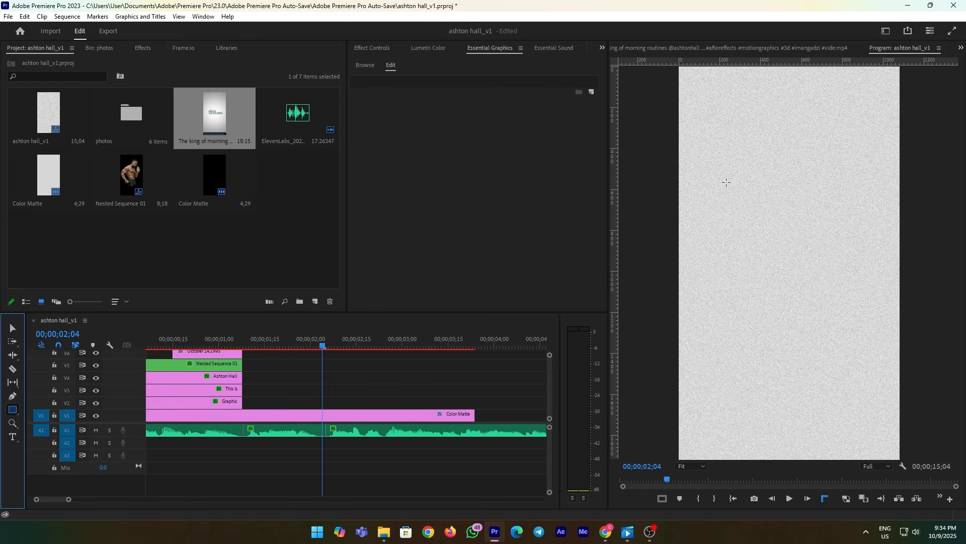
Draw a green square of about 679 by 679, start its V2 clip at 00;00;01;08 and center it in the frame.
{"action": "left_click_drag", "start_coordinate": [726, 182], "coordinate": [866, 298]}
{"action": "left_click_drag", "start_coordinate": [391, 401], "coordinate": [298, 402]}
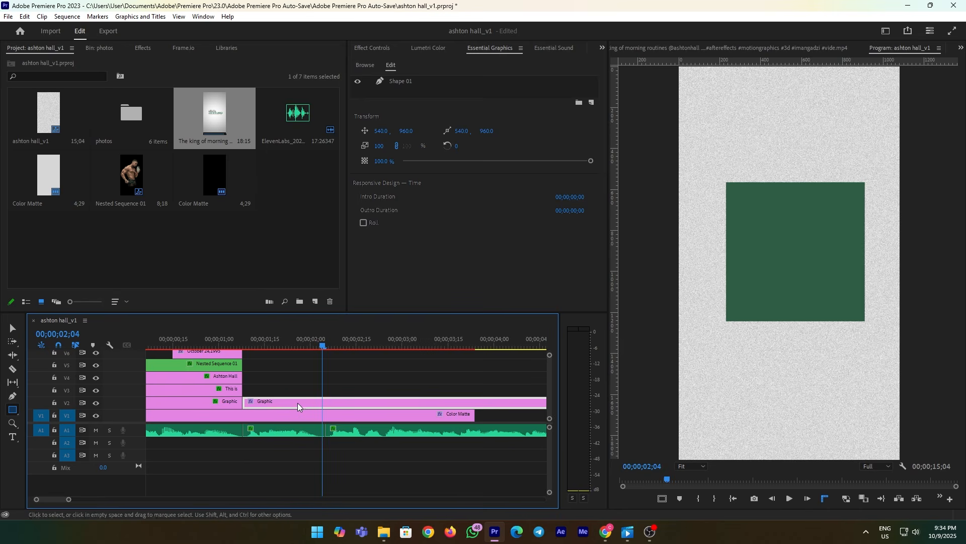
{"action": "left_click", "coordinate": [406, 81]}
{"action": "left_click", "coordinate": [399, 174]}
{"action": "left_click", "coordinate": [435, 172]}
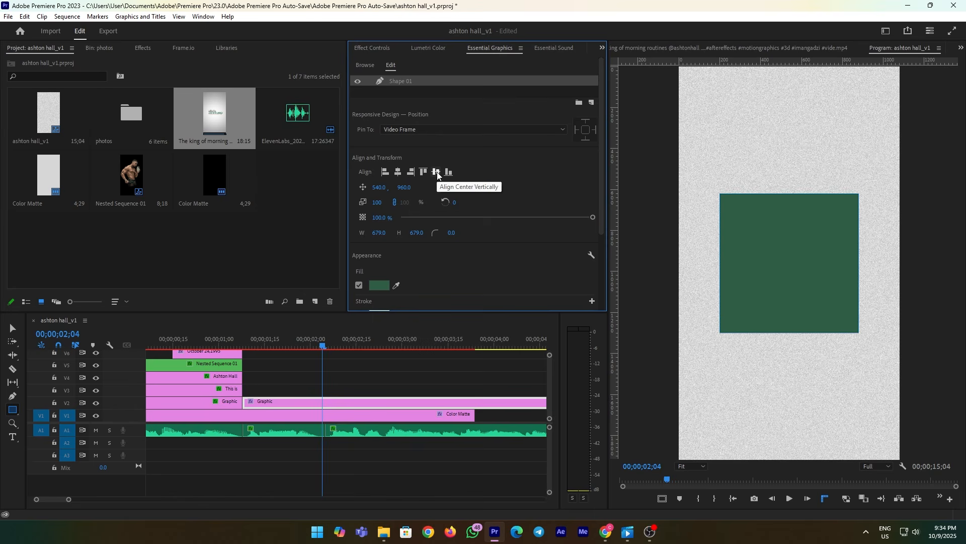
Copy the Noise effect from the first scene's Graphic clip and paste it onto the new square's clip.
{"action": "left_click", "coordinate": [232, 402]}
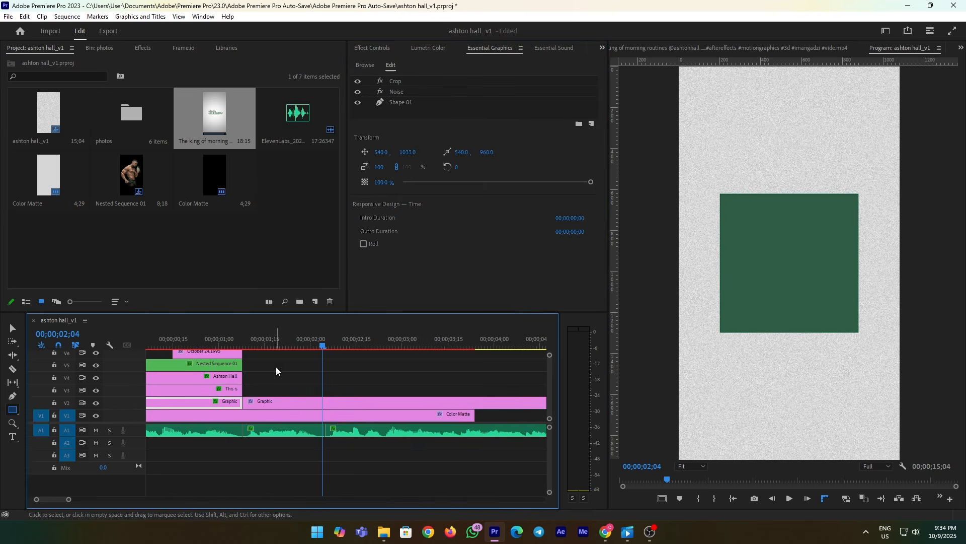
{"action": "left_click", "coordinate": [372, 48]}
{"action": "right_click", "coordinate": [405, 245]}
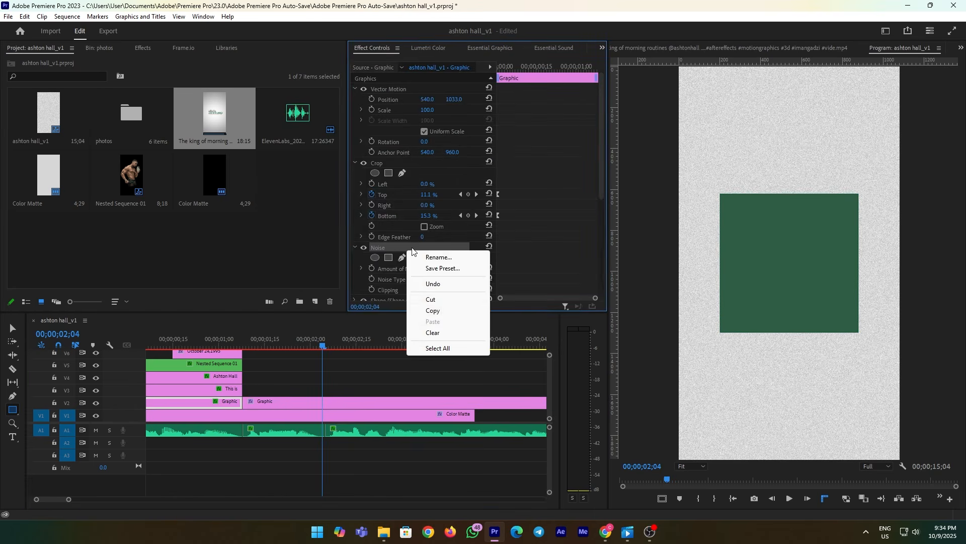
{"action": "left_click", "coordinate": [433, 309]}
{"action": "left_click", "coordinate": [343, 401]}
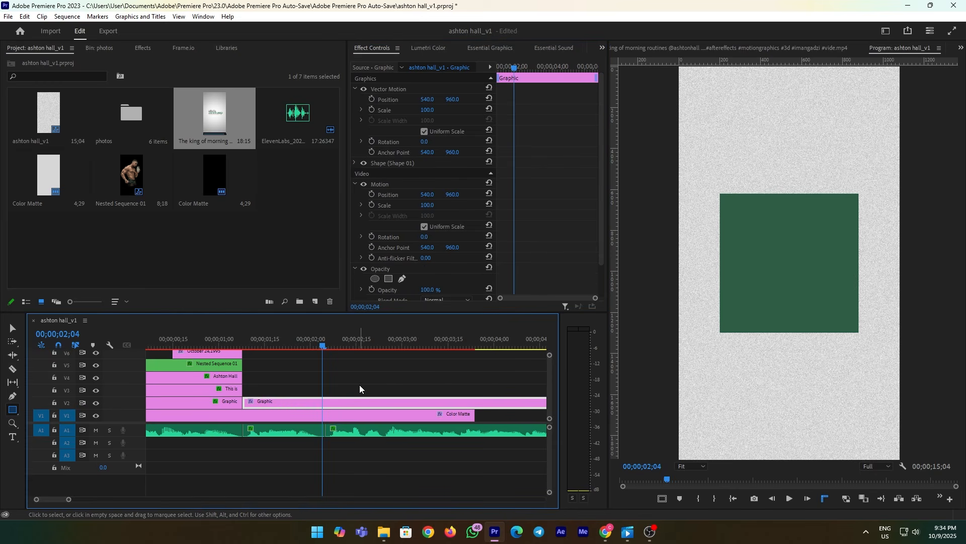
{"action": "key", "text": "ctrl+v"}
{"action": "left_click", "coordinate": [364, 388]}
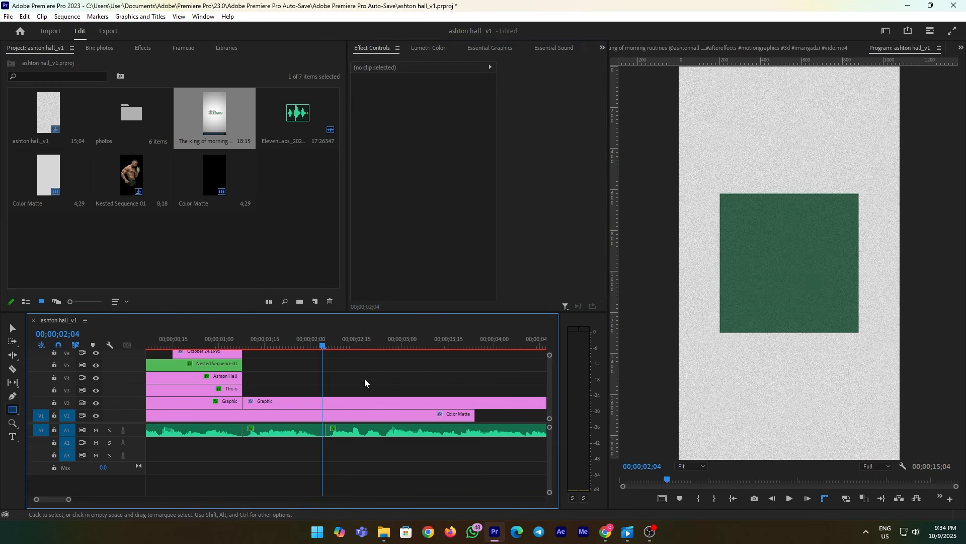
Set the green square clip's blend mode to Multiply.
{"action": "left_click", "coordinate": [329, 404]}
{"action": "scroll", "coordinate": [396, 274], "scroll_direction": "down", "scroll_amount": 5}
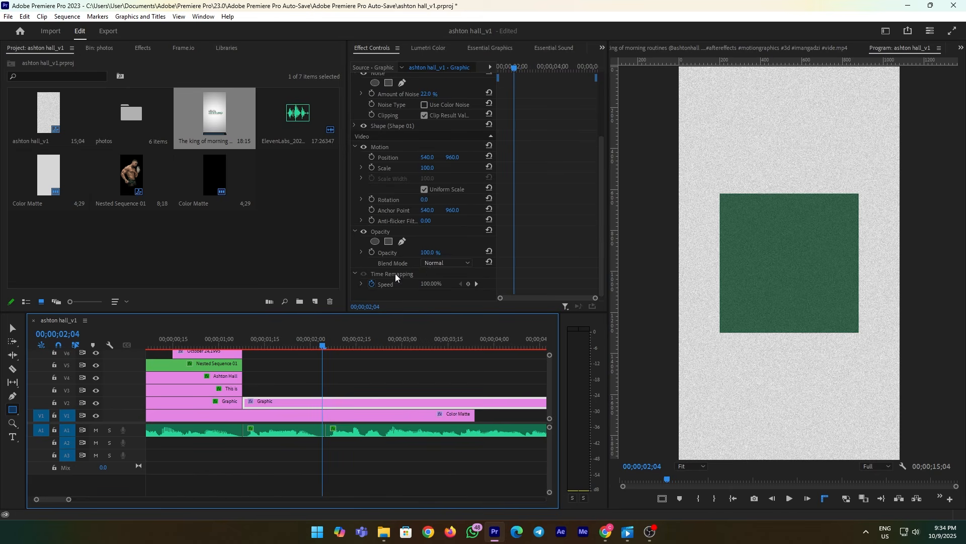
{"action": "left_click", "coordinate": [430, 264]}
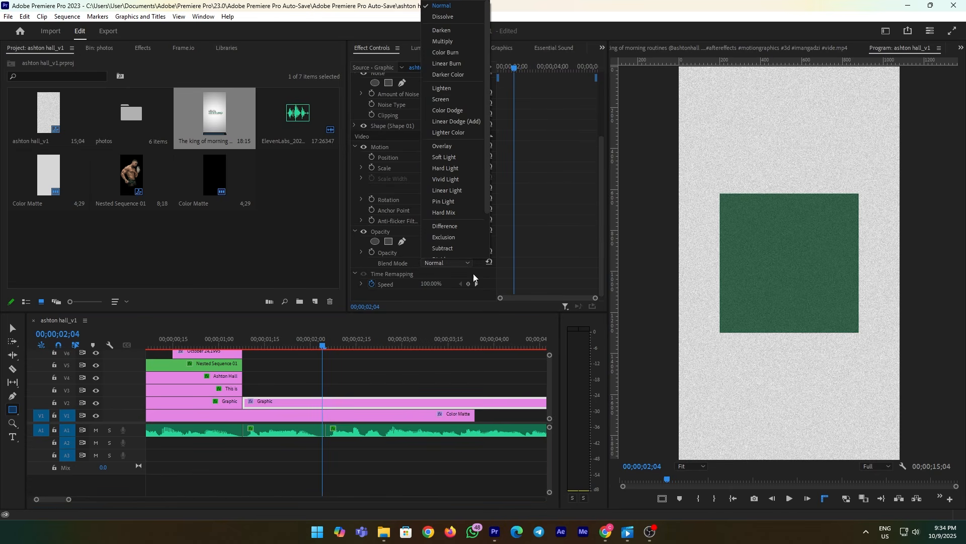
{"action": "left_click", "coordinate": [452, 41]}
Find the Crop effect and apply it to the green square's clip on V2, with the playhead at 00;00;01;08.
{"action": "left_click", "coordinate": [266, 347]}
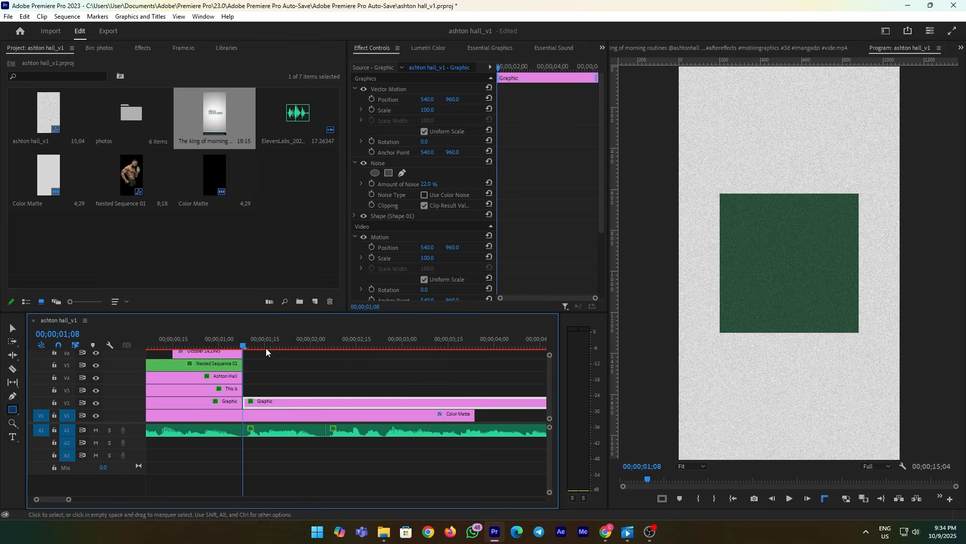
{"action": "left_click", "coordinate": [143, 48]}
{"action": "left_click", "coordinate": [10, 62]}
{"action": "type", "text": "crop"}
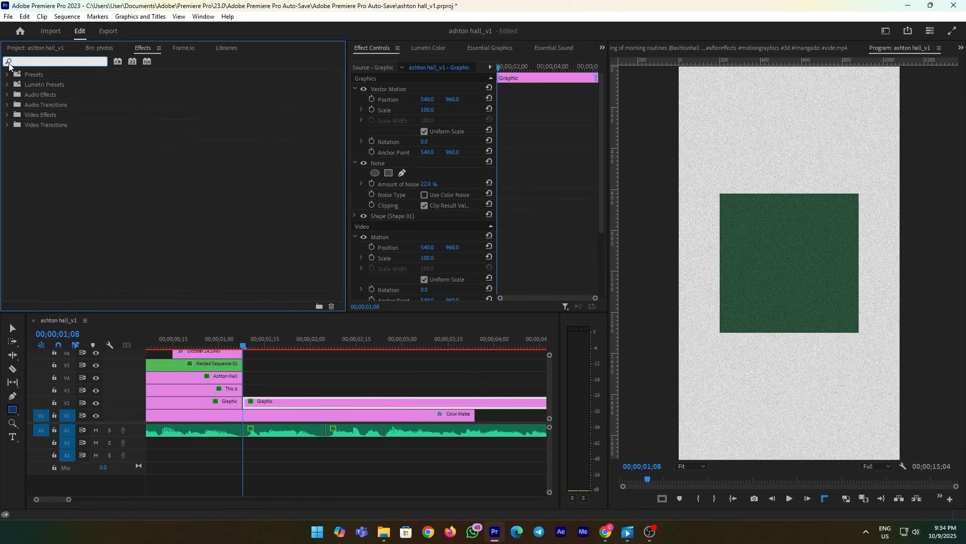
{"action": "left_click_drag", "start_coordinate": [39, 134], "coordinate": [255, 402]}
{"action": "scroll", "coordinate": [392, 229], "scroll_direction": "up", "scroll_amount": 2}
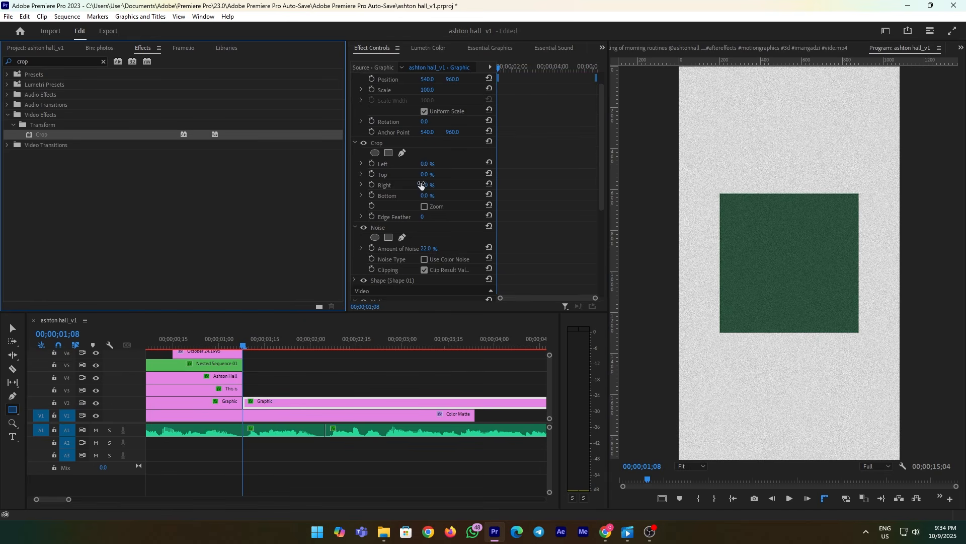
Start keyframes for the Left and Right crop at 00;00;01;08 and try a left crop of 47%.
{"action": "mouse_move", "coordinate": [426, 184]}
{"action": "left_mouse_down"}
{"action": "mouse_move", "coordinate": [439, 185]}
{"action": "mouse_move", "coordinate": [436, 200]}
{"action": "left_mouse_up"}
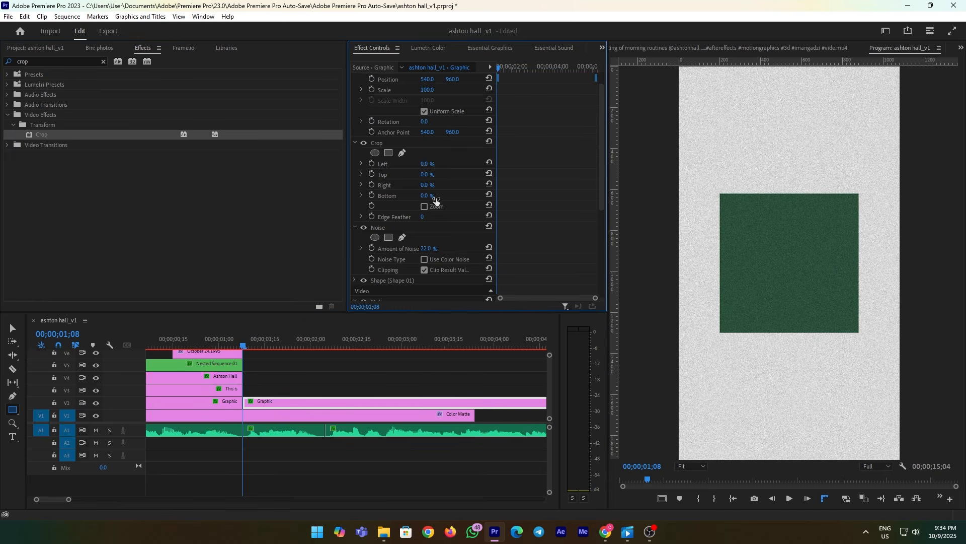
{"action": "left_click", "coordinate": [372, 184]}
{"action": "left_click", "coordinate": [373, 163]}
{"action": "left_click_drag", "start_coordinate": [423, 167], "coordinate": [447, 167]}
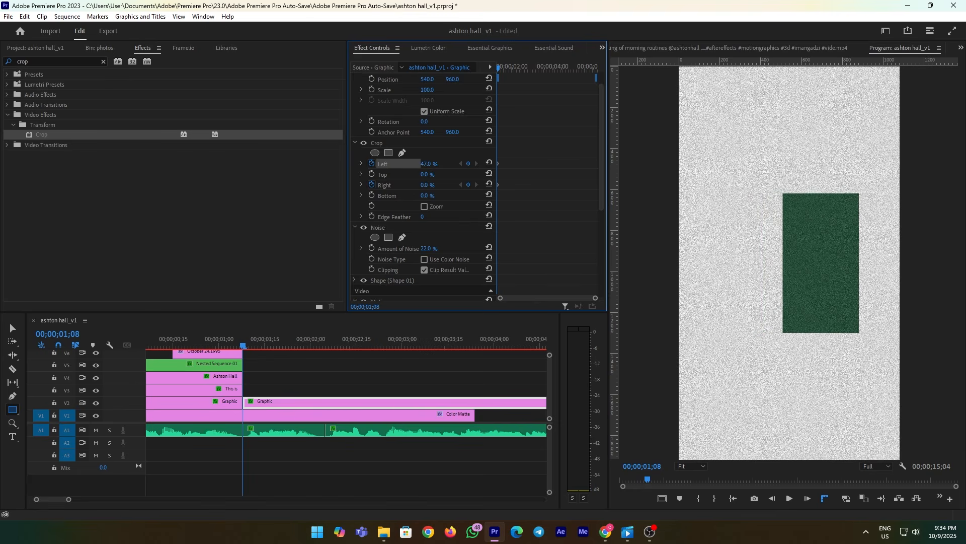
{"action": "key", "text": "ctrl+z"}
Show the safe margins, place a vertical guide at the frame's center, and set the Left and Right crop to 50%.
{"action": "left_click", "coordinate": [666, 498]}
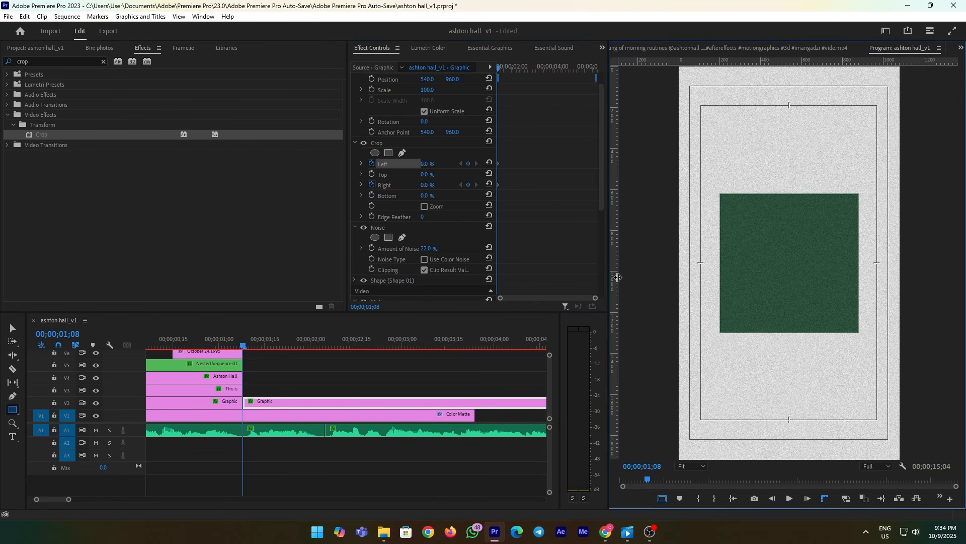
{"action": "left_click_drag", "start_coordinate": [618, 278], "coordinate": [790, 283]}
{"action": "left_click_drag", "start_coordinate": [424, 166], "coordinate": [449, 166]}
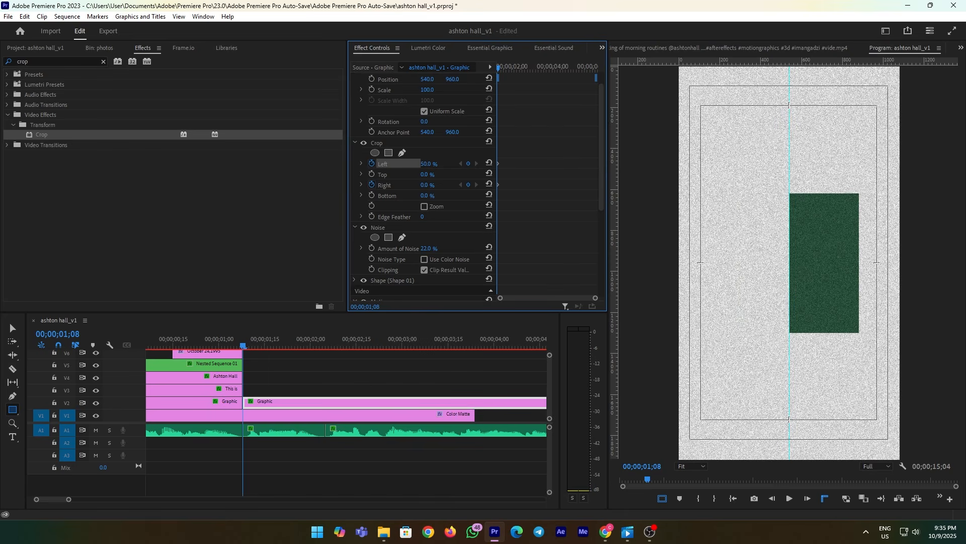
{"action": "left_click", "coordinate": [430, 184]}
{"action": "key", "text": "Return"}
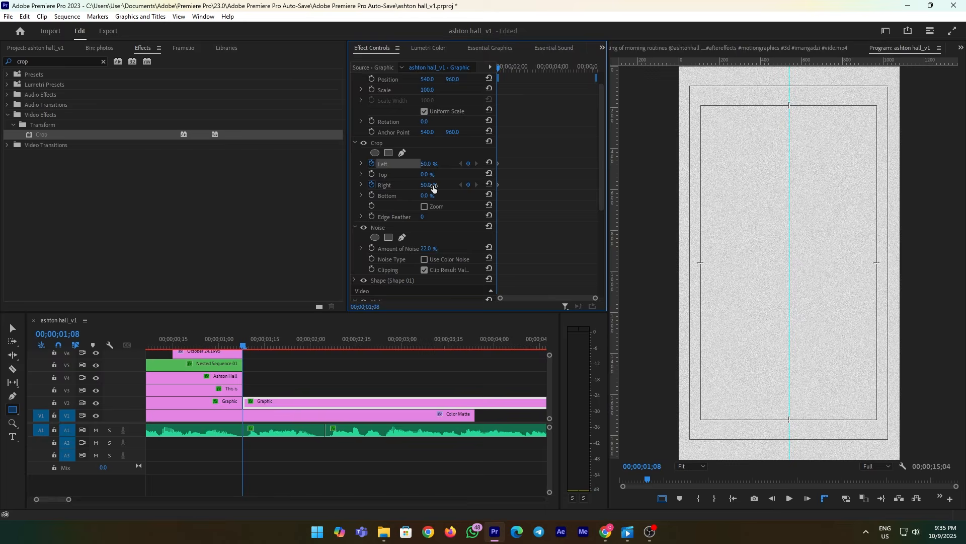
Remove the vertical guide and reset the Left and Right crop to 0% at 00;00;02;03.
{"action": "left_click_drag", "start_coordinate": [501, 68], "coordinate": [513, 68]}
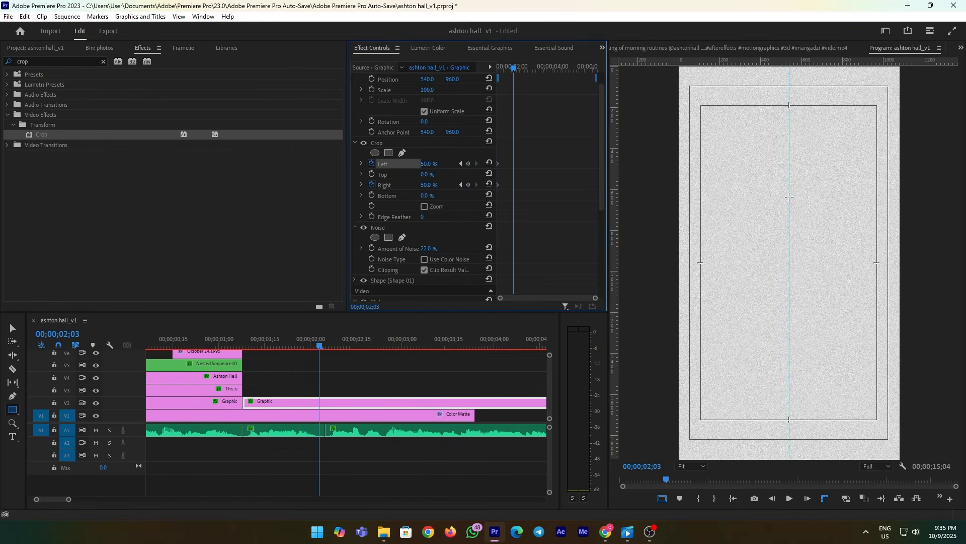
{"action": "key", "text": "v"}
{"action": "left_click", "coordinate": [791, 206]}
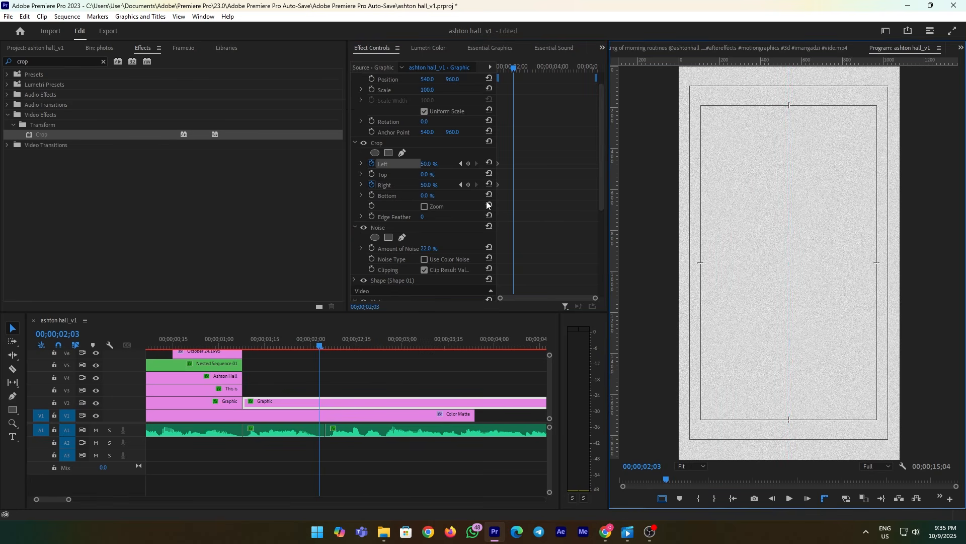
{"action": "left_click", "coordinate": [488, 184]}
{"action": "left_click", "coordinate": [489, 163]}
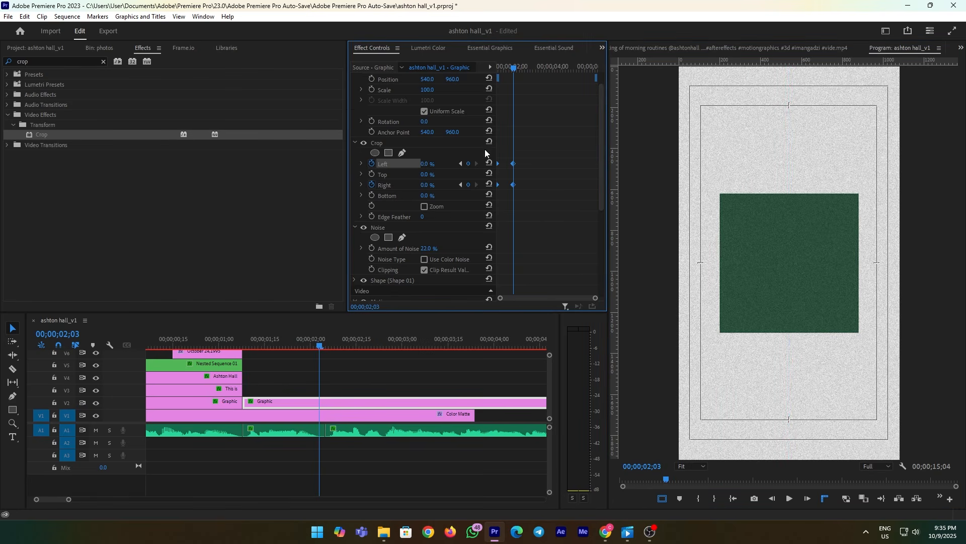
Apply easing to the Left and Right crop keyframes.
{"action": "right_click", "coordinate": [515, 186]}
{"action": "left_click", "coordinate": [564, 343]}
{"action": "right_click", "coordinate": [515, 185]}
{"action": "left_click", "coordinate": [544, 342]}
Reshape the velocity curves of the Right and Left crop so the square opens fast and slows gradually towards the end.
{"action": "left_click_drag", "start_coordinate": [596, 298], "coordinate": [585, 302]}
{"action": "left_click", "coordinate": [361, 186]}
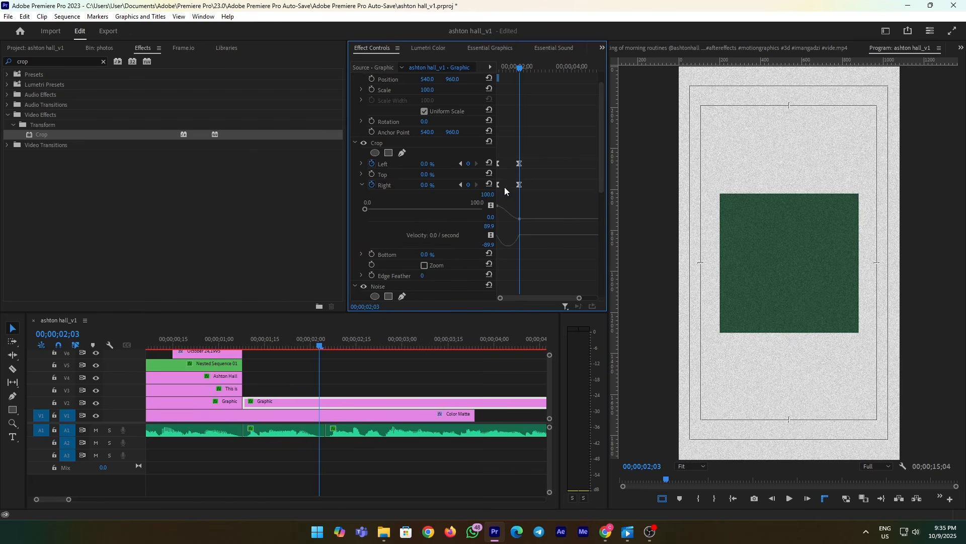
{"action": "left_click_drag", "start_coordinate": [514, 235], "coordinate": [471, 237]}
{"action": "left_click", "coordinate": [536, 254]}
{"action": "left_click", "coordinate": [363, 185]}
{"action": "left_click", "coordinate": [362, 163]}
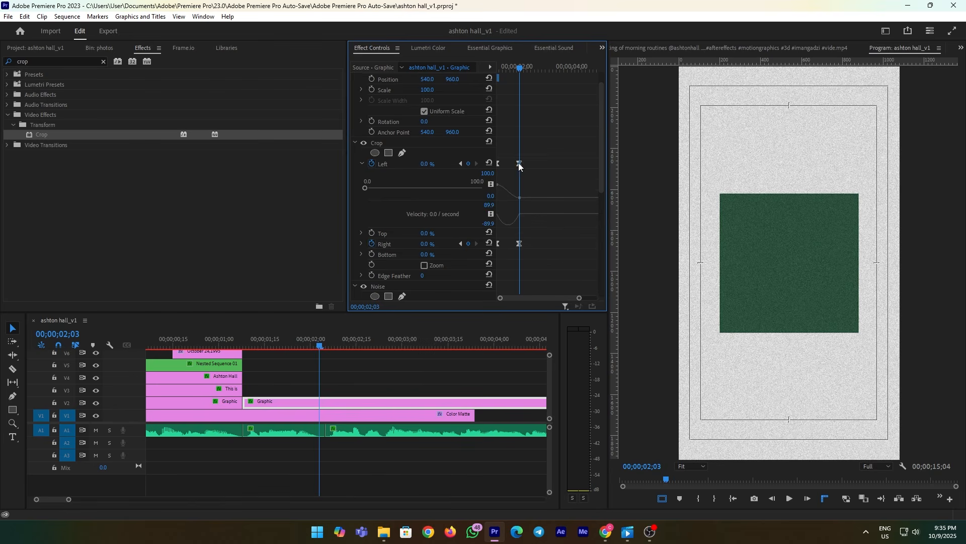
{"action": "left_click_drag", "start_coordinate": [515, 213], "coordinate": [477, 215]}
{"action": "left_click", "coordinate": [544, 227]}
Lengthen the opening animation by moving the final Left and Right crop keyframes to just before the 4-second mark.
{"action": "mouse_move", "coordinate": [518, 74]}
{"action": "left_mouse_down"}
{"action": "mouse_move", "coordinate": [494, 86]}
{"action": "mouse_move", "coordinate": [515, 80]}
{"action": "left_mouse_up"}
{"action": "left_click_drag", "start_coordinate": [550, 259], "coordinate": [568, 171]}
{"action": "left_click", "coordinate": [546, 150]}
Play the square's opening animation several times from 00;00;01;08 to check its speed.
{"action": "left_click_drag", "start_coordinate": [514, 67], "coordinate": [476, 79]}
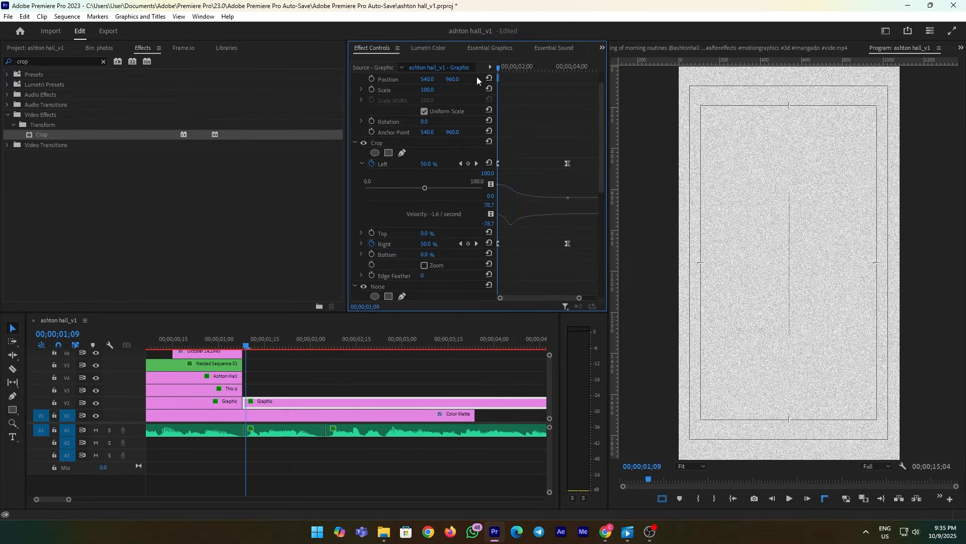
{"action": "key", "text": "space"}
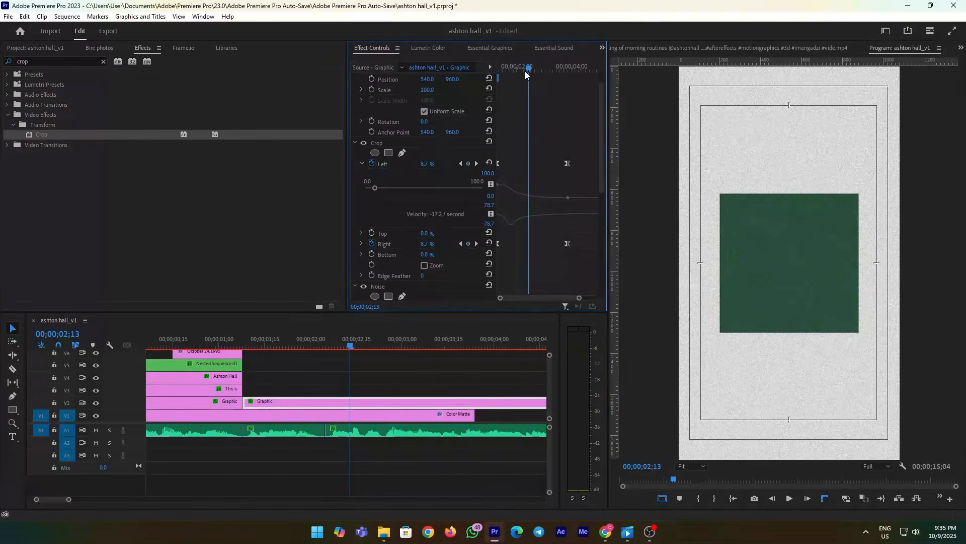
{"action": "left_click_drag", "start_coordinate": [524, 74], "coordinate": [478, 79]}
{"action": "key", "text": "space"}
{"action": "key", "text": "space"}
{"action": "left_click_drag", "start_coordinate": [524, 70], "coordinate": [478, 81]}
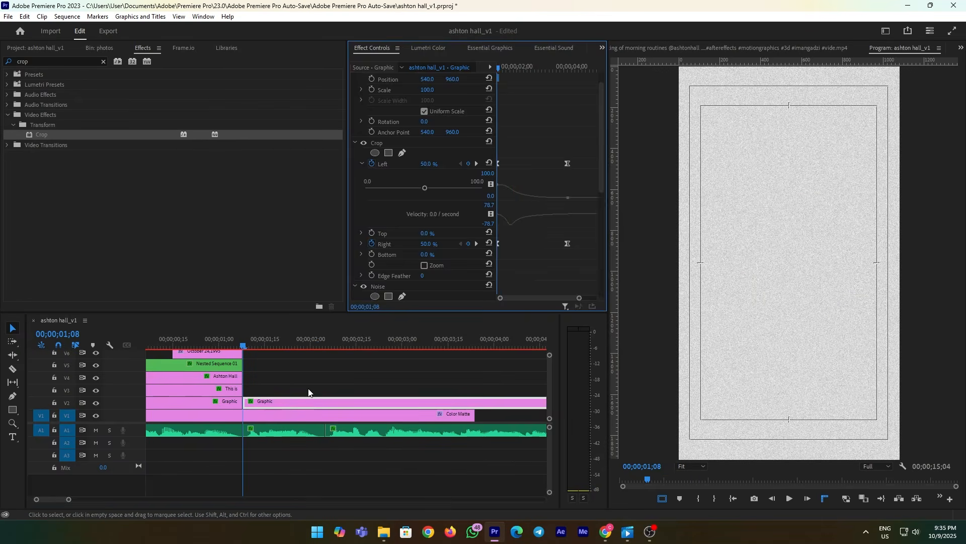
{"action": "left_click", "coordinate": [295, 382]}
{"action": "key", "text": "space"}
{"action": "left_click_drag", "start_coordinate": [306, 346], "coordinate": [249, 358]}
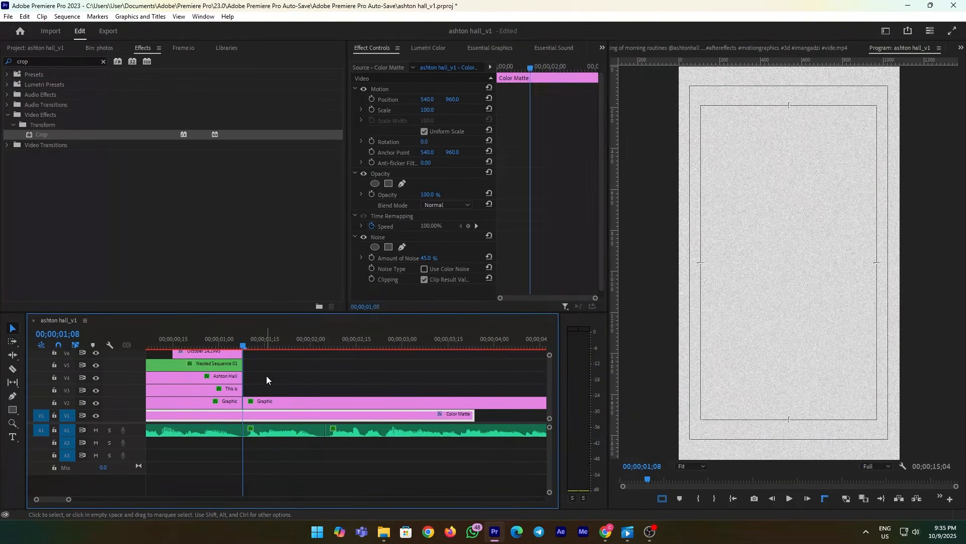
Place the Consistency_will_turn_your_dreams cutout from the photos bin on V3 at 00;00;01;08.
{"action": "left_click", "coordinate": [266, 375]}
{"action": "left_click", "coordinate": [36, 48]}
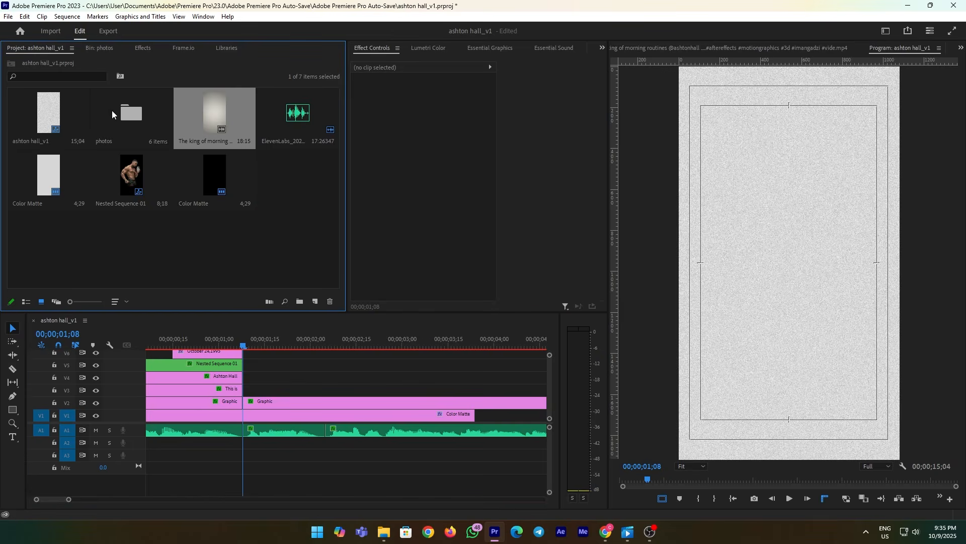
{"action": "double_click", "coordinate": [137, 117]}
{"action": "left_click", "coordinate": [50, 117]}
{"action": "left_click_drag", "start_coordinate": [50, 117], "coordinate": [261, 389]}
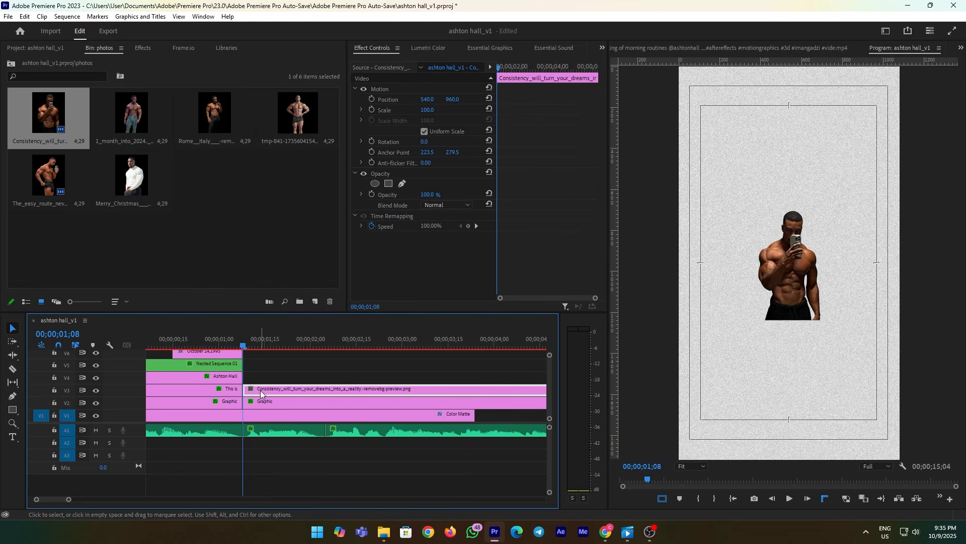
Preview the cutout over the opening square and scale the photo up to fill more of the frame.
{"action": "key", "text": "space"}
{"action": "key", "text": "space"}
{"action": "mouse_move", "coordinate": [428, 109]}
{"action": "left_mouse_down"}
{"action": "mouse_move", "coordinate": [447, 109]}
{"action": "mouse_move", "coordinate": [412, 101]}
{"action": "left_mouse_up"}
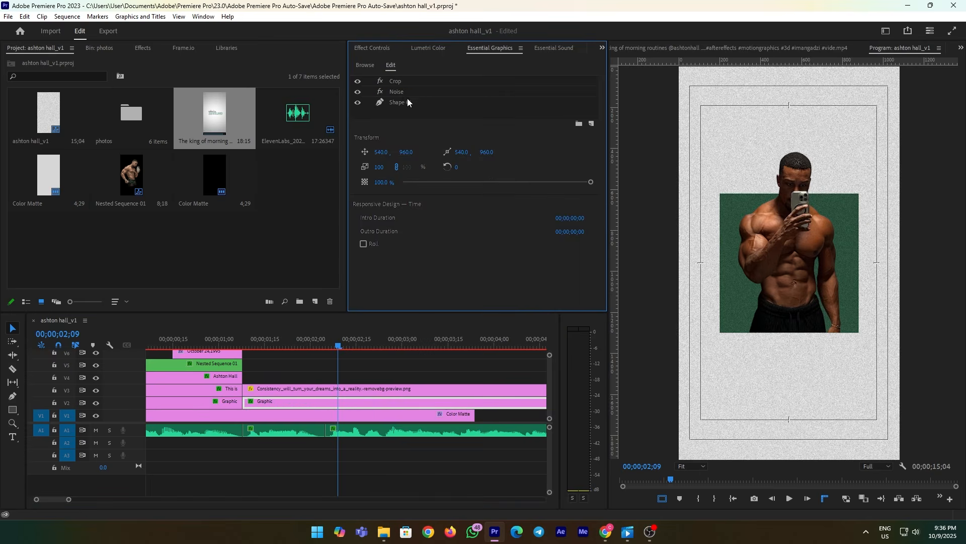
Set the green square shape's scale to 116 and vertical position to 907, and return to the clip start at 00;00;01;08.
{"action": "left_click", "coordinate": [405, 102]}
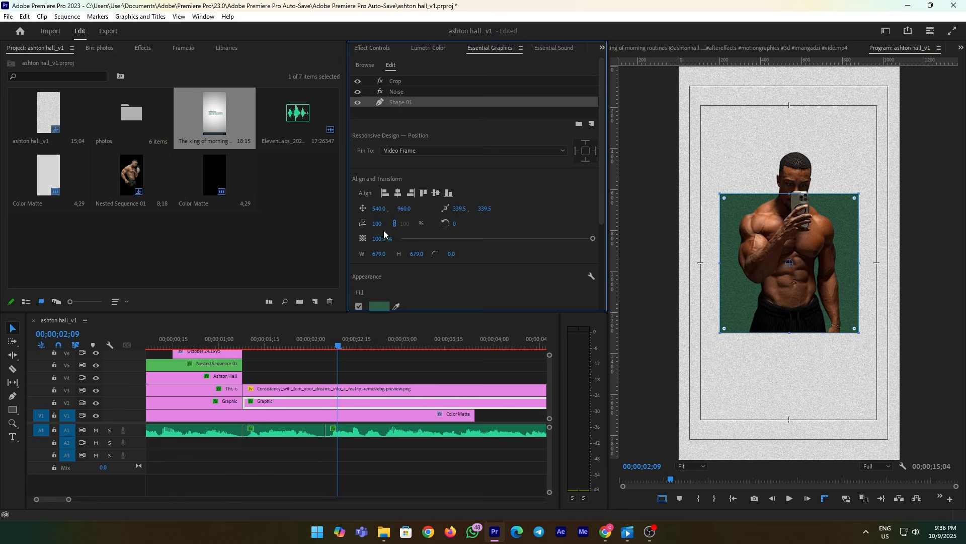
{"action": "left_click_drag", "start_coordinate": [380, 223], "coordinate": [385, 223]}
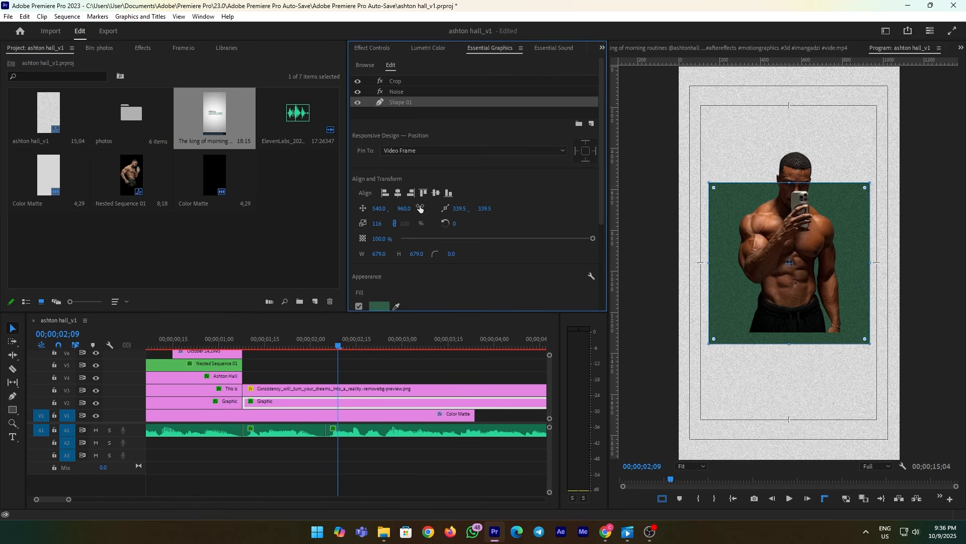
{"action": "left_click_drag", "start_coordinate": [403, 208], "coordinate": [377, 208]}
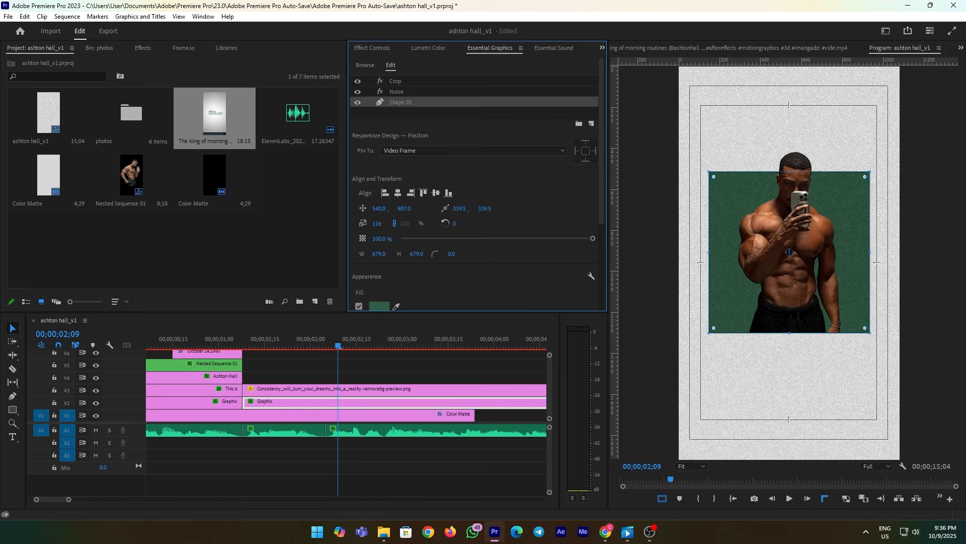
{"action": "key", "text": "Up"}
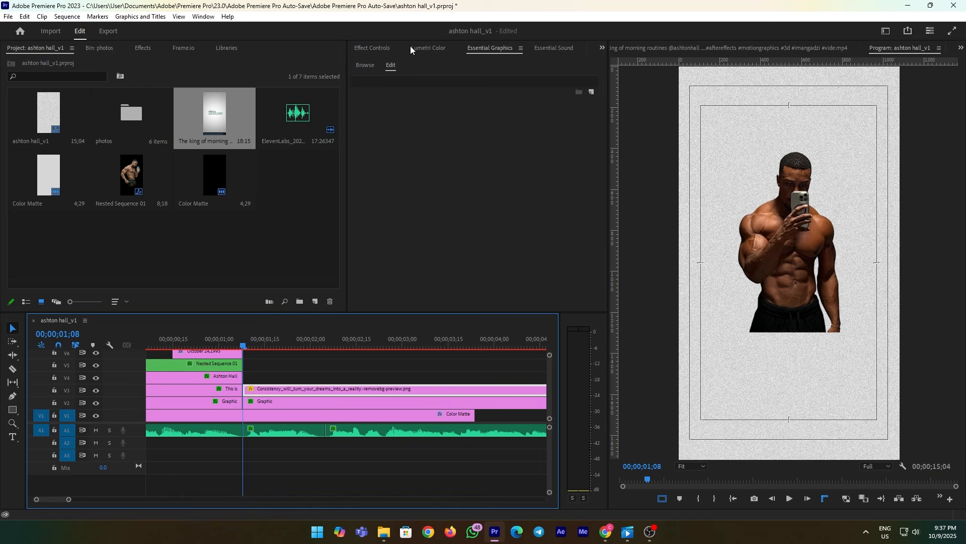
Search the effects for "slide up" and apply the Slide Up + preset to the cutout clip on V3.
{"action": "left_click", "coordinate": [143, 48]}
{"action": "left_click_drag", "start_coordinate": [54, 64], "coordinate": [3, 62]}
{"action": "type", "text": "trans"}
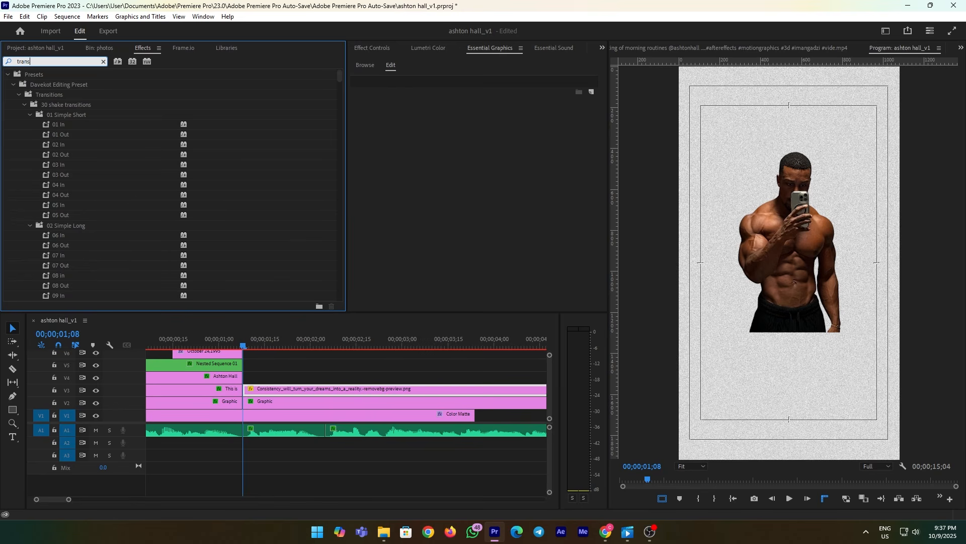
{"action": "key", "text": "BackSpace"}
{"action": "key", "text": "BackSpace"}
{"action": "key", "text": "BackSpace"}
{"action": "type", "text": "slid"}
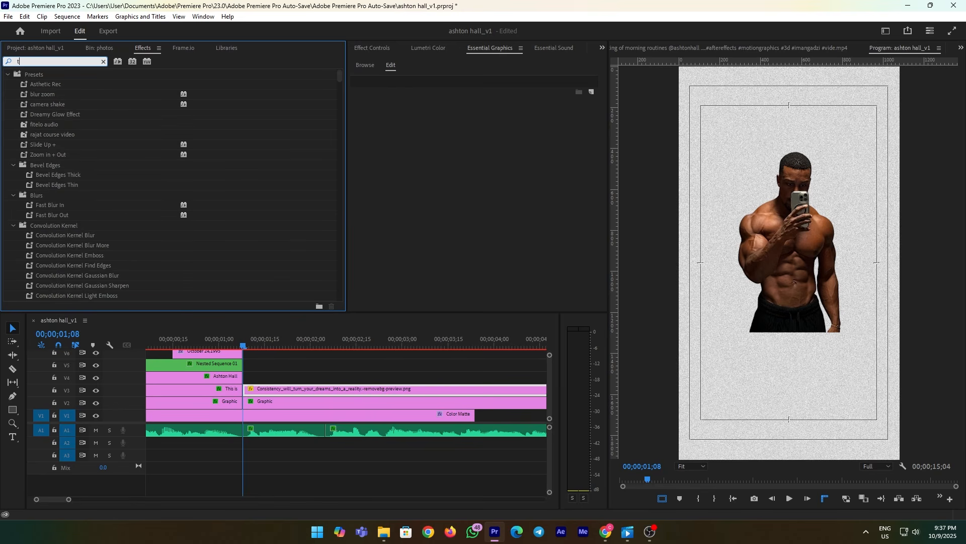
{"action": "type", "text": "e"}
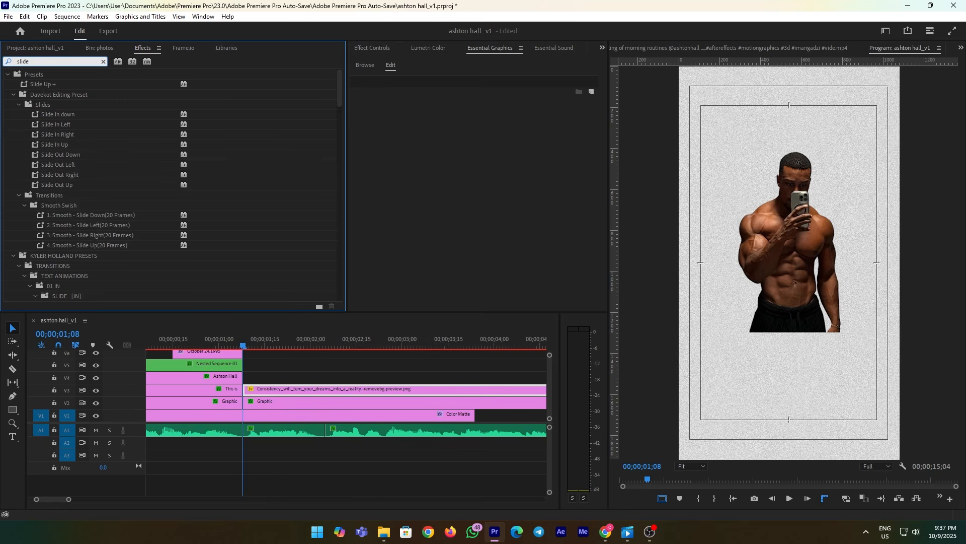
{"action": "type", "text": " up"}
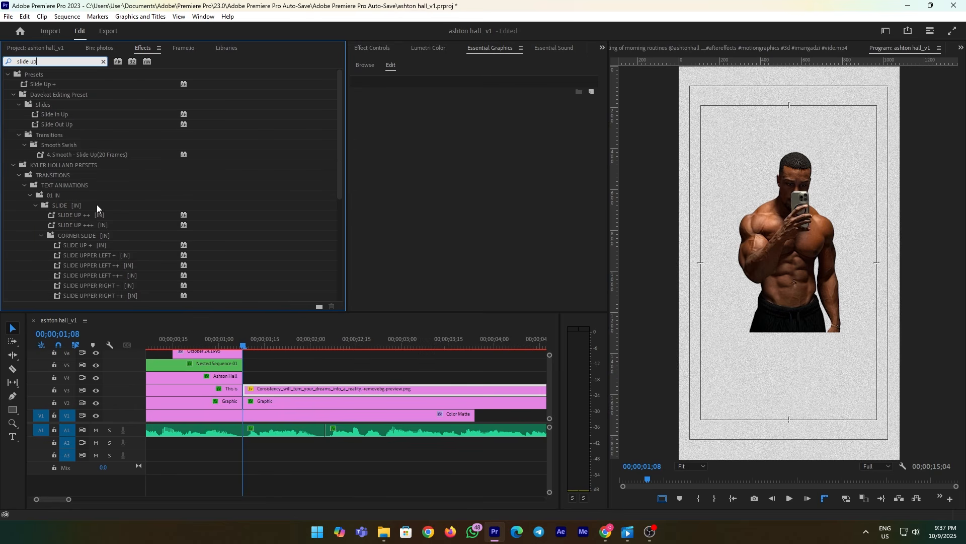
{"action": "left_click_drag", "start_coordinate": [50, 84], "coordinate": [273, 390]}
Move the first Opacity keyframe of the cutout's Slide Up + Transform effect to the clip start.
{"action": "left_click", "coordinate": [382, 48]}
{"action": "scroll", "coordinate": [537, 242], "scroll_direction": "down", "scroll_amount": 5}
{"action": "left_click_drag", "start_coordinate": [501, 297], "coordinate": [520, 298]}
{"action": "mouse_move", "coordinate": [500, 69]}
{"action": "left_mouse_down"}
{"action": "mouse_move", "coordinate": [518, 74]}
{"action": "mouse_move", "coordinate": [497, 81]}
{"action": "left_mouse_up"}
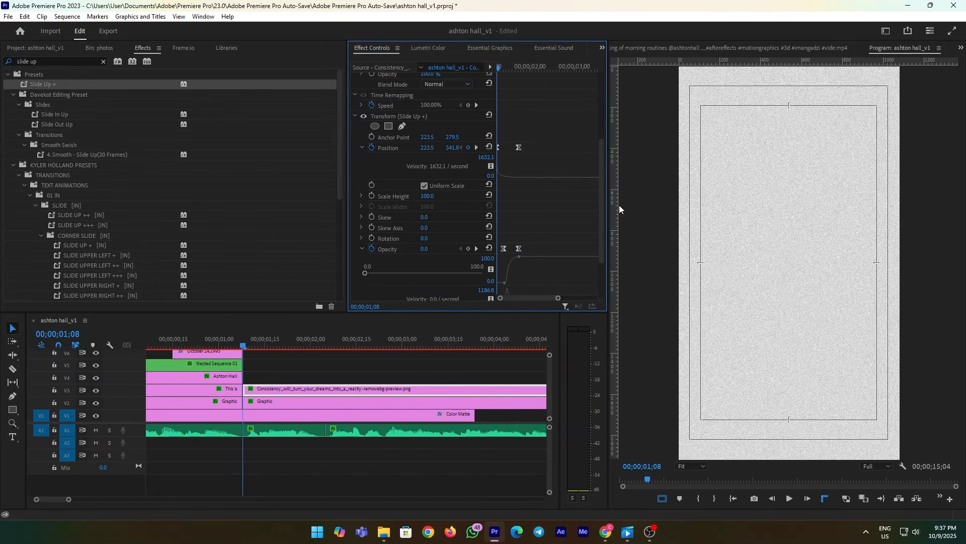
{"action": "left_click_drag", "start_coordinate": [602, 204], "coordinate": [614, 243]}
{"action": "scroll", "coordinate": [554, 226], "scroll_direction": "down", "scroll_amount": 5}
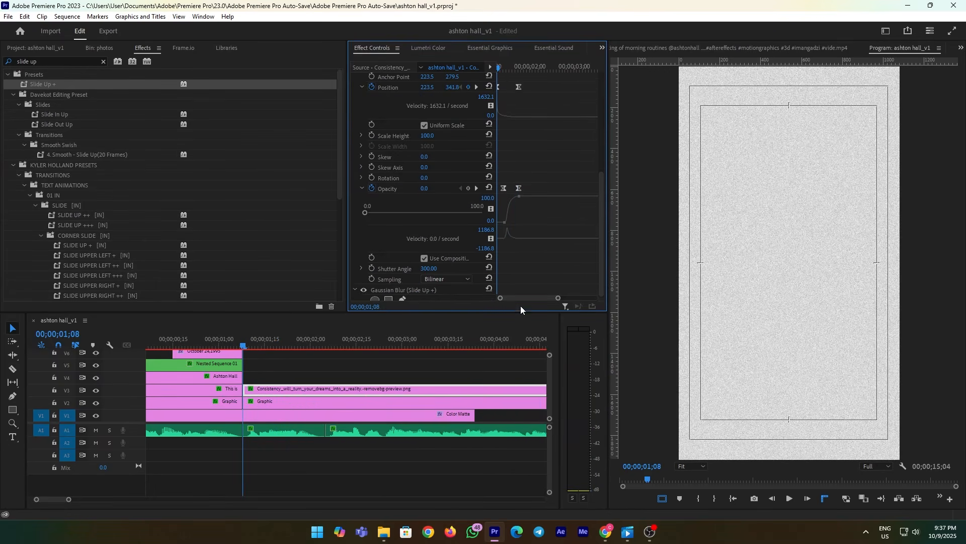
{"action": "left_click_drag", "start_coordinate": [510, 311], "coordinate": [509, 312]}
{"action": "mouse_move", "coordinate": [599, 219]}
{"action": "left_mouse_down"}
{"action": "mouse_move", "coordinate": [603, 270]}
{"action": "mouse_move", "coordinate": [602, 232]}
{"action": "left_mouse_up"}
{"action": "scroll", "coordinate": [533, 225], "scroll_direction": "up", "scroll_amount": 2}
{"action": "left_click_drag", "start_coordinate": [503, 233], "coordinate": [499, 231]}
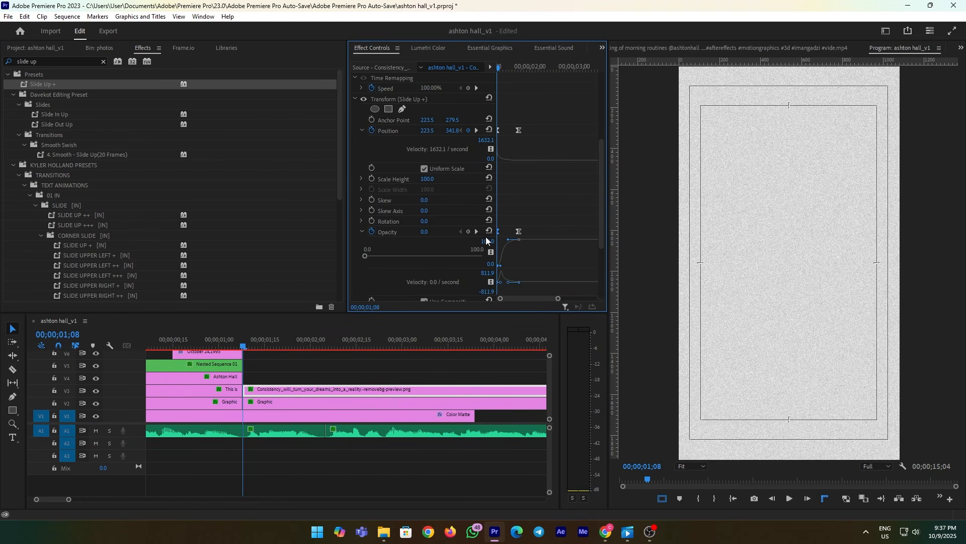
Remove the Opacity animation from the cutout's Transform effect and set its opacity to 100.
{"action": "mouse_move", "coordinate": [500, 72]}
{"action": "left_mouse_down"}
{"action": "mouse_move", "coordinate": [512, 68]}
{"action": "mouse_move", "coordinate": [488, 64]}
{"action": "left_mouse_up"}
{"action": "left_click", "coordinate": [371, 231]}
{"action": "left_click", "coordinate": [511, 274]}
{"action": "left_click_drag", "start_coordinate": [601, 200], "coordinate": [607, 236]}
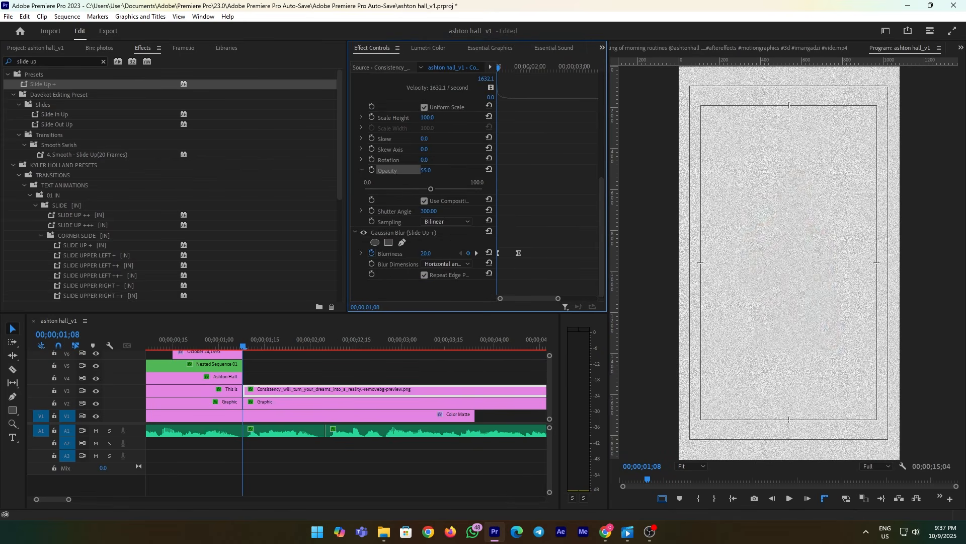
{"action": "left_click_drag", "start_coordinate": [409, 189], "coordinate": [483, 188]}
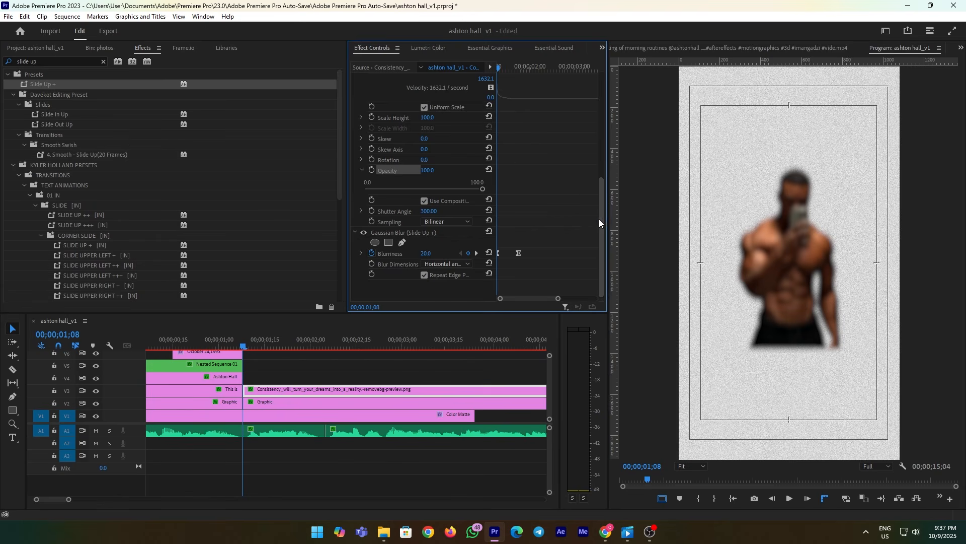
Set the cutout's starting Transform vertical position to 623.8 at 00;00;01;08 and play the slide.
{"action": "left_click_drag", "start_coordinate": [603, 220], "coordinate": [602, 182]}
{"action": "mouse_move", "coordinate": [452, 140]}
{"action": "left_mouse_down"}
{"action": "mouse_move", "coordinate": [468, 140]}
{"action": "mouse_move", "coordinate": [454, 141]}
{"action": "left_mouse_up"}
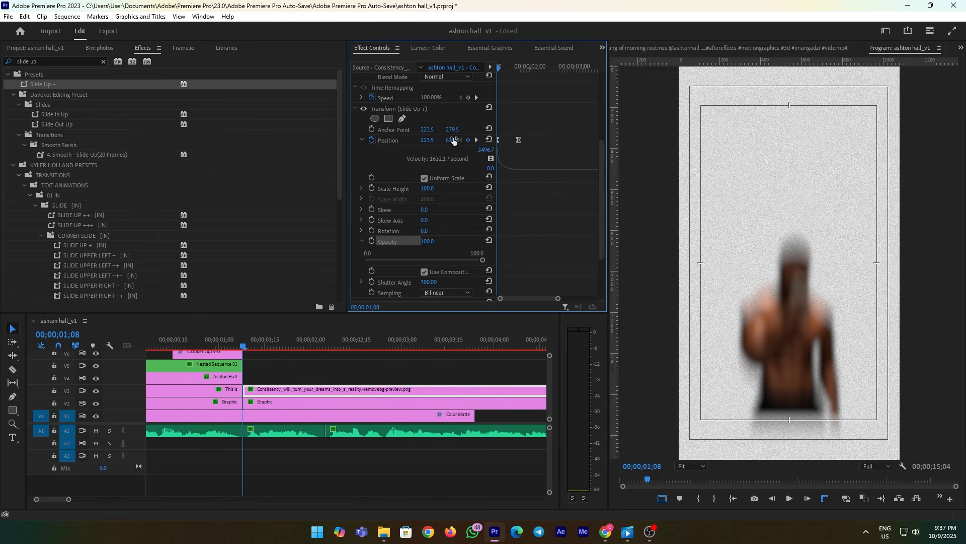
{"action": "mouse_move", "coordinate": [501, 72]}
{"action": "left_mouse_down"}
{"action": "mouse_move", "coordinate": [521, 73]}
{"action": "mouse_move", "coordinate": [489, 84]}
{"action": "left_mouse_up"}
{"action": "key", "text": "space"}
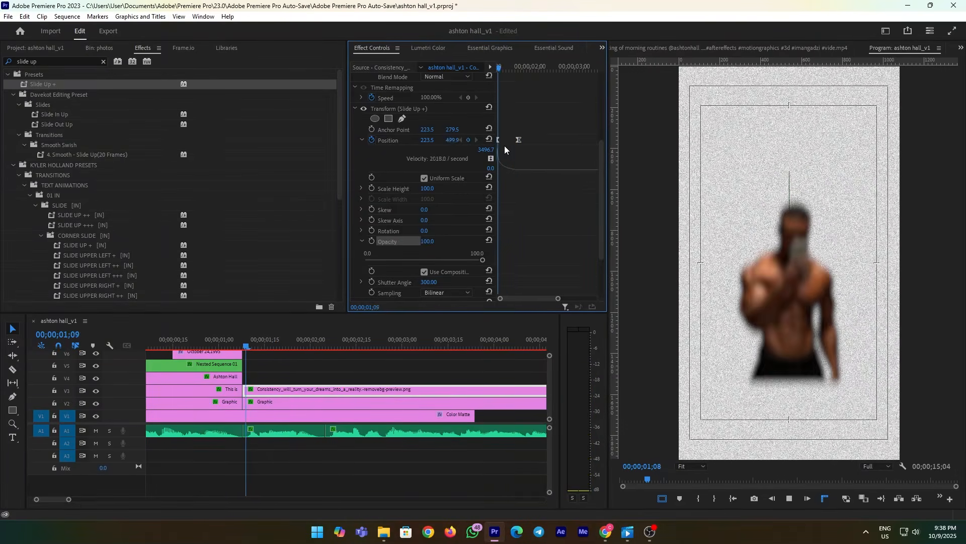
{"action": "key", "text": "space"}
Move the cutout's ending Position and Blurriness keyframes to about 00;00;01;29 and play the slower slide.
{"action": "left_click_drag", "start_coordinate": [518, 140], "coordinate": [528, 140]}
{"action": "left_click_drag", "start_coordinate": [600, 211], "coordinate": [598, 241]}
{"action": "scroll", "coordinate": [598, 241], "scroll_direction": "down", "scroll_amount": 1}
{"action": "left_click_drag", "start_coordinate": [519, 266], "coordinate": [528, 266]}
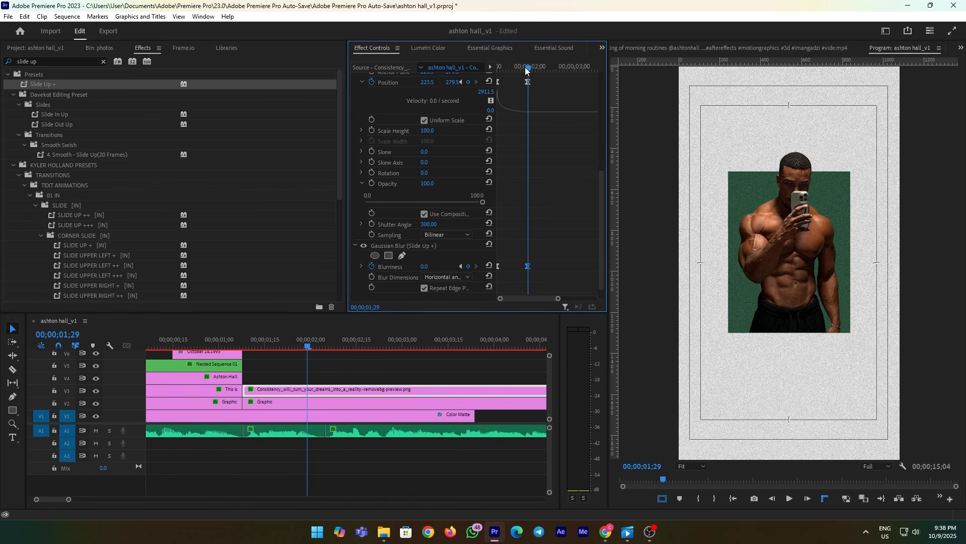
{"action": "left_click_drag", "start_coordinate": [526, 69], "coordinate": [488, 64]}
{"action": "key", "text": "space"}
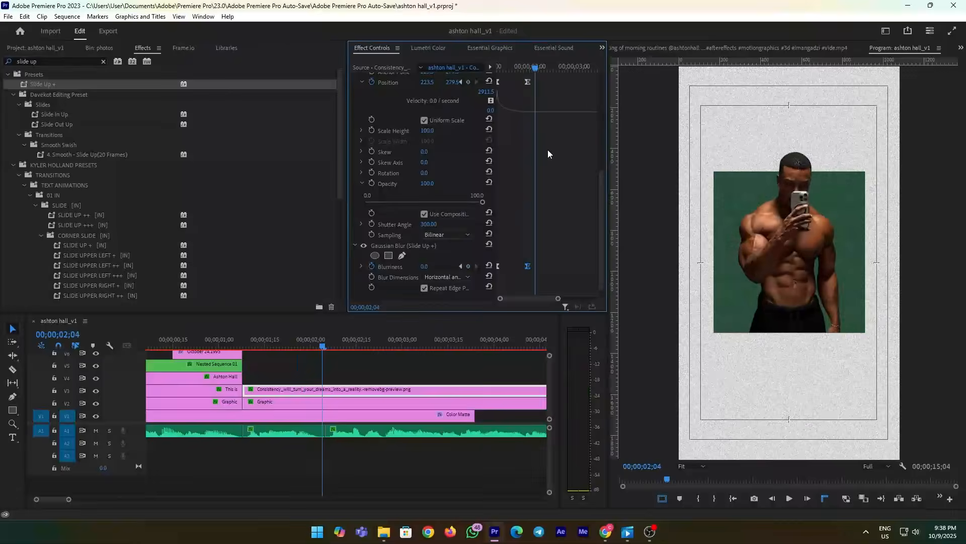
Shorten the cutout's blur by moving its ending Blurriness keyframe earlier, and replay the slide from 00;00;01;08.
{"action": "left_click_drag", "start_coordinate": [536, 70], "coordinate": [488, 63]}
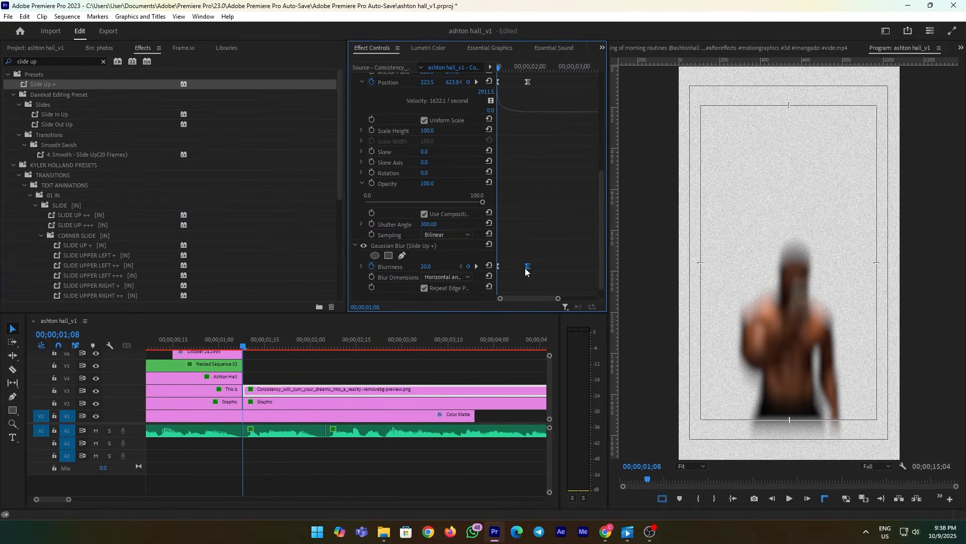
{"action": "key", "text": "space"}
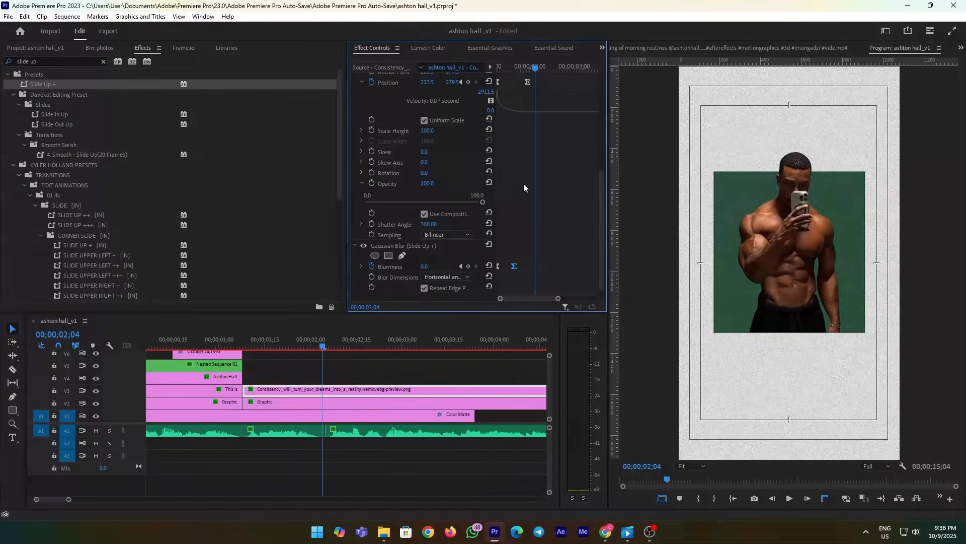
{"action": "left_click_drag", "start_coordinate": [535, 68], "coordinate": [496, 68]}
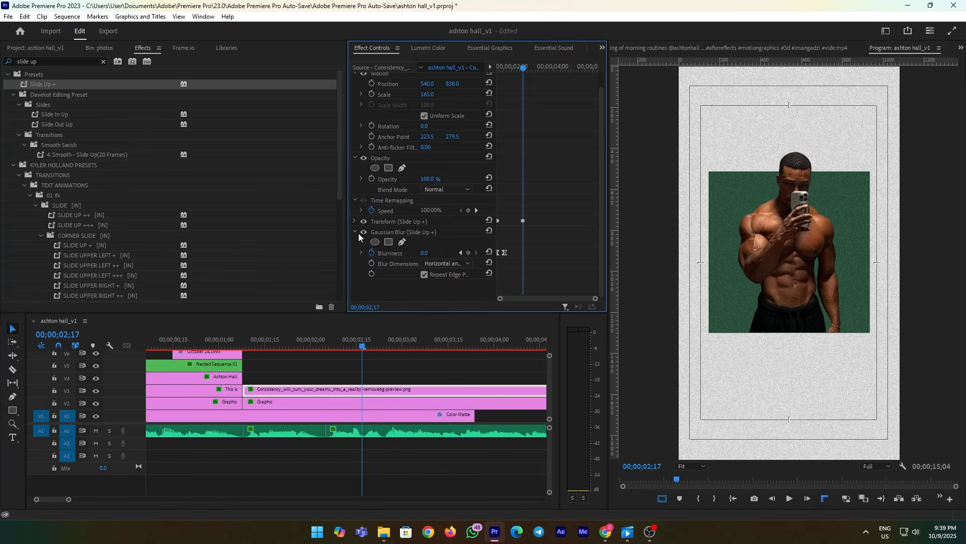
Add a rectangular opacity mask around the cutout with feather 0, aligning its lower edge with the green square's bottom.
{"action": "left_click", "coordinate": [355, 234]}
{"action": "left_click", "coordinate": [389, 184]}
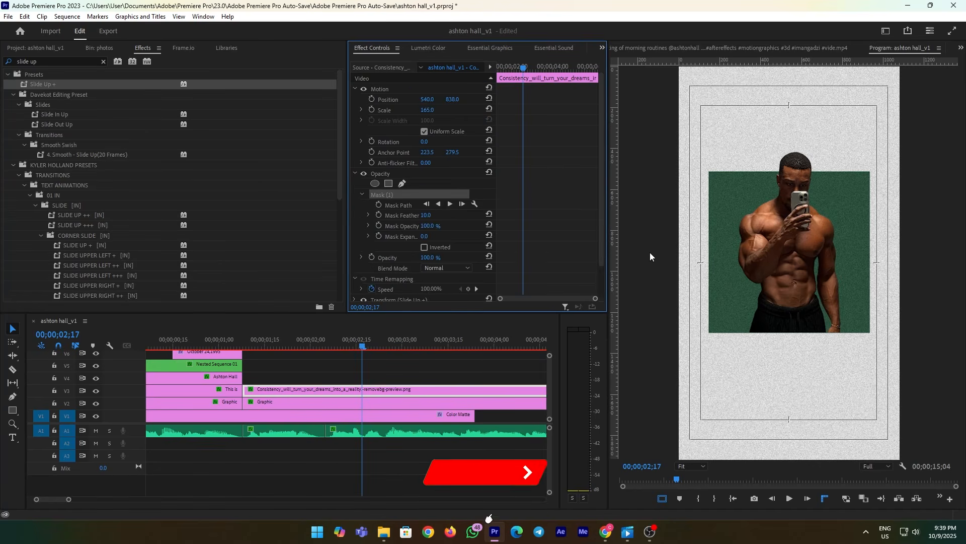
{"action": "left_click_drag", "start_coordinate": [812, 264], "coordinate": [879, 349]}
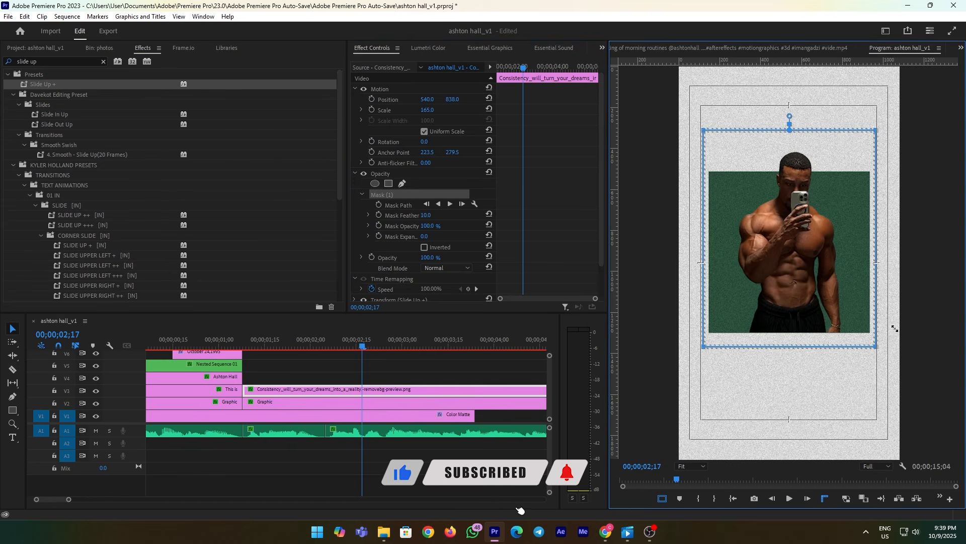
{"action": "left_click_drag", "start_coordinate": [425, 215], "coordinate": [402, 215]}
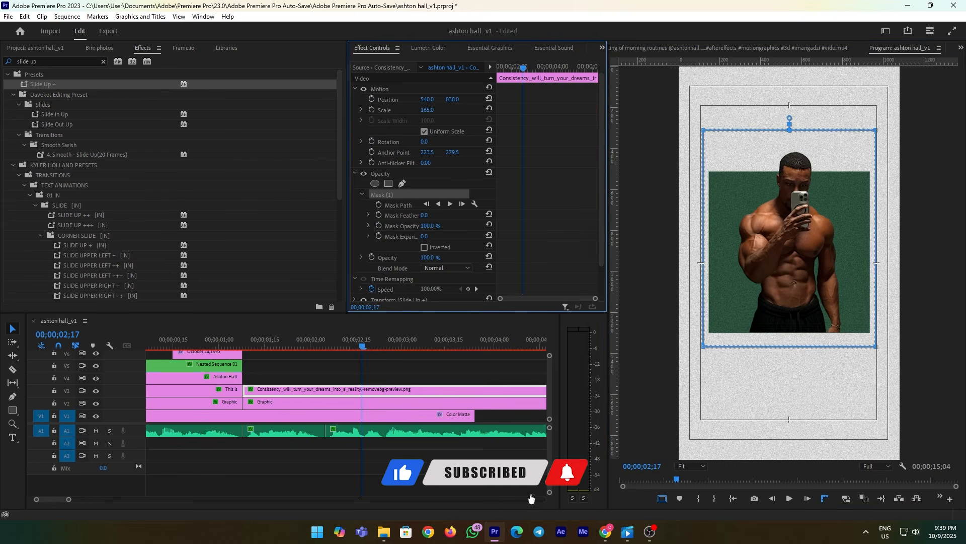
{"action": "left_click_drag", "start_coordinate": [850, 263], "coordinate": [837, 251]}
Check the cutout's mask during the slide at 00;00;01;21 and play the animation from the clip start.
{"action": "left_click_drag", "start_coordinate": [312, 348], "coordinate": [284, 355]}
{"action": "left_click", "coordinate": [334, 389]}
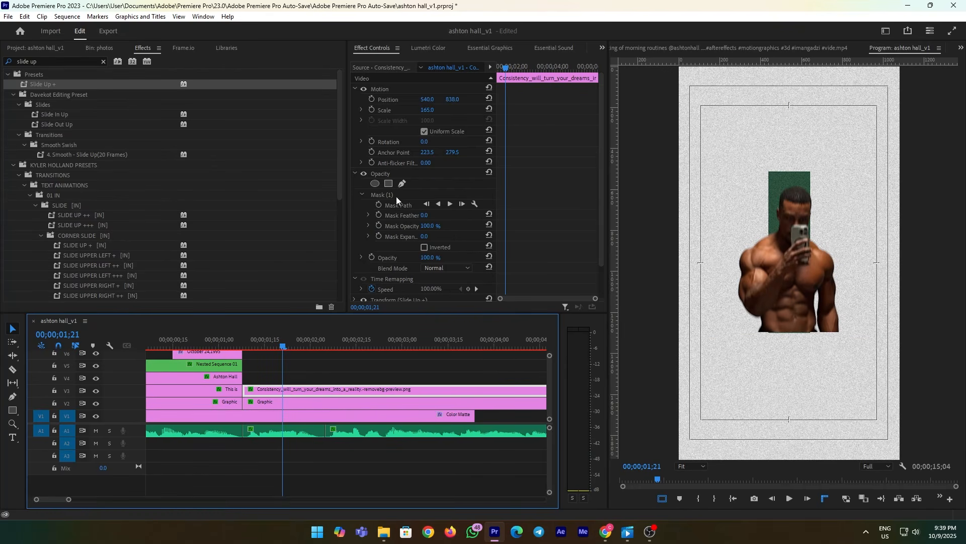
{"action": "left_click", "coordinate": [397, 197]}
{"action": "left_click", "coordinate": [331, 349]}
{"action": "left_click", "coordinate": [283, 346]}
{"action": "left_click", "coordinate": [287, 389]}
{"action": "left_click", "coordinate": [398, 195]}
{"action": "left_click", "coordinate": [272, 367]}
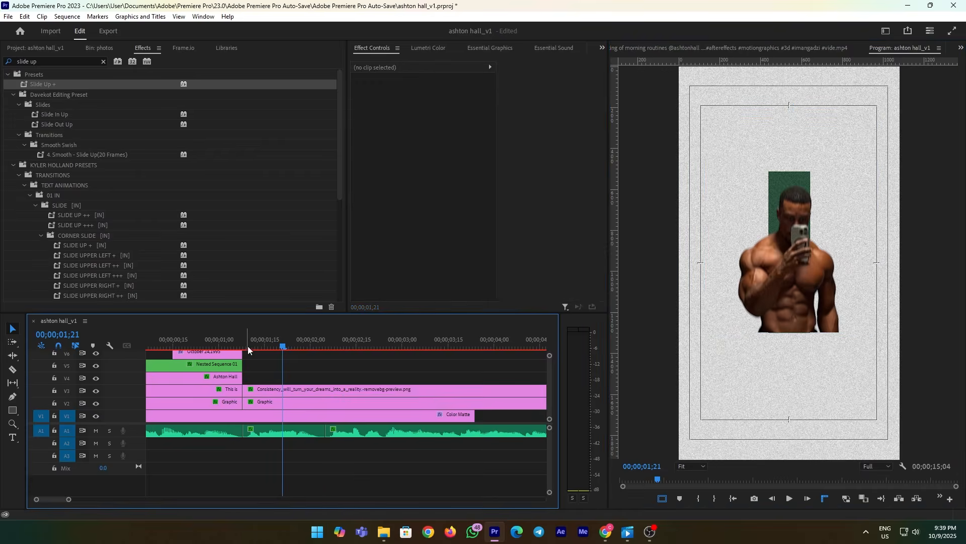
{"action": "left_click", "coordinate": [243, 342]}
{"action": "key", "text": "space"}
{"action": "left_click", "coordinate": [266, 346]}
{"action": "key", "text": "space"}
Move the ending Position keyframe of the cutout's Transform effect slightly further along to lengthen the slide.
{"action": "left_click_drag", "start_coordinate": [528, 216], "coordinate": [531, 216]}
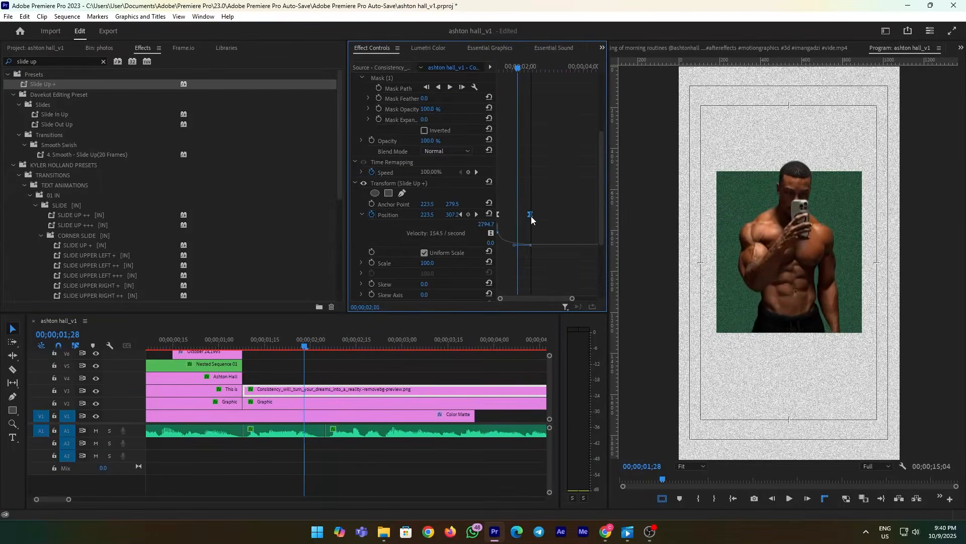
{"action": "scroll", "coordinate": [531, 217], "scroll_direction": "down", "scroll_amount": 1}
{"action": "left_click", "coordinate": [478, 174]}
{"action": "key", "text": "shift+Left"}
{"action": "key", "text": "shift+Left"}
{"action": "scroll", "coordinate": [540, 219], "scroll_direction": "down", "scroll_amount": 3}
Play the second scene several times from its start to check the masked cutout's slide timing.
{"action": "left_click", "coordinate": [246, 344]}
{"action": "key", "text": "space"}
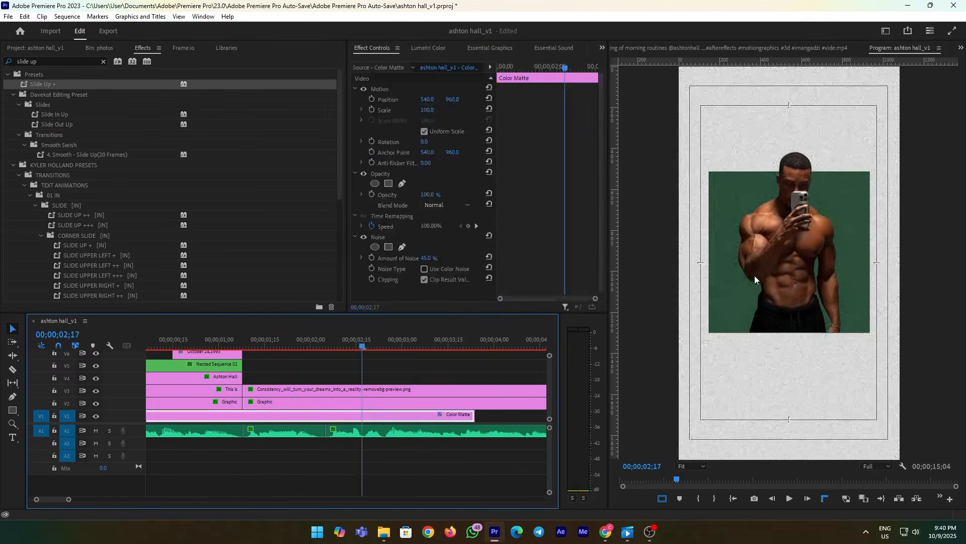
{"action": "key", "text": "Up"}
{"action": "key", "text": "Up"}
{"action": "key", "text": "space"}
{"action": "key", "text": "Up"}
{"action": "key", "text": "space"}
Retime the ending keyframe of the green square graphic's opening animation and preview it from the clip start.
{"action": "left_click", "coordinate": [269, 402]}
{"action": "key", "text": "space"}
{"action": "left_click_drag", "start_coordinate": [531, 184], "coordinate": [563, 183]}
{"action": "key", "text": "space"}
{"action": "left_click", "coordinate": [502, 69]}
{"action": "left_click_drag", "start_coordinate": [563, 263], "coordinate": [539, 263]}
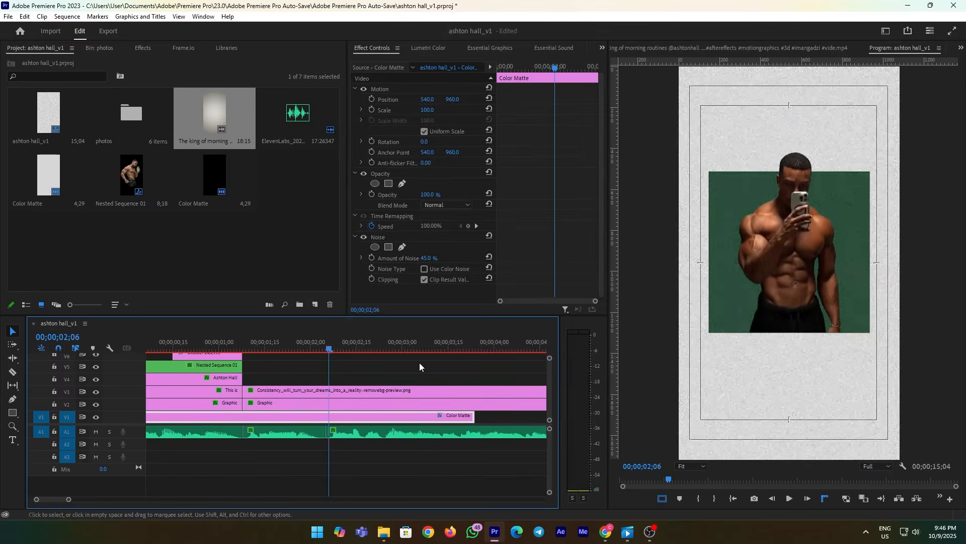
View the reference video at 00;00;03;24 to examine the title layout above the photo.
{"action": "left_click", "coordinate": [244, 349]}
{"action": "double_click", "coordinate": [217, 118]}
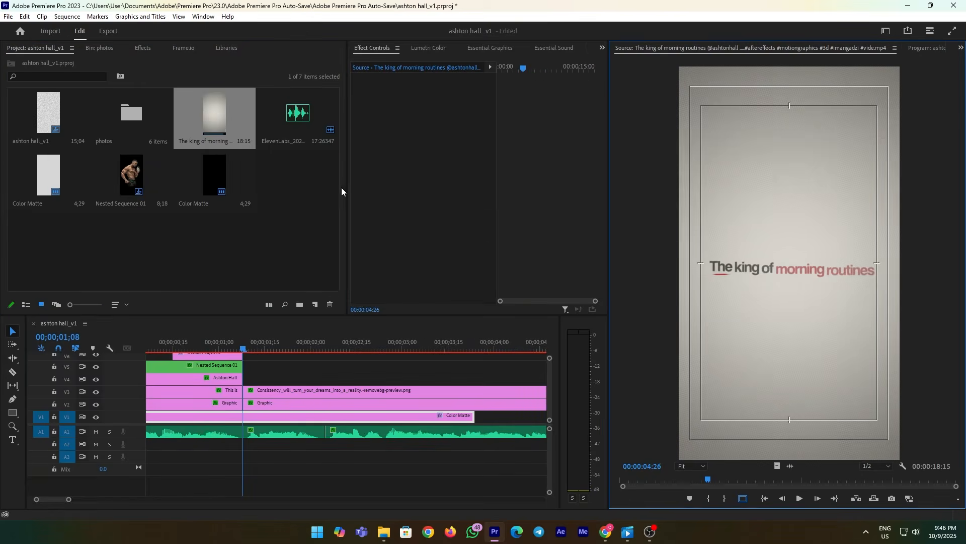
{"action": "left_click_drag", "start_coordinate": [708, 482], "coordinate": [690, 484]}
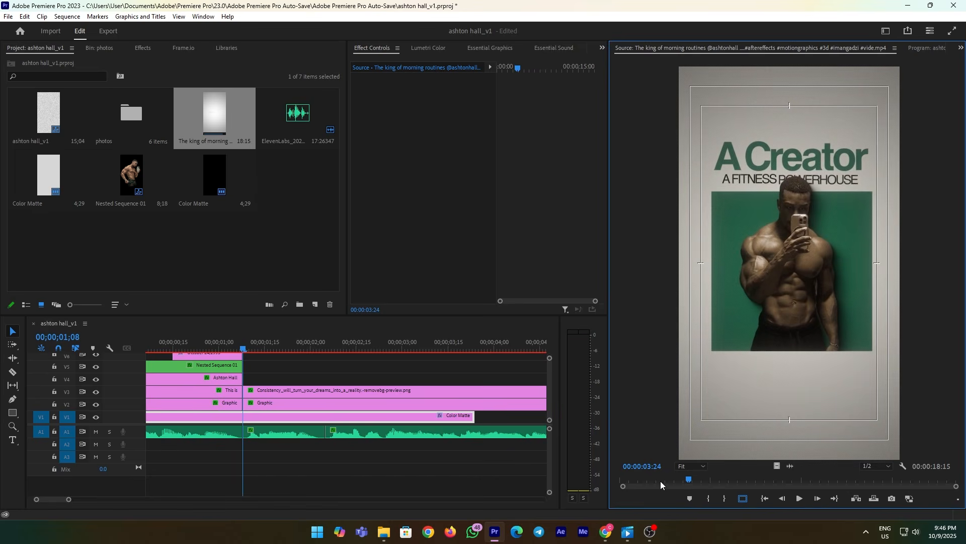
Add the title "A Creator" above the green square and move its V4 clip to start at about 00;00;01;16.
{"action": "left_click_drag", "start_coordinate": [245, 347], "coordinate": [333, 351]}
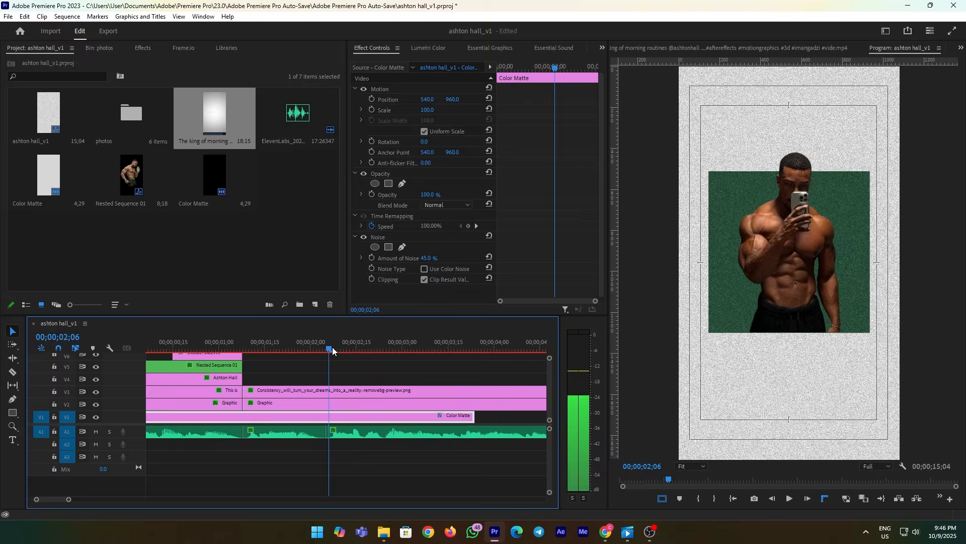
{"action": "left_click", "coordinate": [384, 375]}
{"action": "left_click", "coordinate": [13, 440]}
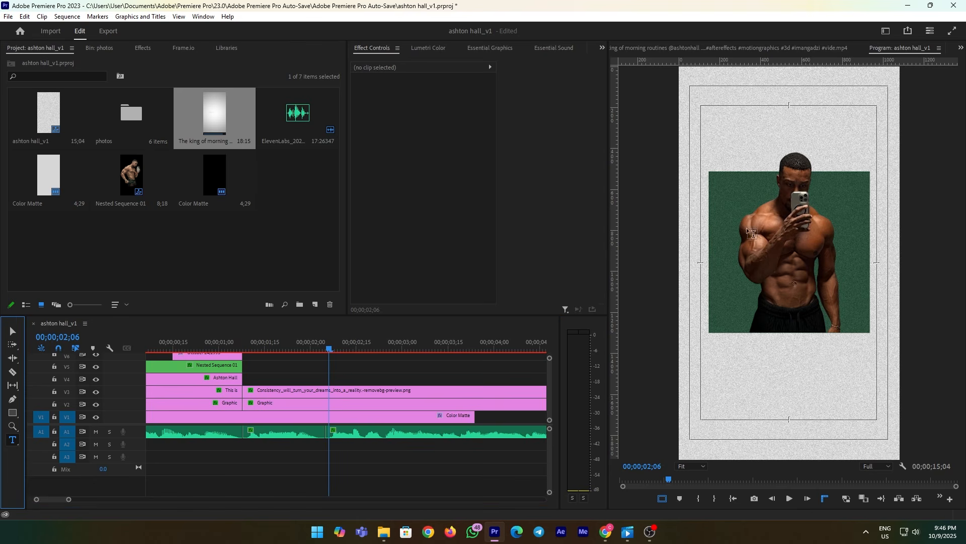
{"action": "left_click", "coordinate": [709, 152]}
{"action": "type", "text": "AC"}
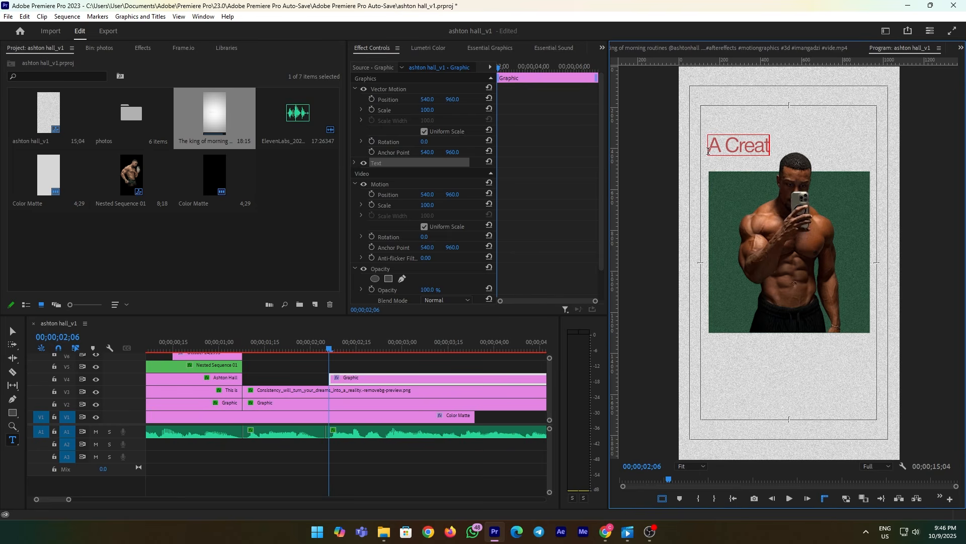
{"action": "left_click_drag", "start_coordinate": [397, 377], "coordinate": [336, 381]}
Set the "A Creator" title's Helvetica Neue font style to Bold.
{"action": "left_click", "coordinate": [487, 48]}
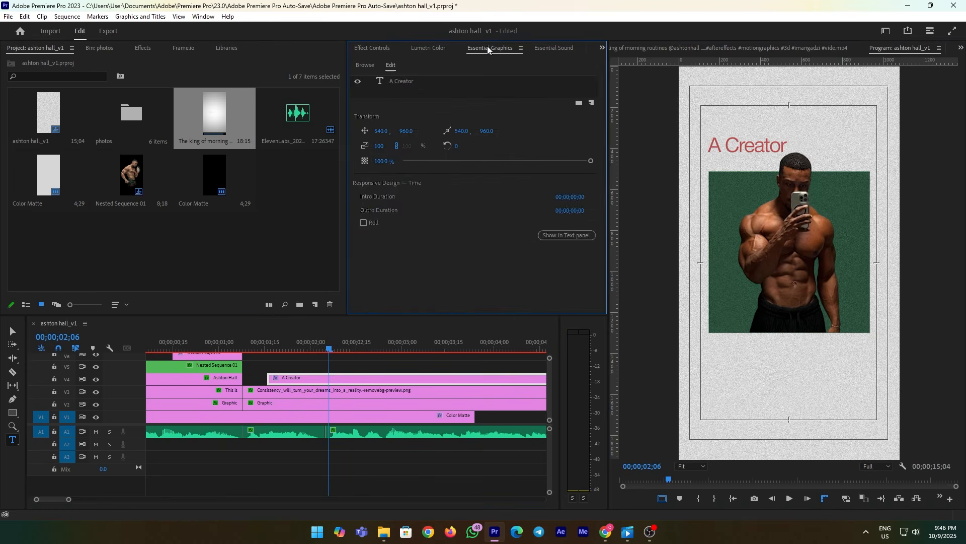
{"action": "left_click", "coordinate": [434, 82]}
{"action": "scroll", "coordinate": [493, 206], "scroll_direction": "down", "scroll_amount": 2}
{"action": "left_click", "coordinate": [413, 235]}
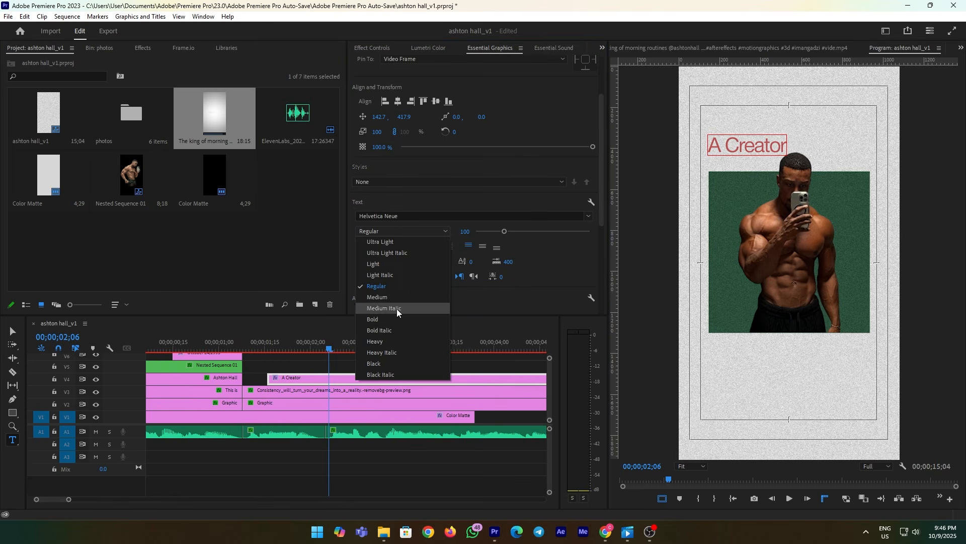
{"action": "left_click", "coordinate": [409, 321]}
Enlarge the "A Creator" title to scale 188 to span the square's width and centre it horizontally.
{"action": "key", "text": "v"}
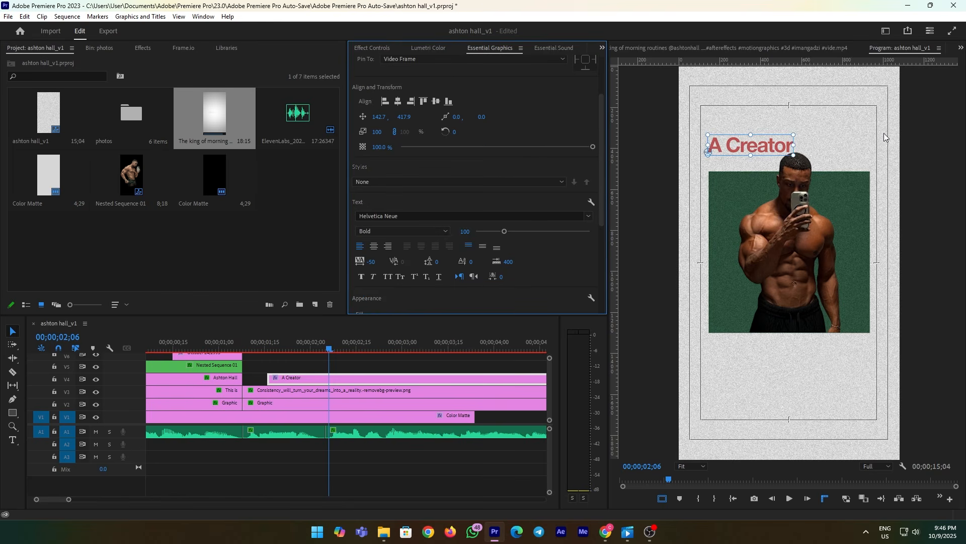
{"action": "left_click_drag", "start_coordinate": [793, 156], "coordinate": [819, 176]}
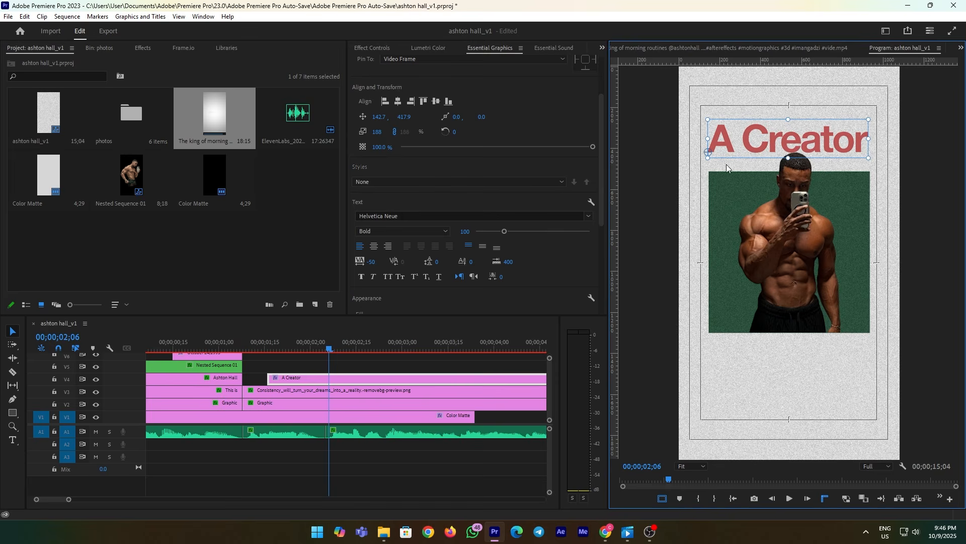
{"action": "left_click", "coordinate": [397, 102]}
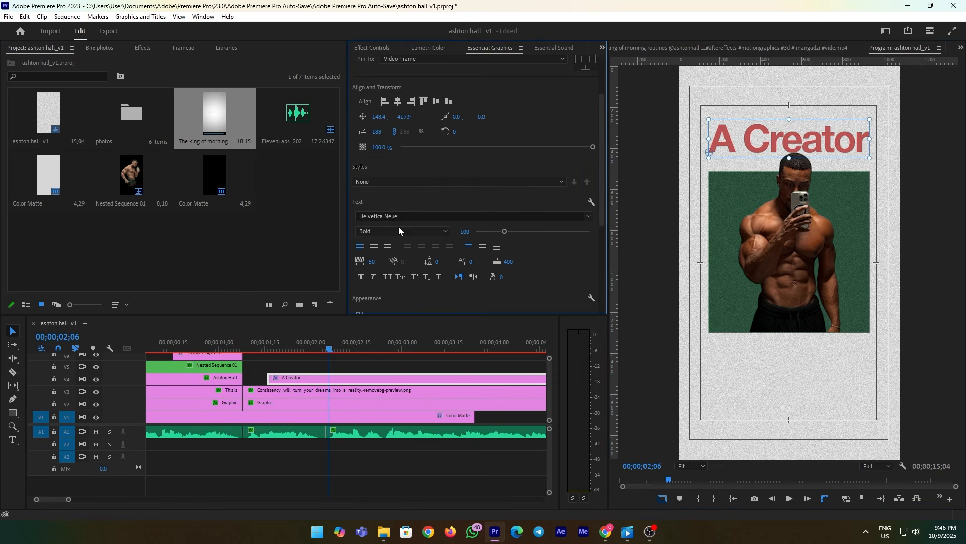
Compare with the reference, reduce the "A Creator" title to scale 179, recentre it horizontally and set its vertical position to 418.9.
{"action": "double_click", "coordinate": [207, 114]}
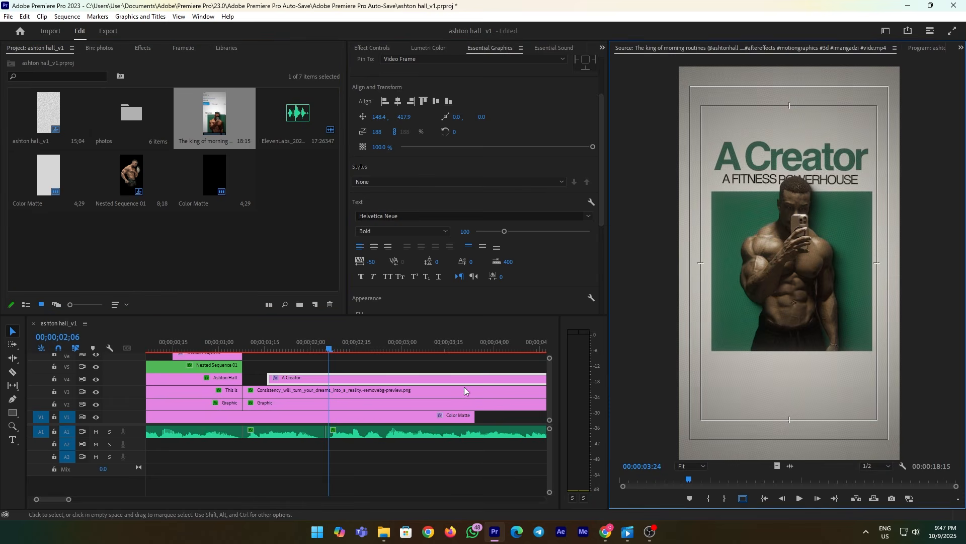
{"action": "left_click", "coordinate": [345, 377]}
{"action": "left_click", "coordinate": [326, 344]}
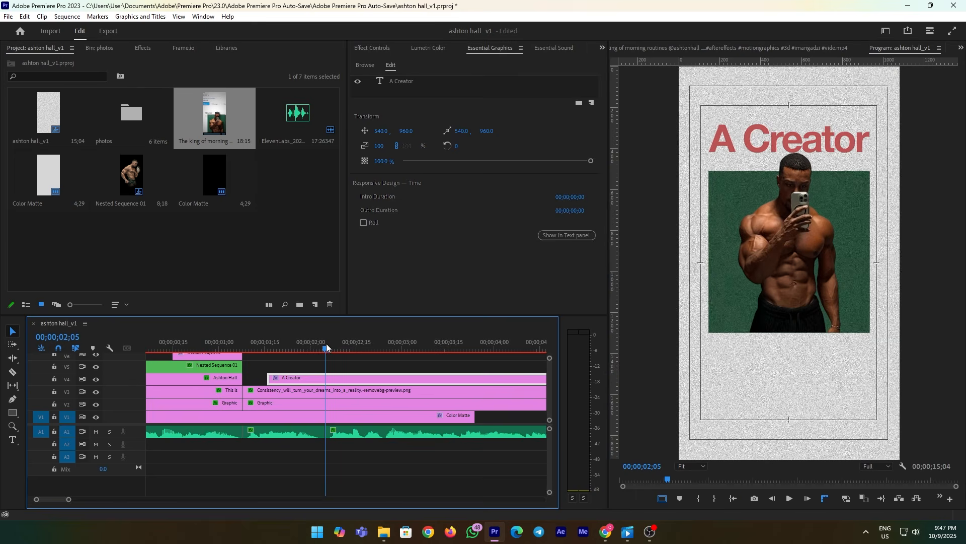
{"action": "left_click", "coordinate": [406, 81]}
{"action": "left_click_drag", "start_coordinate": [860, 143], "coordinate": [853, 142]}
{"action": "left_click", "coordinate": [398, 173]}
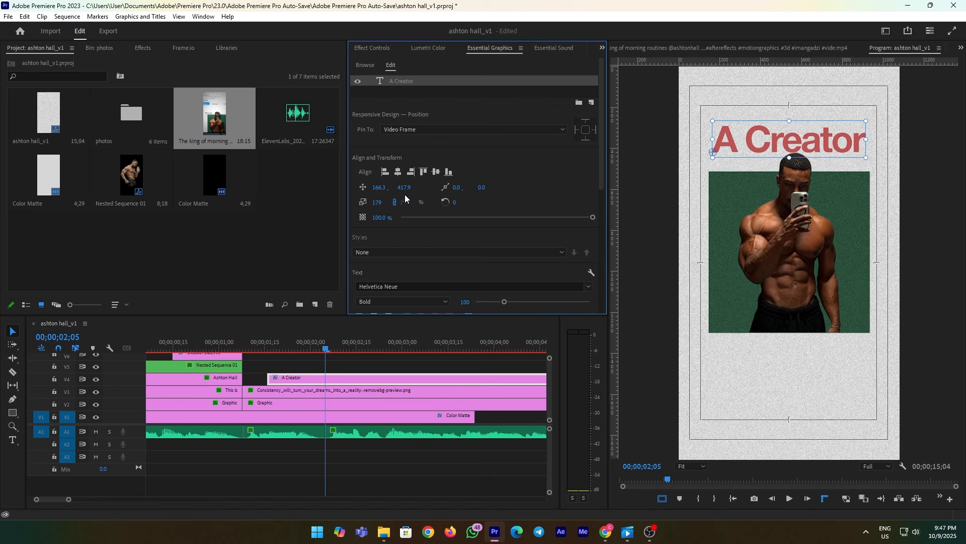
{"action": "left_click_drag", "start_coordinate": [404, 186], "coordinate": [393, 187]}
Set the "A Creator" title's fill to the green sampled from the square behind the photo.
{"action": "scroll", "coordinate": [460, 252], "scroll_direction": "down", "scroll_amount": 5}
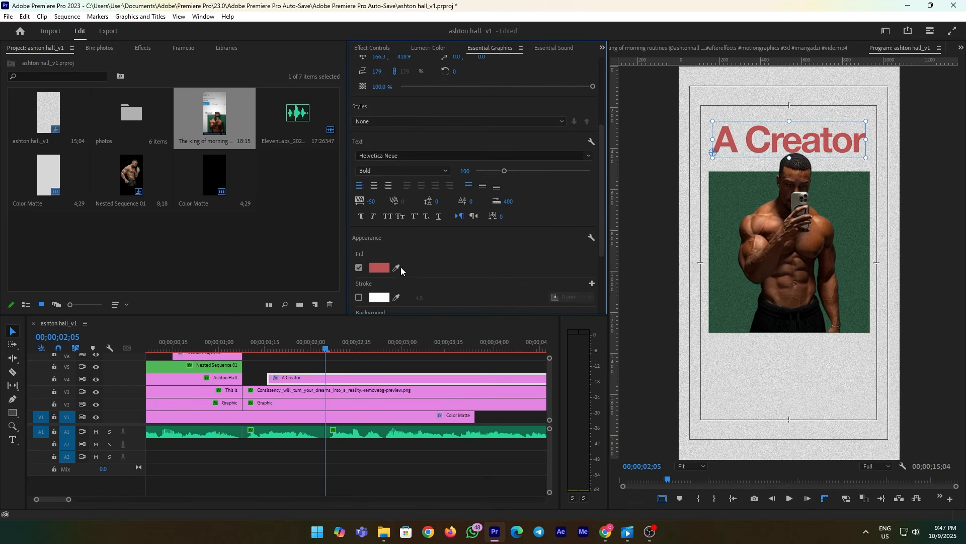
{"action": "left_click", "coordinate": [397, 267]}
{"action": "left_click", "coordinate": [716, 197]}
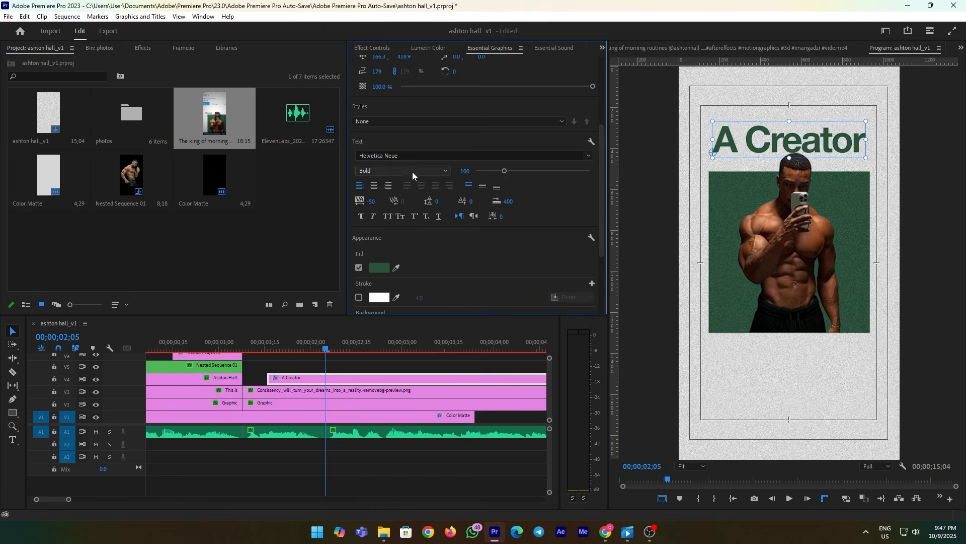
Set the blend mode of the "A Creator" title to Multiply.
{"action": "left_click", "coordinate": [365, 49]}
{"action": "scroll", "coordinate": [449, 258], "scroll_direction": "down", "scroll_amount": 4}
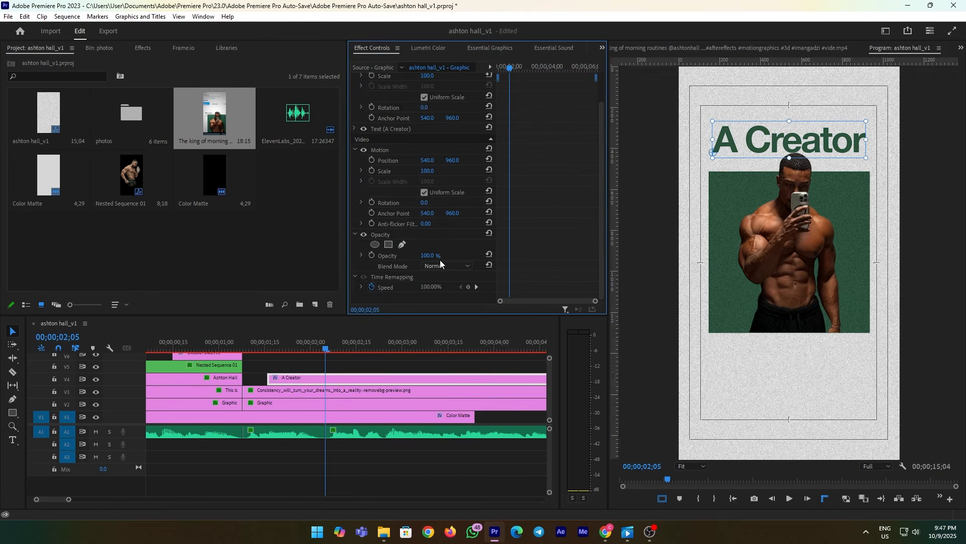
{"action": "left_click", "coordinate": [439, 265]}
{"action": "left_click", "coordinate": [446, 43]}
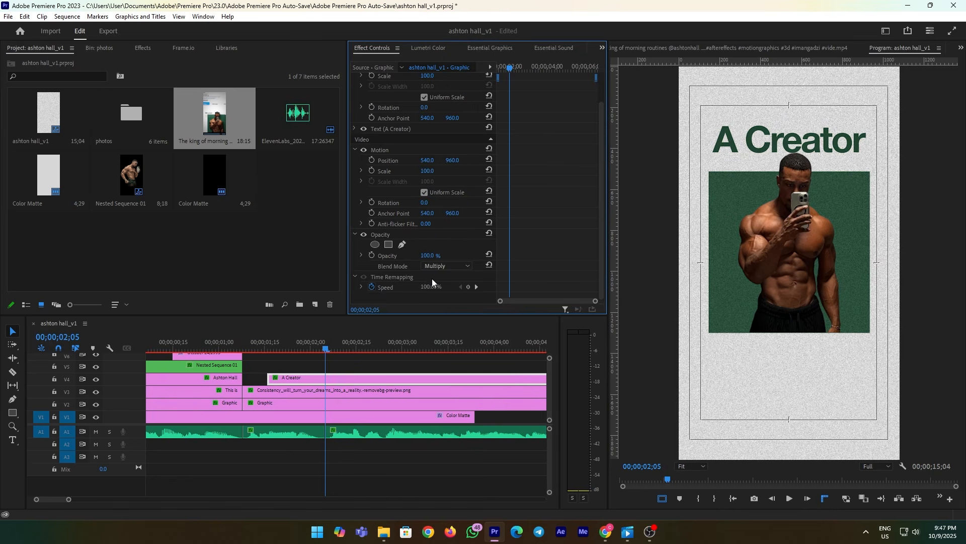
Copy the 4-Color Gradient effect from the preceding title clip on V4 and paste it onto the "A Creator" clip.
{"action": "left_click", "coordinate": [214, 378]}
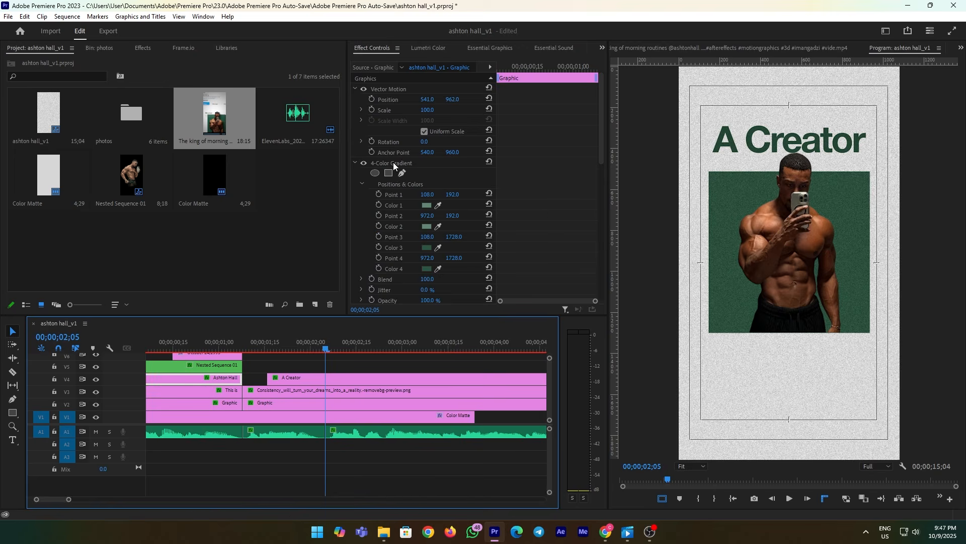
{"action": "right_click", "coordinate": [394, 162]}
{"action": "left_click", "coordinate": [422, 222]}
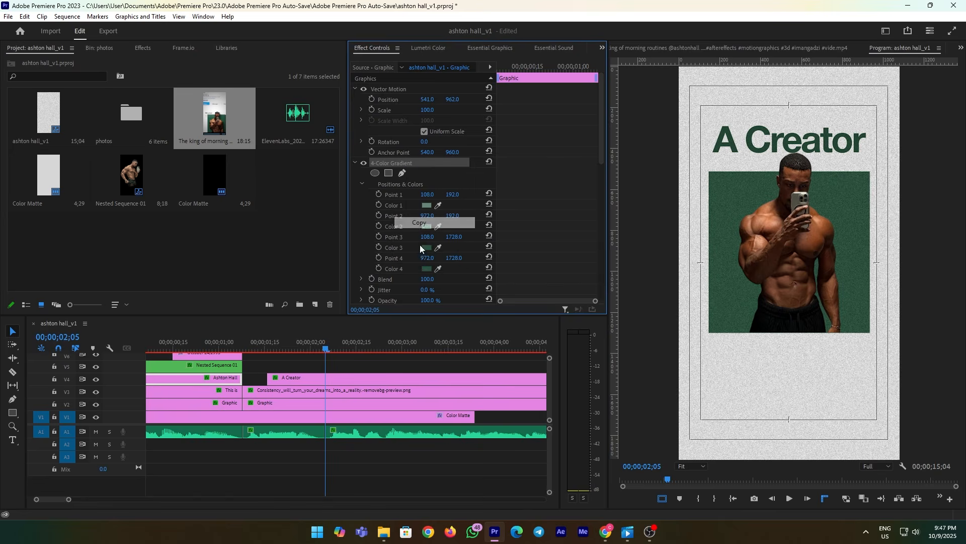
{"action": "left_click", "coordinate": [379, 379]}
{"action": "key", "text": "ctrl+v"}
Play back the "A Creator" title and shift its clip earlier so it starts together with the photo clip below.
{"action": "left_click_drag", "start_coordinate": [272, 349], "coordinate": [240, 354]}
{"action": "key", "text": "space"}
{"action": "key", "text": "space"}
{"action": "left_click_drag", "start_coordinate": [312, 383], "coordinate": [294, 381]}
{"action": "left_click_drag", "start_coordinate": [292, 346], "coordinate": [247, 355]}
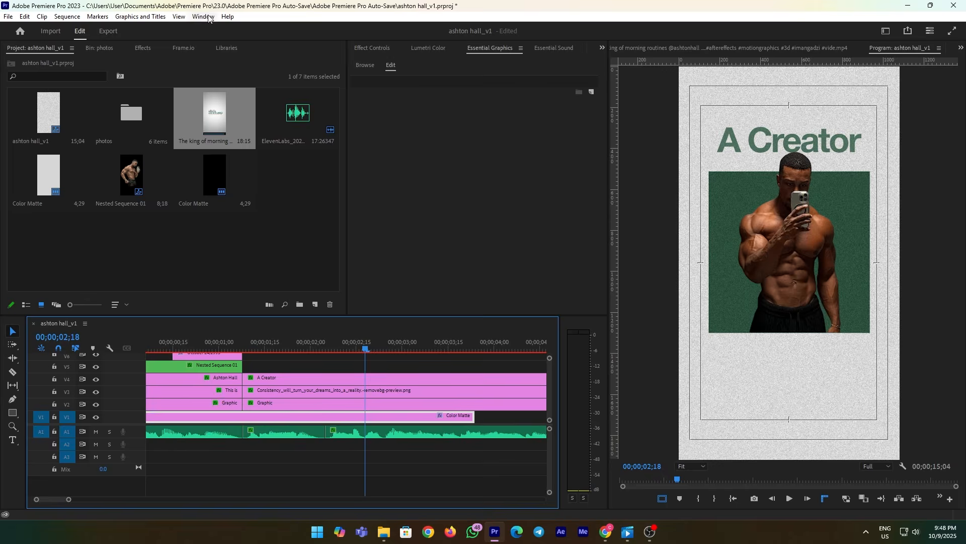
Open Premiere Composer and place the Starter Pack text preset "Position & Rotate Characters - Bottom" on track V5 near the 2-second mark.
{"action": "left_click", "coordinate": [208, 18]}
{"action": "mouse_move", "coordinate": [236, 41]}
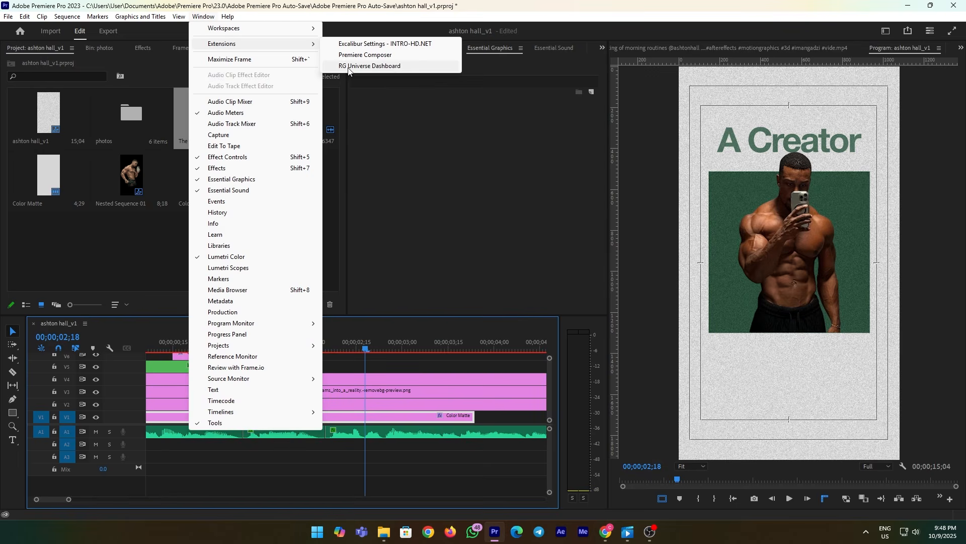
{"action": "left_click", "coordinate": [353, 54]}
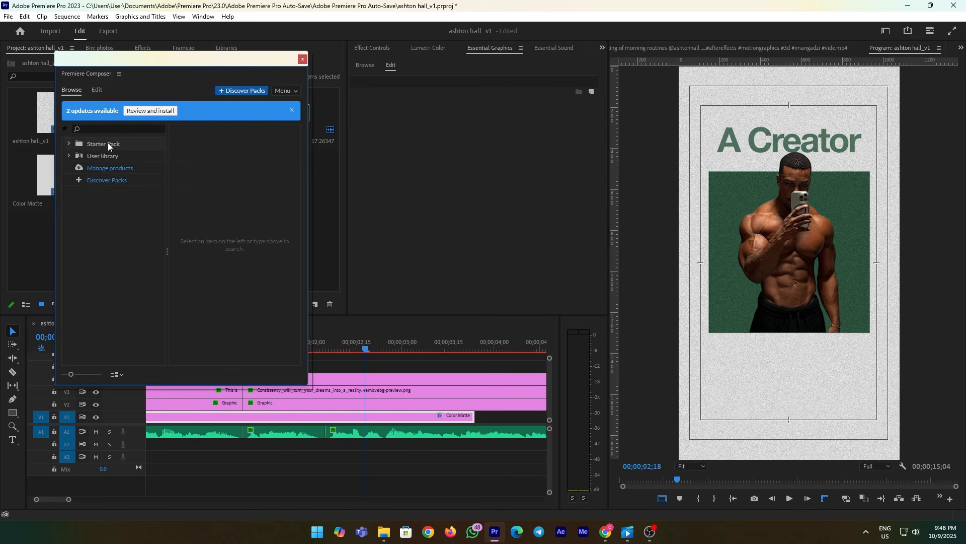
{"action": "left_click", "coordinate": [95, 142]}
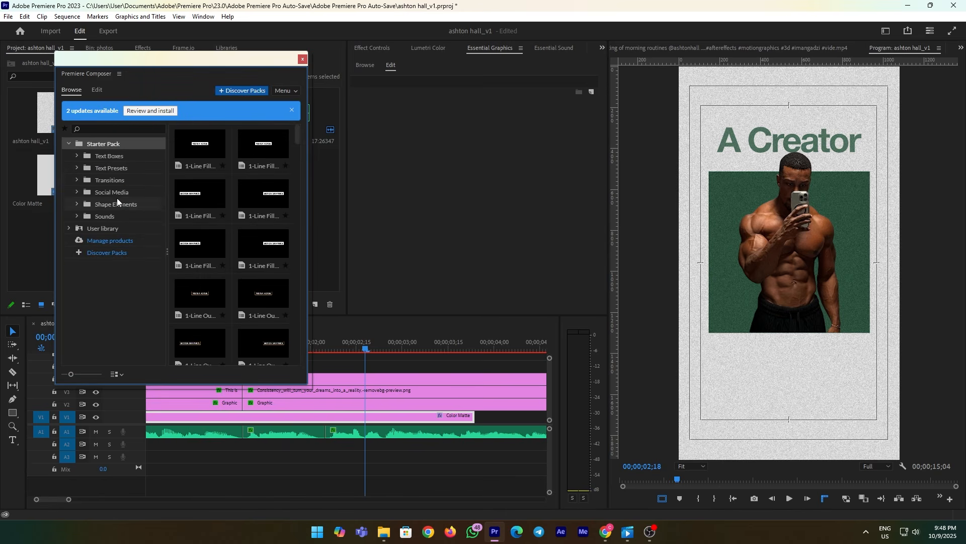
{"action": "left_click", "coordinate": [115, 168]}
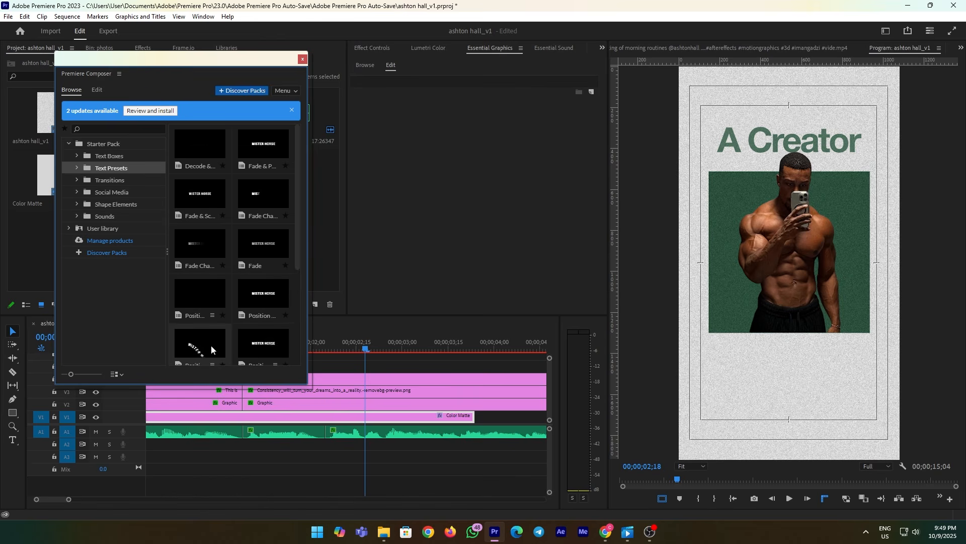
{"action": "left_click_drag", "start_coordinate": [210, 345], "coordinate": [329, 371]}
Preview the added text preset and replace its wording with "A FITNESS POWERHOUSE".
{"action": "left_click", "coordinate": [325, 348]}
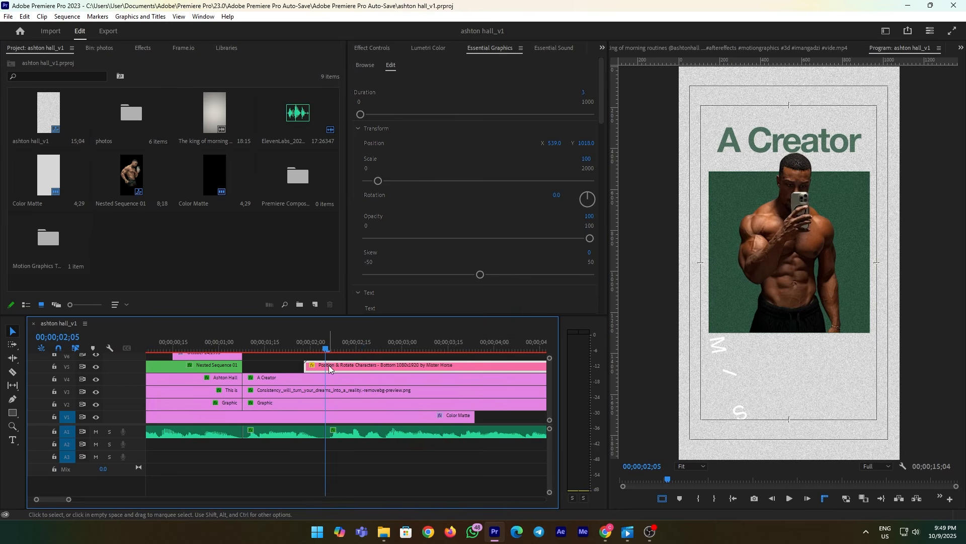
{"action": "scroll", "coordinate": [445, 165], "scroll_direction": "down", "scroll_amount": 5}
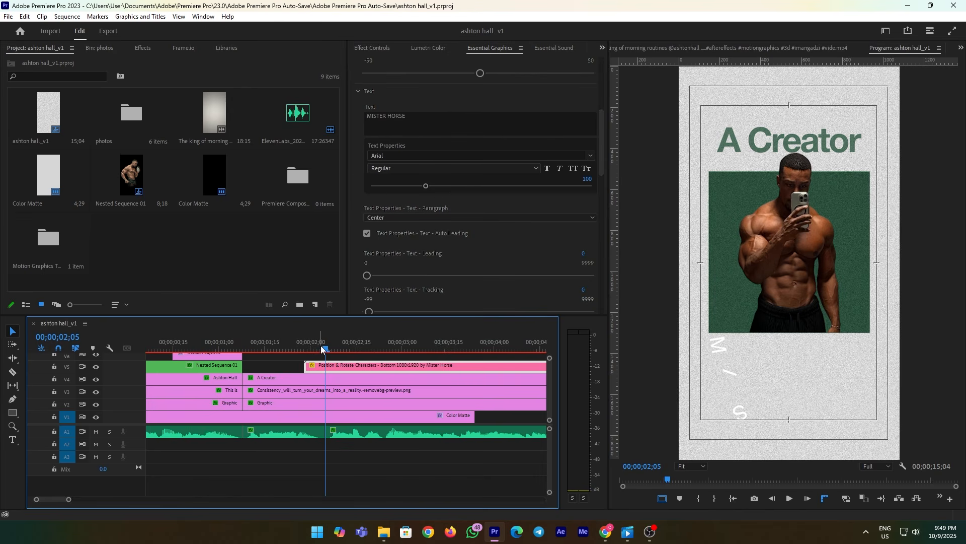
{"action": "key", "text": "space"}
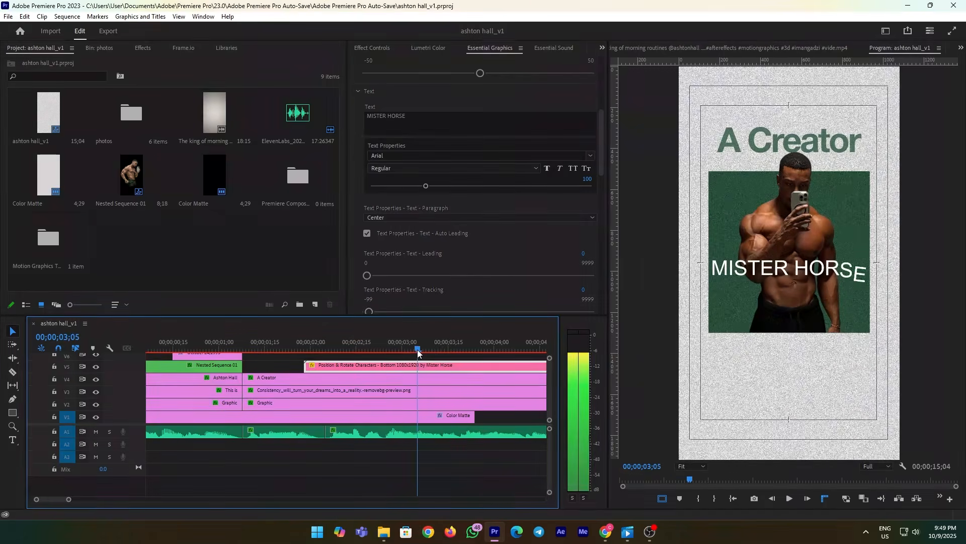
{"action": "left_click", "coordinate": [408, 116]}
{"action": "type", "text": "A FITNESS POW"}
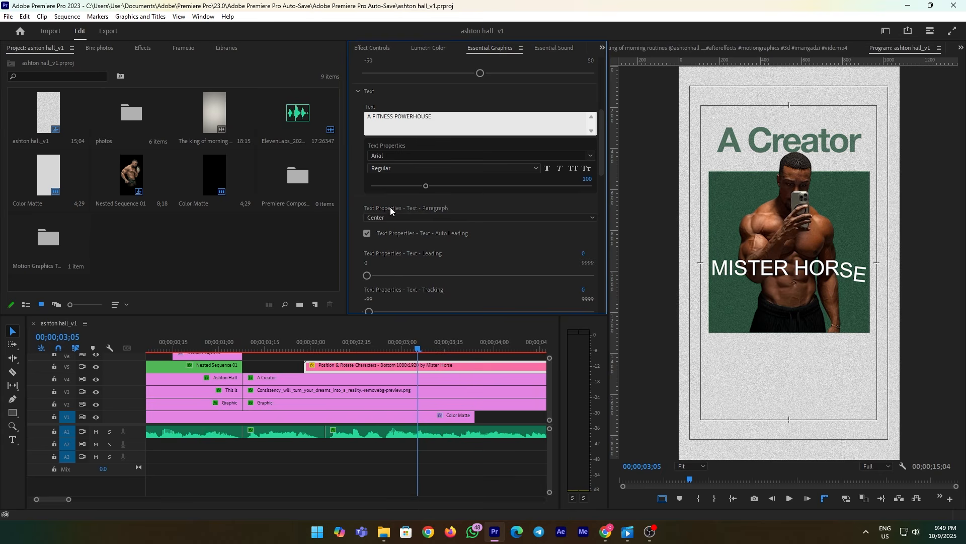
{"action": "left_click", "coordinate": [434, 443]}
{"action": "left_click", "coordinate": [433, 367]}
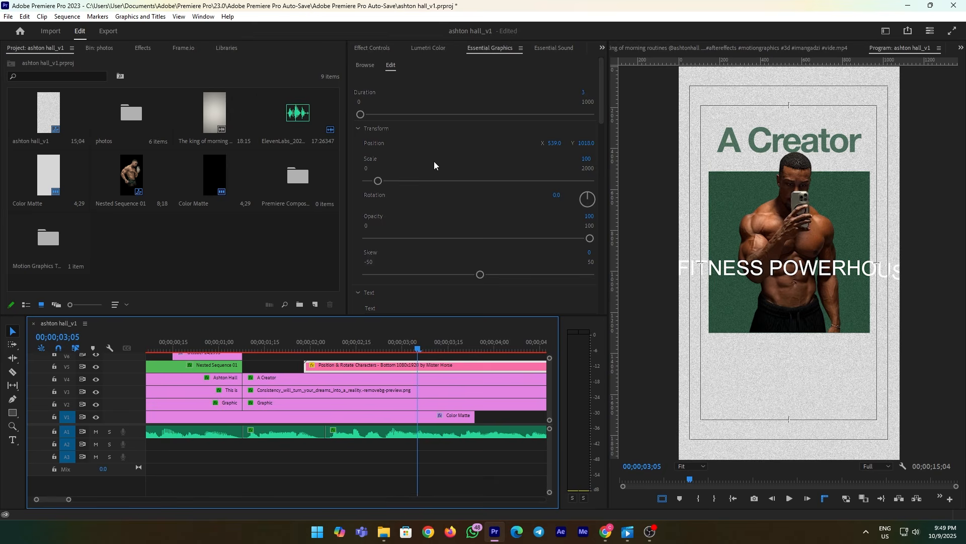
Change the font of the "A FITNESS POWERHOUSE" title to Helvetica Neue with the Medium style.
{"action": "scroll", "coordinate": [431, 251], "scroll_direction": "down", "scroll_amount": 3}
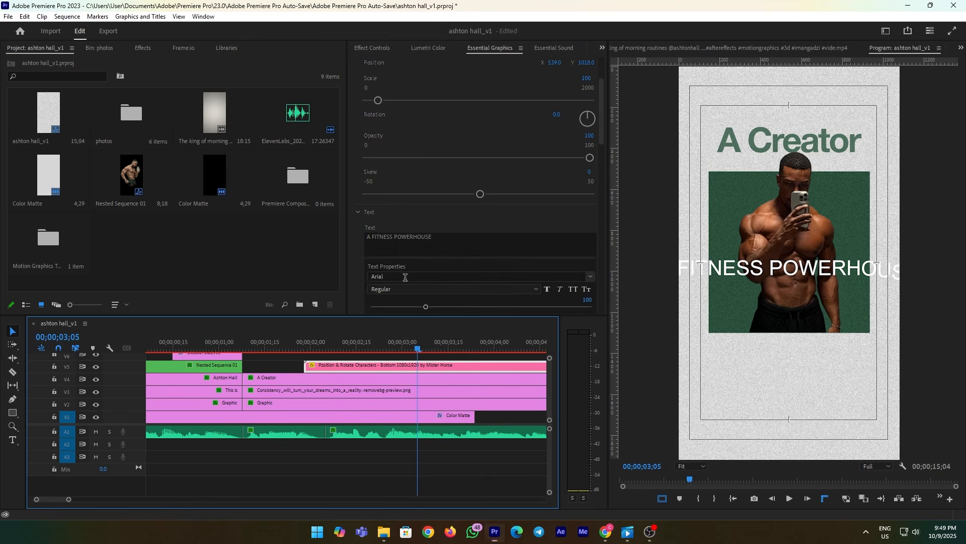
{"action": "left_click", "coordinate": [405, 276]}
{"action": "type", "text": "HELVE"}
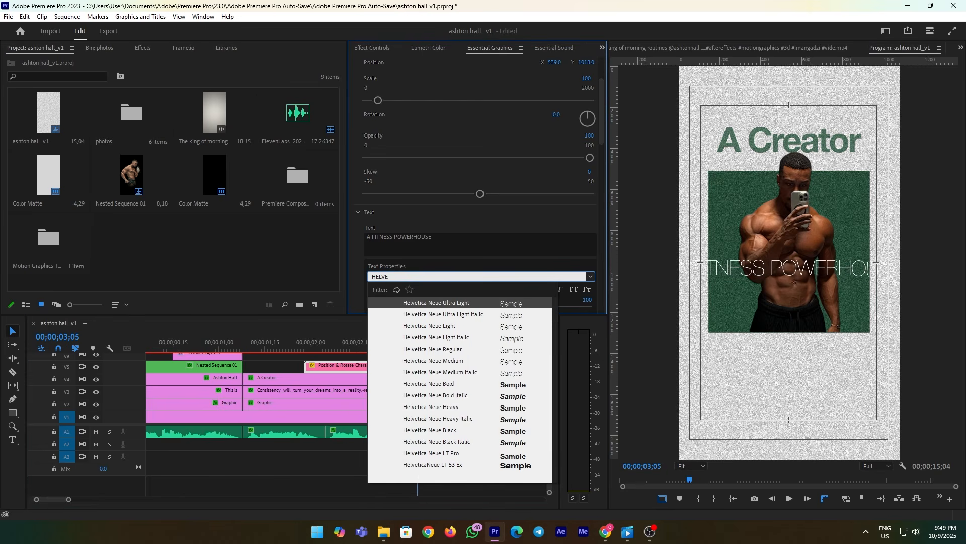
{"action": "left_click", "coordinate": [508, 385]}
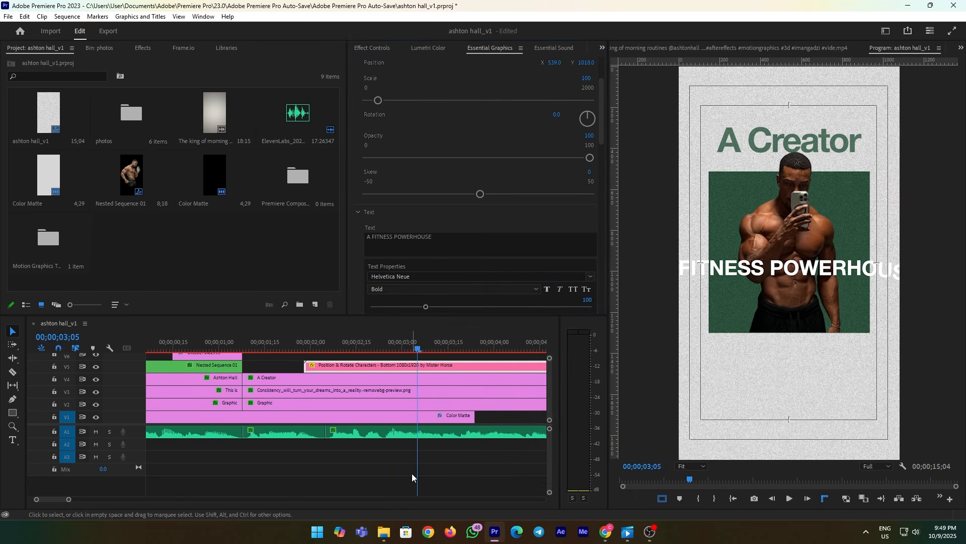
{"action": "left_click", "coordinate": [403, 289]}
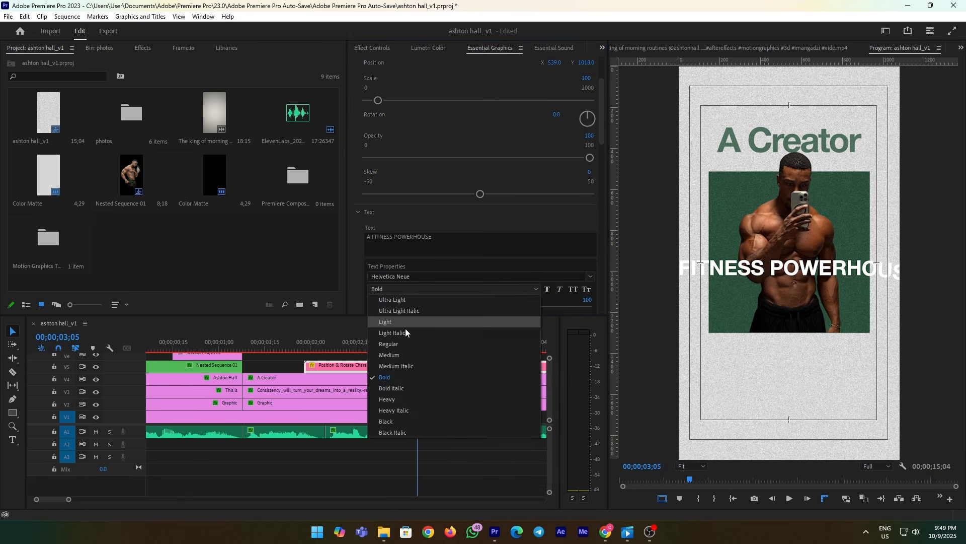
{"action": "left_click", "coordinate": [402, 354]}
{"action": "left_click", "coordinate": [457, 482]}
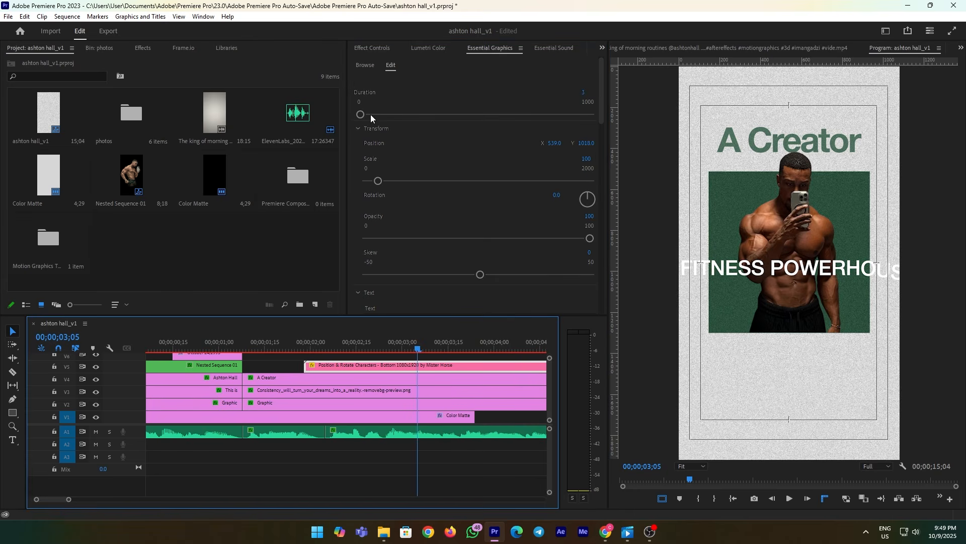
Set the "A FITNESS POWERHOUSE" title's scale to 45 and make its clip start at about 00;00;02;05.
{"action": "left_click_drag", "start_coordinate": [376, 183], "coordinate": [370, 185]}
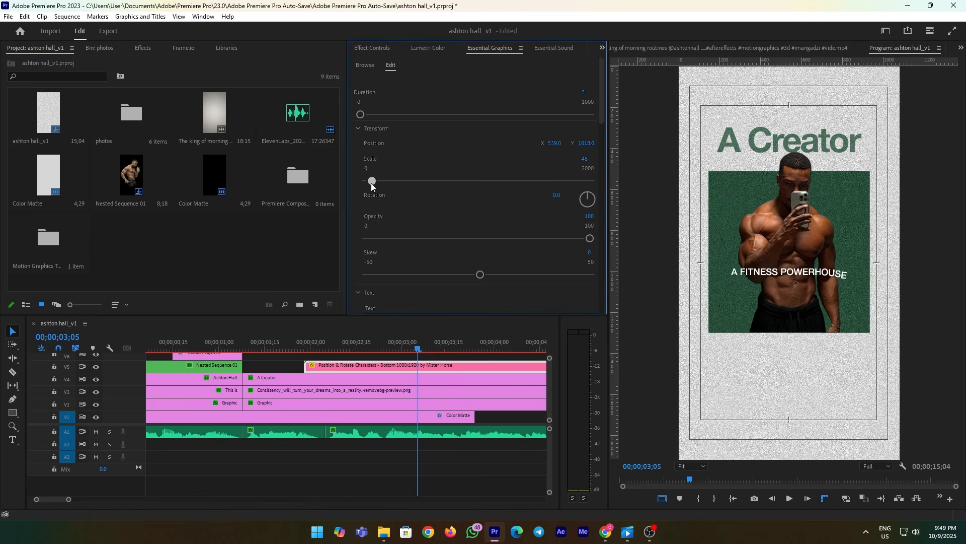
{"action": "left_click", "coordinate": [309, 344]}
{"action": "left_click_drag", "start_coordinate": [305, 365], "coordinate": [407, 373]}
Play back the entrance animation of the "A FITNESS POWERHOUSE" title.
{"action": "left_click", "coordinate": [250, 349]}
{"action": "key", "text": "space"}
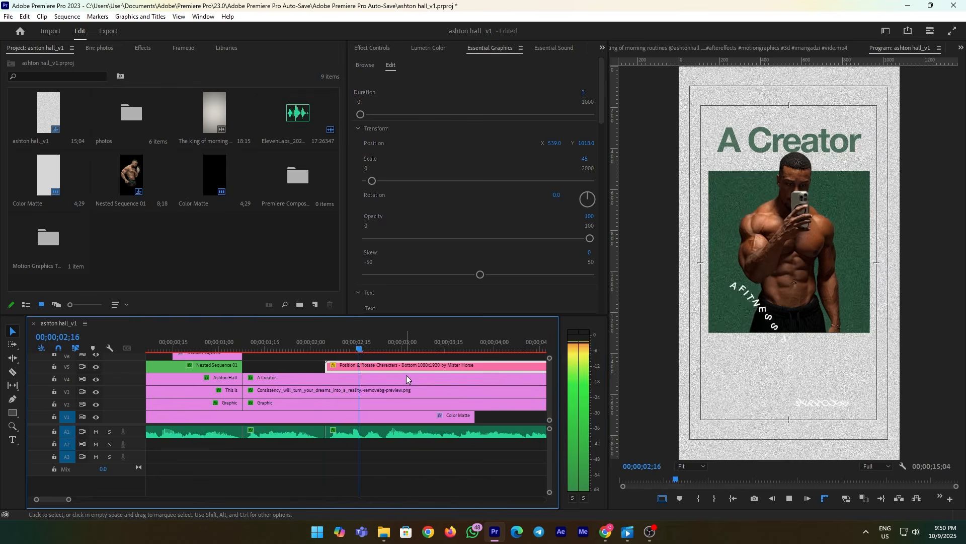
{"action": "key", "text": "space"}
{"action": "scroll", "coordinate": [440, 374], "scroll_direction": "down", "scroll_amount": 2}
{"action": "key", "text": "space"}
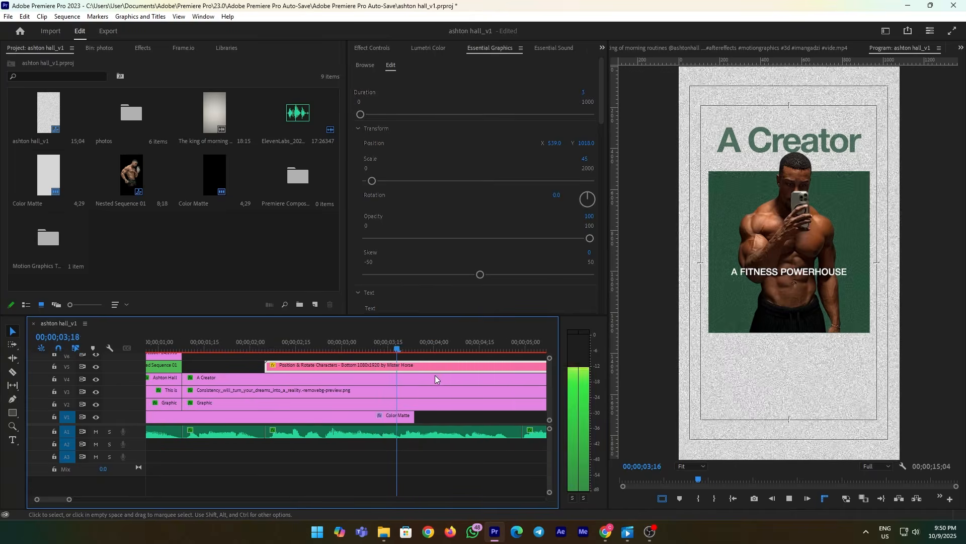
At 00;00;03;10, move the "A FITNESS POWERHOUSE" title up beneath "A Creator" by setting its vertical position to 431.
{"action": "left_click", "coordinate": [373, 348]}
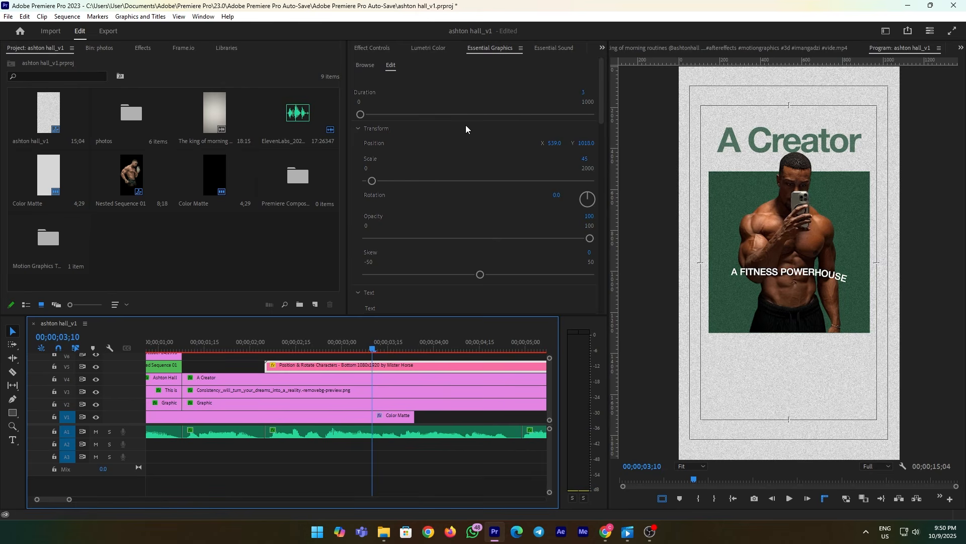
{"action": "key", "text": "shift+5"}
{"action": "left_click_drag", "start_coordinate": [453, 109], "coordinate": [478, 64]}
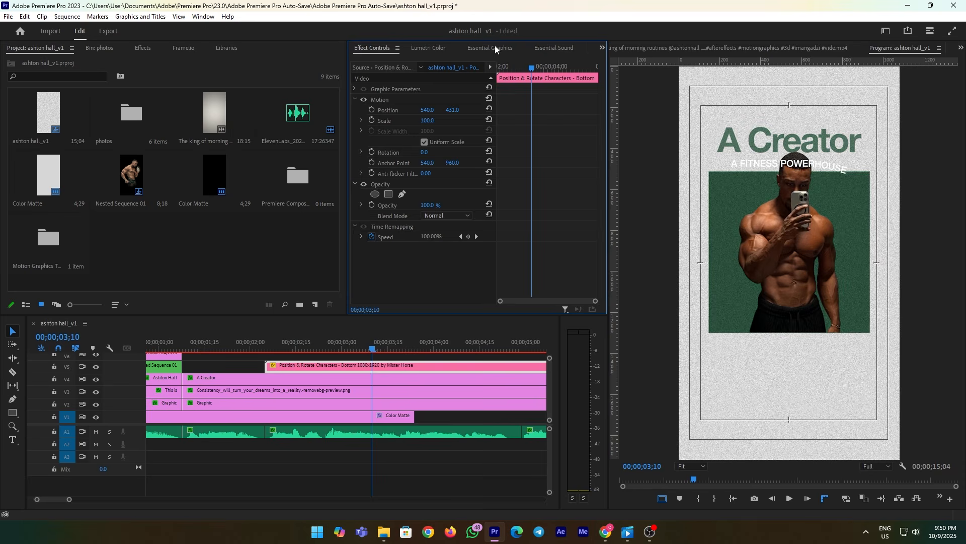
Open Premiere Composer, dock it with the project bins, and open the "A FITNESS POWERHOUSE" clip's Text settings.
{"action": "left_click", "coordinate": [555, 48]}
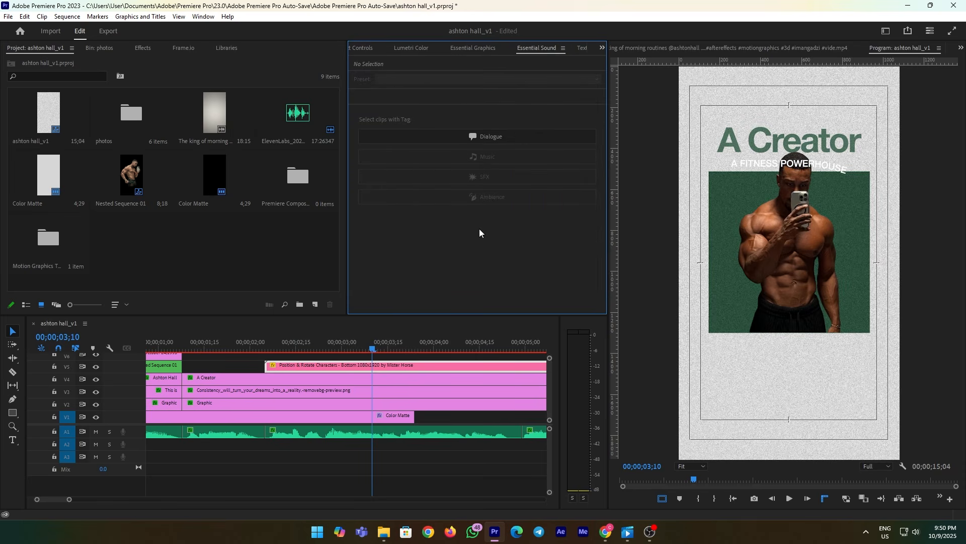
{"action": "left_click", "coordinate": [602, 48]}
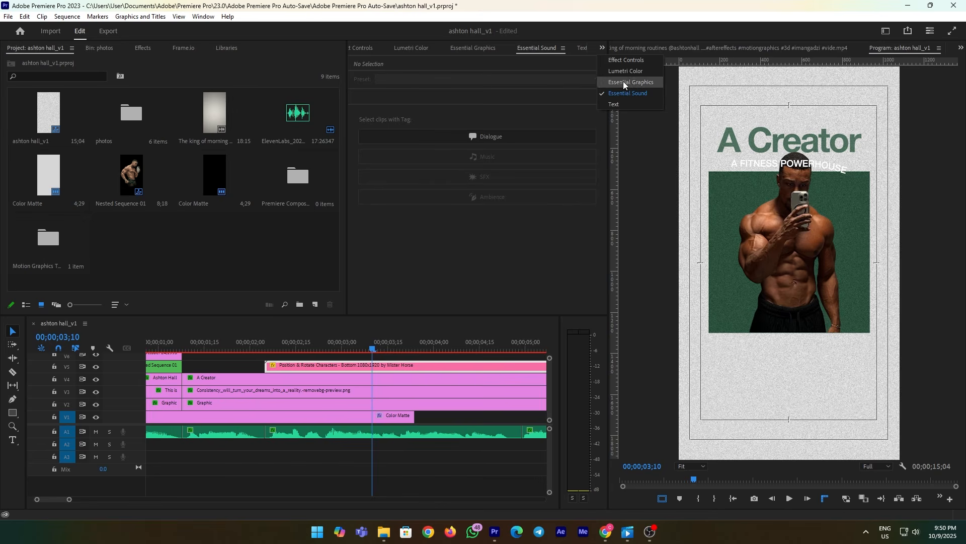
{"action": "left_click", "coordinate": [203, 17]}
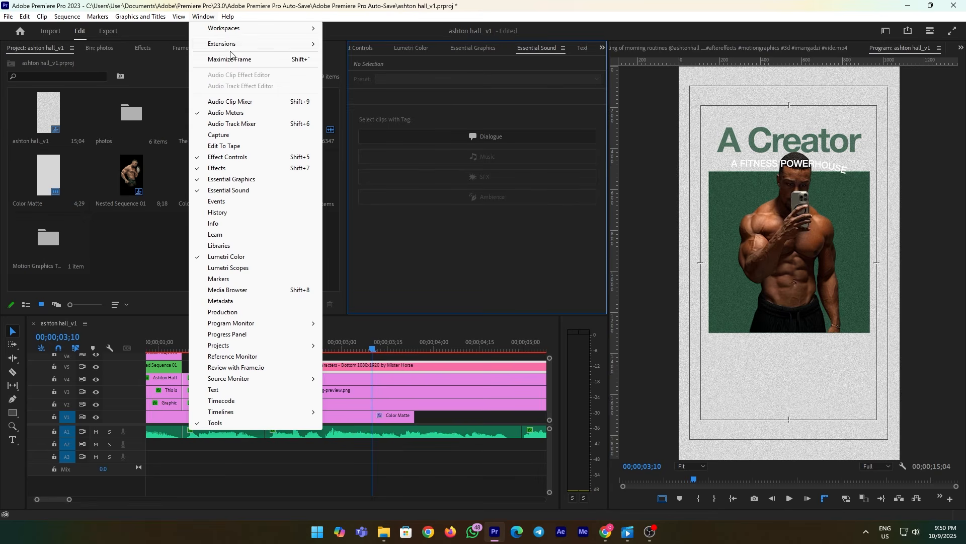
{"action": "mouse_move", "coordinate": [231, 44]}
{"action": "left_click", "coordinate": [364, 55]}
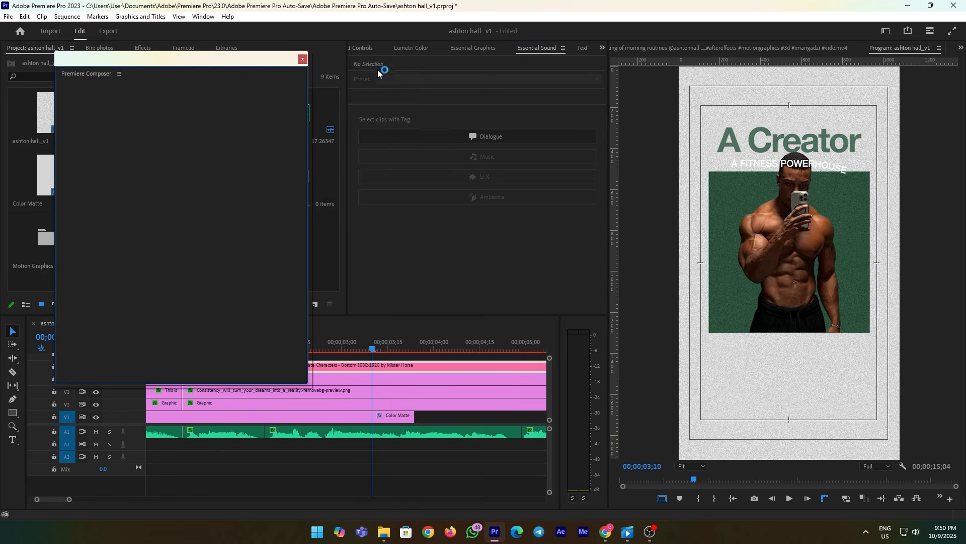
{"action": "scroll", "coordinate": [178, 259], "scroll_direction": "down", "scroll_amount": 2}
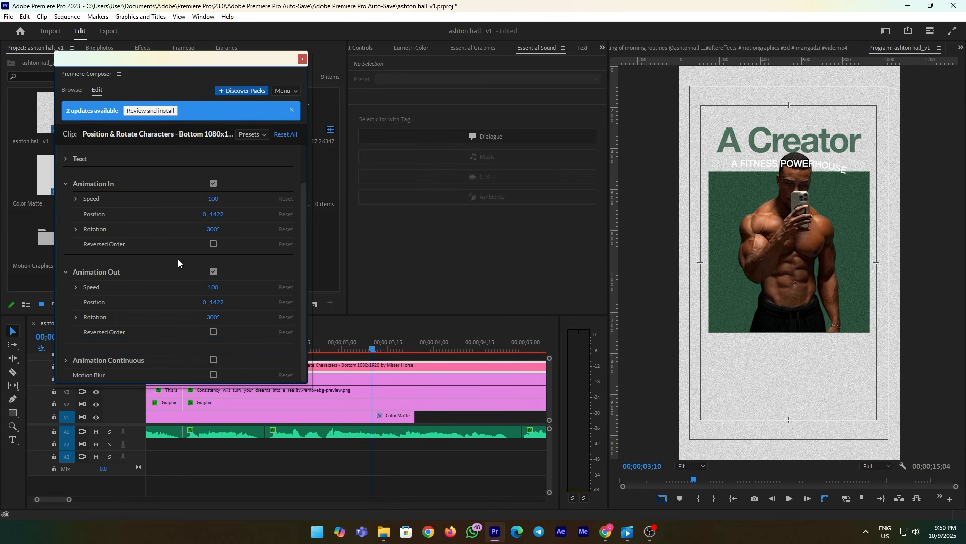
{"action": "scroll", "coordinate": [185, 273], "scroll_direction": "up", "scroll_amount": 2}
{"action": "left_click_drag", "start_coordinate": [149, 59], "coordinate": [244, 68]}
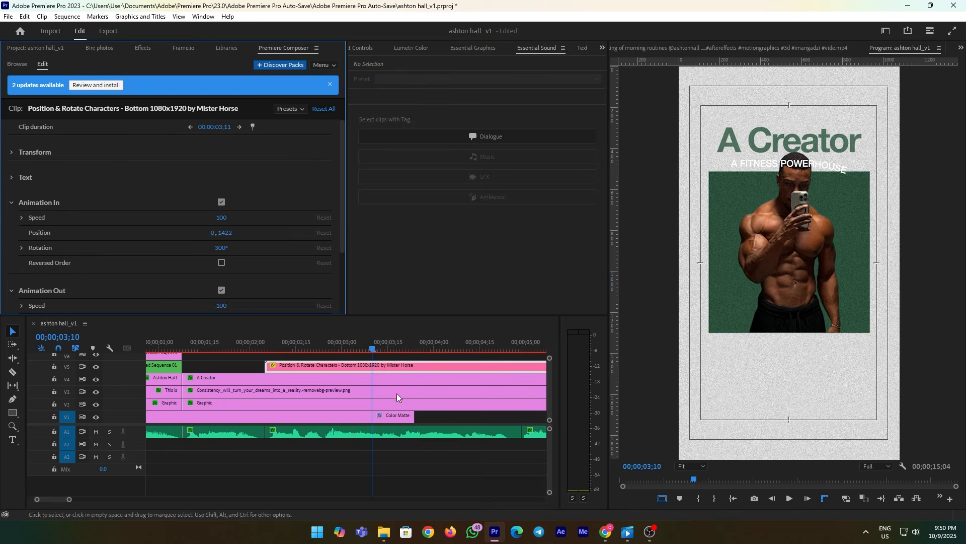
{"action": "left_click", "coordinate": [372, 367]}
{"action": "left_click", "coordinate": [31, 180]}
Set the speed of the "A FITNESS POWERHOUSE" clip to 180%.
{"action": "right_click", "coordinate": [437, 368]}
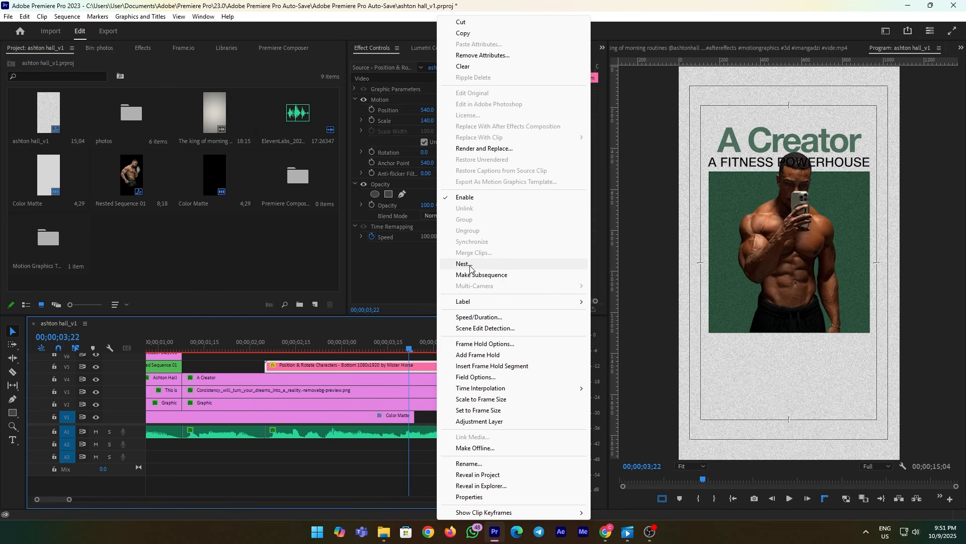
{"action": "left_click", "coordinate": [479, 317]}
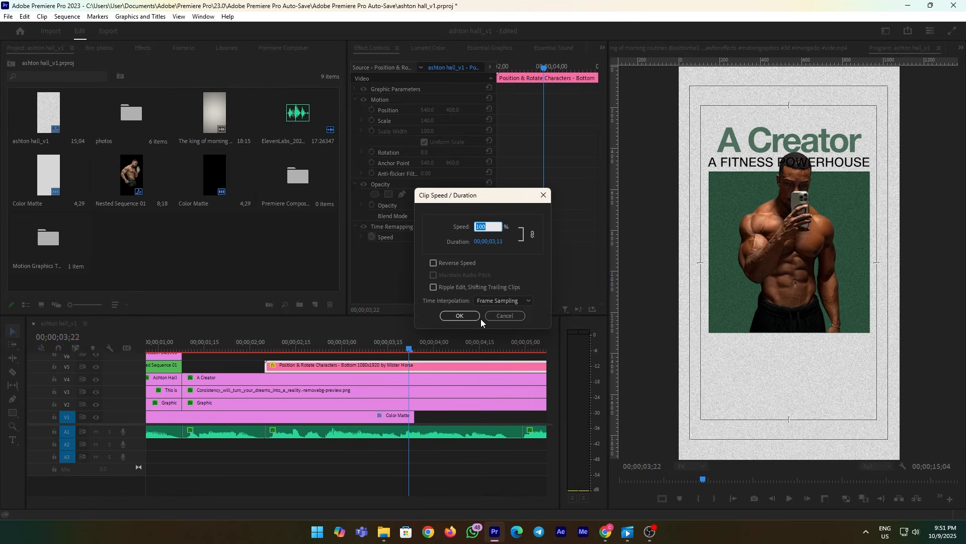
{"action": "type", "text": "180"}
{"action": "key", "text": "Return"}
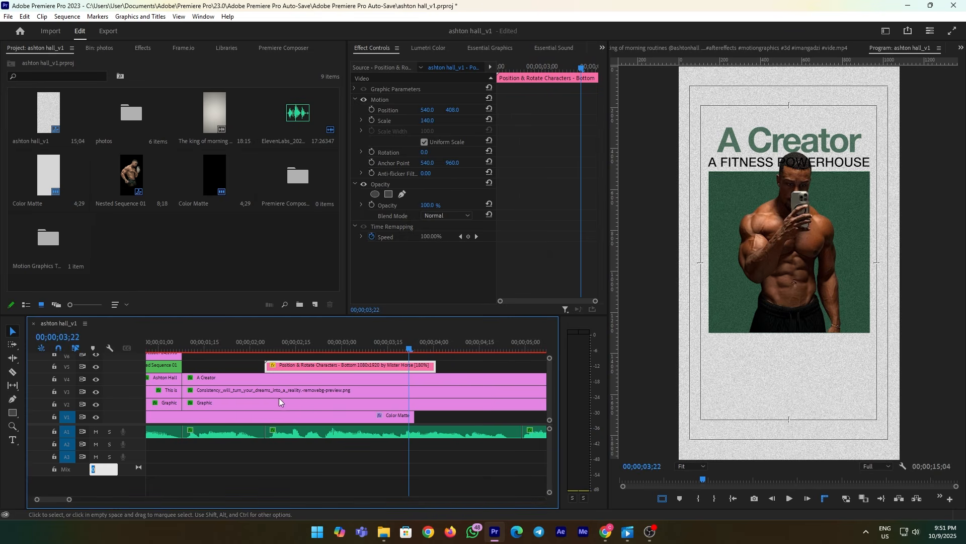
Set the speed of the "A FITNESS POWERHOUSE" title clip to 150%.
{"action": "left_click", "coordinate": [265, 350]}
{"action": "key", "text": "space"}
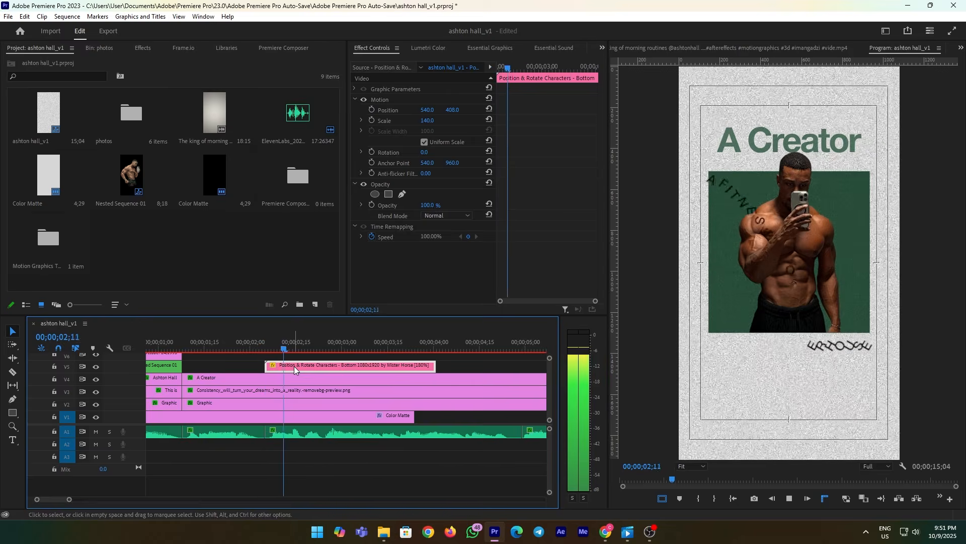
{"action": "right_click", "coordinate": [314, 366]}
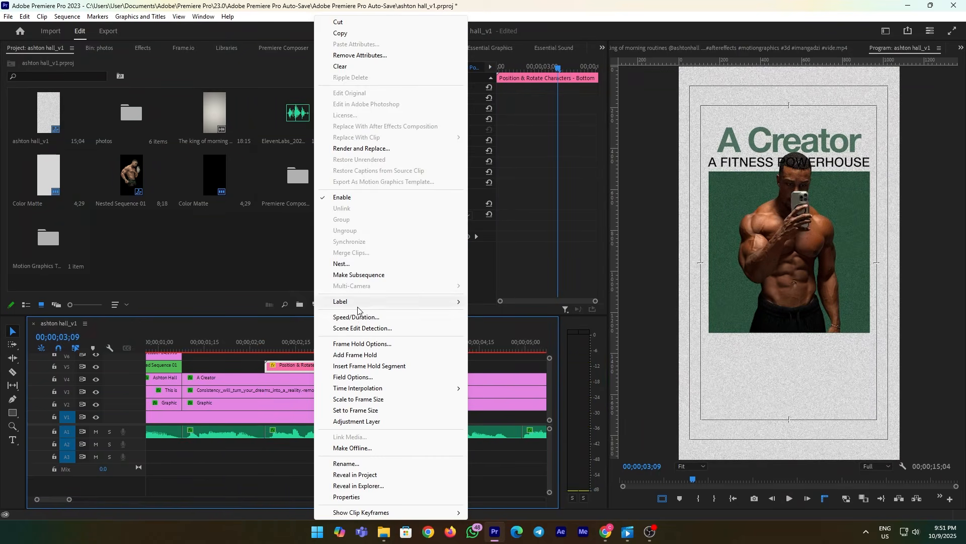
{"action": "left_click", "coordinate": [359, 316]}
{"action": "type", "text": "150"}
{"action": "key", "text": "Return"}
Play back the "A FITNESS POWERHOUSE" entrance at its new speed from just before the clip starts.
{"action": "left_click", "coordinate": [253, 348]}
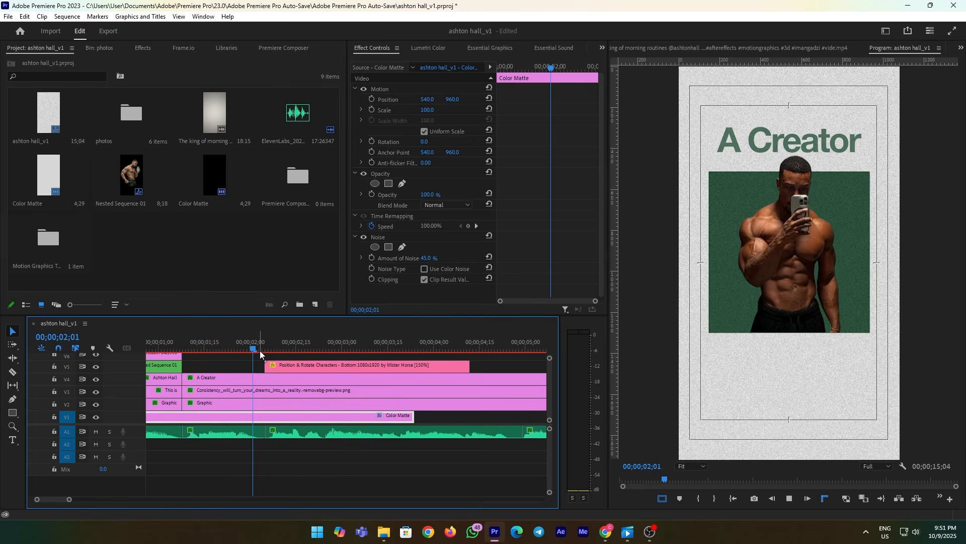
{"action": "key", "text": "space"}
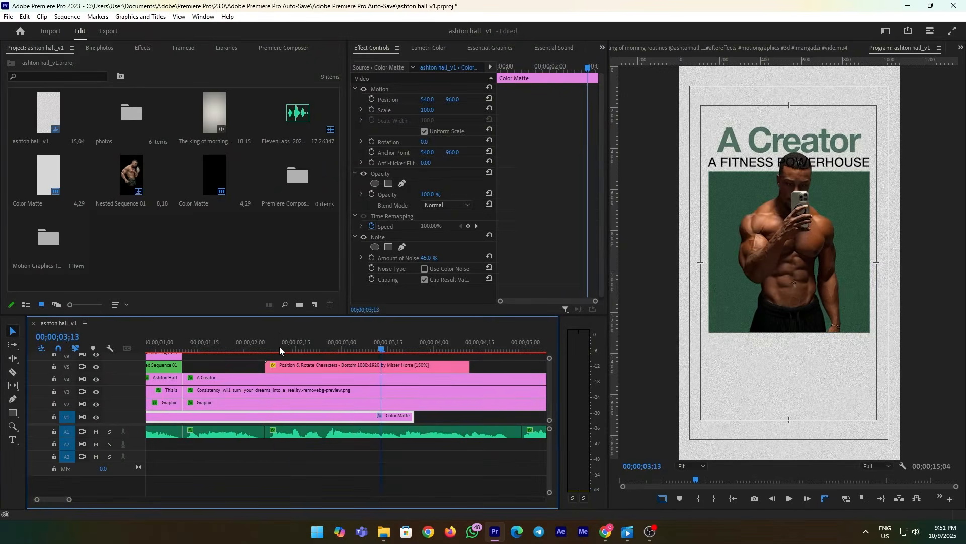
{"action": "left_click", "coordinate": [268, 343]}
{"action": "key", "text": "space"}
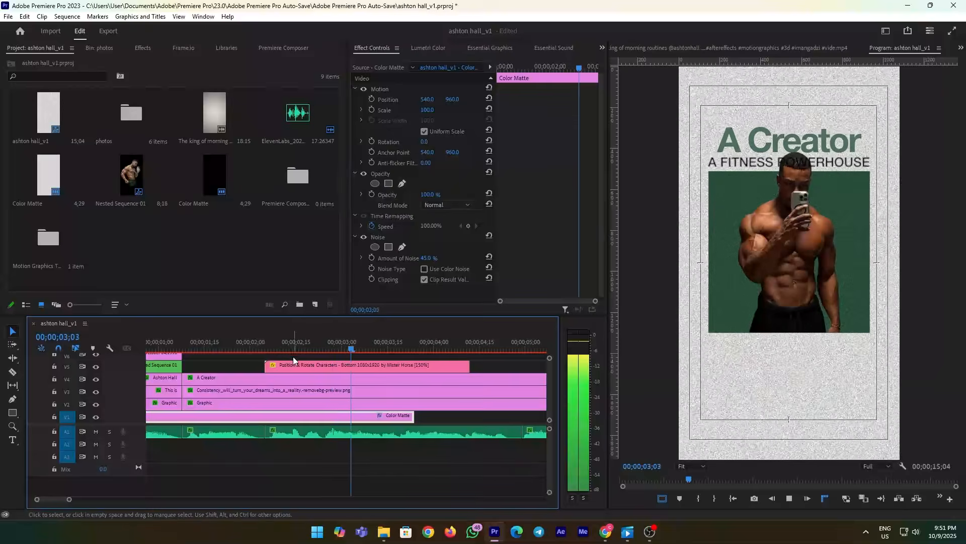
{"action": "key", "text": "space"}
{"action": "left_click", "coordinate": [325, 378]}
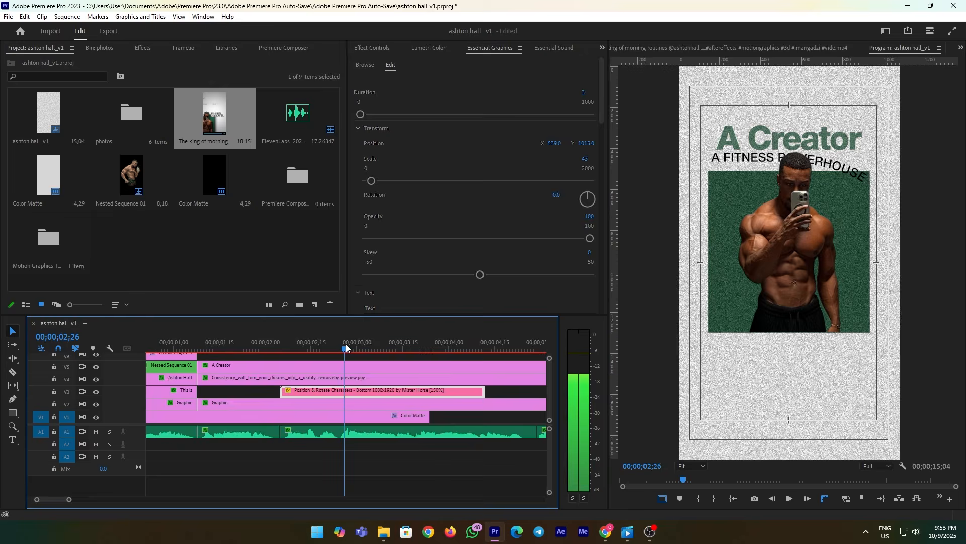
At 00;00;02;24, add a rectangular opacity mask to the "A FITNESS POWERHOUSE" clip, covering the area above the photo, with a feather of 14.6.
{"action": "left_click_drag", "start_coordinate": [345, 343], "coordinate": [339, 345]}
{"action": "left_click", "coordinate": [370, 49]}
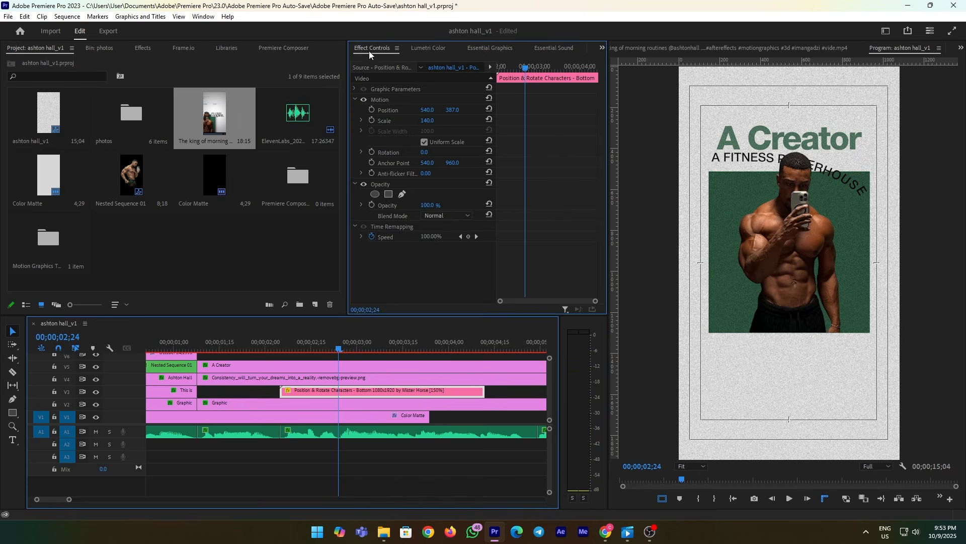
{"action": "left_click", "coordinate": [388, 195]}
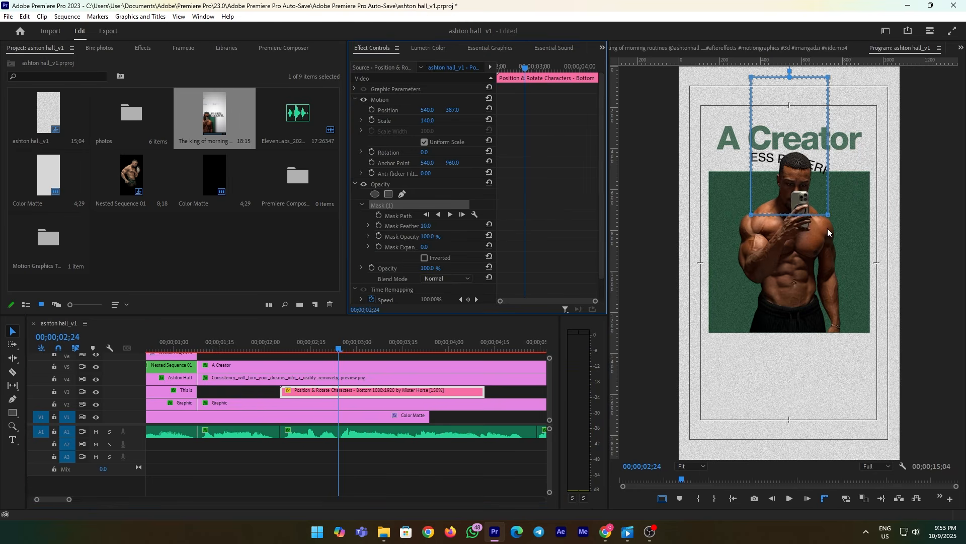
{"action": "left_click_drag", "start_coordinate": [832, 219], "coordinate": [873, 100]}
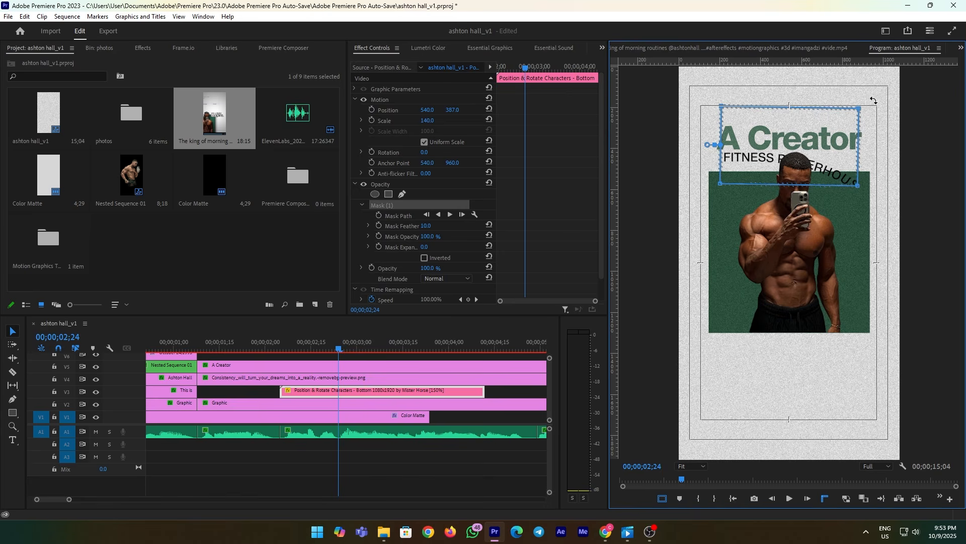
{"action": "left_click_drag", "start_coordinate": [860, 189], "coordinate": [862, 148]}
{"action": "left_click_drag", "start_coordinate": [695, 125], "coordinate": [691, 122]}
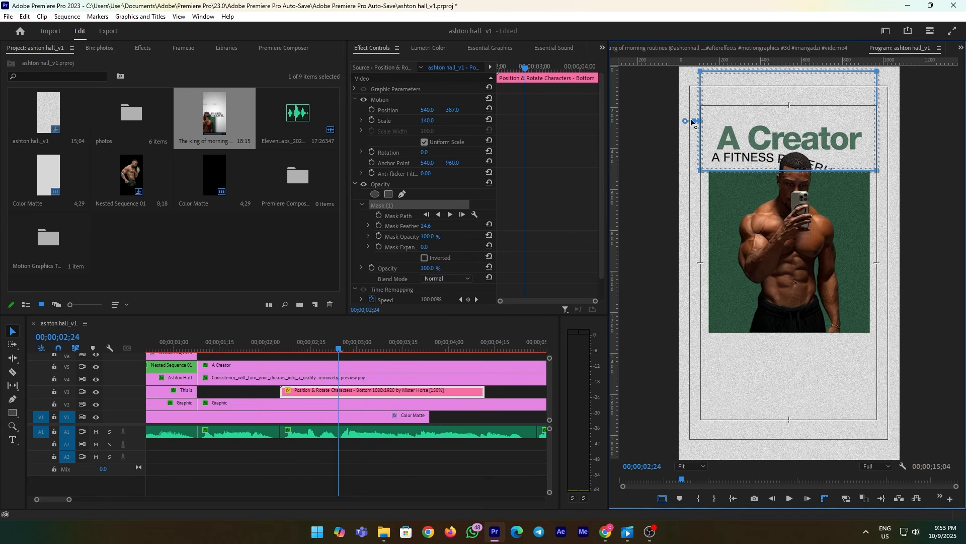
{"action": "left_click_drag", "start_coordinate": [828, 148], "coordinate": [844, 146]}
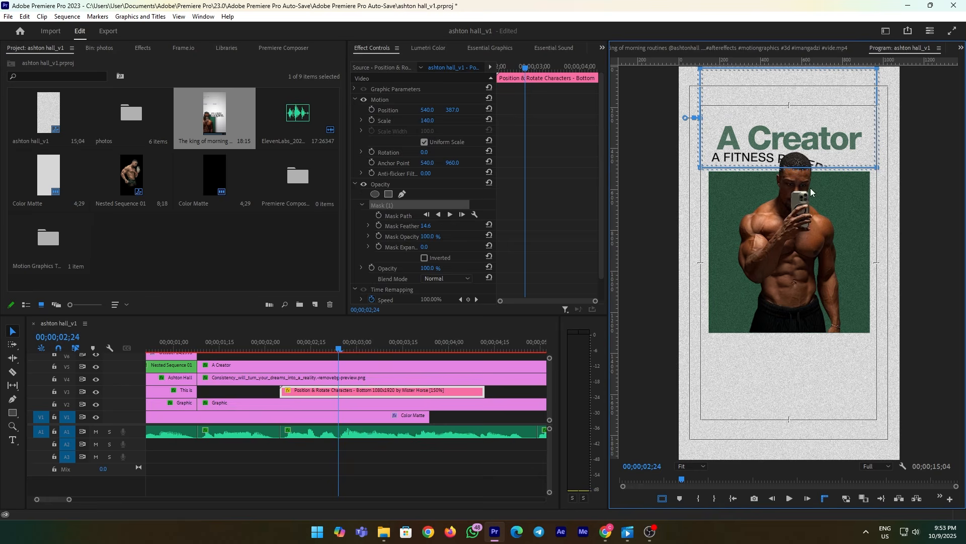
Play back the masked entrance of "A FITNESS POWERHOUSE" twice to check the mask and speed.
{"action": "left_click", "coordinate": [508, 391]}
{"action": "left_click", "coordinate": [277, 342]}
{"action": "key", "text": "space"}
{"action": "key", "text": "space"}
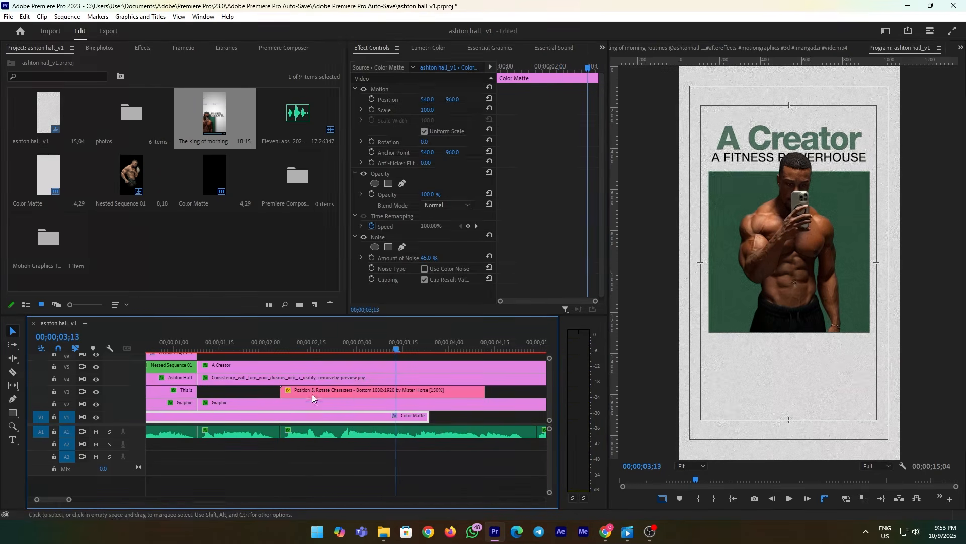
{"action": "left_click", "coordinate": [271, 349]}
{"action": "key", "text": "space"}
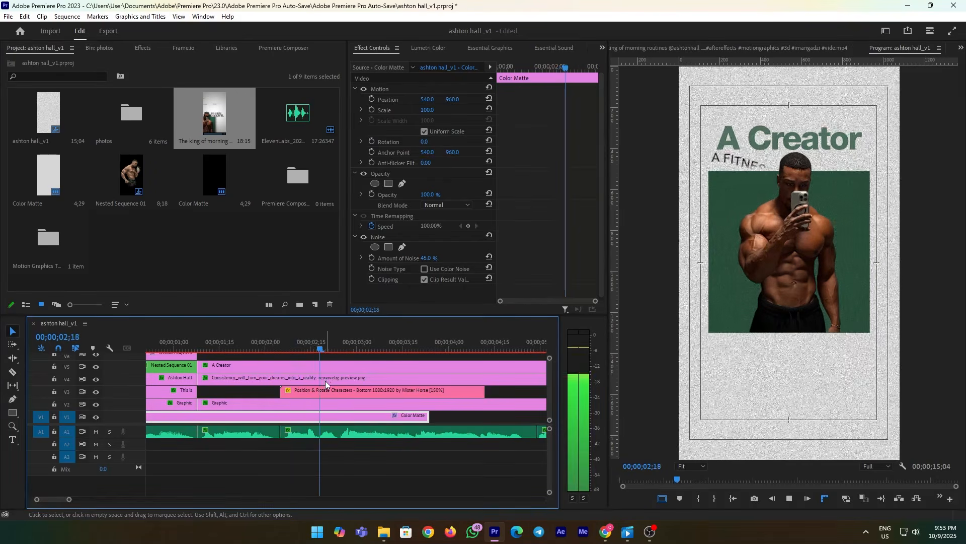
{"action": "key", "text": "space"}
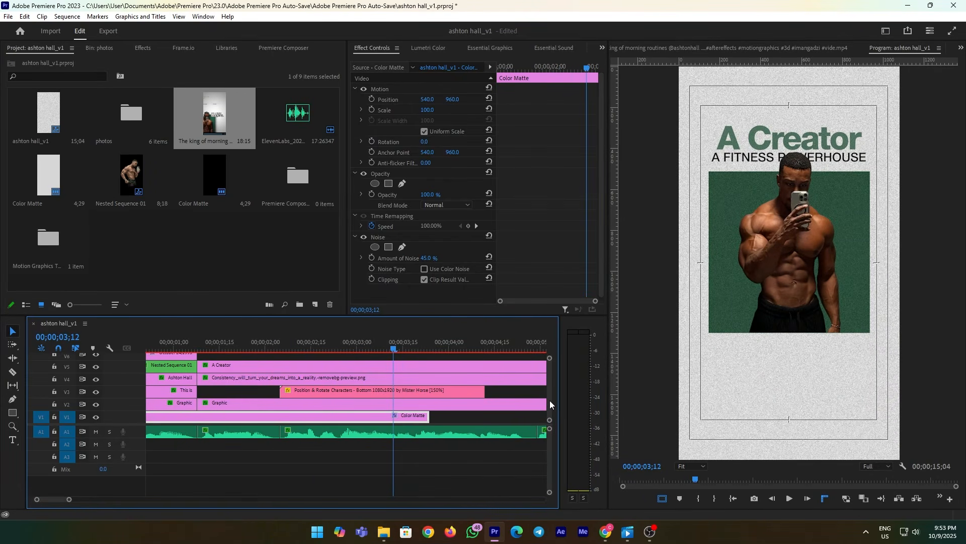
Slow the masked "A FITNESS POWERHOUSE" clip to a speed of 110%.
{"action": "left_click", "coordinate": [394, 391]}
{"action": "right_click", "coordinate": [394, 391]}
{"action": "left_click", "coordinate": [438, 317]}
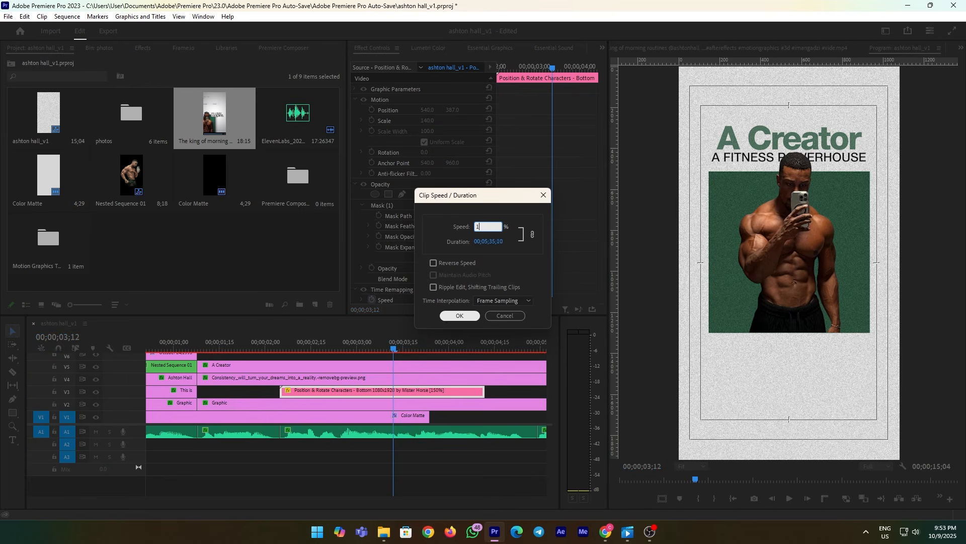
{"action": "type", "text": "110"}
{"action": "left_click", "coordinate": [443, 315]}
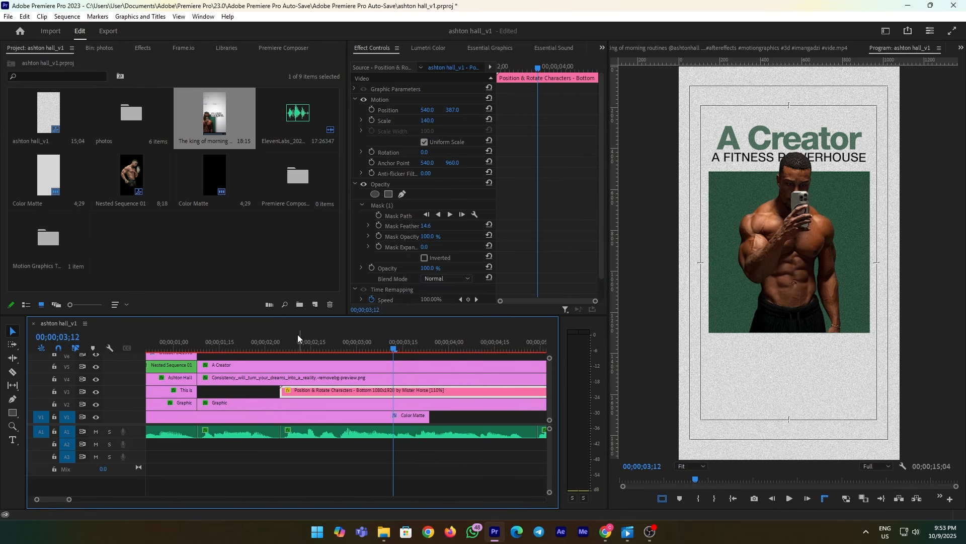
Play back the slowed "A FITNESS POWERHOUSE" entrance against the voice-over.
{"action": "left_click", "coordinate": [286, 338]}
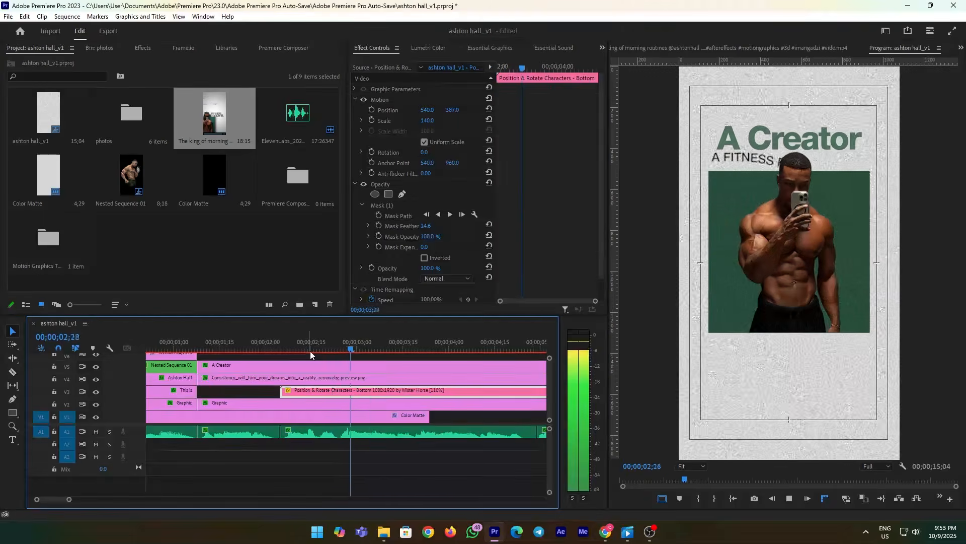
{"action": "key", "text": "space"}
{"action": "left_click", "coordinate": [294, 348]}
{"action": "key", "text": "space"}
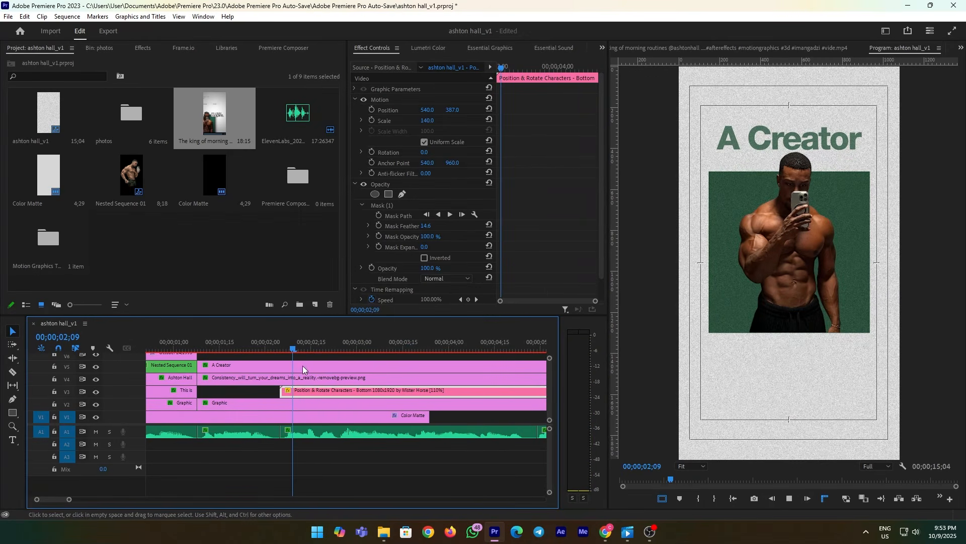
{"action": "key", "text": "space"}
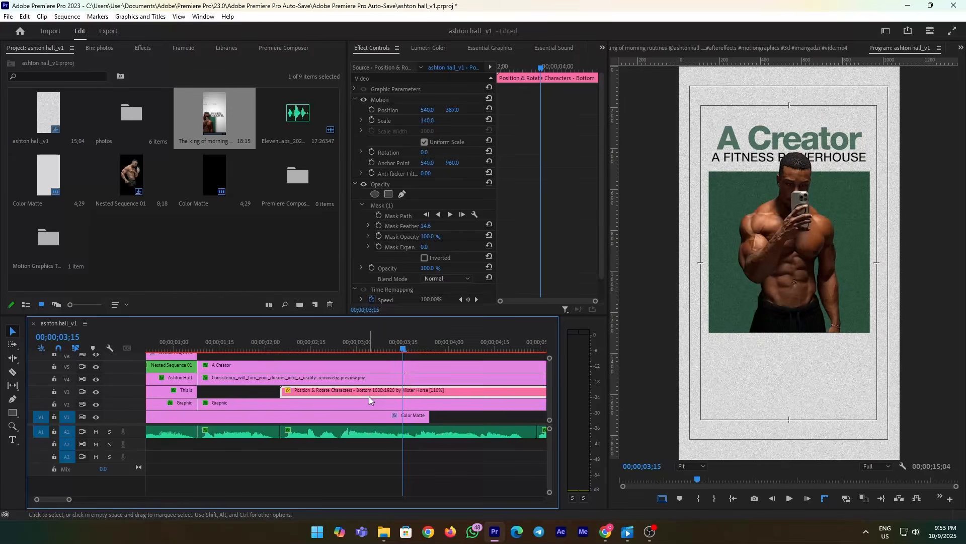
Play from the start of the "A Creator" section and move the "A FITNESS POWERHOUSE" clip about four frames earlier on its track.
{"action": "left_click", "coordinate": [204, 345]}
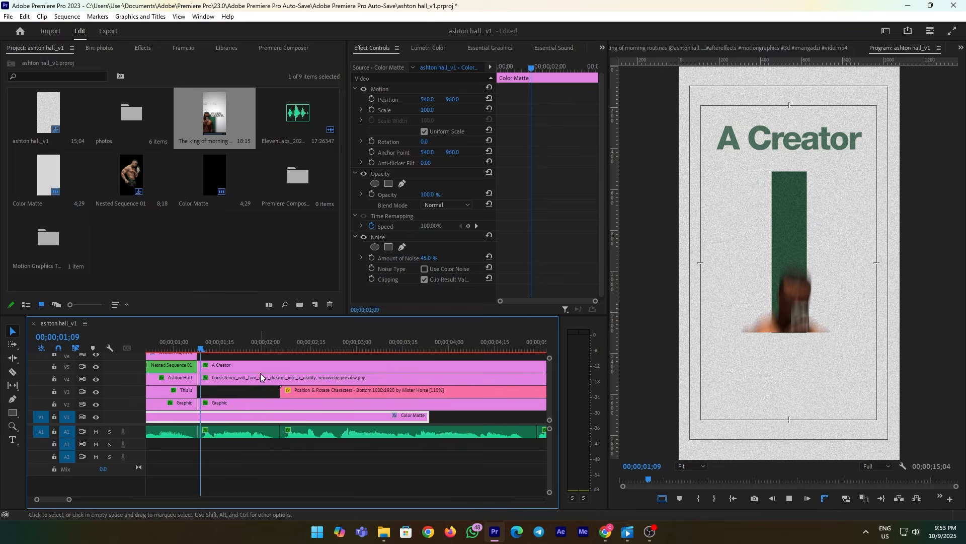
{"action": "key", "text": "space"}
{"action": "left_click_drag", "start_coordinate": [323, 392], "coordinate": [312, 394]}
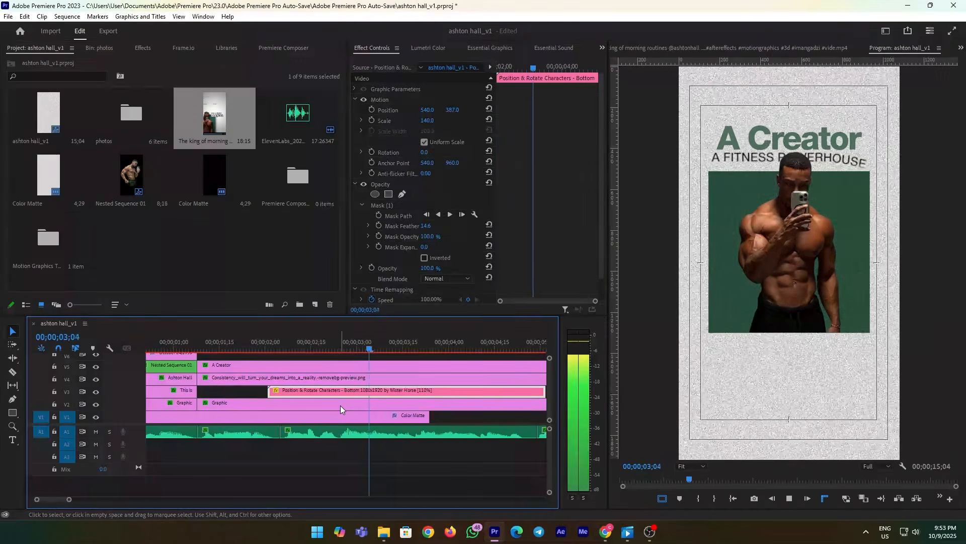
{"action": "key", "text": "space"}
Split the title, photo, graphic and color matte clips at 00;00;03;13 and delete everything after the cut, keeping the voice-over.
{"action": "scroll", "coordinate": [361, 425], "scroll_direction": "down", "scroll_amount": 2}
{"action": "key", "text": "Right"}
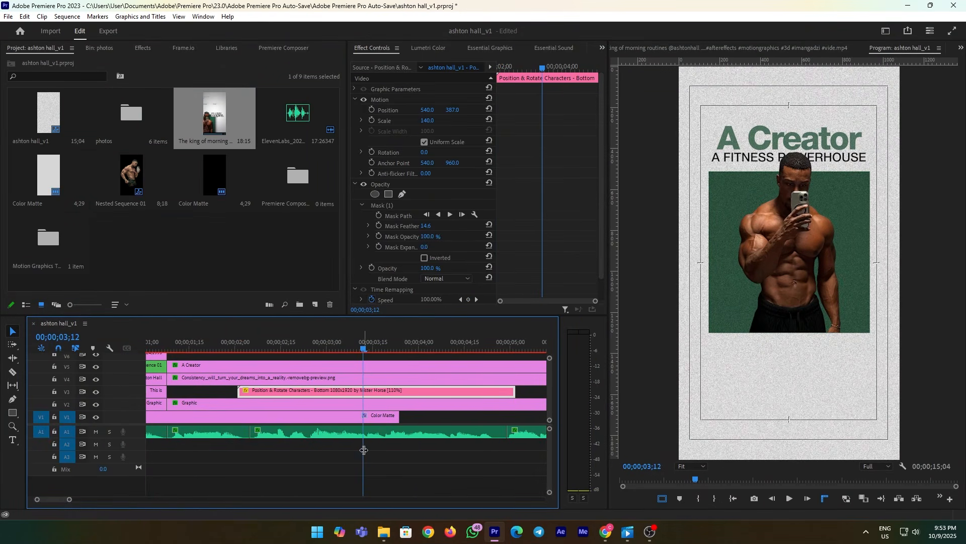
{"action": "key", "text": "c"}
{"action": "left_click", "coordinate": [367, 402]}
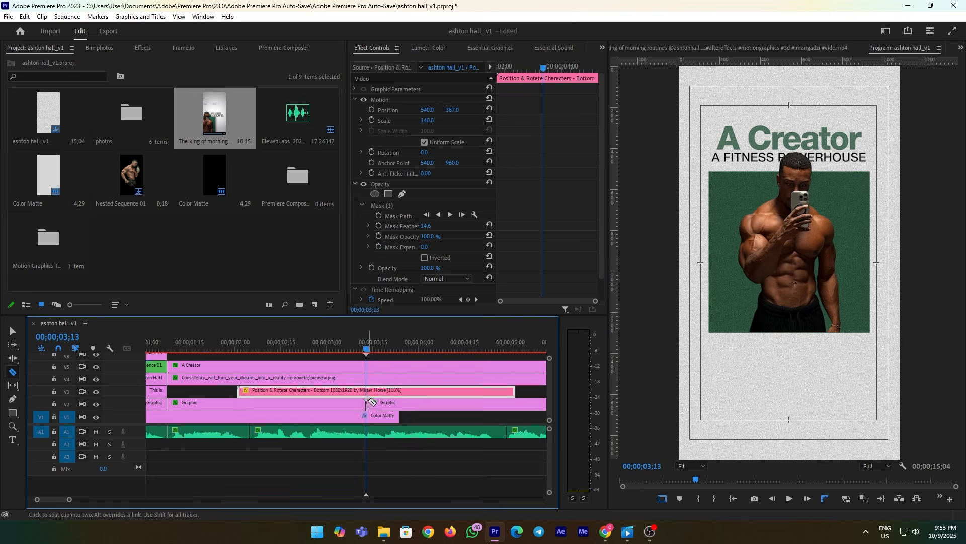
{"action": "left_click", "coordinate": [367, 391]}
{"action": "left_click", "coordinate": [367, 378]}
{"action": "left_click", "coordinate": [367, 416]}
{"action": "key", "text": "v"}
{"action": "left_click_drag", "start_coordinate": [412, 420], "coordinate": [386, 368]}
{"action": "key", "text": "Delete"}
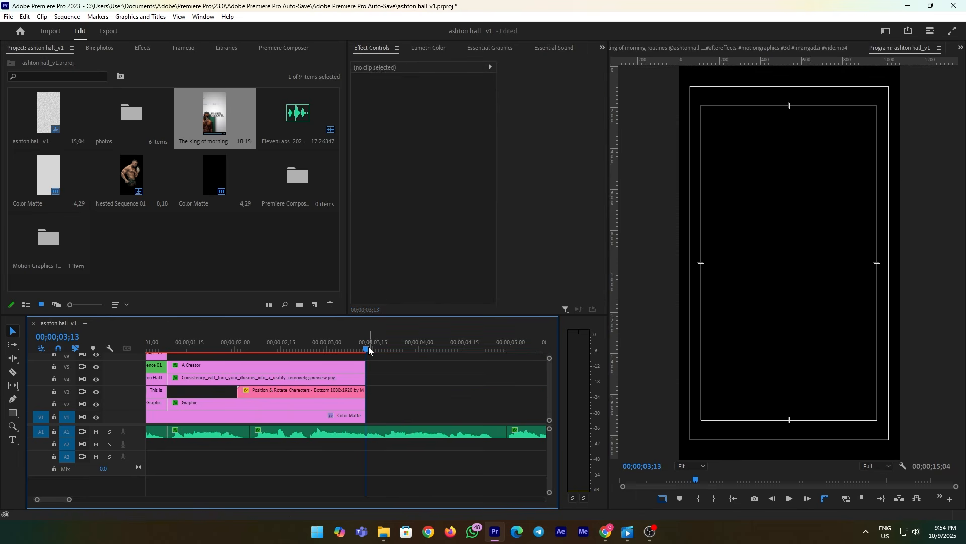
Play back and scrub through the trimmed "A Creator" section up to 00;00;03;09.
{"action": "left_click", "coordinate": [283, 349]}
{"action": "scroll", "coordinate": [369, 388], "scroll_direction": "up", "scroll_amount": 5}
{"action": "key", "text": "space"}
{"action": "key", "text": "space"}
{"action": "left_click_drag", "start_coordinate": [277, 347], "coordinate": [445, 352]}
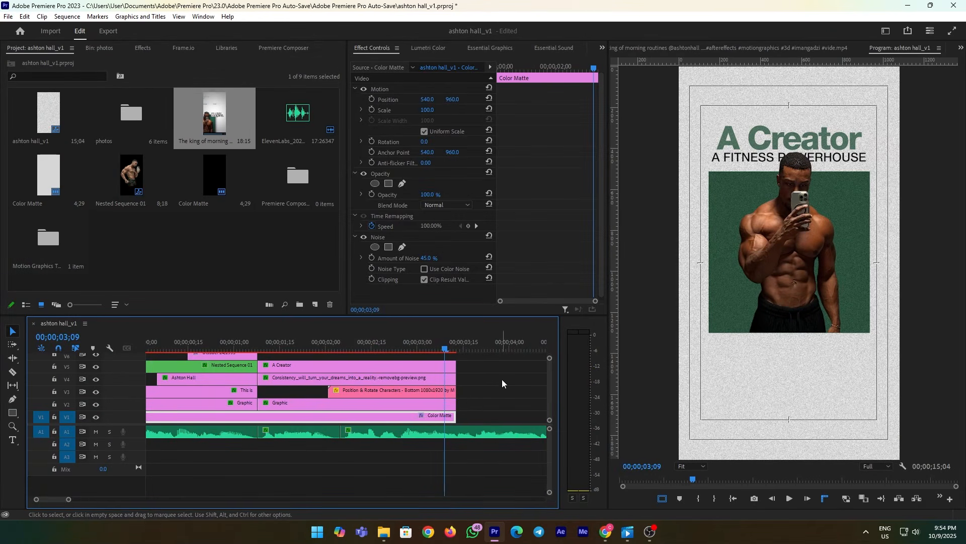
Nest the "A Creator", photo, "A FITNESS POWERHOUSE" and green graphic clips into one sequence, leaving out the color matte.
{"action": "left_click_drag", "start_coordinate": [468, 403], "coordinate": [442, 371]}
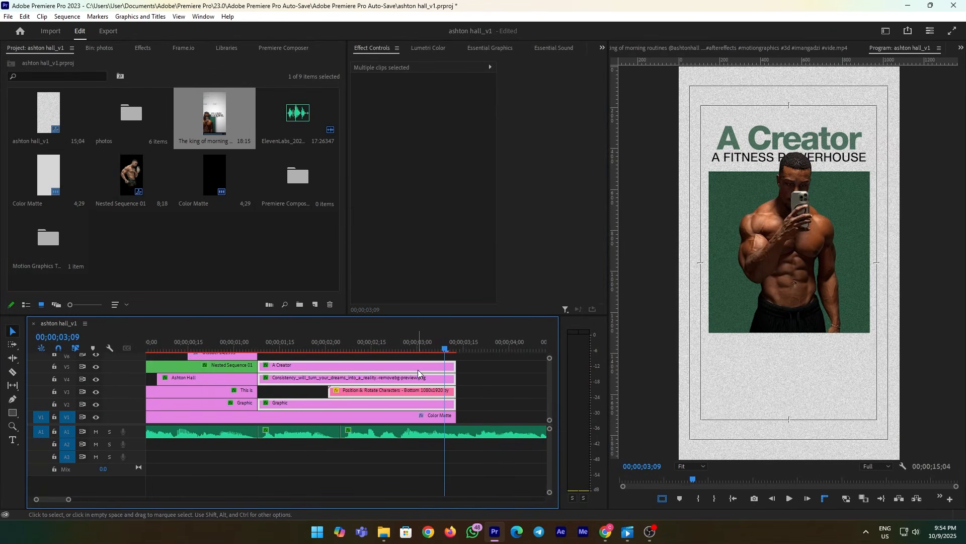
{"action": "right_click", "coordinate": [407, 366]}
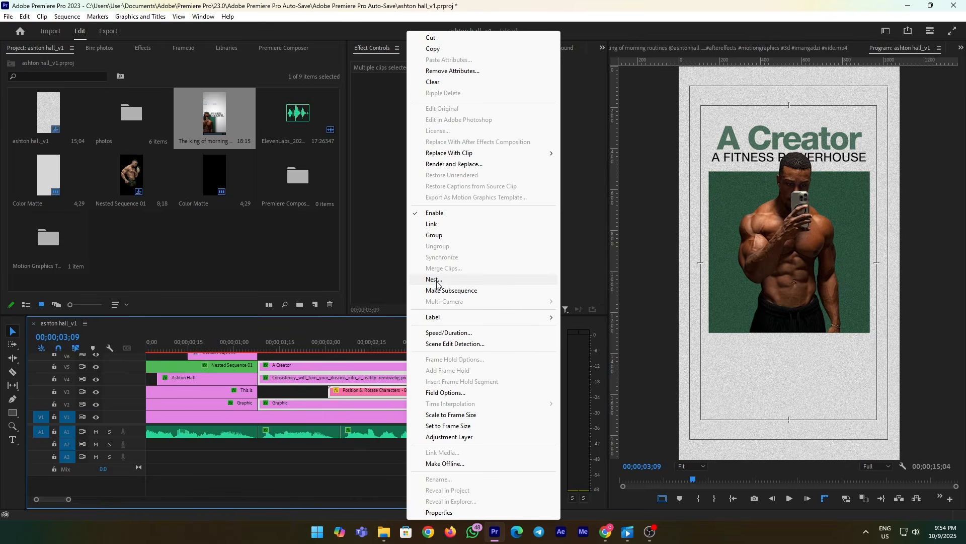
{"action": "left_click", "coordinate": [436, 280]}
{"action": "left_click", "coordinate": [468, 278]}
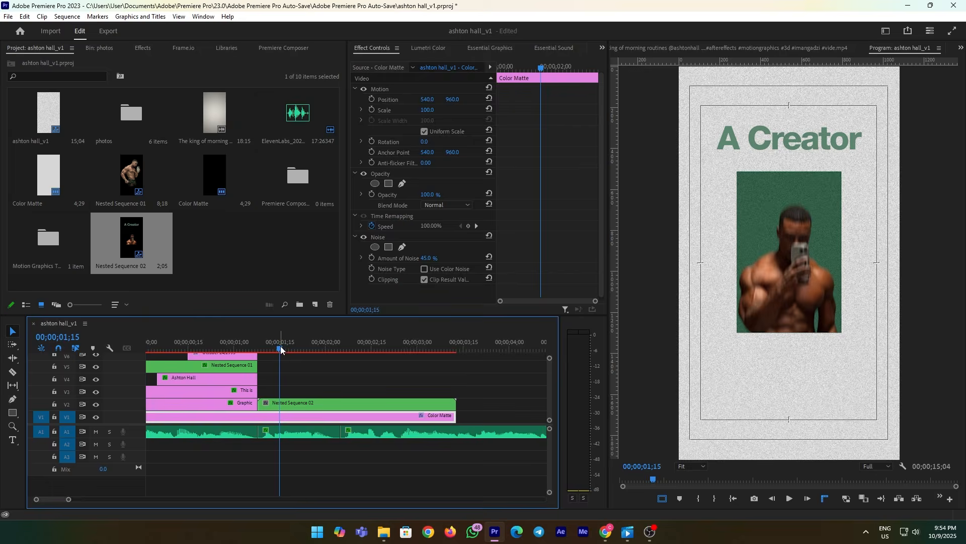
Find the "SCALE UP ++ [IN]" preset with the search "scale up" and apply it to the nested "A Creator" sequence.
{"action": "left_click", "coordinate": [142, 48]}
{"action": "left_click", "coordinate": [49, 60]}
{"action": "type", "text": "s"}
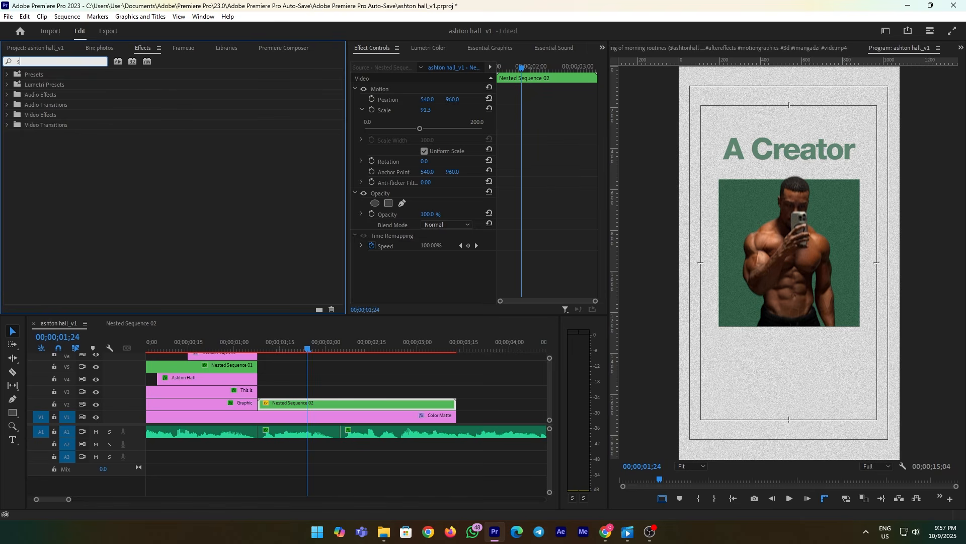
{"action": "type", "text": "cale up"}
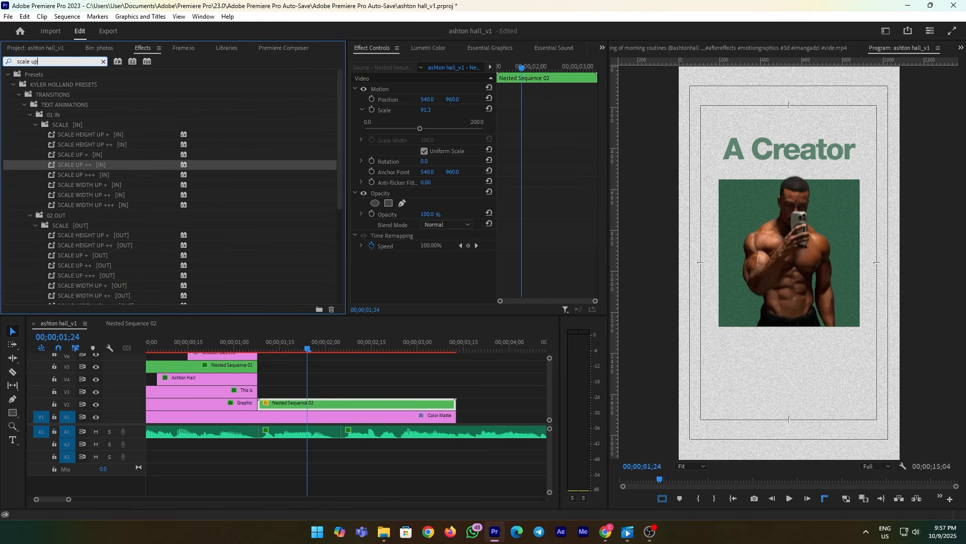
{"action": "left_click_drag", "start_coordinate": [86, 165], "coordinate": [302, 403]}
{"action": "scroll", "coordinate": [524, 250], "scroll_direction": "down", "scroll_amount": 6}
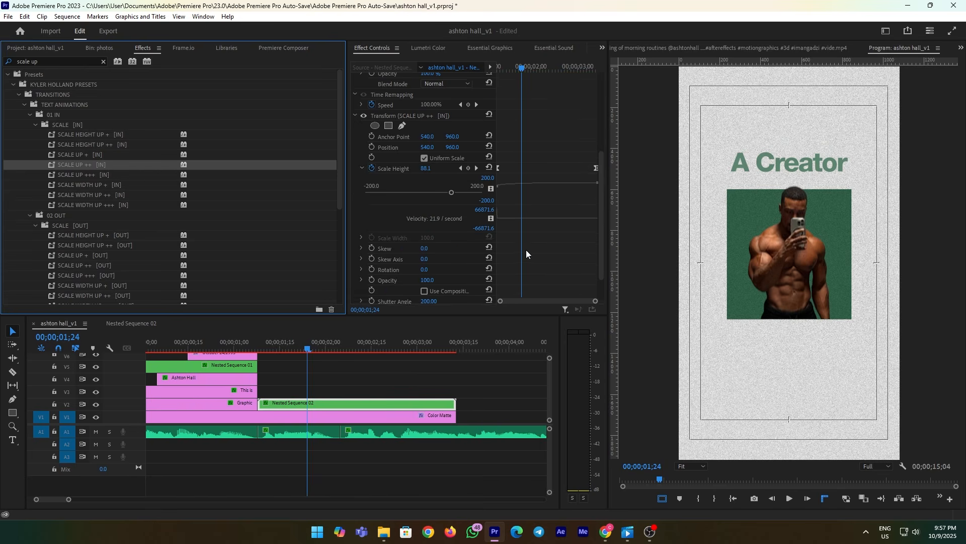
Play back the nested sequence's scale-up animation from its first frame and inspect the end of the section.
{"action": "left_click_drag", "start_coordinate": [523, 68], "coordinate": [491, 78]}
{"action": "key", "text": "Left"}
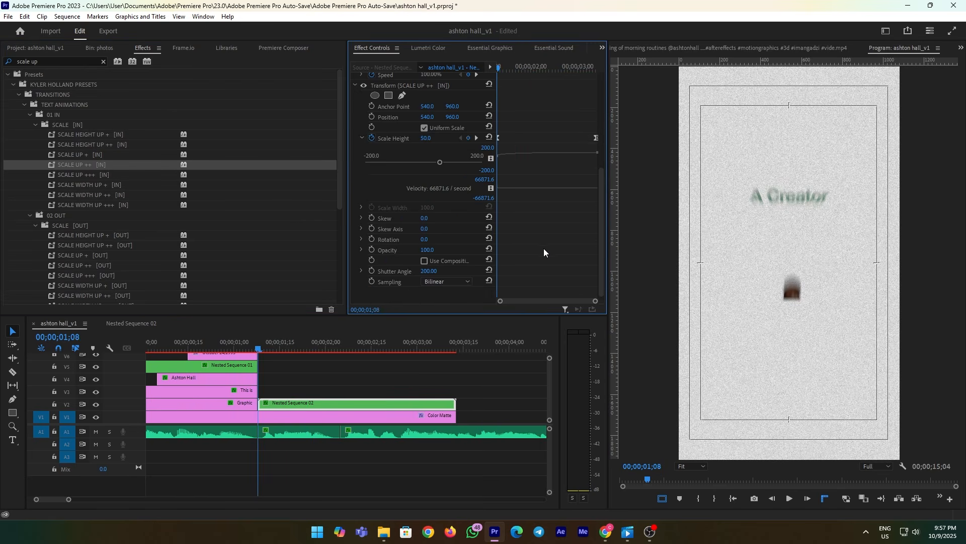
{"action": "key", "text": "space"}
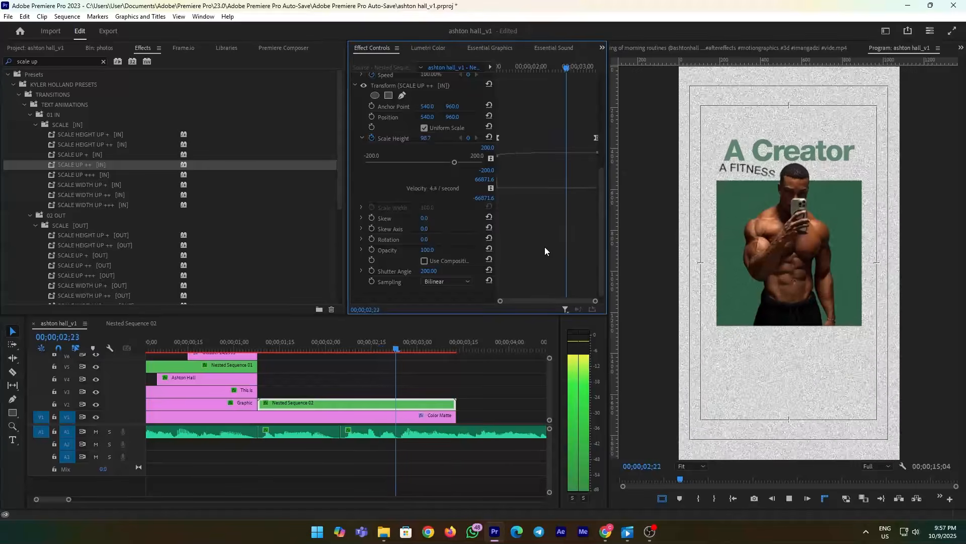
{"action": "key", "text": "space"}
{"action": "left_click", "coordinate": [414, 345]}
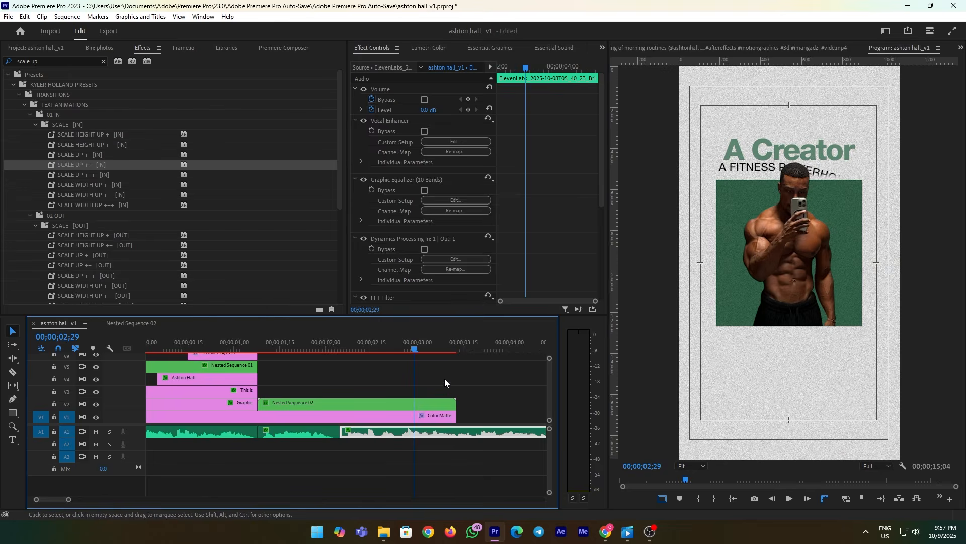
{"action": "left_click", "coordinate": [452, 382]}
{"action": "key", "text": "space"}
{"action": "key", "text": "space"}
{"action": "left_click", "coordinate": [435, 347]}
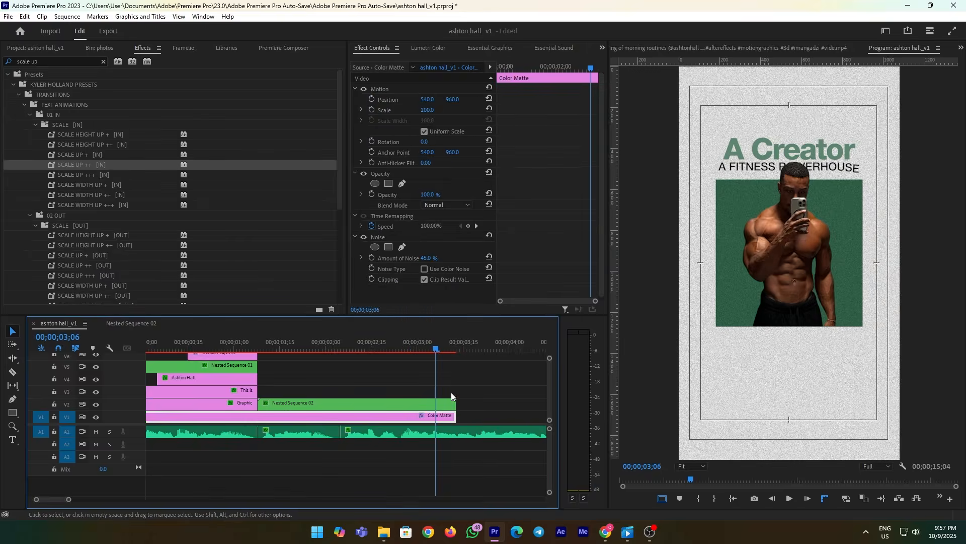
Check the "The king of morning routines" title in the reference video and extend the Color Matte clip to about 00;00;04;26.
{"action": "double_click", "coordinate": [215, 123]}
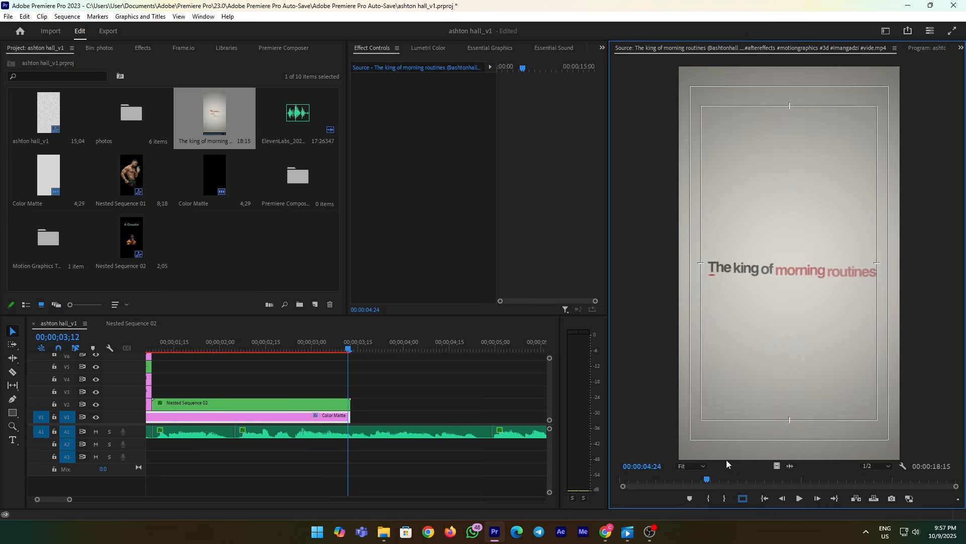
{"action": "left_click_drag", "start_coordinate": [706, 480], "coordinate": [732, 483]}
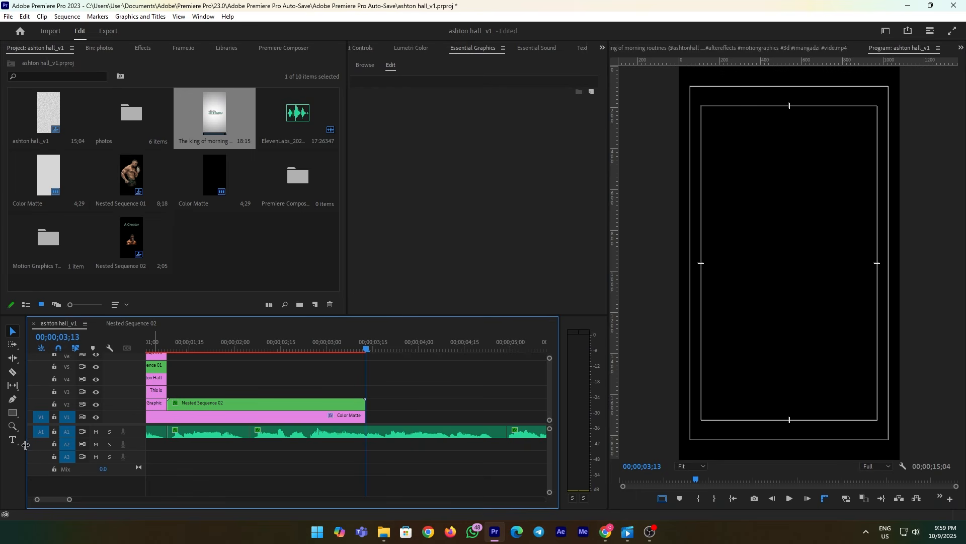
{"action": "left_click_drag", "start_coordinate": [365, 418], "coordinate": [497, 418]}
{"action": "scroll", "coordinate": [411, 436], "scroll_direction": "down", "scroll_amount": 2}
{"action": "scroll", "coordinate": [411, 437], "scroll_direction": "down", "scroll_amount": 1}
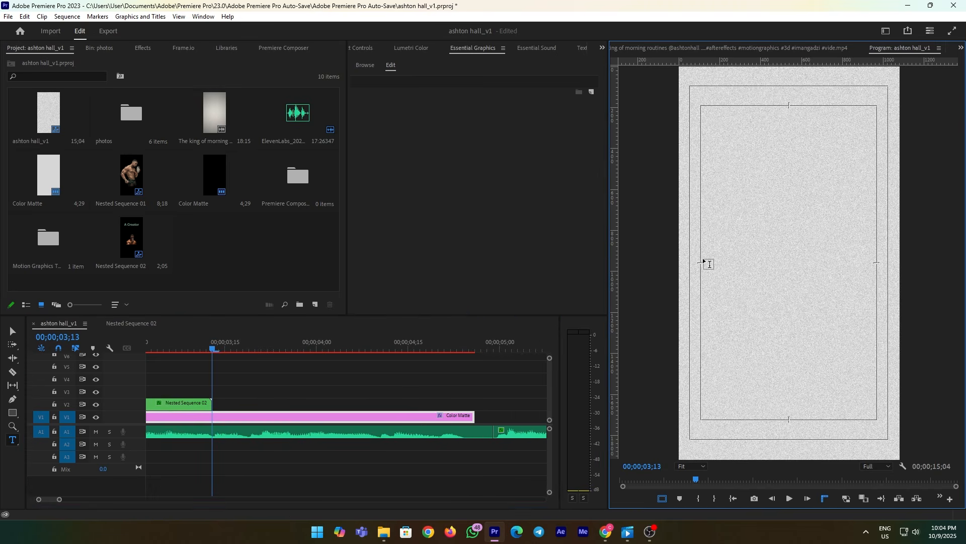
Add the text "The king of morning routines" at 00;00;03;13 and scale it to 69 so it fits the frame.
{"action": "left_click", "coordinate": [704, 258]}
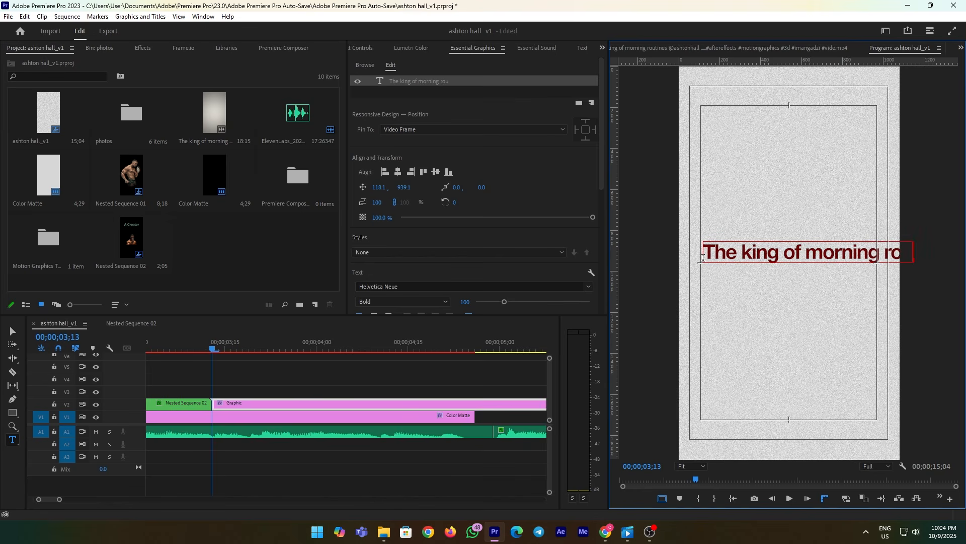
{"action": "left_click", "coordinate": [289, 386]}
{"action": "left_click", "coordinate": [293, 408]}
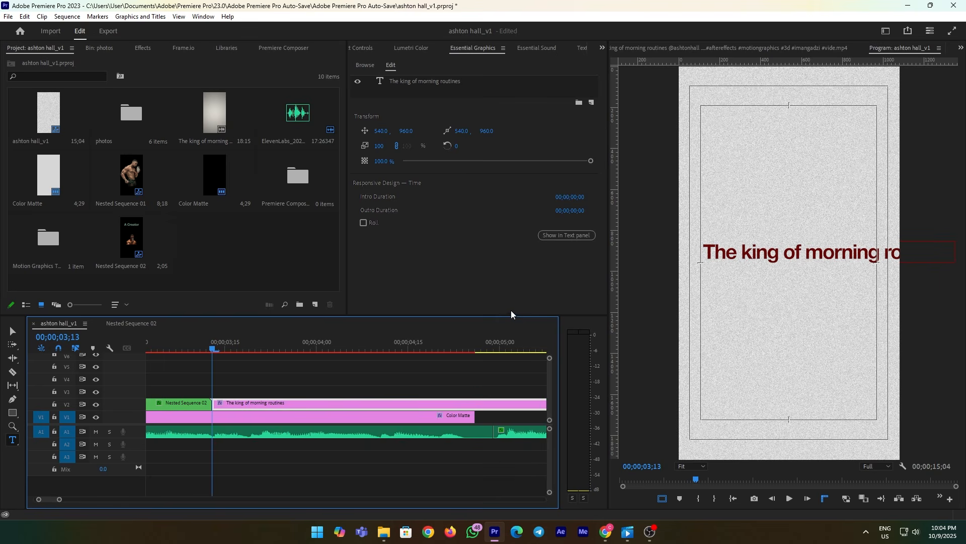
{"action": "left_click", "coordinate": [791, 258]}
{"action": "left_click_drag", "start_coordinate": [828, 269], "coordinate": [832, 250]}
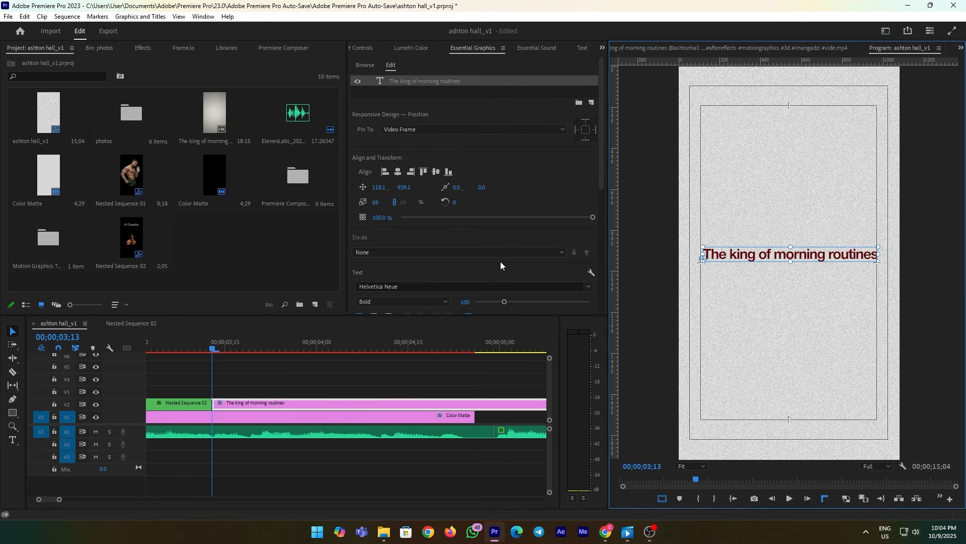
Set the "The king of morning routines" text to a black fill and the Bold font weight.
{"action": "scroll", "coordinate": [500, 261], "scroll_direction": "down", "scroll_amount": 1}
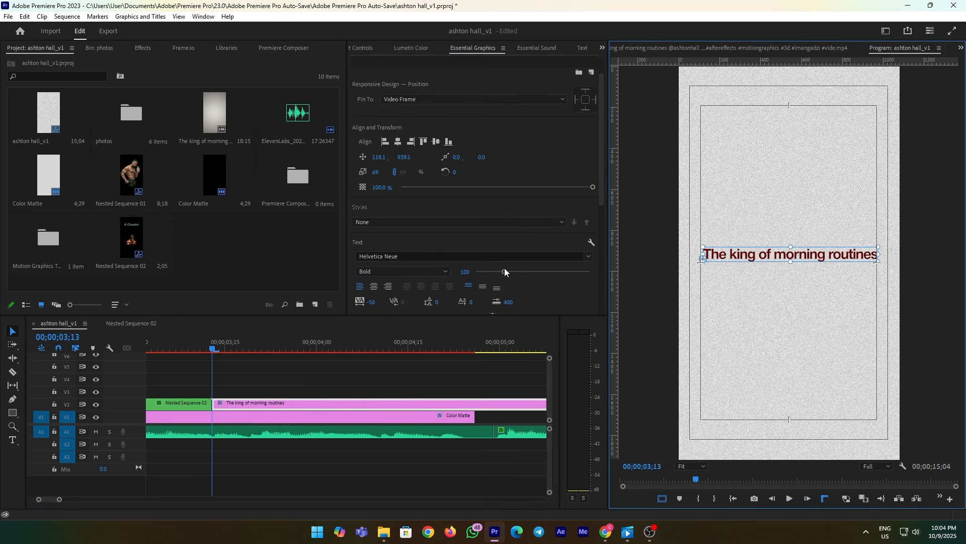
{"action": "left_click", "coordinate": [382, 272]}
{"action": "left_click", "coordinate": [397, 337]}
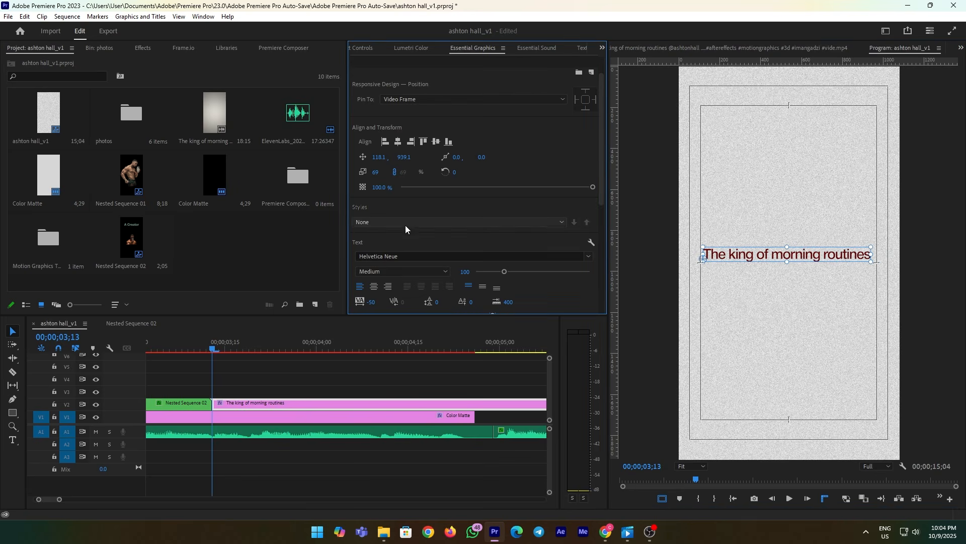
{"action": "scroll", "coordinate": [410, 236], "scroll_direction": "down", "scroll_amount": 3}
{"action": "left_click", "coordinate": [386, 248]}
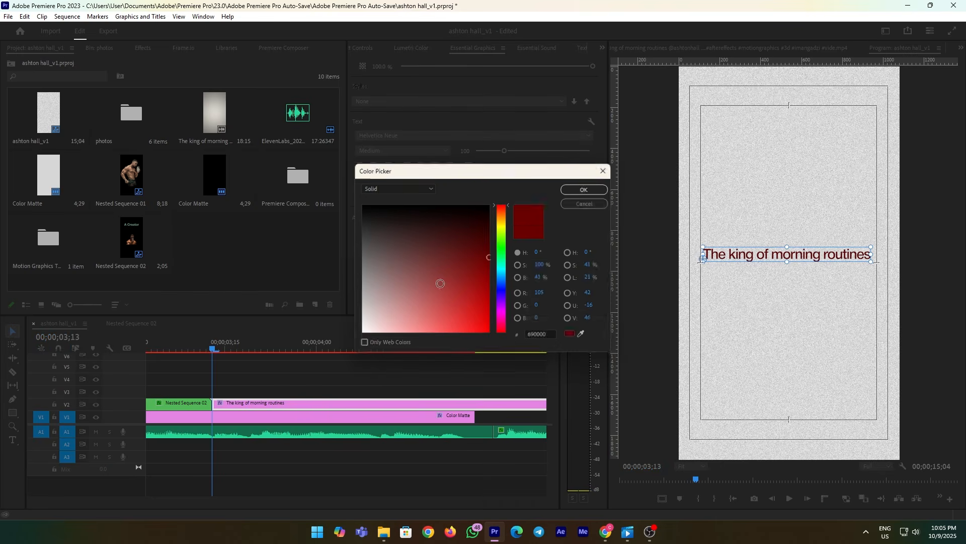
{"action": "left_click_drag", "start_coordinate": [439, 284], "coordinate": [513, 201]}
{"action": "left_click", "coordinate": [573, 190]}
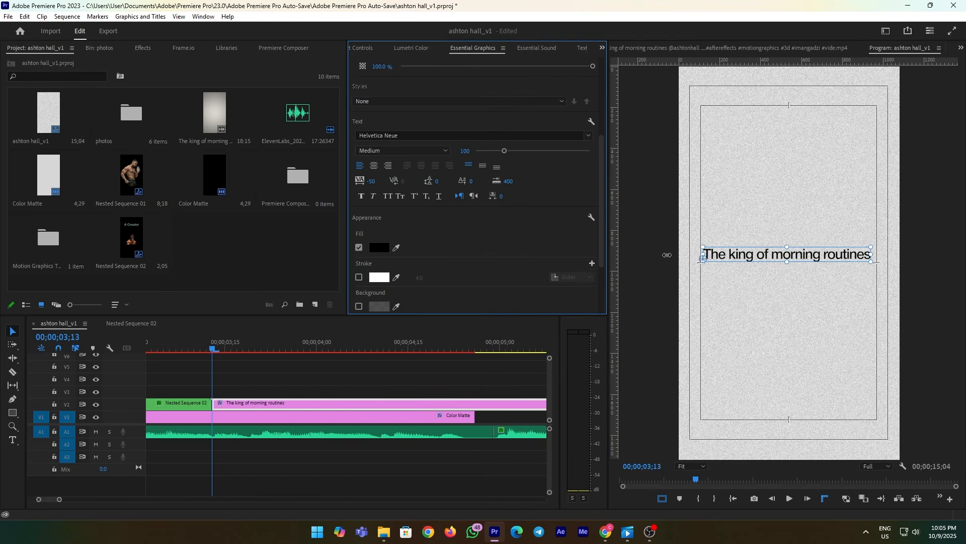
{"action": "left_click", "coordinate": [400, 151]}
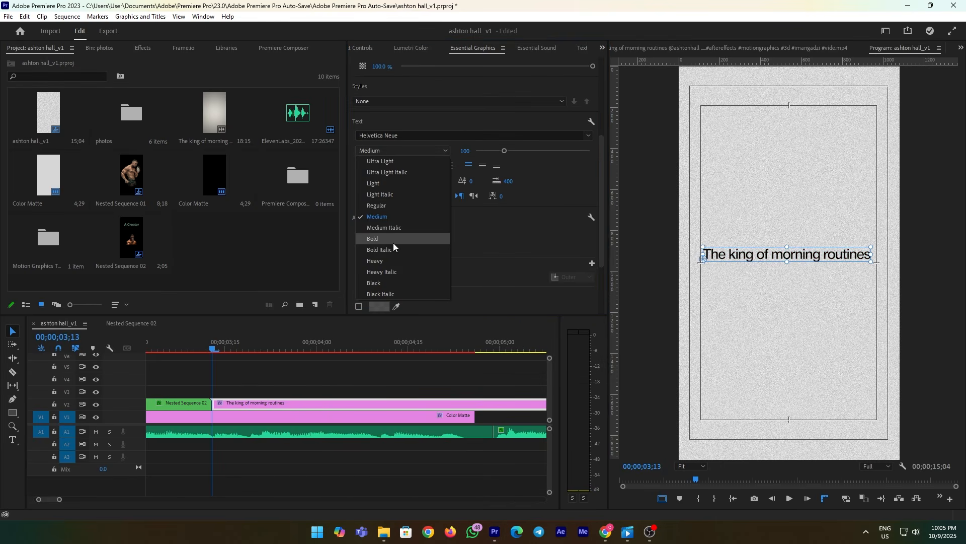
{"action": "left_click", "coordinate": [393, 243]}
Delete "morning routines" from the title so that it reads "The king of".
{"action": "double_click", "coordinate": [779, 254]}
{"action": "left_click_drag", "start_coordinate": [775, 254], "coordinate": [892, 271]}
{"action": "key", "text": "BackSpace"}
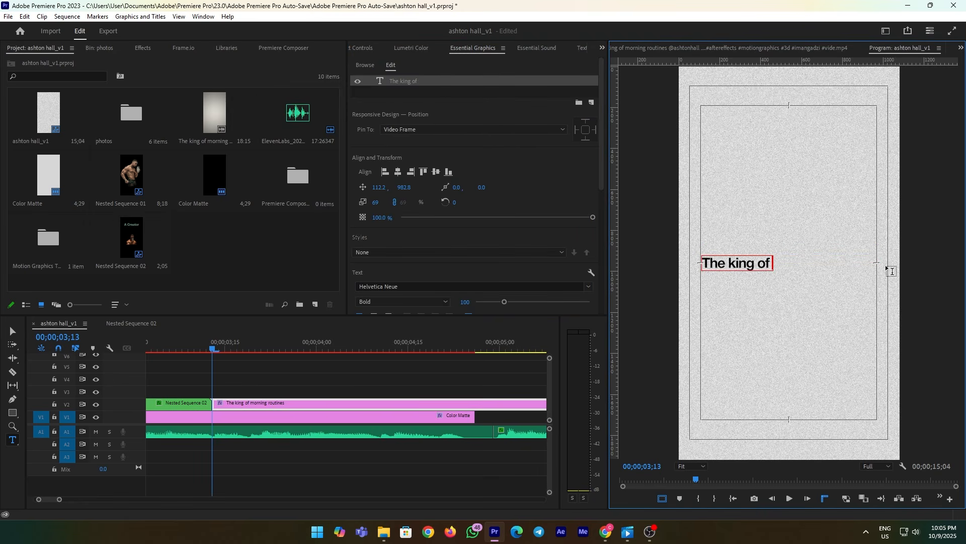
{"action": "left_click", "coordinate": [440, 376]}
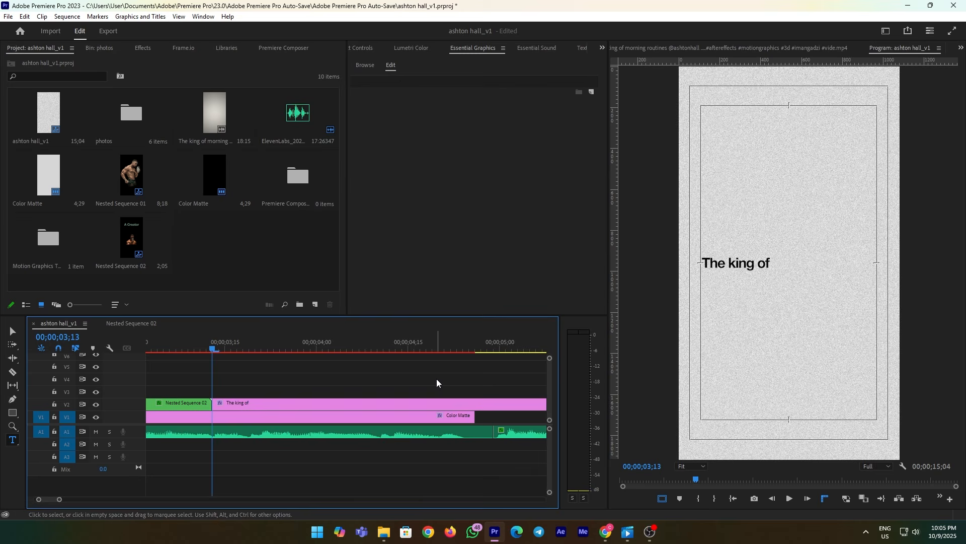
Clear the effects search and apply the "Slide Up +" preset to the "The king of" clip.
{"action": "left_click", "coordinate": [272, 408]}
{"action": "left_click", "coordinate": [141, 50]}
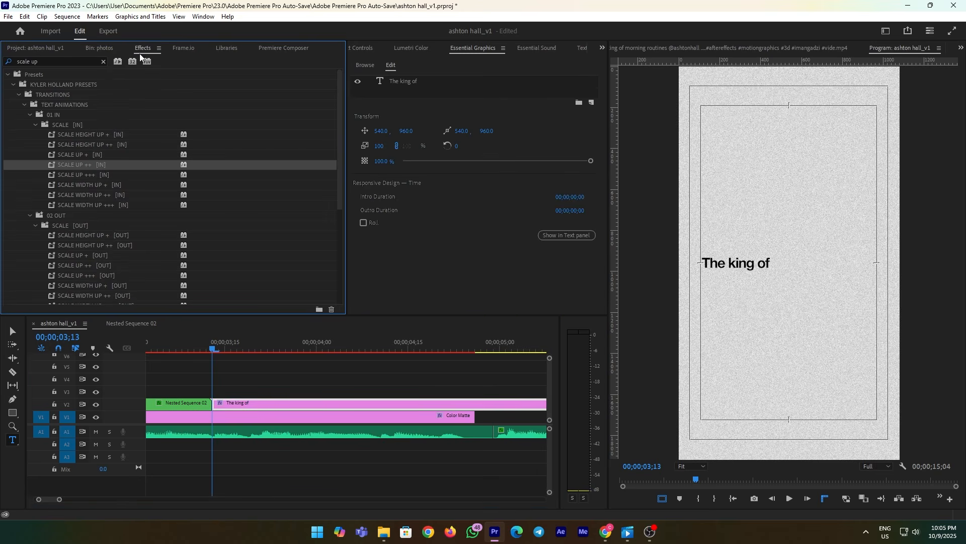
{"action": "left_click", "coordinate": [104, 61]}
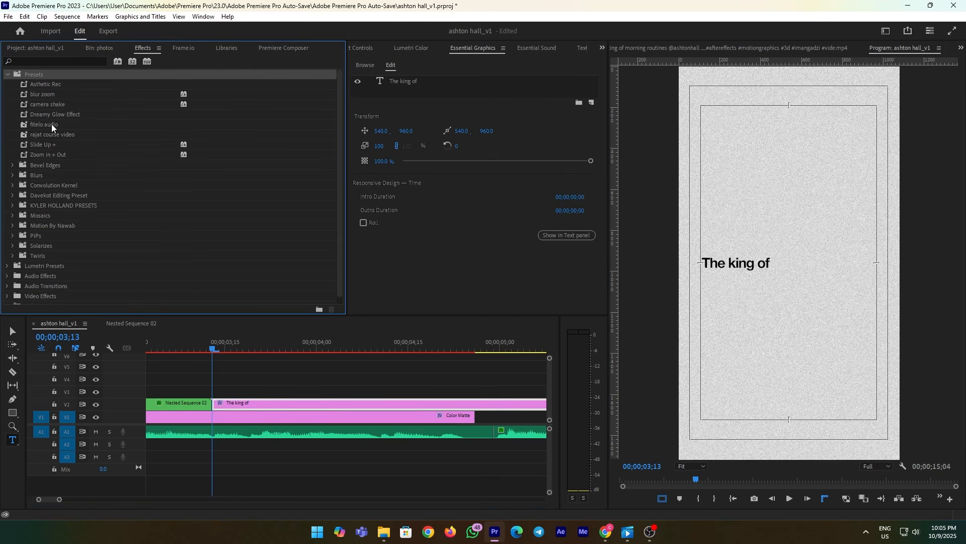
{"action": "left_click_drag", "start_coordinate": [51, 144], "coordinate": [221, 405]}
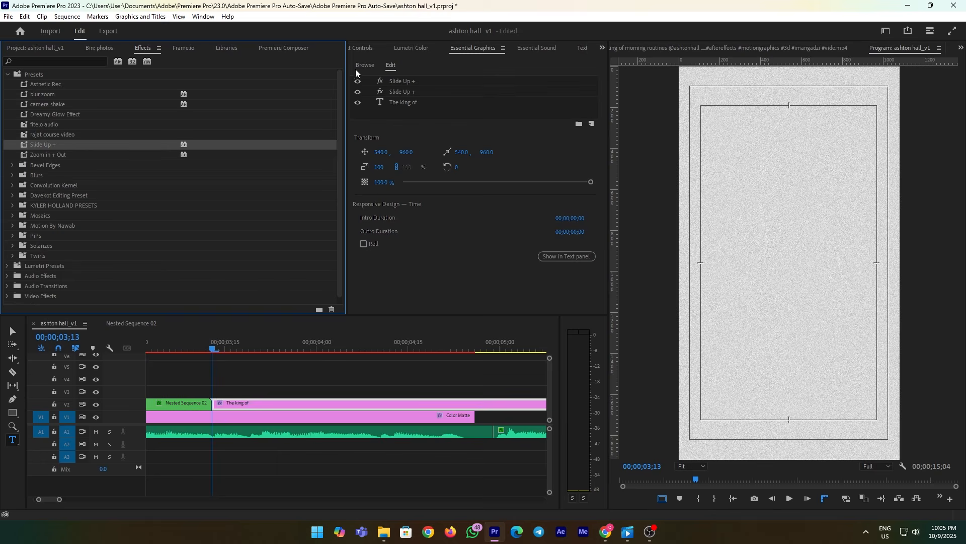
Remove the Gaussian Blur (Slide Up +) effect from the "The king of" clip, keeping its Transform effect.
{"action": "left_click", "coordinate": [361, 49]}
{"action": "scroll", "coordinate": [429, 222], "scroll_direction": "down", "scroll_amount": 8}
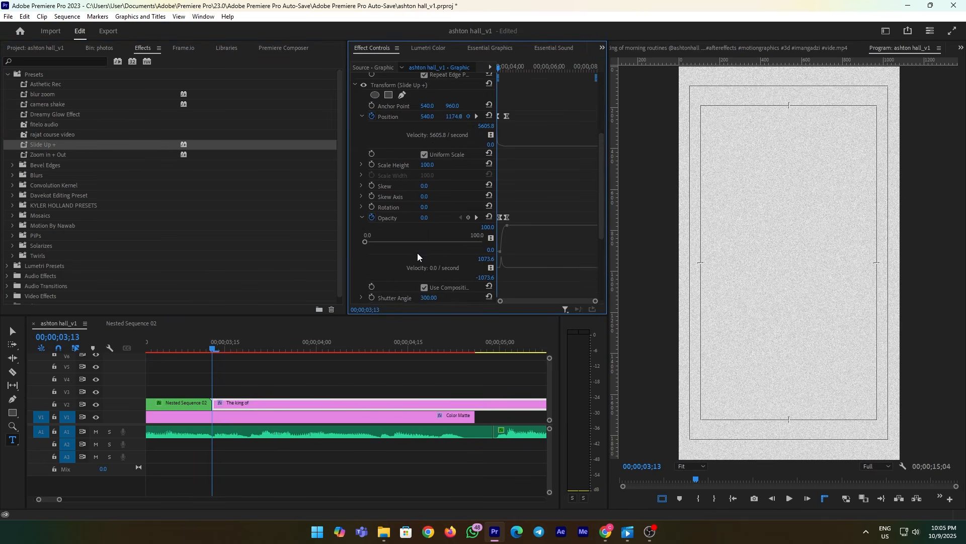
{"action": "scroll", "coordinate": [402, 272], "scroll_direction": "down", "scroll_amount": 3}
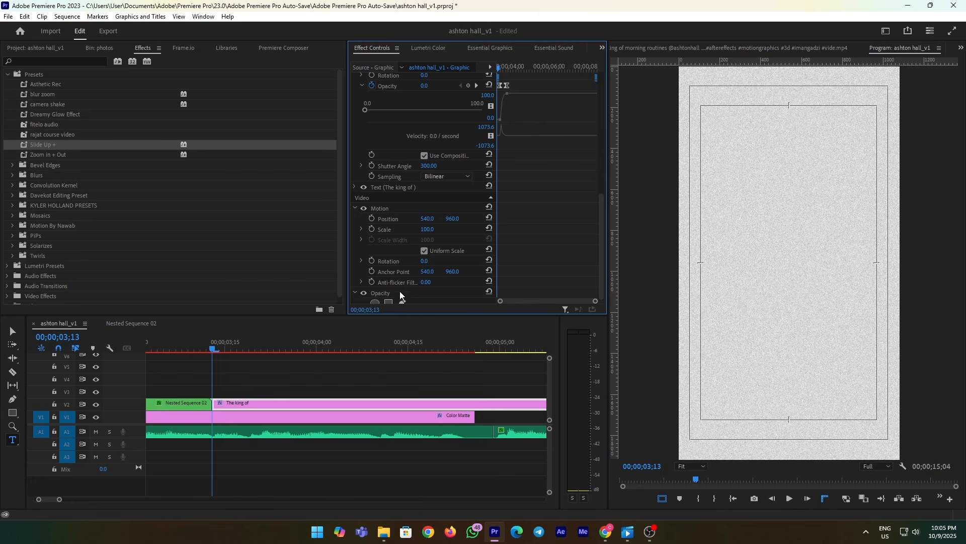
{"action": "left_click_drag", "start_coordinate": [414, 317], "coordinate": [416, 330]}
{"action": "scroll", "coordinate": [506, 261], "scroll_direction": "up", "scroll_amount": 7}
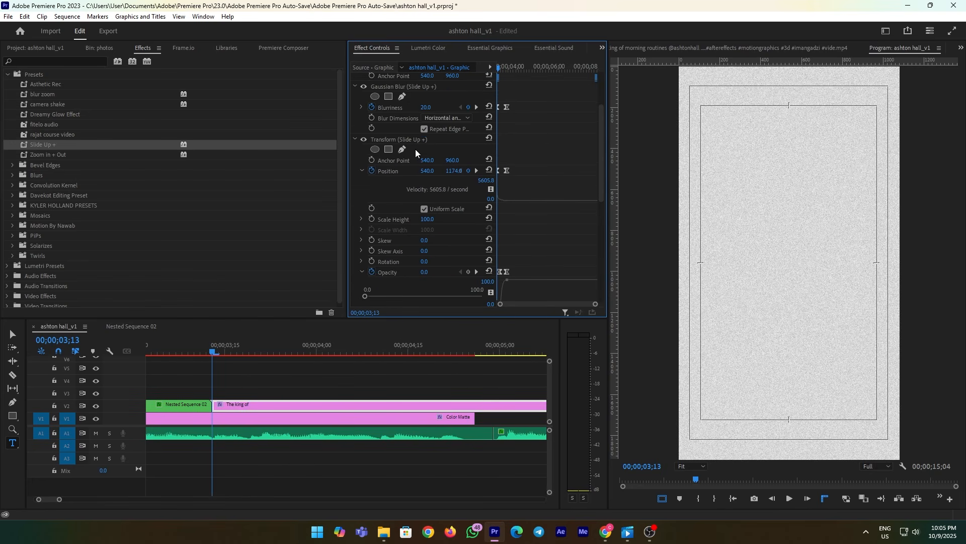
{"action": "scroll", "coordinate": [432, 192], "scroll_direction": "up", "scroll_amount": 1}
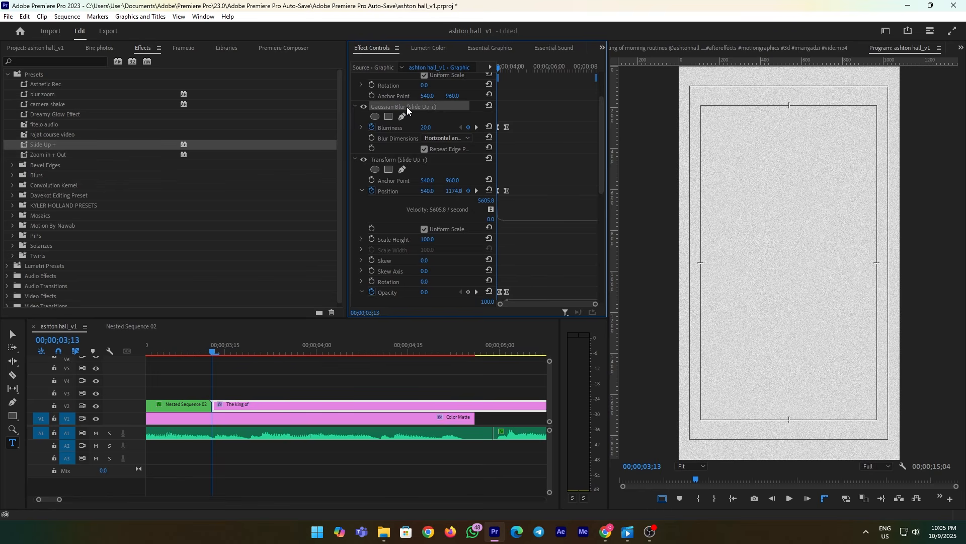
{"action": "key", "text": "Delete"}
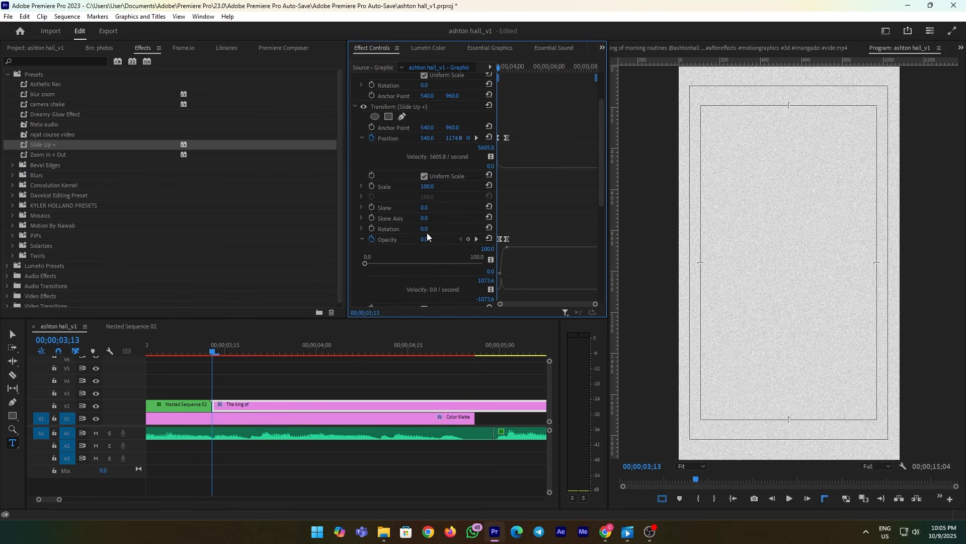
Preview the slide-up and retime its end keyframes, Position to 00;00;04;03 and Opacity to 00;00;03;23.
{"action": "left_click_drag", "start_coordinate": [501, 304], "coordinate": [522, 307]}
{"action": "key", "text": "space"}
{"action": "key", "text": "space"}
{"action": "left_click_drag", "start_coordinate": [528, 67], "coordinate": [486, 84]}
{"action": "key", "text": "space"}
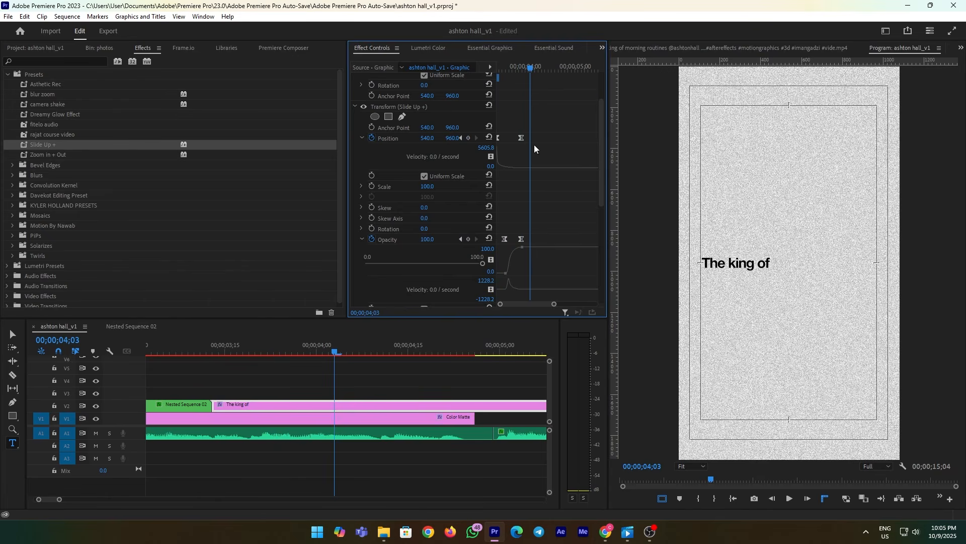
{"action": "left_click_drag", "start_coordinate": [520, 136], "coordinate": [529, 137]}
{"action": "left_click_drag", "start_coordinate": [521, 238], "coordinate": [482, 243]}
{"action": "key", "text": "shift+Left"}
{"action": "key", "text": "shift+Left"}
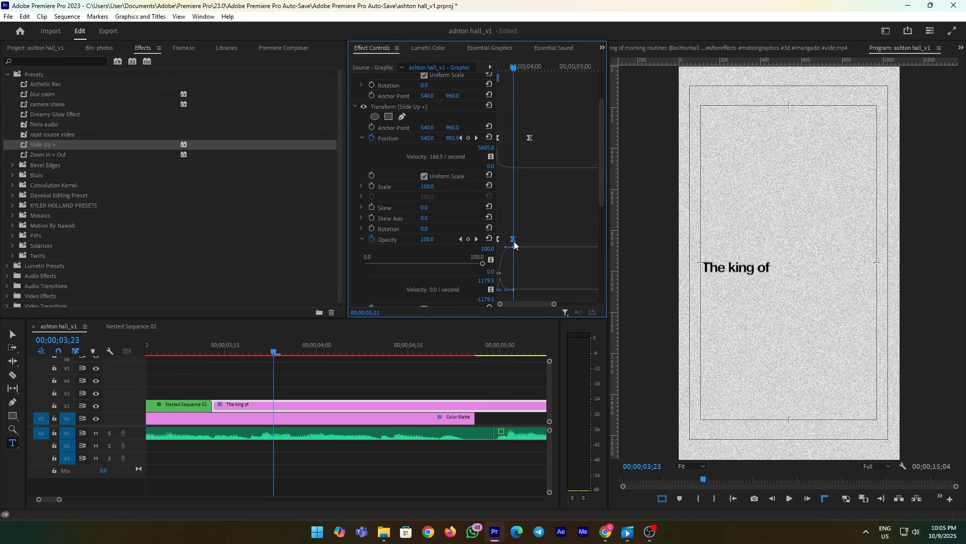
Play back the retimed slide-up and duplicate the "The king of" clip onto track V3, starting at about 00;00;03;18.
{"action": "left_click", "coordinate": [476, 367]}
{"action": "left_click", "coordinate": [217, 347]}
{"action": "left_click", "coordinate": [234, 381]}
{"action": "key", "text": "space"}
{"action": "key", "text": "space"}
{"action": "left_click", "coordinate": [219, 349]}
{"action": "left_click_drag", "start_coordinate": [219, 368], "coordinate": [245, 371]}
{"action": "left_click_drag", "start_coordinate": [262, 404], "coordinate": [291, 395]}
Shift the duplicated title horizontally to Position X 868 so it sits beside the original "The king of".
{"action": "left_click", "coordinate": [280, 354]}
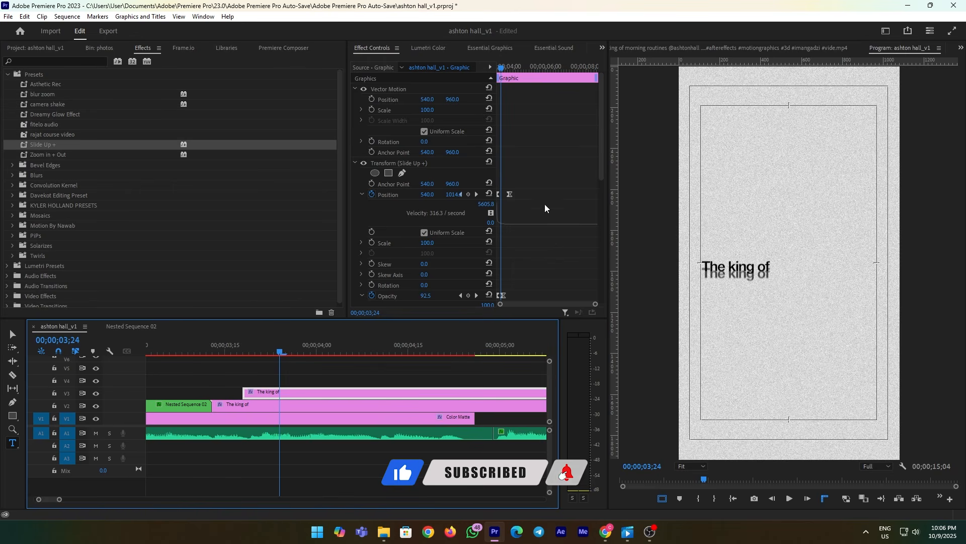
{"action": "left_click_drag", "start_coordinate": [427, 100], "coordinate": [515, 99]}
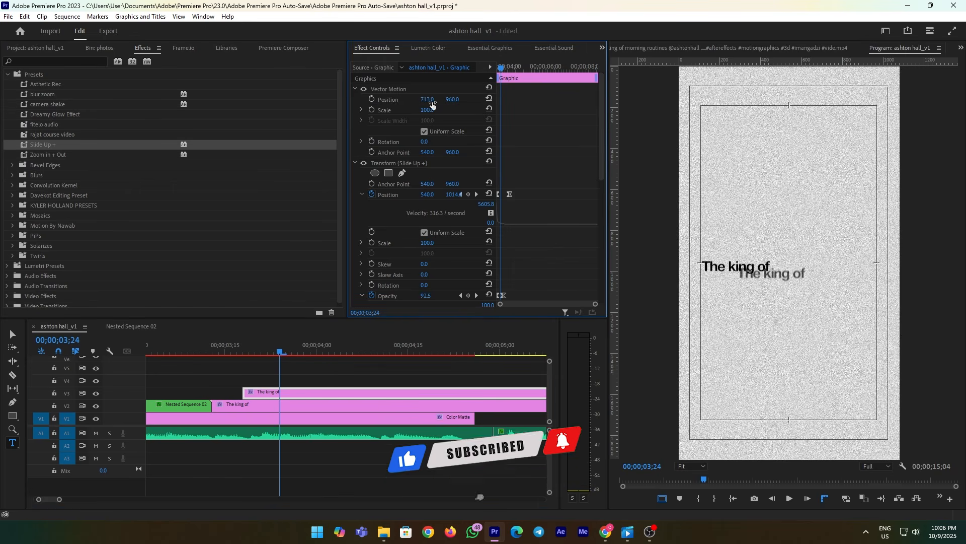
{"action": "left_click", "coordinate": [335, 353]}
{"action": "key", "text": "Right"}
{"action": "key", "text": "Right"}
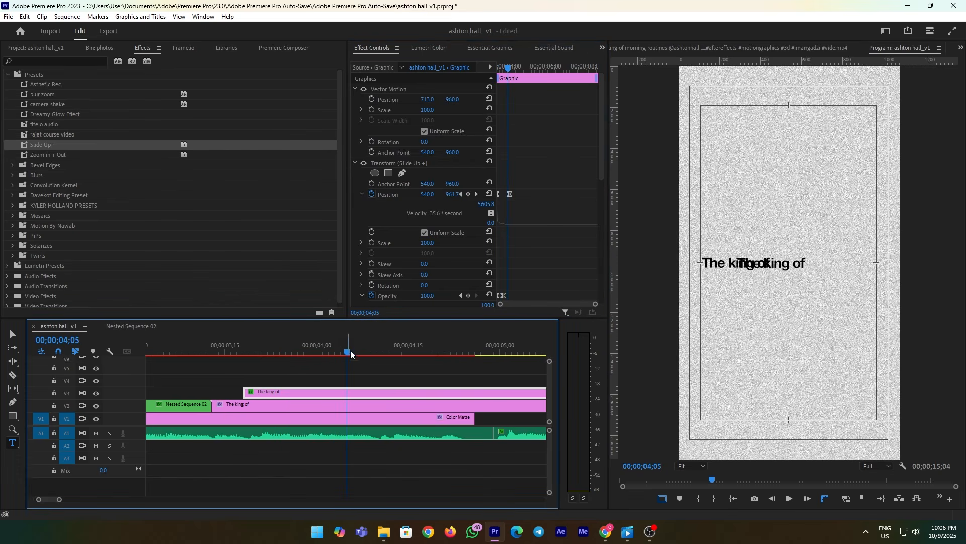
{"action": "left_click_drag", "start_coordinate": [432, 100], "coordinate": [510, 100]}
Replace the duplicated title's text with "morning".
{"action": "triple_click", "coordinate": [793, 263]}
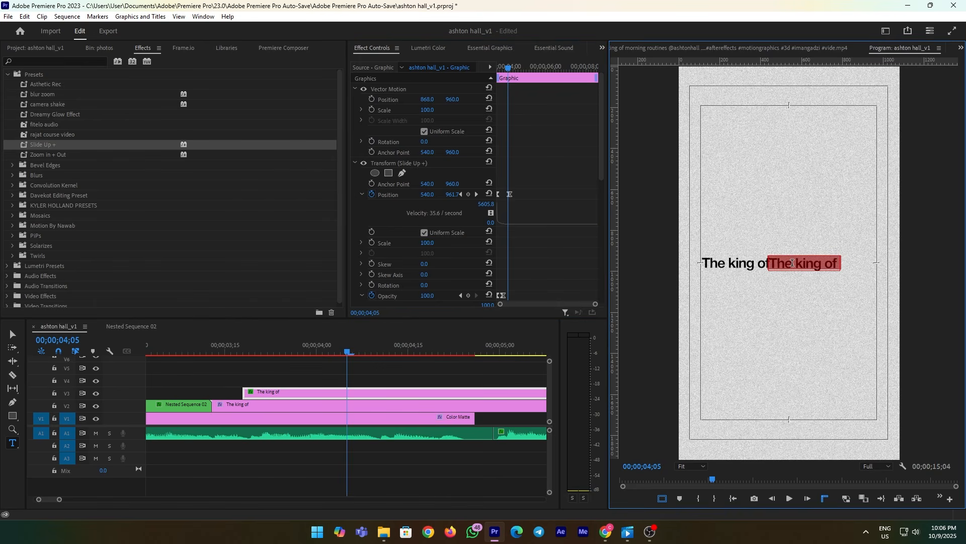
{"action": "type", "text": "morning"}
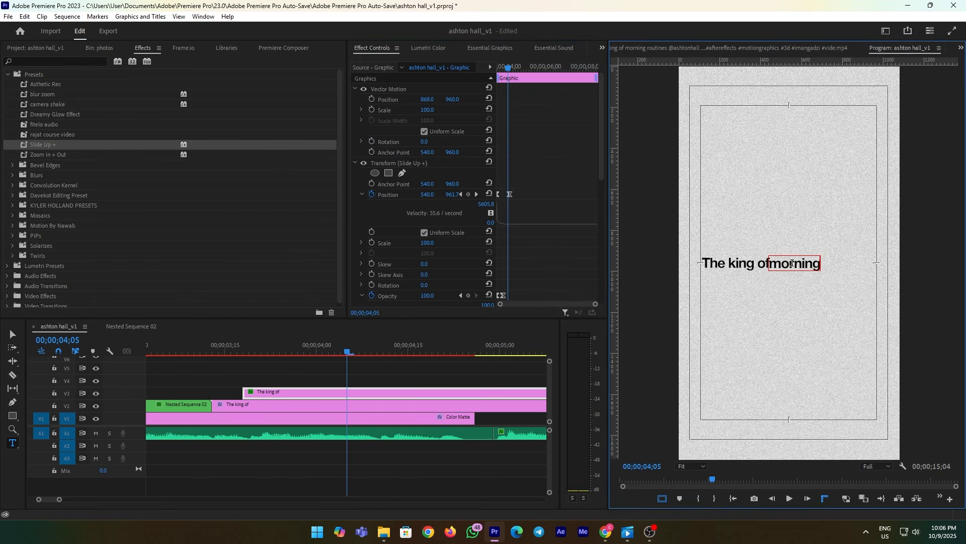
{"action": "left_click", "coordinate": [419, 374]}
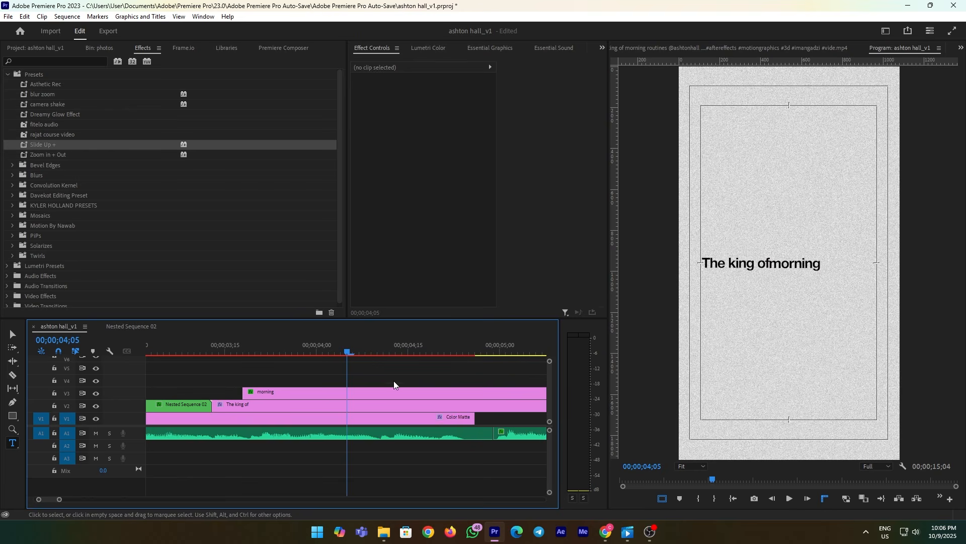
Set the "morning" text's fill to dark red 710000 and its horizontal position to 890.
{"action": "left_click", "coordinate": [365, 392]}
{"action": "left_click", "coordinate": [490, 48]}
{"action": "left_click", "coordinate": [433, 91]}
{"action": "scroll", "coordinate": [498, 232], "scroll_direction": "down", "scroll_amount": 3}
{"action": "scroll", "coordinate": [497, 232], "scroll_direction": "down", "scroll_amount": 1}
{"action": "left_click", "coordinate": [381, 259]}
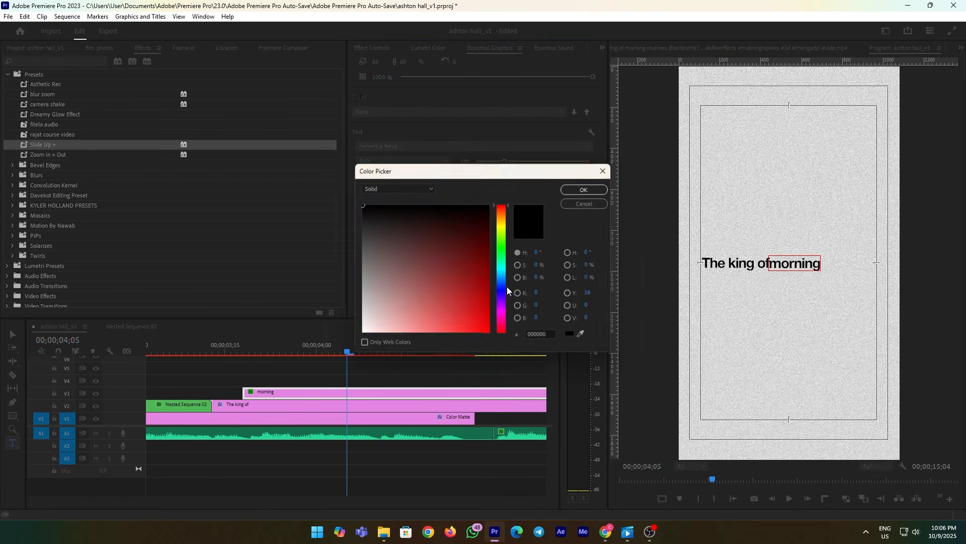
{"action": "left_click_drag", "start_coordinate": [514, 212], "coordinate": [503, 205]}
{"action": "left_click_drag", "start_coordinate": [483, 280], "coordinate": [511, 262]}
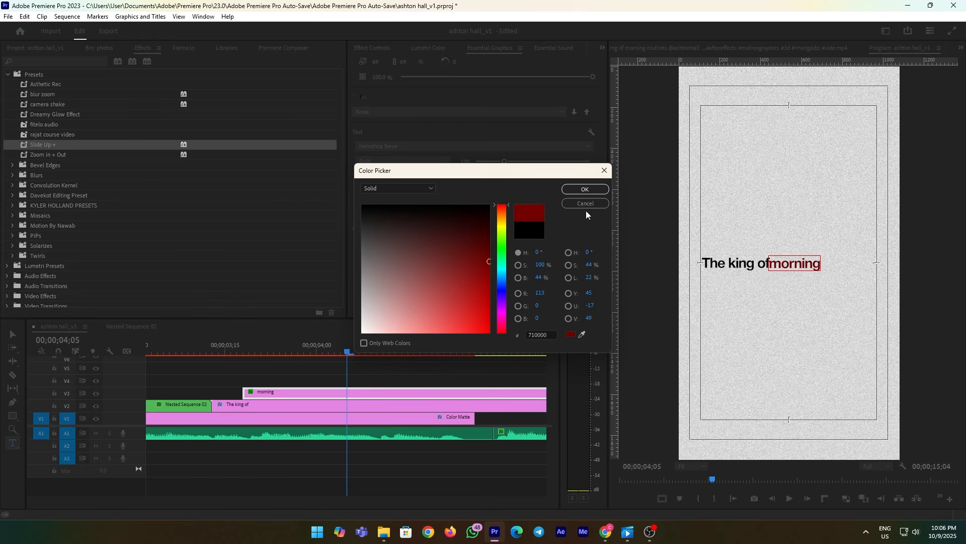
{"action": "left_click", "coordinate": [585, 189]}
{"action": "left_click", "coordinate": [395, 367]}
{"action": "left_click", "coordinate": [398, 393]}
{"action": "left_click_drag", "start_coordinate": [383, 142], "coordinate": [557, 142]}
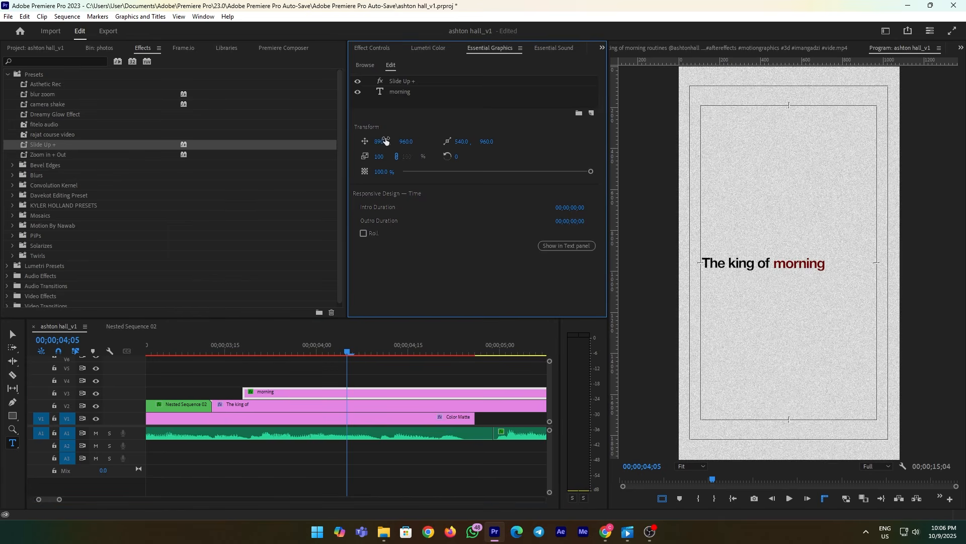
Play back the "The king of" and "morning" animations several times against the voice-over to check their timing.
{"action": "left_click", "coordinate": [230, 348]}
{"action": "key", "text": "space"}
{"action": "key", "text": "space"}
{"action": "left_click", "coordinate": [254, 350]}
{"action": "key", "text": "space"}
{"action": "key", "text": "space"}
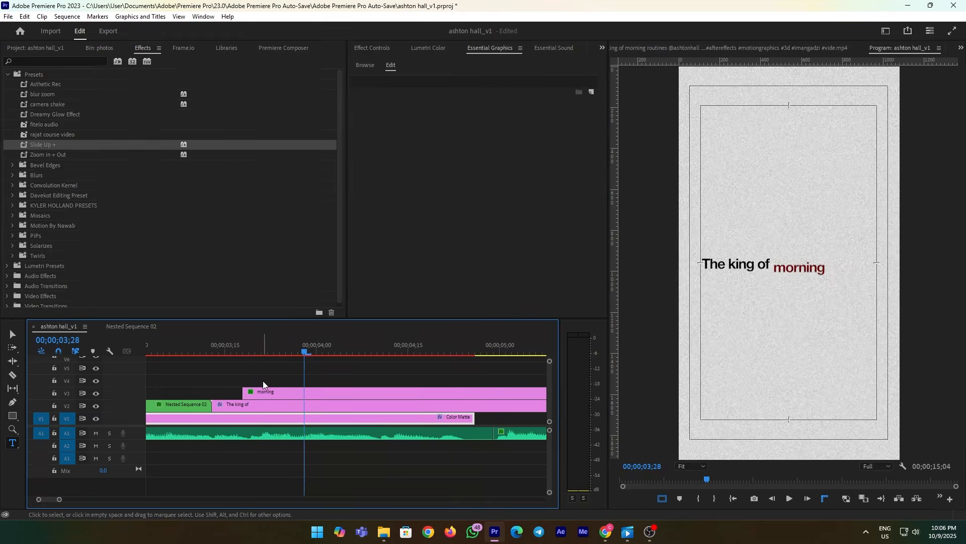
{"action": "left_click", "coordinate": [251, 351]}
{"action": "key", "text": "space"}
{"action": "key", "text": "space"}
Duplicate the "morning" clip onto track V4 from about 00;00;03;23 and set the copy's horizontal position to 1159.
{"action": "left_click_drag", "start_coordinate": [275, 399], "coordinate": [306, 385]}
{"action": "left_click", "coordinate": [306, 351]}
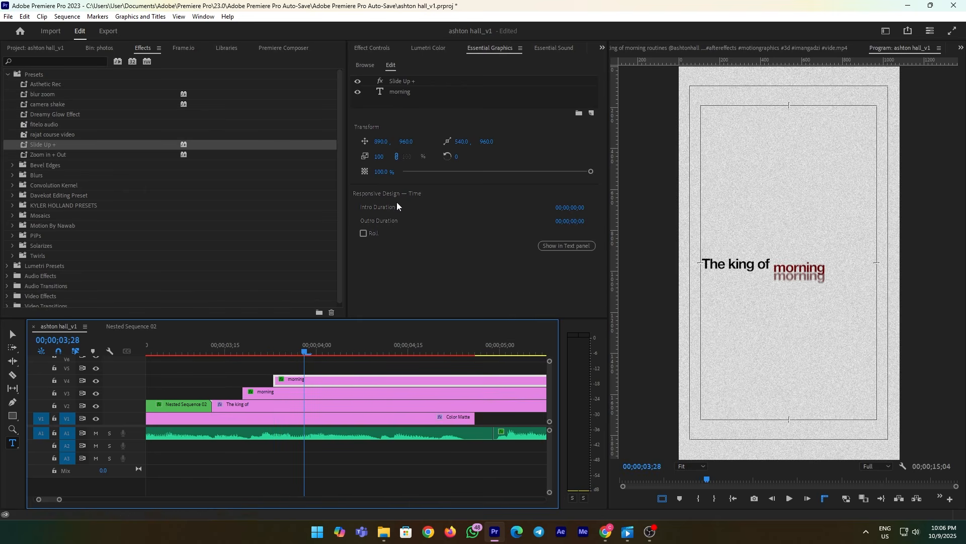
{"action": "left_click", "coordinate": [377, 352]}
{"action": "left_click_drag", "start_coordinate": [380, 143], "coordinate": [515, 143]}
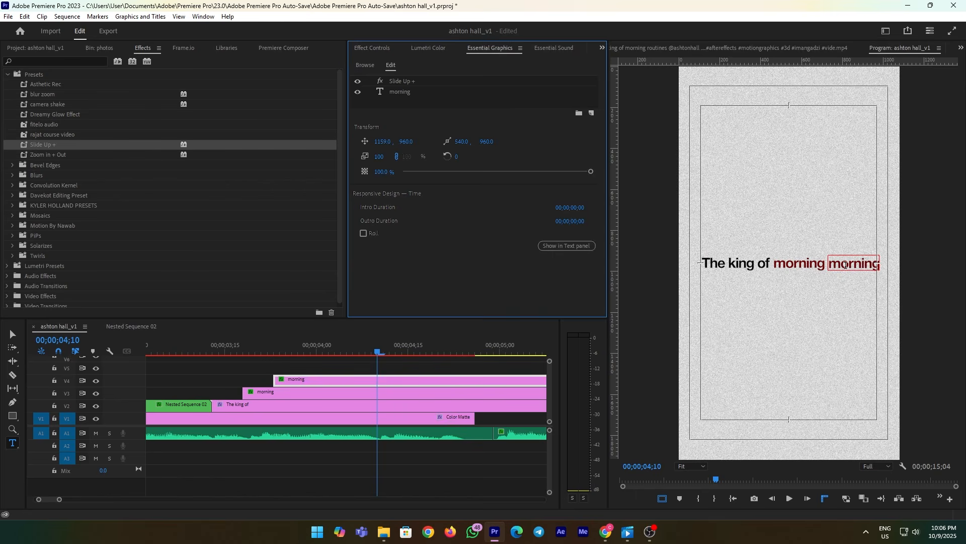
Replace the text of the title copy on track V4 with "routines".
{"action": "double_click", "coordinate": [846, 264]}
{"action": "type", "text": "routines"}
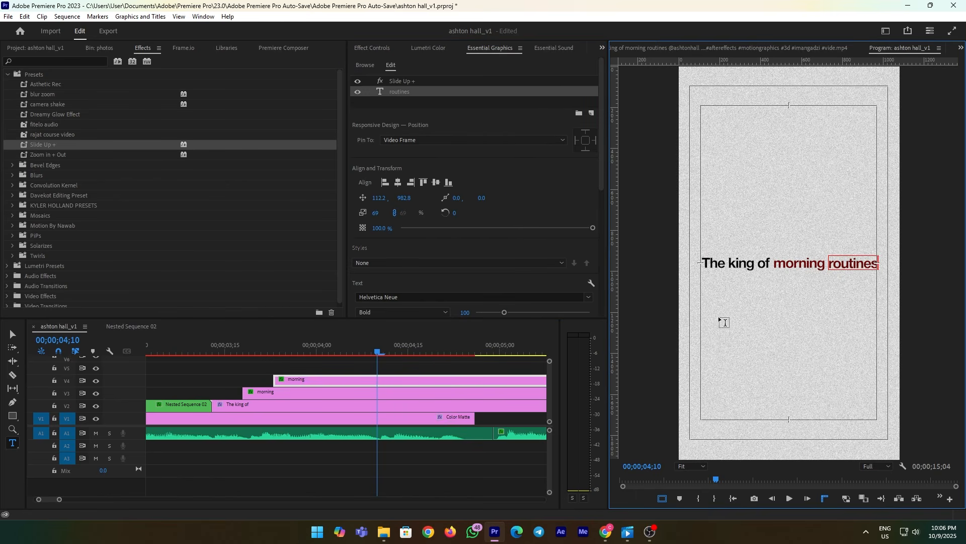
{"action": "left_click", "coordinate": [382, 378]}
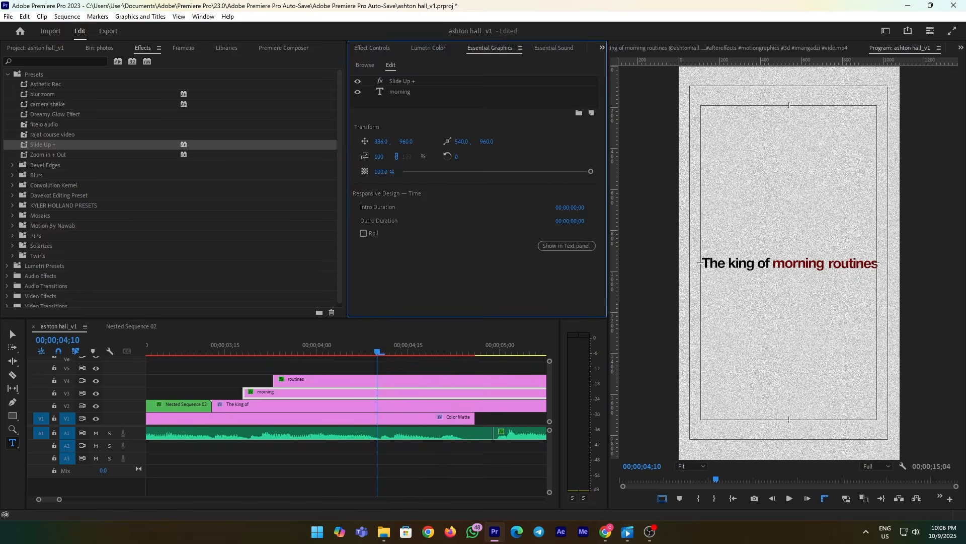
Cut the "The king of", "morning" and "routines" clips at 00;00;04;29, delete everything beyond the cut, and play back the title.
{"action": "scroll", "coordinate": [391, 348], "scroll_direction": "down", "scroll_amount": 1}
{"action": "left_click_drag", "start_coordinate": [391, 347], "coordinate": [444, 422]}
{"action": "key", "text": "c"}
{"action": "left_click", "coordinate": [449, 405]}
{"action": "left_click", "coordinate": [448, 393]}
{"action": "left_click", "coordinate": [448, 380]}
{"action": "key", "text": "v"}
{"action": "key", "text": "Delete"}
{"action": "scroll", "coordinate": [394, 409], "scroll_direction": "up", "scroll_amount": 2}
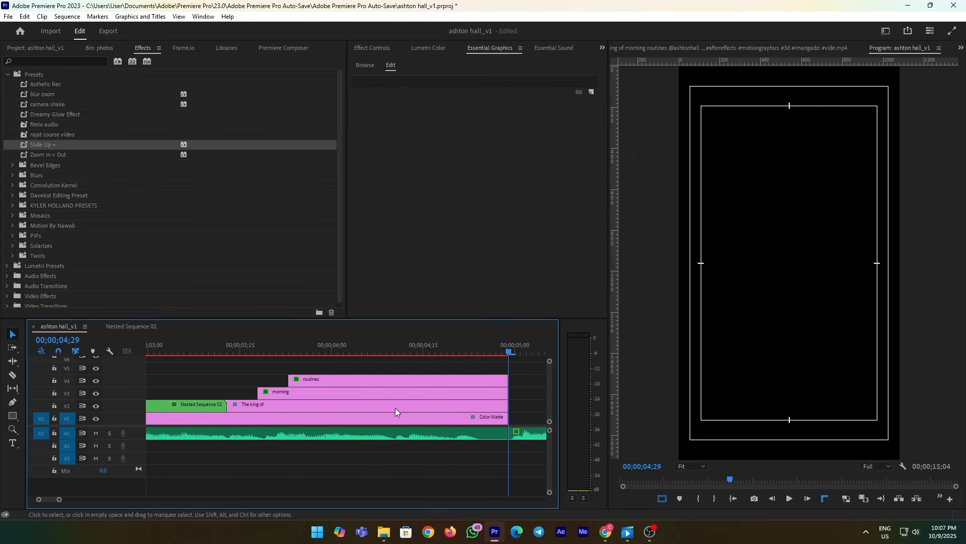
{"action": "left_click", "coordinate": [283, 352]}
{"action": "key", "text": "space"}
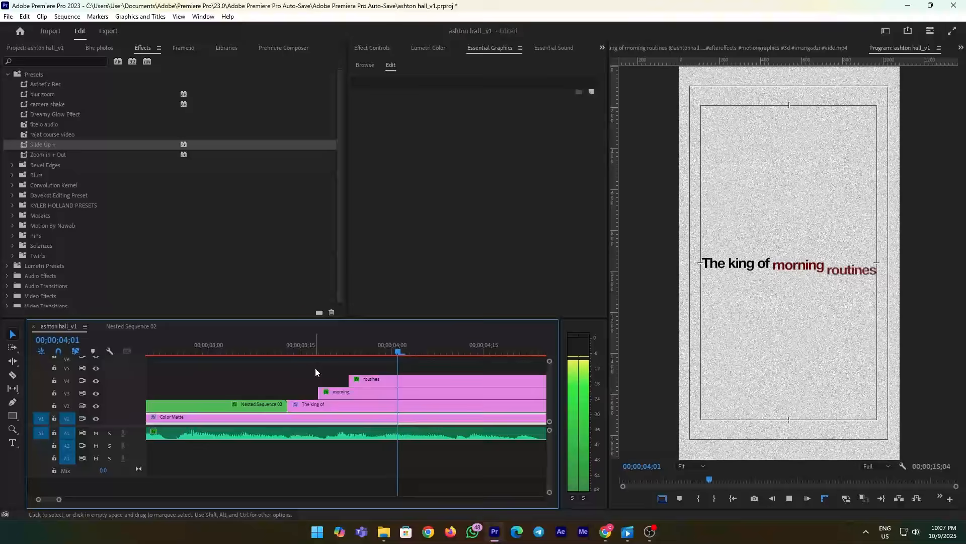
{"action": "key", "text": "space"}
Draw a thin curved underline beneath the title with the Pen tool at 00;00;04;11.
{"action": "left_click", "coordinate": [291, 346]}
{"action": "left_click_drag", "start_coordinate": [291, 345], "coordinate": [464, 375]}
{"action": "scroll", "coordinate": [454, 382], "scroll_direction": "down", "scroll_amount": 1}
{"action": "scroll", "coordinate": [454, 382], "scroll_direction": "down", "scroll_amount": 1}
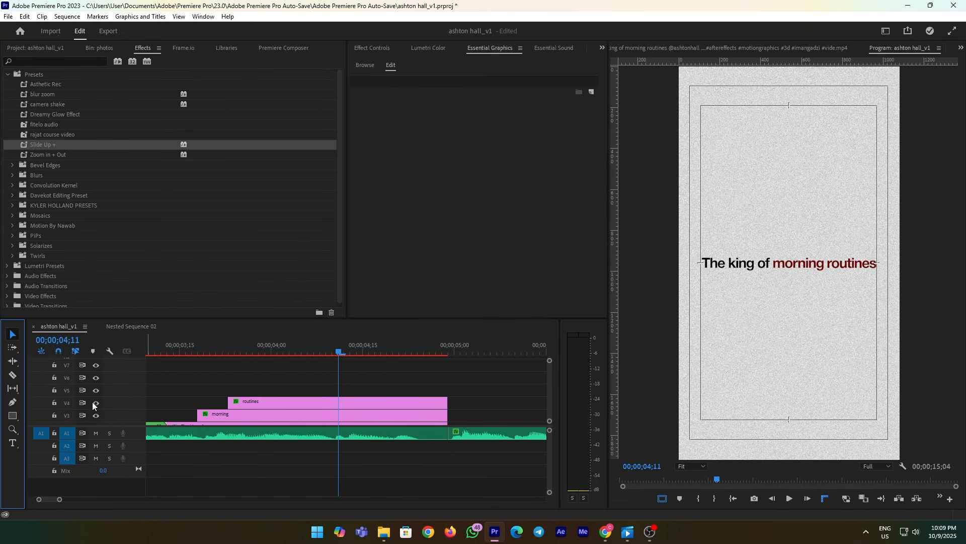
{"action": "left_click", "coordinate": [13, 402]}
{"action": "left_click", "coordinate": [712, 275]}
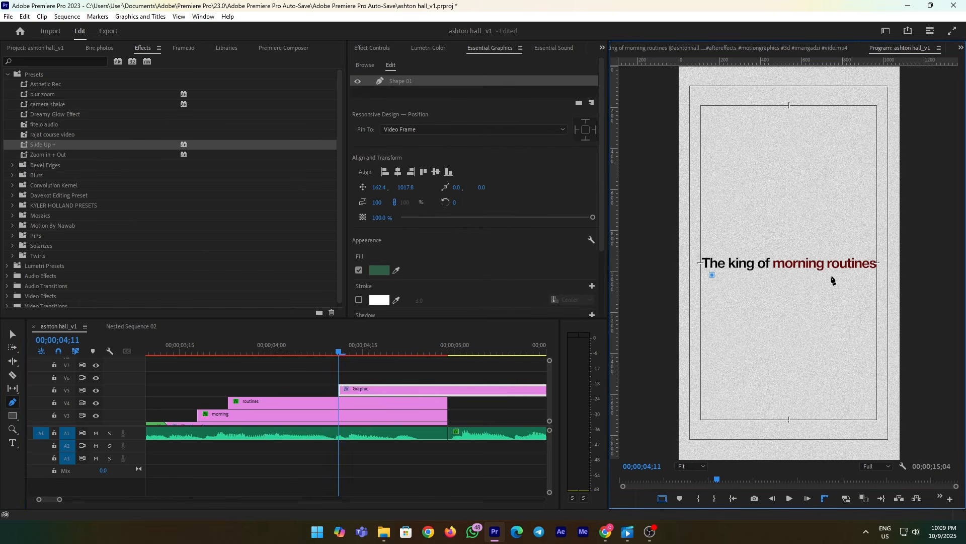
{"action": "left_click_drag", "start_coordinate": [843, 281], "coordinate": [908, 285]}
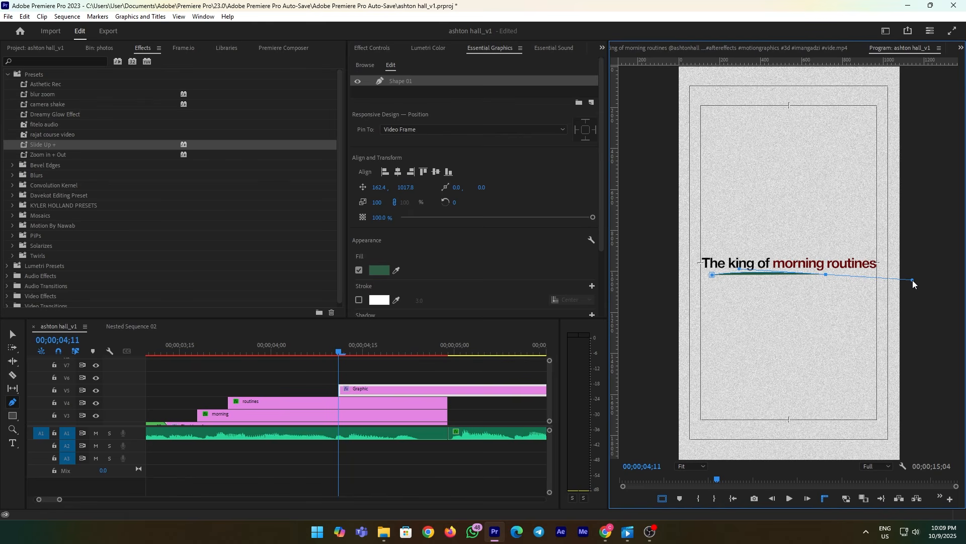
{"action": "left_click", "coordinate": [557, 371]}
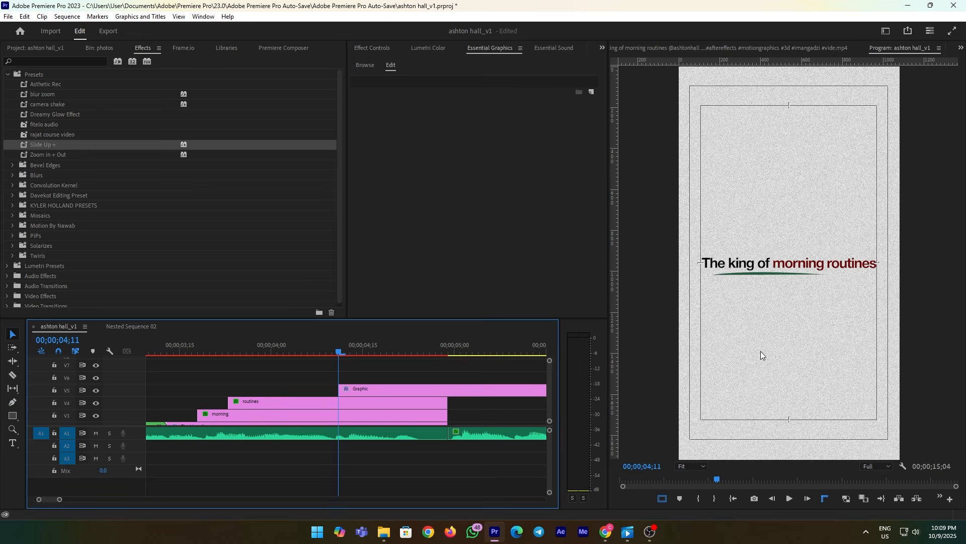
Centre the underline shape horizontally in the video frame.
{"action": "left_click", "coordinate": [798, 275]}
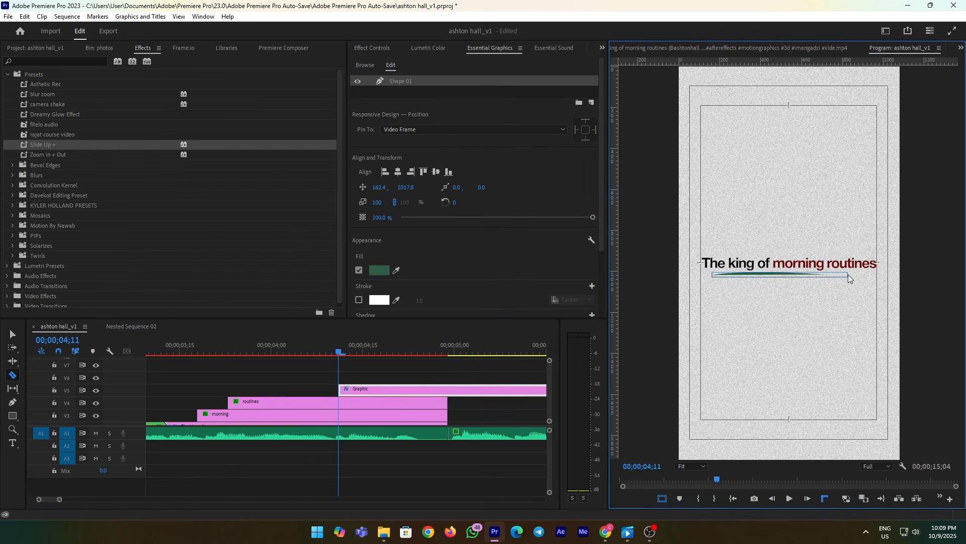
{"action": "left_click", "coordinate": [397, 171]}
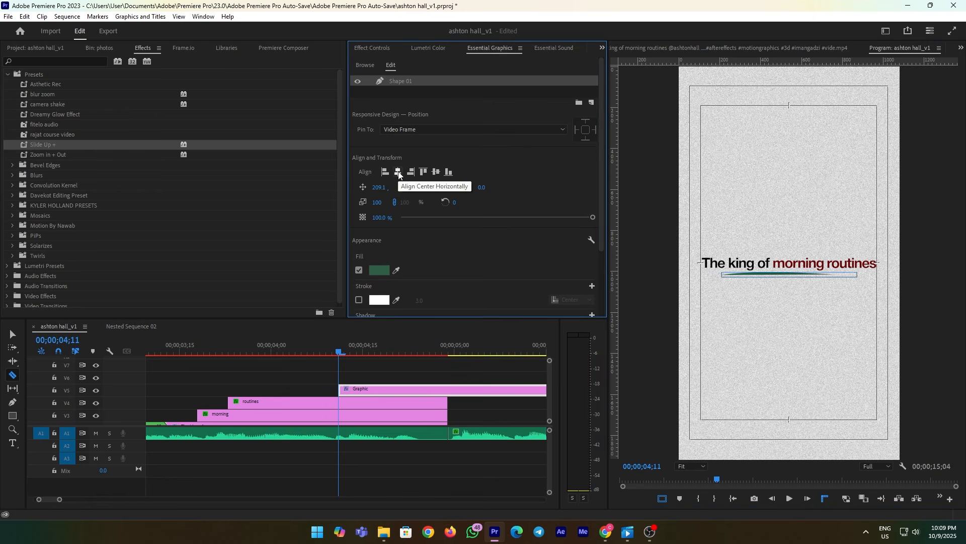
{"action": "key", "text": "v"}
{"action": "left_click", "coordinate": [430, 389]}
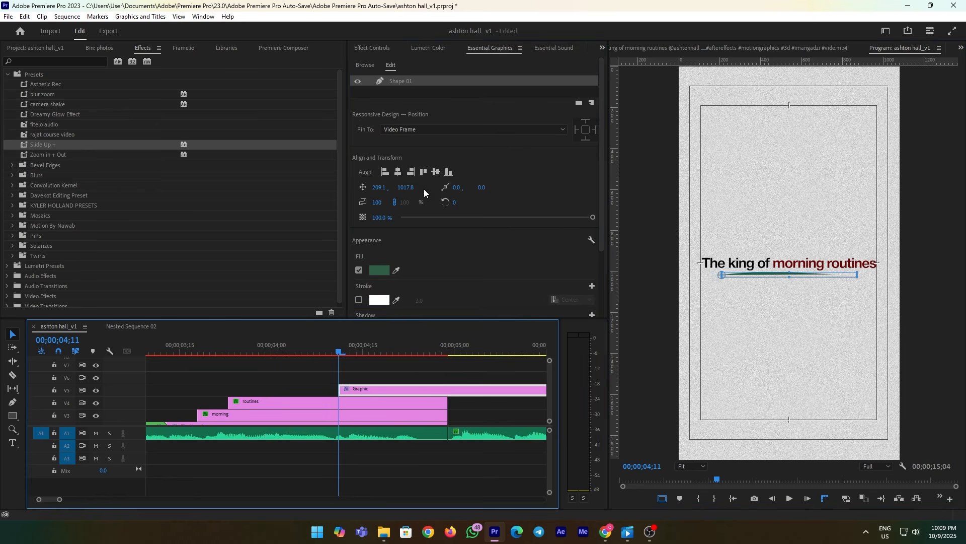
{"action": "left_click", "coordinate": [398, 171]}
Set the underline's fill and stroke colours to the dark red of the title words.
{"action": "scroll", "coordinate": [406, 274], "scroll_direction": "down", "scroll_amount": 1}
{"action": "left_click", "coordinate": [397, 239]}
{"action": "left_click", "coordinate": [384, 268]}
Widen and reposition the underline beneath the title, and start its clip at 00;00;03;28.
{"action": "left_click_drag", "start_coordinate": [858, 274], "coordinate": [870, 276]}
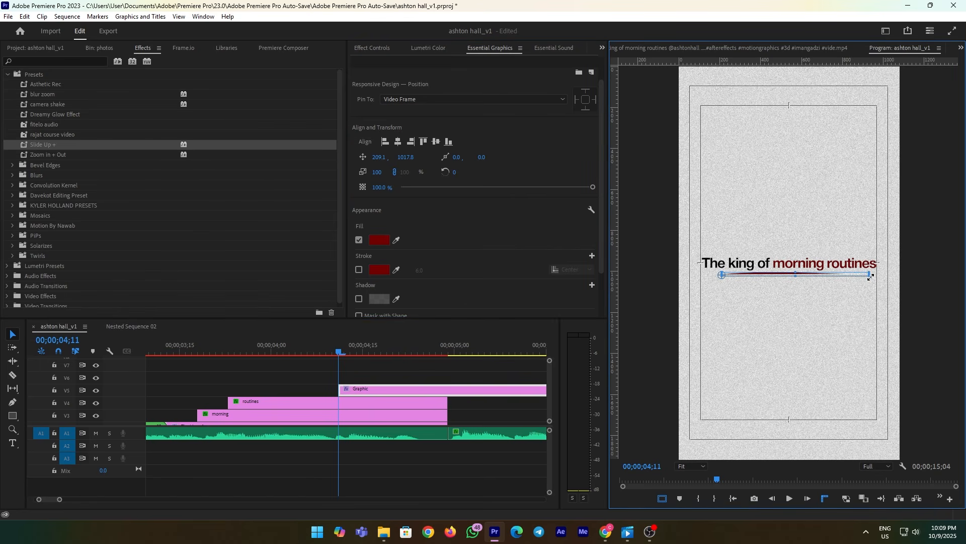
{"action": "mouse_move", "coordinate": [797, 277]}
{"action": "left_mouse_down"}
{"action": "mouse_move", "coordinate": [798, 286]}
{"action": "mouse_move", "coordinate": [797, 276]}
{"action": "left_mouse_up"}
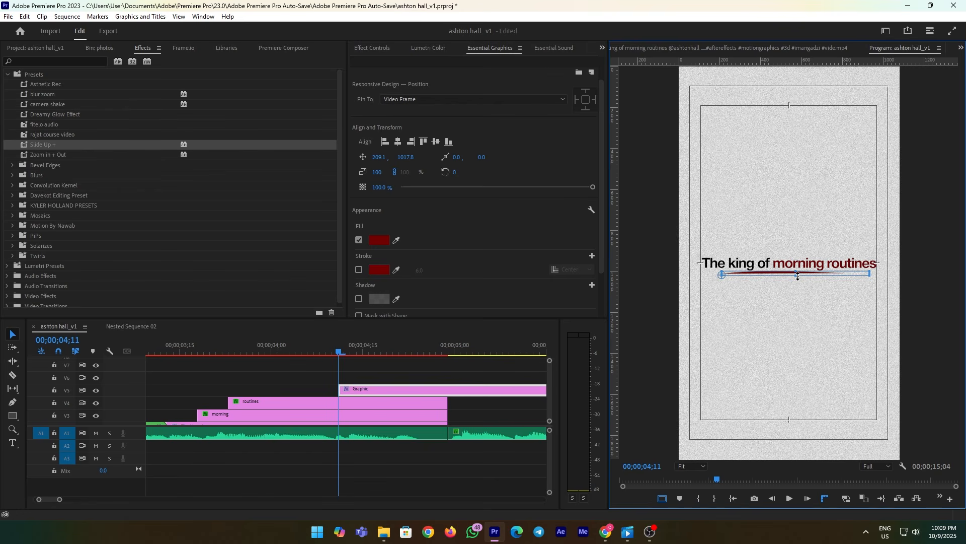
{"action": "left_click", "coordinate": [529, 403]}
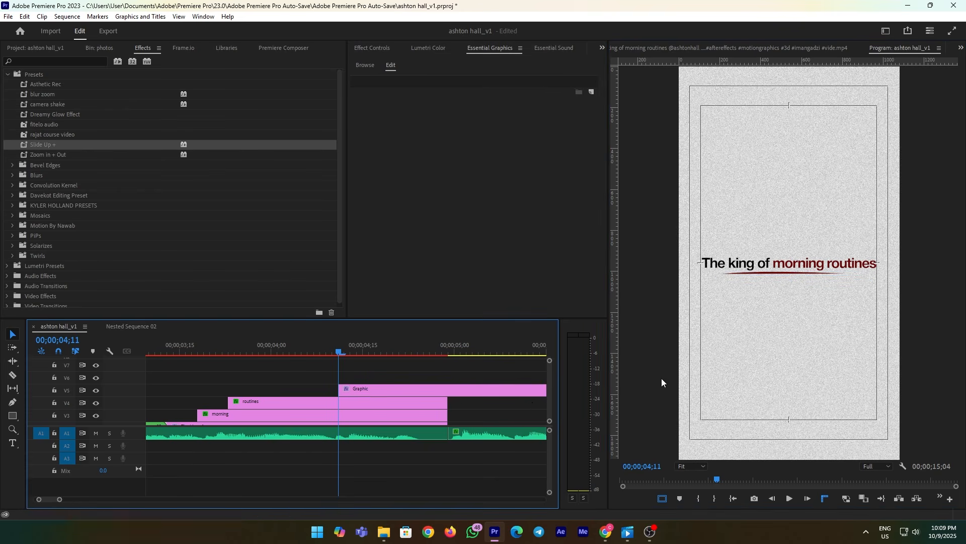
{"action": "left_click", "coordinate": [806, 274]}
{"action": "mouse_move", "coordinate": [846, 274]}
{"action": "left_mouse_down"}
{"action": "mouse_move", "coordinate": [892, 275]}
{"action": "mouse_move", "coordinate": [843, 274]}
{"action": "left_mouse_up"}
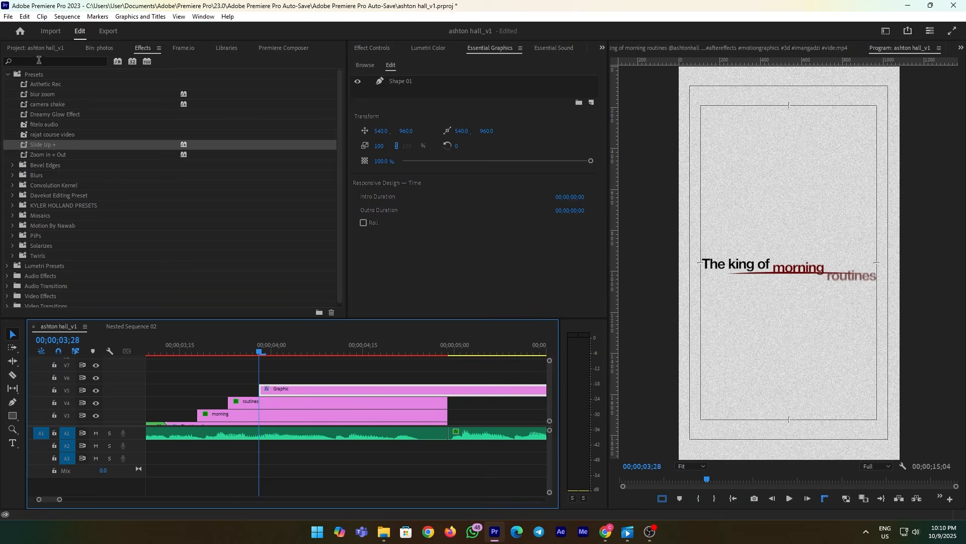
Find the Crop effect and apply it to the underline's graphic clip.
{"action": "left_click", "coordinate": [39, 59]}
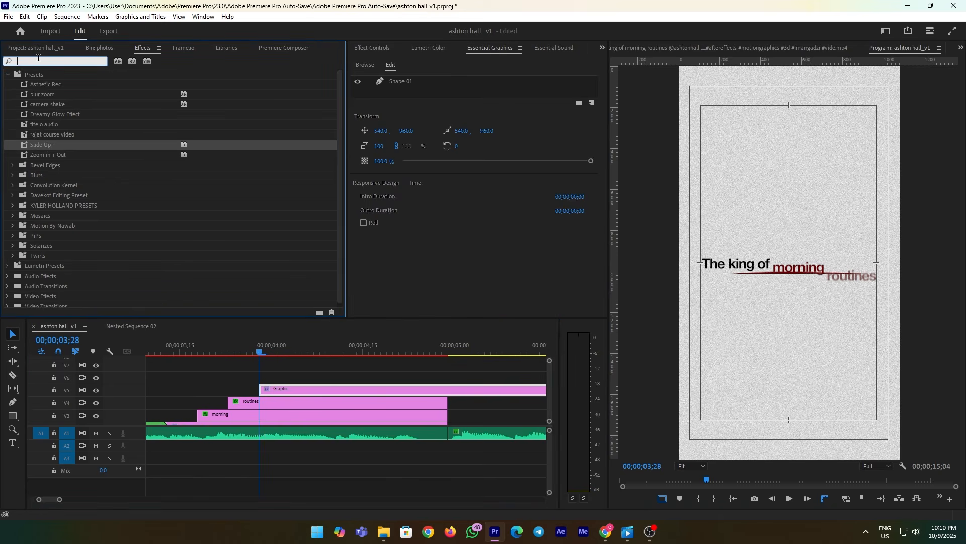
{"action": "type", "text": "crop"}
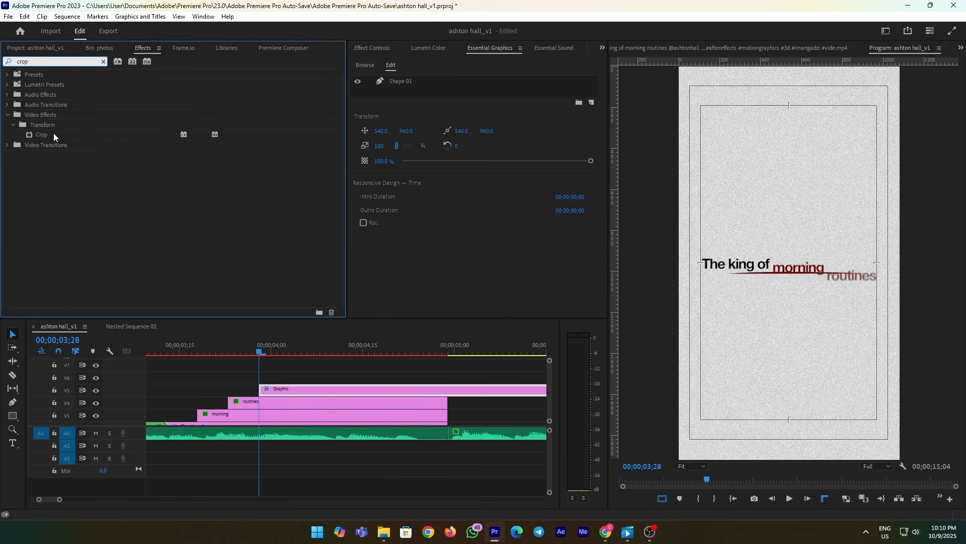
{"action": "left_click_drag", "start_coordinate": [53, 131], "coordinate": [61, 136]}
{"action": "left_click_drag", "start_coordinate": [295, 375], "coordinate": [289, 386]}
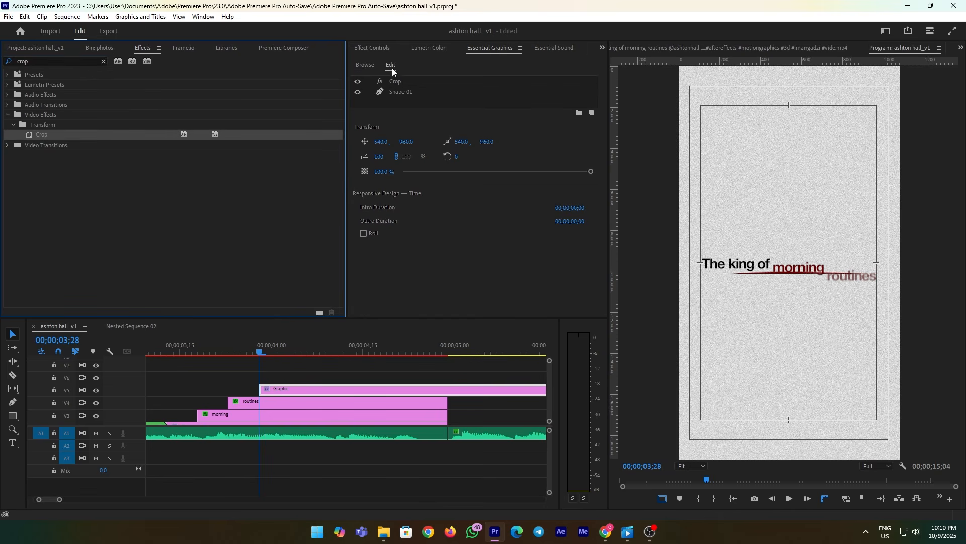
Keyframe the Crop's Right value from 100% at the underline clip's start to 0% a little over a second further on.
{"action": "left_click", "coordinate": [371, 47]}
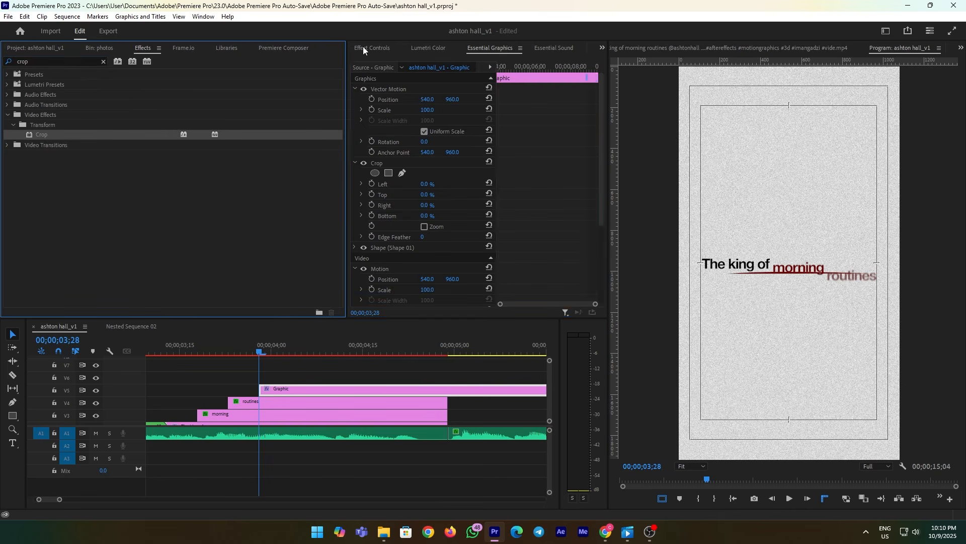
{"action": "left_click", "coordinate": [372, 205]}
{"action": "left_click", "coordinate": [424, 205]}
{"action": "type", "text": "100"}
{"action": "key", "text": "Return"}
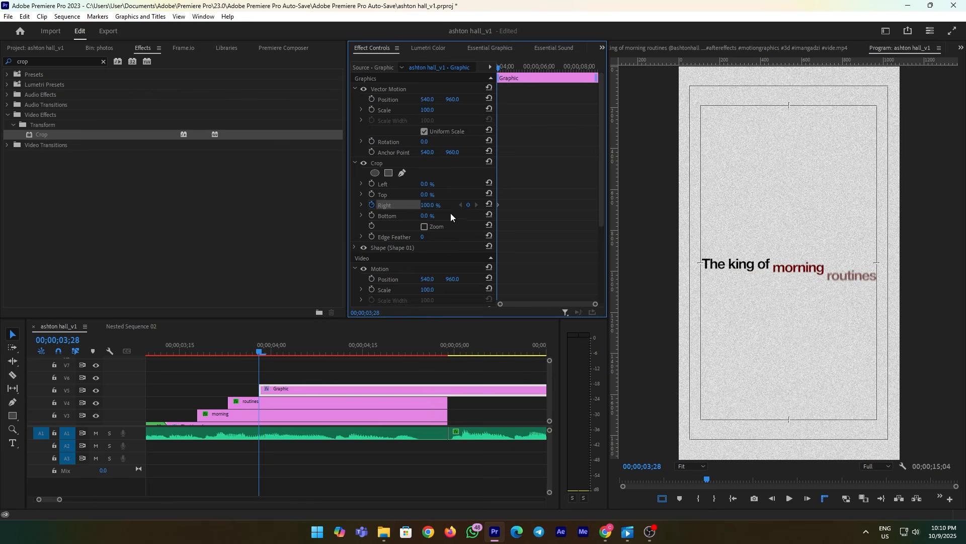
{"action": "left_click_drag", "start_coordinate": [497, 70], "coordinate": [525, 68]}
{"action": "left_click", "coordinate": [488, 205]}
{"action": "left_click", "coordinate": [418, 348]}
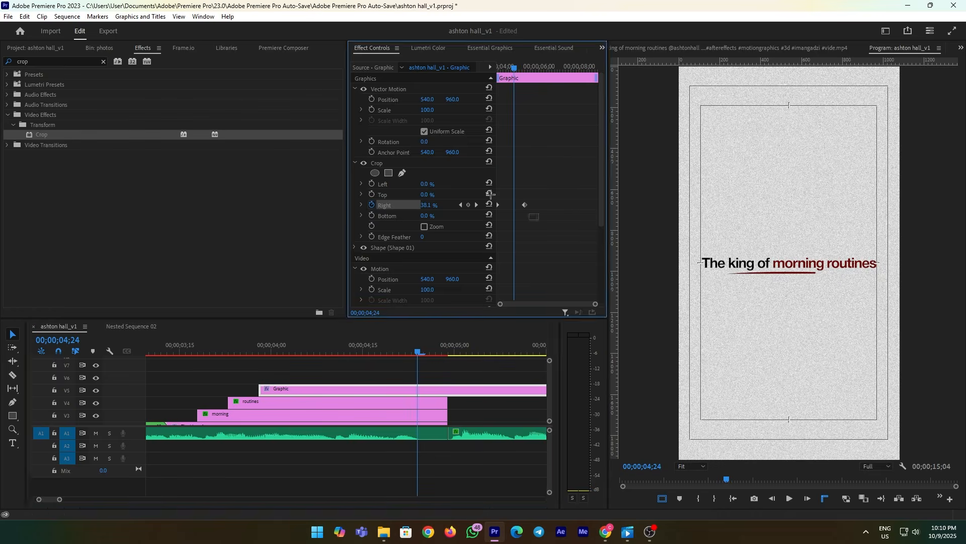
Apply Ease In and Ease Out interpolation to the Crop's Right keyframes.
{"action": "right_click", "coordinate": [524, 206]}
{"action": "left_click", "coordinate": [556, 352]}
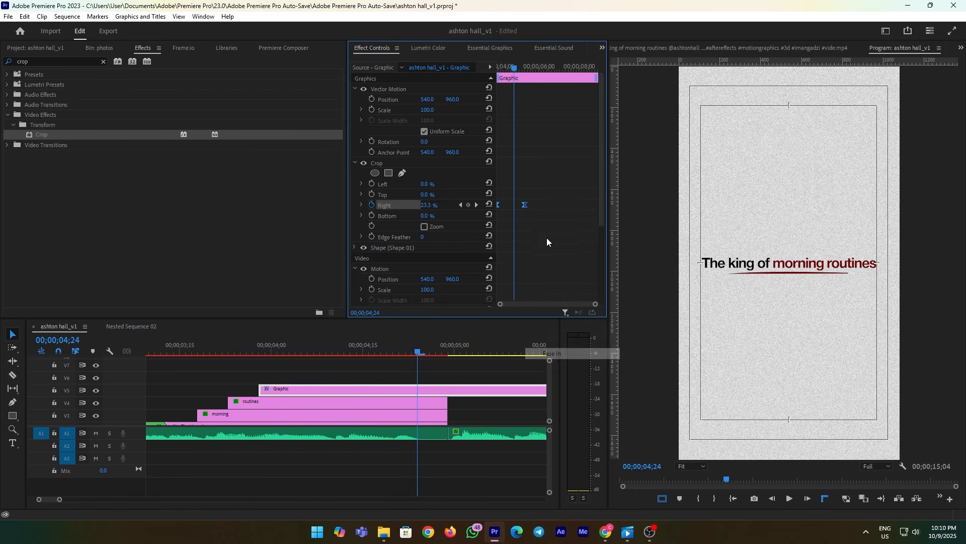
{"action": "right_click", "coordinate": [525, 206]}
{"action": "left_click", "coordinate": [569, 362]}
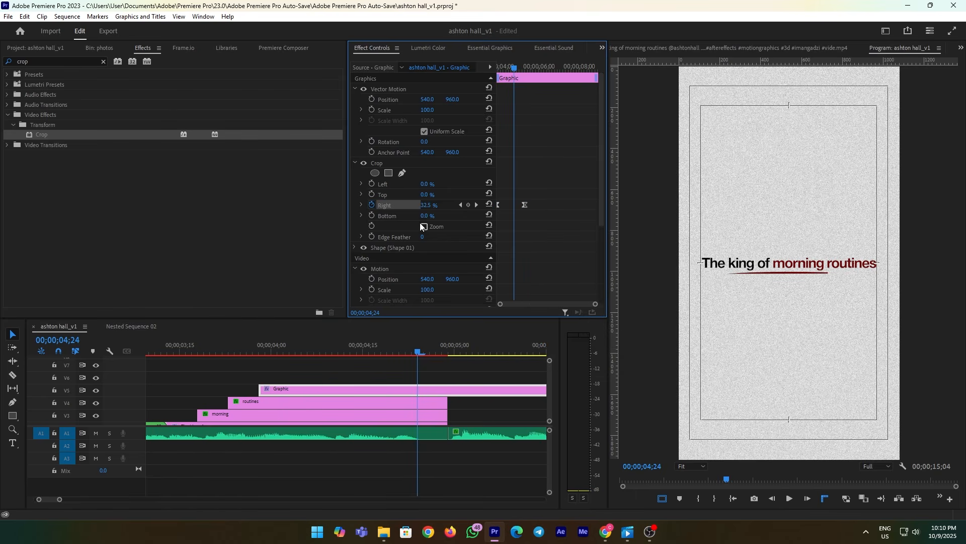
Reshape the Right crop's velocity curve for a smoother ending and move the last keyframe to about 00;00;07;23.
{"action": "left_click", "coordinate": [360, 204]}
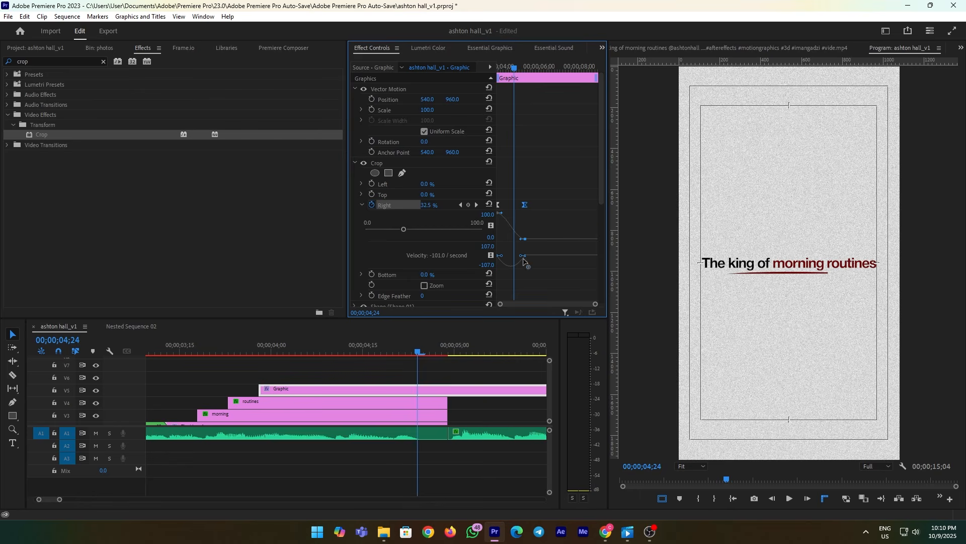
{"action": "left_click_drag", "start_coordinate": [521, 257], "coordinate": [491, 257]}
{"action": "left_click_drag", "start_coordinate": [526, 204], "coordinate": [574, 211]}
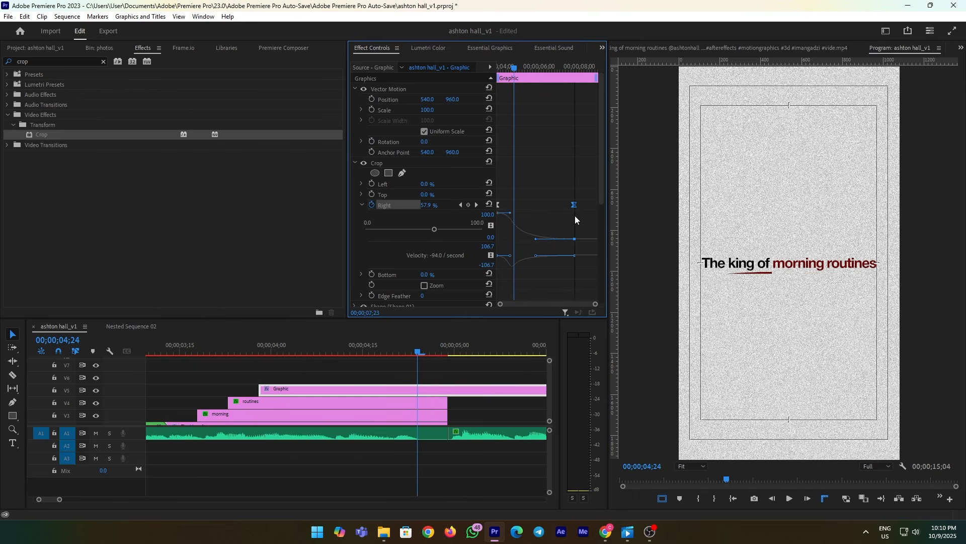
Play back the underline reveal several times to check its timing against the title words and voice-over.
{"action": "left_click", "coordinate": [260, 349]}
{"action": "left_click", "coordinate": [281, 370]}
{"action": "key", "text": "space"}
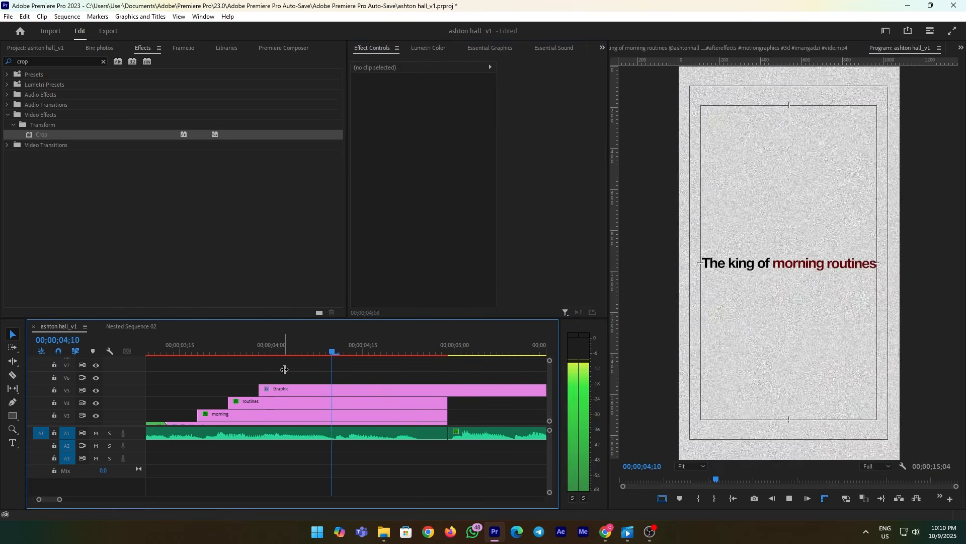
{"action": "left_click", "coordinate": [216, 354]}
{"action": "key", "text": "space"}
{"action": "key", "text": "space"}
{"action": "left_click", "coordinate": [205, 355]}
{"action": "key", "text": "space"}
{"action": "key", "text": "space"}
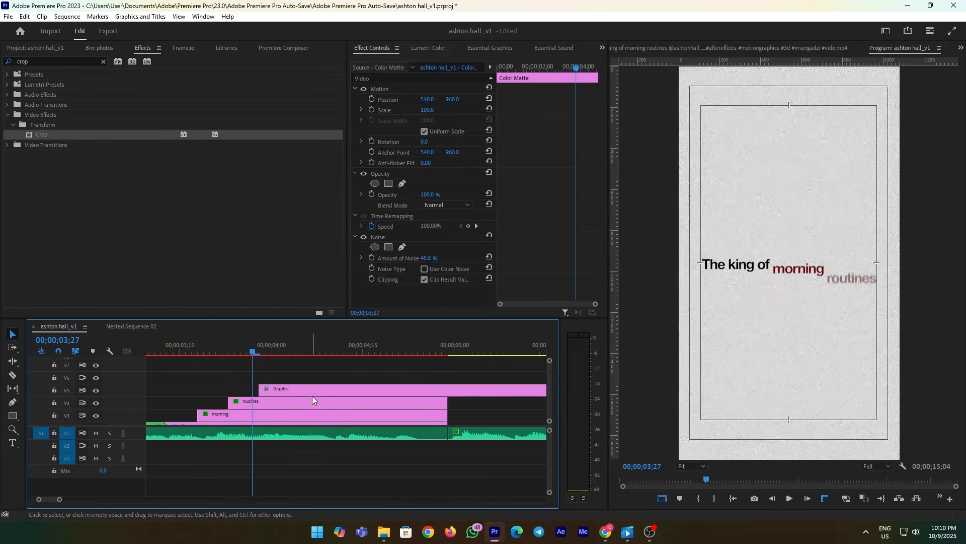
{"action": "left_click", "coordinate": [205, 354]}
{"action": "key", "text": "space"}
Move the underline clip to start at 00;00;03;22 and shorten its reveal by bringing the last Right crop keyframe earlier.
{"action": "left_click_drag", "start_coordinate": [267, 391], "coordinate": [228, 391]}
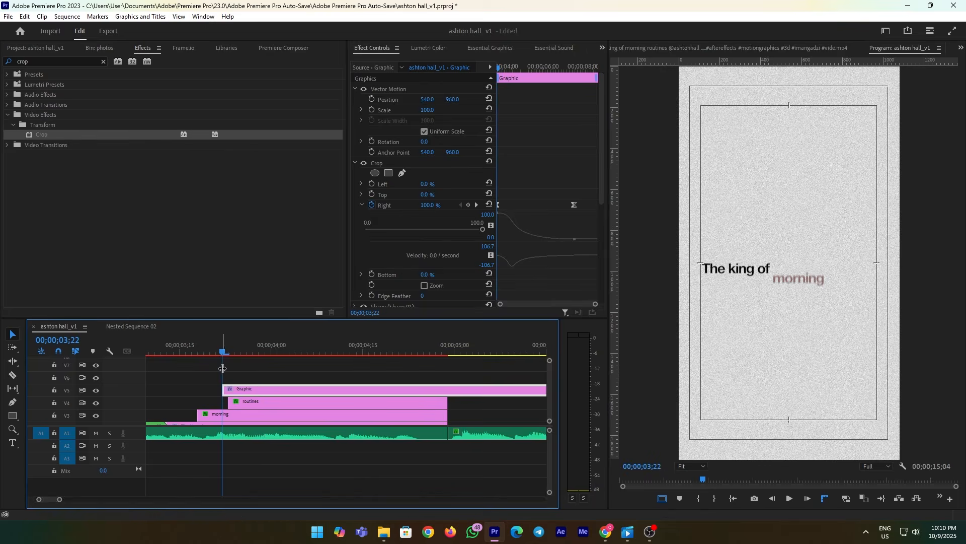
{"action": "key", "text": "space"}
{"action": "key", "text": "space"}
{"action": "left_click_drag", "start_coordinate": [574, 205], "coordinate": [533, 215]}
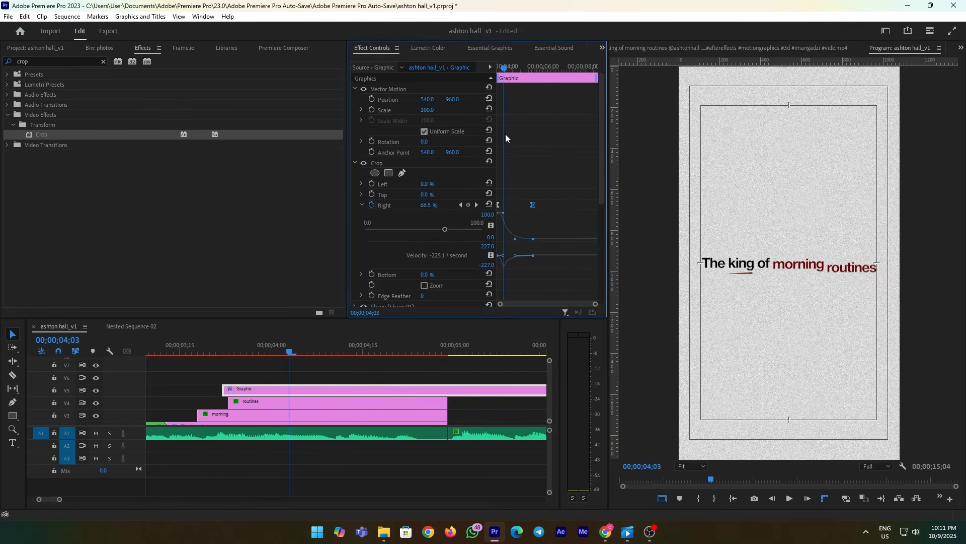
{"action": "key", "text": "space"}
{"action": "key", "text": "space"}
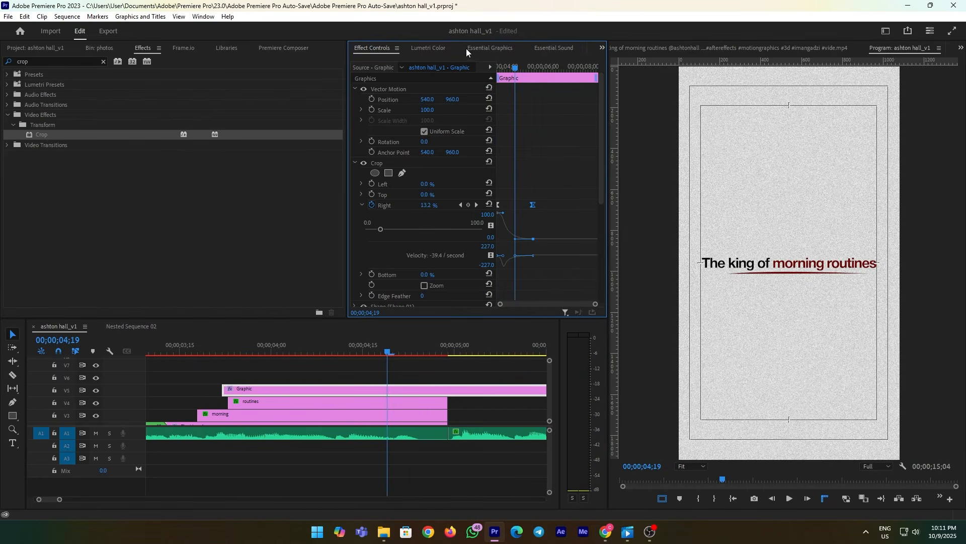
Raise the underline to a vertical position of 957 and shift its clip slightly earlier on track V5.
{"action": "scroll", "coordinate": [470, 50], "scroll_direction": "down", "scroll_amount": 1}
{"action": "left_click", "coordinate": [823, 273]}
{"action": "left_click_drag", "start_coordinate": [294, 391], "coordinate": [287, 390]}
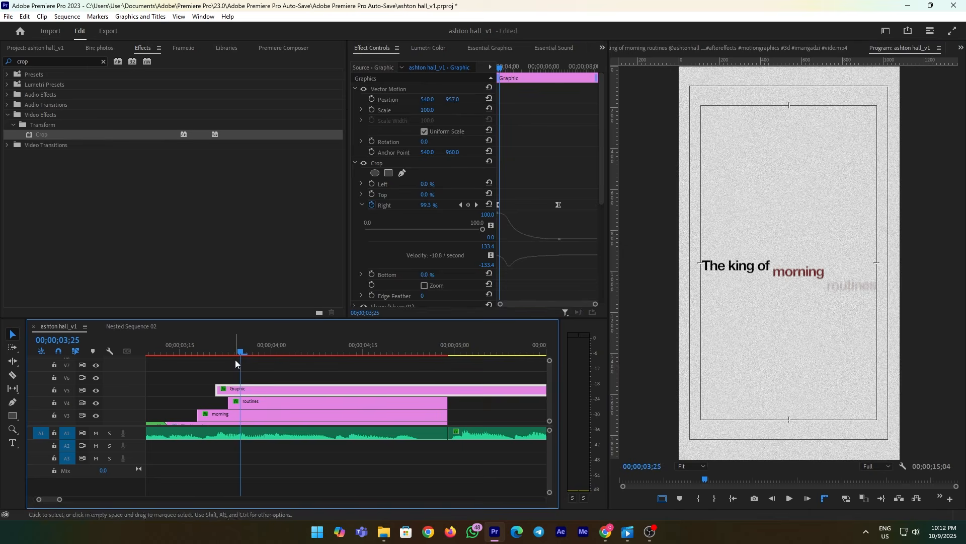
Align the start of the underline clip with the start of the "morning" clip and check the timing by playing it back.
{"action": "key", "text": "space"}
{"action": "left_click", "coordinate": [269, 382]}
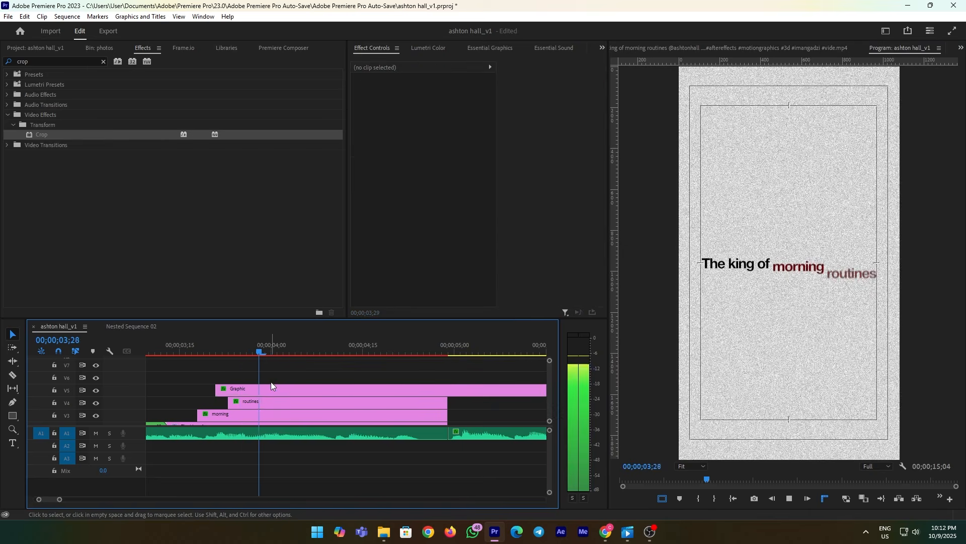
{"action": "key", "text": "space"}
{"action": "left_click", "coordinate": [174, 344]}
{"action": "left_click_drag", "start_coordinate": [269, 391], "coordinate": [251, 390]}
{"action": "key", "text": "space"}
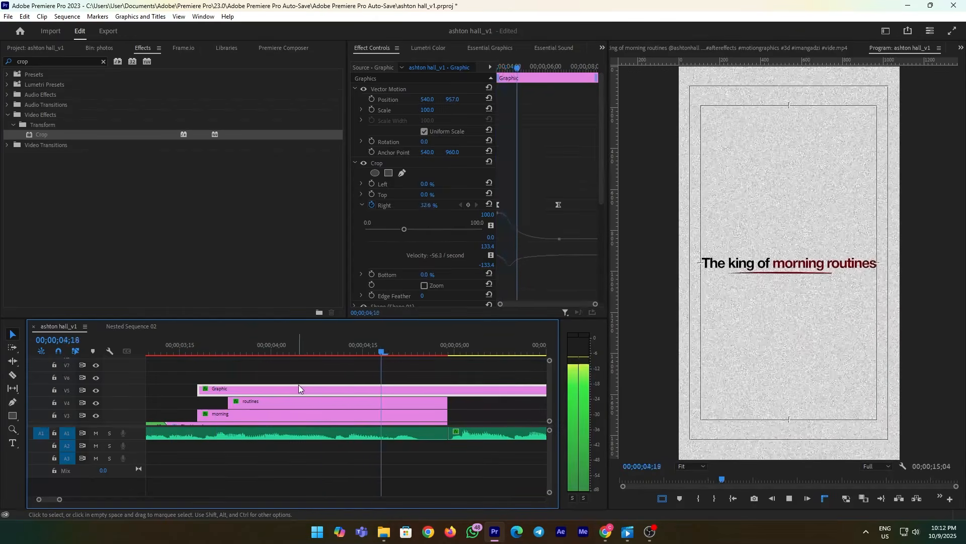
{"action": "key", "text": "space"}
Split the underline clip at 00;00;04;29 and delete the part beyond the title's end.
{"action": "left_click_drag", "start_coordinate": [436, 373], "coordinate": [448, 375]}
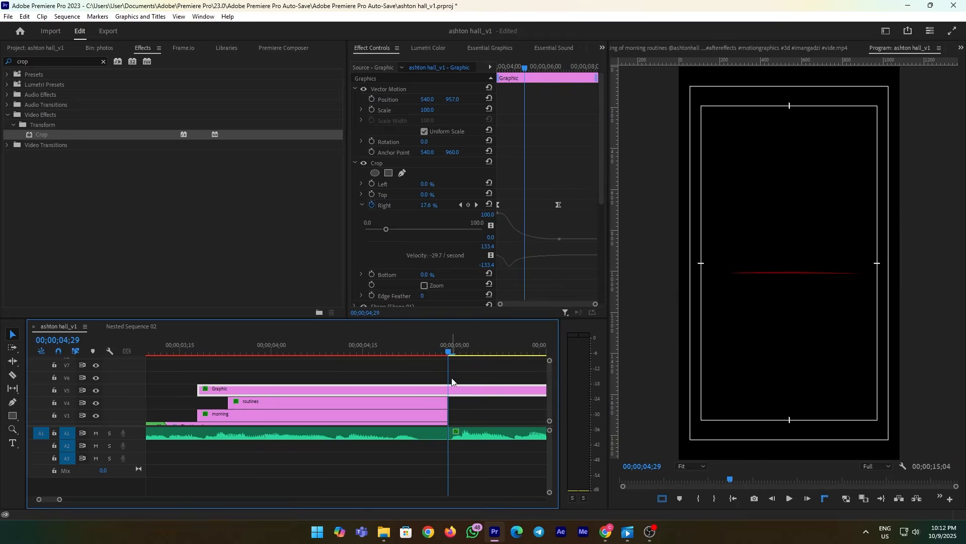
{"action": "key", "text": "ctrl+k"}
{"action": "left_click", "coordinate": [473, 394]}
{"action": "key", "text": "Delete"}
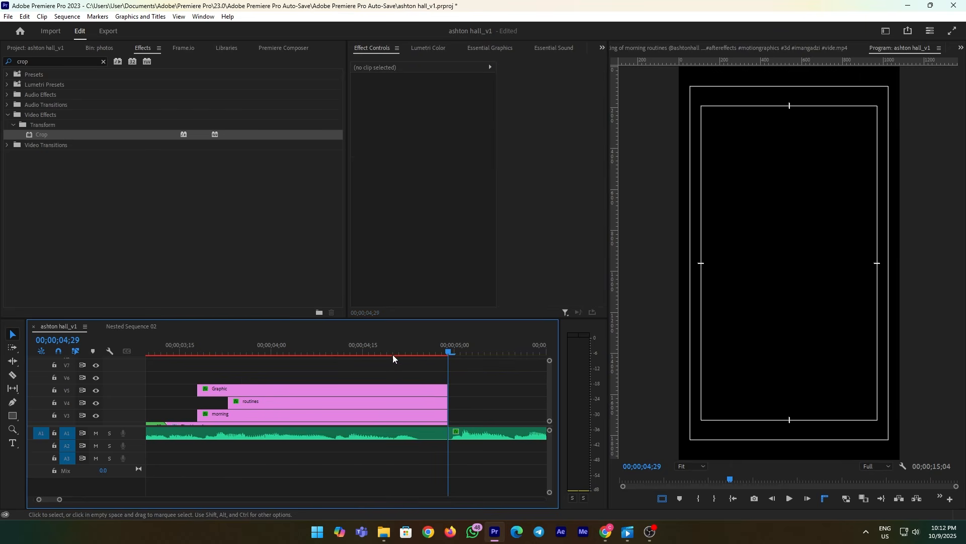
Play back the end of the "The king of morning routines" title and view the frame without safe margins.
{"action": "left_click", "coordinate": [381, 352]}
{"action": "key", "text": "space"}
{"action": "key", "text": "space"}
{"action": "scroll", "coordinate": [467, 394], "scroll_direction": "down", "scroll_amount": 6}
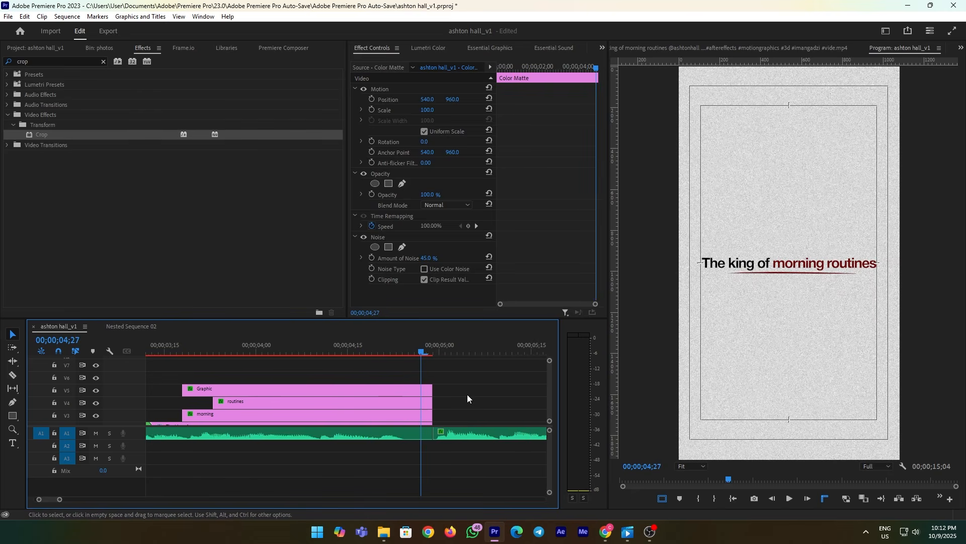
{"action": "left_click", "coordinate": [665, 497]}
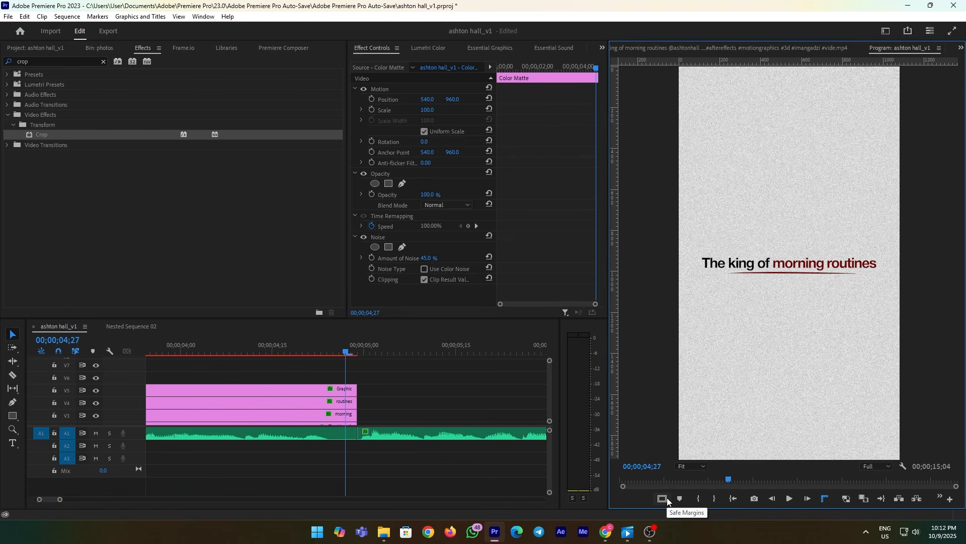
{"action": "left_click", "coordinate": [665, 497]}
Extend the Color Matte background clip on V1 to the end of the voice-over audio.
{"action": "left_click_drag", "start_coordinate": [59, 500], "coordinate": [101, 500]}
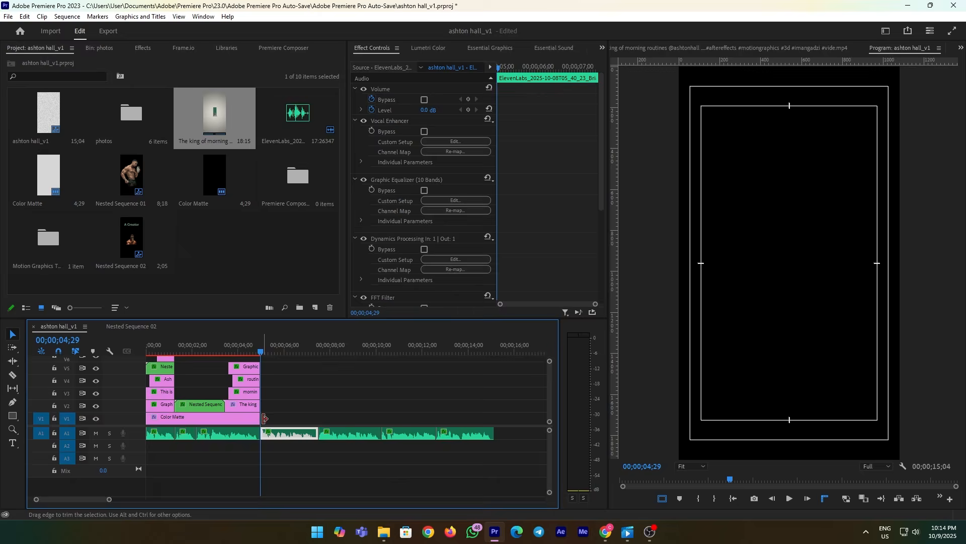
{"action": "left_click_drag", "start_coordinate": [260, 418], "coordinate": [493, 435]}
{"action": "left_click", "coordinate": [392, 395]}
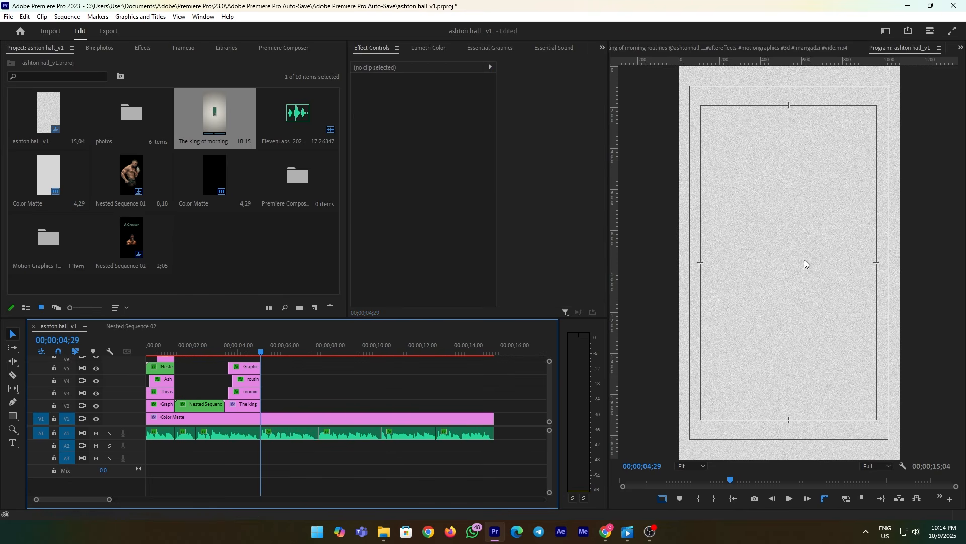
Copy the green box graphic from Nested Sequence 02 into the main sequence, on V2 right after the title at 00;00;04;29.
{"action": "mouse_move", "coordinate": [203, 351]}
{"action": "left_mouse_down"}
{"action": "mouse_move", "coordinate": [176, 359]}
{"action": "mouse_move", "coordinate": [206, 358]}
{"action": "left_mouse_up"}
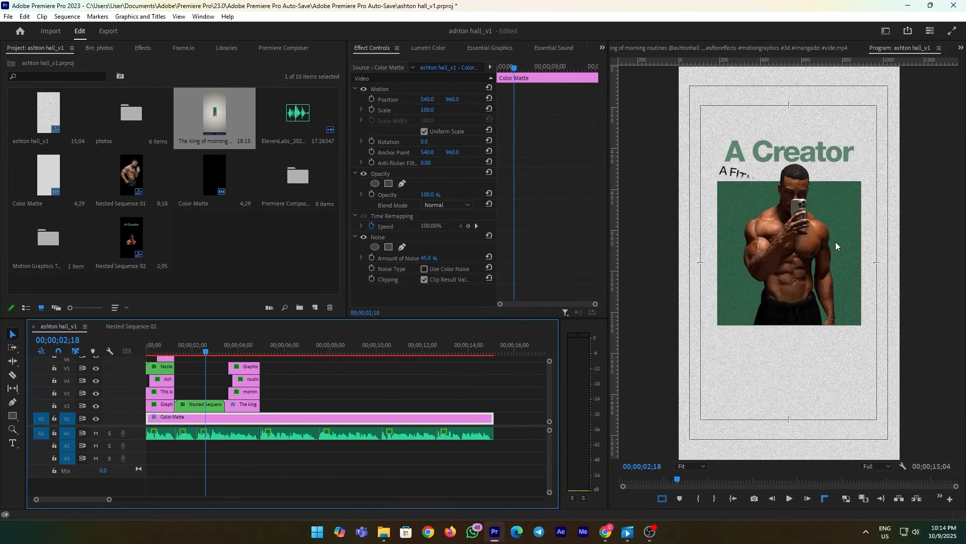
{"action": "double_click", "coordinate": [196, 406]}
{"action": "left_click", "coordinate": [267, 406]}
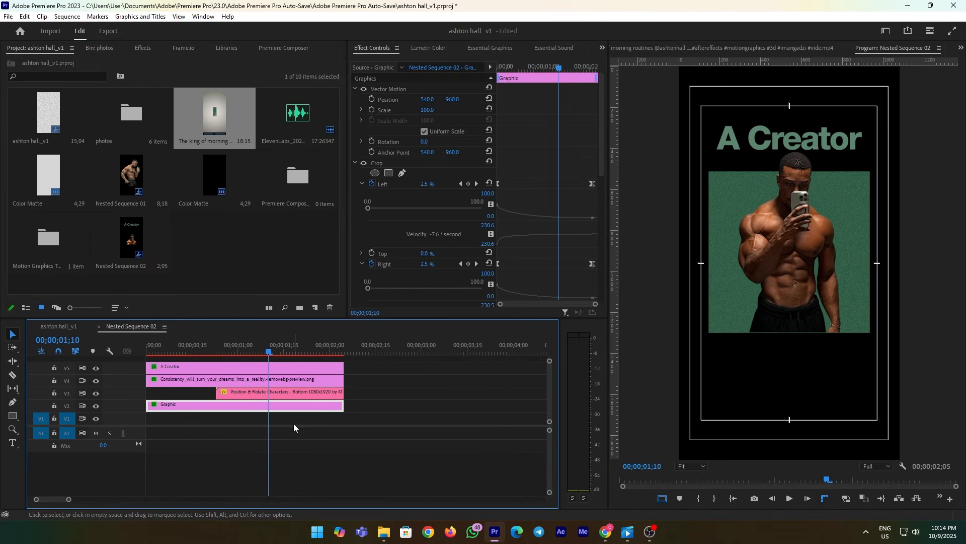
{"action": "left_click", "coordinate": [293, 427]}
{"action": "left_click", "coordinate": [74, 327]}
{"action": "left_click", "coordinate": [375, 392]}
{"action": "key", "text": "ctrl+v"}
{"action": "mouse_move", "coordinate": [386, 401]}
{"action": "left_mouse_down"}
{"action": "mouse_move", "coordinate": [295, 402]}
{"action": "mouse_move", "coordinate": [390, 403]}
{"action": "left_mouse_up"}
Play back the green box reveal after the title and compare it with the "The king of morning routines" reference video.
{"action": "left_click", "coordinate": [261, 347]}
{"action": "left_click", "coordinate": [286, 389]}
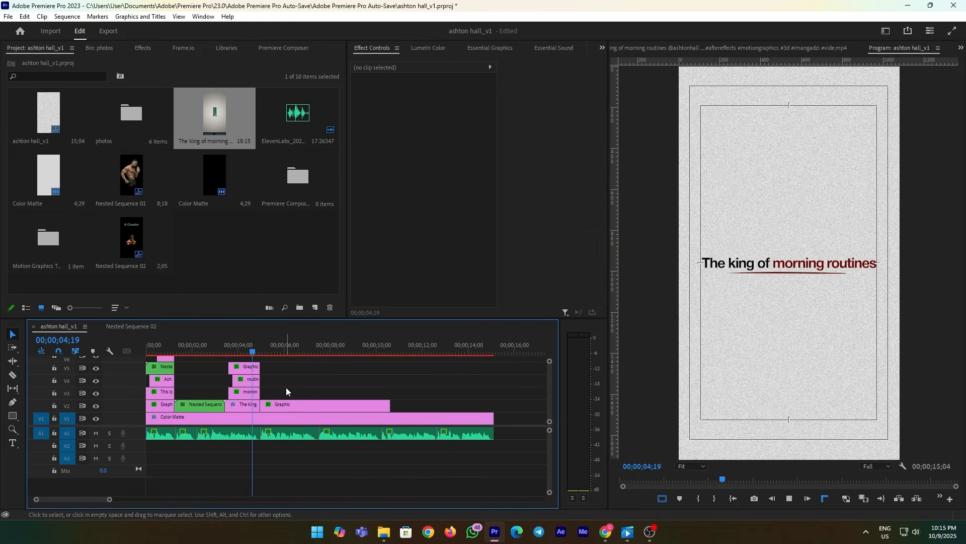
{"action": "key", "text": "space"}
{"action": "left_click", "coordinate": [339, 417]}
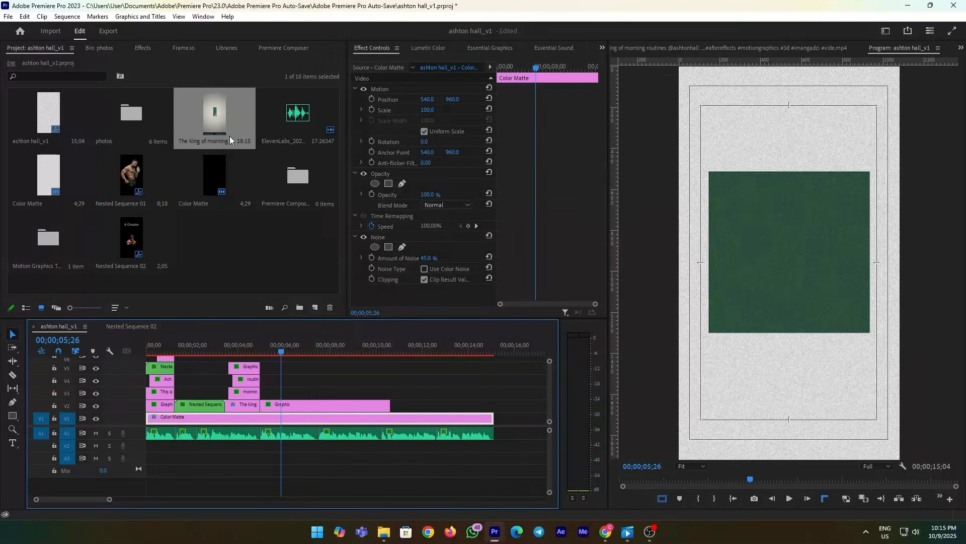
{"action": "double_click", "coordinate": [229, 136]}
{"action": "left_click_drag", "start_coordinate": [781, 479], "coordinate": [710, 481]}
{"action": "key", "text": "space"}
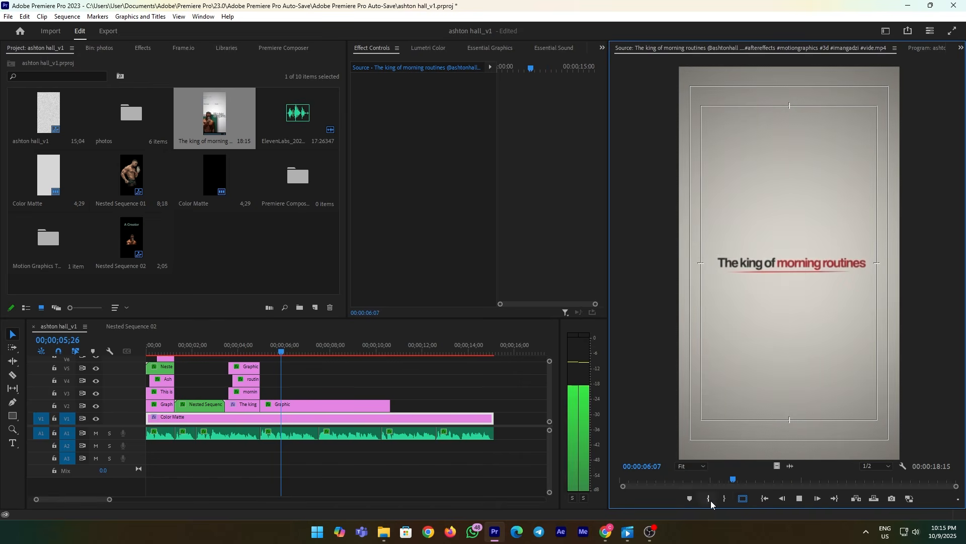
{"action": "key", "text": "space"}
{"action": "left_click", "coordinate": [235, 345]}
{"action": "left_click", "coordinate": [284, 373]}
{"action": "key", "text": "space"}
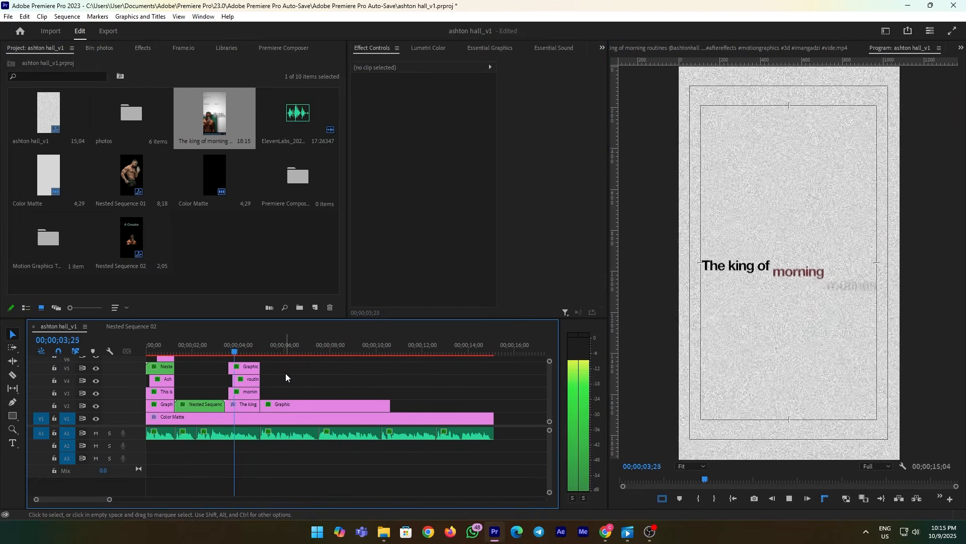
{"action": "left_click", "coordinate": [361, 414]}
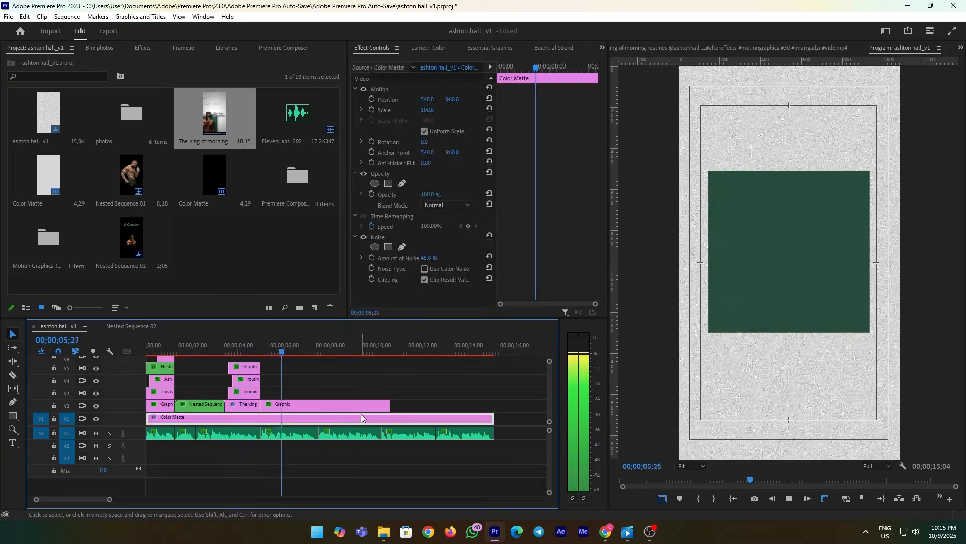
{"action": "left_click", "coordinate": [286, 355]}
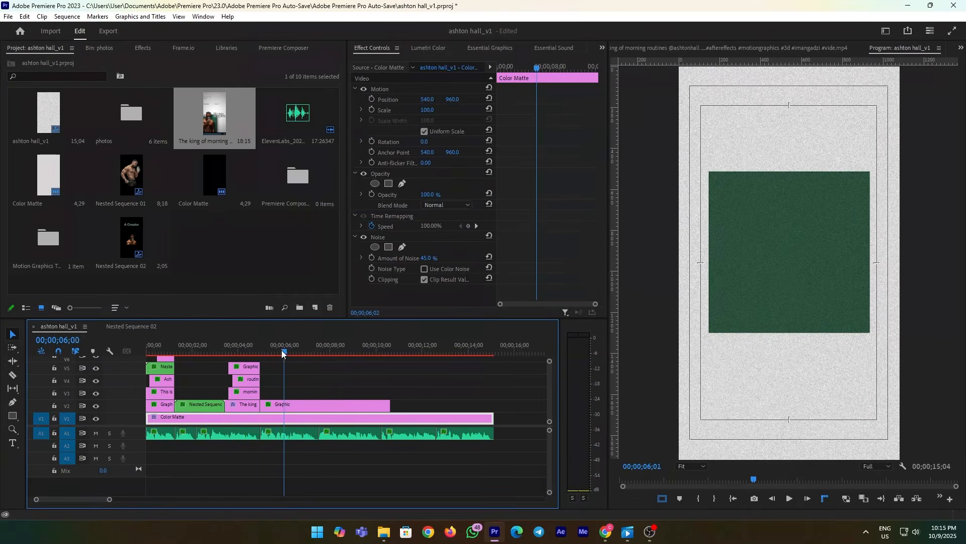
Place the tmp-841 cutout photo from the photos bin on V3 above the green box, starting at 00;00;04;29.
{"action": "left_click_drag", "start_coordinate": [282, 353], "coordinate": [260, 352]}
{"action": "double_click", "coordinate": [129, 113]}
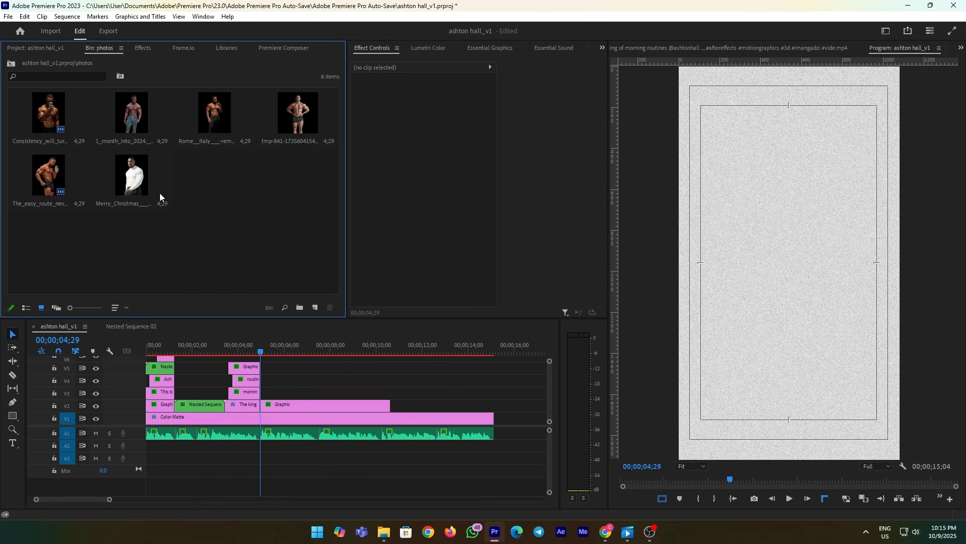
{"action": "left_click_drag", "start_coordinate": [297, 113], "coordinate": [282, 393]}
{"action": "left_click", "coordinate": [283, 393]}
Scale the cutout photo to 221 and raise it to a vertical position of 880 over the green box.
{"action": "key", "text": "space"}
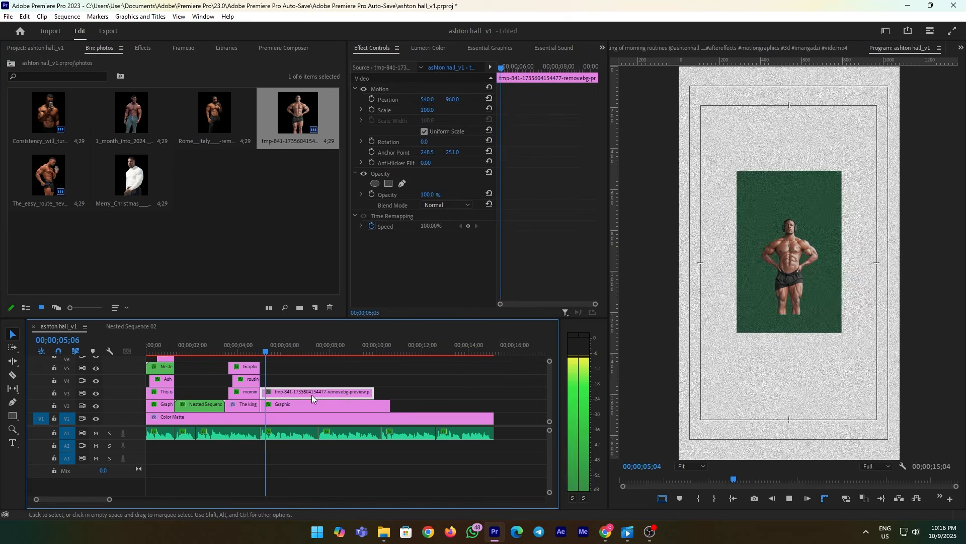
{"action": "key", "text": "space"}
{"action": "key", "text": "space"}
{"action": "key", "text": "space"}
{"action": "mouse_move", "coordinate": [427, 109]}
{"action": "left_mouse_down"}
{"action": "mouse_move", "coordinate": [488, 110]}
{"action": "mouse_move", "coordinate": [377, 99]}
{"action": "mouse_move", "coordinate": [433, 99]}
{"action": "mouse_move", "coordinate": [419, 99]}
{"action": "left_mouse_up"}
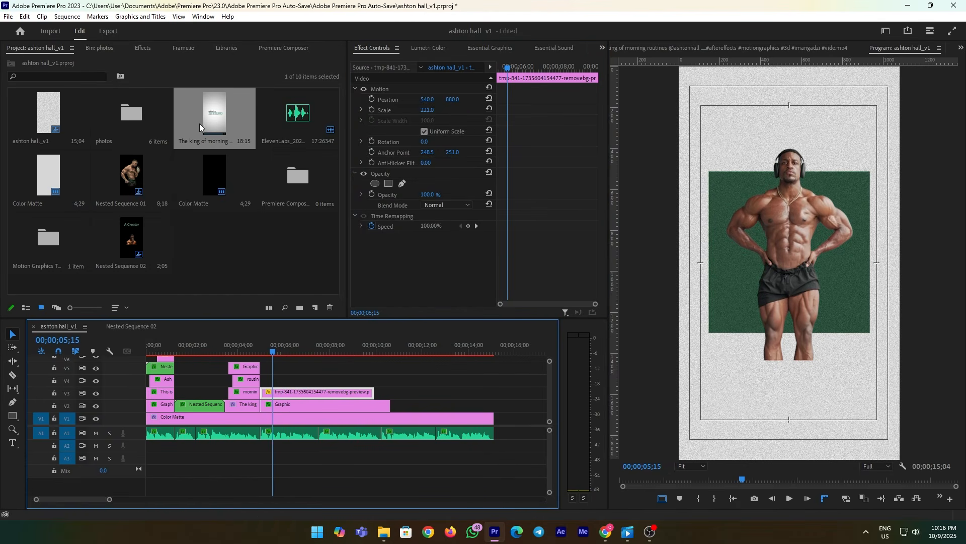
Apply the Slide In Up preset to the cutout photo clip and play back its entrance.
{"action": "left_click", "coordinate": [143, 49]}
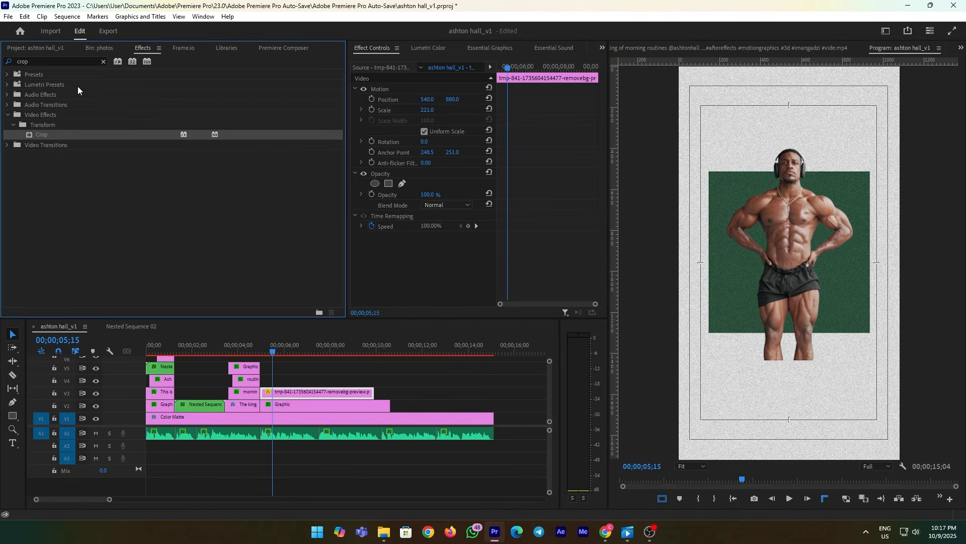
{"action": "left_click", "coordinate": [102, 62]}
{"action": "double_click", "coordinate": [48, 75]}
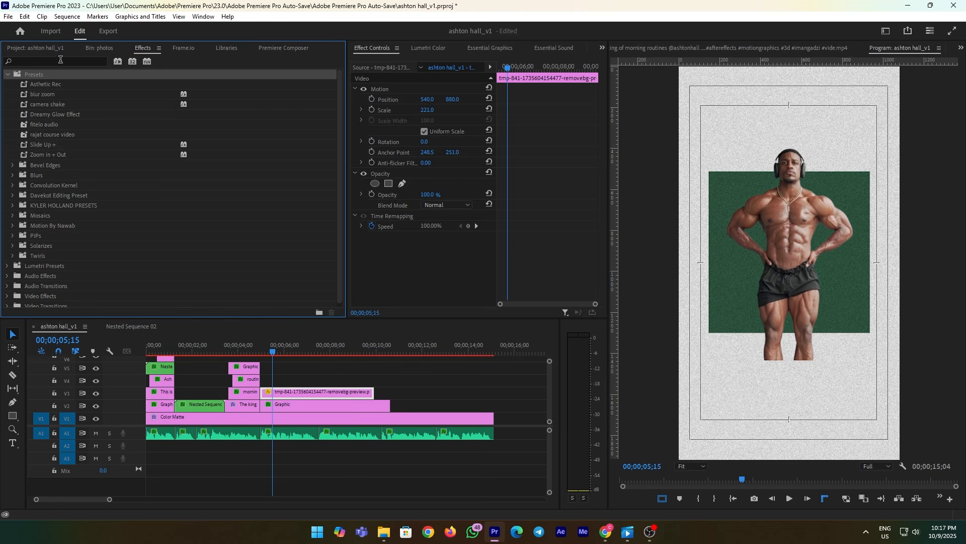
{"action": "left_click", "coordinate": [60, 59]}
{"action": "type", "text": "slide"}
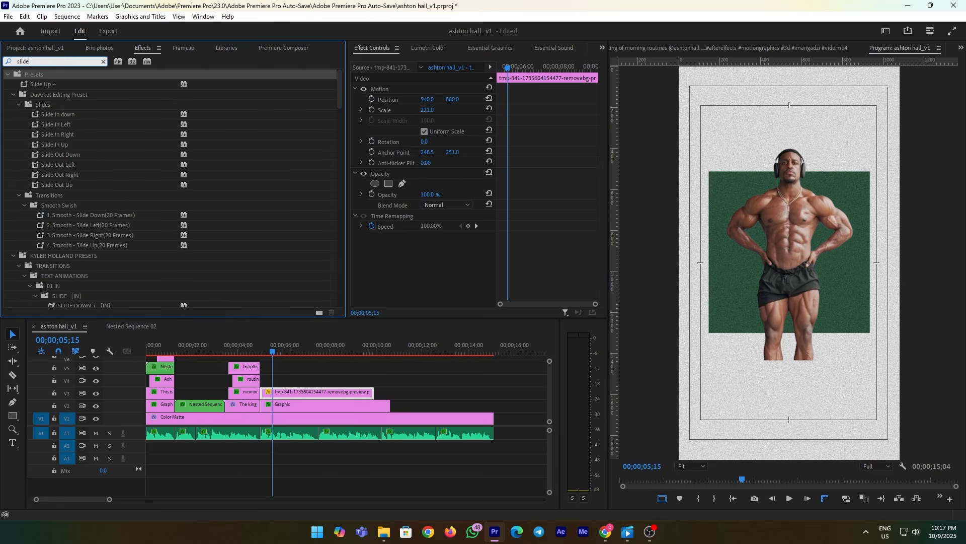
{"action": "type", "text": " u"}
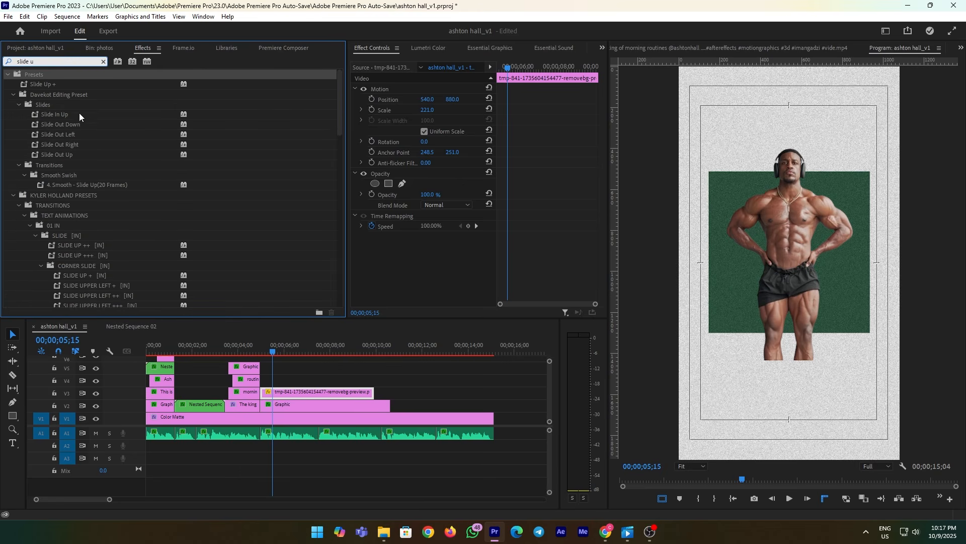
{"action": "left_click_drag", "start_coordinate": [71, 114], "coordinate": [325, 394]}
{"action": "mouse_move", "coordinate": [270, 354]}
{"action": "left_mouse_down"}
{"action": "mouse_move", "coordinate": [261, 356]}
{"action": "mouse_move", "coordinate": [285, 356]}
{"action": "mouse_move", "coordinate": [257, 362]}
{"action": "left_mouse_up"}
{"action": "key", "text": "space"}
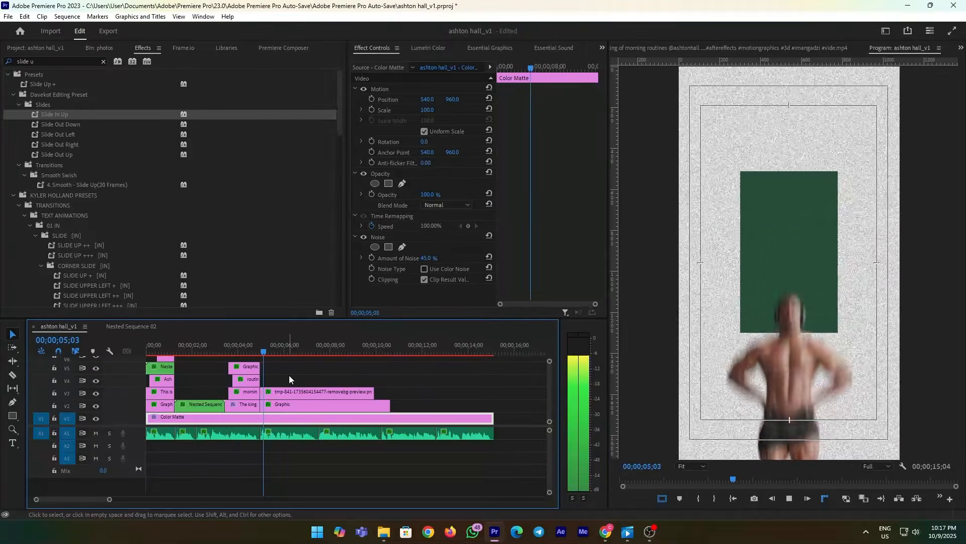
Steepen the start of the Position velocity curve in the photo's Slide In Up transform and play it back.
{"action": "left_click", "coordinate": [305, 392]}
{"action": "key", "text": "Up"}
{"action": "left_click", "coordinate": [355, 236]}
{"action": "left_click", "coordinate": [356, 236]}
{"action": "left_click_drag", "start_coordinate": [601, 213], "coordinate": [599, 279]}
{"action": "key", "text": "space"}
{"action": "key", "text": "space"}
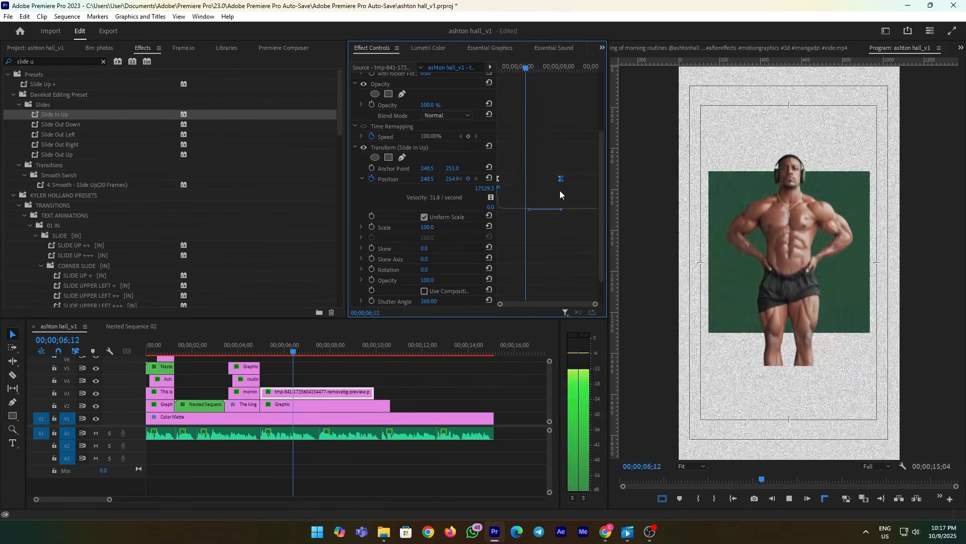
Review the photo's entrance and shorten the slide by moving its last Transform Position keyframe earlier.
{"action": "left_click", "coordinate": [288, 347]}
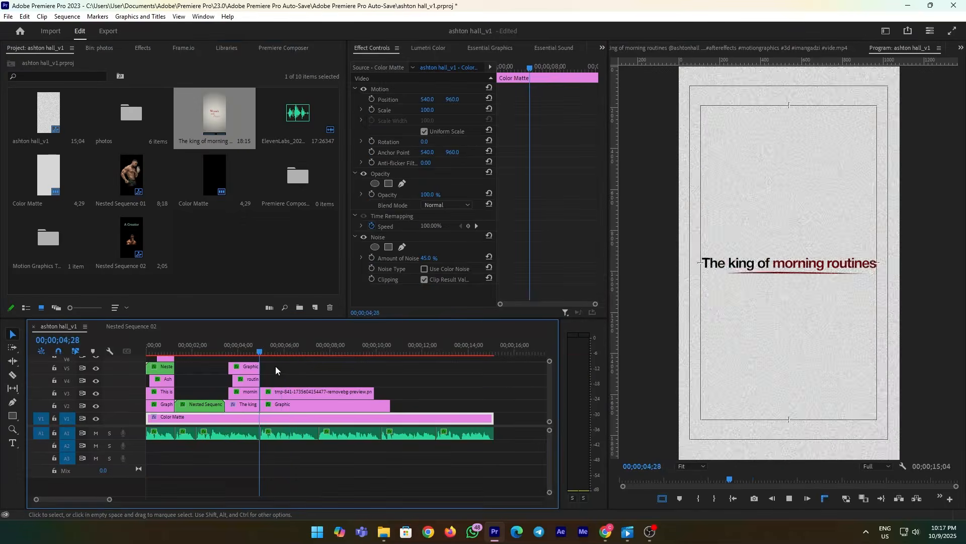
{"action": "key", "text": "space"}
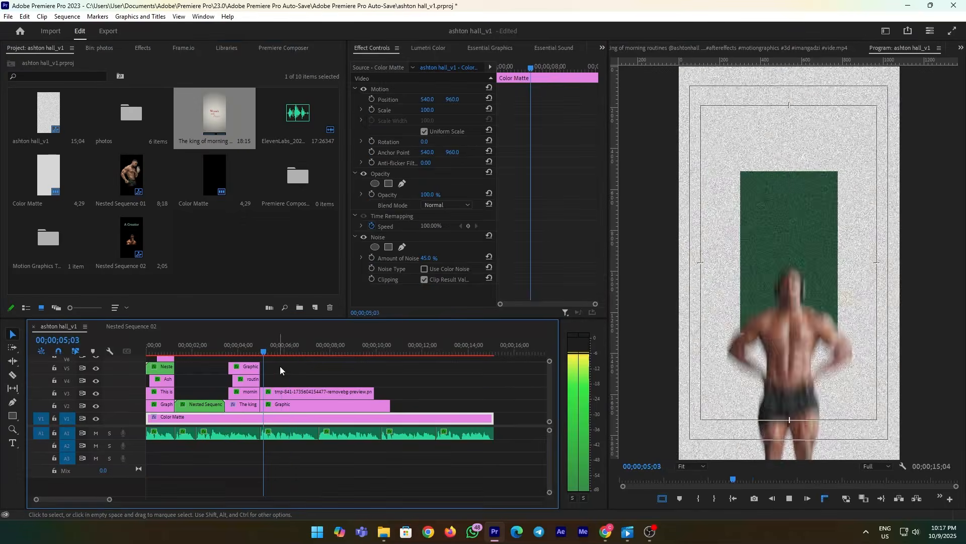
{"action": "left_click", "coordinate": [279, 392]}
{"action": "key", "text": "space"}
{"action": "right_click", "coordinate": [561, 218]}
{"action": "left_click_drag", "start_coordinate": [510, 73], "coordinate": [520, 76]}
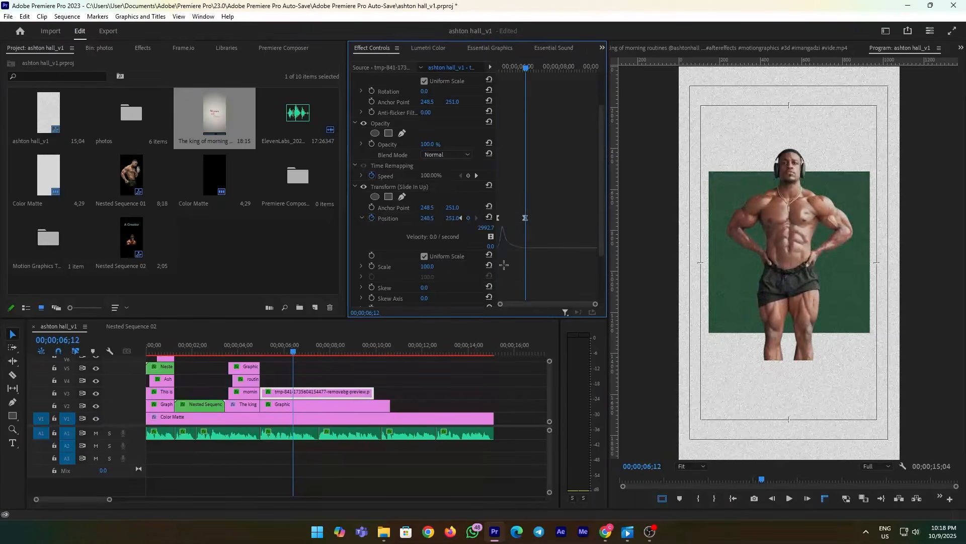
{"action": "left_click_drag", "start_coordinate": [500, 73], "coordinate": [510, 74]}
{"action": "left_click_drag", "start_coordinate": [525, 218], "coordinate": [512, 218]}
{"action": "mouse_move", "coordinate": [262, 347]}
{"action": "left_mouse_down"}
{"action": "mouse_move", "coordinate": [274, 352]}
{"action": "mouse_move", "coordinate": [261, 345]}
{"action": "left_mouse_up"}
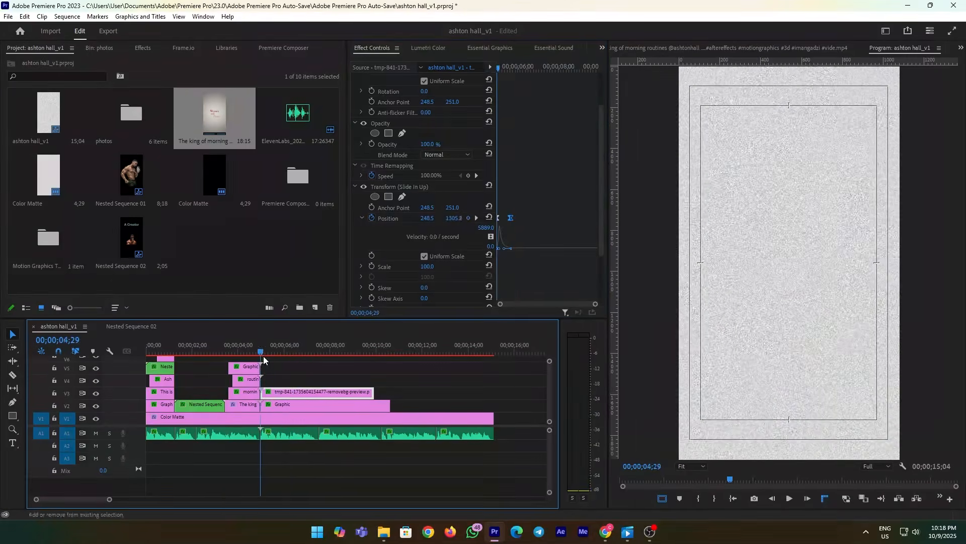
Reshape the photo's Position velocity curve for a faster start and check the slide against the green box reveal.
{"action": "left_click", "coordinate": [286, 394]}
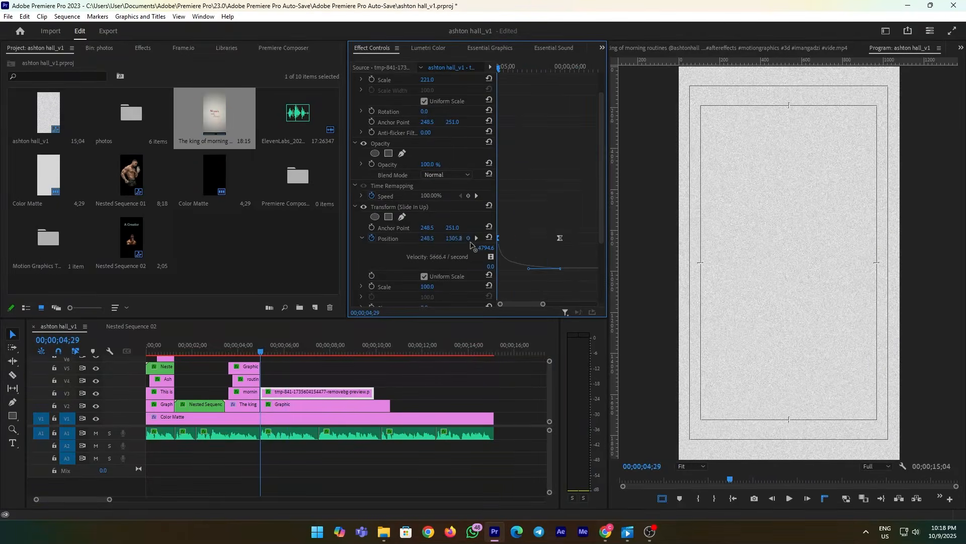
{"action": "key", "text": "space"}
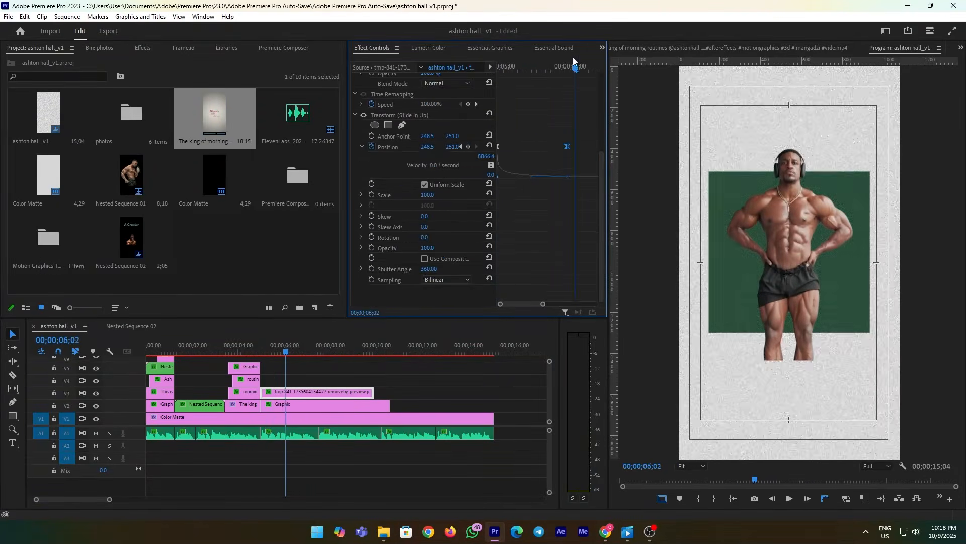
{"action": "left_click_drag", "start_coordinate": [285, 351], "coordinate": [270, 352]}
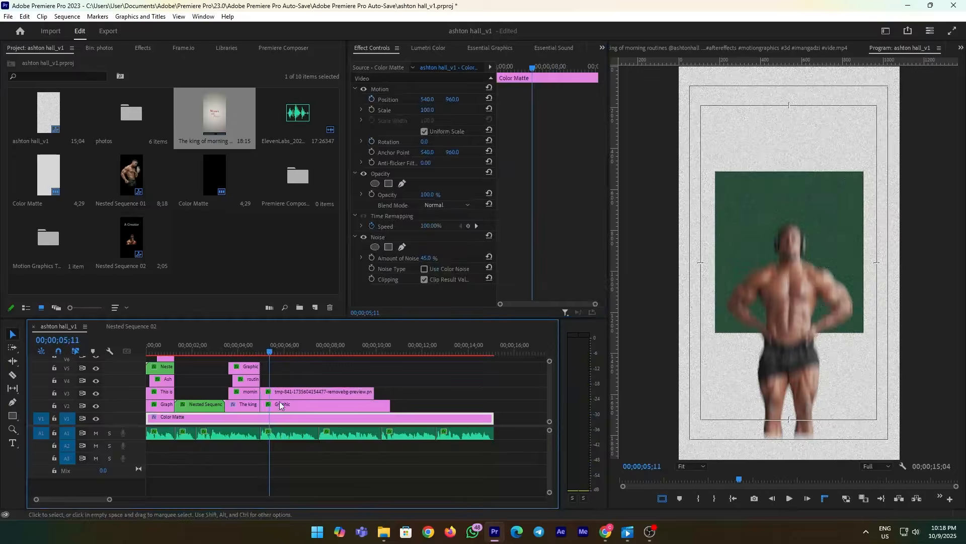
{"action": "left_click", "coordinate": [293, 405]}
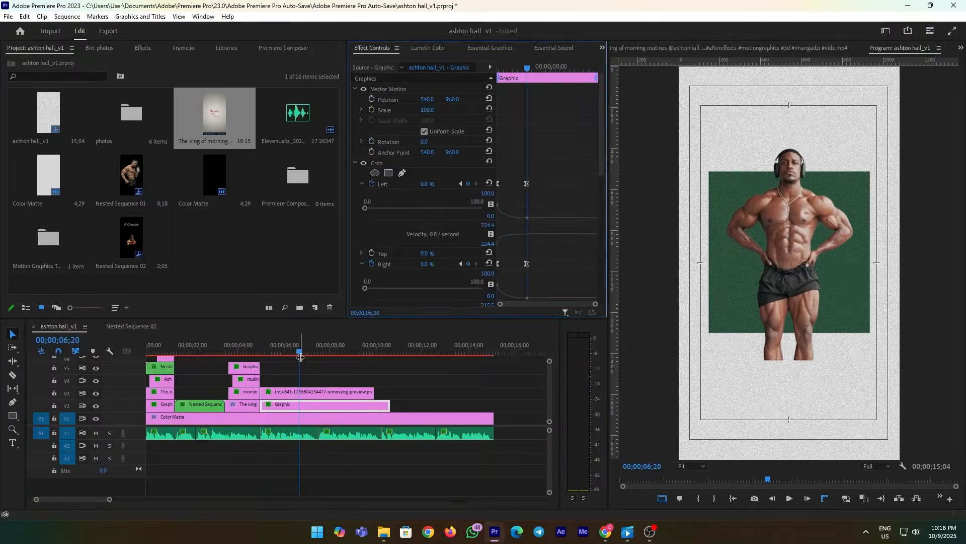
{"action": "left_click_drag", "start_coordinate": [297, 353], "coordinate": [268, 356]}
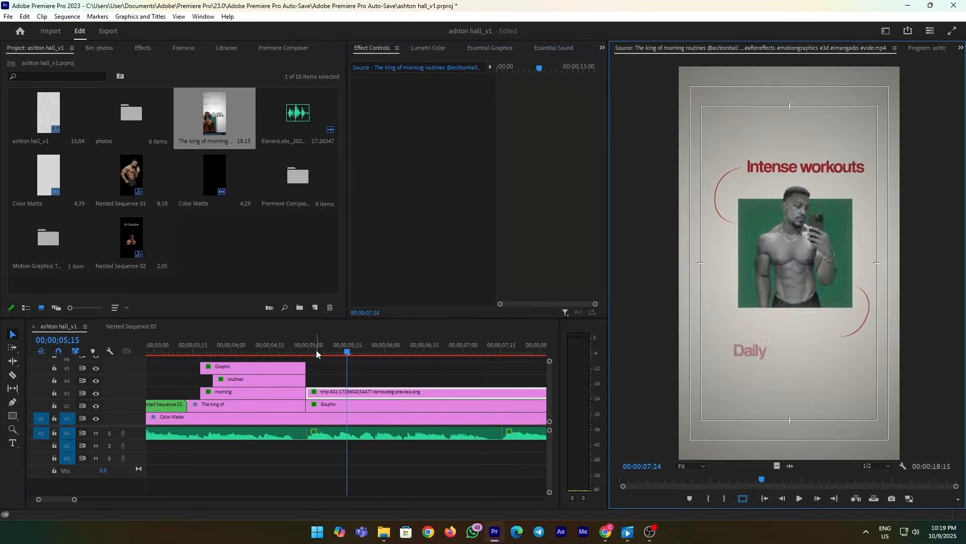
Add a rectangular opacity mask to the photo at 00;00;06;03 and stretch it to the green box's bottom edge, hiding the lower legs.
{"action": "left_click_drag", "start_coordinate": [316, 351], "coordinate": [393, 353]}
{"action": "scroll", "coordinate": [433, 255], "scroll_direction": "down", "scroll_amount": 3}
{"action": "scroll", "coordinate": [432, 255], "scroll_direction": "up", "scroll_amount": 5}
{"action": "left_click", "coordinate": [389, 183]}
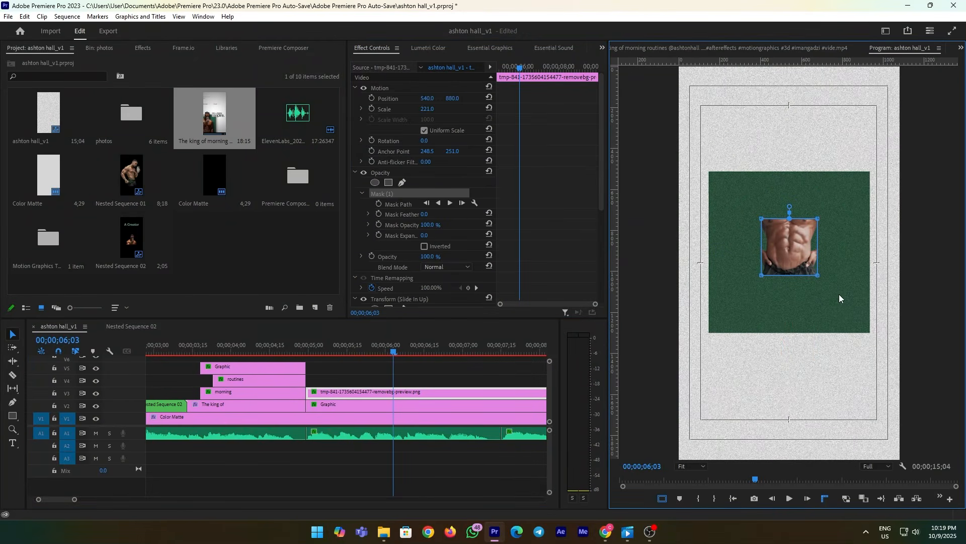
{"action": "left_click_drag", "start_coordinate": [819, 276], "coordinate": [873, 334]}
{"action": "left_click", "coordinate": [512, 375]}
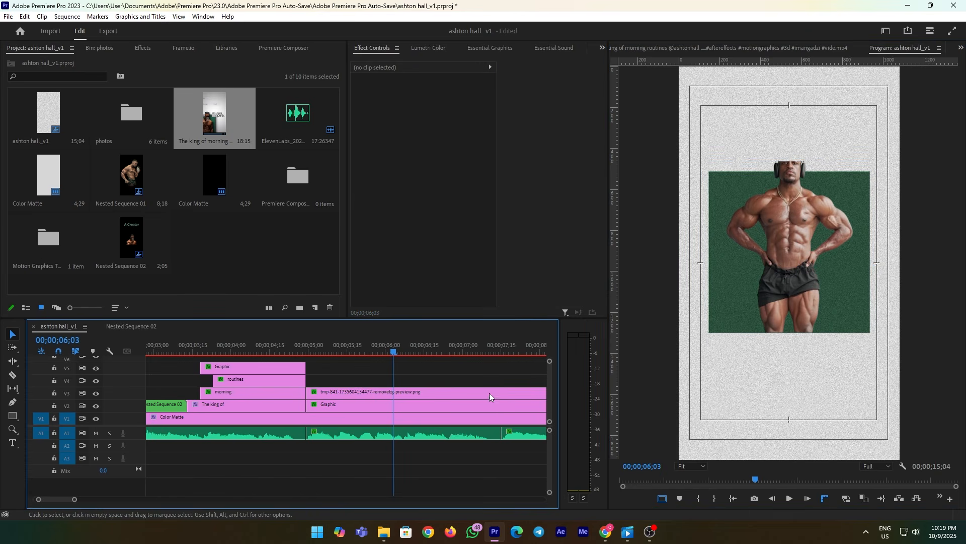
Raise the upper edge of the photo's Mask (1) above the head.
{"action": "left_click", "coordinate": [490, 397]}
{"action": "left_click", "coordinate": [398, 196]}
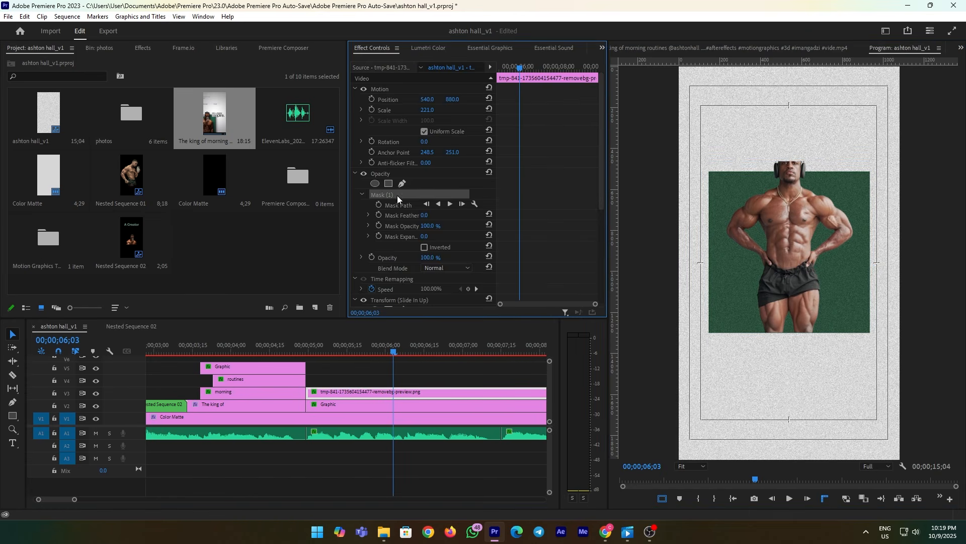
{"action": "left_click_drag", "start_coordinate": [874, 163], "coordinate": [875, 133]}
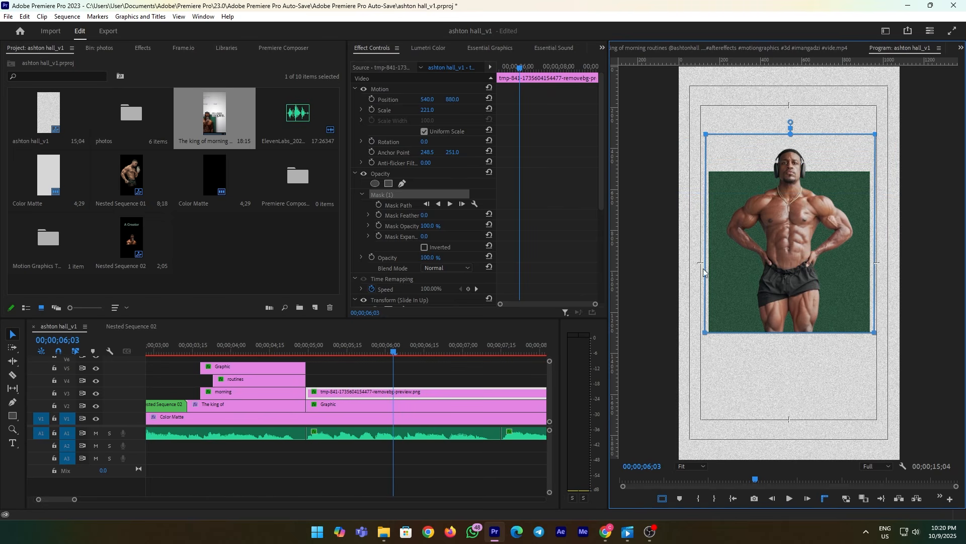
{"action": "left_click", "coordinate": [497, 371]}
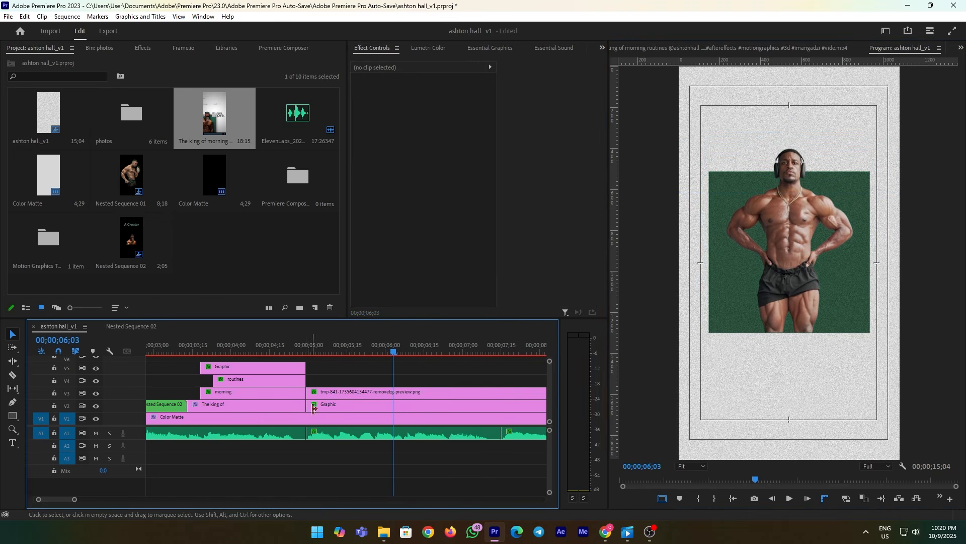
Play back the photo's entrance, split its clip at 00;00;05;19 and delete the part after the cut.
{"action": "left_click", "coordinate": [309, 346]}
{"action": "key", "text": "space"}
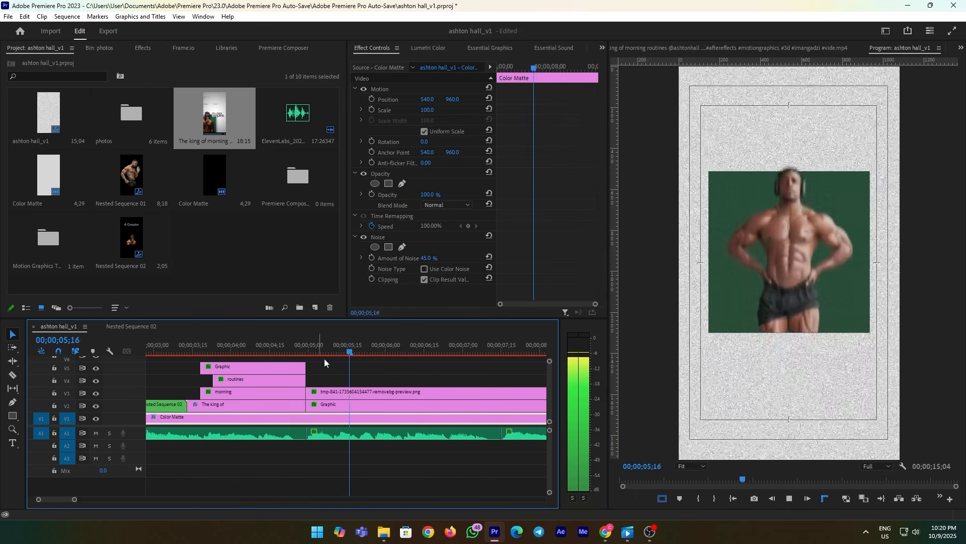
{"action": "left_click", "coordinate": [311, 351]}
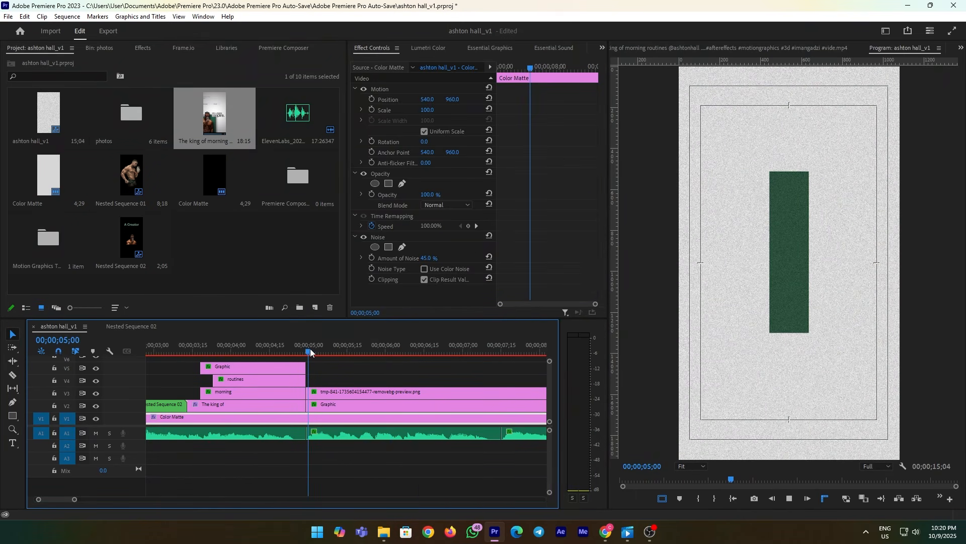
{"action": "key", "text": "space"}
{"action": "mouse_move", "coordinate": [351, 351]}
{"action": "left_mouse_down"}
{"action": "mouse_move", "coordinate": [367, 354]}
{"action": "mouse_move", "coordinate": [358, 352]}
{"action": "left_mouse_up"}
{"action": "left_click", "coordinate": [370, 395]}
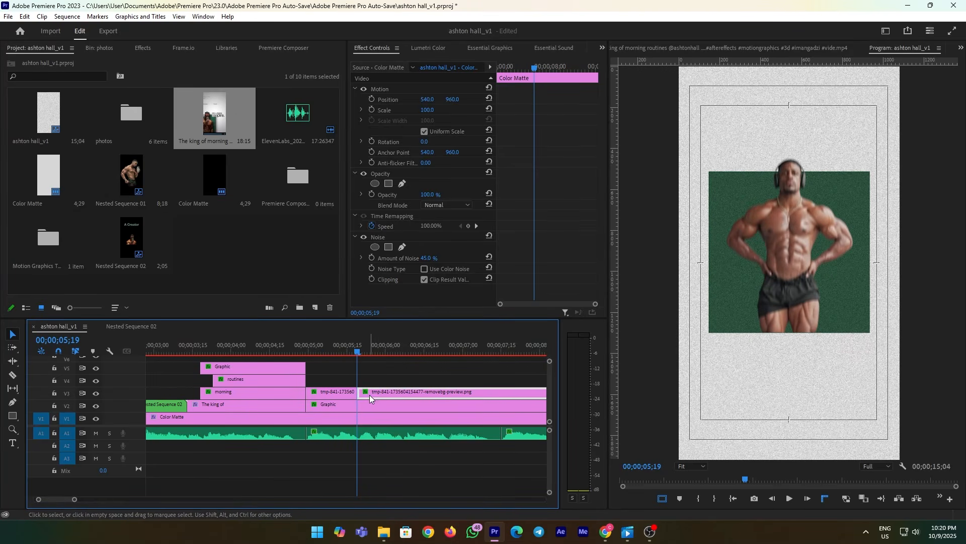
{"action": "key", "text": "Delete"}
Place the Rome__Italy cutout directly after the first photo on V3 and set its Scale to 190 and Position to 540, 872.
{"action": "left_click", "coordinate": [328, 350]}
{"action": "key", "text": "space"}
{"action": "key", "text": "space"}
{"action": "left_click_drag", "start_coordinate": [216, 111], "coordinate": [387, 401]}
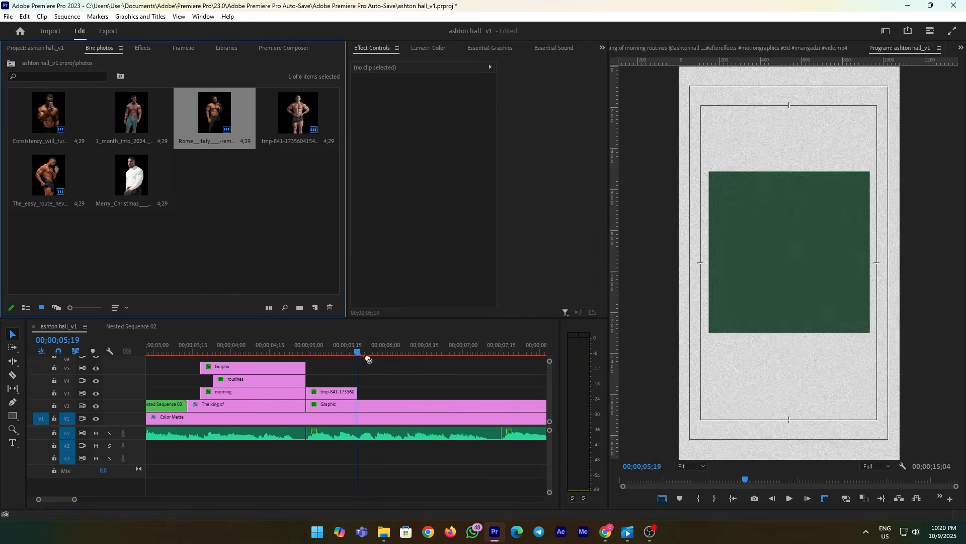
{"action": "scroll", "coordinate": [396, 403], "scroll_direction": "right", "scroll_amount": 2}
{"action": "left_click", "coordinate": [320, 390]}
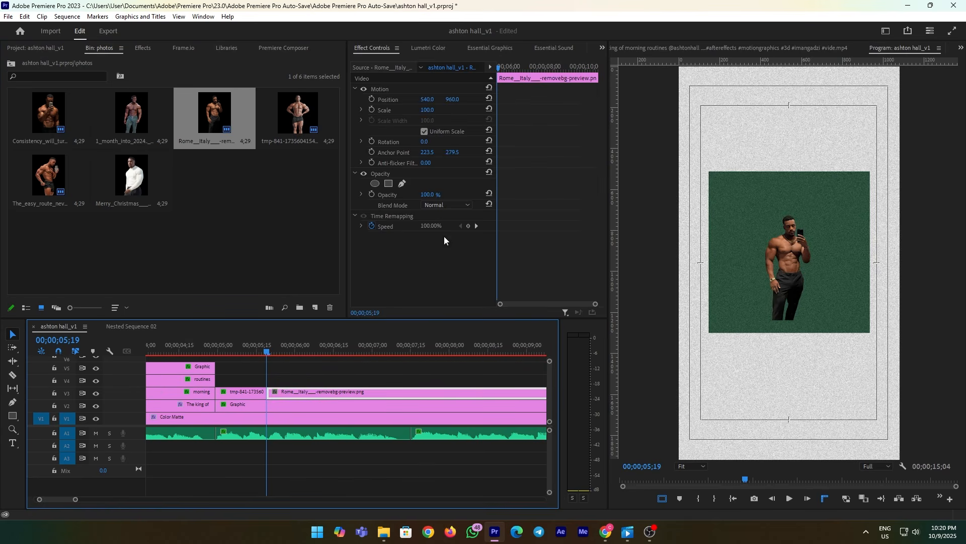
{"action": "left_click_drag", "start_coordinate": [427, 114], "coordinate": [457, 99]}
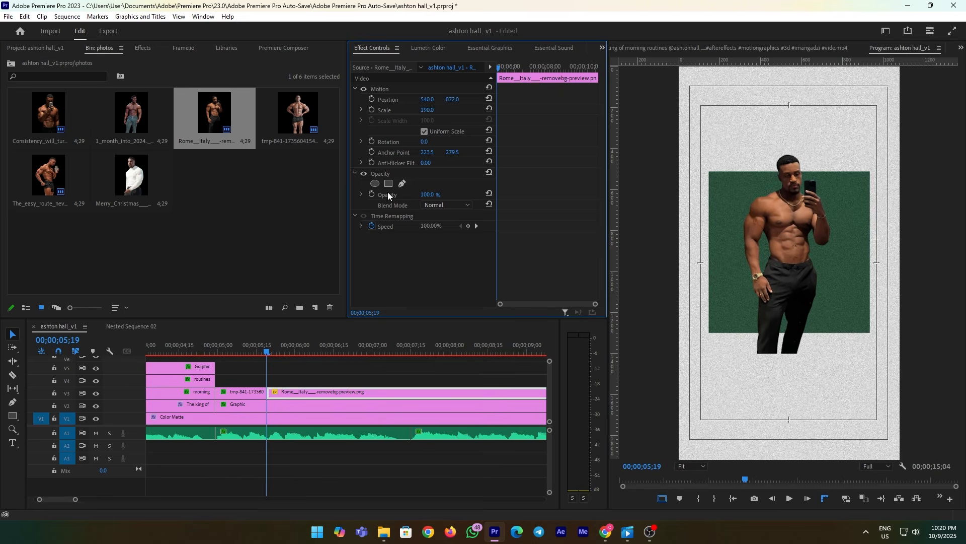
Add a rectangular opacity mask to the Rome__Italy photo, stretched from above the head to the green box's bottom edge.
{"action": "left_click", "coordinate": [388, 183]}
{"action": "left_click_drag", "start_coordinate": [811, 273], "coordinate": [862, 335]}
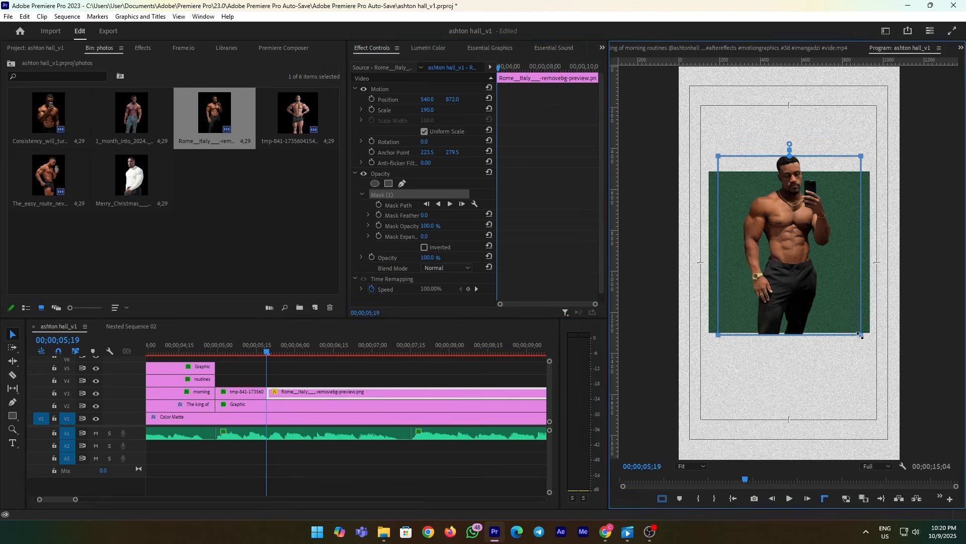
{"action": "left_click", "coordinate": [541, 383]}
{"action": "left_click", "coordinate": [533, 392]}
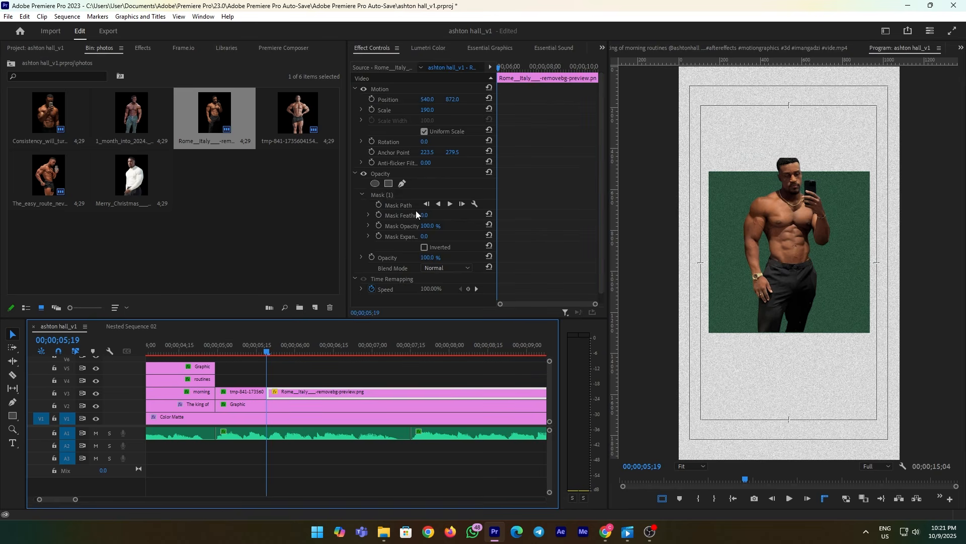
{"action": "left_click", "coordinate": [453, 368]}
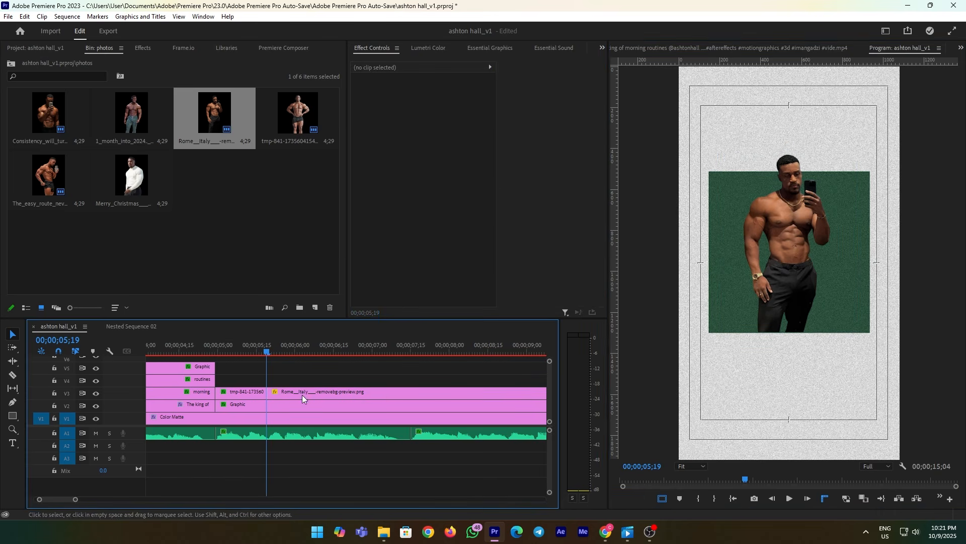
Cut the Rome__Italy clip shortly after it starts and follow it with the 1_month_into_2024 cutout at Scale 173, Position 540, 853.
{"action": "left_click", "coordinate": [248, 349]}
{"action": "key", "text": "space"}
{"action": "key", "text": "space"}
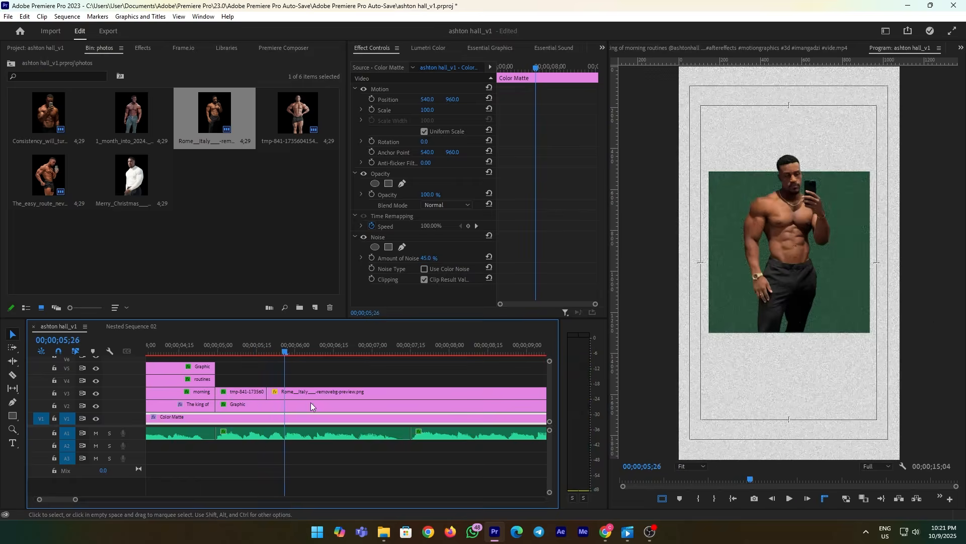
{"action": "key", "text": "Left"}
{"action": "key", "text": "Left"}
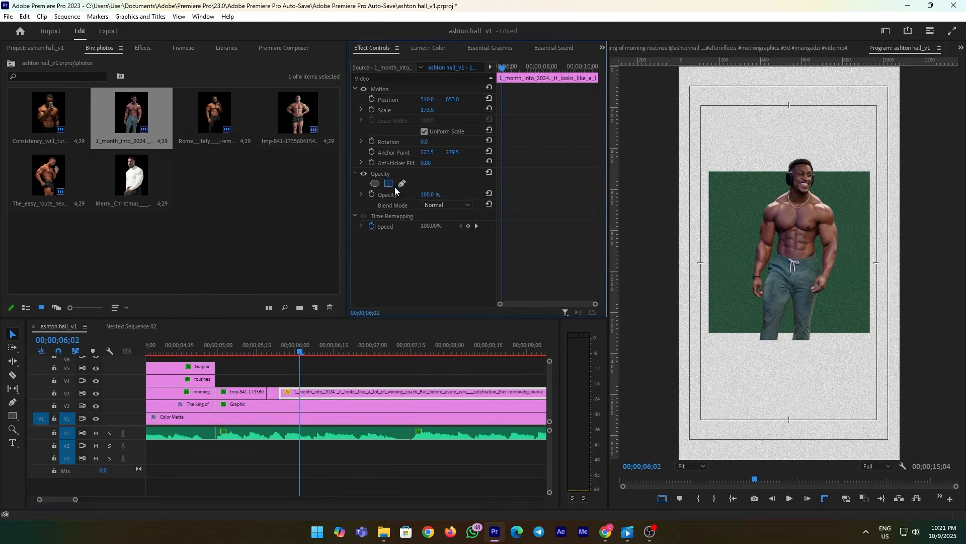
Mask the 1_month_into_2024 photo with an opacity rectangle reaching the green box's bottom edge so the lower legs are hidden.
{"action": "left_click", "coordinate": [388, 183]}
{"action": "left_click_drag", "start_coordinate": [793, 208], "coordinate": [791, 222]}
{"action": "left_click_drag", "start_coordinate": [810, 266], "coordinate": [865, 328]}
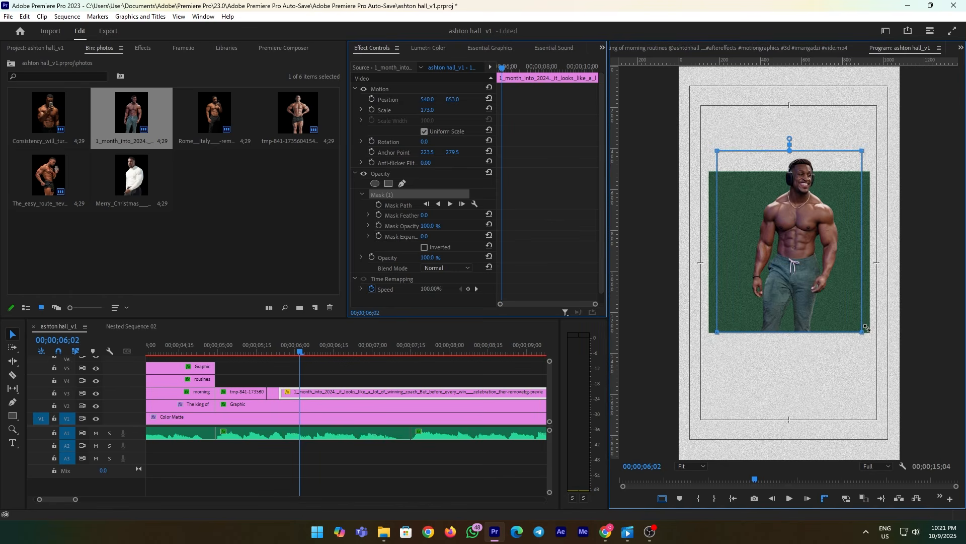
{"action": "left_click", "coordinate": [459, 370]}
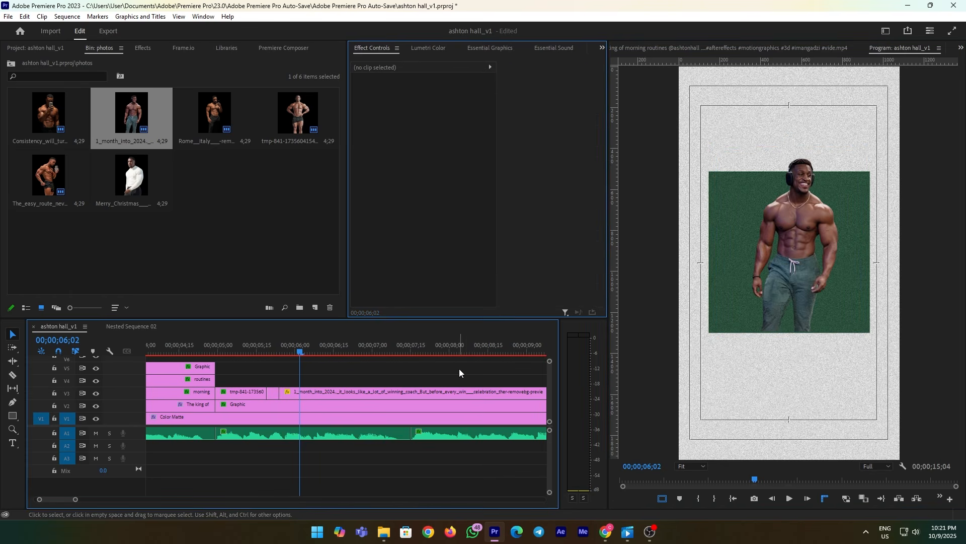
{"action": "left_click", "coordinate": [443, 391]}
{"action": "left_click", "coordinate": [404, 195]}
{"action": "left_click", "coordinate": [865, 333]}
{"action": "left_click", "coordinate": [426, 383]}
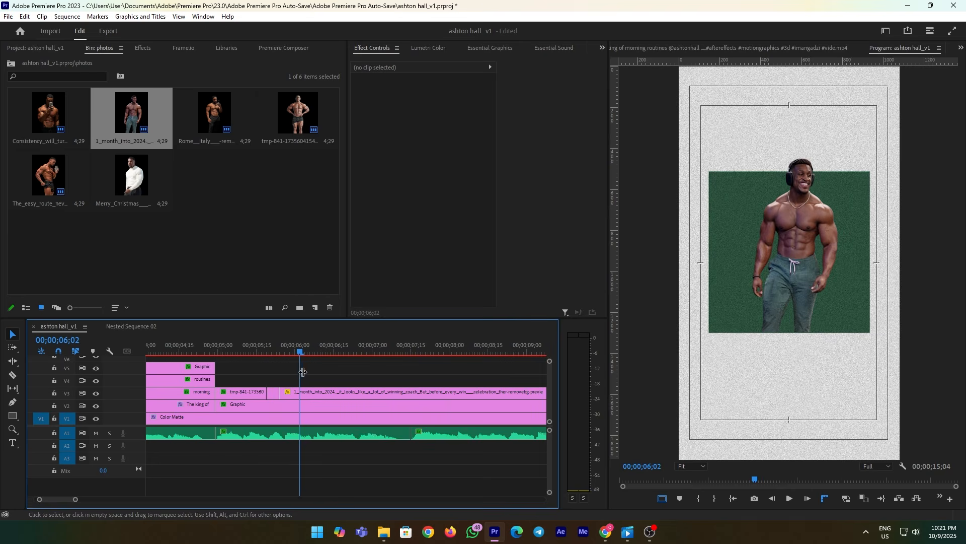
Split the 1_month_into_2024 clip at 00;00;05;29 and delete the part after the cut.
{"action": "left_click_drag", "start_coordinate": [303, 372], "coordinate": [284, 377]}
{"action": "key", "text": "shift+Right"}
{"action": "key", "text": "ctrl+k"}
{"action": "left_click", "coordinate": [310, 394]}
{"action": "key", "text": "Delete"}
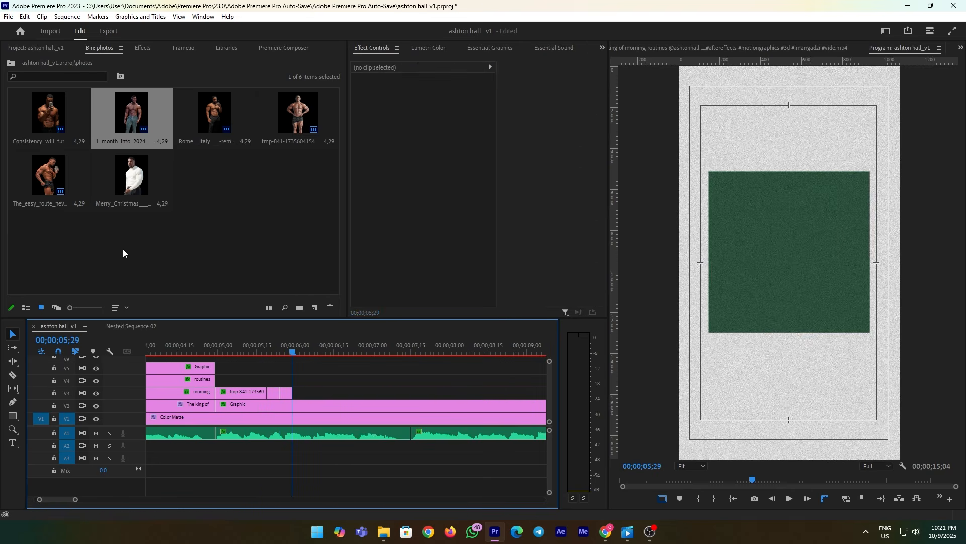
{"action": "left_click_drag", "start_coordinate": [134, 177], "coordinate": [310, 395]}
{"action": "left_click", "coordinate": [310, 394]}
{"action": "key", "text": "Delete"}
Place The_easy_route cutout at 00;00;05;29 on V3, reposition it over the green box and mask it at the box's bottom edge.
{"action": "left_click_drag", "start_coordinate": [48, 171], "coordinate": [306, 395]}
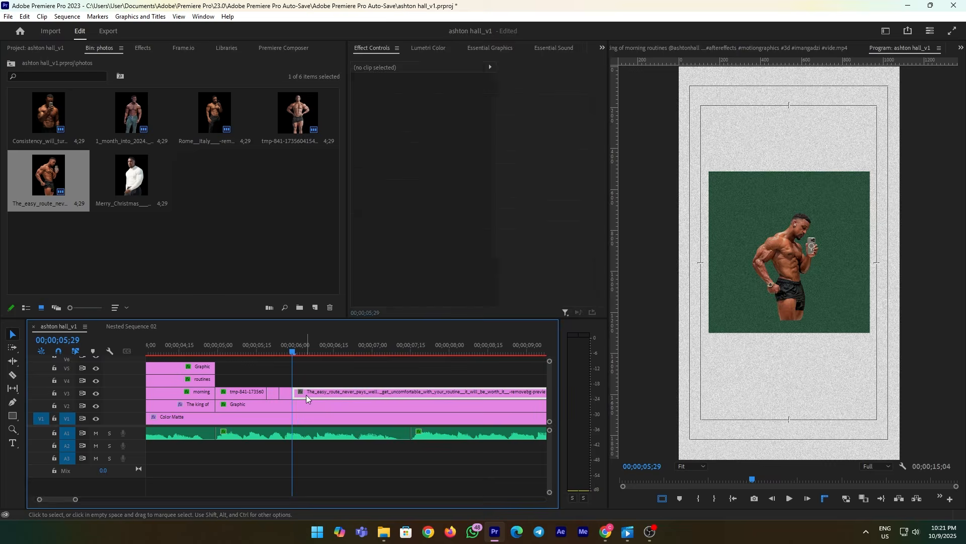
{"action": "left_click", "coordinate": [306, 395]}
{"action": "left_click_drag", "start_coordinate": [452, 99], "coordinate": [458, 144]}
{"action": "left_click", "coordinate": [388, 183]}
{"action": "left_click_drag", "start_coordinate": [811, 272], "coordinate": [871, 332]}
{"action": "left_click", "coordinate": [515, 367]}
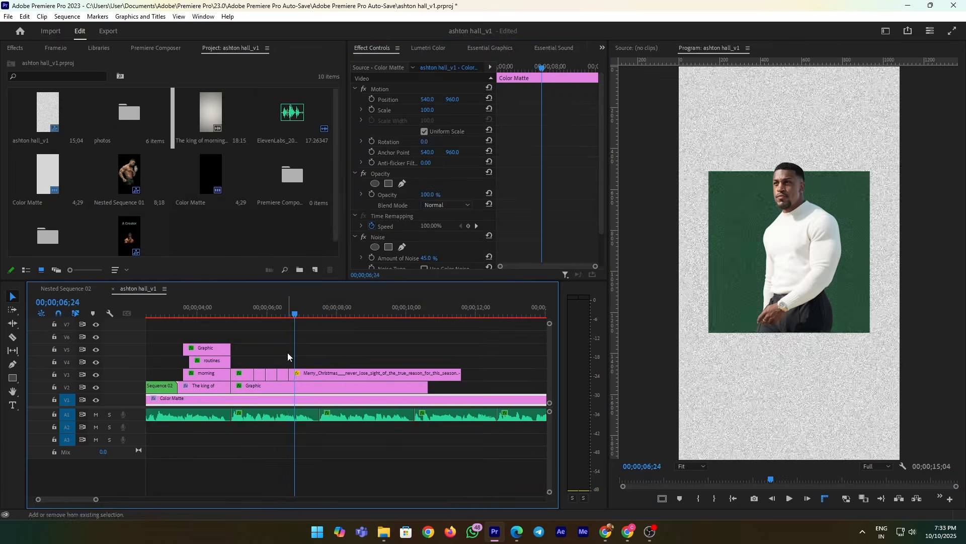
Turn the Rome__Italy photo black and white by setting its Lumetri Color Saturation to 0, and adjust its contrast.
{"action": "left_click", "coordinate": [315, 375]}
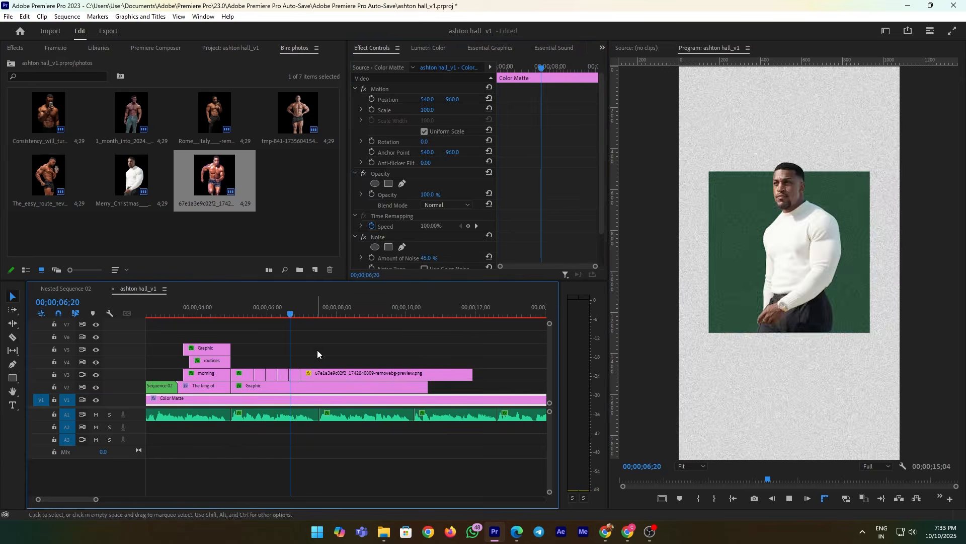
{"action": "key", "text": "space"}
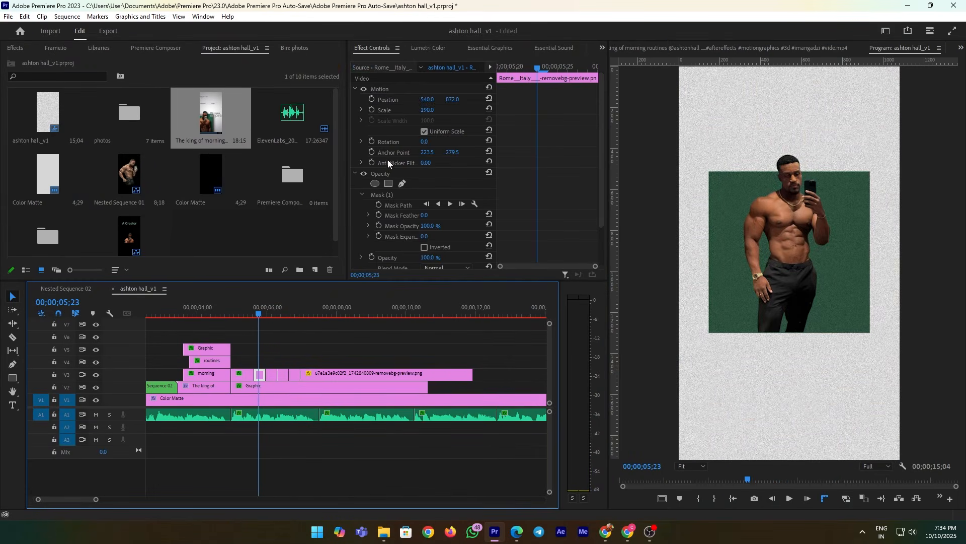
{"action": "left_click", "coordinate": [429, 48]}
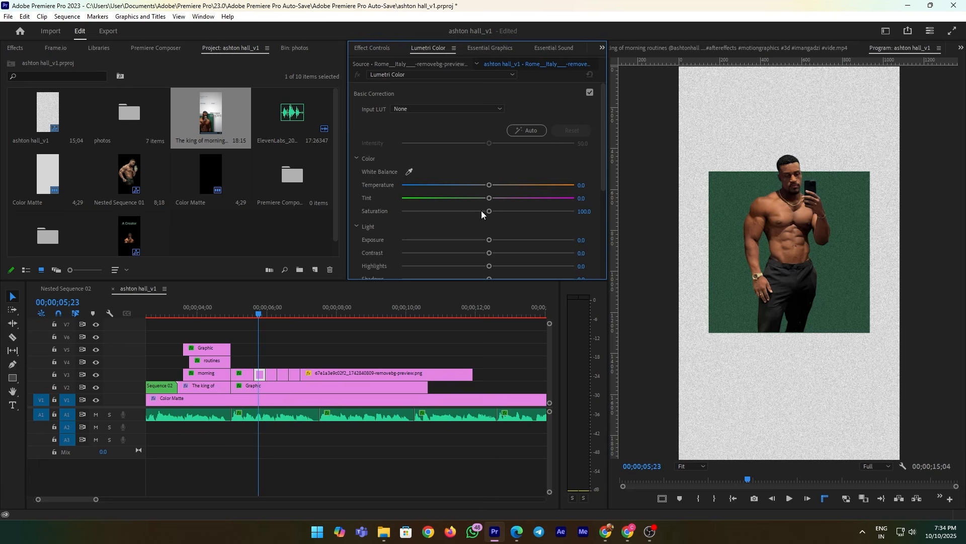
{"action": "left_click_drag", "start_coordinate": [490, 211], "coordinate": [374, 223]}
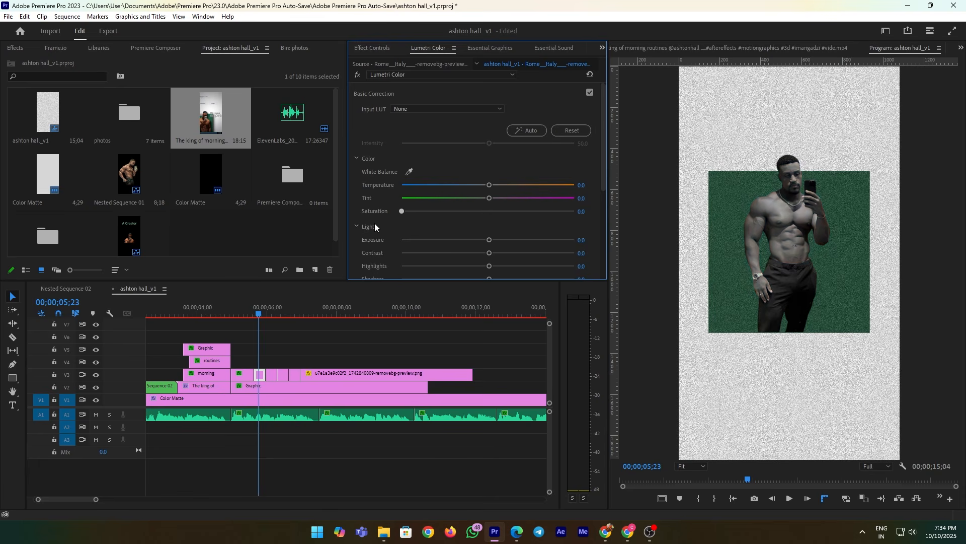
{"action": "scroll", "coordinate": [413, 229], "scroll_direction": "down", "scroll_amount": 2}
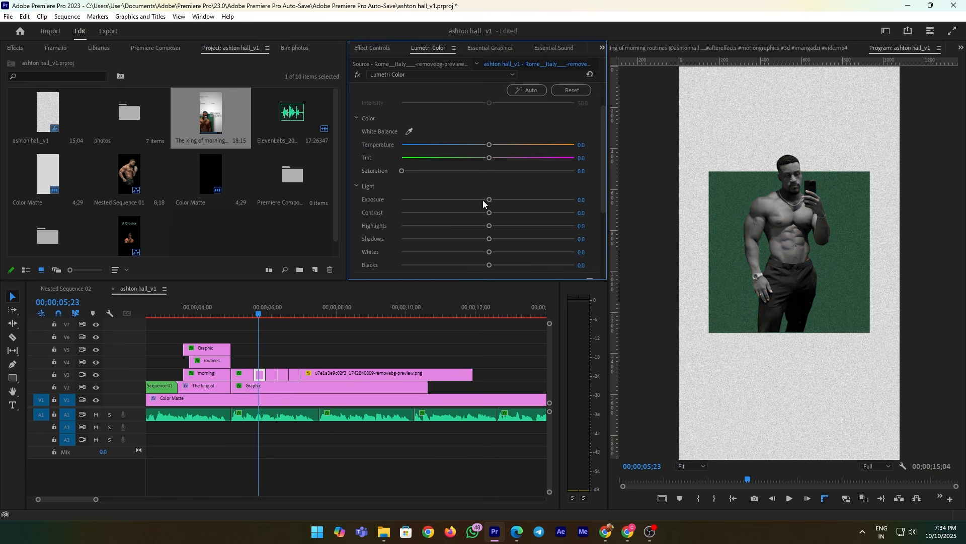
{"action": "left_click_drag", "start_coordinate": [486, 215], "coordinate": [484, 246]}
{"action": "scroll", "coordinate": [509, 225], "scroll_direction": "down", "scroll_amount": 1}
{"action": "scroll", "coordinate": [382, 122], "scroll_direction": "up", "scroll_amount": 2}
Copy the Lumetri Color effect from the Rome__Italy photo clip.
{"action": "left_click", "coordinate": [372, 47]}
{"action": "scroll", "coordinate": [405, 231], "scroll_direction": "down", "scroll_amount": 4}
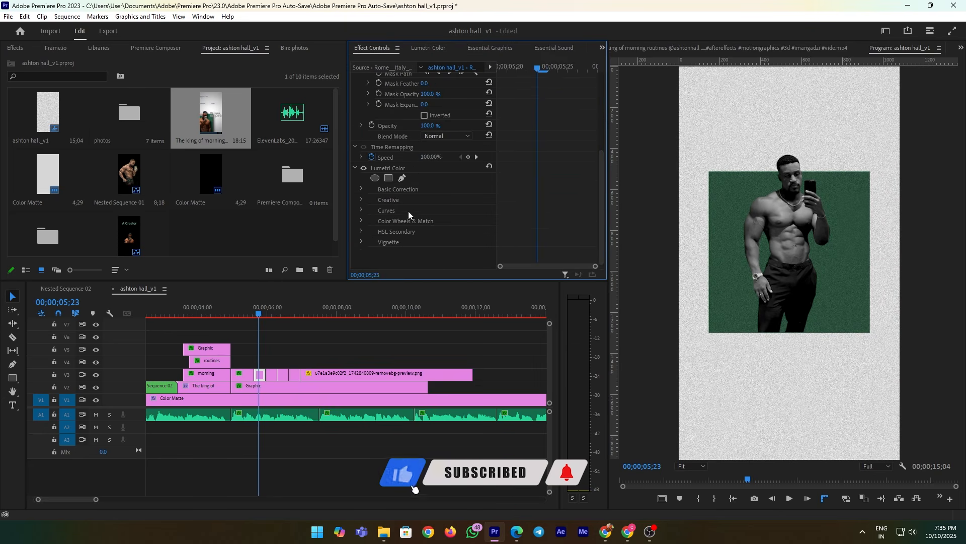
{"action": "right_click", "coordinate": [413, 164]}
{"action": "left_click", "coordinate": [457, 223]}
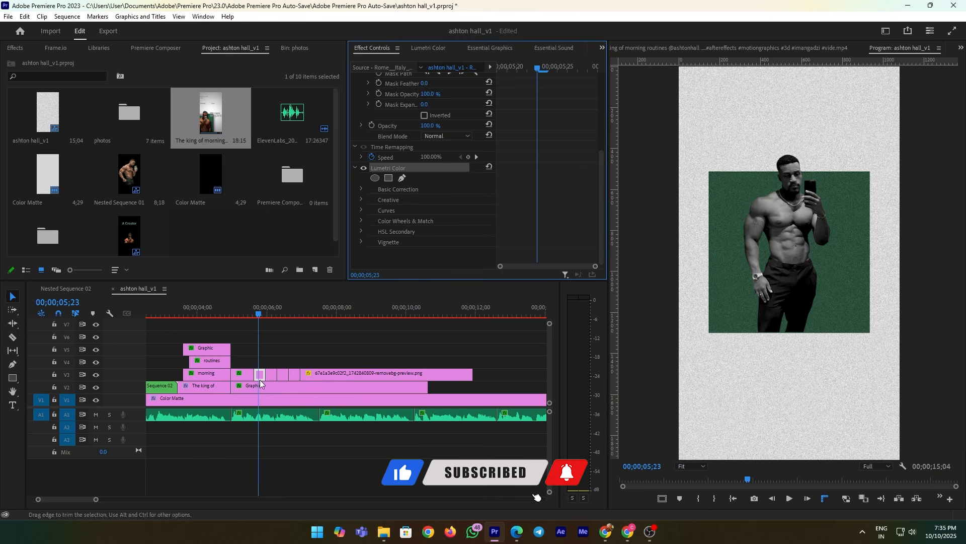
Select all the other photo clips on V3 and paste the copied Lumetri Color effect onto them.
{"action": "left_click", "coordinate": [246, 375]}
{"action": "left_click", "coordinate": [283, 377], "text": "ctrl"}
{"action": "left_click", "coordinate": [247, 376]}
{"action": "left_click", "coordinate": [271, 376], "text": "shift"}
{"action": "left_click", "coordinate": [283, 377], "text": "shift"}
{"action": "left_click", "coordinate": [295, 376], "text": "shift"}
{"action": "left_click", "coordinate": [317, 374], "text": "shift"}
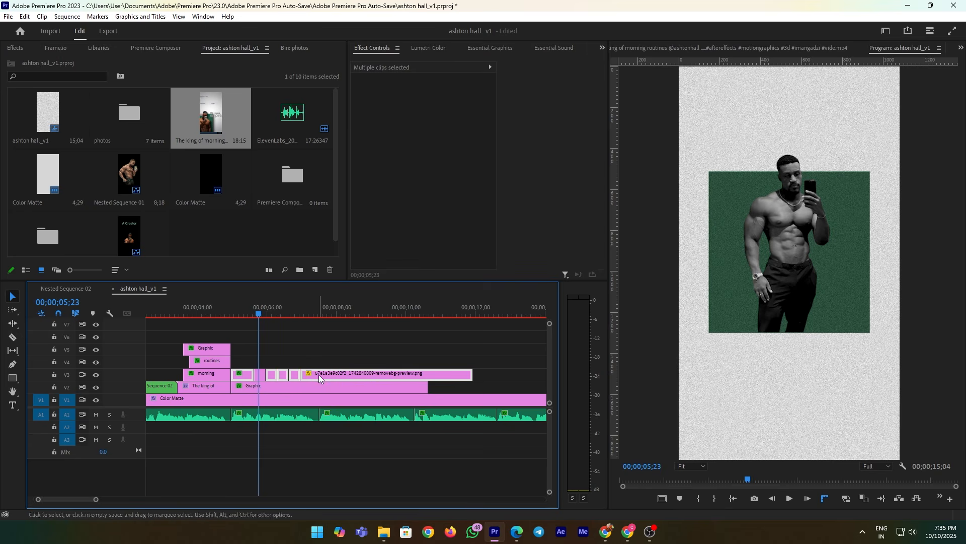
Play back the green box section from its start to check the black-and-white photo changes.
{"action": "left_click_drag", "start_coordinate": [241, 309], "coordinate": [229, 312]}
{"action": "key", "text": "space"}
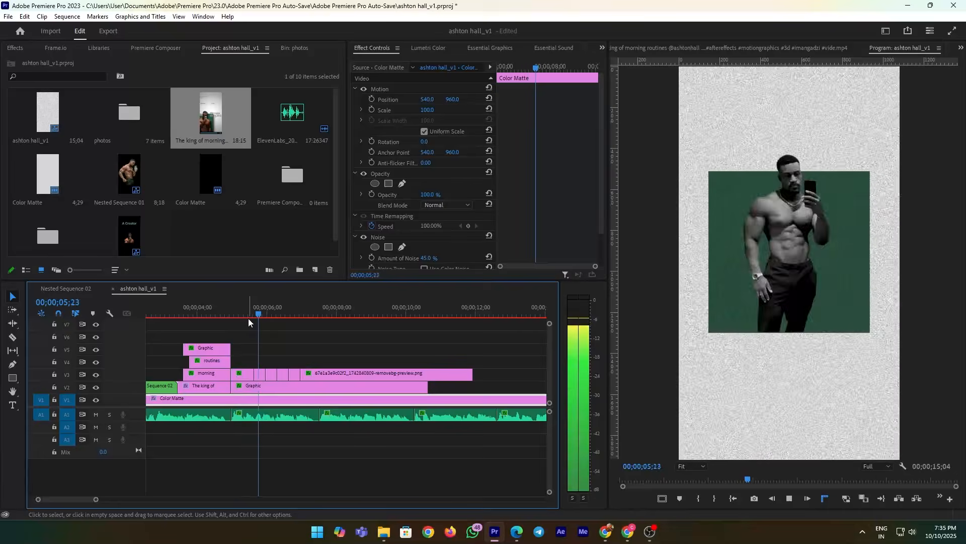
{"action": "left_click_drag", "start_coordinate": [230, 309], "coordinate": [237, 318]}
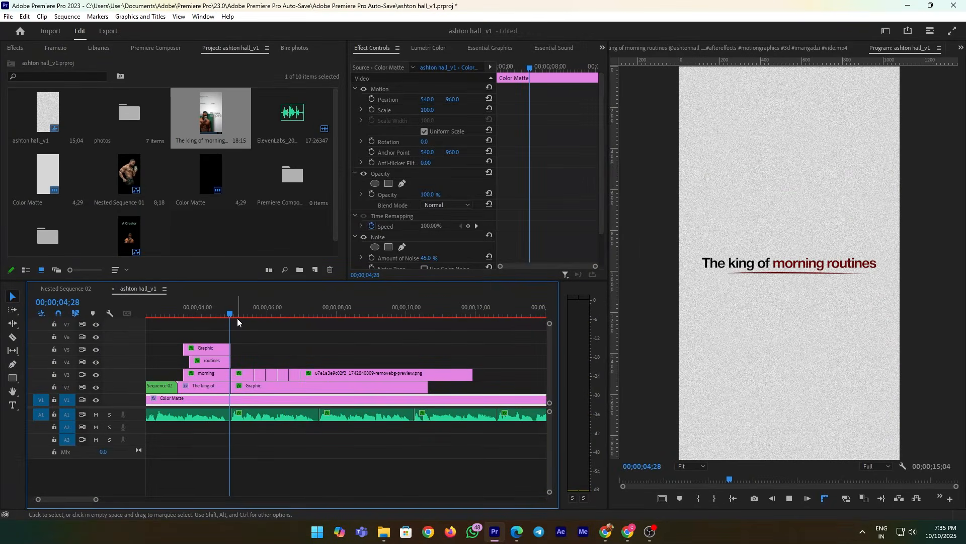
{"action": "left_click", "coordinate": [234, 313]}
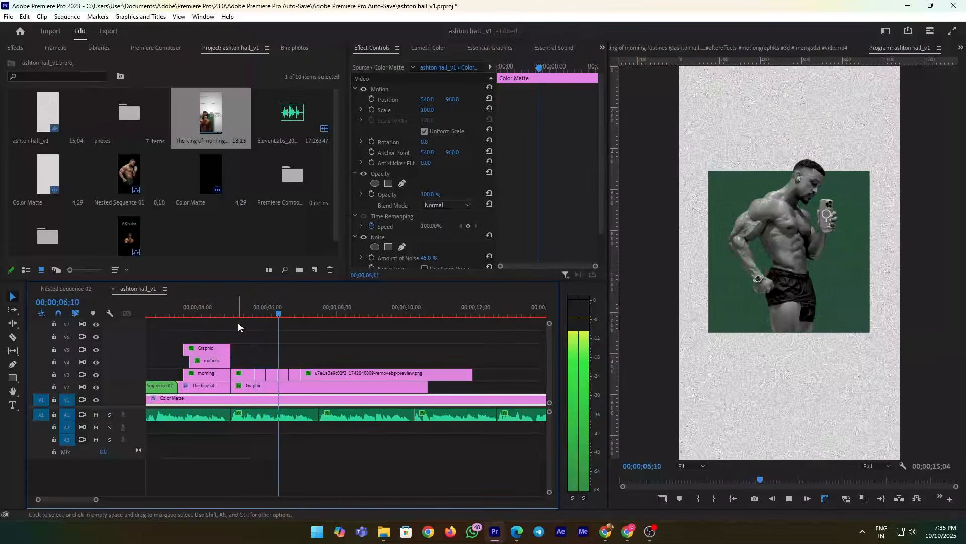
{"action": "key", "text": "space"}
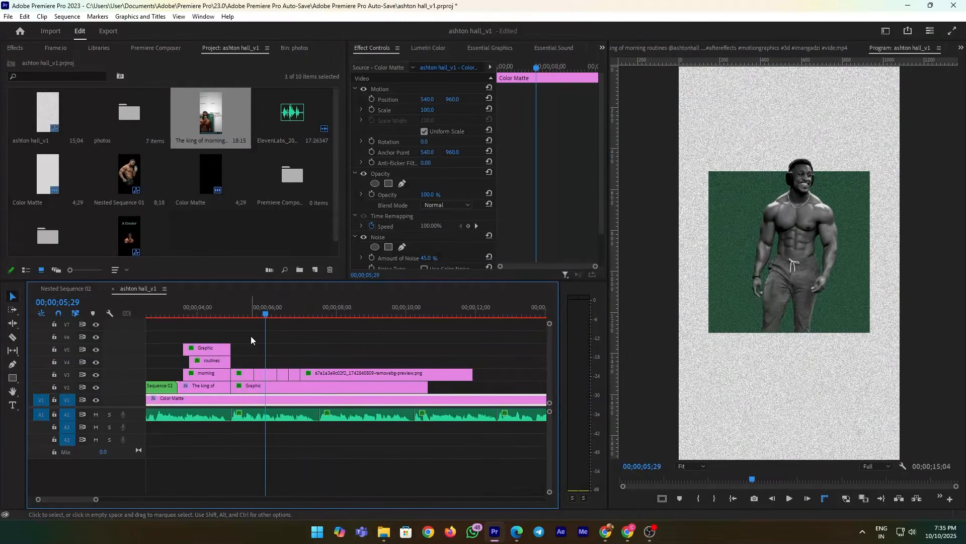
Shorten the photo clips from 1_month_into_2024 through Merry_Christmas to 5 frames each and close the gaps before the 67e1a3e9c02f2 photo.
{"action": "left_click_drag", "start_coordinate": [277, 375], "coordinate": [271, 375]}
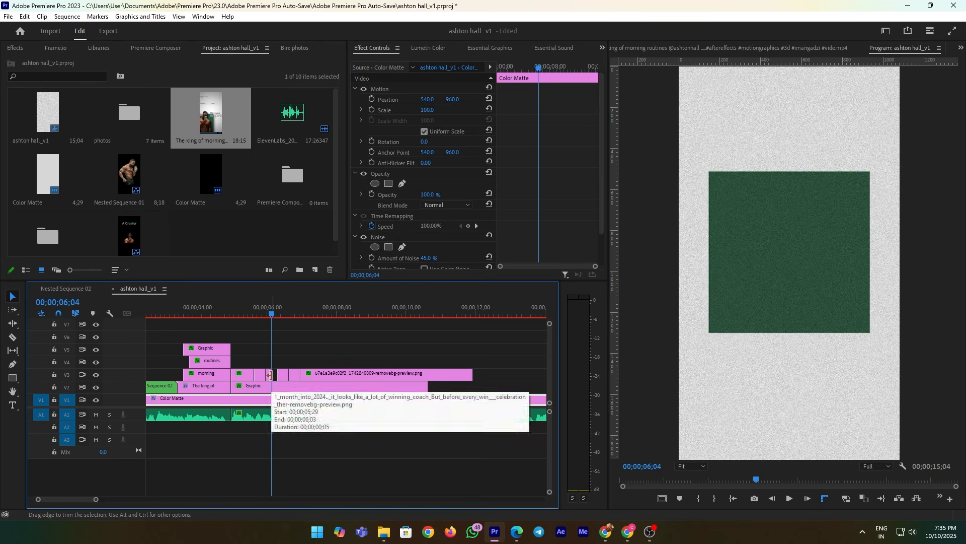
{"action": "key", "text": "shift+Right"}
{"action": "mouse_move", "coordinate": [283, 373]}
{"action": "left_mouse_down"}
{"action": "mouse_move", "coordinate": [274, 375]}
{"action": "mouse_move", "coordinate": [293, 374]}
{"action": "mouse_move", "coordinate": [278, 379]}
{"action": "left_mouse_up"}
{"action": "key", "text": "shift+Right"}
{"action": "key", "text": "shift+Right"}
{"action": "key", "text": "shift+Right"}
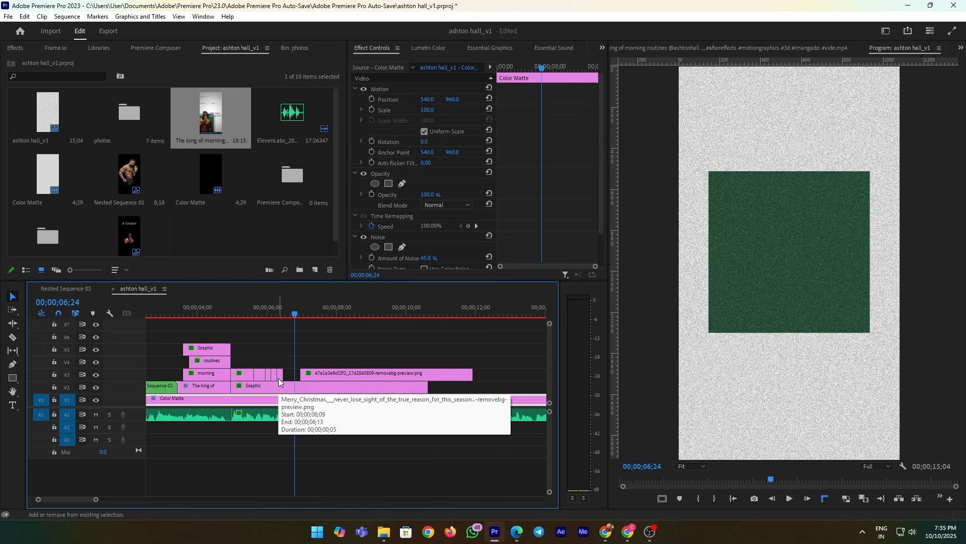
{"action": "left_click_drag", "start_coordinate": [324, 379], "coordinate": [310, 379]}
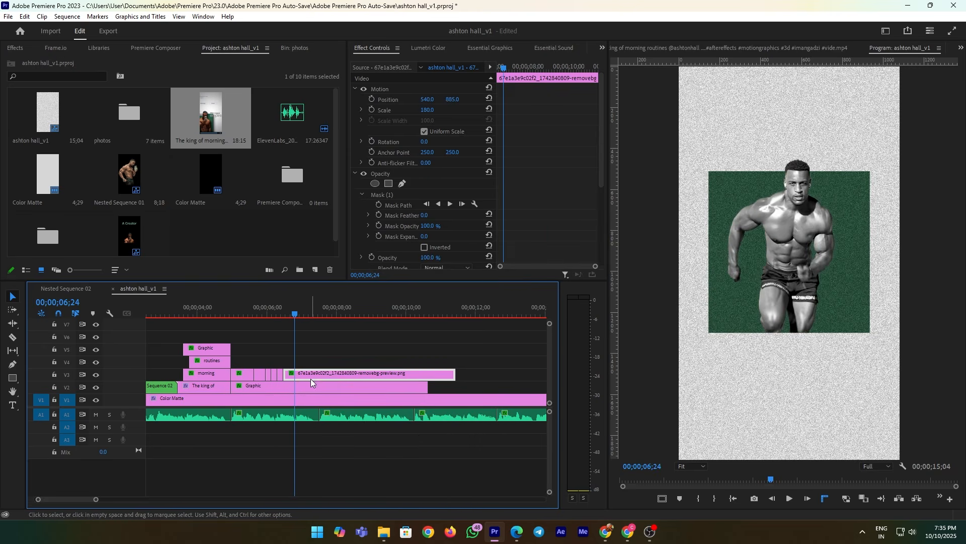
Replay the shortened photo clips to check the pace of the faster switching.
{"action": "left_click", "coordinate": [252, 308]}
{"action": "key", "text": "space"}
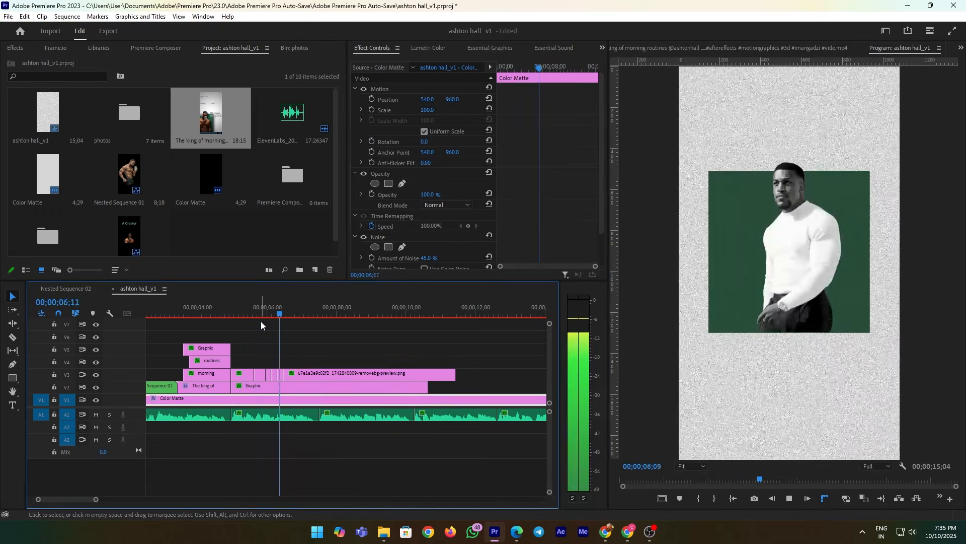
{"action": "left_click", "coordinate": [269, 310]}
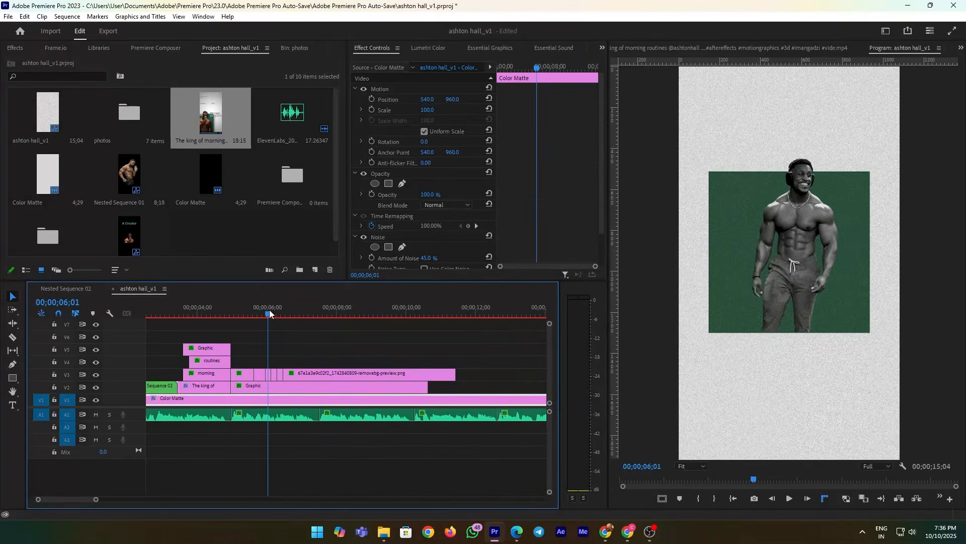
{"action": "key", "text": "space"}
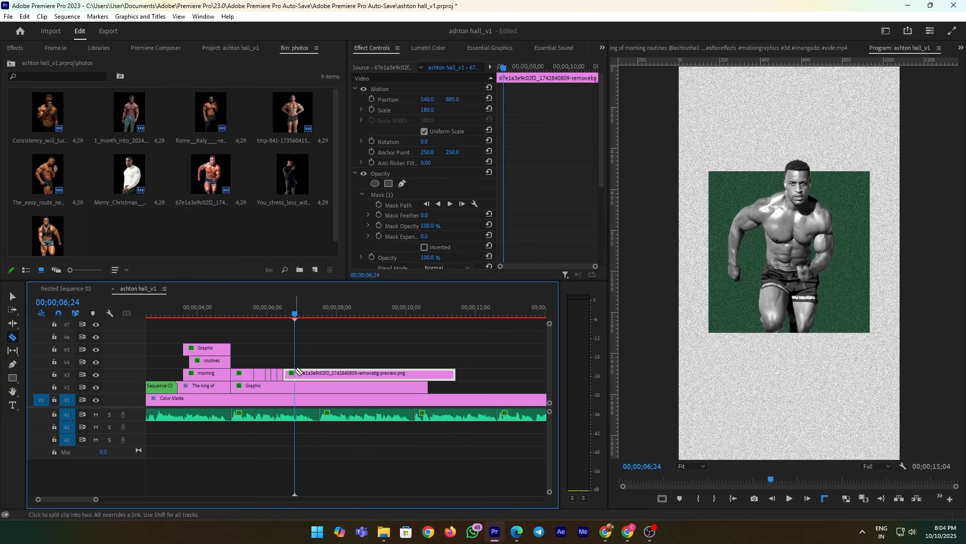
Delete the remainder of the 67e1a3e9c02f2 clip after the playhead and add the black-clothed You_stress_less photo to V3 in its place.
{"action": "key", "text": "Delete"}
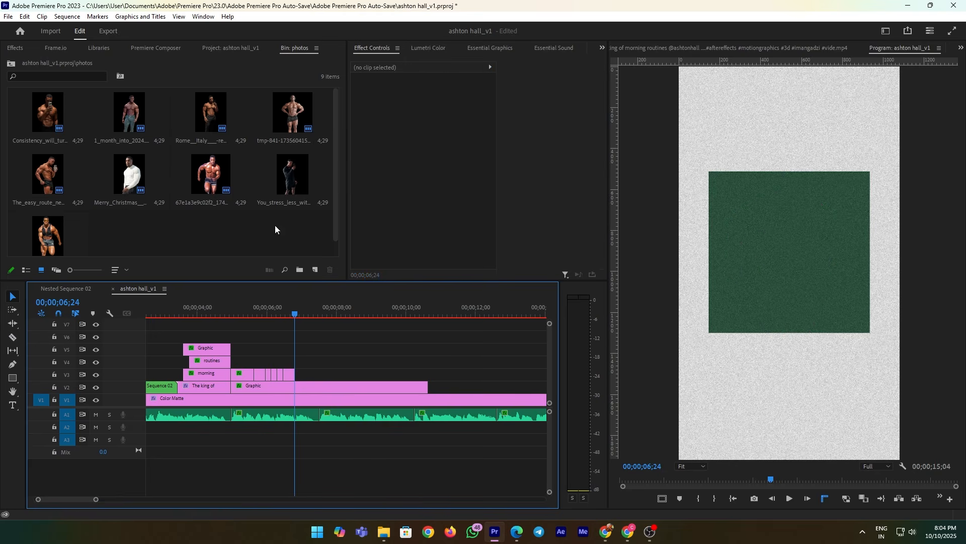
{"action": "scroll", "coordinate": [267, 183], "scroll_direction": "down", "scroll_amount": 1}
{"action": "left_click_drag", "start_coordinate": [300, 162], "coordinate": [298, 374]}
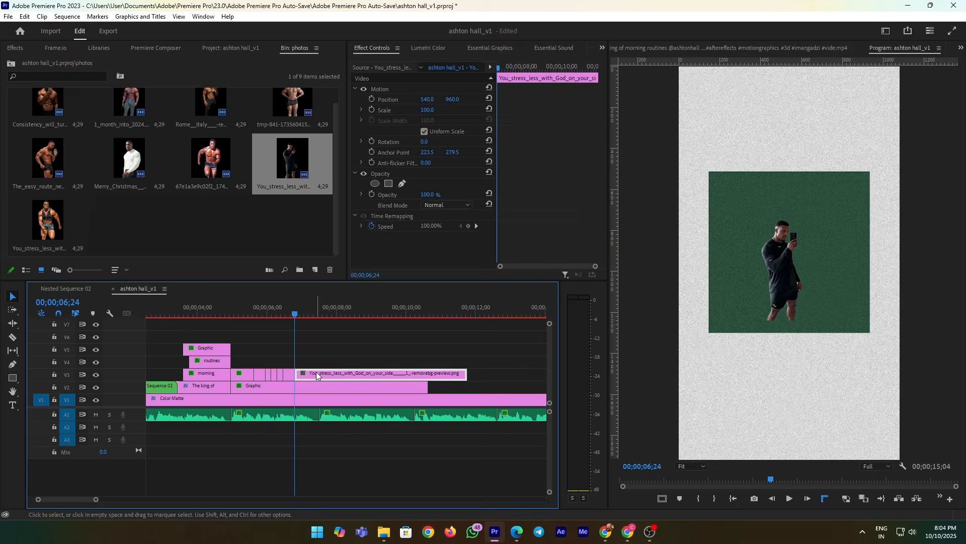
Scale the new photo to 214, position it at 619, 867, mask it to the green box and trim the clip to 10 frames.
{"action": "left_click_drag", "start_coordinate": [427, 110], "coordinate": [479, 99]}
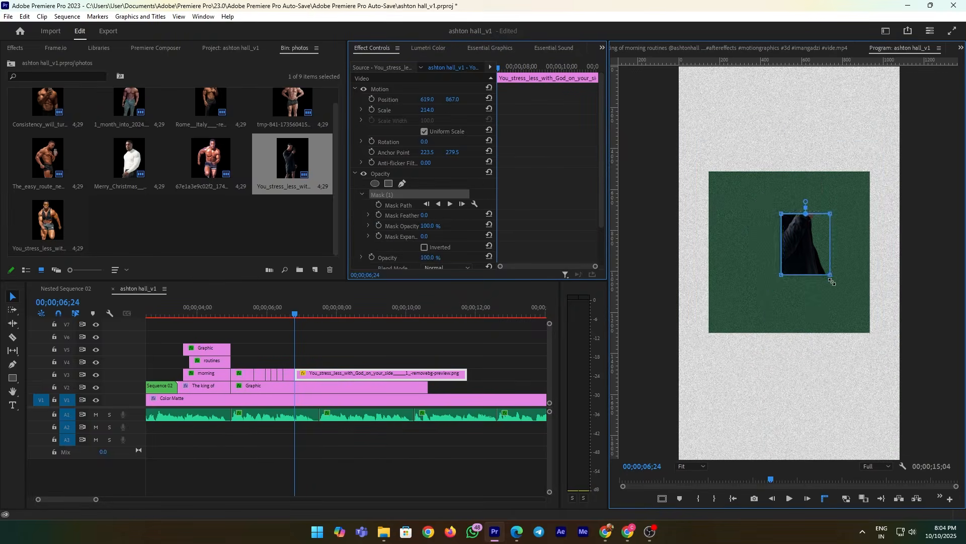
{"action": "left_click", "coordinate": [492, 356]}
{"action": "key", "text": "shift+Right"}
{"action": "key", "text": "shift+Right"}
{"action": "key", "text": "c"}
{"action": "left_click", "coordinate": [307, 374]}
{"action": "key", "text": "v"}
{"action": "key", "text": "Delete"}
Add the other You_stress_less photo at the end of V3, shorten it, and enlarge and reposition it over the green box.
{"action": "left_click_drag", "start_coordinate": [48, 220], "coordinate": [322, 374]}
{"action": "left_click", "coordinate": [324, 374]}
{"action": "left_click_drag", "start_coordinate": [427, 109], "coordinate": [457, 110]}
{"action": "mouse_move", "coordinate": [473, 374]}
{"action": "left_mouse_down"}
{"action": "mouse_move", "coordinate": [346, 349]}
{"action": "mouse_move", "coordinate": [472, 361]}
{"action": "left_mouse_up"}
{"action": "left_click", "coordinate": [393, 374]}
{"action": "left_click_drag", "start_coordinate": [452, 99], "coordinate": [417, 99]}
{"action": "left_click", "coordinate": [322, 375]}
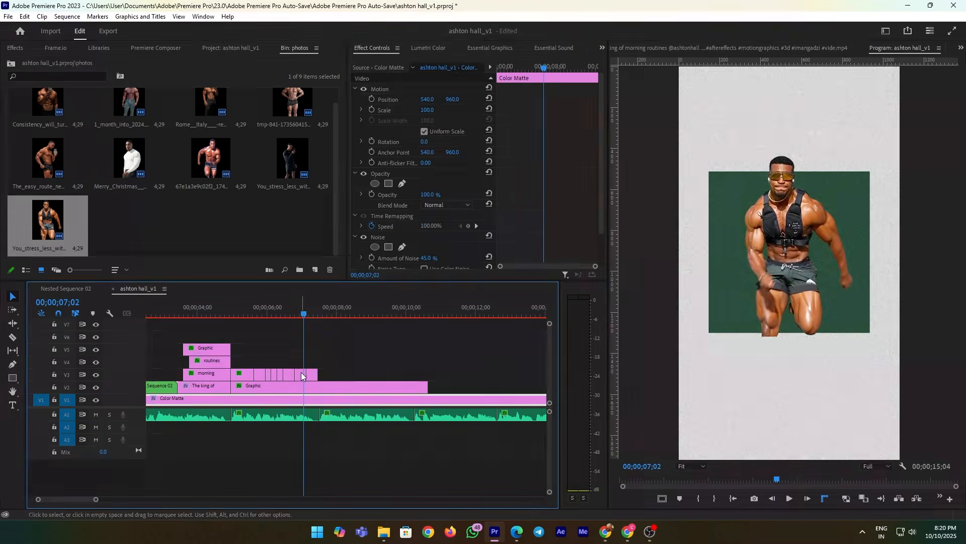
{"action": "left_click", "coordinate": [301, 376]}
{"action": "left_click_drag", "start_coordinate": [458, 99], "coordinate": [449, 99]}
Copy the black-and-white Lumetri Color effect onto the newly added photo clips and play back the photo sequence.
{"action": "left_click", "coordinate": [288, 374]}
{"action": "scroll", "coordinate": [425, 216], "scroll_direction": "down", "scroll_amount": 3}
{"action": "right_click", "coordinate": [419, 189]}
{"action": "left_click", "coordinate": [444, 248]}
{"action": "left_click_drag", "start_coordinate": [312, 367], "coordinate": [248, 375]}
{"action": "key", "text": "ctrl+v"}
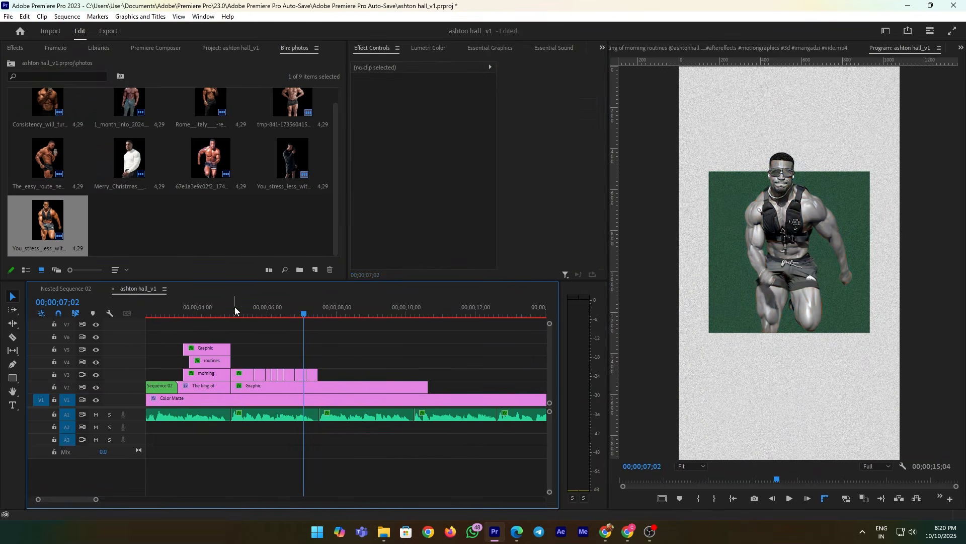
{"action": "left_click", "coordinate": [271, 313]}
{"action": "key", "text": "space"}
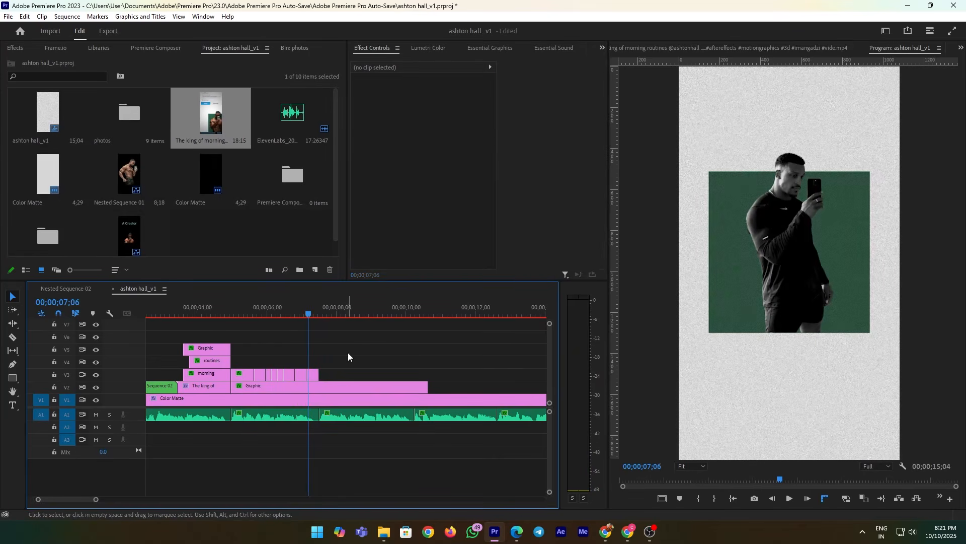
Draw an open curve with the Pen tool, starting at the green box's upper-left edge and arching outward above its corner.
{"action": "left_click", "coordinate": [14, 364]}
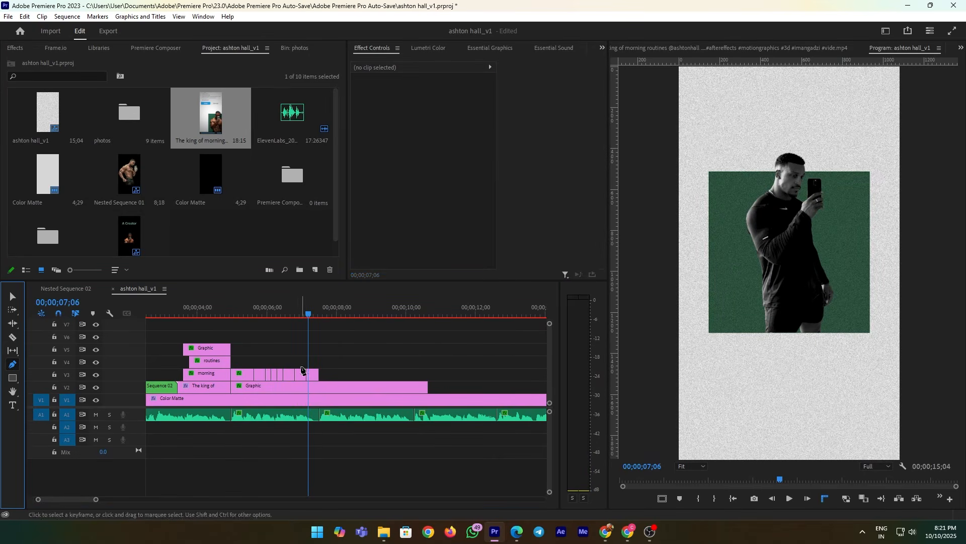
{"action": "left_click", "coordinate": [706, 197]}
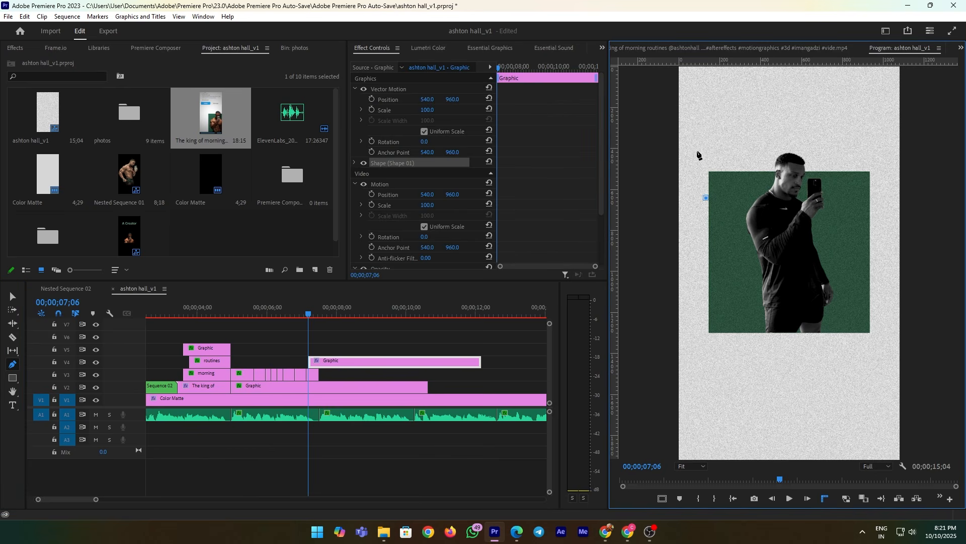
{"action": "left_click_drag", "start_coordinate": [730, 143], "coordinate": [775, 124]}
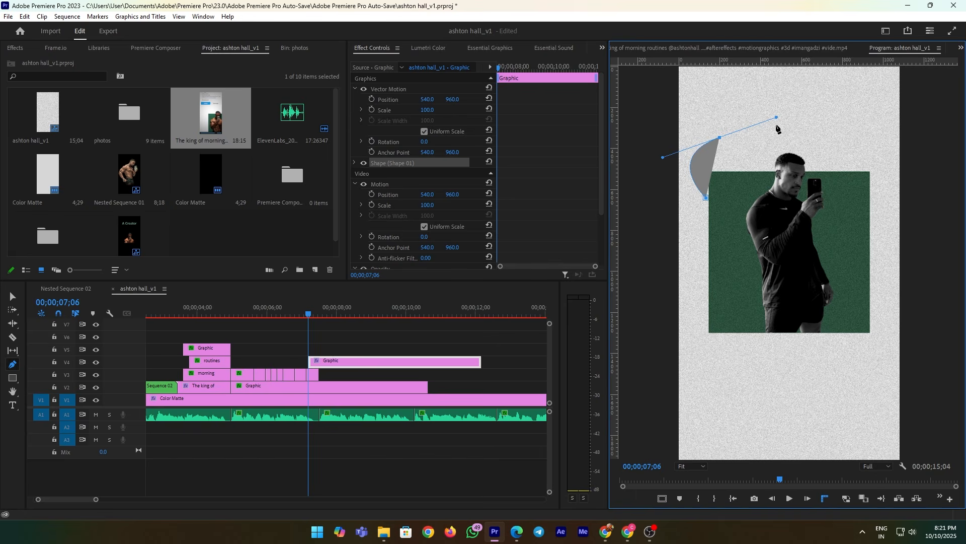
{"action": "left_click", "coordinate": [706, 198]}
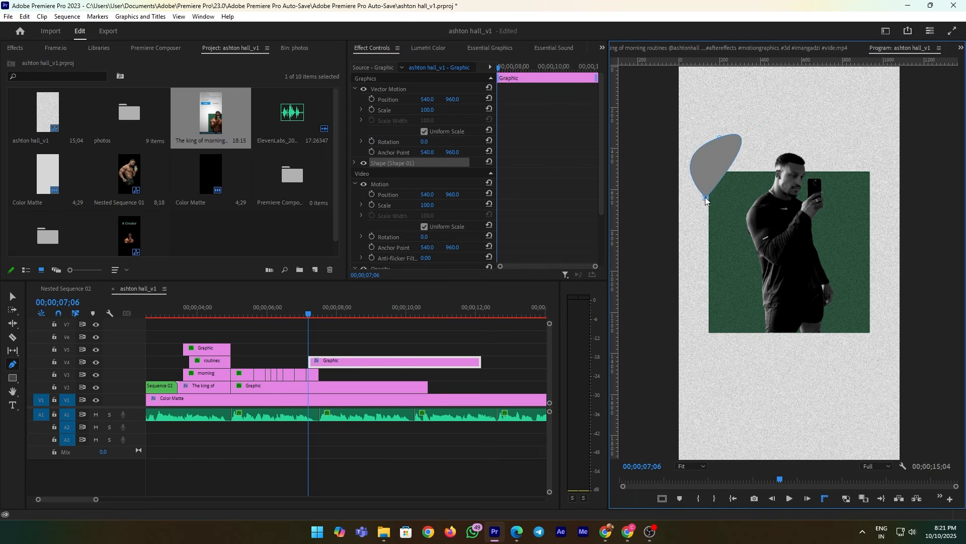
{"action": "key", "text": "ctrl+z"}
{"action": "key", "text": "ctrl+z"}
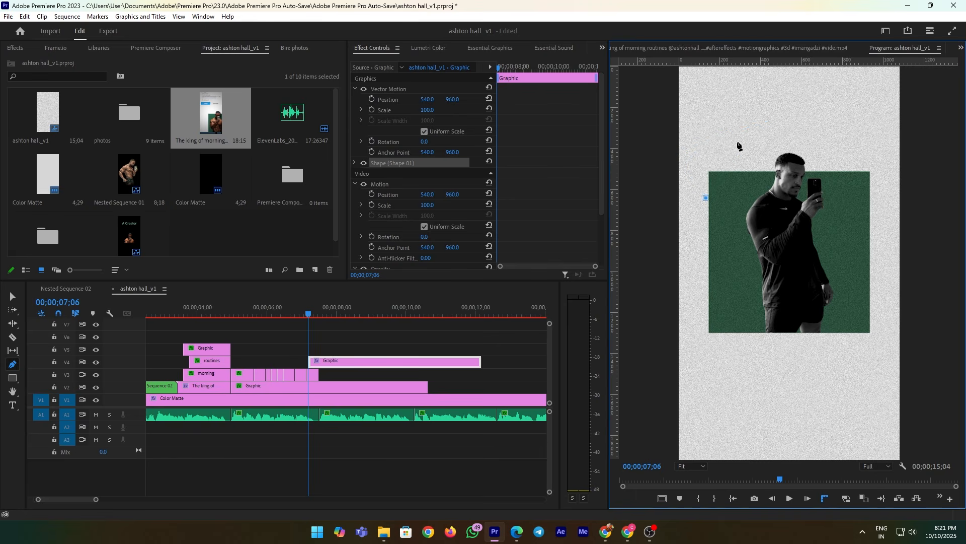
{"action": "mouse_move", "coordinate": [728, 139]}
{"action": "left_mouse_down"}
{"action": "mouse_move", "coordinate": [763, 149]}
{"action": "mouse_move", "coordinate": [803, 135]}
{"action": "mouse_move", "coordinate": [794, 132]}
{"action": "left_mouse_up"}
{"action": "key", "text": "ctrl+z"}
{"action": "left_click_drag", "start_coordinate": [729, 131], "coordinate": [796, 115]}
{"action": "key", "text": "ctrl+z"}
{"action": "left_click_drag", "start_coordinate": [733, 136], "coordinate": [814, 125]}
{"action": "key", "text": "v"}
Set the curve shape's fill colour to dark red 700000.
{"action": "left_click", "coordinate": [378, 347]}
{"action": "left_click", "coordinate": [374, 362]}
{"action": "left_click", "coordinate": [483, 47]}
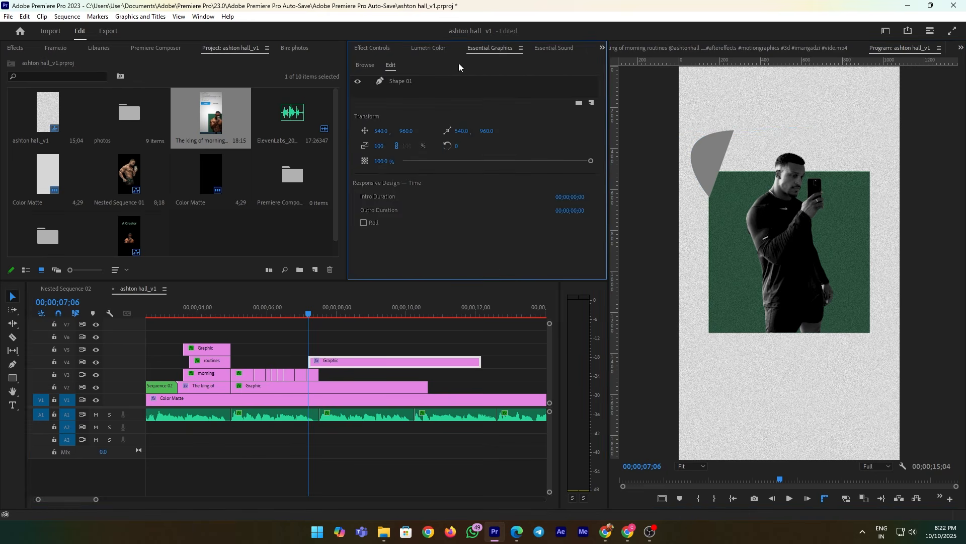
{"action": "left_click", "coordinate": [433, 80]}
{"action": "scroll", "coordinate": [500, 192], "scroll_direction": "down", "scroll_amount": 3}
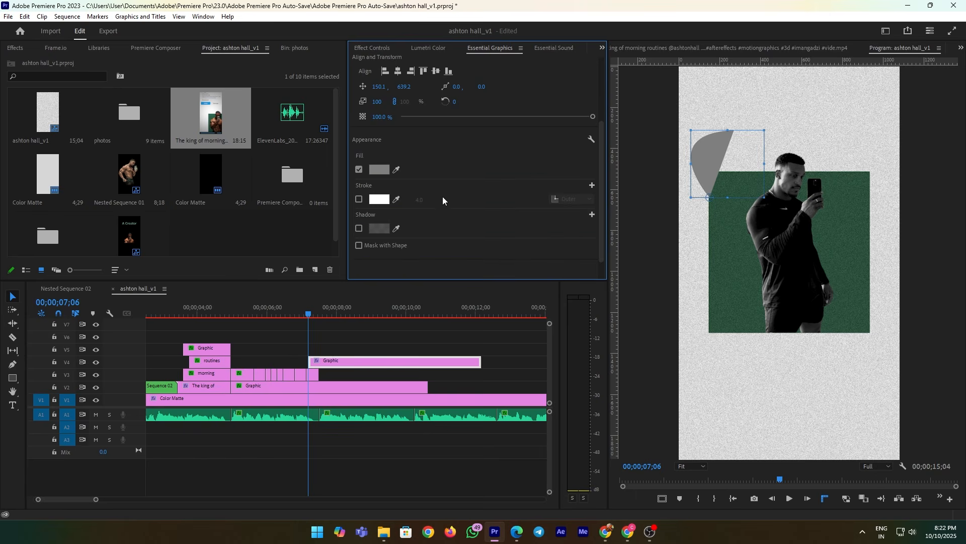
{"action": "left_click", "coordinate": [380, 169]}
{"action": "left_click", "coordinate": [489, 263]}
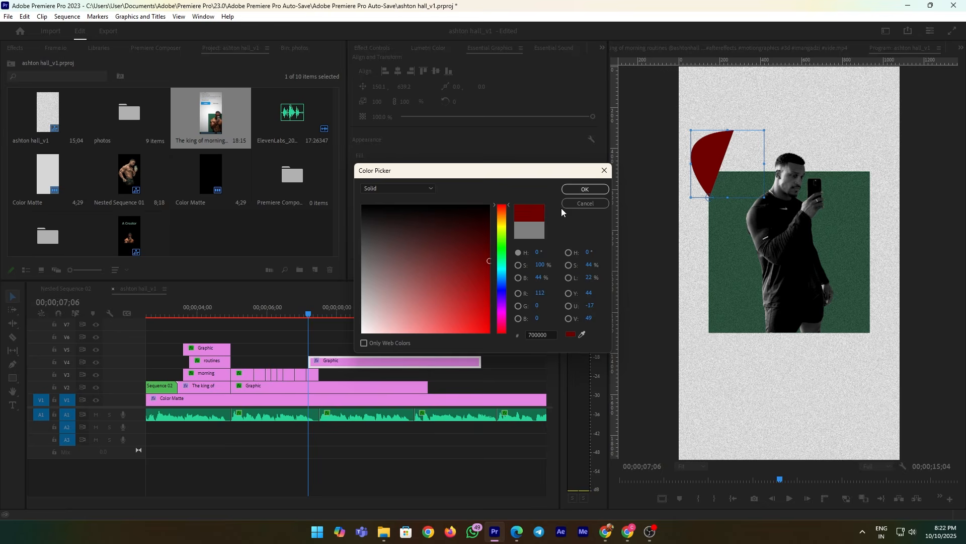
{"action": "left_click", "coordinate": [563, 190]}
Enable a dark red stroke sampled from the fill, turn off the fill, and set the stroke alignment to Center.
{"action": "left_click", "coordinate": [358, 200]}
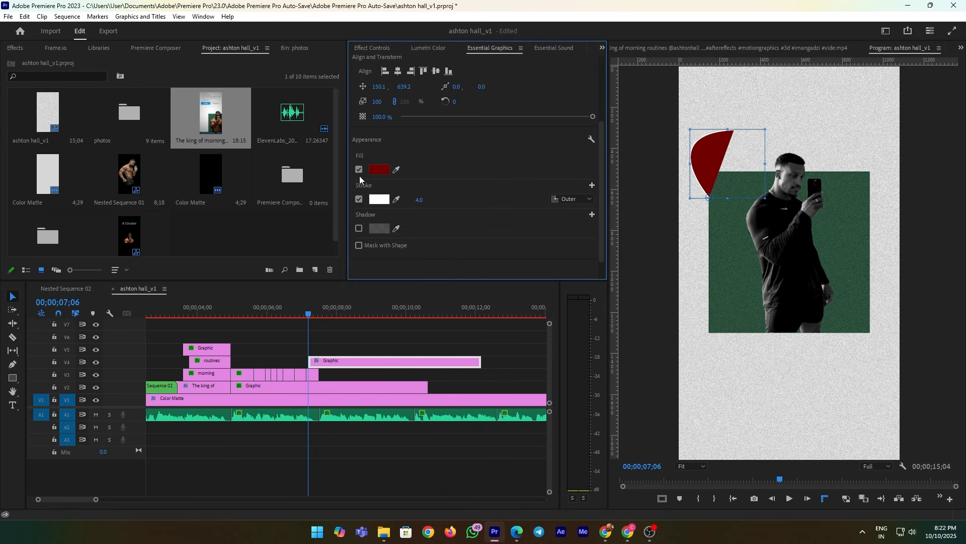
{"action": "left_click", "coordinate": [396, 200]}
{"action": "left_click", "coordinate": [382, 169]}
{"action": "left_click", "coordinate": [359, 169]}
{"action": "left_click", "coordinate": [572, 199]}
{"action": "left_click", "coordinate": [576, 222]}
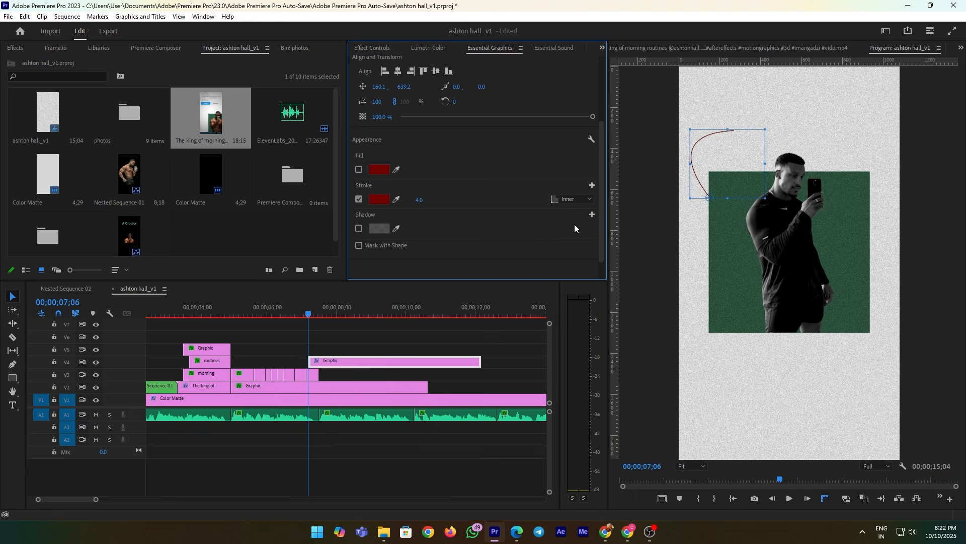
{"action": "left_click", "coordinate": [573, 199]}
{"action": "left_click", "coordinate": [576, 232]}
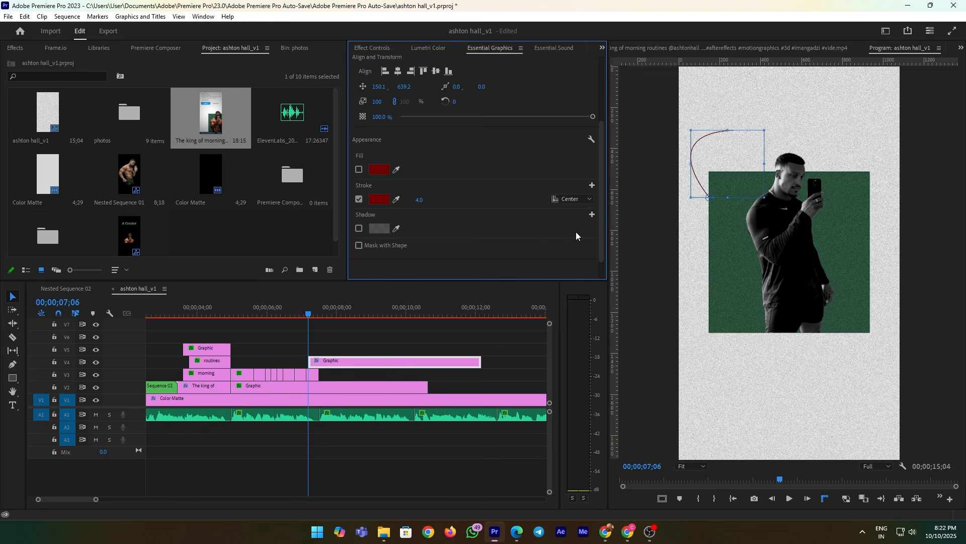
Set the curve's stroke width to 10.
{"action": "left_click", "coordinate": [425, 348]}
{"action": "left_click", "coordinate": [433, 363]}
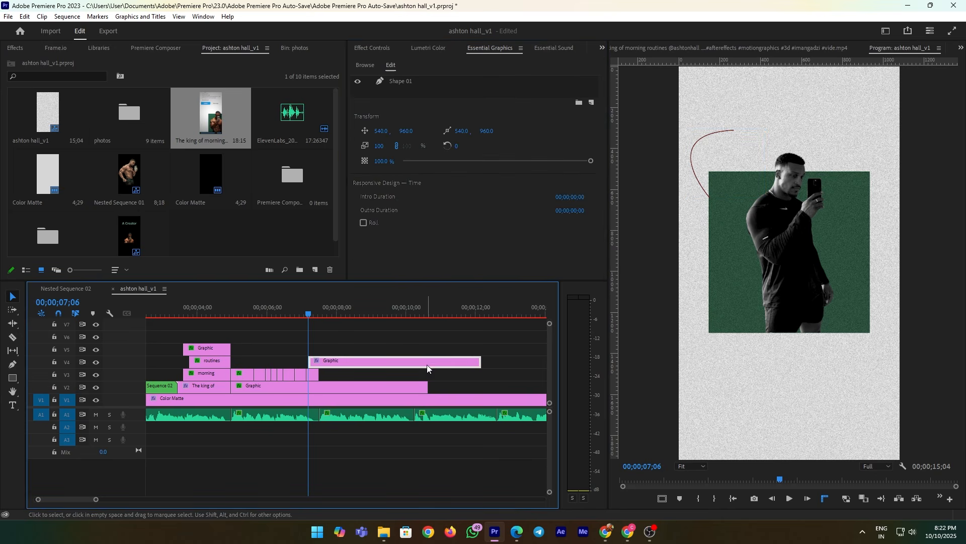
{"action": "left_click", "coordinate": [405, 120]}
{"action": "scroll", "coordinate": [462, 216], "scroll_direction": "down", "scroll_amount": 3}
{"action": "scroll", "coordinate": [462, 216], "scroll_direction": "down", "scroll_amount": 2}
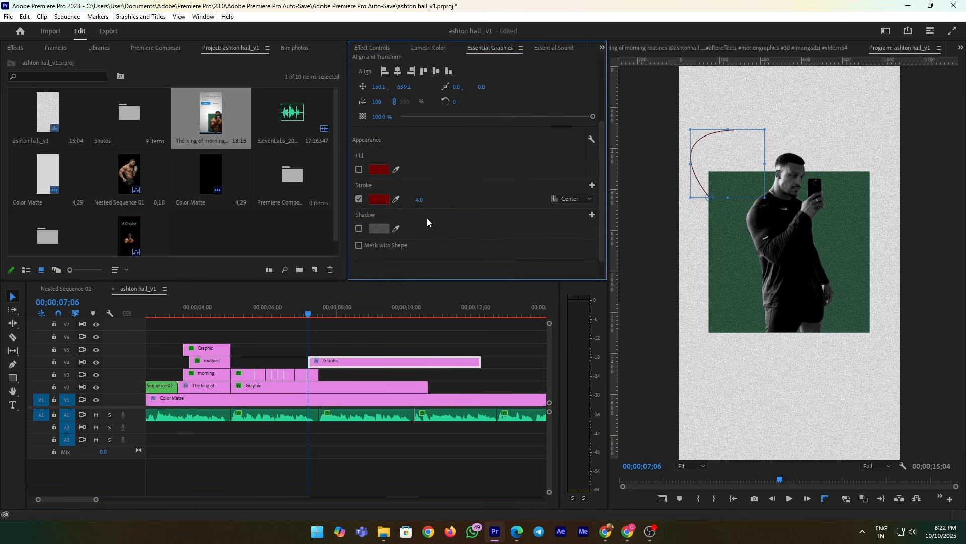
{"action": "left_click_drag", "start_coordinate": [419, 200], "coordinate": [435, 200]}
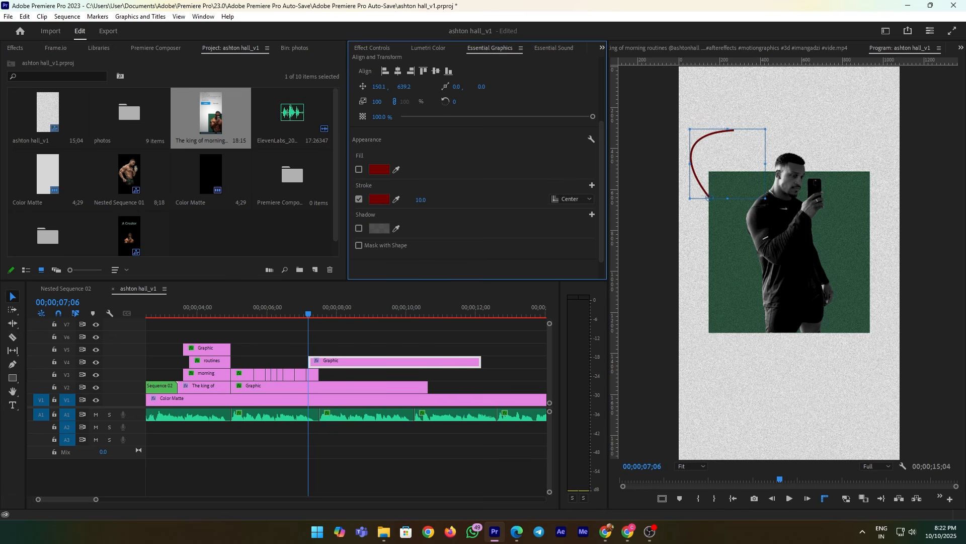
Add a rectangular opacity mask with a 42.9 feather around the curve so its upper end fades out.
{"action": "left_click", "coordinate": [388, 351]}
{"action": "double_click", "coordinate": [388, 361]}
{"action": "scroll", "coordinate": [403, 215], "scroll_direction": "down", "scroll_amount": 3}
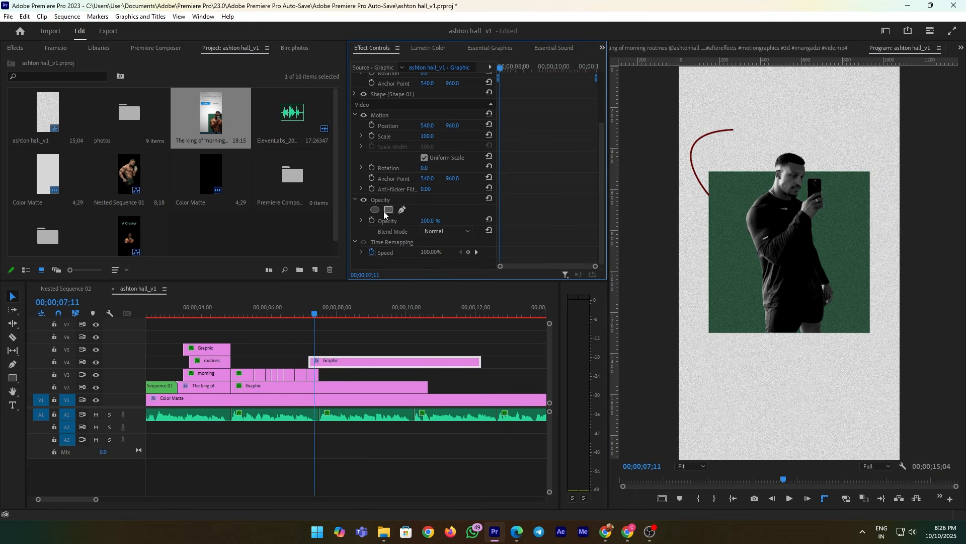
{"action": "left_click", "coordinate": [387, 210]}
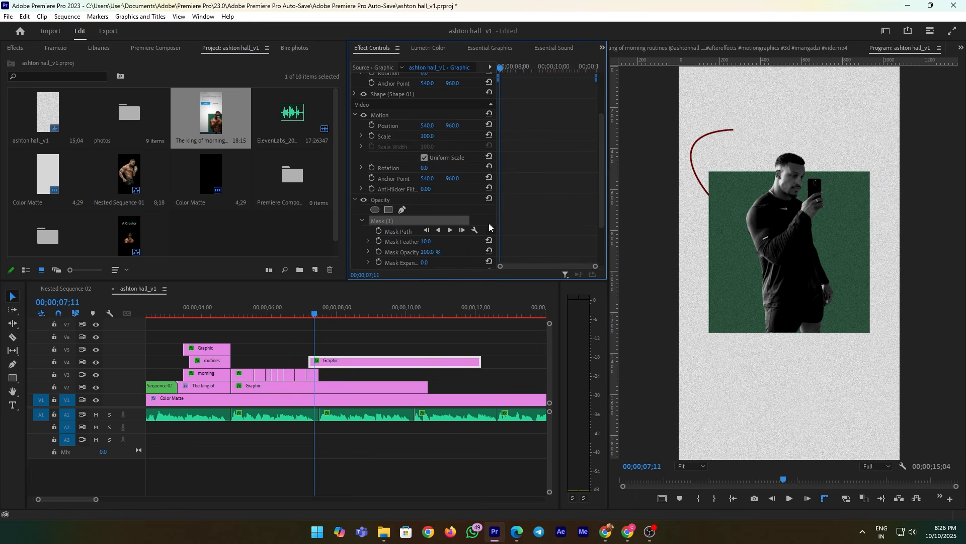
{"action": "left_click_drag", "start_coordinate": [774, 231], "coordinate": [700, 135]}
{"action": "left_click_drag", "start_coordinate": [749, 217], "coordinate": [674, 198]}
{"action": "left_click_drag", "start_coordinate": [711, 165], "coordinate": [676, 158]}
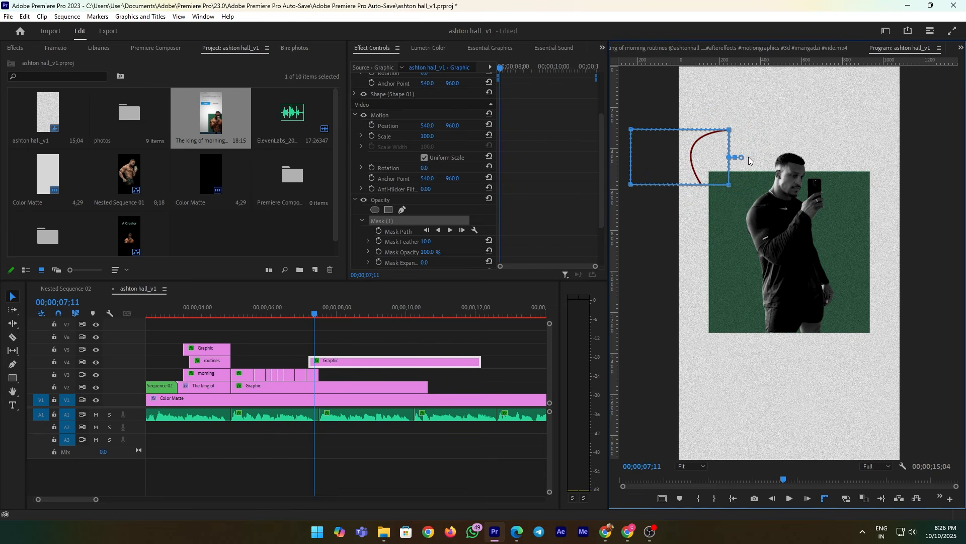
{"action": "left_click_drag", "start_coordinate": [743, 160], "coordinate": [744, 162]}
{"action": "left_click_drag", "start_coordinate": [730, 188], "coordinate": [730, 230]}
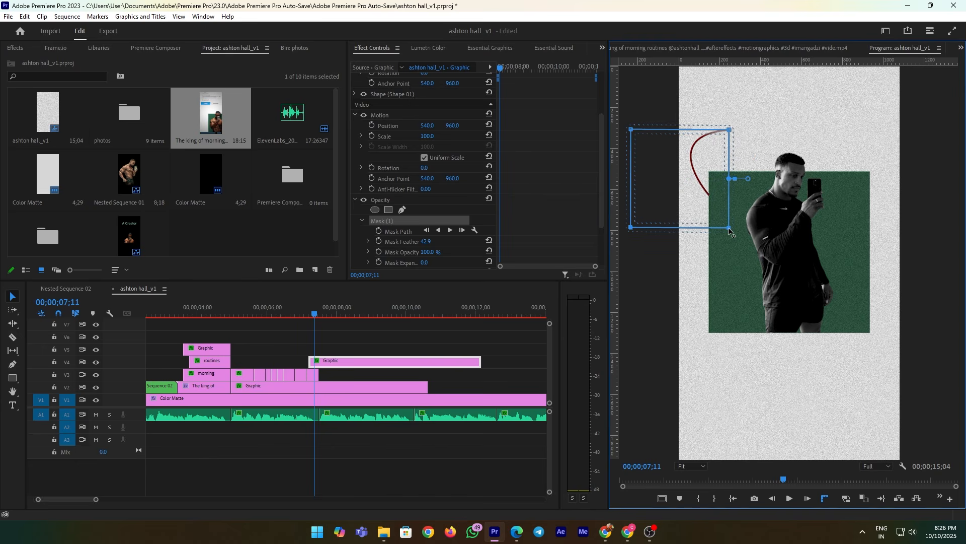
{"action": "left_click", "coordinate": [524, 347]}
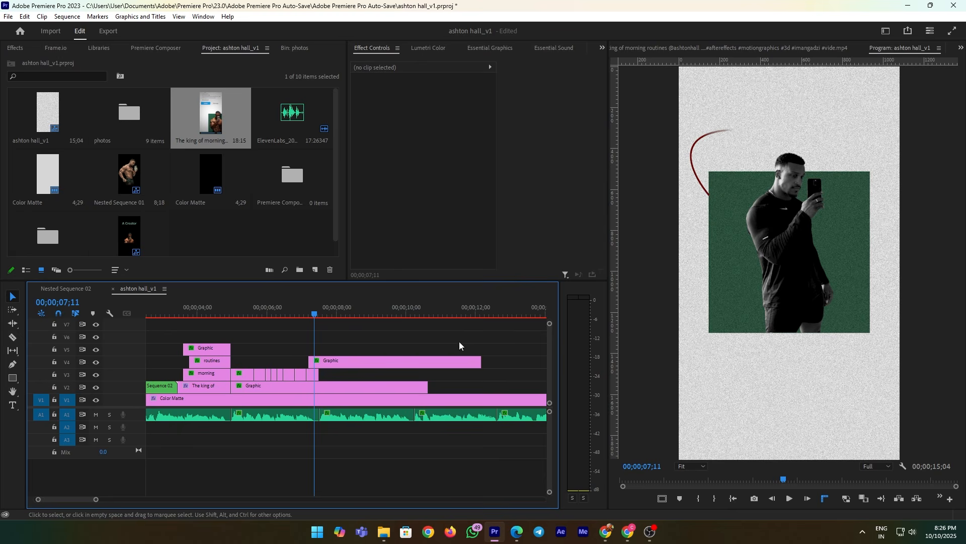
Duplicate the curve graphic onto V5 and delete the opacity mask from the copy.
{"action": "left_click", "coordinate": [372, 362]}
{"action": "left_click_drag", "start_coordinate": [315, 313], "coordinate": [333, 353]}
{"action": "left_click", "coordinate": [317, 313]}
{"action": "left_click_drag", "start_coordinate": [461, 98], "coordinate": [543, 99]}
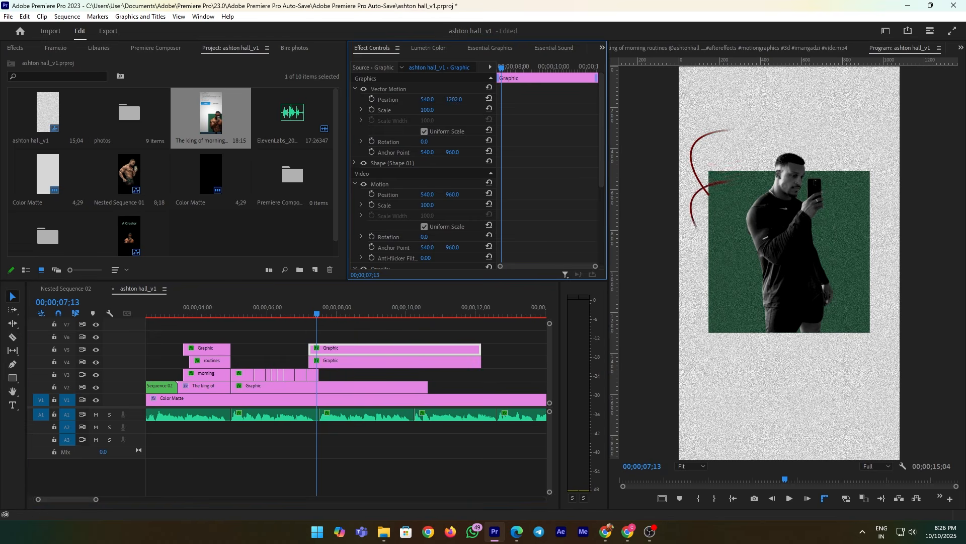
{"action": "key", "text": "ctrl+z"}
{"action": "scroll", "coordinate": [400, 234], "scroll_direction": "down", "scroll_amount": 3}
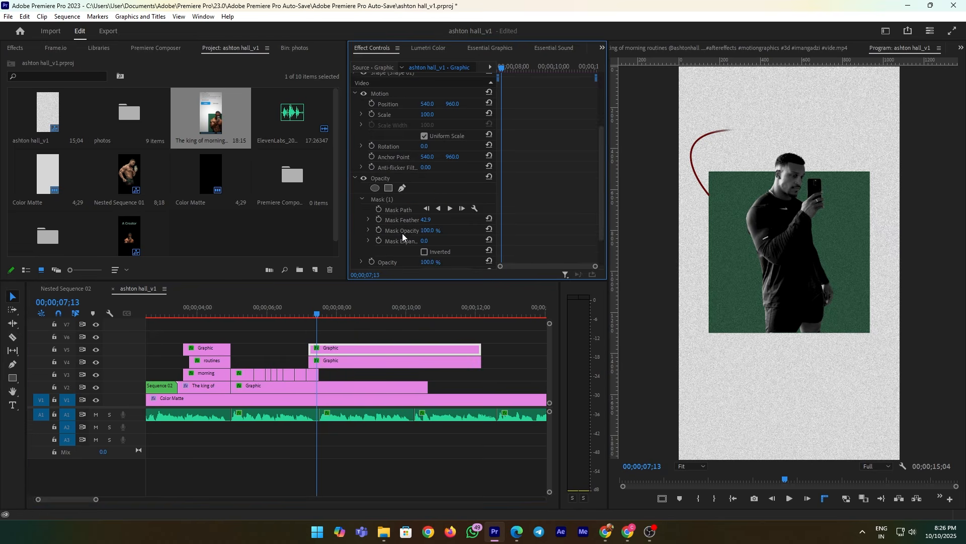
{"action": "left_click", "coordinate": [398, 201]}
{"action": "key", "text": "Delete"}
Lower the copied curve by setting its Motion Y position to 1233 and its Vector Motion Y position to 1144.
{"action": "left_click", "coordinate": [361, 354]}
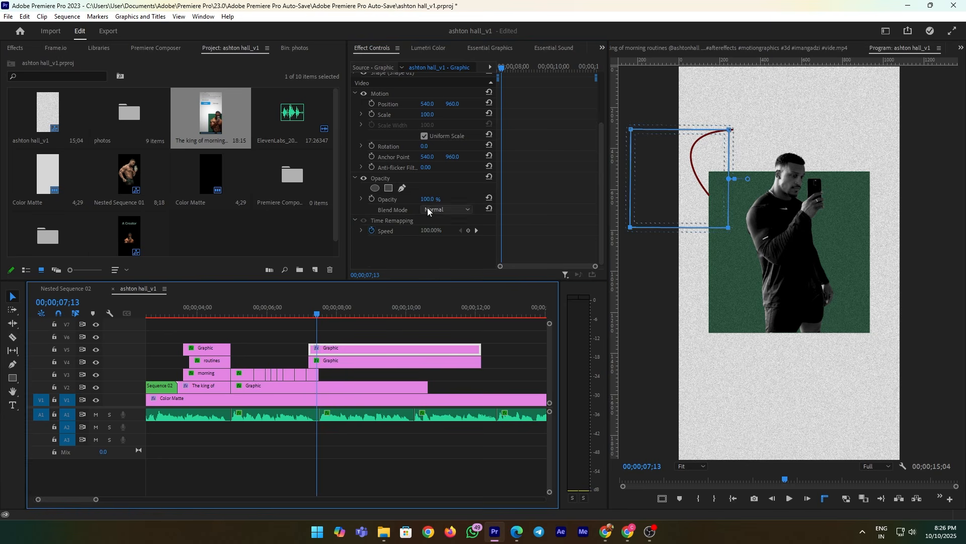
{"action": "left_click_drag", "start_coordinate": [451, 104], "coordinate": [587, 104]}
{"action": "left_click", "coordinate": [377, 370]}
{"action": "left_click", "coordinate": [379, 350]}
{"action": "left_click_drag", "start_coordinate": [454, 99], "coordinate": [427, 145]}
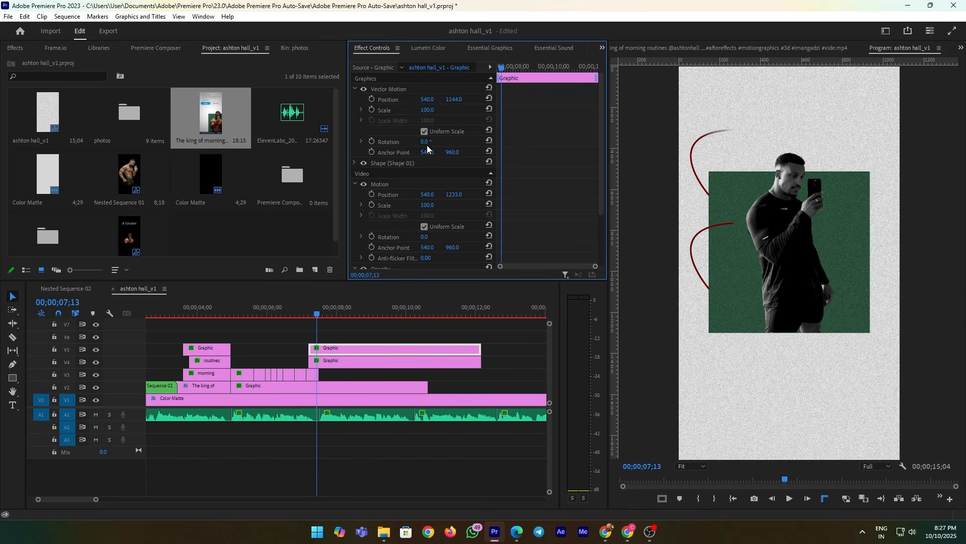
Rotate the copied curve shape 180°, set its X position to 937.1, and nudge the whole graphic to X 535.
{"action": "left_click", "coordinate": [468, 50]}
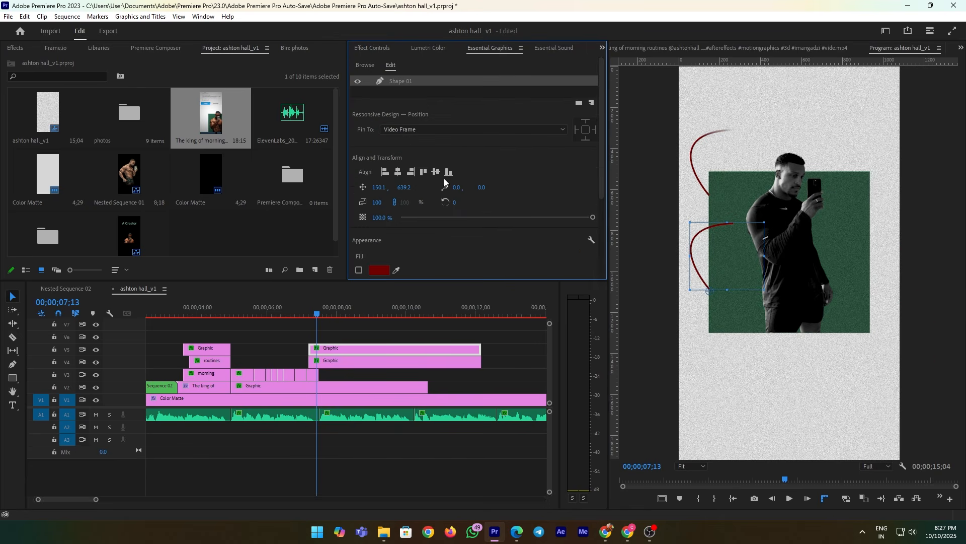
{"action": "left_click_drag", "start_coordinate": [456, 207], "coordinate": [543, 207]}
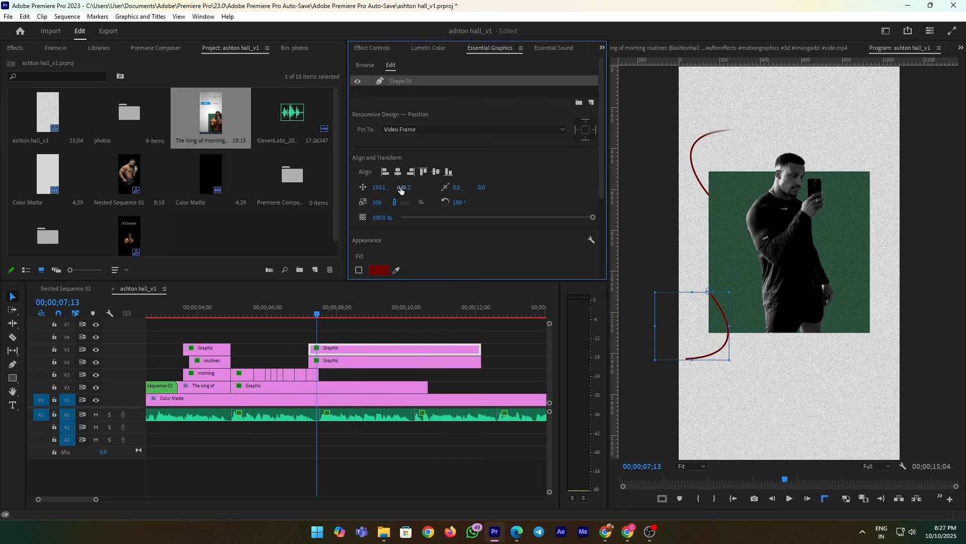
{"action": "left_click_drag", "start_coordinate": [378, 187], "coordinate": [777, 188]}
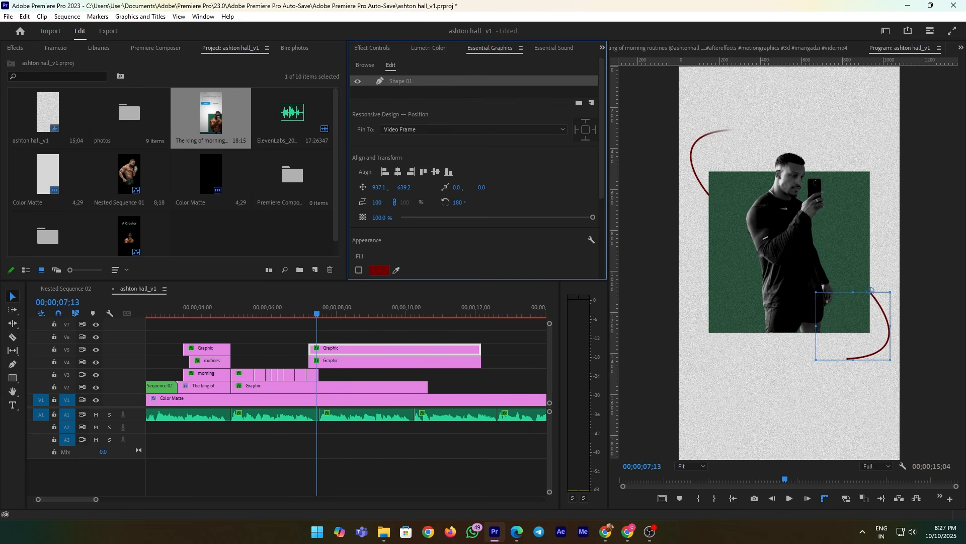
{"action": "left_click", "coordinate": [413, 336]}
{"action": "left_click", "coordinate": [394, 358]}
{"action": "left_click", "coordinate": [386, 349]}
Add a rectangular opacity mask with a 42 feather around the lower-right curve so its lower end fades out.
{"action": "left_click", "coordinate": [393, 50]}
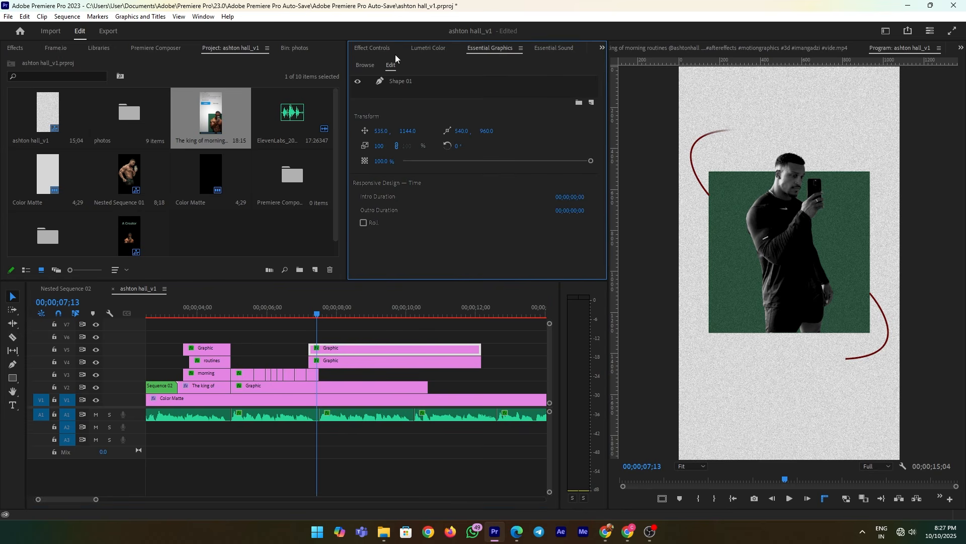
{"action": "scroll", "coordinate": [425, 192], "scroll_direction": "down", "scroll_amount": 3}
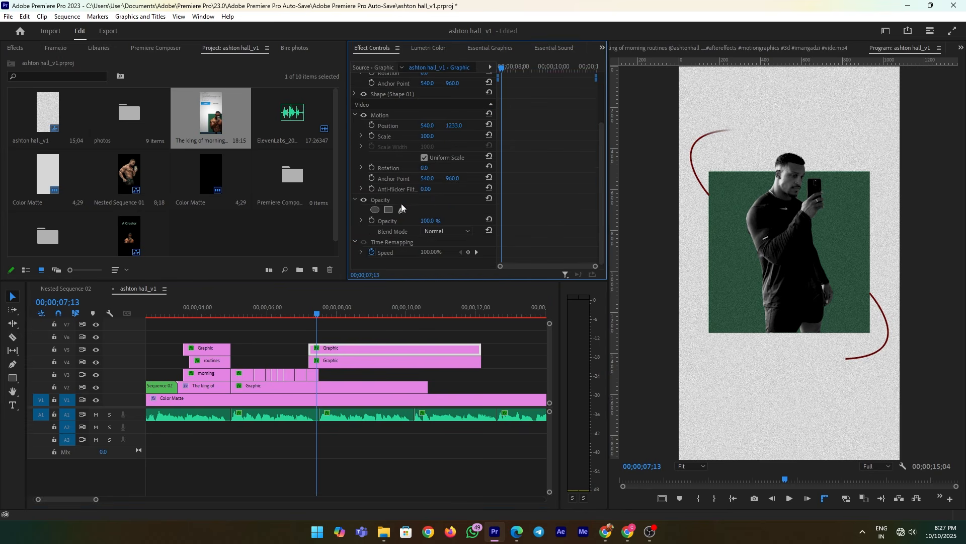
{"action": "left_click", "coordinate": [389, 209]}
{"action": "left_click_drag", "start_coordinate": [821, 371], "coordinate": [819, 344]}
{"action": "mouse_move", "coordinate": [893, 360]}
{"action": "left_mouse_down"}
{"action": "mouse_move", "coordinate": [904, 366]}
{"action": "mouse_move", "coordinate": [879, 355]}
{"action": "mouse_move", "coordinate": [902, 371]}
{"action": "left_mouse_up"}
{"action": "left_click_drag", "start_coordinate": [845, 360], "coordinate": [925, 348]}
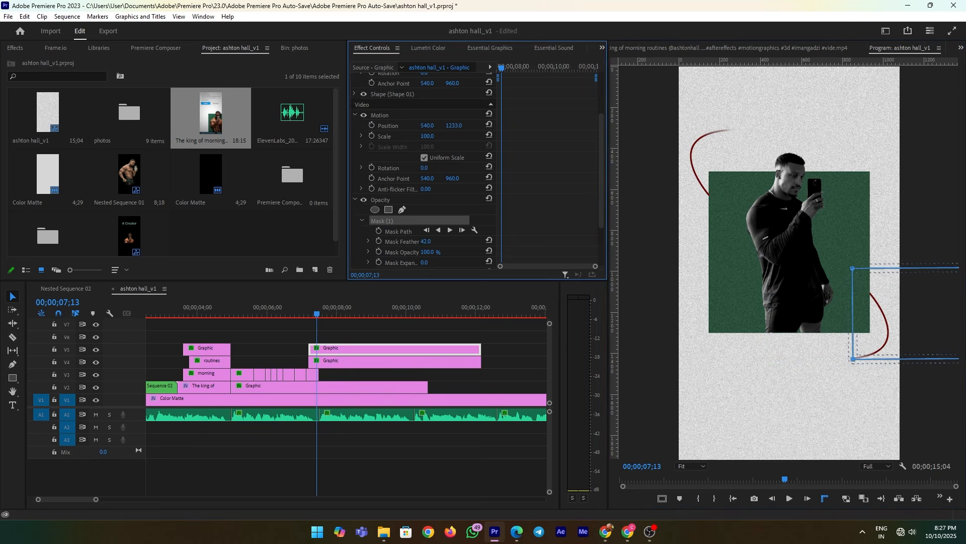
Move both curve graphics on V4 and V5 earlier so they start at 00;00;04;29 with the green box section.
{"action": "left_click", "coordinate": [516, 364]}
{"action": "left_click_drag", "start_coordinate": [302, 312], "coordinate": [364, 362]}
{"action": "left_click_drag", "start_coordinate": [364, 361], "coordinate": [286, 363]}
{"action": "left_click", "coordinate": [255, 312]}
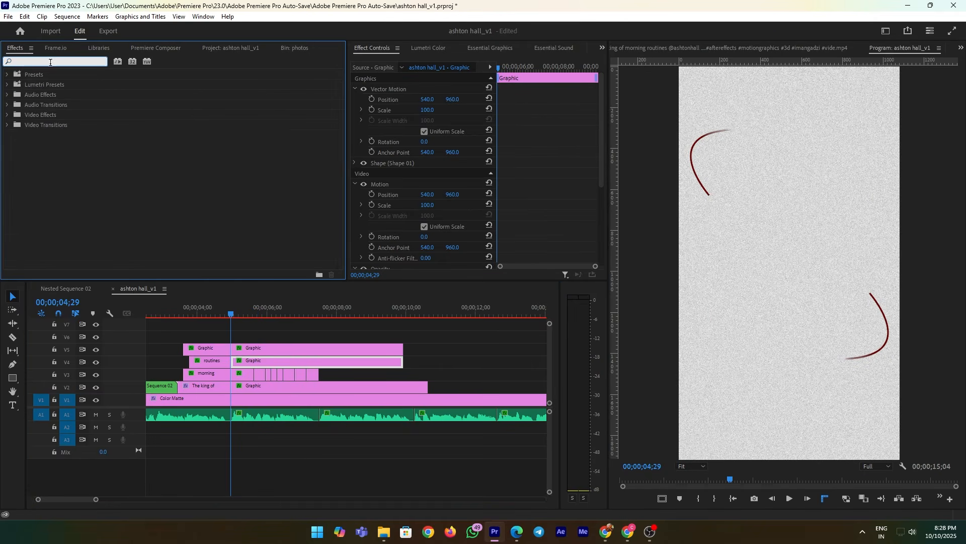
Search the effects for "line" and apply Linear Wipe to the upper-left curve graphic on V4.
{"action": "type", "text": "lne"}
{"action": "key", "text": "BackSpace"}
{"action": "type", "text": "ine"}
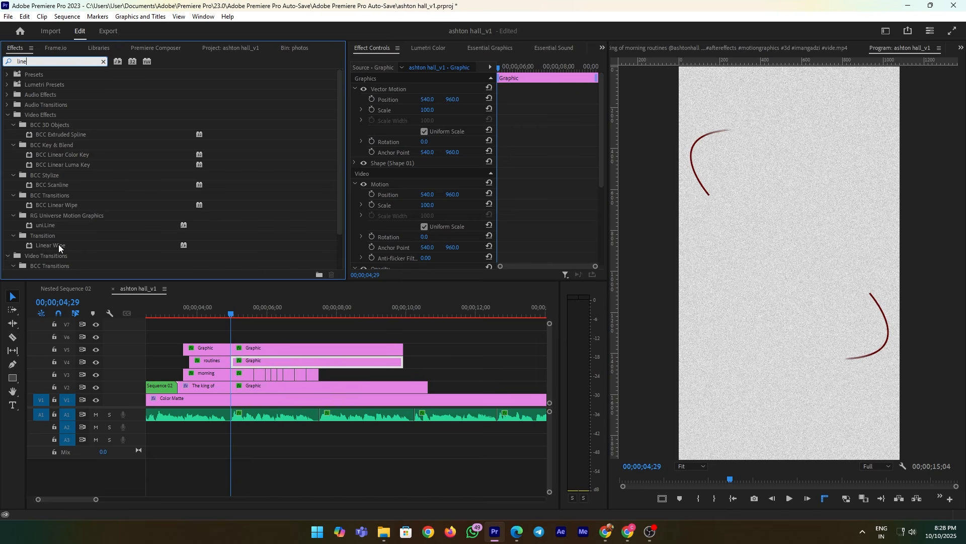
{"action": "left_click_drag", "start_coordinate": [58, 244], "coordinate": [317, 361]}
{"action": "scroll", "coordinate": [415, 221], "scroll_direction": "up", "scroll_amount": 1}
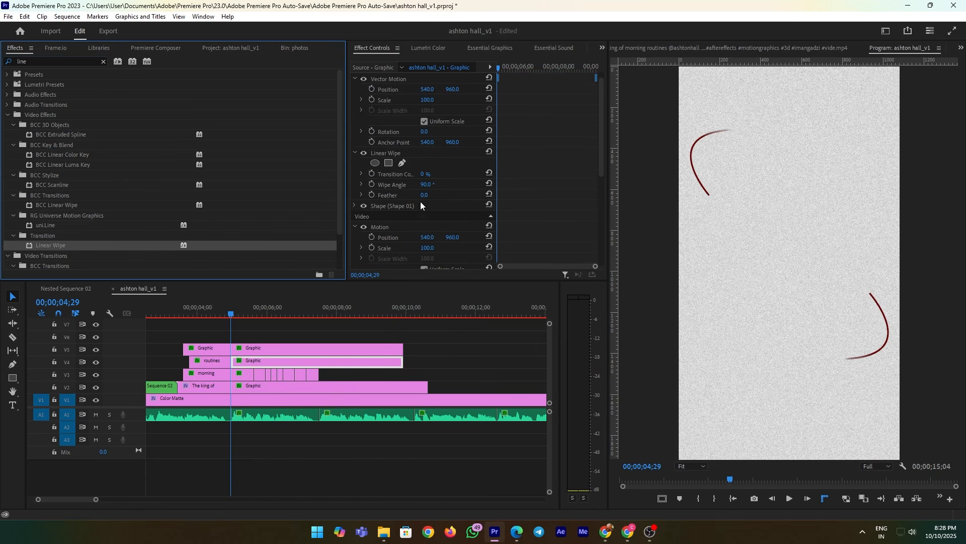
Set the V4 curve's Linear Wipe to a wipe angle of 234° and a transition completion of 100%.
{"action": "mouse_move", "coordinate": [424, 175]}
{"action": "left_mouse_down"}
{"action": "mouse_move", "coordinate": [440, 175]}
{"action": "mouse_move", "coordinate": [424, 175]}
{"action": "mouse_move", "coordinate": [438, 185]}
{"action": "mouse_move", "coordinate": [416, 185]}
{"action": "mouse_move", "coordinate": [433, 174]}
{"action": "left_mouse_up"}
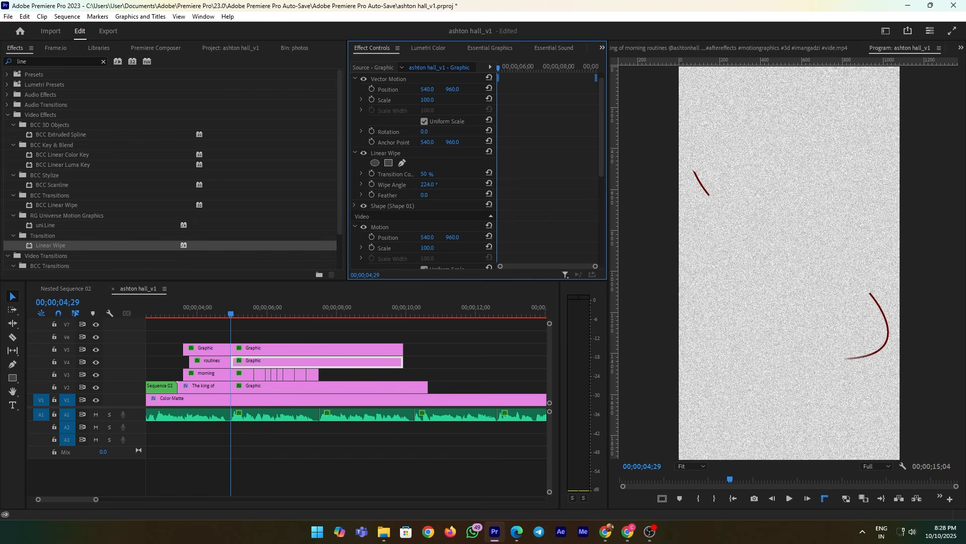
{"action": "left_click_drag", "start_coordinate": [427, 187], "coordinate": [443, 187]}
{"action": "left_click_drag", "start_coordinate": [424, 173], "coordinate": [434, 174]}
{"action": "left_click_drag", "start_coordinate": [426, 175], "coordinate": [444, 178]}
Keyframe the V4 curve's wipe completion from 100% back to its default so the curve draws on, and move the end keyframe later.
{"action": "left_click_drag", "start_coordinate": [501, 76], "coordinate": [509, 76]}
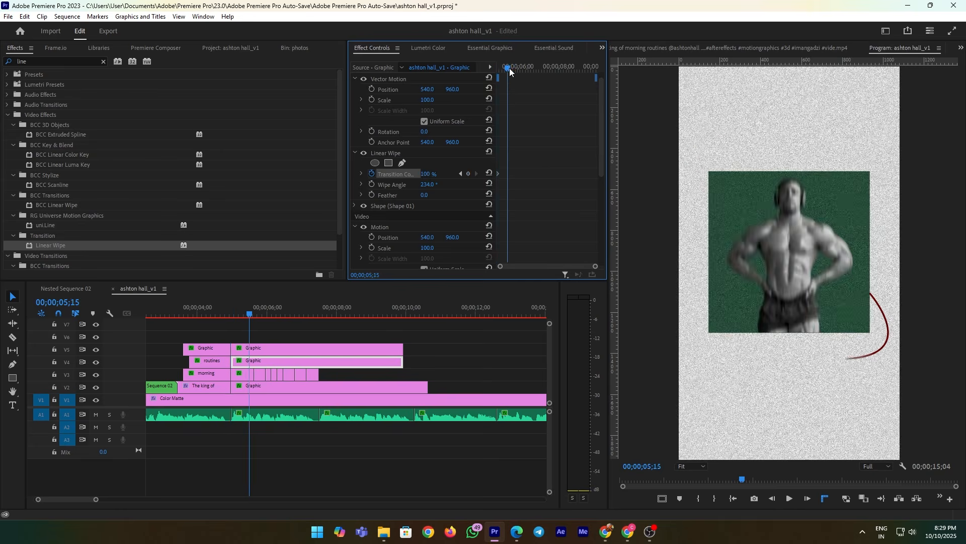
{"action": "left_click", "coordinate": [489, 172]}
{"action": "left_click_drag", "start_coordinate": [509, 69], "coordinate": [496, 74]}
{"action": "key", "text": "space"}
{"action": "key", "text": "space"}
{"action": "left_click_drag", "start_coordinate": [507, 174], "coordinate": [525, 174]}
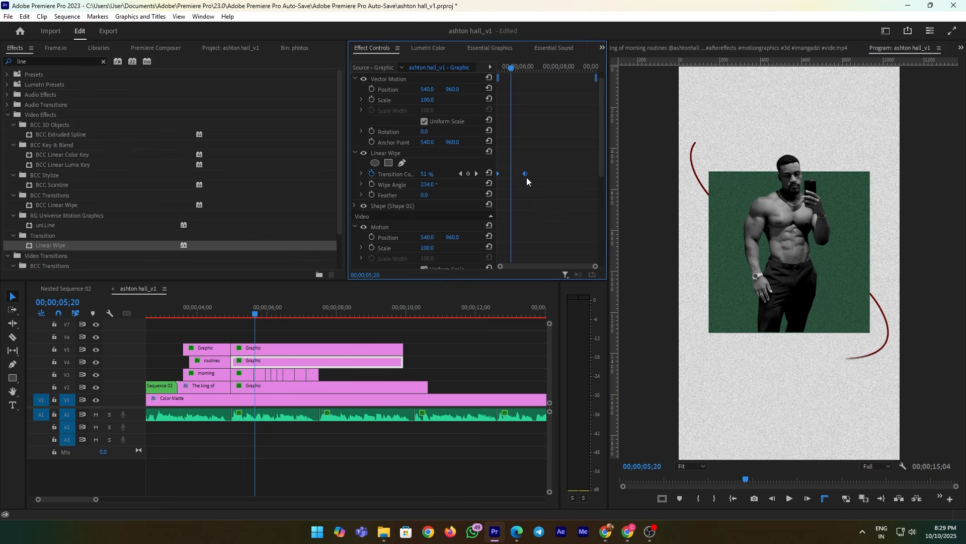
Apply easing to the wipe completion keyframes, move the end keyframe further out, and expand the velocity graph.
{"action": "right_click", "coordinate": [526, 174]}
{"action": "left_click", "coordinate": [558, 317]}
{"action": "right_click", "coordinate": [526, 174]}
{"action": "left_click", "coordinate": [541, 327]}
{"action": "left_click_drag", "start_coordinate": [525, 174], "coordinate": [541, 174]}
{"action": "left_click", "coordinate": [361, 174]}
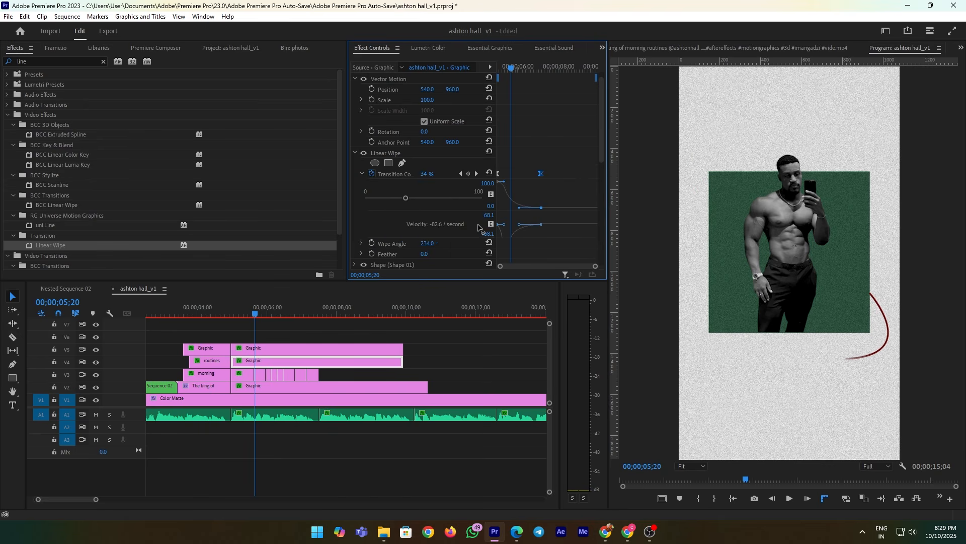
Bring the wipe's end keyframe slightly earlier and play back the V4 curve's reveal.
{"action": "mouse_move", "coordinate": [541, 174]}
{"action": "left_mouse_down"}
{"action": "mouse_move", "coordinate": [557, 174]}
{"action": "mouse_move", "coordinate": [533, 174]}
{"action": "left_mouse_up"}
{"action": "left_click", "coordinate": [246, 314]}
{"action": "left_click", "coordinate": [246, 313]}
{"action": "left_click", "coordinate": [232, 313]}
{"action": "key", "text": "space"}
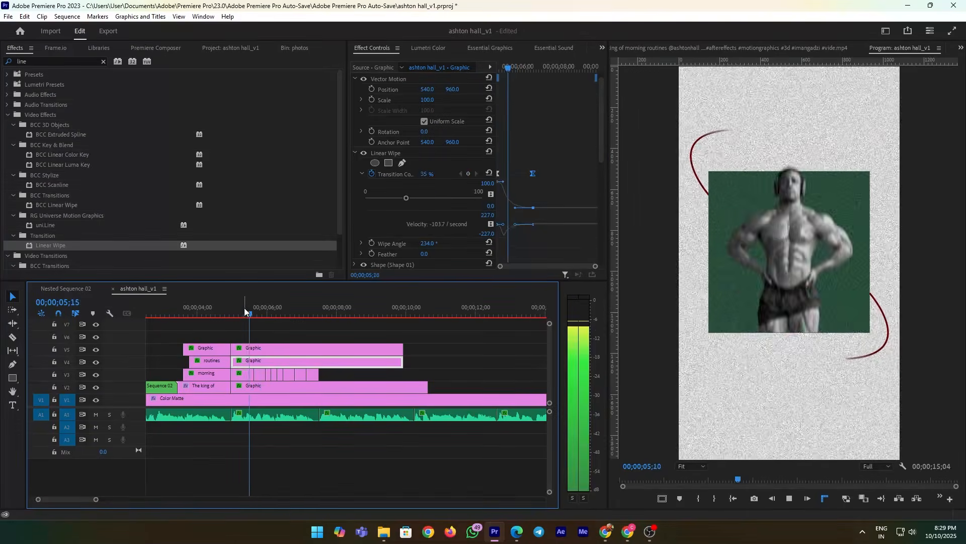
{"action": "left_click", "coordinate": [247, 313]}
{"action": "left_click_drag", "start_coordinate": [247, 313], "coordinate": [249, 311]}
Slow the V4 curve's reveal by moving the wipe's end keyframe later and smoothing its ease, checking the result around the clip start.
{"action": "left_click_drag", "start_coordinate": [533, 174], "coordinate": [542, 174]}
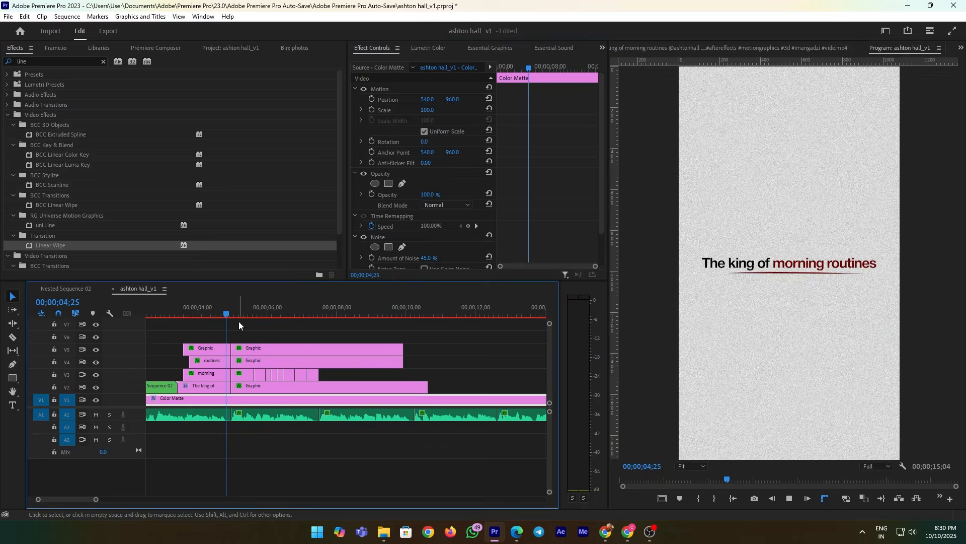
{"action": "mouse_move", "coordinate": [240, 314]}
{"action": "left_mouse_down"}
{"action": "mouse_move", "coordinate": [267, 316]}
{"action": "mouse_move", "coordinate": [243, 316]}
{"action": "left_mouse_up"}
{"action": "left_click", "coordinate": [262, 349]}
{"action": "left_click", "coordinate": [262, 361]}
{"action": "left_click_drag", "start_coordinate": [537, 183], "coordinate": [563, 183]}
{"action": "left_click", "coordinate": [234, 314]}
{"action": "left_click_drag", "start_coordinate": [234, 313], "coordinate": [241, 324]}
Copy the animated Linear Wipe from the V4 curve to the V5 curve graphic and play back both reveals.
{"action": "right_click", "coordinate": [406, 153]}
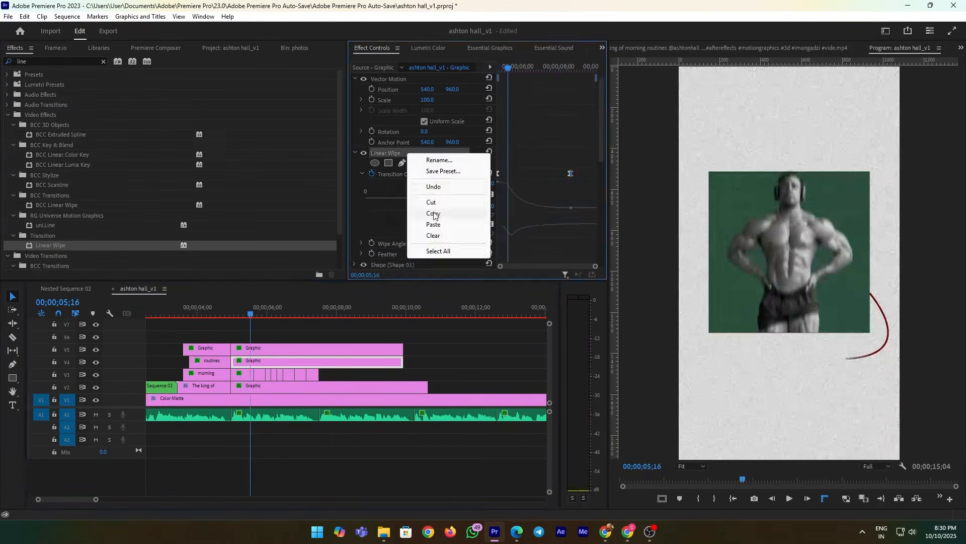
{"action": "left_click", "coordinate": [433, 214]}
{"action": "left_click", "coordinate": [262, 348]}
{"action": "key", "text": "ctrl+v"}
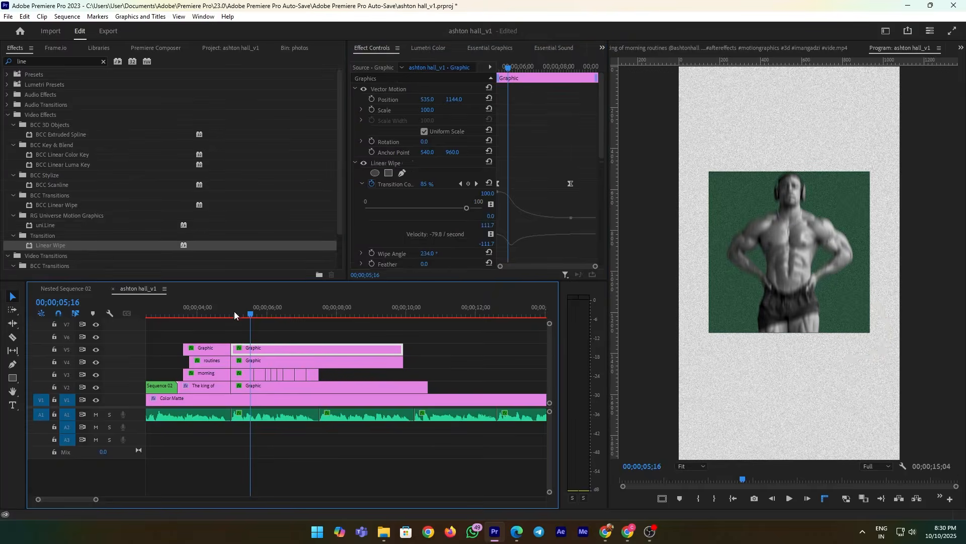
{"action": "left_click", "coordinate": [235, 314]}
{"action": "key", "text": "space"}
{"action": "key", "text": "space"}
Increase the wipe angle on the V5 curve's Linear Wipe to suit its rotated shape, and check the reveal.
{"action": "left_click", "coordinate": [282, 348]}
{"action": "left_click_drag", "start_coordinate": [284, 313], "coordinate": [276, 313]}
{"action": "left_click", "coordinate": [460, 143]}
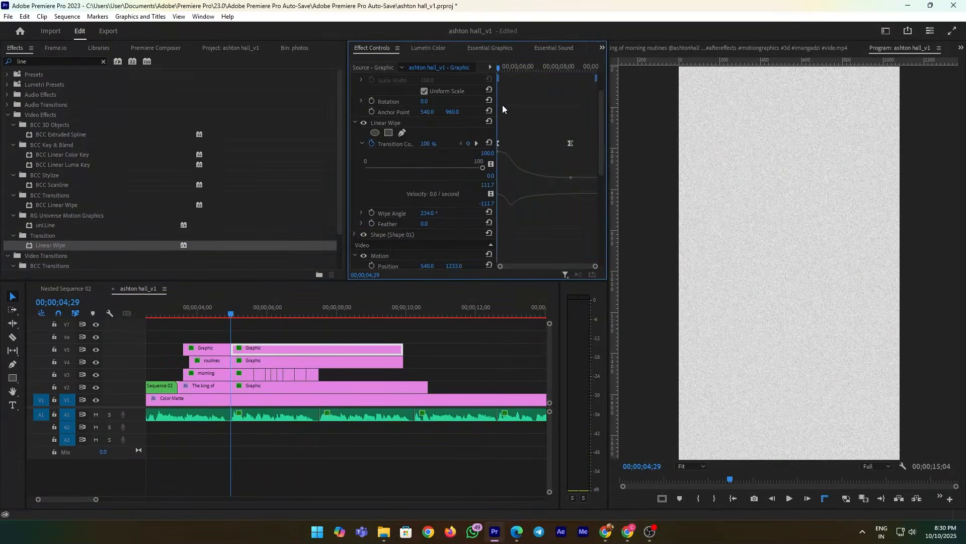
{"action": "left_click_drag", "start_coordinate": [499, 69], "coordinate": [521, 69]}
{"action": "left_click_drag", "start_coordinate": [427, 213], "coordinate": [459, 213]}
{"action": "left_click", "coordinate": [497, 69]}
{"action": "left_click_drag", "start_coordinate": [496, 74], "coordinate": [503, 131]}
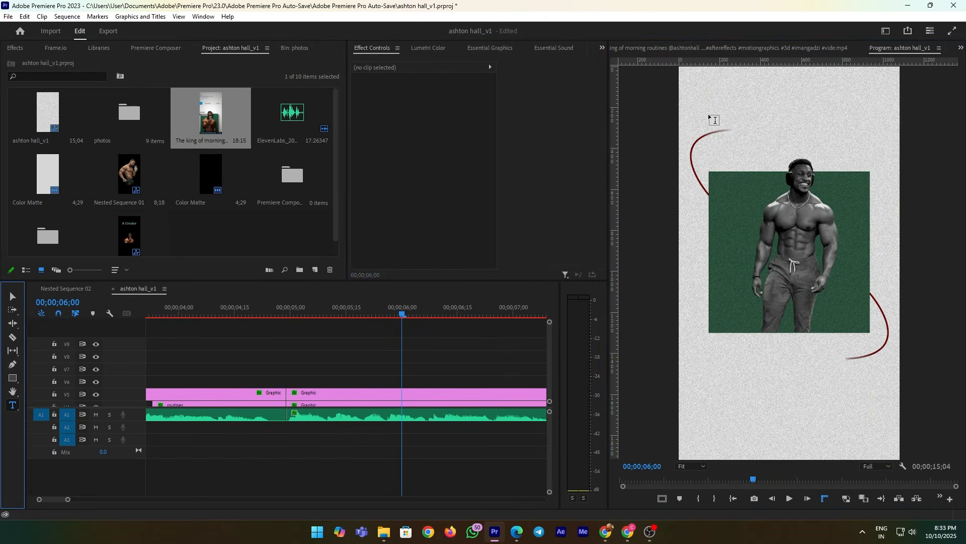
Add the title "Intense workouts" above the green box and extend its V6 clip to an earlier start.
{"action": "left_click", "coordinate": [709, 115]}
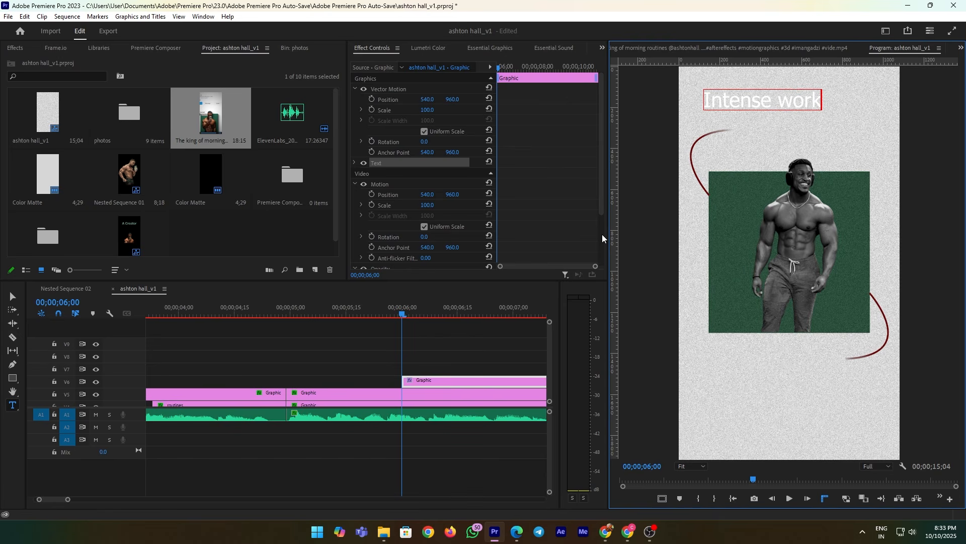
{"action": "left_click", "coordinate": [437, 374]}
{"action": "left_click", "coordinate": [433, 379]}
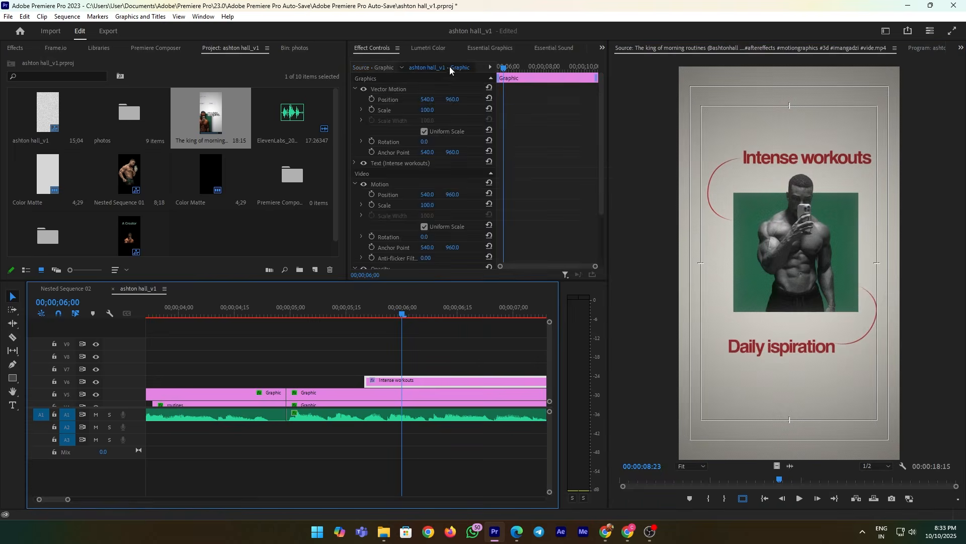
Set the "Intense workouts" title's font to Helvetica Neue Medium.
{"action": "left_click", "coordinate": [481, 47]}
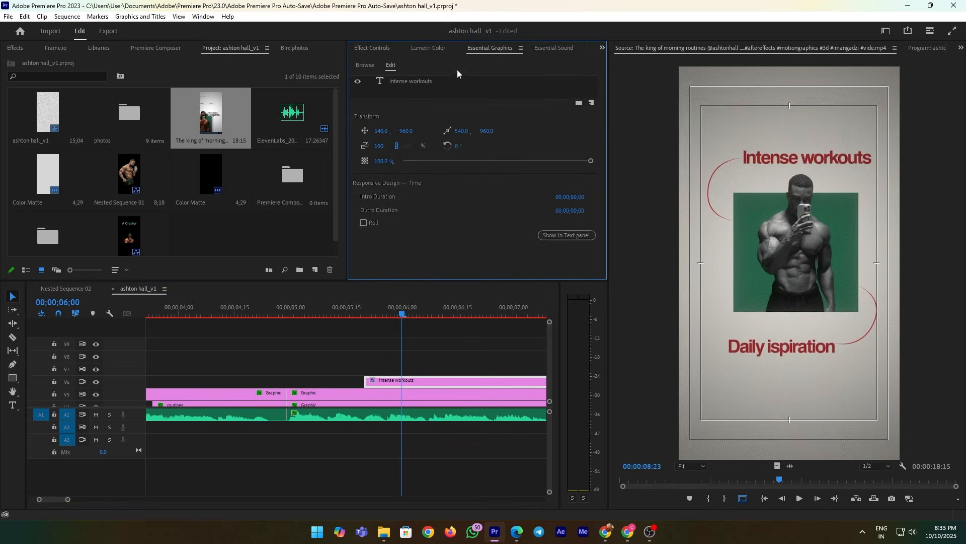
{"action": "left_click", "coordinate": [436, 82]}
{"action": "scroll", "coordinate": [488, 216], "scroll_direction": "down", "scroll_amount": 2}
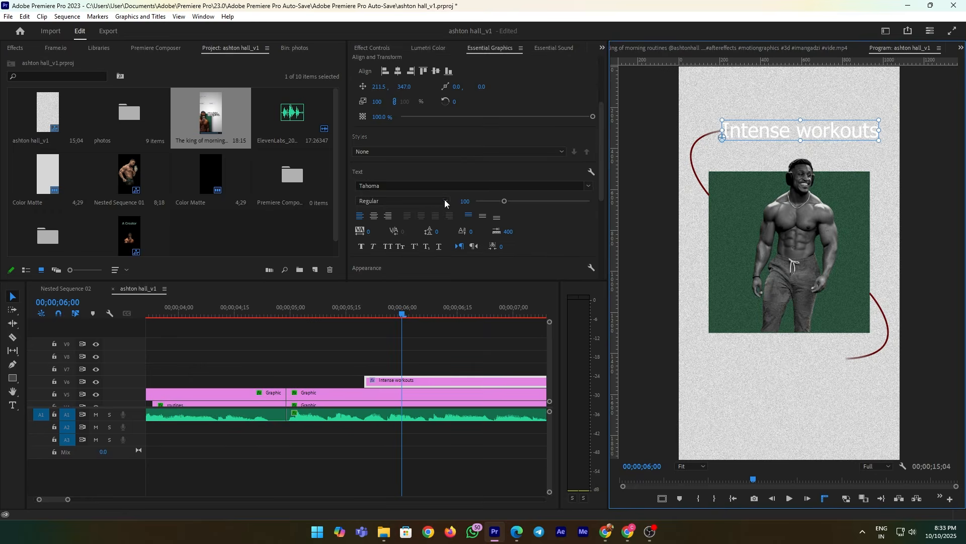
{"action": "left_click", "coordinate": [440, 183]}
{"action": "type", "text": "helve"}
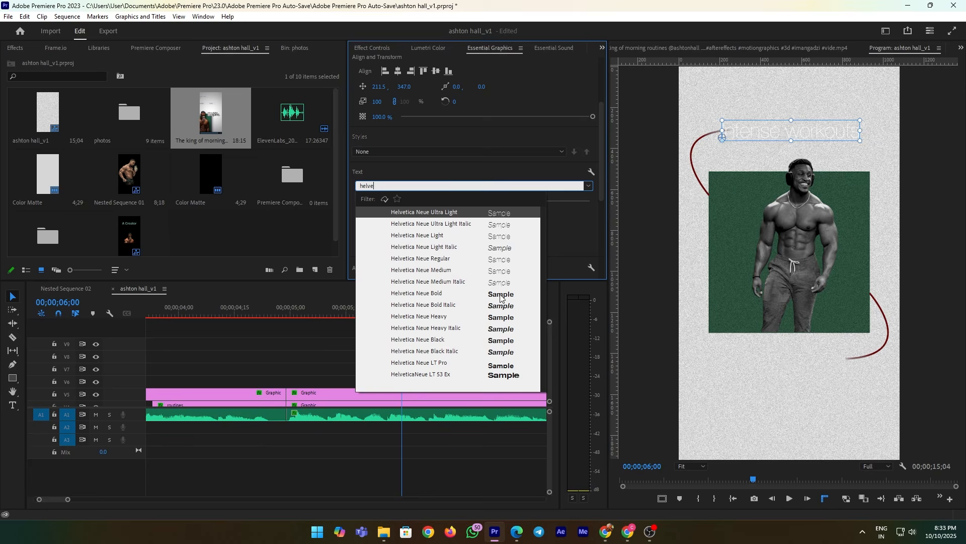
{"action": "left_click", "coordinate": [500, 295]}
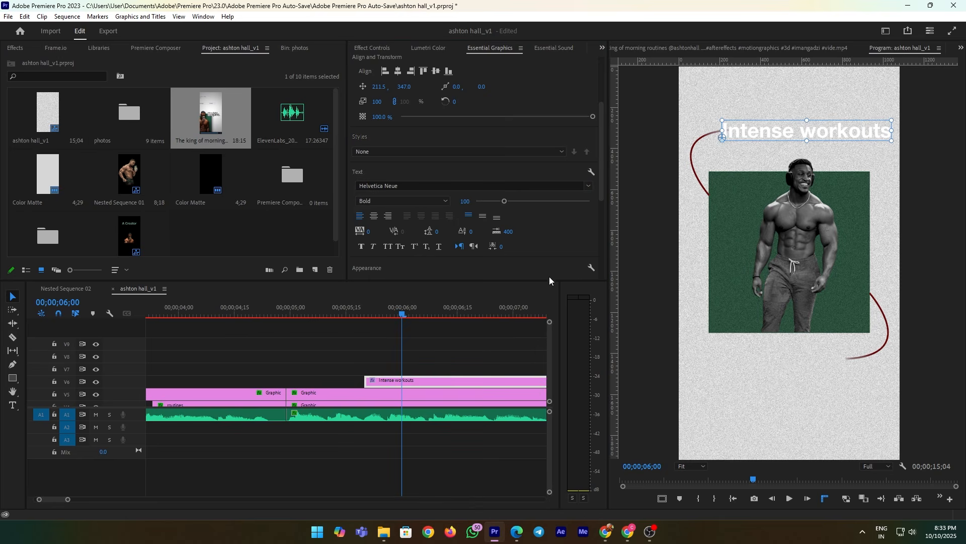
{"action": "left_click", "coordinate": [410, 201]}
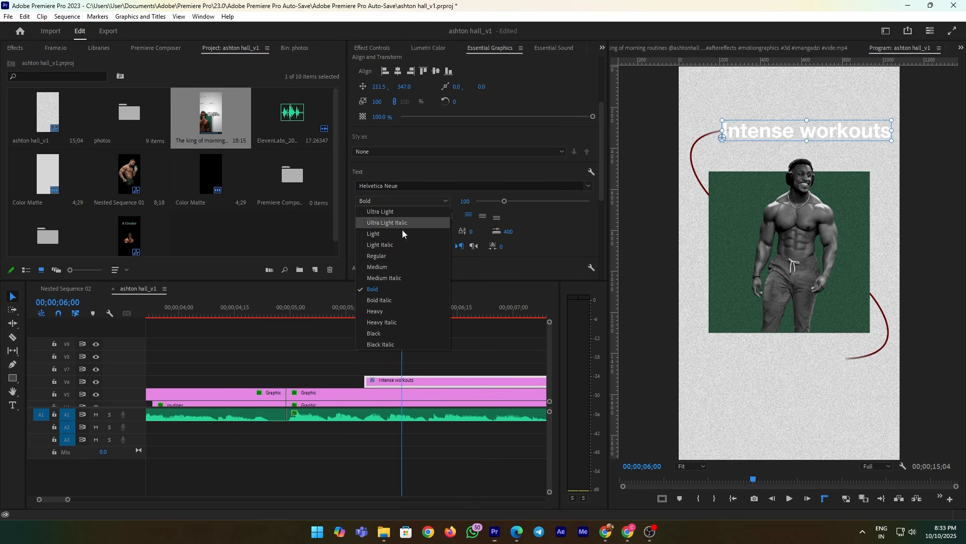
{"action": "left_click", "coordinate": [400, 264]}
Scale the title down to fit inside the displayed safe margins and sample the curve's dark red as its fill.
{"action": "left_click", "coordinate": [662, 498]}
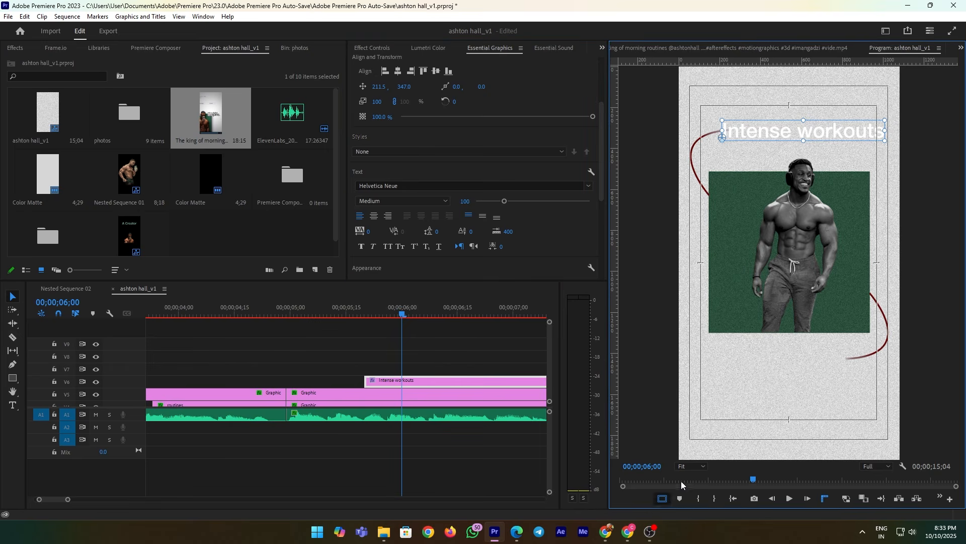
{"action": "mouse_move", "coordinate": [881, 130]}
{"action": "left_mouse_down"}
{"action": "mouse_move", "coordinate": [843, 131]}
{"action": "mouse_move", "coordinate": [876, 129]}
{"action": "left_mouse_up"}
{"action": "scroll", "coordinate": [399, 211], "scroll_direction": "down", "scroll_amount": 3}
{"action": "left_click", "coordinate": [396, 217]}
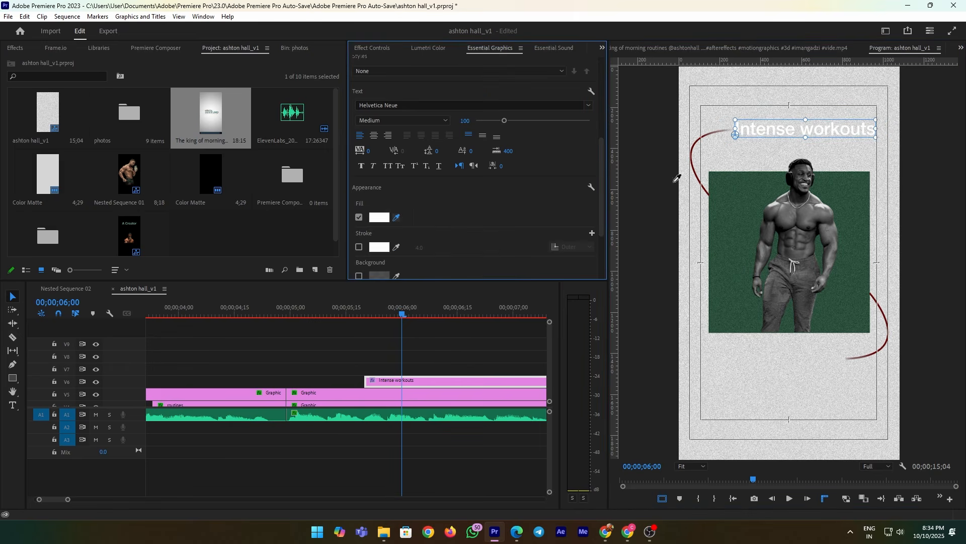
{"action": "left_click", "coordinate": [694, 165]}
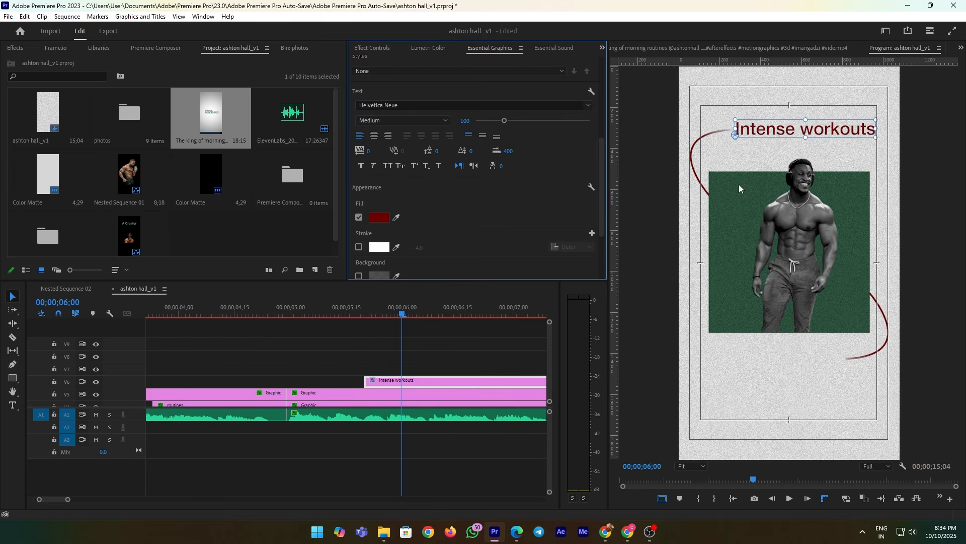
{"action": "left_click", "coordinate": [390, 359]}
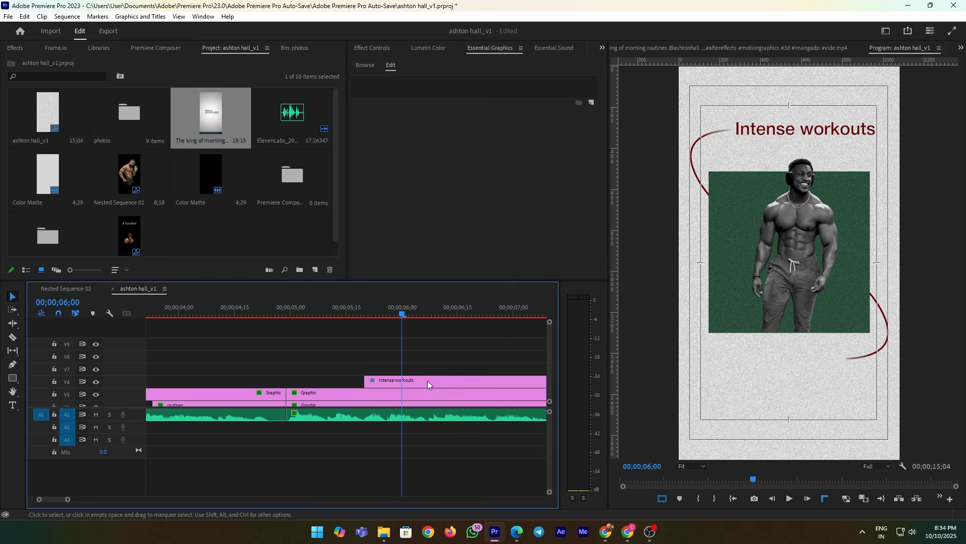
Restyle the title with -64 tracking and the Bold weight, and enlarge it back to the inner safe margin.
{"action": "left_click", "coordinate": [415, 381]}
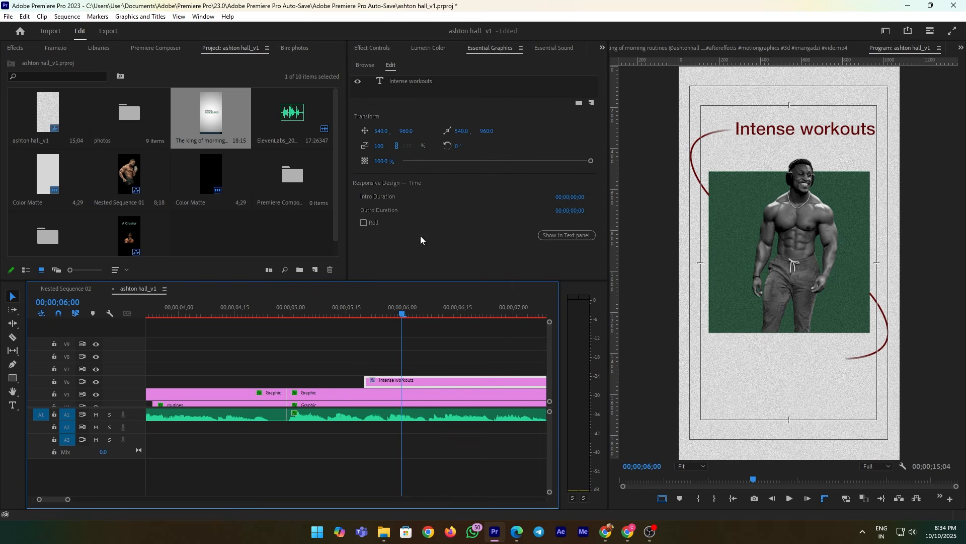
{"action": "left_click", "coordinate": [407, 83]}
{"action": "scroll", "coordinate": [477, 168], "scroll_direction": "down", "scroll_amount": 5}
{"action": "left_click_drag", "start_coordinate": [372, 186], "coordinate": [348, 186]}
{"action": "left_click", "coordinate": [401, 151]}
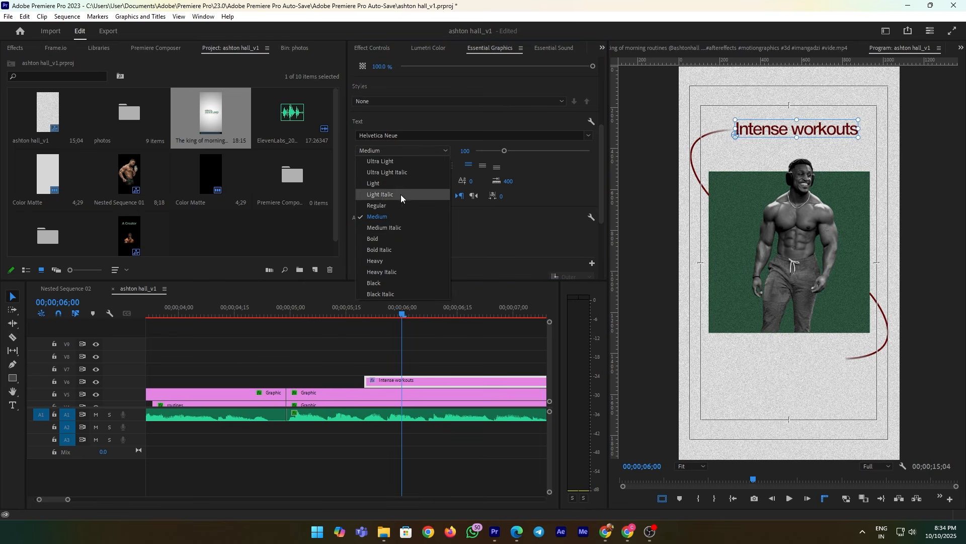
{"action": "left_click", "coordinate": [393, 235]}
{"action": "left_click_drag", "start_coordinate": [864, 128], "coordinate": [878, 127]}
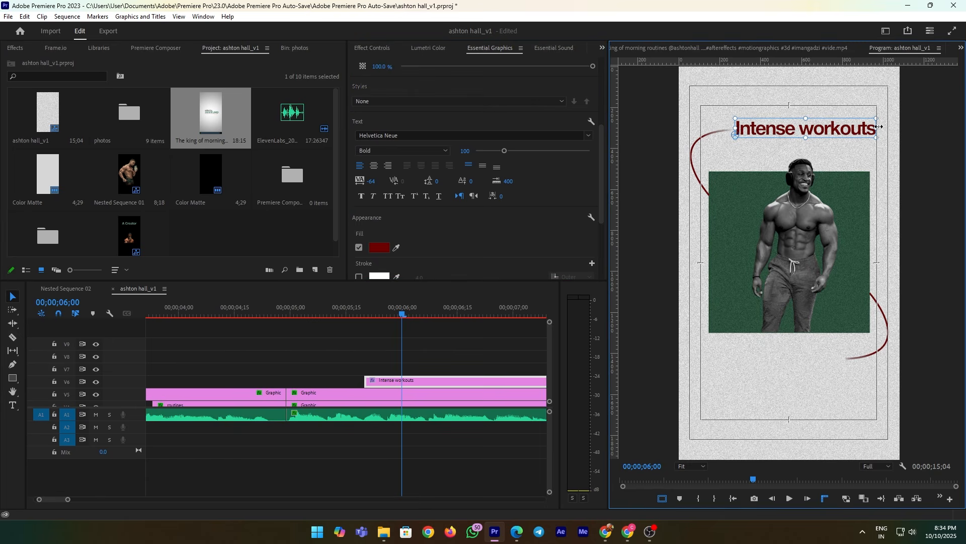
Play back the title's entrance and shift the "Intense workouts" clip earlier to start at 00;00;05;12.
{"action": "left_click", "coordinate": [758, 158]}
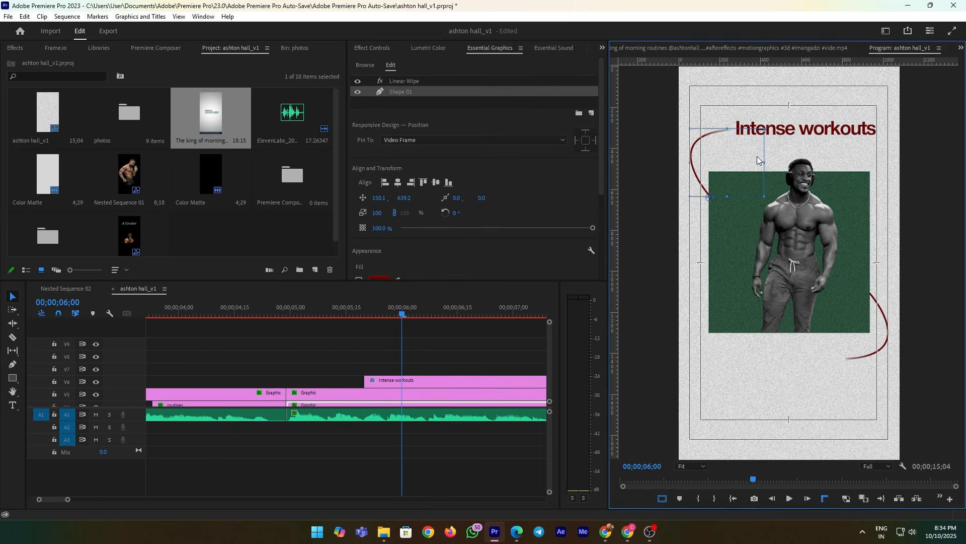
{"action": "left_click", "coordinate": [366, 316]}
{"action": "key", "text": "space"}
{"action": "key", "text": "space"}
{"action": "scroll", "coordinate": [396, 390], "scroll_direction": "down", "scroll_amount": 1}
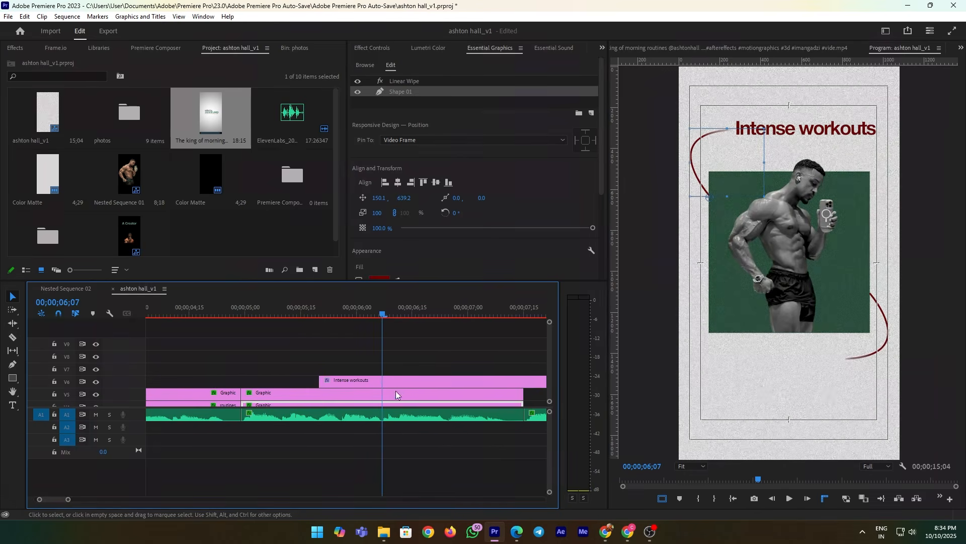
{"action": "key", "text": "Left"}
{"action": "key", "text": "Left"}
{"action": "key", "text": "Left"}
{"action": "left_click", "coordinate": [373, 383]}
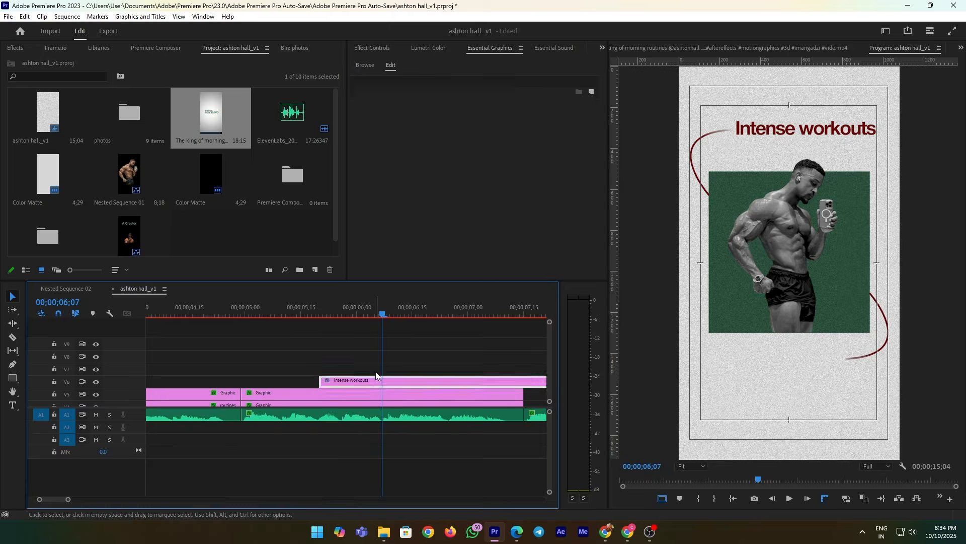
{"action": "left_click_drag", "start_coordinate": [307, 322], "coordinate": [233, 326]}
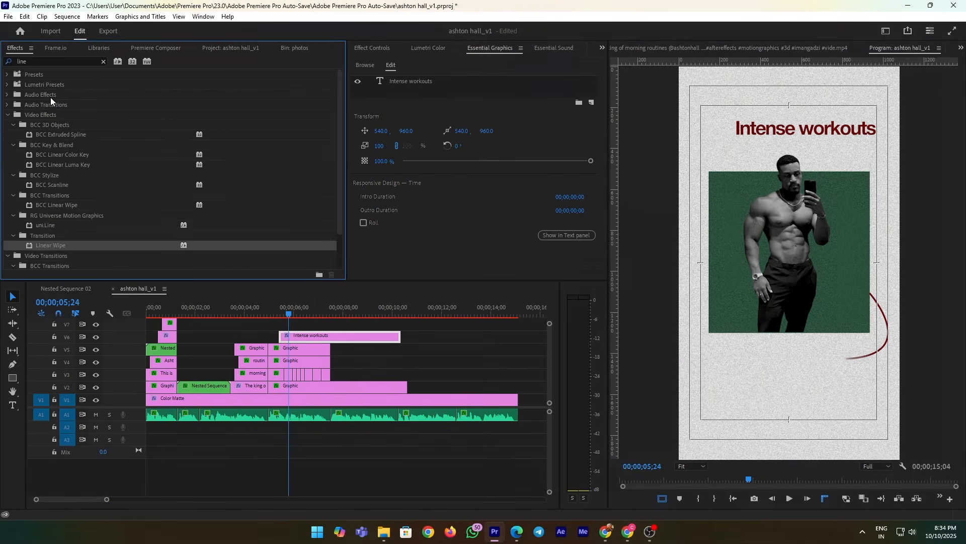
Clear the effects search and apply the "Slide Up +" preset to the "Intense workouts" title.
{"action": "left_click", "coordinate": [103, 62]}
{"action": "double_click", "coordinate": [86, 74]}
{"action": "left_click_drag", "start_coordinate": [49, 144], "coordinate": [280, 313]}
{"action": "left_click", "coordinate": [285, 315]}
{"action": "left_click", "coordinate": [373, 48]}
{"action": "scroll", "coordinate": [528, 151], "scroll_direction": "down", "scroll_amount": 3}
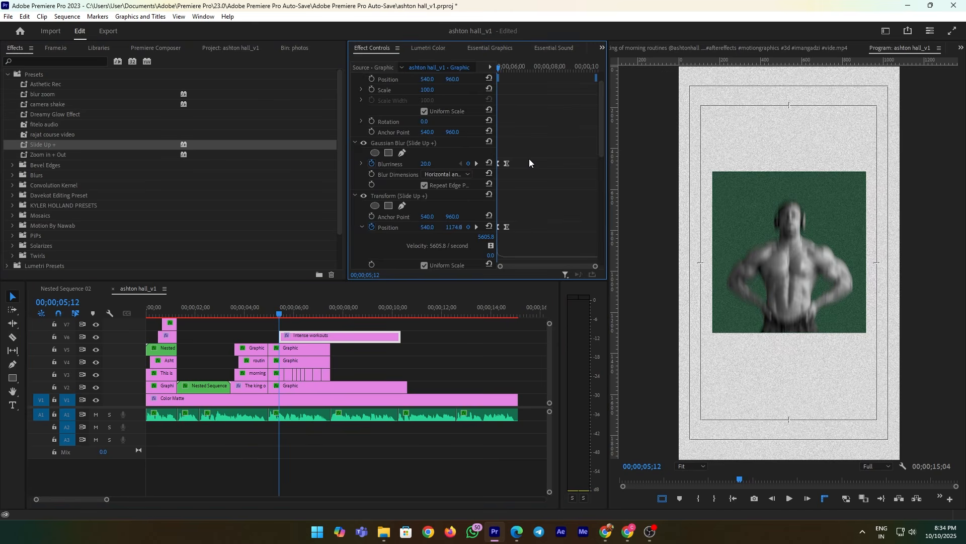
Preview the title's slide-up entrance and examine its blur, position and opacity keyframes.
{"action": "key", "text": "space"}
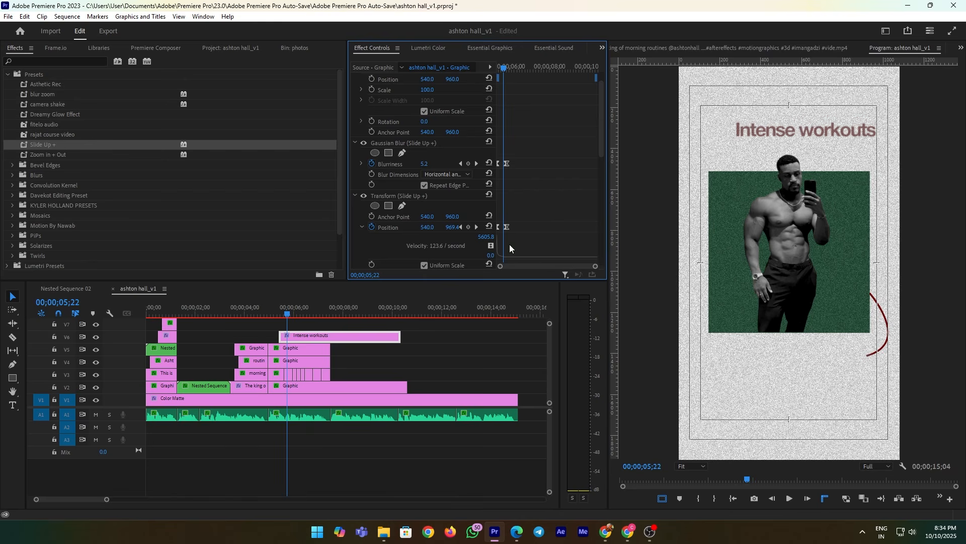
{"action": "left_click_drag", "start_coordinate": [501, 267], "coordinate": [514, 265]}
{"action": "key", "text": "shift+Right"}
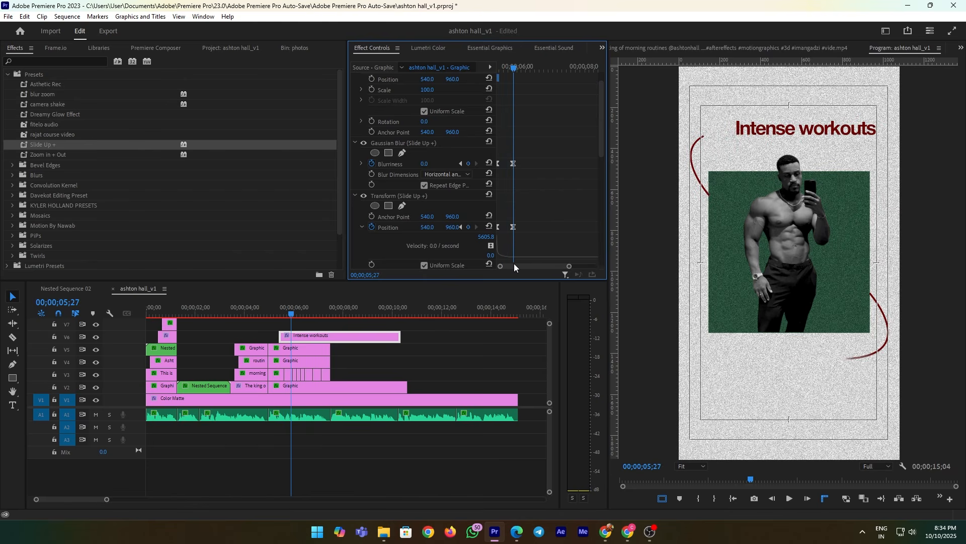
{"action": "scroll", "coordinate": [551, 258], "scroll_direction": "down", "scroll_amount": 6}
{"action": "left_click_drag", "start_coordinate": [528, 223], "coordinate": [494, 198]}
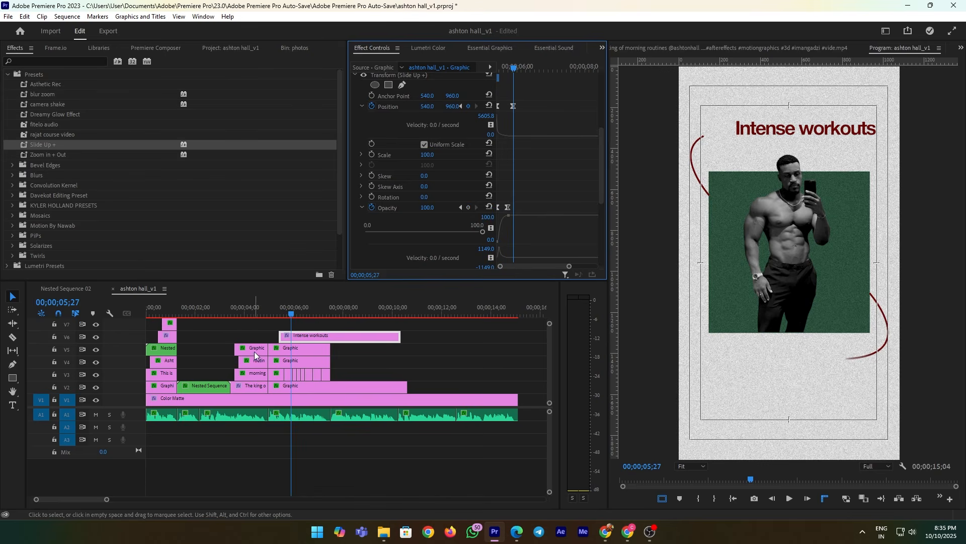
Shift the "Intense workouts" clip later to start at 00;00;05;21 and play back its entrance.
{"action": "left_click", "coordinate": [279, 310]}
{"action": "left_click_drag", "start_coordinate": [279, 310], "coordinate": [302, 338]}
{"action": "left_click", "coordinate": [294, 338]}
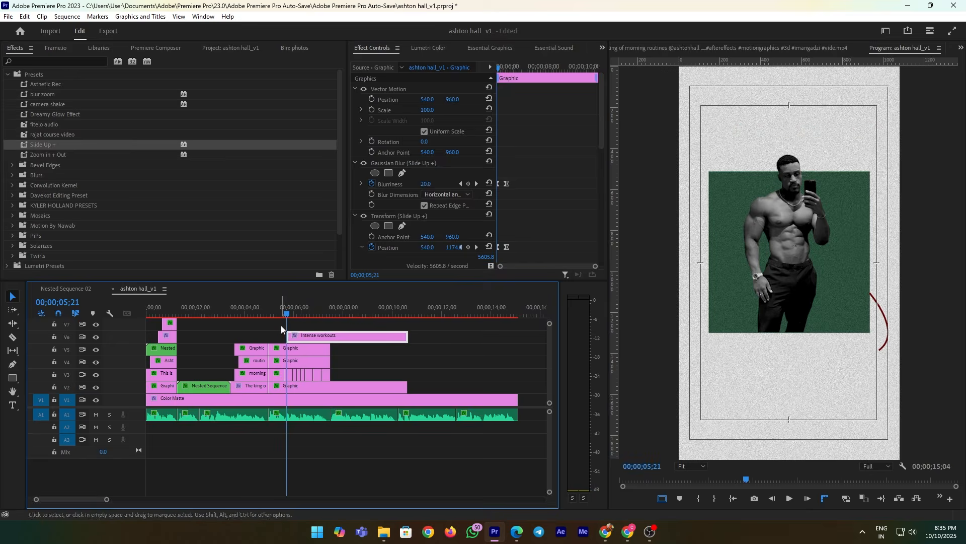
{"action": "left_click", "coordinate": [272, 311]}
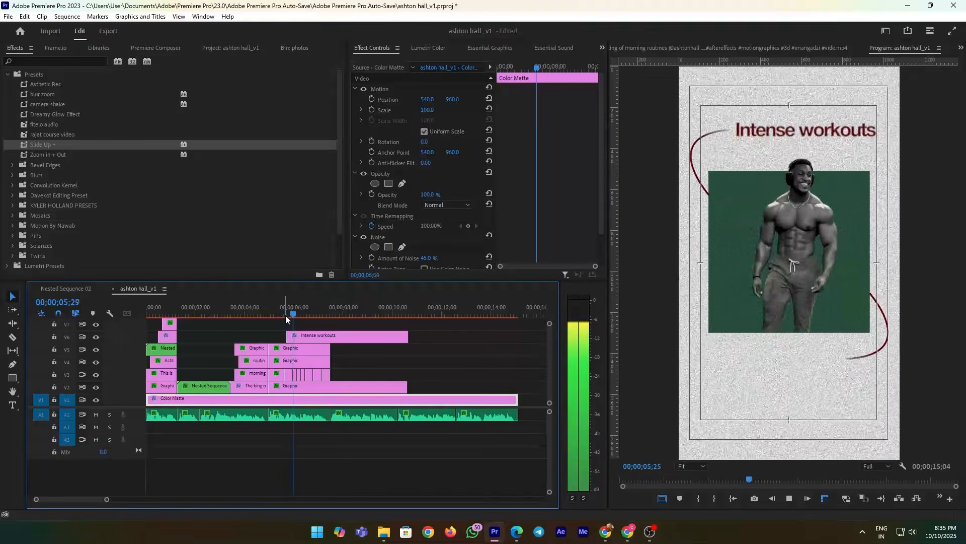
{"action": "key", "text": "space"}
{"action": "left_click", "coordinate": [281, 307]}
{"action": "key", "text": "space"}
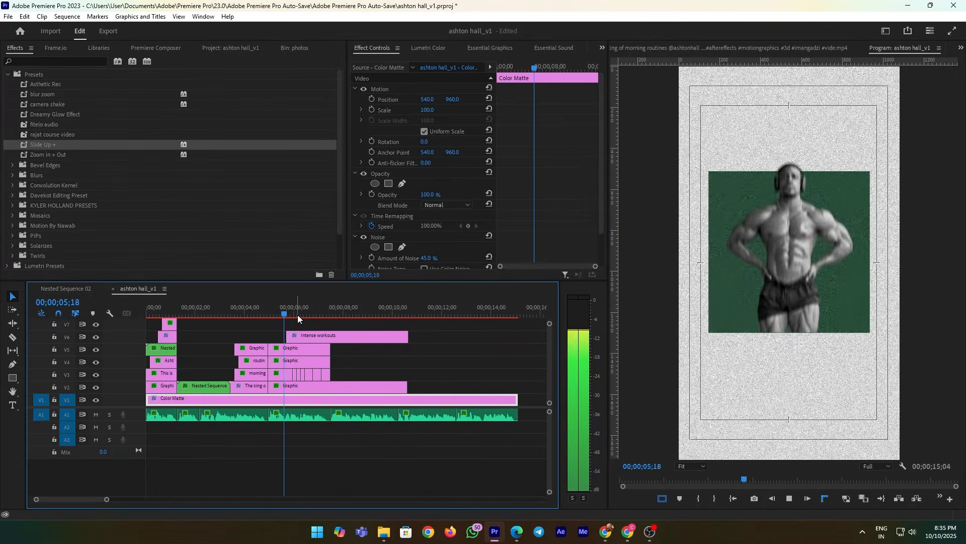
{"action": "key", "text": "space"}
Duplicate the "Intense workouts" title onto track V7, directly above the original clip.
{"action": "mouse_move", "coordinate": [298, 313]}
{"action": "left_mouse_down"}
{"action": "mouse_move", "coordinate": [286, 314]}
{"action": "mouse_move", "coordinate": [310, 333]}
{"action": "mouse_move", "coordinate": [311, 323]}
{"action": "left_mouse_up"}
{"action": "left_click", "coordinate": [307, 334]}
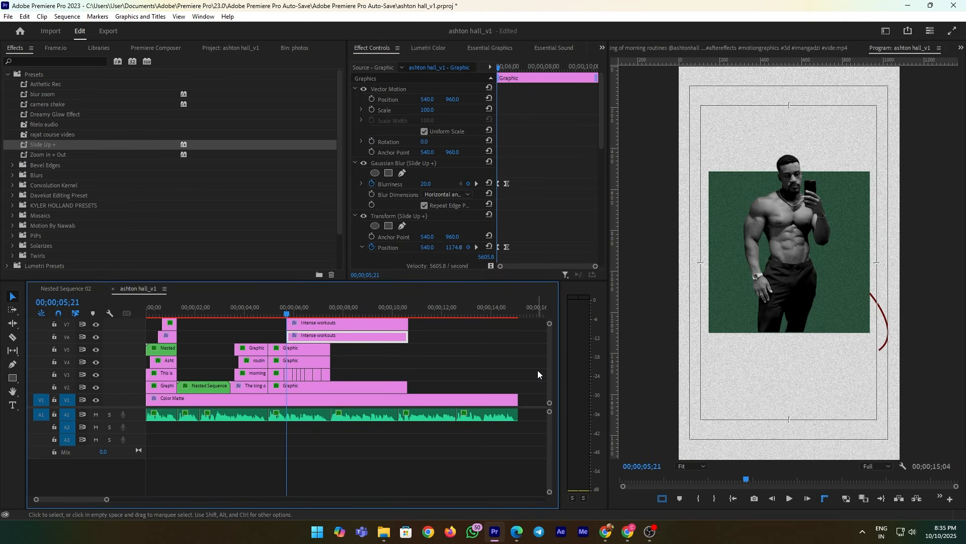
{"action": "left_click_drag", "start_coordinate": [549, 367], "coordinate": [549, 358]}
Move the copied title below the green box with Vector Motion position 388, 2076 and change its text to "Daily inspirations".
{"action": "left_click", "coordinate": [303, 311]}
{"action": "left_click", "coordinate": [318, 364]}
{"action": "left_click_drag", "start_coordinate": [452, 103], "coordinate": [349, 100]}
{"action": "left_click_drag", "start_coordinate": [453, 100], "coordinate": [455, 100]}
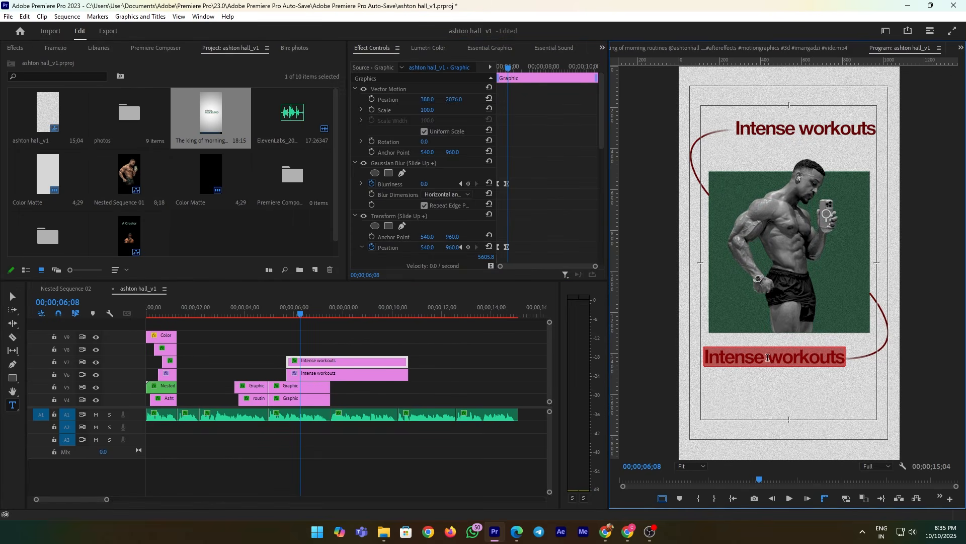
{"action": "key", "text": "BackSpace"}
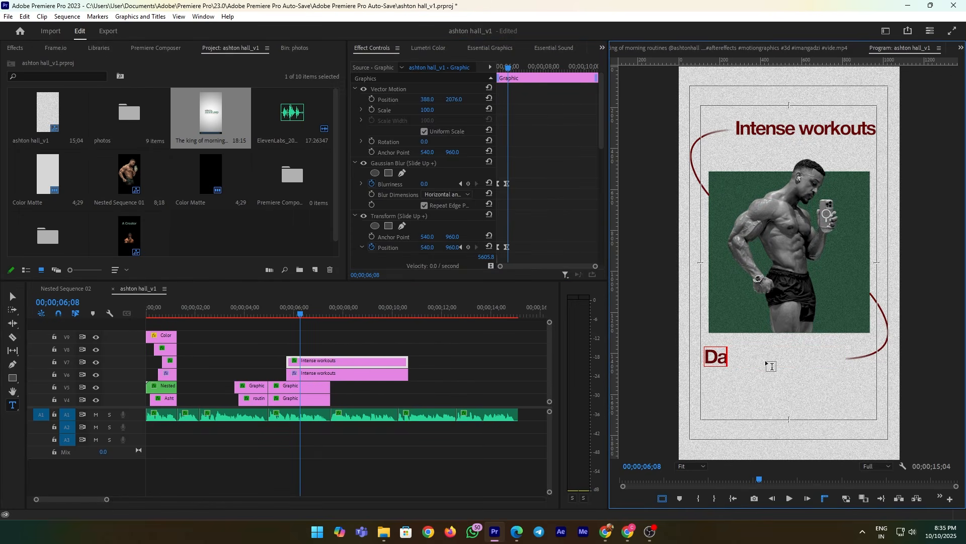
{"action": "type", "text": "Daily inspirations"}
Nest all the green box section's clips on tracks V2 to V7, accepting the default sequence name.
{"action": "left_click_drag", "start_coordinate": [345, 388], "coordinate": [318, 322]}
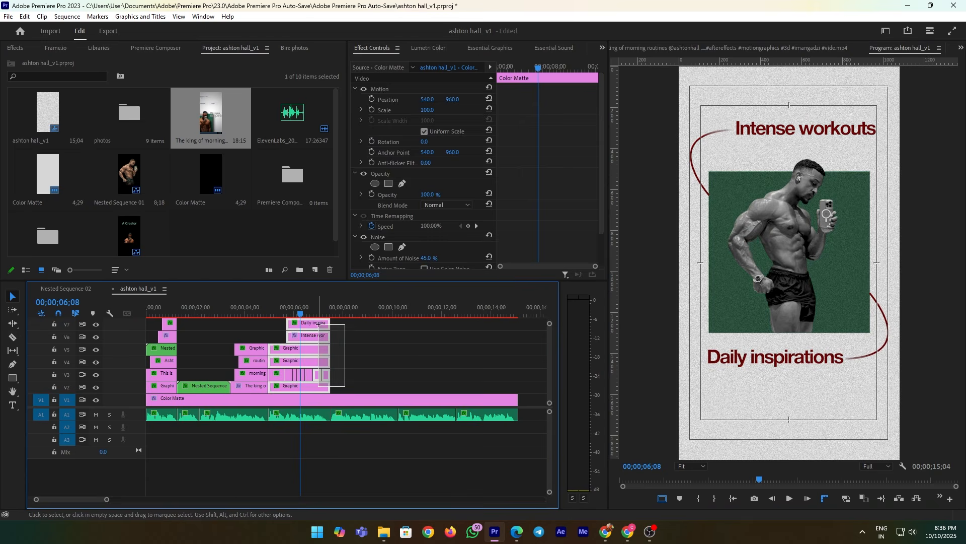
{"action": "left_click_drag", "start_coordinate": [355, 387], "coordinate": [281, 326]}
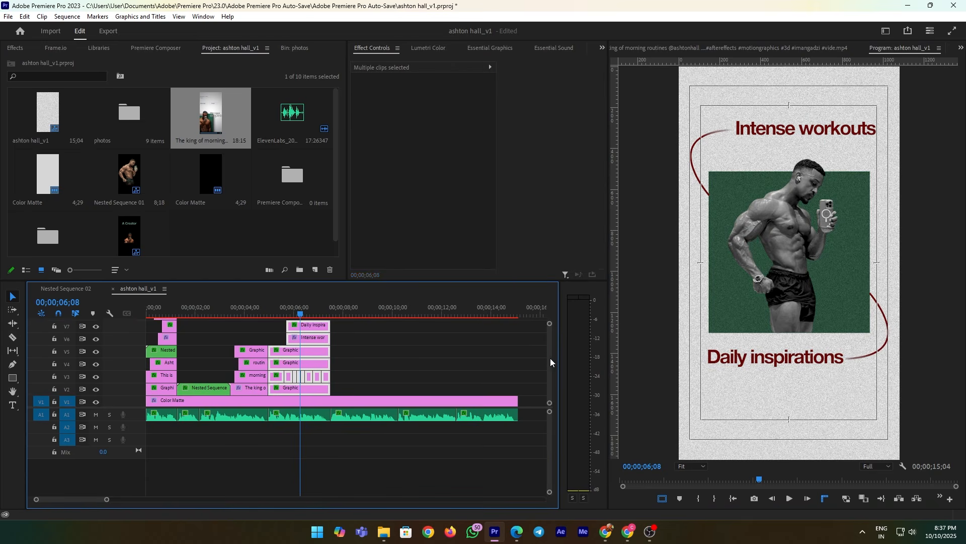
{"action": "right_click", "coordinate": [315, 352]}
{"action": "left_click", "coordinate": [355, 280]}
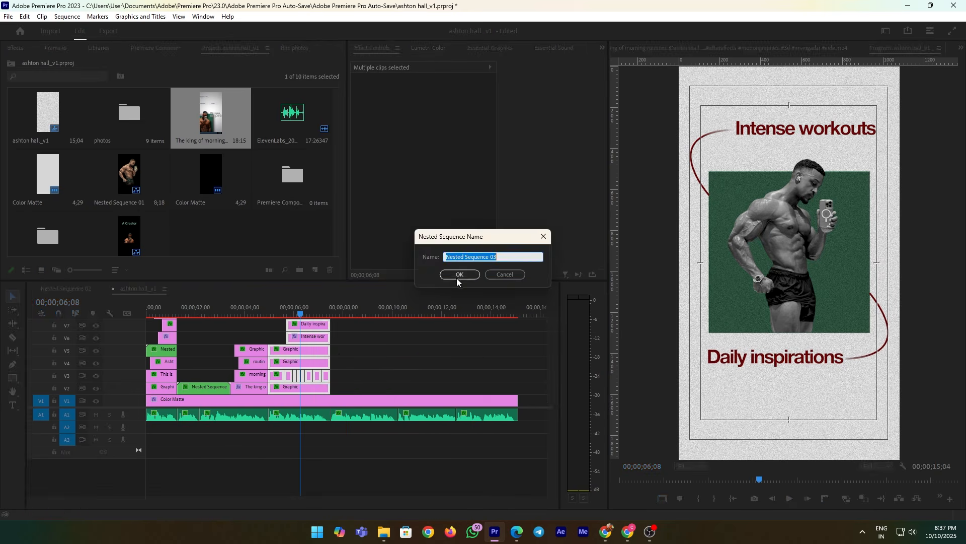
{"action": "left_click", "coordinate": [455, 278]}
{"action": "left_click", "coordinate": [311, 386]}
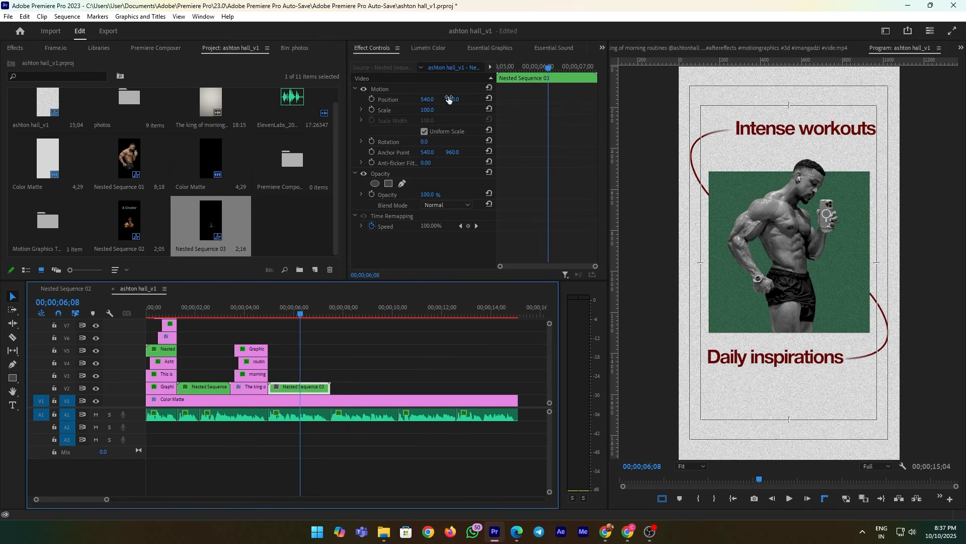
Find the "SCALE UP +++ [IN]" preset by searching for "scale up" and apply it to the nested green box section.
{"action": "left_click", "coordinate": [15, 48]}
{"action": "left_click", "coordinate": [55, 62]}
{"action": "type", "text": "sc"}
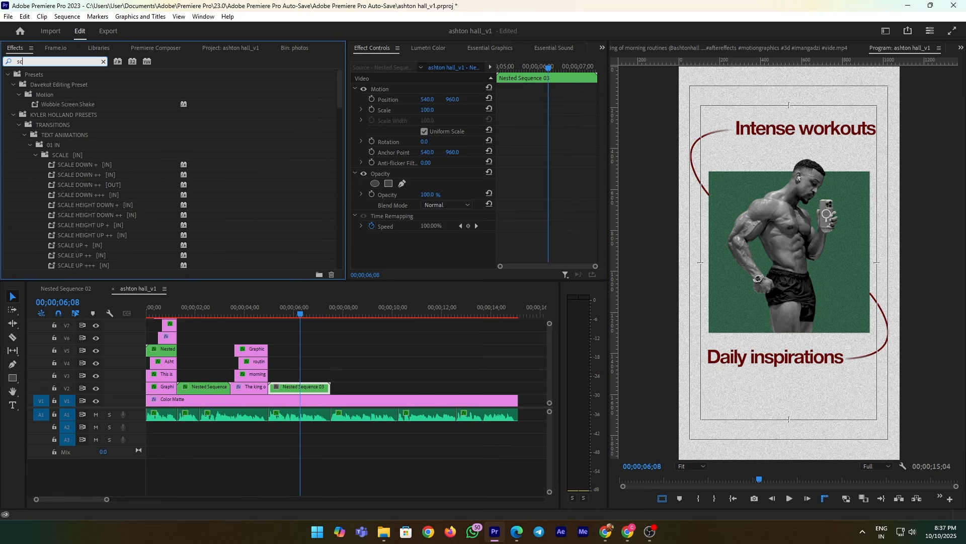
{"action": "type", "text": "ale up"}
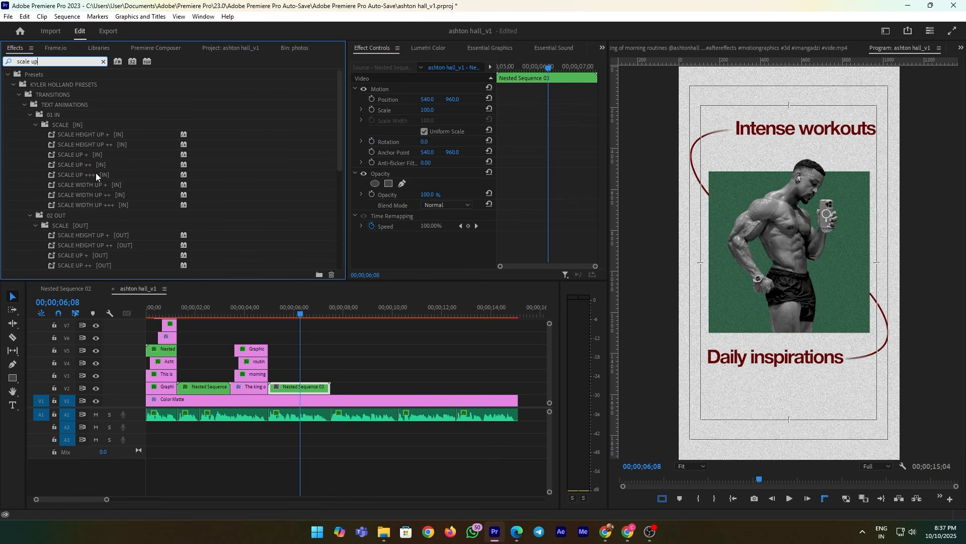
{"action": "left_click_drag", "start_coordinate": [88, 175], "coordinate": [300, 386]}
Play back the nested section's scale-up entrance and examine its scale keyframes.
{"action": "key", "text": "Up"}
{"action": "scroll", "coordinate": [536, 221], "scroll_direction": "down", "scroll_amount": 3}
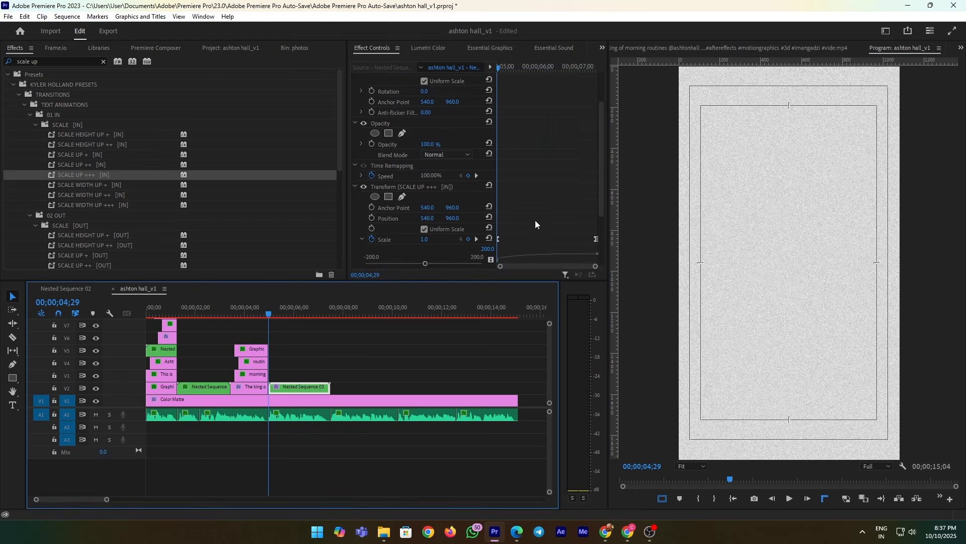
{"action": "key", "text": "space"}
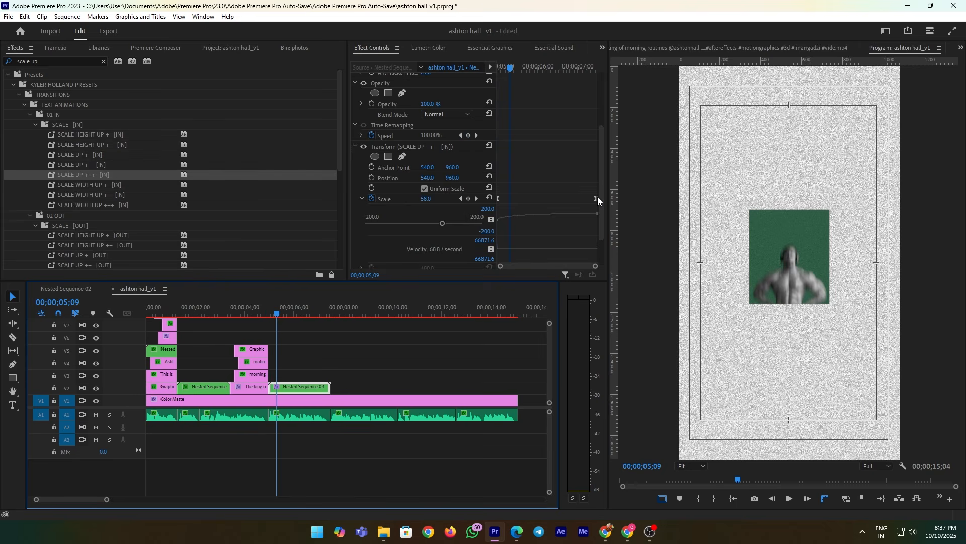
{"action": "left_click", "coordinate": [267, 310]}
{"action": "key", "text": "space"}
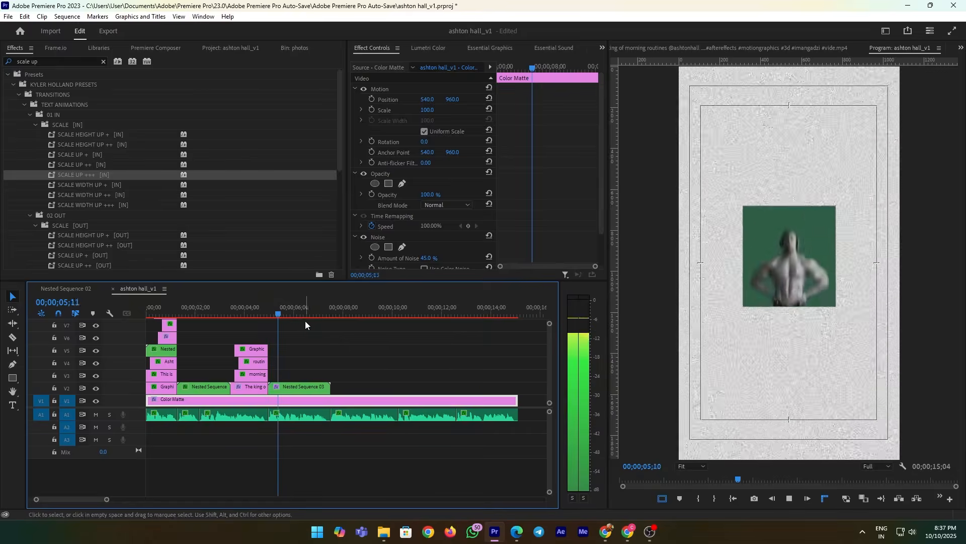
{"action": "left_click", "coordinate": [270, 308]}
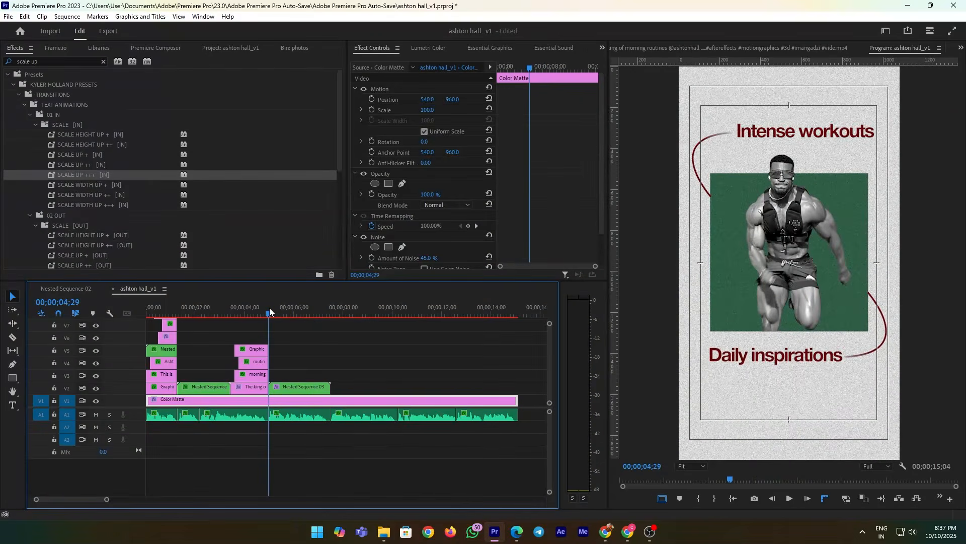
{"action": "key", "text": "space"}
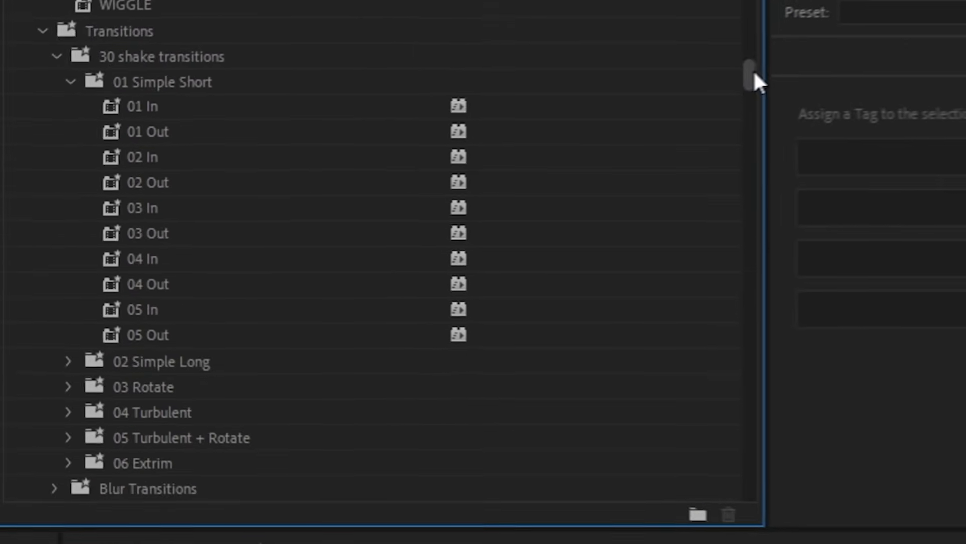
{"action": "left_click_drag", "start_coordinate": [754, 71], "coordinate": [850, 325]}
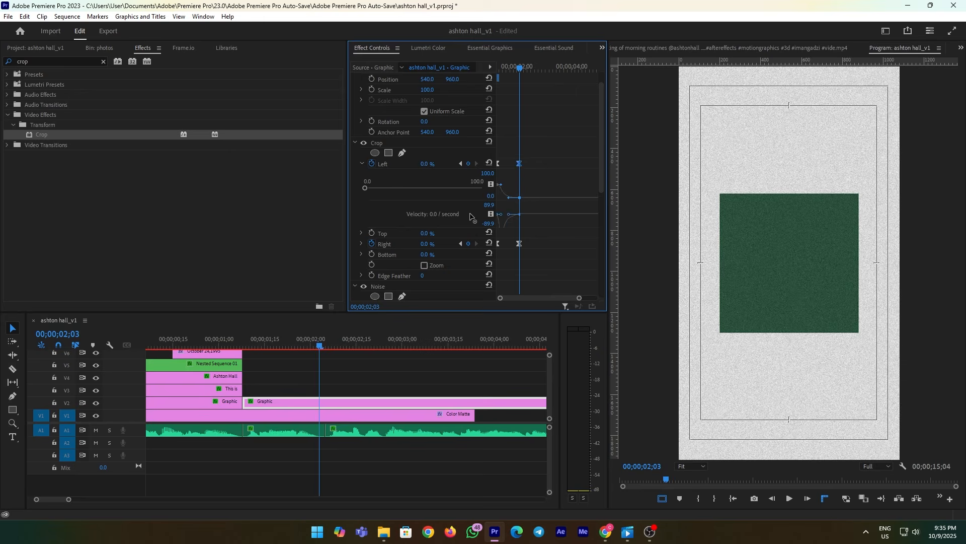
{"action": "left_click_drag", "start_coordinate": [519, 71], "coordinate": [497, 71]}
{"action": "key", "text": "space"}
{"action": "key", "text": "space"}
{"action": "left_click_drag", "start_coordinate": [519, 164], "coordinate": [568, 164]}
{"action": "key", "text": "space"}
{"action": "left_click_drag", "start_coordinate": [514, 71], "coordinate": [497, 70]}
{"action": "key", "text": "space"}
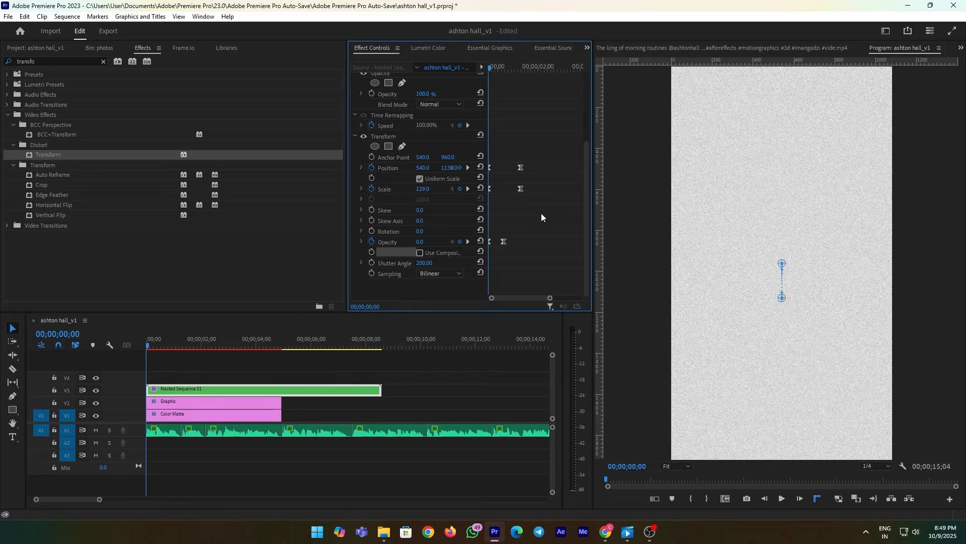
{"action": "left_click_drag", "start_coordinate": [151, 344], "coordinate": [200, 344]}
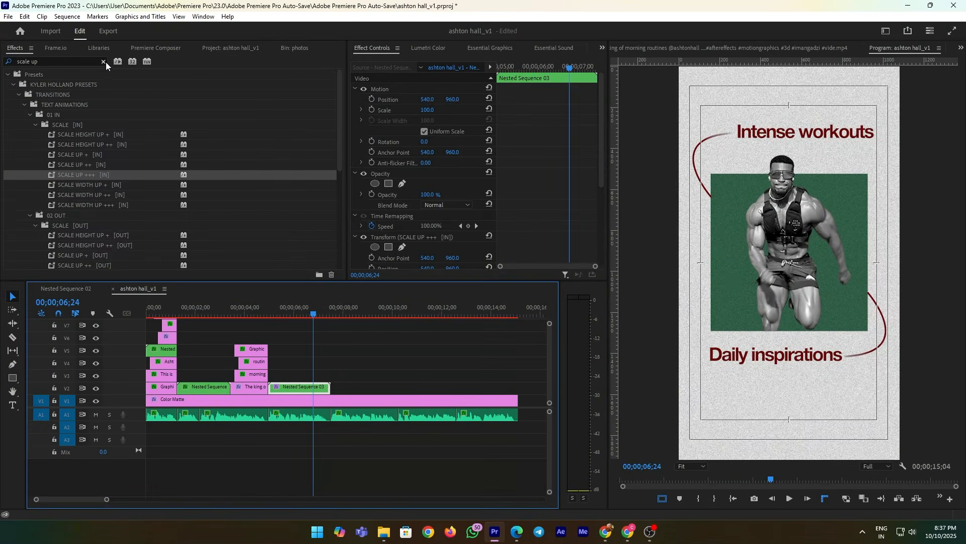
Search the effects for "slide left" and apply the "SLIDE LEFT ++ [OUT]" preset to the nested section.
{"action": "left_click", "coordinate": [104, 62]}
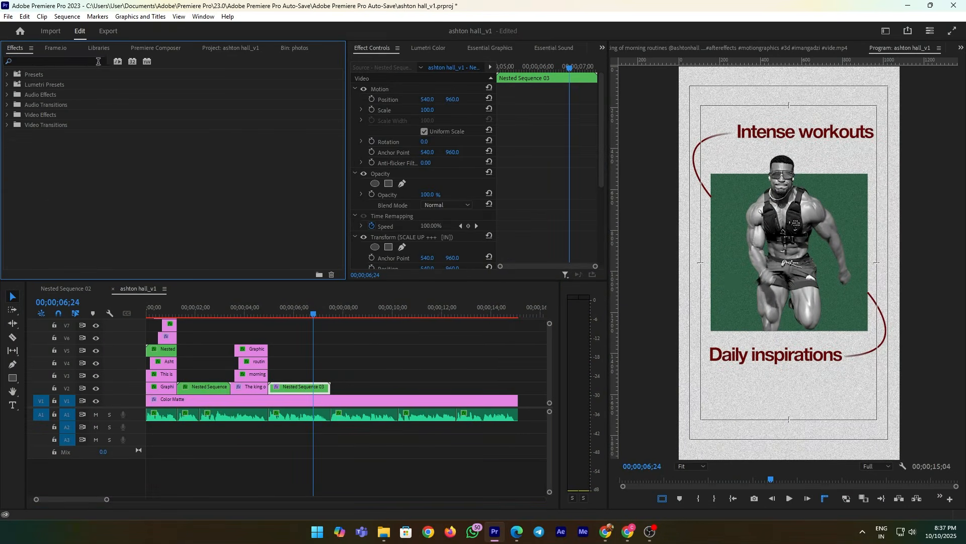
{"action": "type", "text": "slide left"}
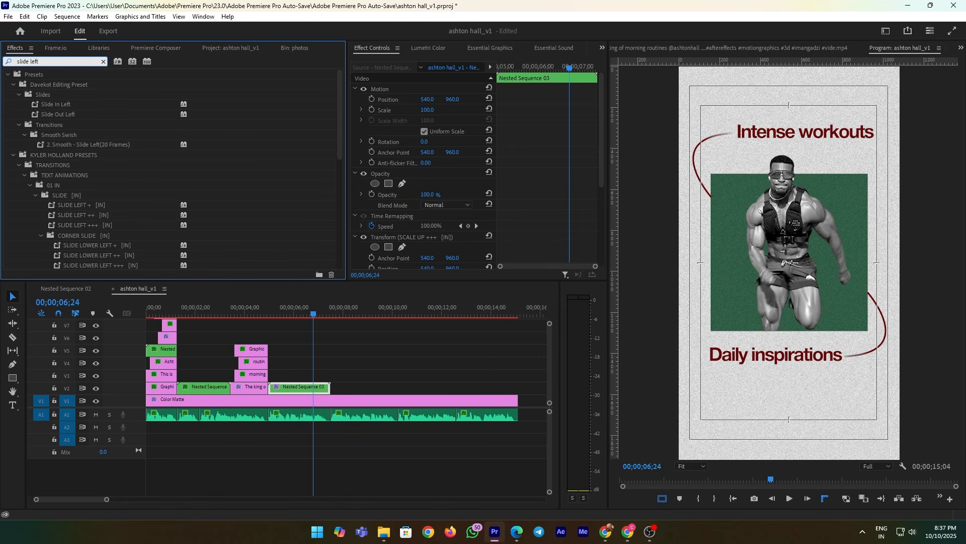
{"action": "scroll", "coordinate": [89, 219], "scroll_direction": "down", "scroll_amount": 5}
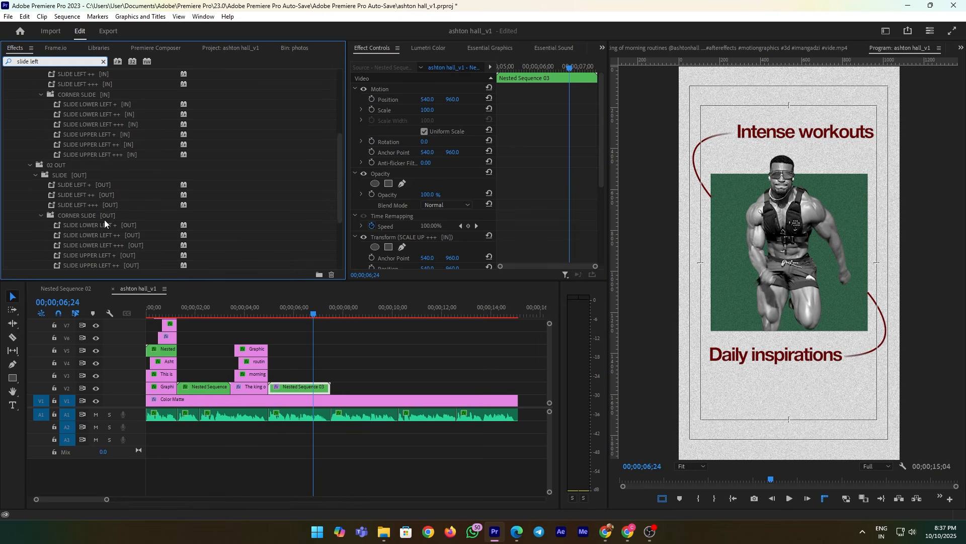
{"action": "left_click_drag", "start_coordinate": [89, 195], "coordinate": [314, 370]}
{"action": "left_click", "coordinate": [316, 388]}
{"action": "scroll", "coordinate": [566, 199], "scroll_direction": "down", "scroll_amount": 2}
{"action": "scroll", "coordinate": [566, 198], "scroll_direction": "down", "scroll_amount": 3}
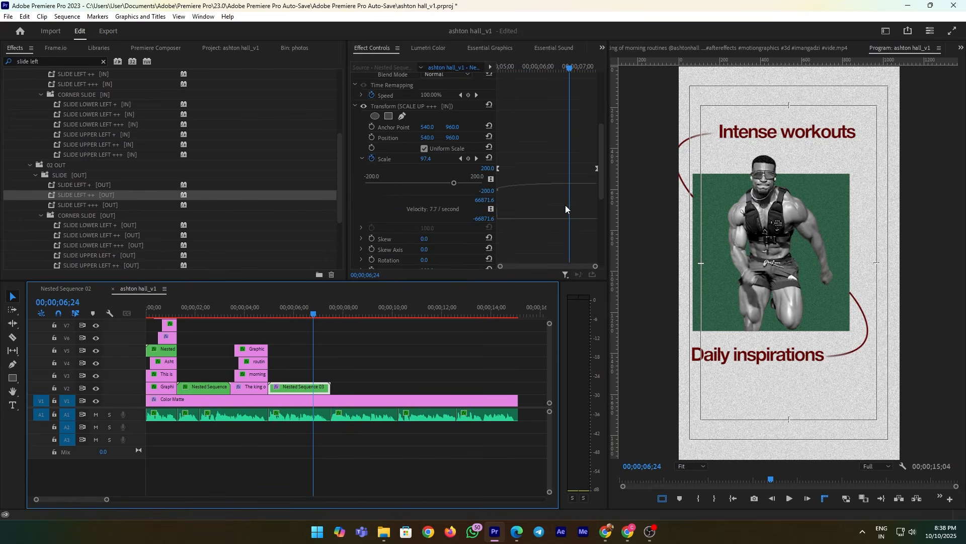
{"action": "left_click_drag", "start_coordinate": [499, 149], "coordinate": [569, 159]}
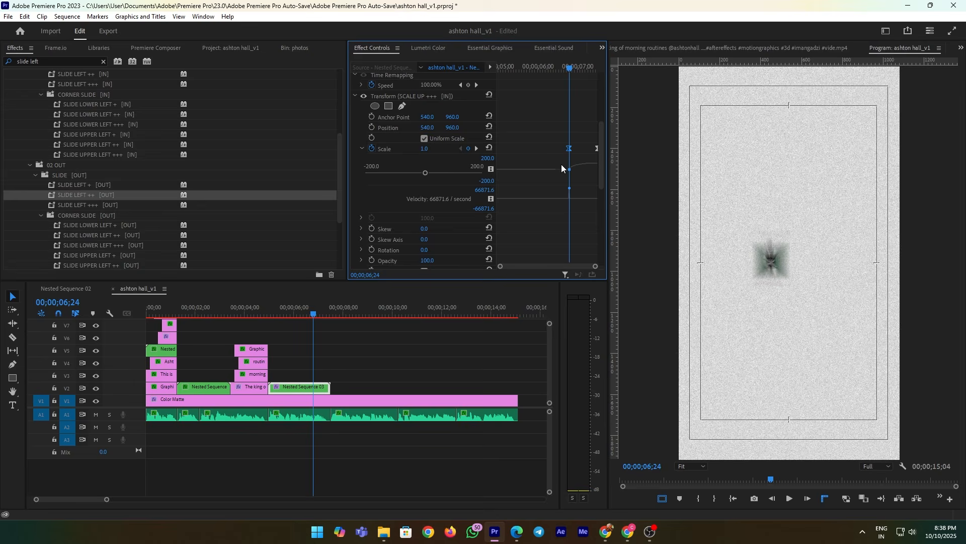
{"action": "key", "text": "ctrl+z"}
Move the first position keyframe of the slide-left exit to the playhead at 00;00;06;24.
{"action": "scroll", "coordinate": [543, 219], "scroll_direction": "down", "scroll_amount": 3}
{"action": "scroll", "coordinate": [543, 219], "scroll_direction": "down", "scroll_amount": 3}
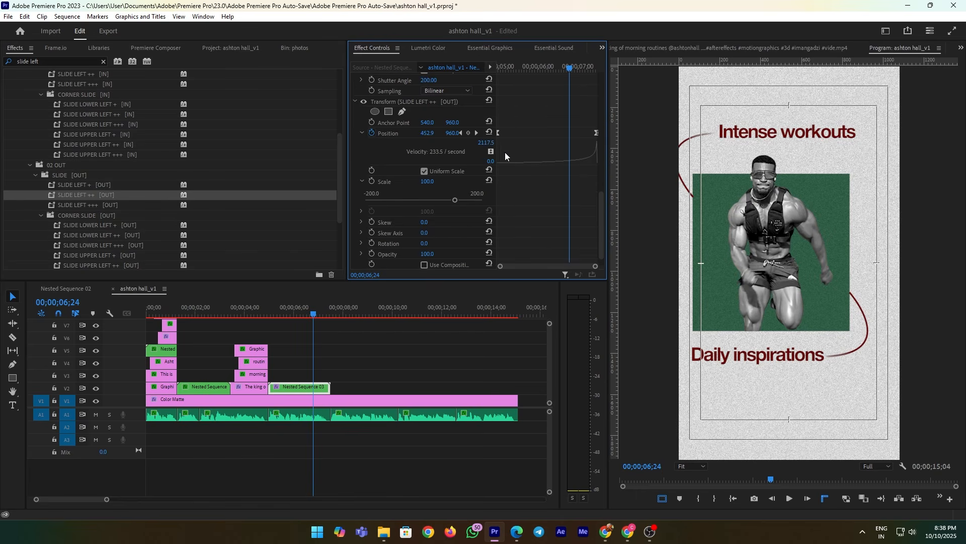
{"action": "left_click_drag", "start_coordinate": [497, 133], "coordinate": [569, 144]}
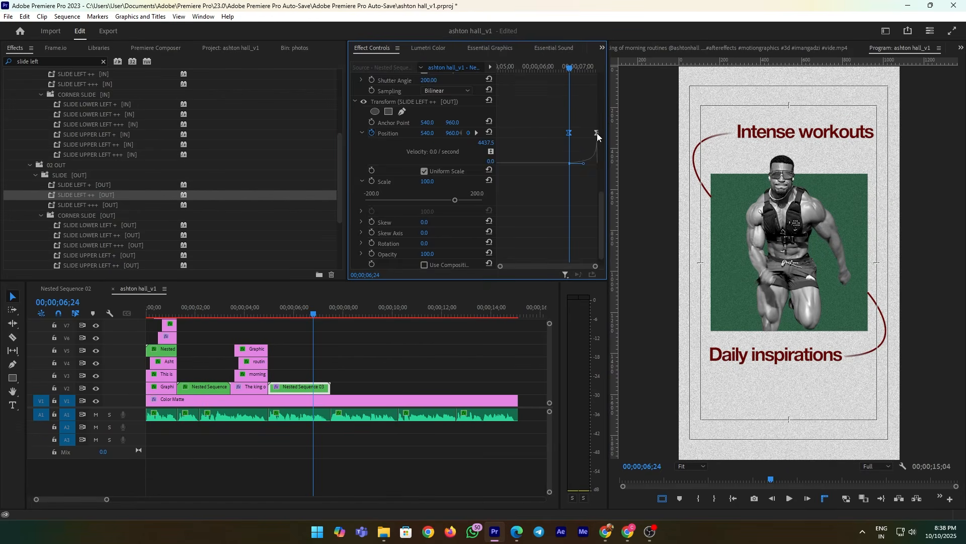
{"action": "scroll", "coordinate": [596, 134], "scroll_direction": "up", "scroll_amount": 5}
{"action": "scroll", "coordinate": [556, 198], "scroll_direction": "down", "scroll_amount": 4}
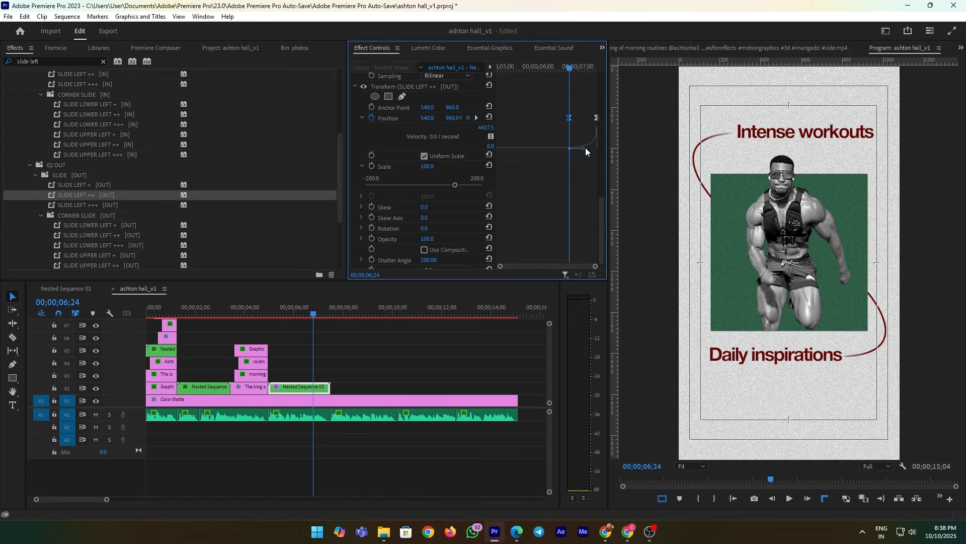
Play back the nested section through its slide-left exit and check the closing position keyframe at the clip's end.
{"action": "left_click", "coordinate": [377, 358]}
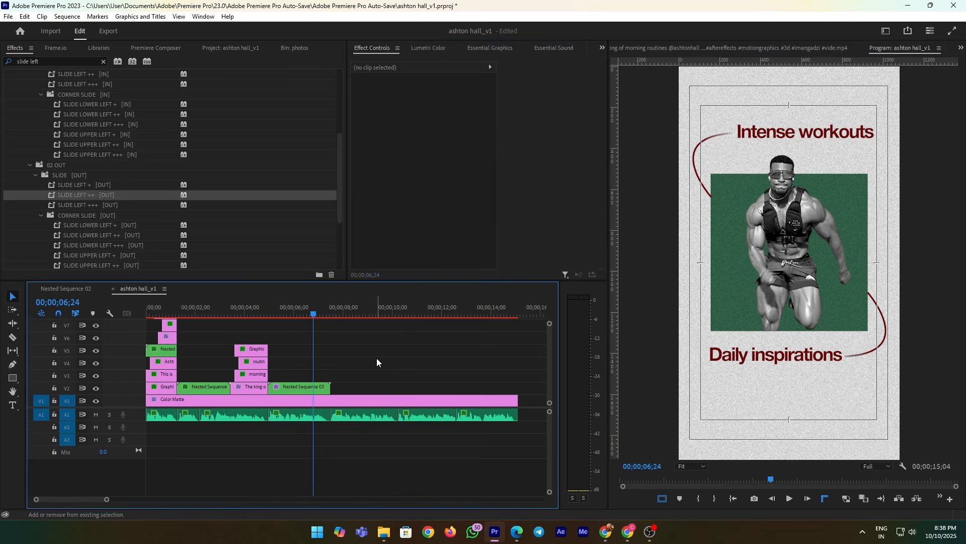
{"action": "key", "text": "space"}
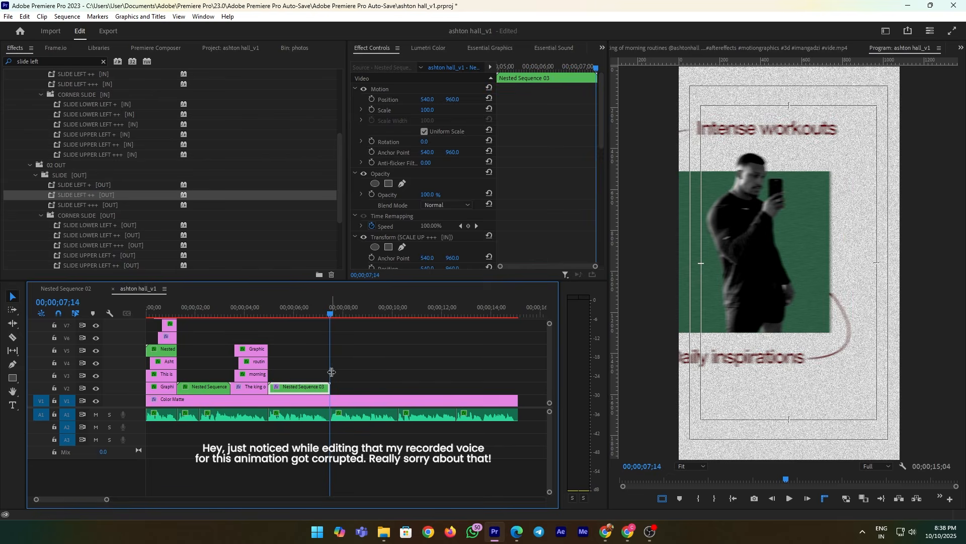
{"action": "left_click", "coordinate": [325, 382]}
{"action": "scroll", "coordinate": [574, 199], "scroll_direction": "down", "scroll_amount": 6}
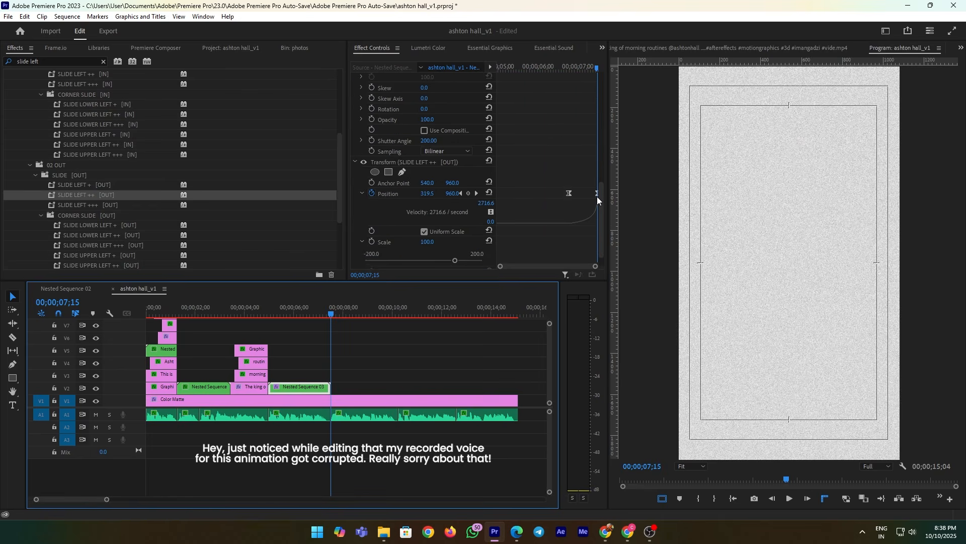
{"action": "left_click", "coordinate": [270, 314]}
{"action": "key", "text": "space"}
{"action": "key", "text": "space"}
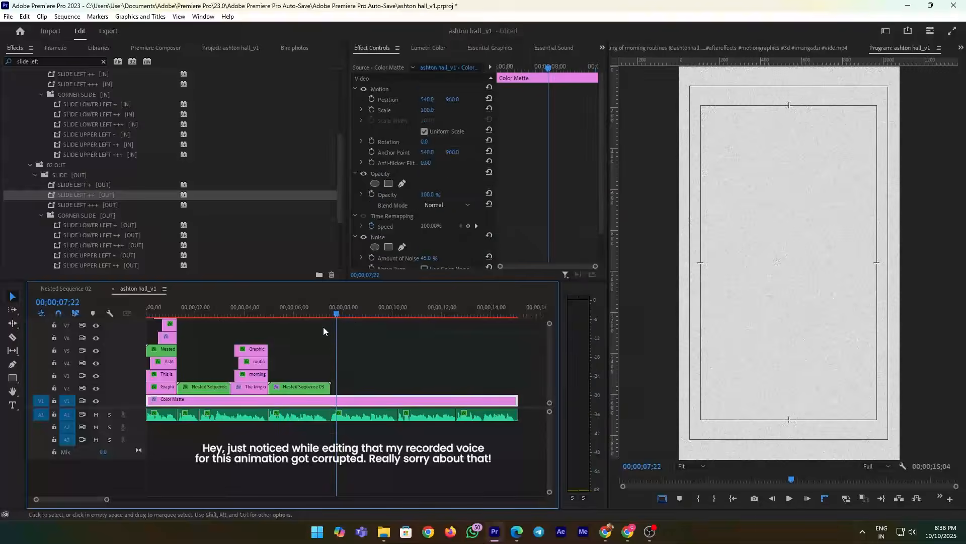
Add a "No" title in the upper half of the empty frame, starting at 00;00;07;15.
{"action": "left_click", "coordinate": [12, 405]}
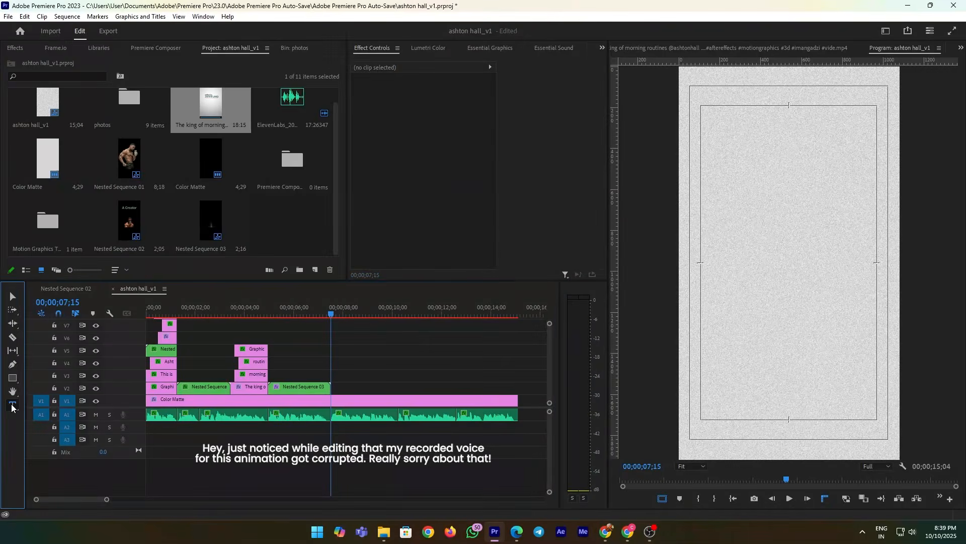
{"action": "left_click", "coordinate": [725, 220]}
{"action": "type", "text": "No"}
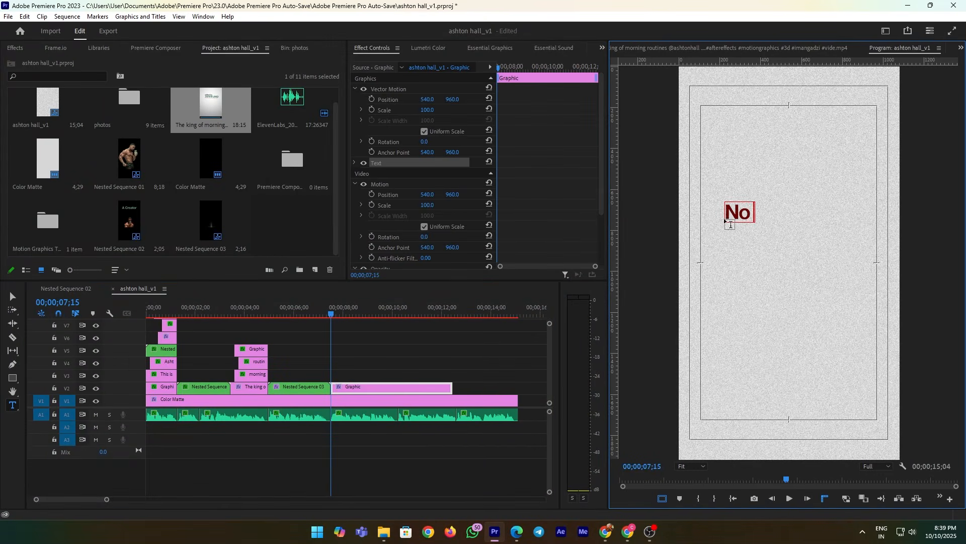
Play the audio around the start of the "No" title, return to the clip's start and open the "The king of morning..." reference clip.
{"action": "left_click", "coordinate": [436, 427]}
{"action": "left_click", "coordinate": [338, 334]}
{"action": "key", "text": "shift+Left"}
{"action": "key", "text": "shift+Left"}
{"action": "key", "text": "space"}
{"action": "key", "text": "space"}
{"action": "key", "text": "Up"}
{"action": "left_click", "coordinate": [342, 384]}
{"action": "double_click", "coordinate": [211, 103]}
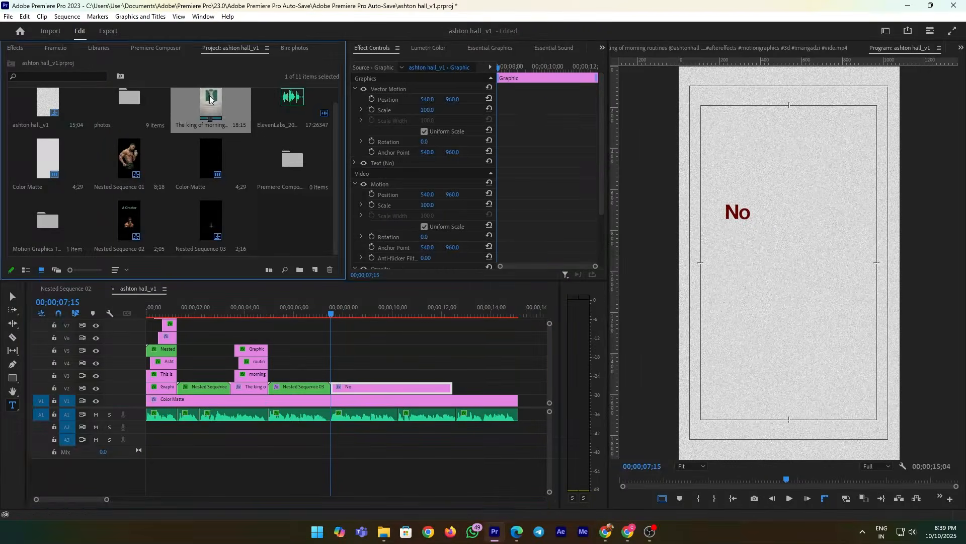
Check the reference video's layout, and enlarge and reposition the "No" title to match it.
{"action": "left_click_drag", "start_coordinate": [754, 483], "coordinate": [807, 484]}
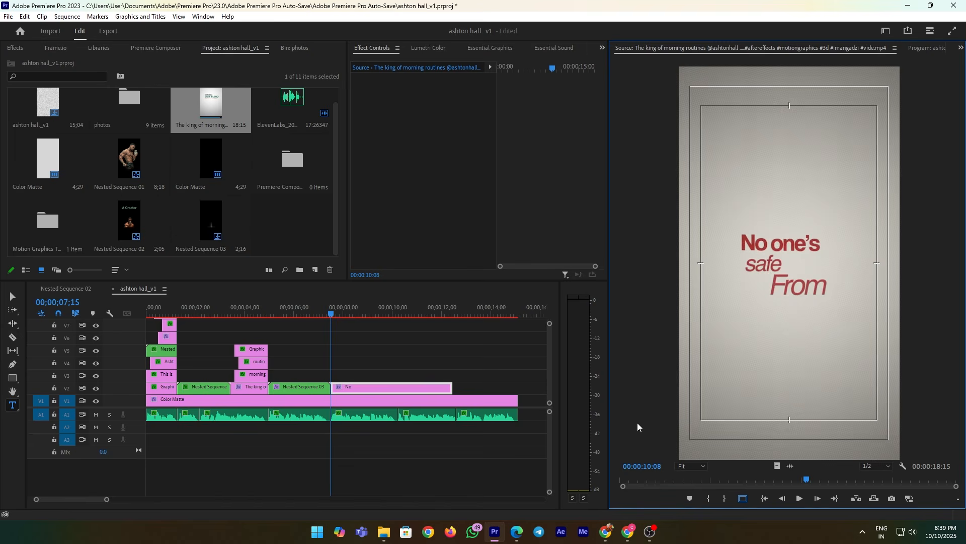
{"action": "left_click", "coordinate": [333, 368]}
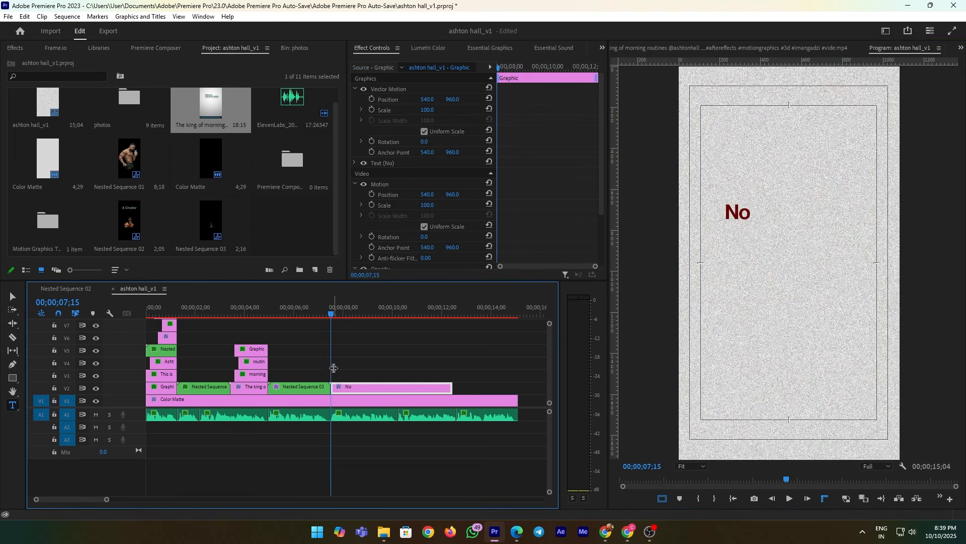
{"action": "left_click", "coordinate": [354, 385]}
{"action": "key", "text": "v"}
{"action": "left_click", "coordinate": [743, 218]}
{"action": "left_click_drag", "start_coordinate": [750, 222], "coordinate": [759, 229]}
Apply the Slide Up + preset to the "No" title.
{"action": "left_click", "coordinate": [20, 48]}
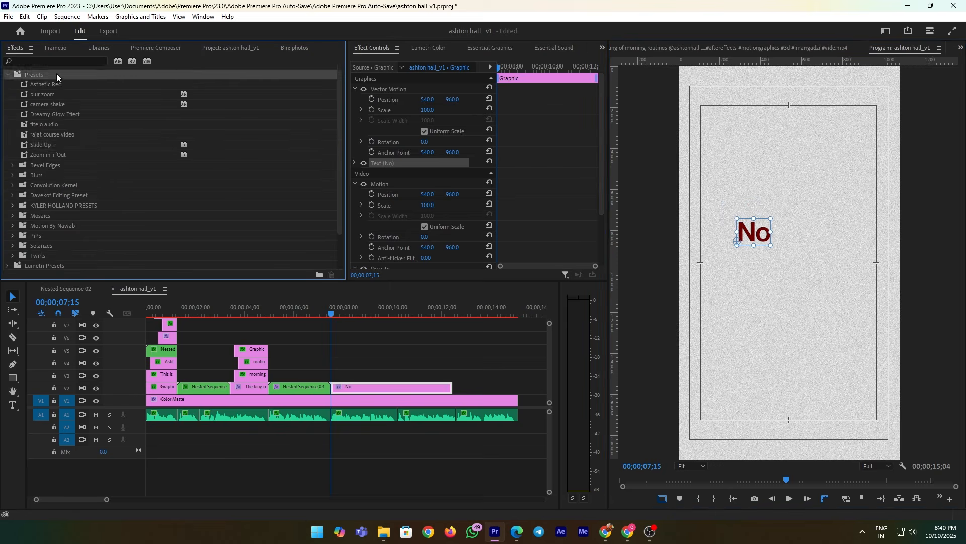
{"action": "left_click_drag", "start_coordinate": [50, 145], "coordinate": [427, 201]}
{"action": "scroll", "coordinate": [428, 201], "scroll_direction": "down", "scroll_amount": 5}
{"action": "left_click", "coordinate": [502, 67]}
{"action": "left_click_drag", "start_coordinate": [595, 266], "coordinate": [523, 266]}
{"action": "left_click", "coordinate": [338, 308]}
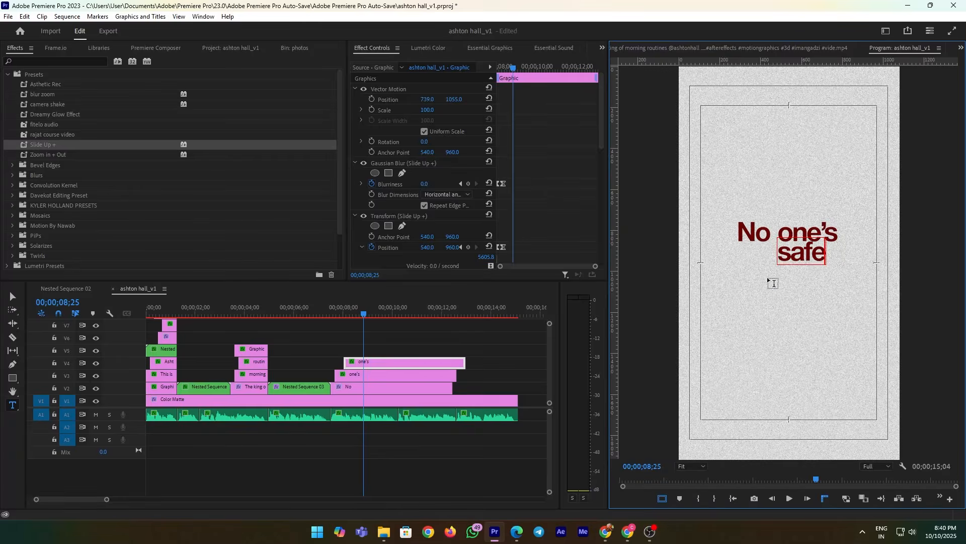
Arrange the words "safe" and "From" beneath "No one's", scaling "From" to about 168%.
{"action": "left_click_drag", "start_coordinate": [427, 99], "coordinate": [418, 99]}
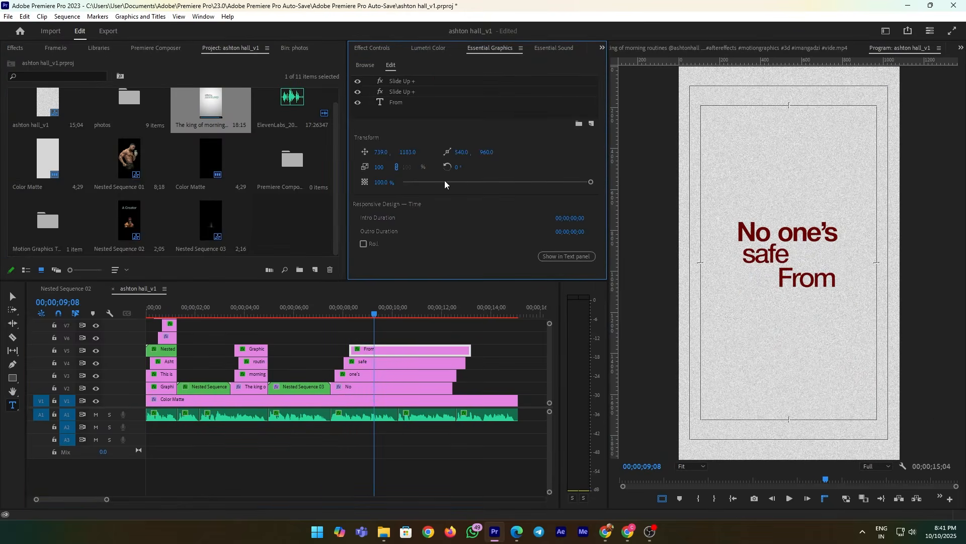
{"action": "key", "text": "v"}
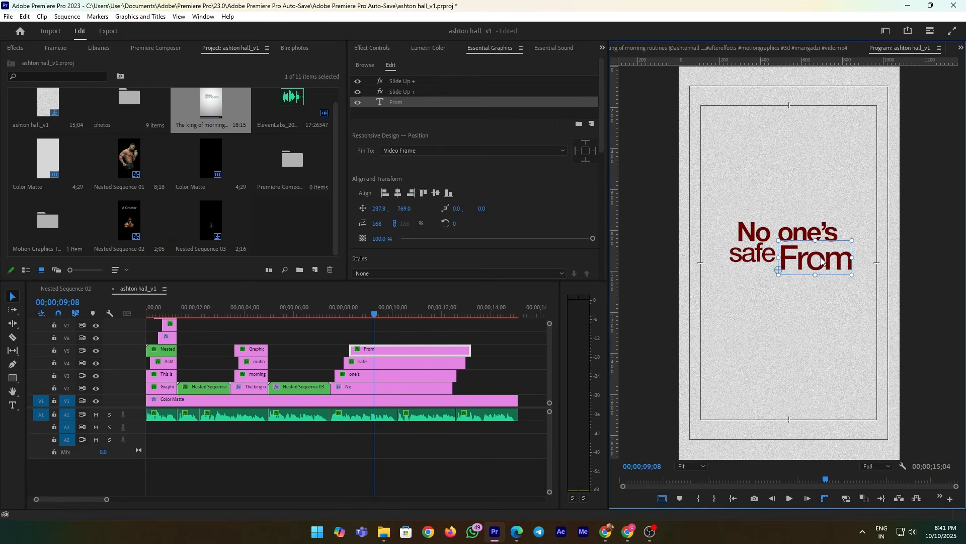
{"action": "left_click", "coordinate": [365, 392]}
{"action": "left_click", "coordinate": [753, 254]}
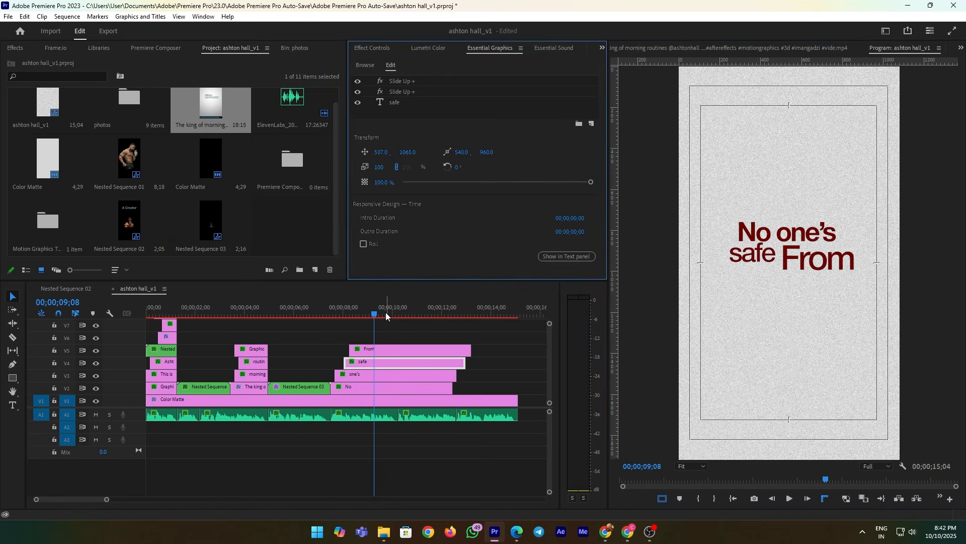
{"action": "left_click", "coordinate": [815, 259]}
{"action": "left_click", "coordinate": [805, 322]}
Start the "From" clip slightly earlier and nest the four word clips into one sequence with the default name.
{"action": "left_click_drag", "start_coordinate": [367, 351], "coordinate": [361, 352]}
{"action": "left_click_drag", "start_coordinate": [379, 337], "coordinate": [405, 388]}
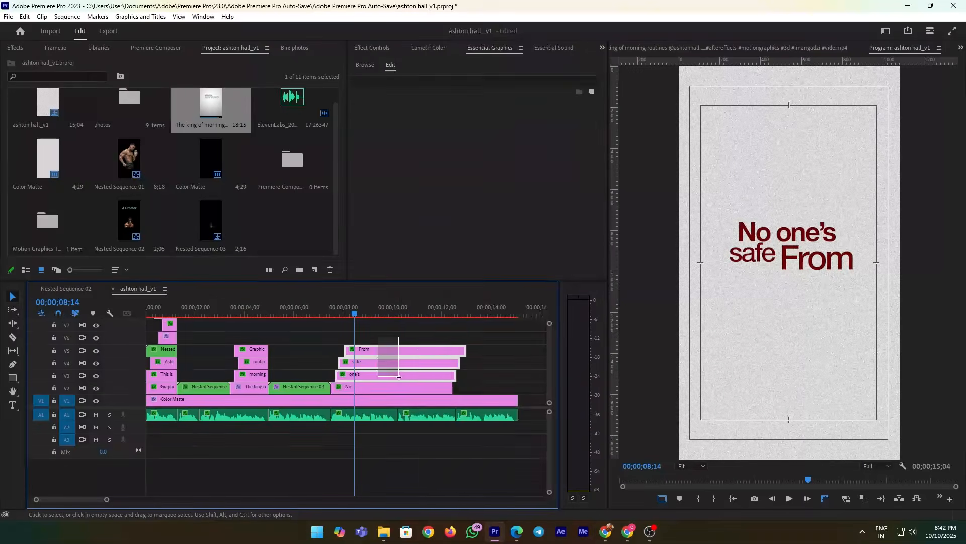
{"action": "right_click", "coordinate": [411, 364]}
{"action": "left_click", "coordinate": [436, 279]}
{"action": "left_click", "coordinate": [459, 274]}
Find the SCALE DOWN ++ [IN] preset and apply it to the nested title clip.
{"action": "left_click", "coordinate": [380, 49]}
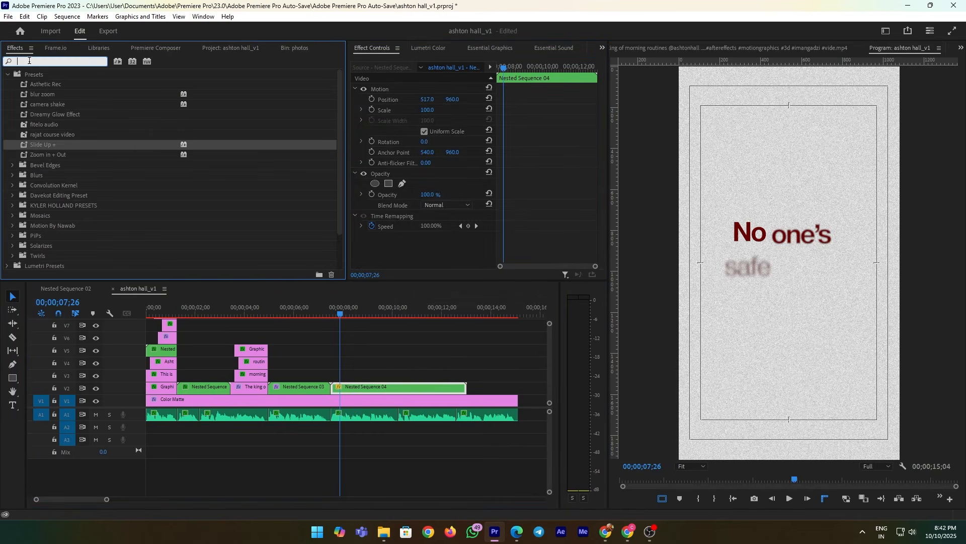
{"action": "type", "text": "scale do"}
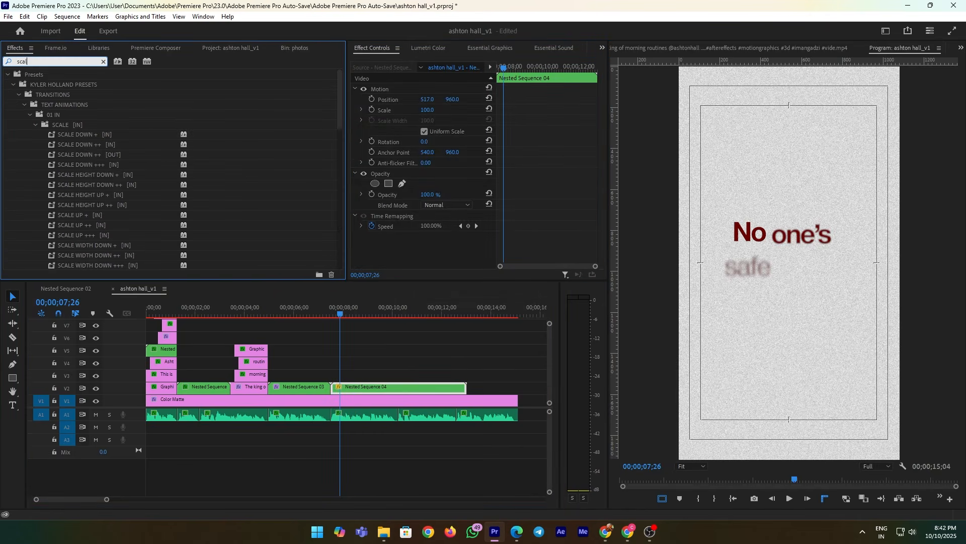
{"action": "left_click_drag", "start_coordinate": [93, 145], "coordinate": [383, 387]}
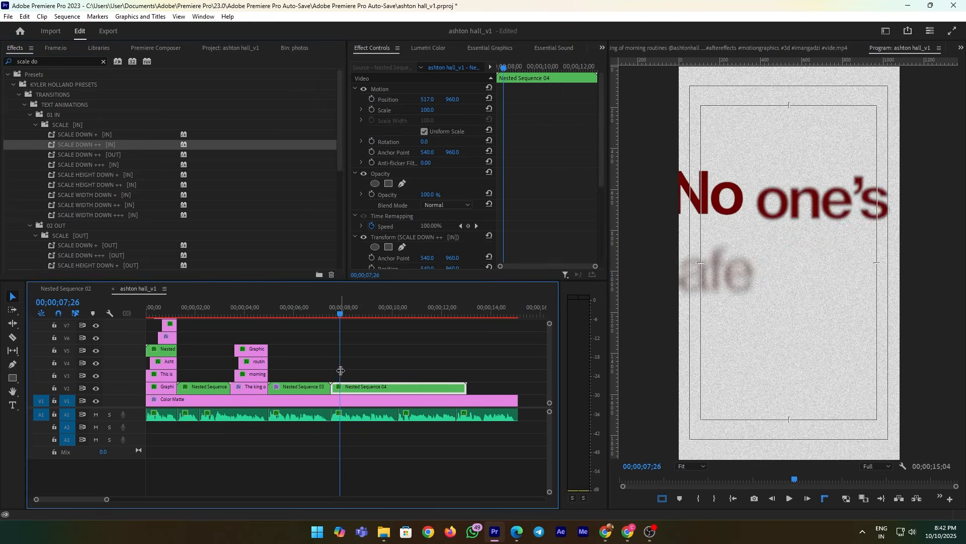
Move the scale-in's end keyframe on the nested clip to 00;00;08;05 and play back the animation.
{"action": "scroll", "coordinate": [528, 213], "scroll_direction": "down", "scroll_amount": 2}
{"action": "left_click_drag", "start_coordinate": [344, 313], "coordinate": [331, 364]}
{"action": "scroll", "coordinate": [545, 209], "scroll_direction": "down", "scroll_amount": 3}
{"action": "key", "text": "shift+Right"}
{"action": "key", "text": "shift+Right"}
{"action": "key", "text": "shift+Right"}
{"action": "key", "text": "shift+Right"}
{"action": "left_click_drag", "start_coordinate": [587, 184], "coordinate": [511, 184]}
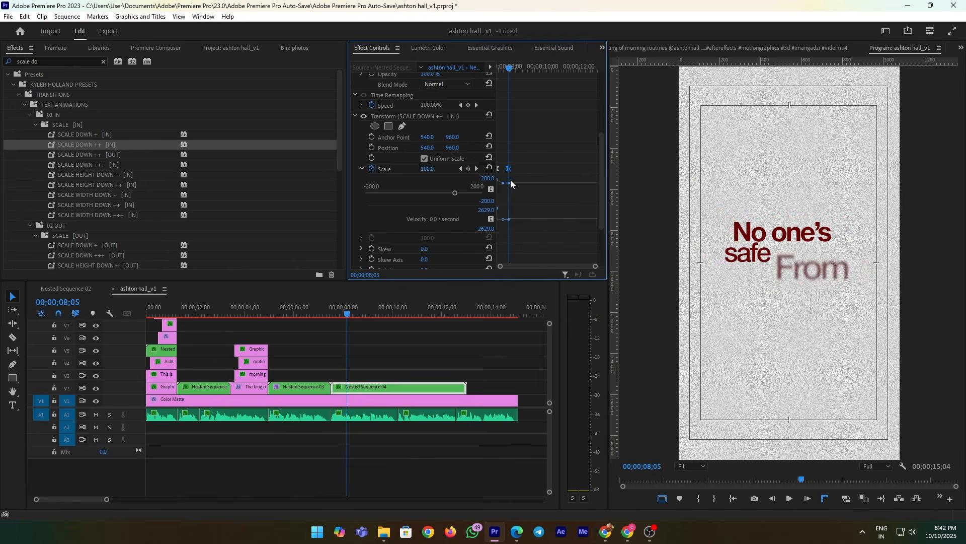
{"action": "left_click_drag", "start_coordinate": [334, 316], "coordinate": [347, 316]}
{"action": "key", "text": "Up"}
{"action": "key", "text": "space"}
{"action": "key", "text": "space"}
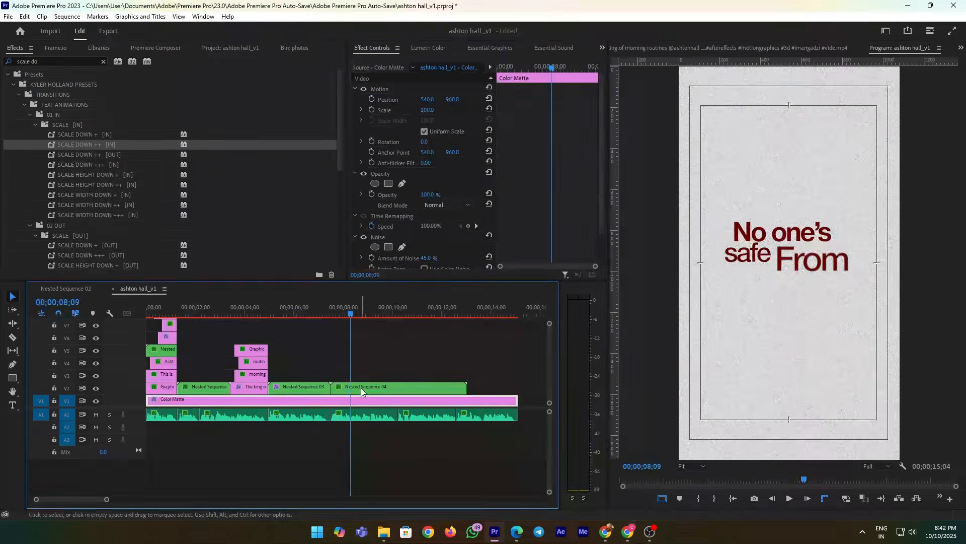
Move the nested clip's scale-in end keyframe five frames later, to 00;00;08;10, and play the result.
{"action": "left_click", "coordinate": [361, 387]}
{"action": "left_click", "coordinate": [461, 199]}
{"action": "key", "text": "shift+Right"}
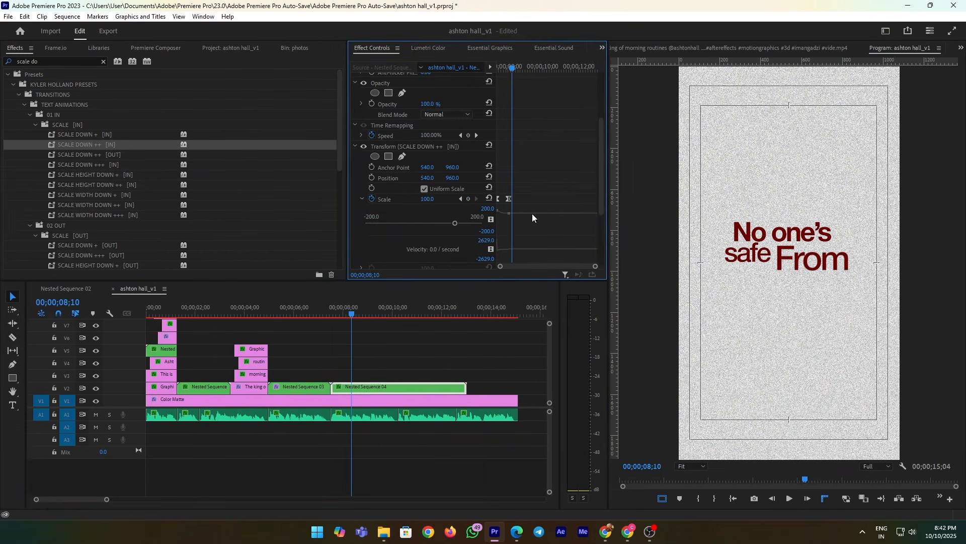
{"action": "left_click", "coordinate": [343, 313]}
{"action": "key", "text": "Up"}
{"action": "key", "text": "space"}
{"action": "key", "text": "space"}
Apply the SCALE DOWN +++ [OUT] preset to the nested clip and place its first scale keyframe at 00;00;08;15.
{"action": "left_click_drag", "start_coordinate": [38, 61], "coordinate": [35, 64]}
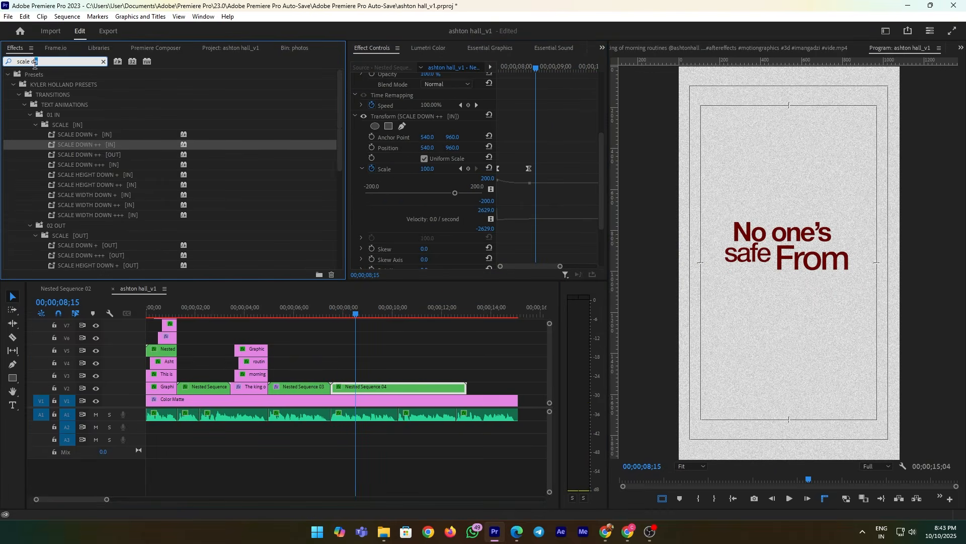
{"action": "key", "text": "BackSpace"}
{"action": "scroll", "coordinate": [114, 188], "scroll_direction": "down", "scroll_amount": 4}
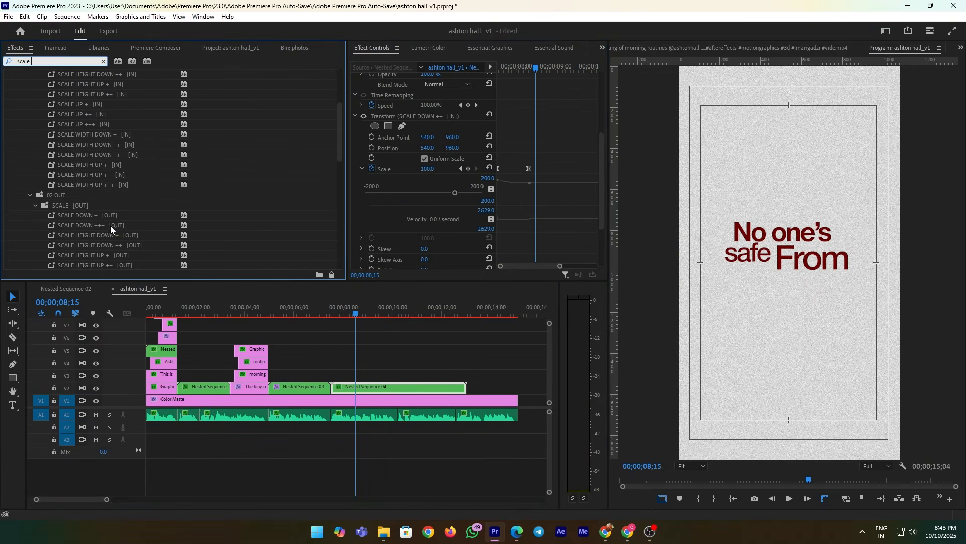
{"action": "scroll", "coordinate": [111, 236], "scroll_direction": "down", "scroll_amount": 1}
{"action": "left_click_drag", "start_coordinate": [94, 204], "coordinate": [243, 267]}
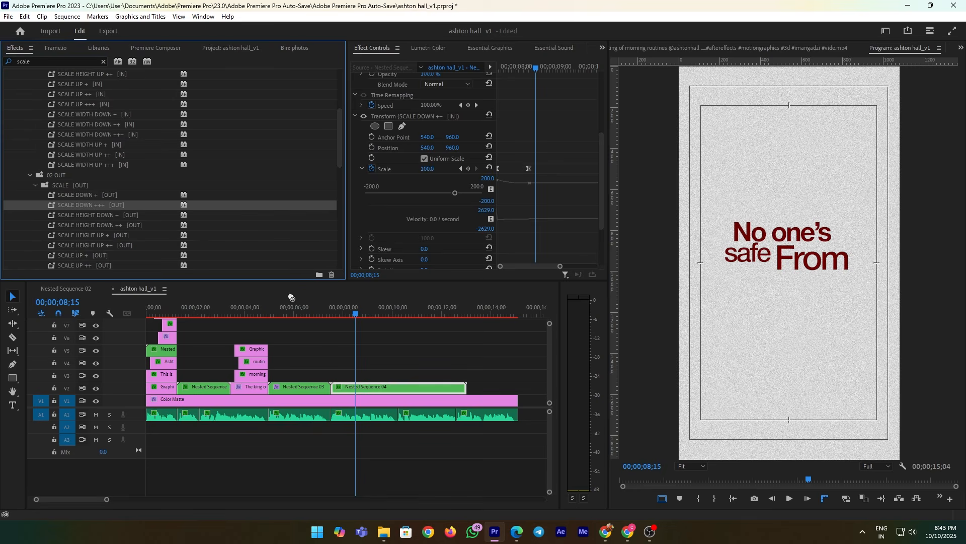
{"action": "left_click_drag", "start_coordinate": [533, 249], "coordinate": [545, 219]}
{"action": "left_click_drag", "start_coordinate": [560, 266], "coordinate": [585, 267]}
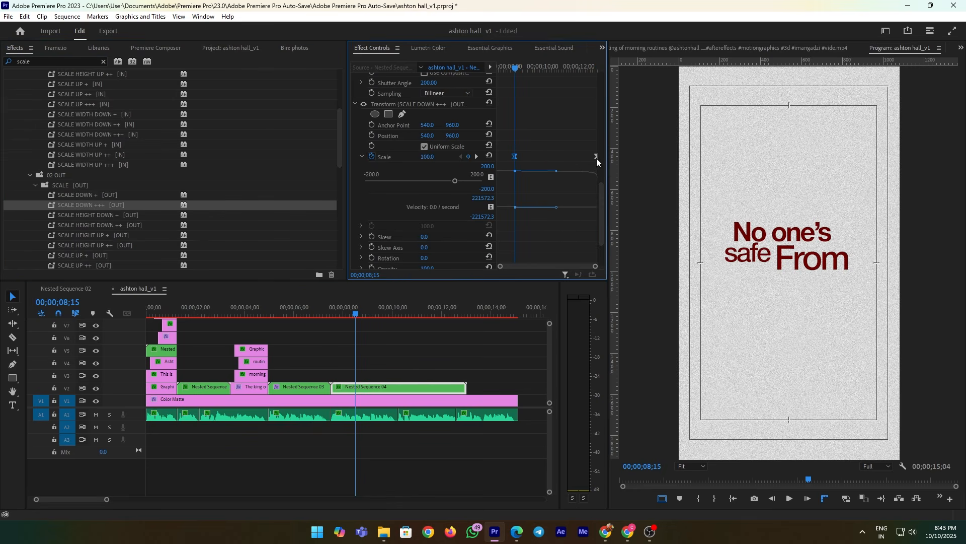
Pull the scale-out's end keyframe earlier and play the title animation from the nested clip's start.
{"action": "left_click", "coordinate": [358, 349]}
{"action": "key", "text": "space"}
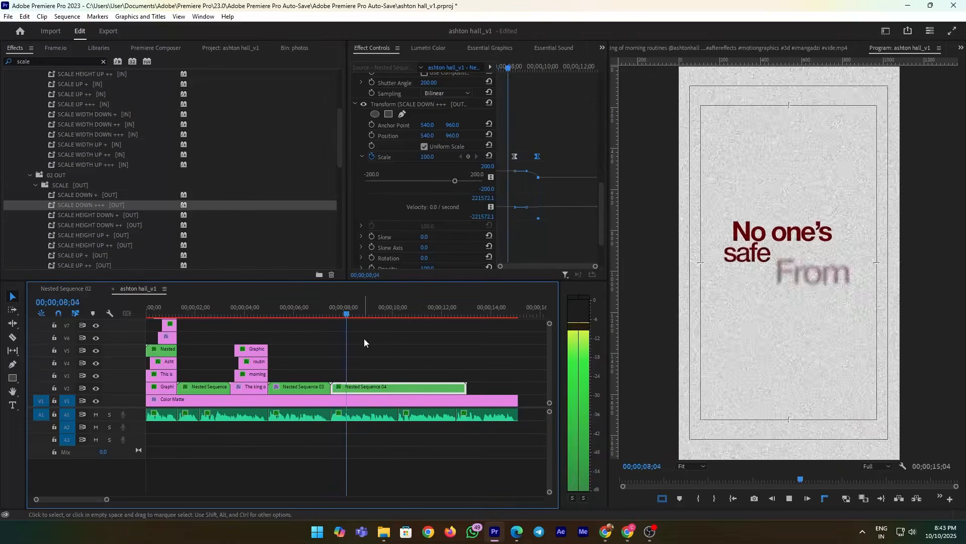
{"action": "key", "text": "space"}
{"action": "left_click_drag", "start_coordinate": [340, 313], "coordinate": [331, 312]}
{"action": "left_click", "coordinate": [352, 363]}
{"action": "key", "text": "space"}
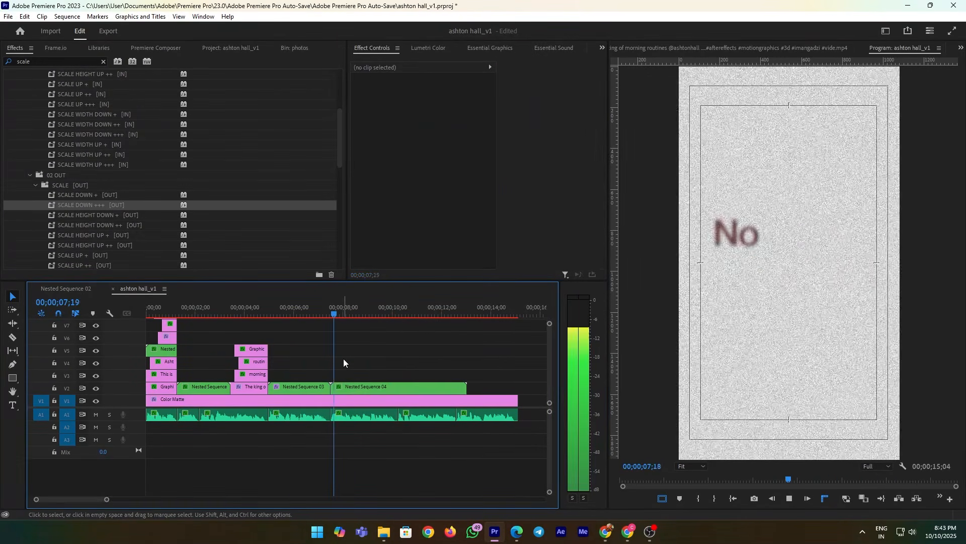
{"action": "key", "text": "space"}
Shorten the nested clip's scale-out by moving its end keyframe closer to the starting one, and play it back.
{"action": "left_click", "coordinate": [387, 402]}
{"action": "left_click", "coordinate": [393, 387]}
{"action": "scroll", "coordinate": [563, 207], "scroll_direction": "down", "scroll_amount": 3}
{"action": "left_click", "coordinate": [460, 149]}
{"action": "key", "text": "shift+Right"}
{"action": "scroll", "coordinate": [554, 168], "scroll_direction": "down", "scroll_amount": 4}
{"action": "left_click", "coordinate": [515, 216]}
{"action": "key", "text": "shift+Right"}
{"action": "key", "text": "shift+Right"}
{"action": "key", "text": "shift+Right"}
{"action": "left_click_drag", "start_coordinate": [536, 215], "coordinate": [523, 216]}
{"action": "left_click", "coordinate": [334, 313]}
{"action": "key", "text": "space"}
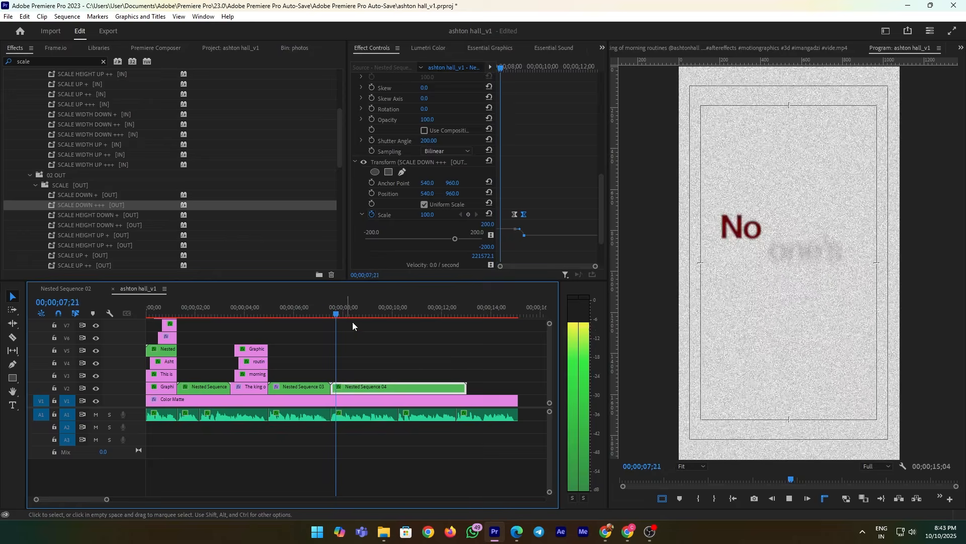
Open the nested title sequence and stagger the "one's", "safe" and "From" clips three frames apart.
{"action": "double_click", "coordinate": [388, 386]}
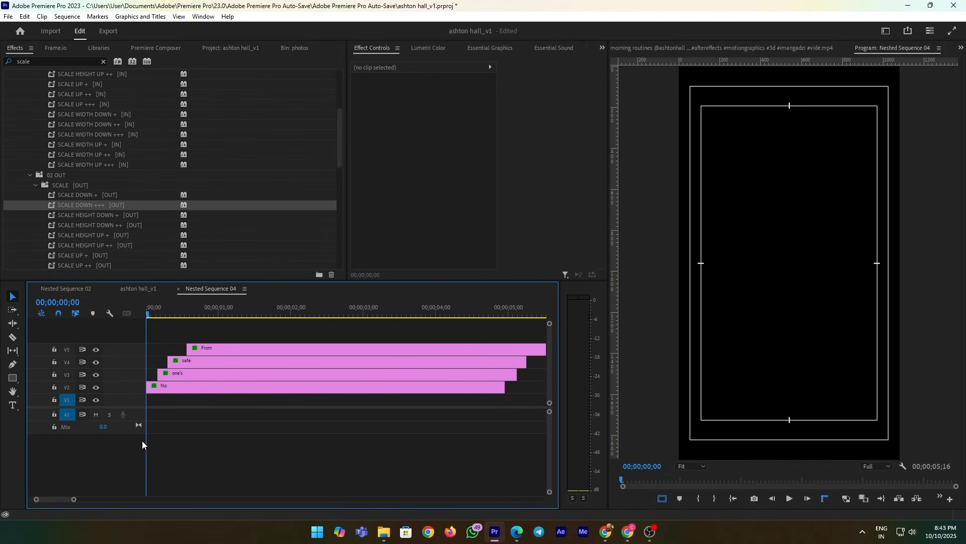
{"action": "key", "text": "Left"}
{"action": "key", "text": "Left"}
{"action": "key", "text": "Left"}
{"action": "key", "text": "Left"}
{"action": "key", "text": "shift+Right"}
{"action": "left_click_drag", "start_coordinate": [171, 376], "coordinate": [167, 376]}
{"action": "left_click_drag", "start_coordinate": [188, 362], "coordinate": [181, 365]}
{"action": "key", "text": "Right"}
{"action": "key", "text": "Right"}
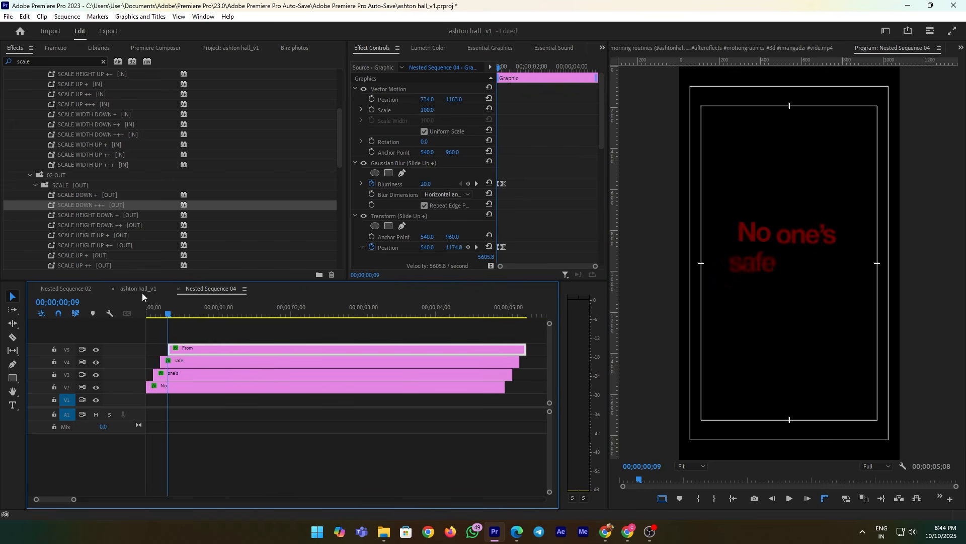
Back in the main sequence, trim the nested clip's end and move its scale-in end keyframe earlier.
{"action": "left_click", "coordinate": [139, 289]}
{"action": "left_click_drag", "start_coordinate": [465, 390], "coordinate": [460, 391]}
{"action": "left_click_drag", "start_coordinate": [331, 307], "coordinate": [341, 348]}
{"action": "left_click", "coordinate": [352, 387]}
{"action": "scroll", "coordinate": [522, 230], "scroll_direction": "down", "scroll_amount": 4}
{"action": "left_click_drag", "start_coordinate": [500, 267], "coordinate": [501, 268]}
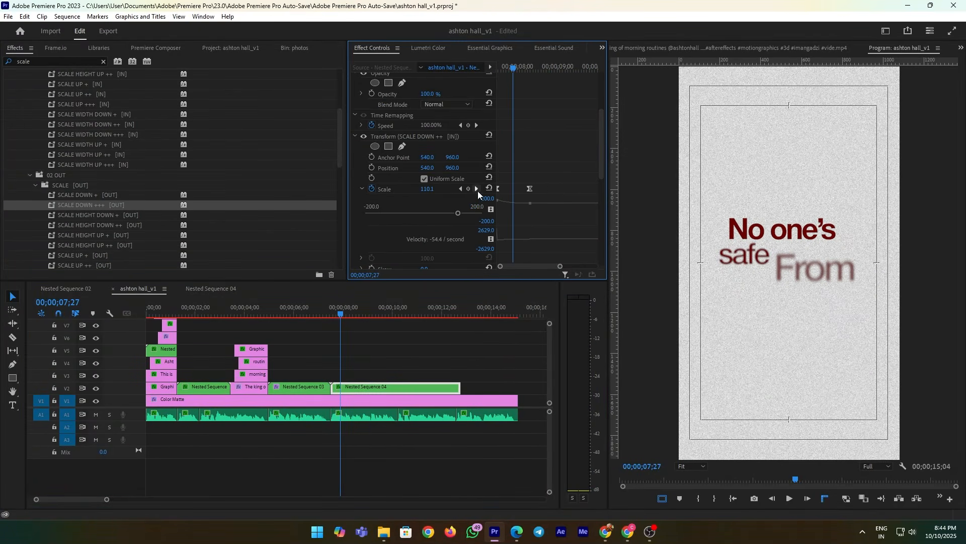
{"action": "key", "text": "shift+Right"}
{"action": "left_click_drag", "start_coordinate": [528, 190], "coordinate": [514, 194]}
{"action": "key", "text": "shift+Left"}
{"action": "key", "text": "shift+Right"}
Move the nested clip's scale-out keyframes earlier and closer together, and play the animation from the clip's start.
{"action": "scroll", "coordinate": [532, 215], "scroll_direction": "down", "scroll_amount": 4}
{"action": "scroll", "coordinate": [533, 218], "scroll_direction": "down", "scroll_amount": 2}
{"action": "key", "text": "shift+Right"}
{"action": "key", "text": "shift+Right"}
{"action": "left_click_drag", "start_coordinate": [557, 225], "coordinate": [534, 226]}
{"action": "left_click", "coordinate": [333, 312]}
{"action": "key", "text": "space"}
{"action": "key", "text": "space"}
{"action": "key", "text": "Up"}
{"action": "key", "text": "space"}
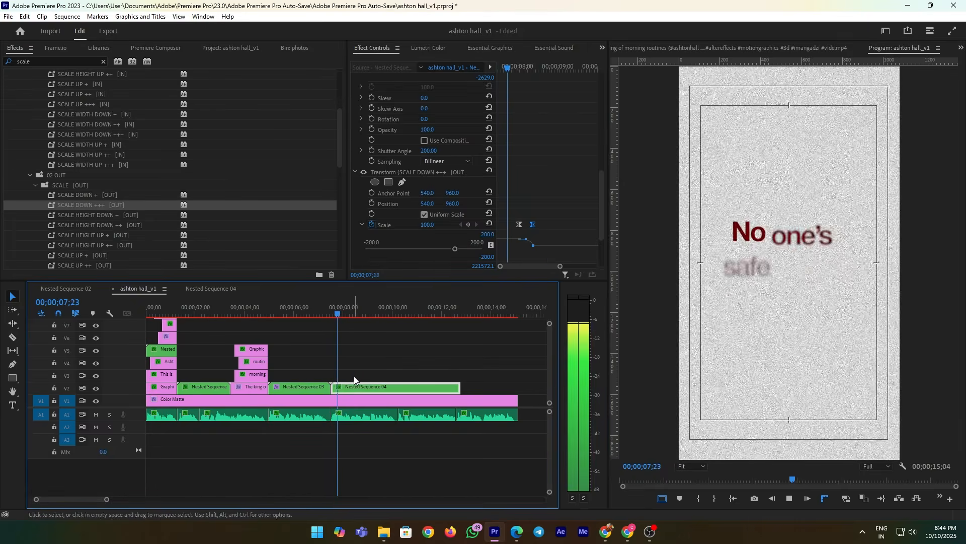
{"action": "key", "text": "space"}
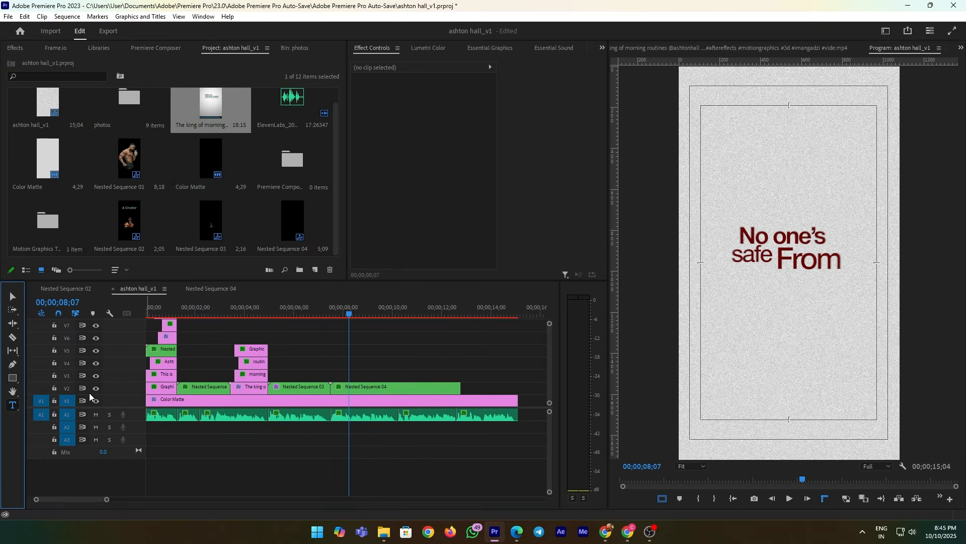
Hide track V2, add a "His" text title at 00;00;08;07 and give it a bolder font style.
{"action": "left_click", "coordinate": [96, 388]}
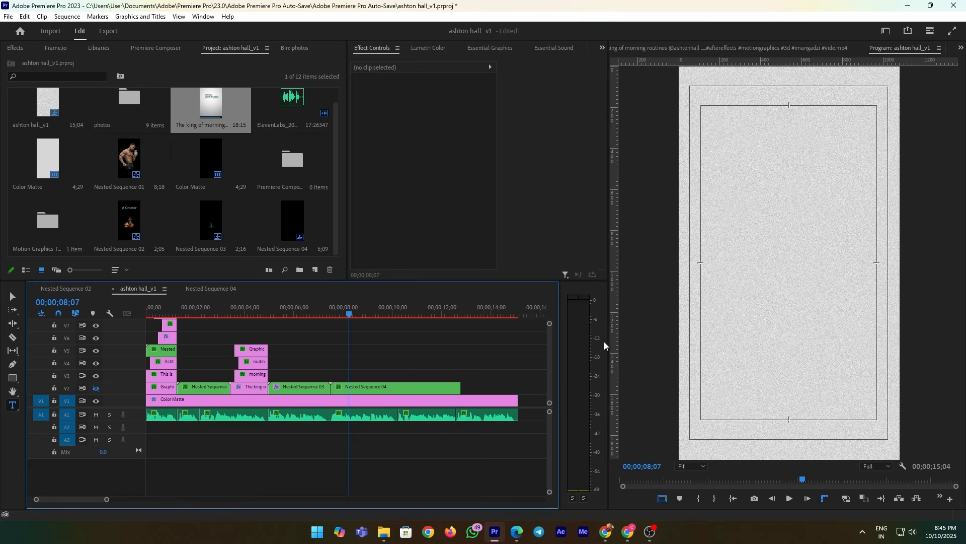
{"action": "left_click", "coordinate": [742, 235]}
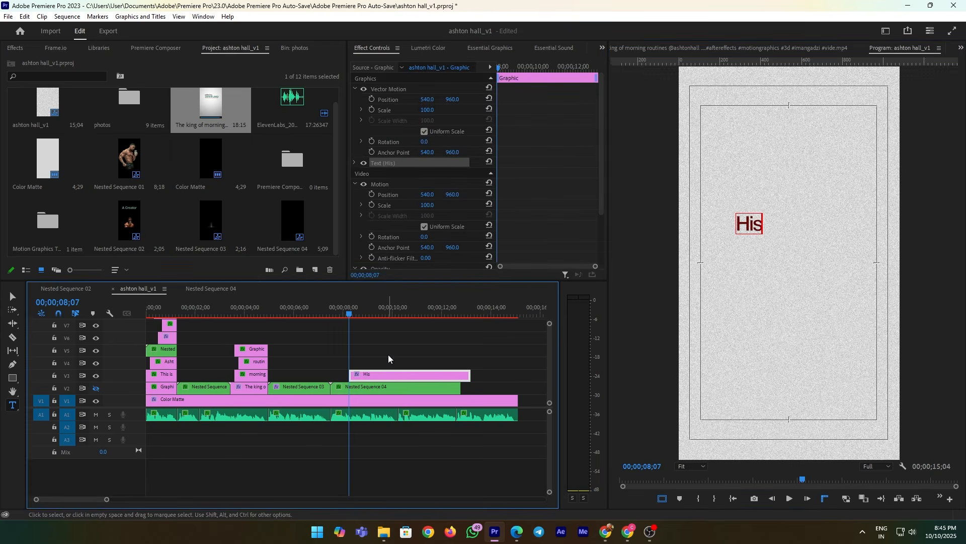
{"action": "left_click", "coordinate": [490, 47]}
{"action": "left_click", "coordinate": [403, 211]}
{"action": "left_click", "coordinate": [401, 298]}
Scale the "His" text to about 147% and move it just above the frame's middle, left of centre.
{"action": "left_click", "coordinate": [406, 375]}
{"action": "key", "text": "v"}
{"action": "left_click", "coordinate": [755, 230]}
{"action": "left_click_drag", "start_coordinate": [763, 233], "coordinate": [778, 245]}
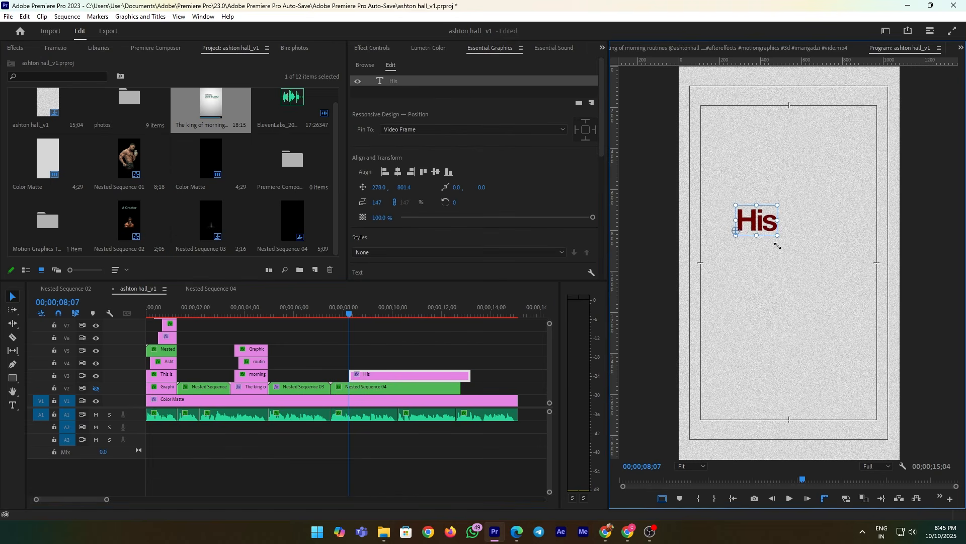
{"action": "left_click", "coordinate": [366, 375]}
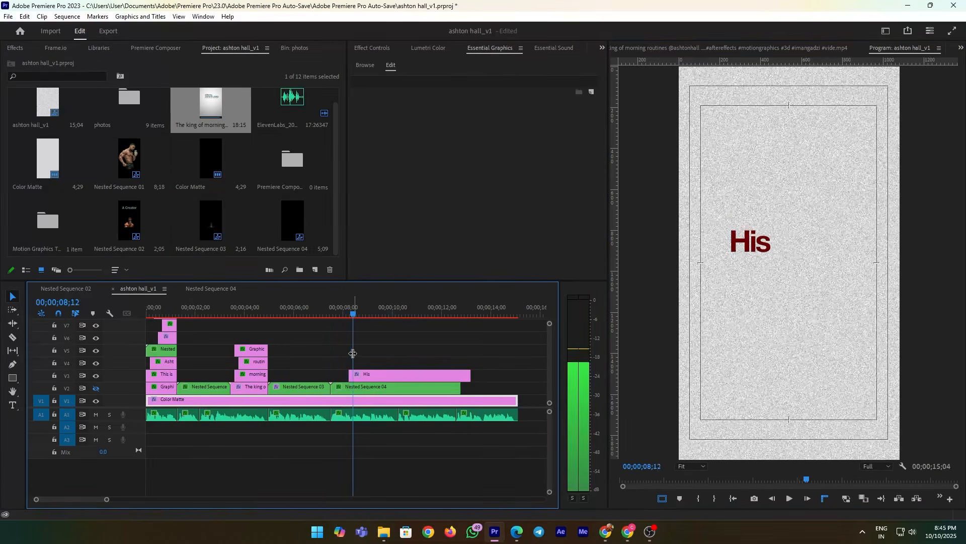
Clear the effects search and apply the Slide Up + preset to the "His" title.
{"action": "left_click", "coordinate": [15, 48]}
{"action": "left_click", "coordinate": [101, 61]}
{"action": "left_click", "coordinate": [8, 74]}
{"action": "left_click_drag", "start_coordinate": [49, 145], "coordinate": [358, 373]}
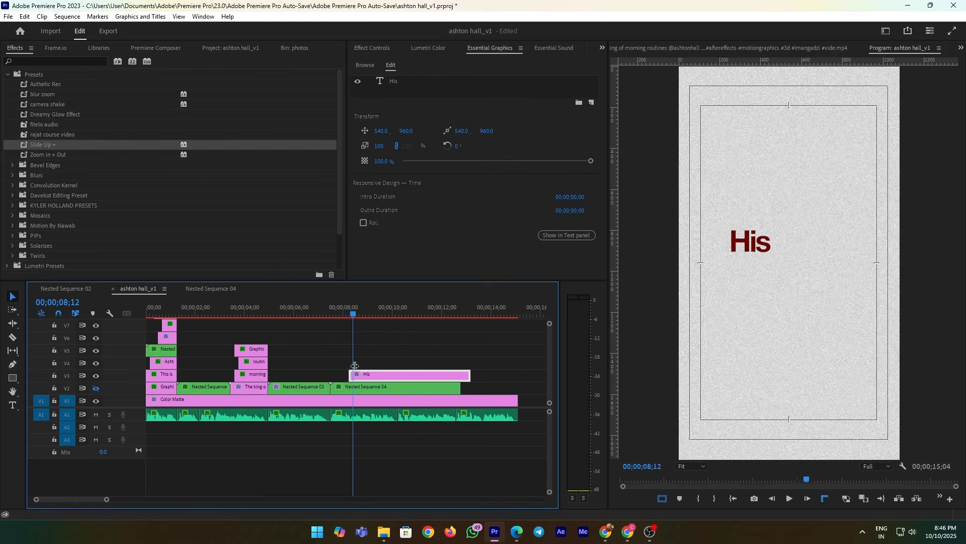
{"action": "key", "text": "space"}
Duplicate the "His" title onto track V4, lower it to a Y position of 1057 and change its text to "unstoppable".
{"action": "left_click_drag", "start_coordinate": [366, 373], "coordinate": [366, 364], "text": "alt"}
{"action": "key", "text": "space"}
{"action": "left_click_drag", "start_coordinate": [408, 131], "coordinate": [599, 492]}
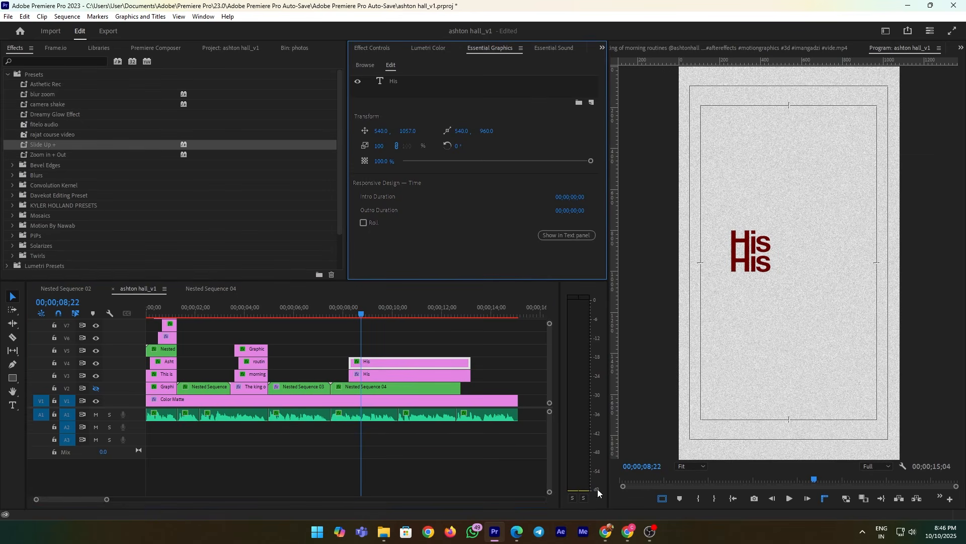
{"action": "double_click", "coordinate": [751, 270]}
{"action": "type", "text": "unstoppable"}
Scale the "unstoppable" text to about 135% and position it beneath "His" within the frame.
{"action": "left_click", "coordinate": [533, 348]}
{"action": "key", "text": "b"}
{"action": "left_click", "coordinate": [884, 265]}
{"action": "mouse_move", "coordinate": [885, 264]}
{"action": "left_mouse_down"}
{"action": "mouse_move", "coordinate": [799, 267]}
{"action": "mouse_move", "coordinate": [874, 259]}
{"action": "left_mouse_up"}
{"action": "mouse_move", "coordinate": [856, 263]}
{"action": "left_mouse_down"}
{"action": "mouse_move", "coordinate": [823, 267]}
{"action": "mouse_move", "coordinate": [854, 268]}
{"action": "left_mouse_up"}
Give the "His" text a lighter font style.
{"action": "left_click", "coordinate": [760, 241]}
{"action": "scroll", "coordinate": [525, 192], "scroll_direction": "down", "scroll_amount": 3}
{"action": "left_click", "coordinate": [421, 220]}
{"action": "left_click", "coordinate": [397, 286]}
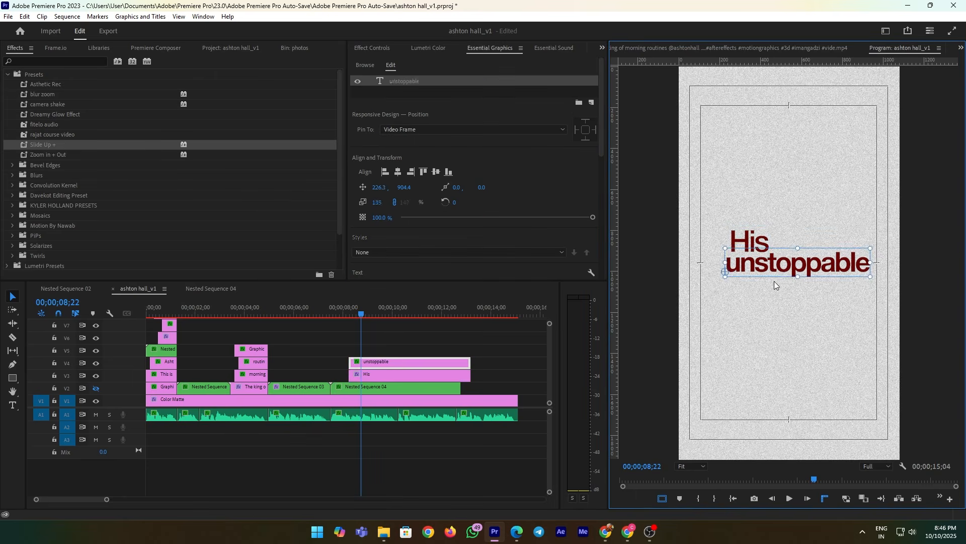
Shrink the "His" text slightly and tighten the spacing between it and "unstoppable".
{"action": "left_click_drag", "start_coordinate": [749, 246], "coordinate": [757, 244]}
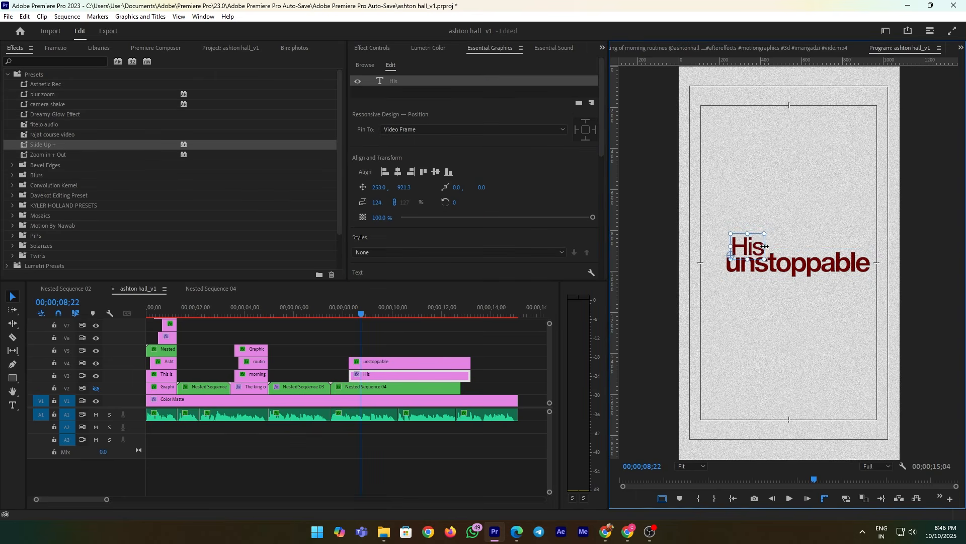
{"action": "left_click", "coordinate": [759, 280]}
{"action": "left_click", "coordinate": [787, 264]}
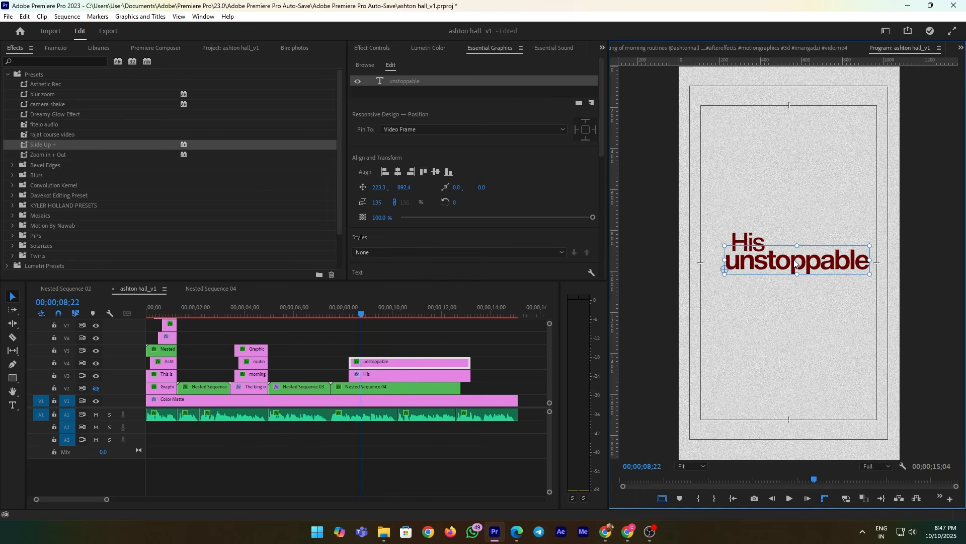
Review the "His unstoppable Energy" title layout in the reference video at 00:00:10:28.
{"action": "left_click", "coordinate": [802, 294]}
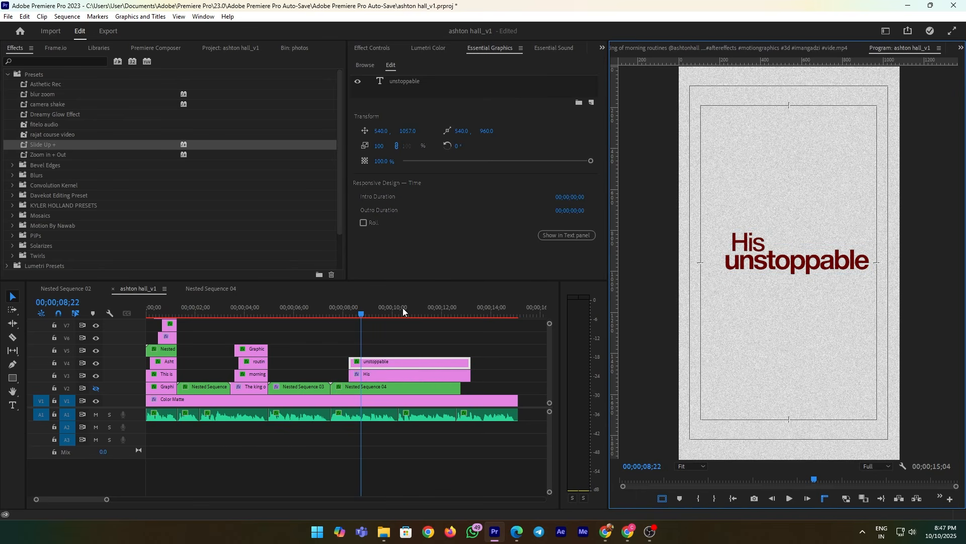
{"action": "left_click", "coordinate": [628, 532]}
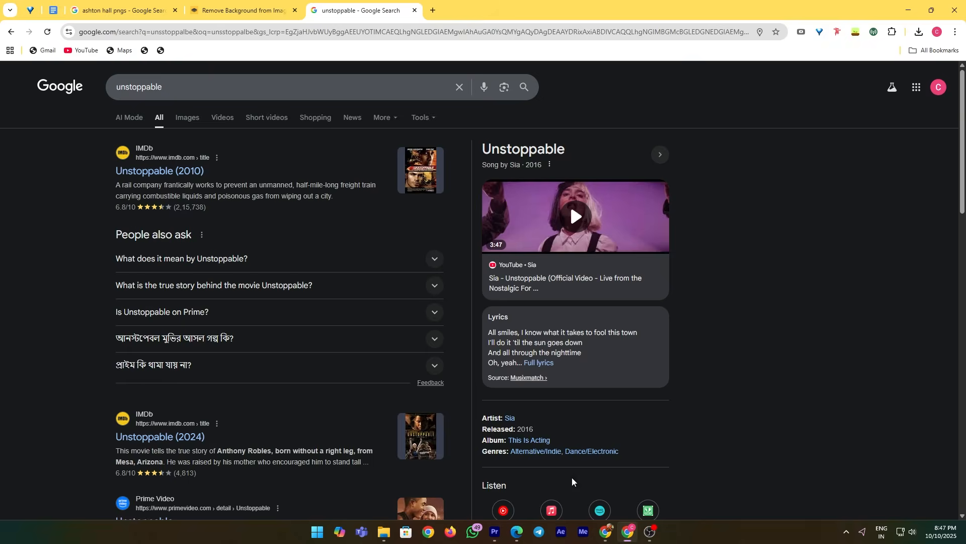
{"action": "left_click", "coordinate": [495, 532]}
{"action": "left_click", "coordinate": [359, 317]}
{"action": "left_click_drag", "start_coordinate": [803, 478], "coordinate": [819, 481]}
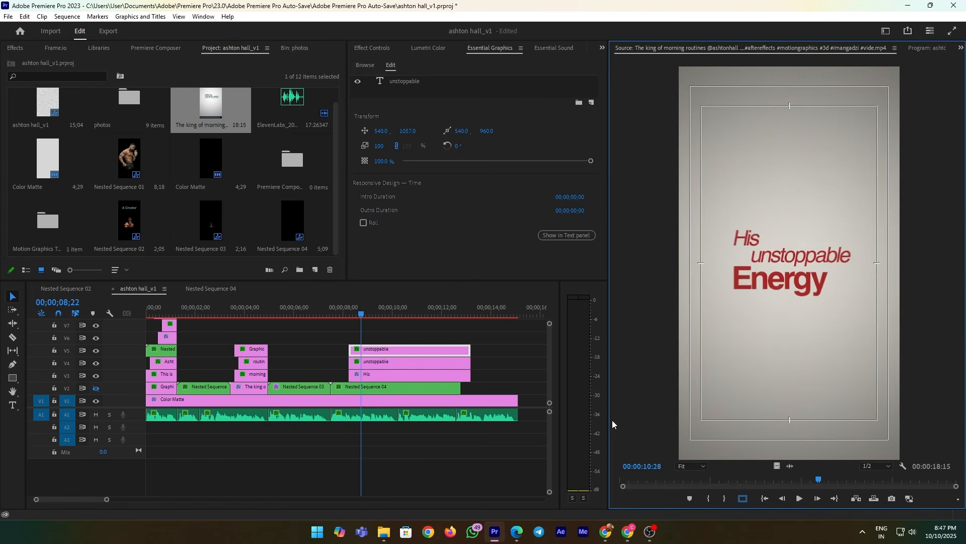
{"action": "left_click", "coordinate": [351, 315]}
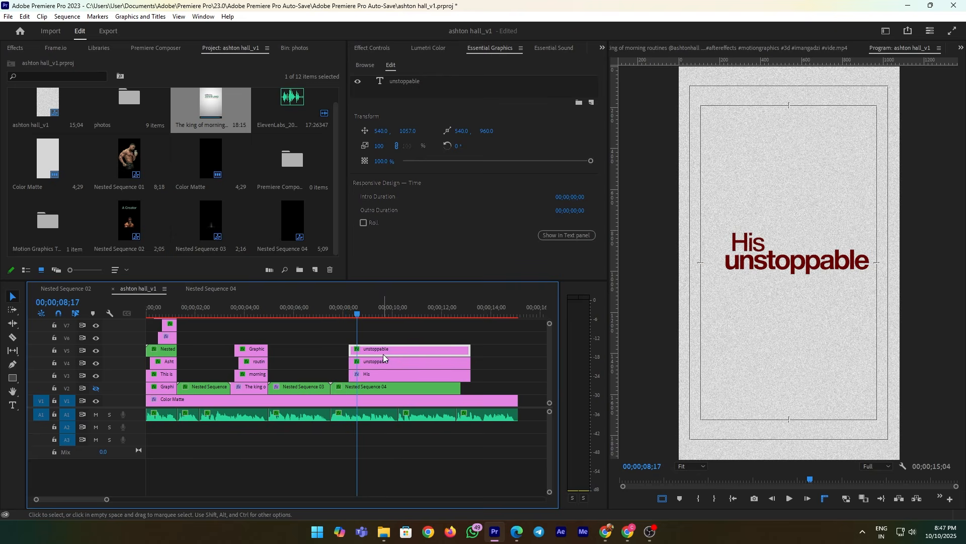
Set the "unstoppable" text's font style to Medium.
{"action": "left_click_drag", "start_coordinate": [382, 353], "coordinate": [384, 363]}
{"action": "left_click", "coordinate": [408, 81]}
{"action": "scroll", "coordinate": [480, 174], "scroll_direction": "down", "scroll_amount": 3}
{"action": "left_click", "coordinate": [403, 211]}
{"action": "left_click", "coordinate": [398, 276]}
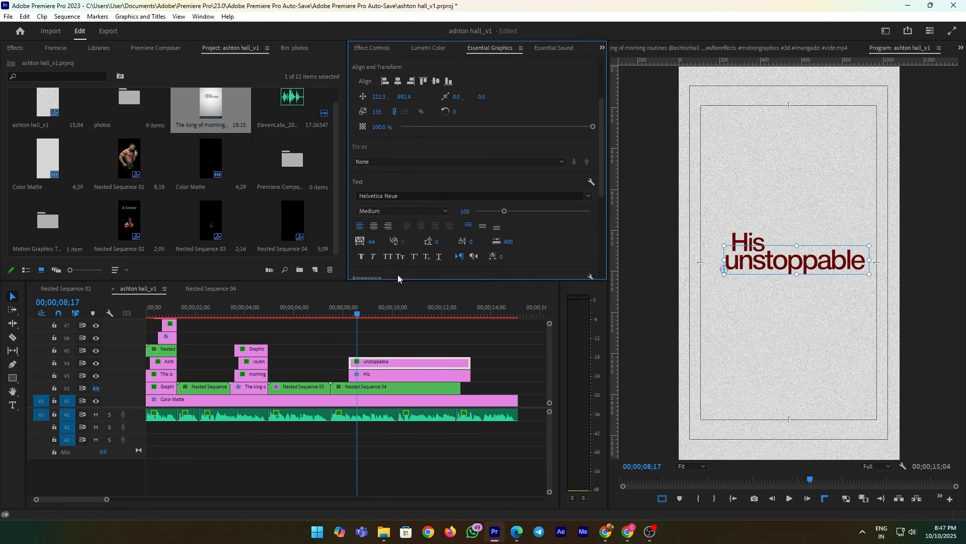
Compare with the reference video and give the "His" text an italic font style.
{"action": "left_click", "coordinate": [358, 351]}
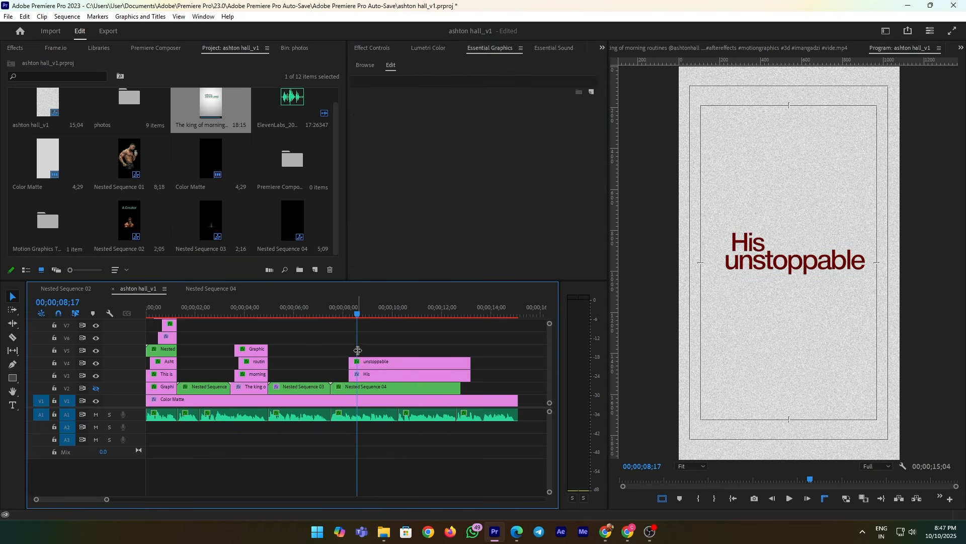
{"action": "double_click", "coordinate": [213, 103]}
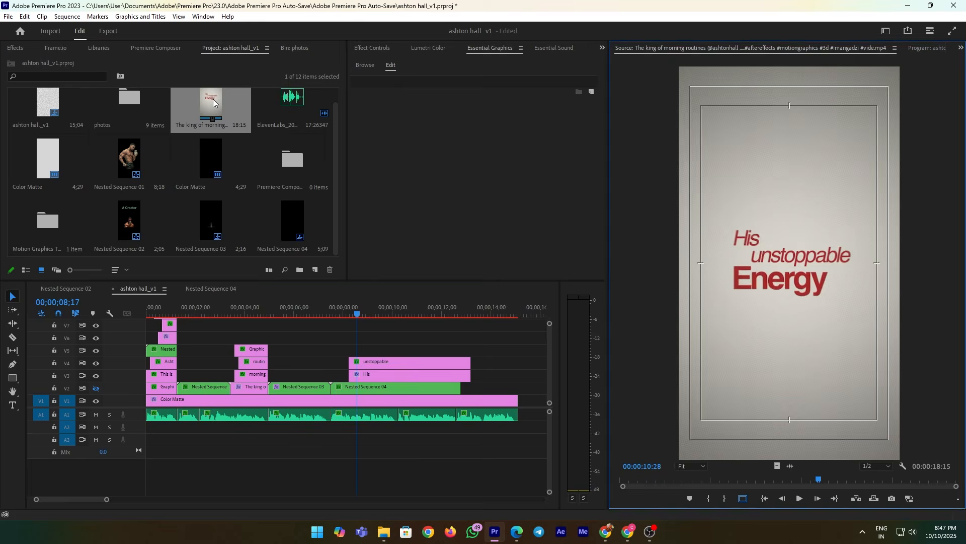
{"action": "left_click", "coordinate": [358, 347]}
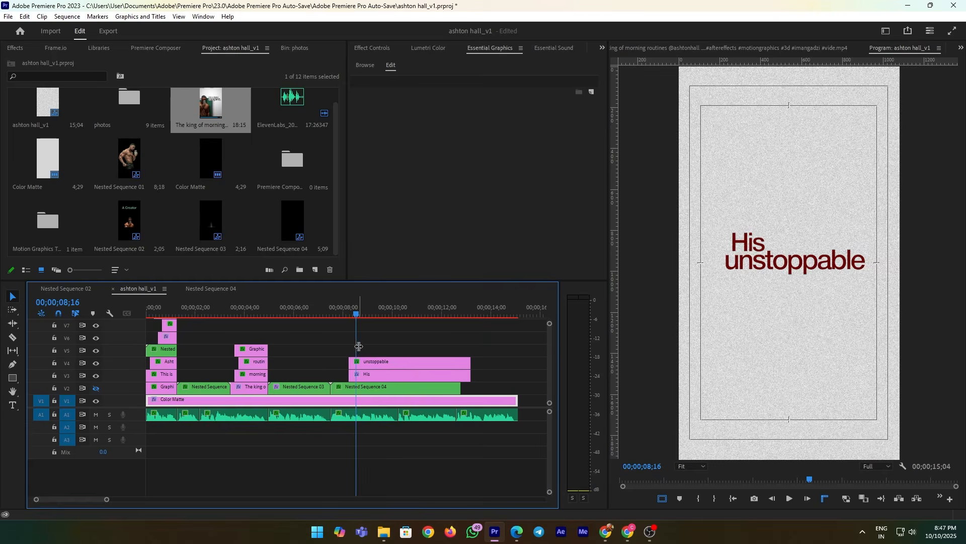
{"action": "left_click", "coordinate": [372, 378]}
{"action": "left_click", "coordinate": [390, 83]}
{"action": "scroll", "coordinate": [462, 176], "scroll_direction": "down", "scroll_amount": 3}
{"action": "left_click", "coordinate": [391, 180]}
{"action": "left_click", "coordinate": [392, 257]}
Set the "unstoppable" text's font style to Medium Italic.
{"action": "left_click", "coordinate": [402, 360]}
{"action": "left_click", "coordinate": [408, 211]}
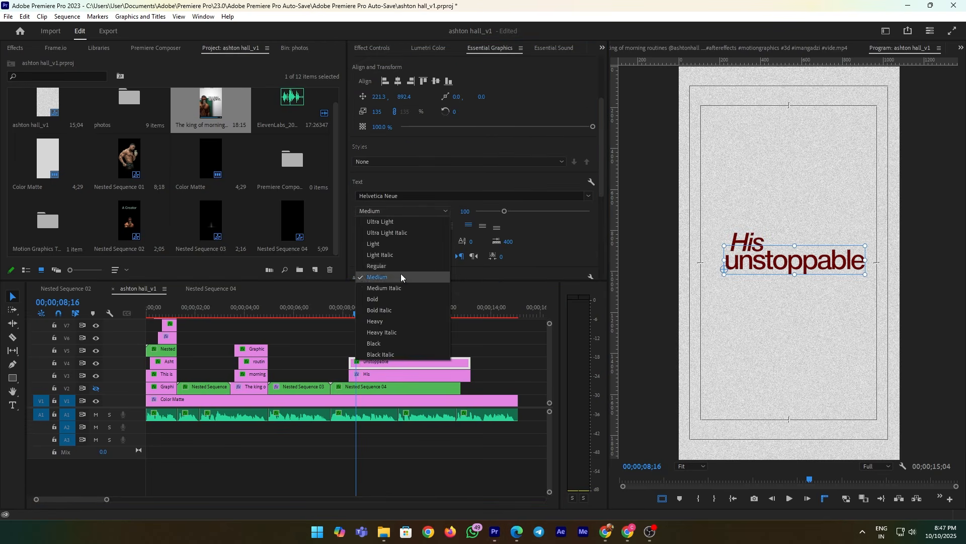
{"action": "left_click", "coordinate": [401, 287]}
{"action": "left_click", "coordinate": [496, 335]}
Duplicate the "unstoppable" title onto track V5 and lower the copy to a Y position of 1114.
{"action": "left_click", "coordinate": [411, 362]}
{"action": "left_click", "coordinate": [414, 274]}
{"action": "left_click_drag", "start_coordinate": [357, 314], "coordinate": [369, 351]}
{"action": "left_click_drag", "start_coordinate": [407, 131], "coordinate": [437, 131]}
{"action": "double_click", "coordinate": [231, 108]}
{"action": "left_click", "coordinate": [360, 313]}
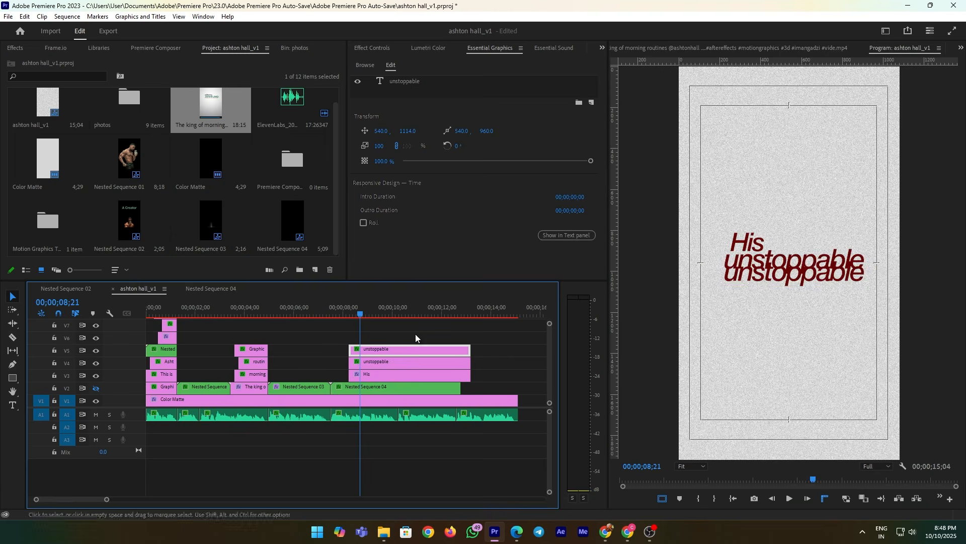
Change the V5 title's text to "Energy" and lower it to a Y position of 1181.
{"action": "key", "text": "t"}
{"action": "left_click", "coordinate": [726, 279]}
{"action": "type", "text": "Energy"}
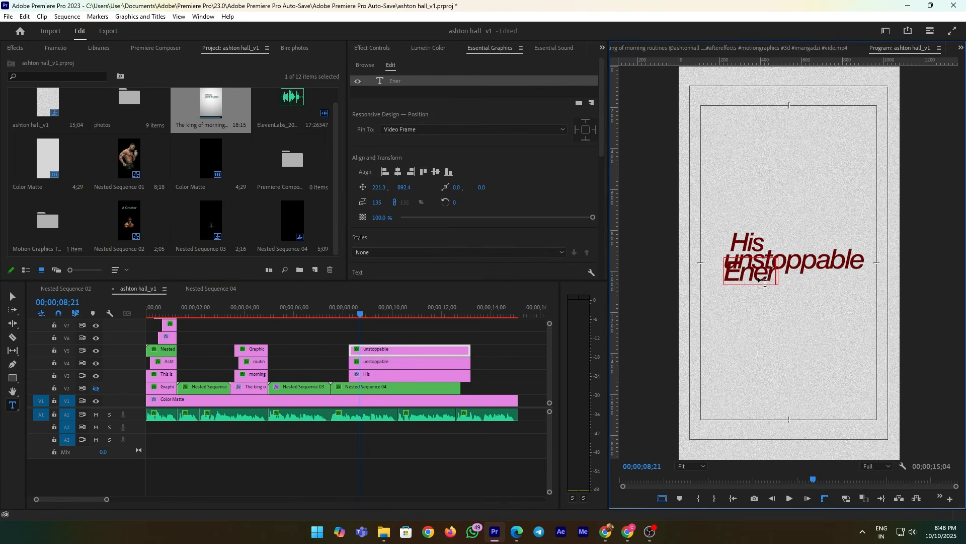
{"action": "left_click", "coordinate": [400, 340]}
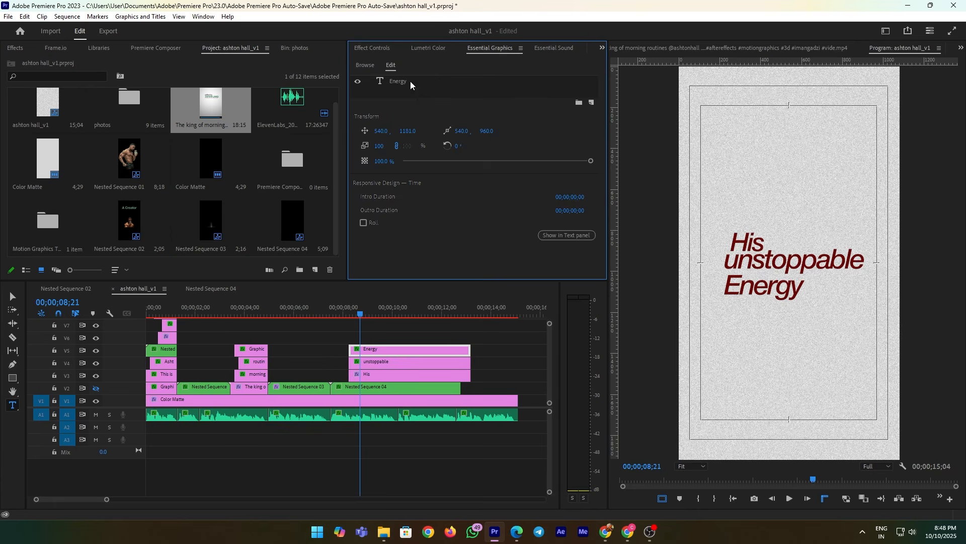
Make the "Energy" text bold and enlarge it to about 184%, placing it just beneath "unstoppable".
{"action": "left_click", "coordinate": [412, 82]}
{"action": "left_click", "coordinate": [393, 212]}
{"action": "left_click", "coordinate": [394, 298]}
{"action": "key", "text": "v"}
{"action": "left_click_drag", "start_coordinate": [807, 299], "coordinate": [837, 305]}
{"action": "left_click_drag", "start_coordinate": [801, 292], "coordinate": [800, 297]}
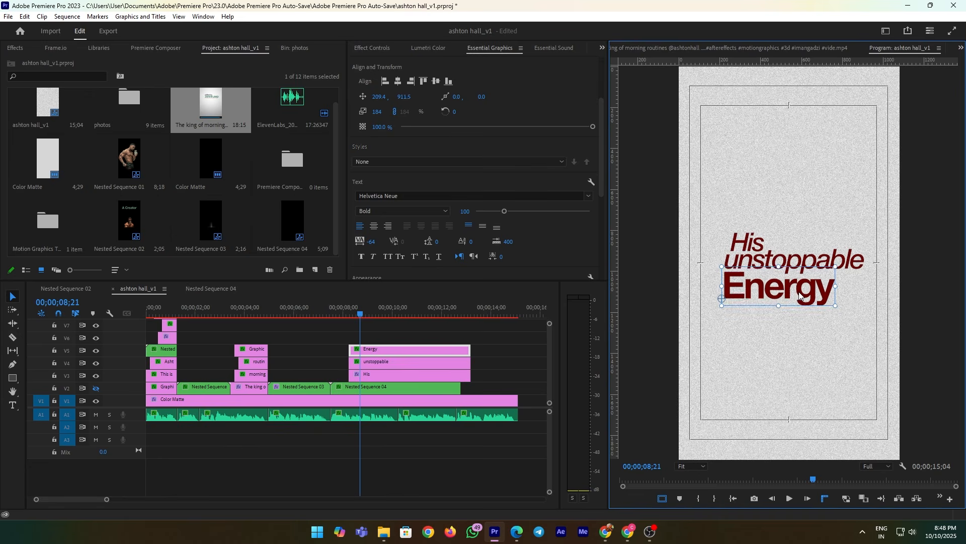
{"action": "left_click", "coordinate": [789, 324]}
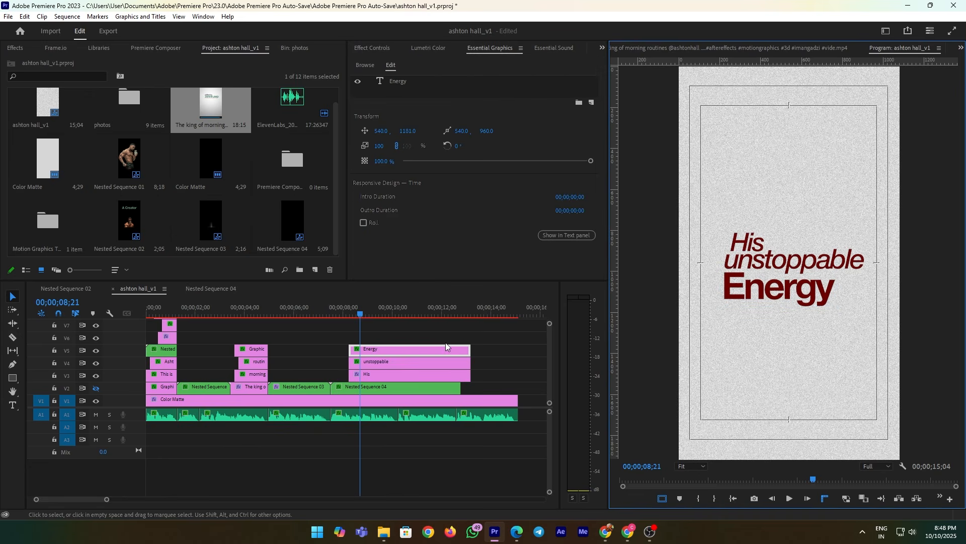
Following the reference, offset "unstoppable" to about X 585, Y 1066 and shift "His" left to line up with "Energy".
{"action": "double_click", "coordinate": [211, 105]}
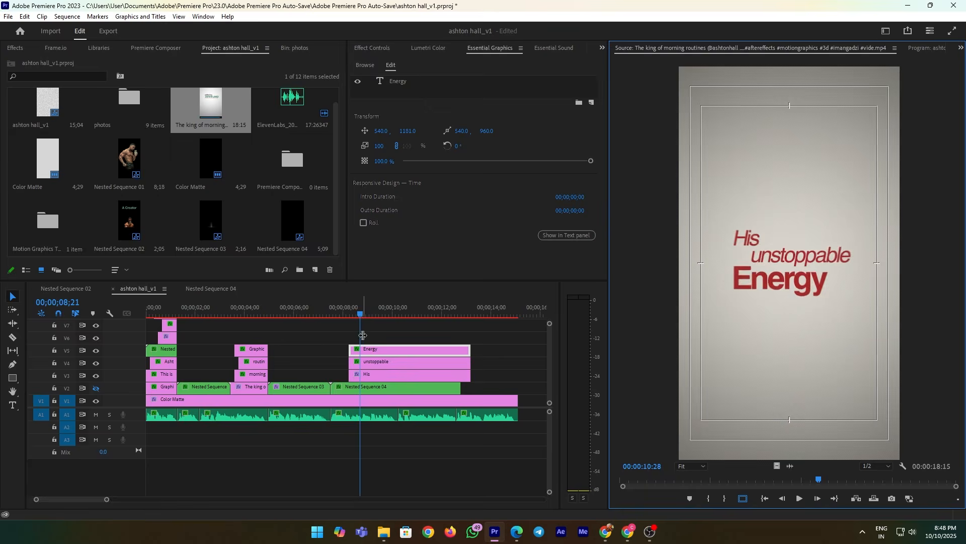
{"action": "left_click", "coordinate": [358, 311]}
{"action": "left_click", "coordinate": [366, 361]}
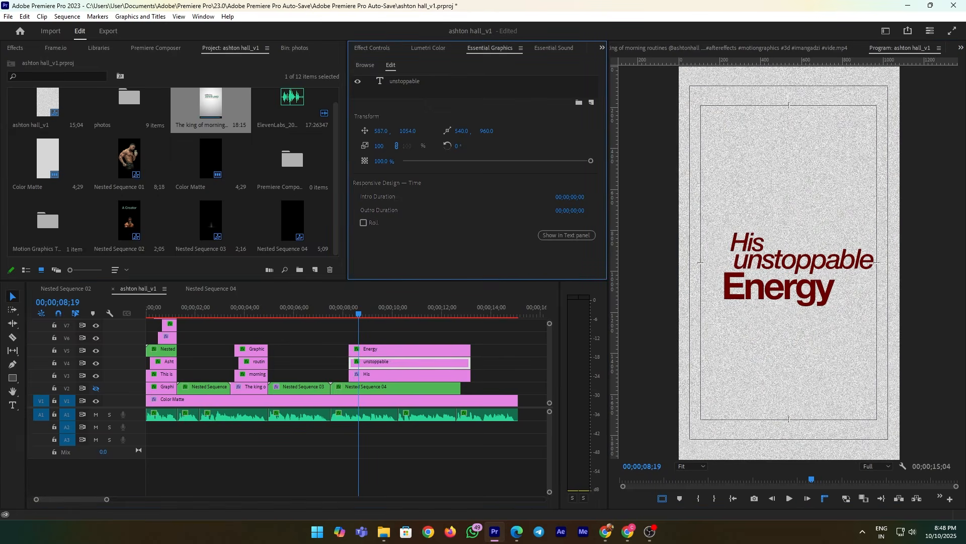
{"action": "left_click", "coordinate": [367, 374]}
{"action": "left_click_drag", "start_coordinate": [383, 131], "coordinate": [370, 131]}
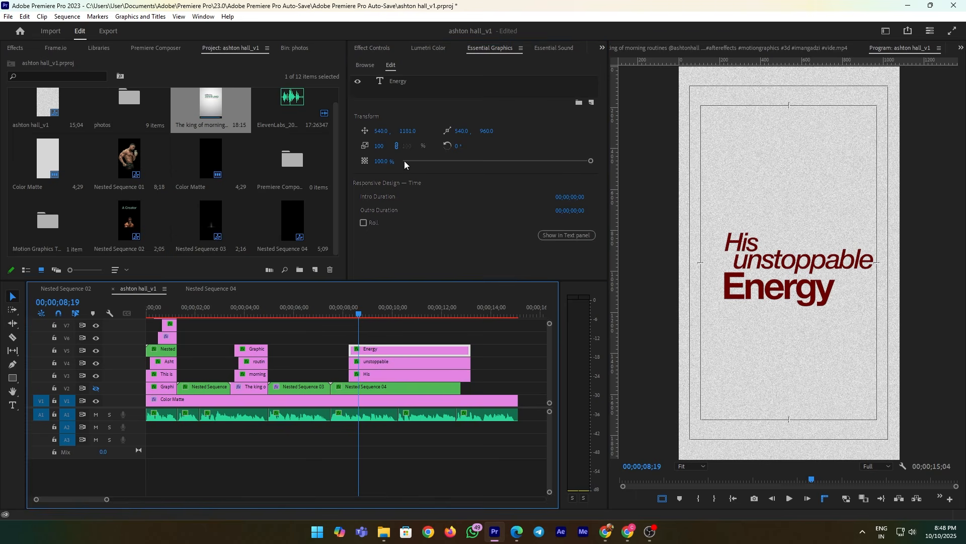
{"action": "left_click", "coordinate": [391, 362]}
{"action": "left_click_drag", "start_coordinate": [408, 130], "coordinate": [400, 131]}
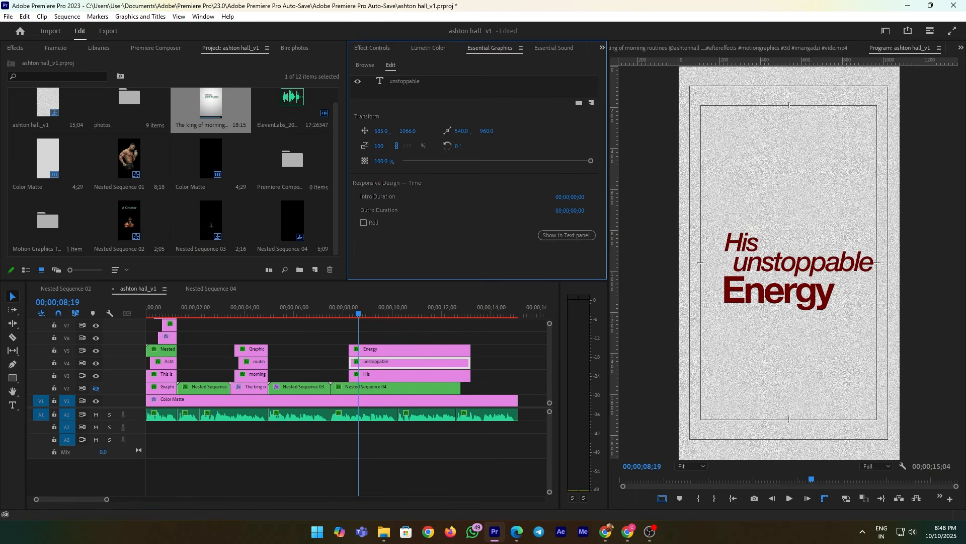
Nest the "His", "unstoppable" and "Energy" title clips into one sequence.
{"action": "left_click_drag", "start_coordinate": [489, 345], "coordinate": [459, 374]}
{"action": "right_click", "coordinate": [453, 374]}
{"action": "left_click", "coordinate": [481, 279]}
{"action": "left_click", "coordinate": [460, 274]}
{"action": "left_click", "coordinate": [437, 375]}
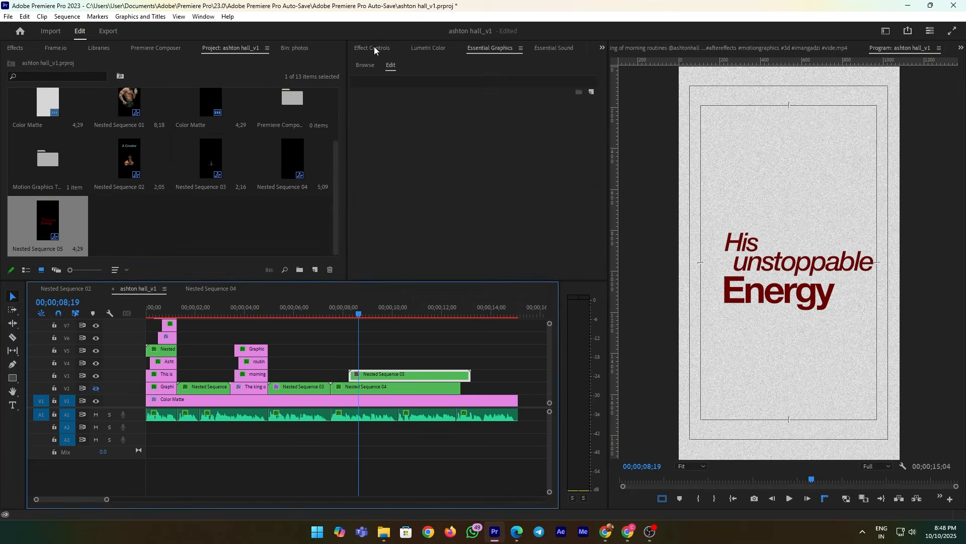
Shift the nested title sequence left to an X position of 482.
{"action": "left_click", "coordinate": [373, 48]}
{"action": "left_click_drag", "start_coordinate": [427, 99], "coordinate": [423, 99]}
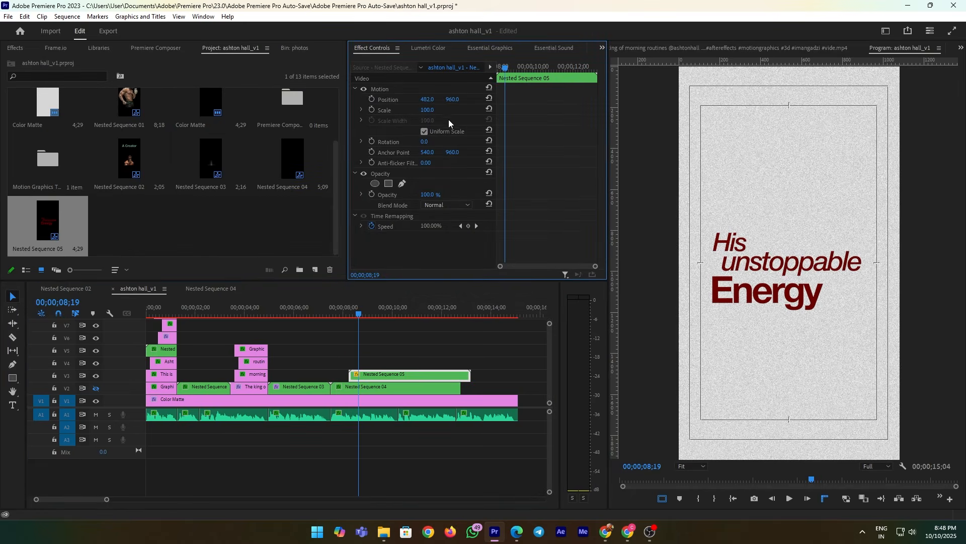
{"action": "left_click", "coordinate": [662, 499]}
{"action": "left_click", "coordinate": [662, 499]}
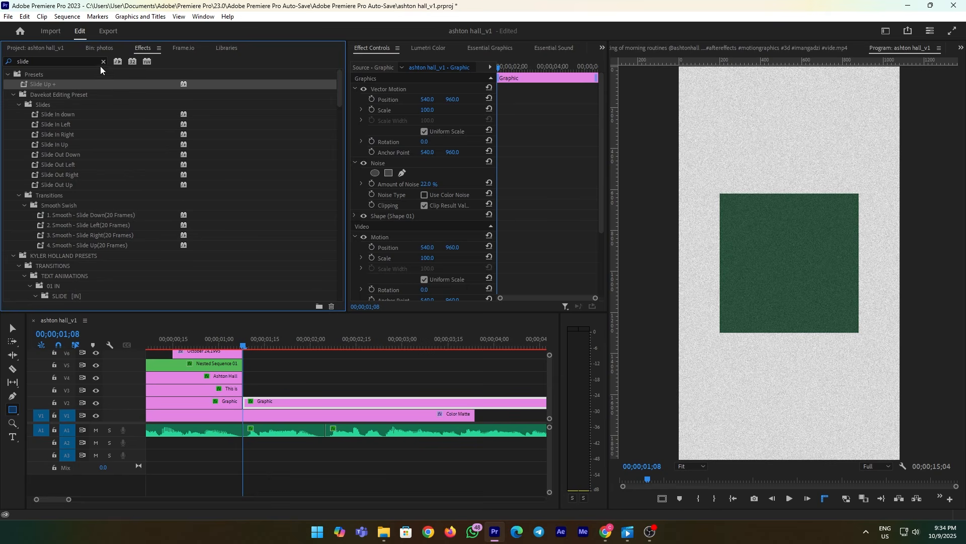
Apply the Crop effect to the green rectangle graphic on track V2.
{"action": "left_click", "coordinate": [55, 62]}
{"action": "type", "text": "crop"}
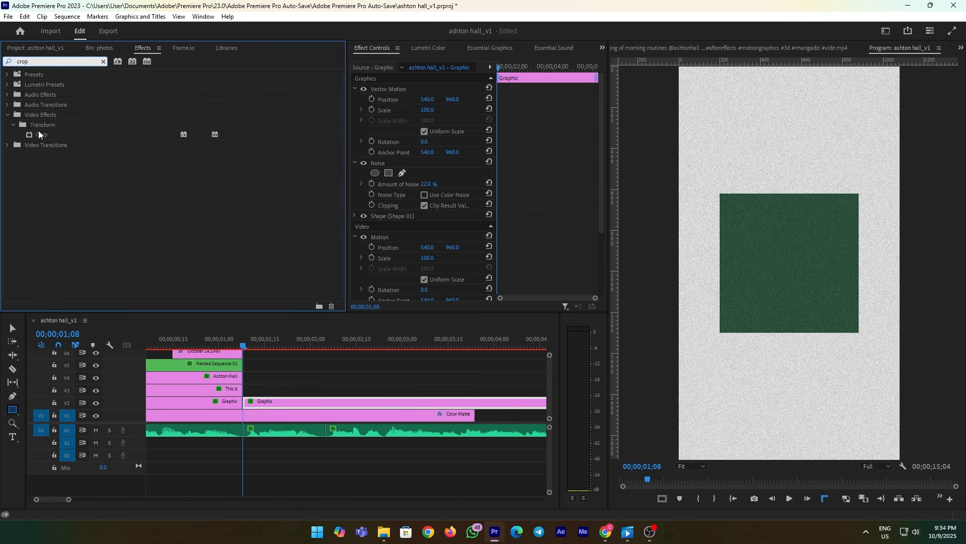
{"action": "left_click_drag", "start_coordinate": [38, 134], "coordinate": [255, 402]}
{"action": "scroll", "coordinate": [544, 233], "scroll_direction": "down", "scroll_amount": 2}
{"action": "scroll", "coordinate": [424, 236], "scroll_direction": "up", "scroll_amount": 1}
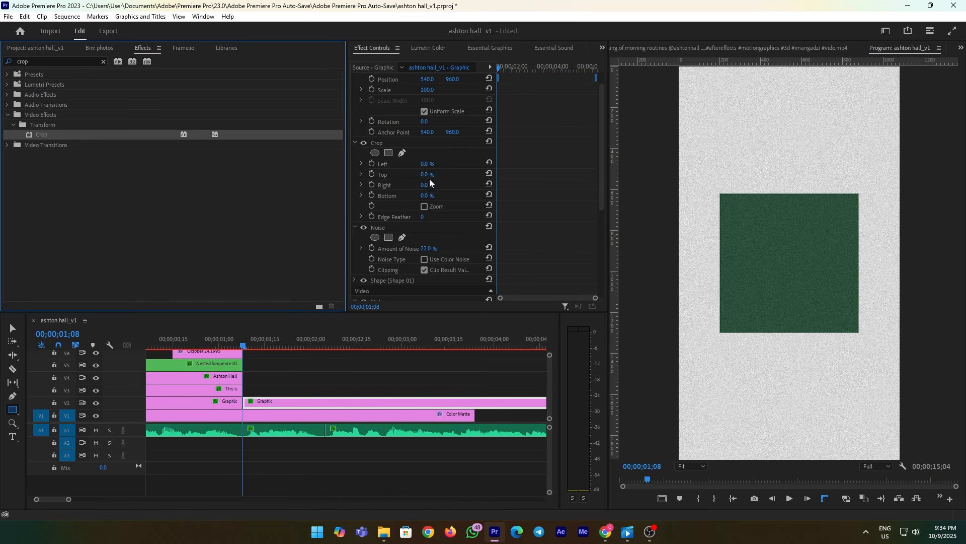
{"action": "left_click_drag", "start_coordinate": [426, 186], "coordinate": [436, 198]}
{"action": "key", "text": "ctrl+z"}
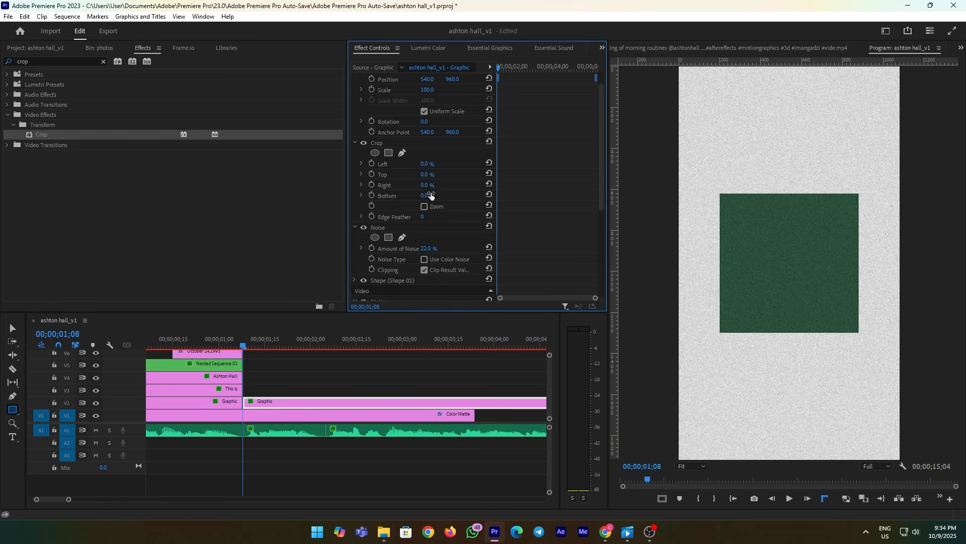
Enable keyframing for the Crop effect's Left and Right values at 00;00;01;08.
{"action": "left_click", "coordinate": [373, 185]}
{"action": "left_click", "coordinate": [371, 162]}
{"action": "left_click_drag", "start_coordinate": [426, 164], "coordinate": [451, 164]}
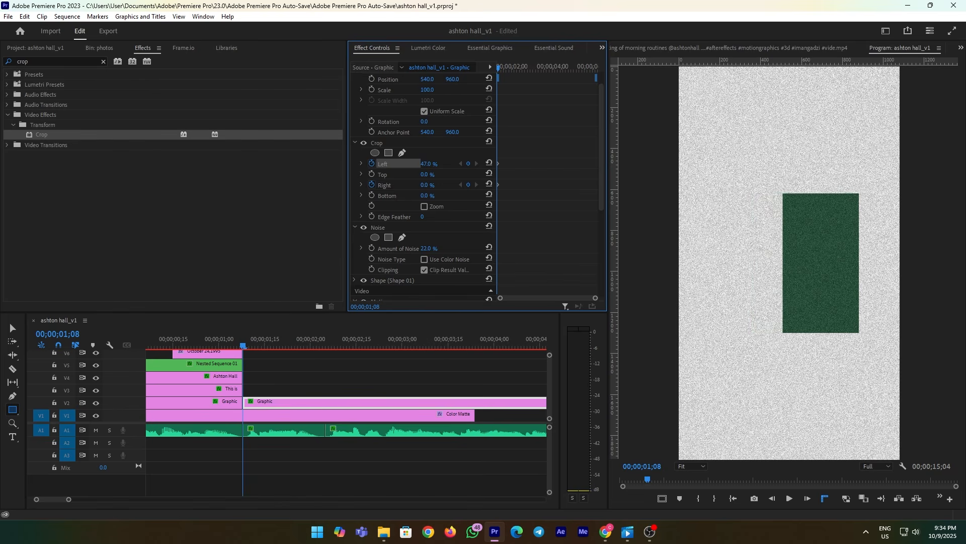
{"action": "key", "text": "ctrl+z"}
Place a vertical guide at the frame's centre and set the Left and Right crop to 50% each.
{"action": "left_click", "coordinate": [662, 498]}
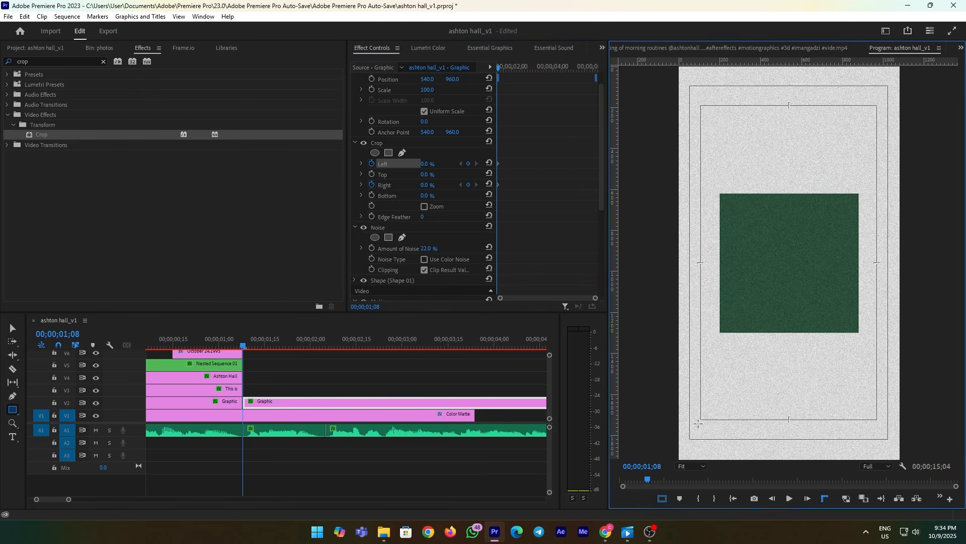
{"action": "left_click_drag", "start_coordinate": [618, 277], "coordinate": [789, 284]}
{"action": "left_click_drag", "start_coordinate": [426, 166], "coordinate": [450, 166]}
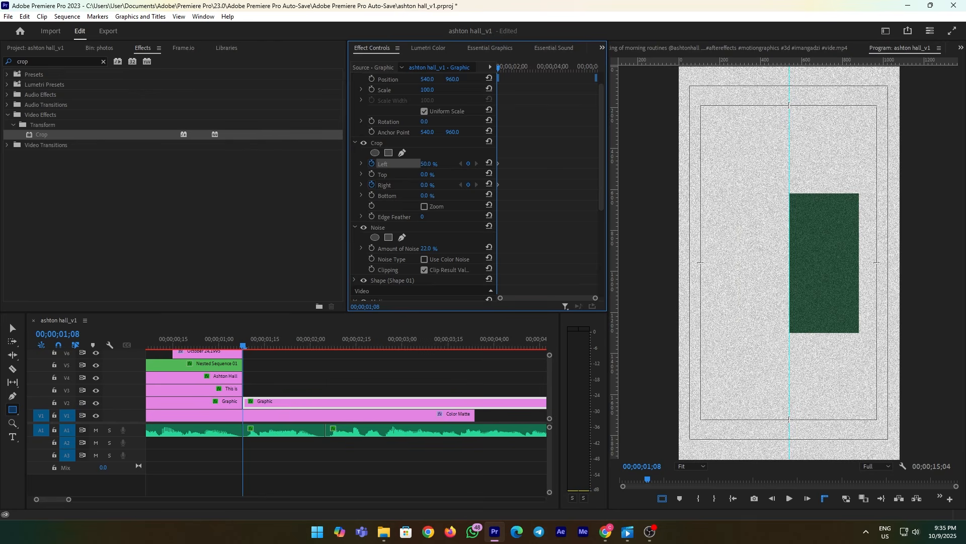
{"action": "left_click", "coordinate": [427, 185]}
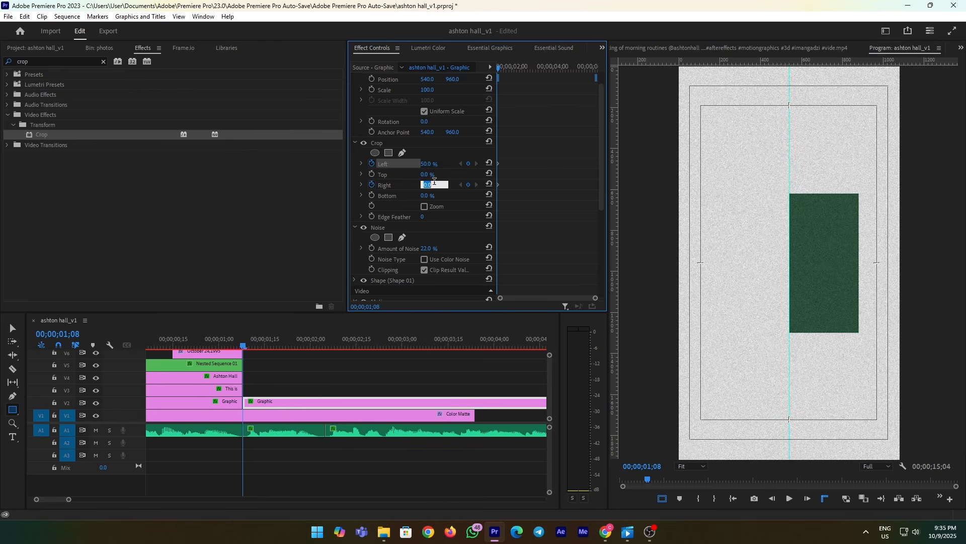
{"action": "key", "text": "Return"}
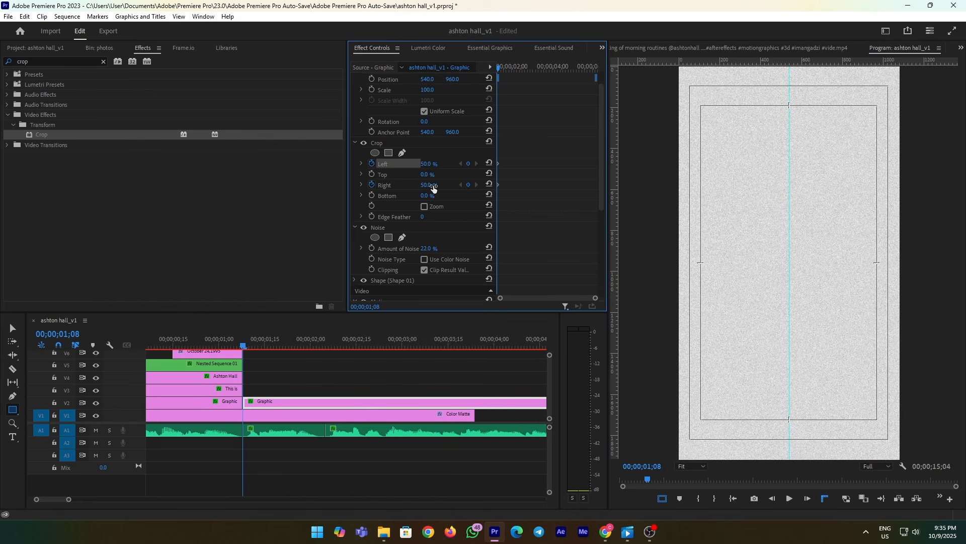
At 00;00;02;03, remove the vertical guide and reset the Left and Right crop to 0%.
{"action": "left_click_drag", "start_coordinate": [502, 71], "coordinate": [514, 70]}
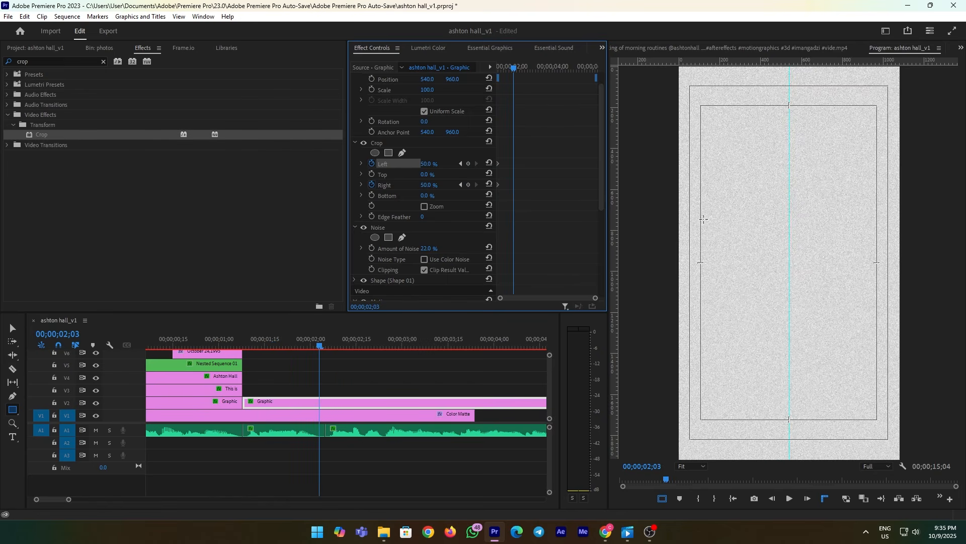
{"action": "key", "text": "v"}
{"action": "left_click", "coordinate": [753, 207]}
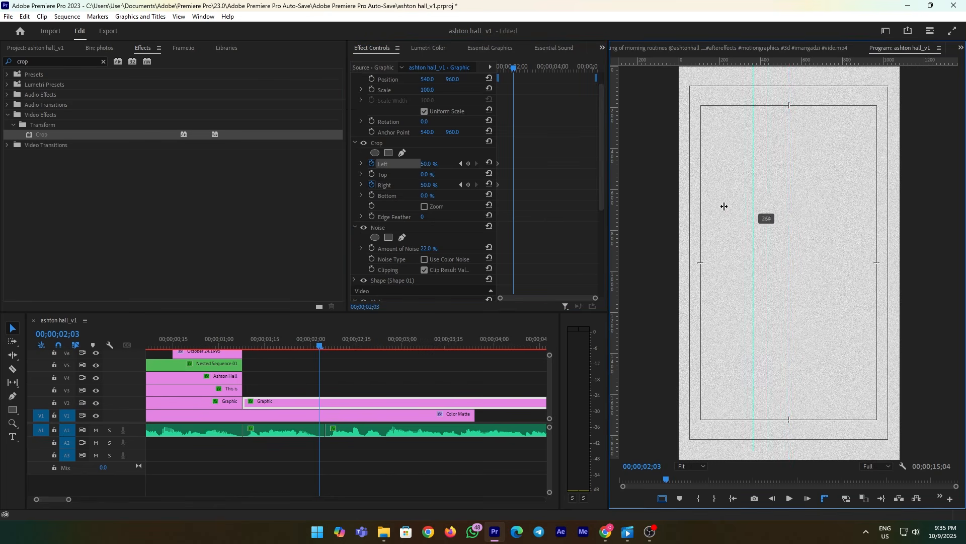
{"action": "left_click", "coordinate": [489, 184]}
{"action": "left_click", "coordinate": [488, 163]}
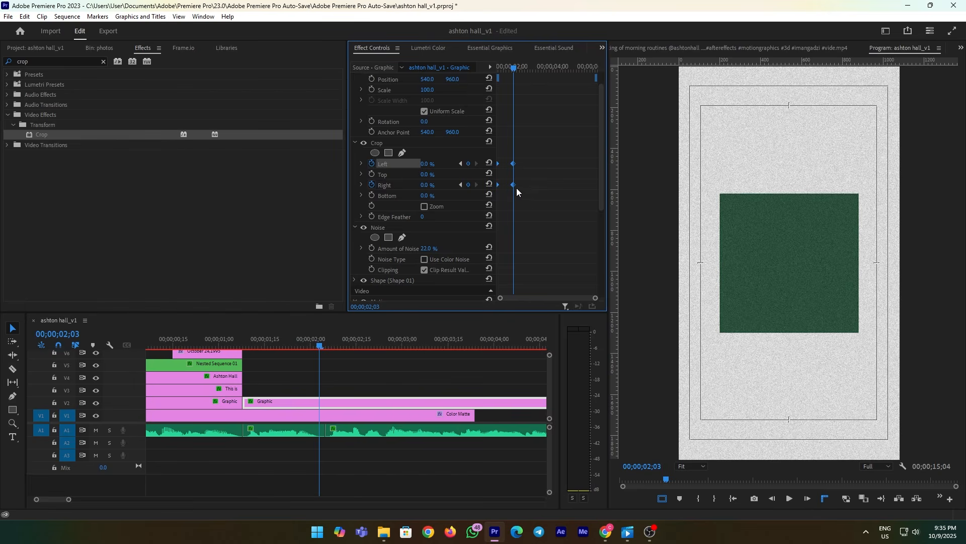
Apply Ease In and Ease Out to the Left and Right crop keyframes.
{"action": "right_click", "coordinate": [513, 185]}
{"action": "left_click", "coordinate": [543, 330]}
{"action": "right_click", "coordinate": [513, 184]}
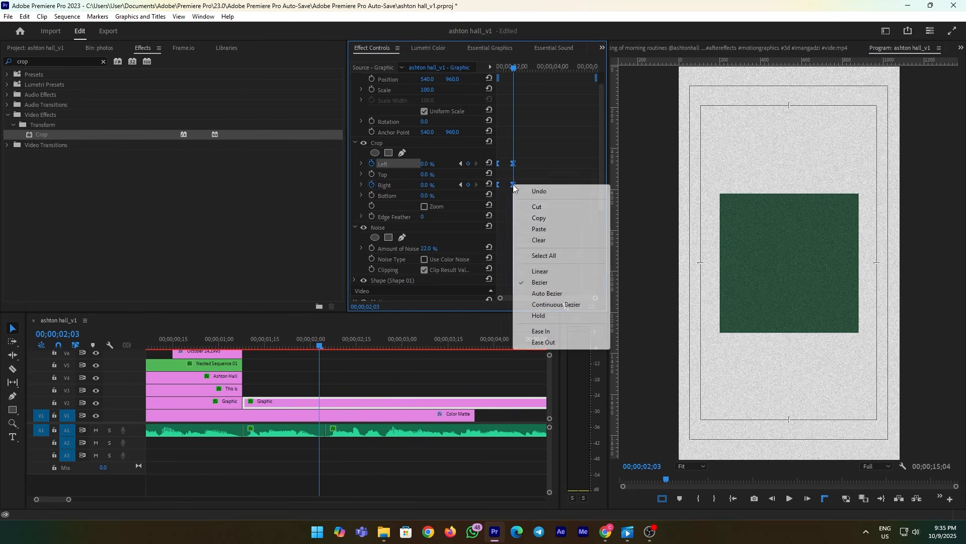
{"action": "left_click", "coordinate": [544, 342]}
Reshape the Right crop's velocity curve so the reveal starts fast and slows gradually into its last keyframe.
{"action": "left_click_drag", "start_coordinate": [595, 301], "coordinate": [579, 299]}
{"action": "left_click", "coordinate": [362, 185]}
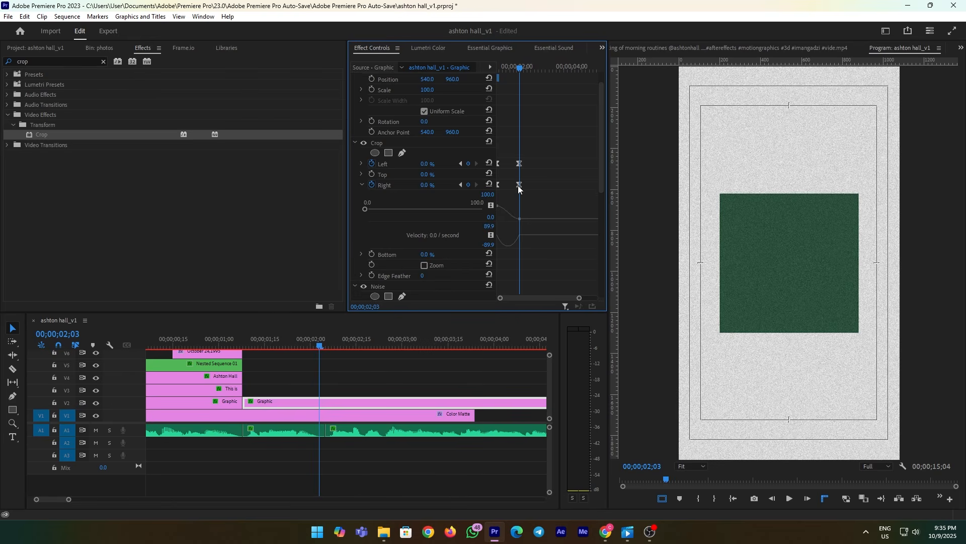
{"action": "left_click_drag", "start_coordinate": [512, 237], "coordinate": [473, 237]}
{"action": "left_click", "coordinate": [541, 262]}
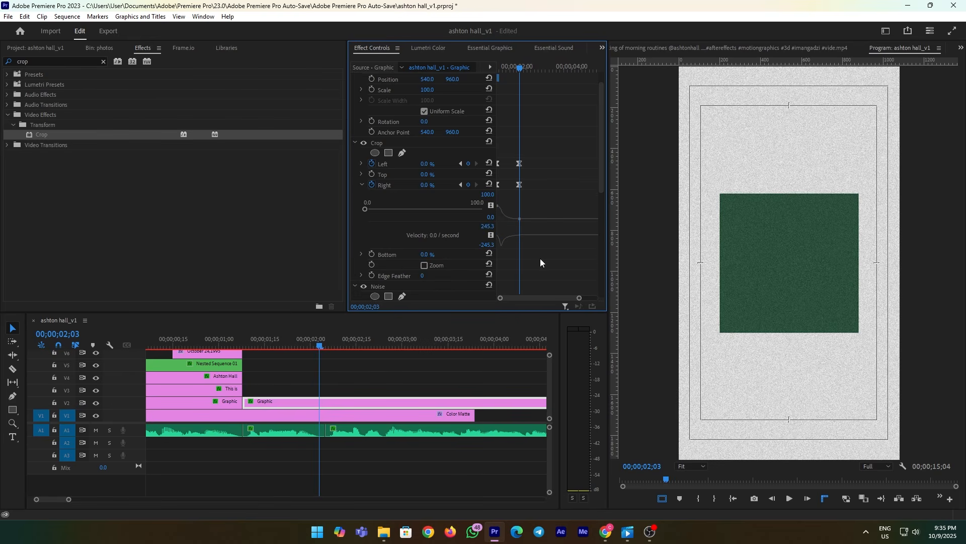
Reshape the Left crop's velocity curve so it starts fast and eases slowly into its last keyframe, and play it back.
{"action": "left_click", "coordinate": [363, 185]}
{"action": "left_click", "coordinate": [362, 164]}
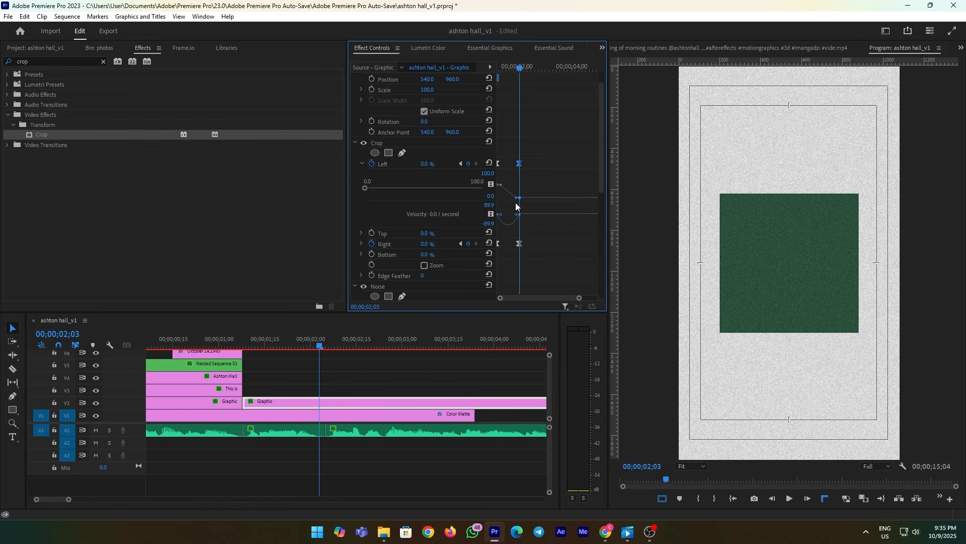
{"action": "left_click_drag", "start_coordinate": [516, 216], "coordinate": [471, 218]}
{"action": "left_click", "coordinate": [550, 235]}
{"action": "left_click_drag", "start_coordinate": [518, 68], "coordinate": [492, 85]}
{"action": "key", "text": "space"}
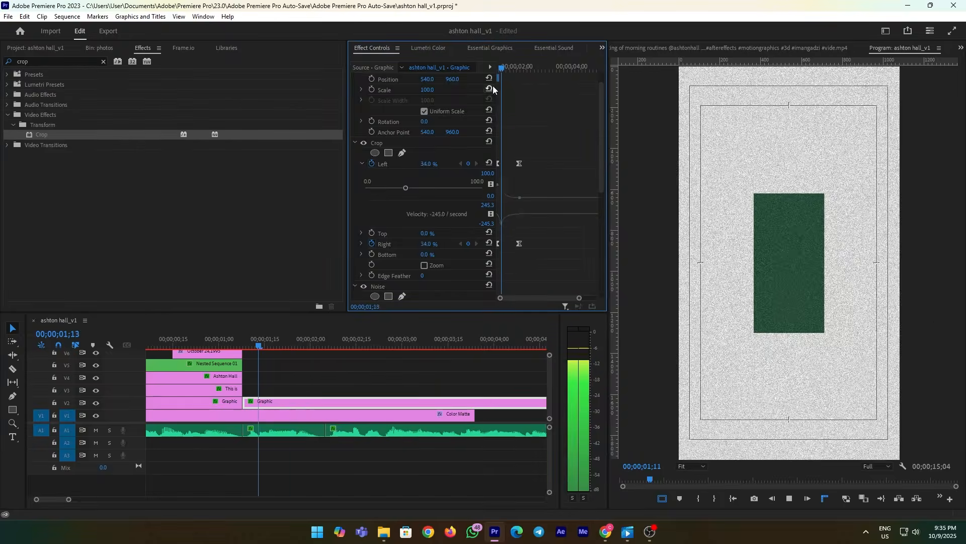
Move the last Left and Right crop keyframes later to lengthen the green square's reveal, and play it back.
{"action": "key", "text": "space"}
{"action": "left_click_drag", "start_coordinate": [550, 258], "coordinate": [571, 170]}
{"action": "left_click", "coordinate": [526, 116]}
{"action": "left_click_drag", "start_coordinate": [515, 68], "coordinate": [475, 83]}
{"action": "key", "text": "space"}
{"action": "key", "text": "space"}
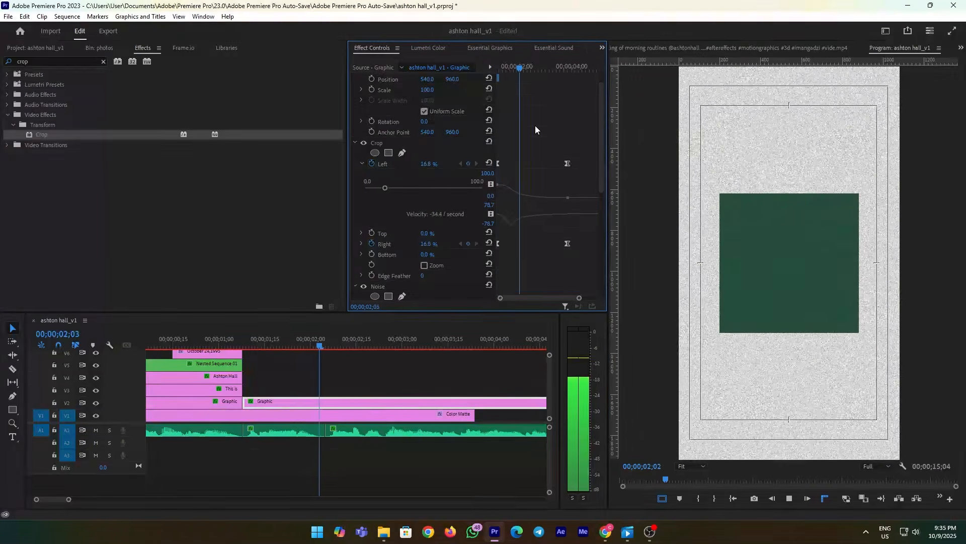
{"action": "key", "text": "space"}
Play back the green square's reveal from 00;00;01;08 and return the playhead to its start.
{"action": "left_click_drag", "start_coordinate": [525, 68], "coordinate": [496, 73]}
{"action": "left_click", "coordinate": [295, 381]}
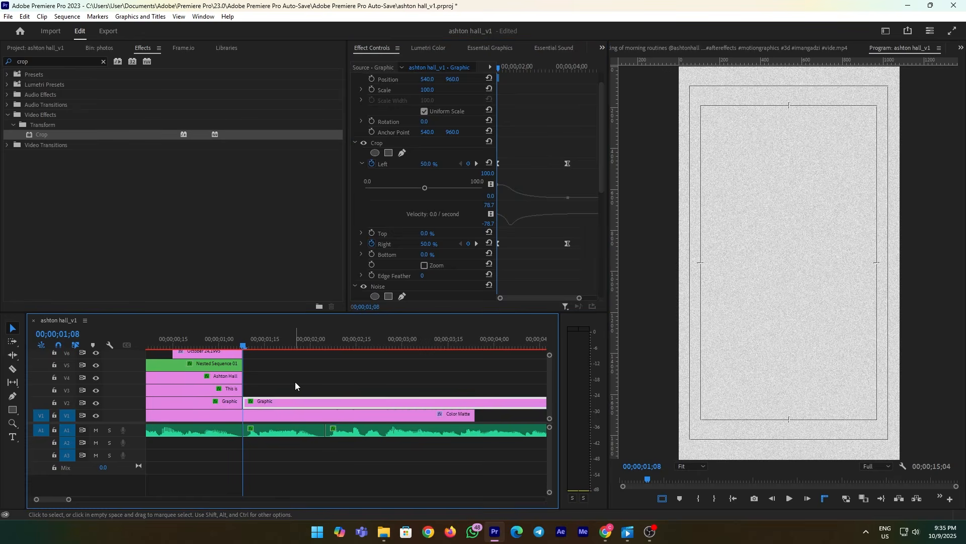
{"action": "key", "text": "space"}
{"action": "key", "text": "space"}
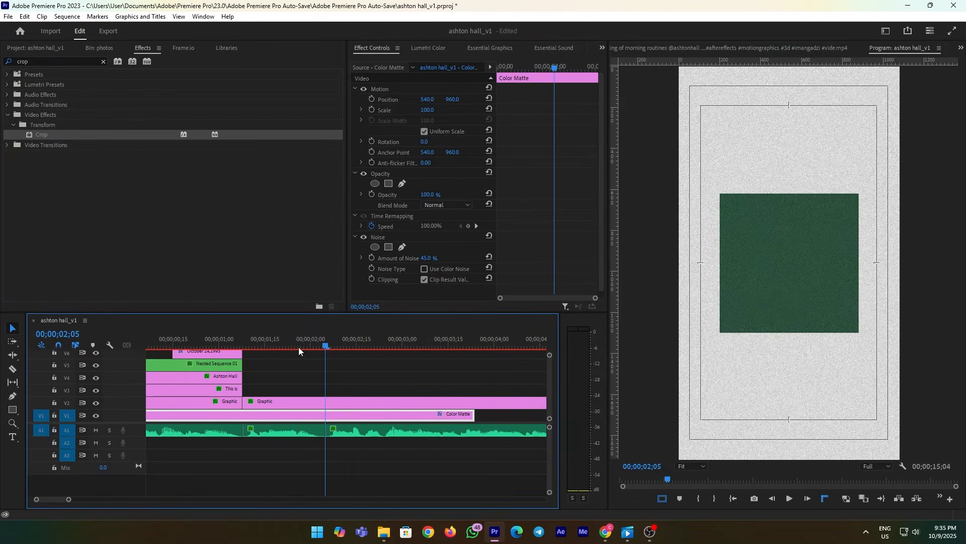
{"action": "left_click_drag", "start_coordinate": [322, 346], "coordinate": [242, 353]}
{"action": "left_click", "coordinate": [262, 373]}
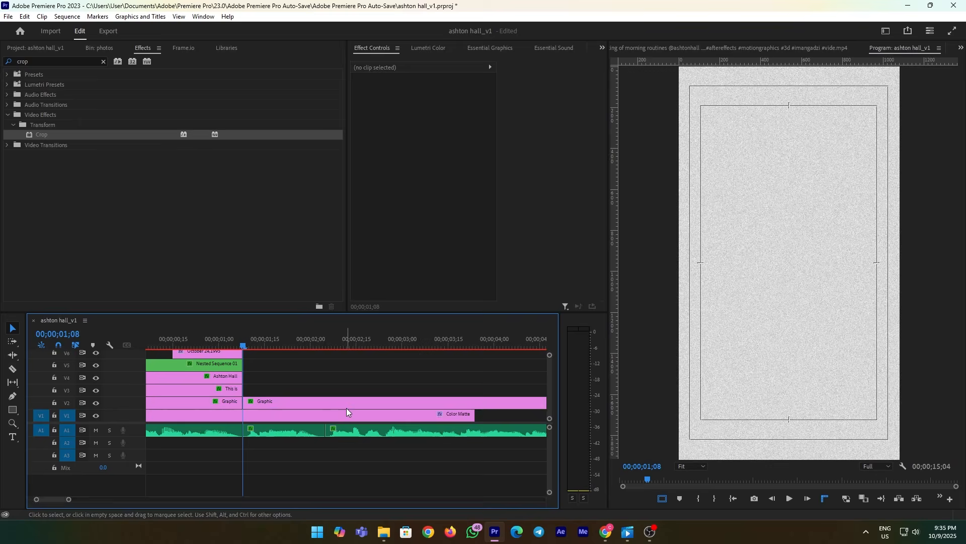
Place the Consistency_will_turn_your_dreams photo on V3 above the green square at 00;00;01;08 and scale it up to suit the square.
{"action": "left_click", "coordinate": [35, 48]}
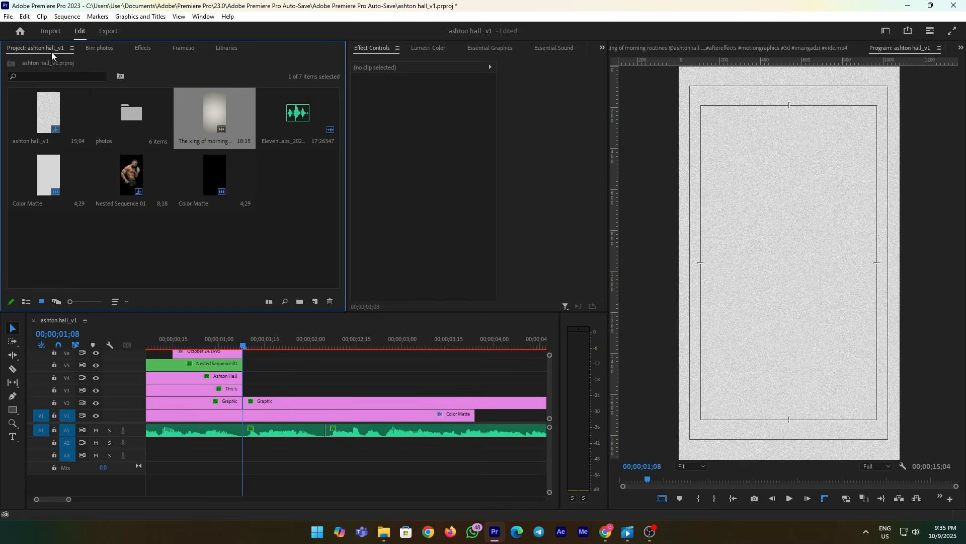
{"action": "double_click", "coordinate": [137, 115]}
{"action": "left_click_drag", "start_coordinate": [56, 116], "coordinate": [260, 393]}
{"action": "key", "text": "space"}
{"action": "mouse_move", "coordinate": [428, 110]}
{"action": "left_mouse_down"}
{"action": "mouse_move", "coordinate": [443, 110]}
{"action": "mouse_move", "coordinate": [411, 103]}
{"action": "left_mouse_up"}
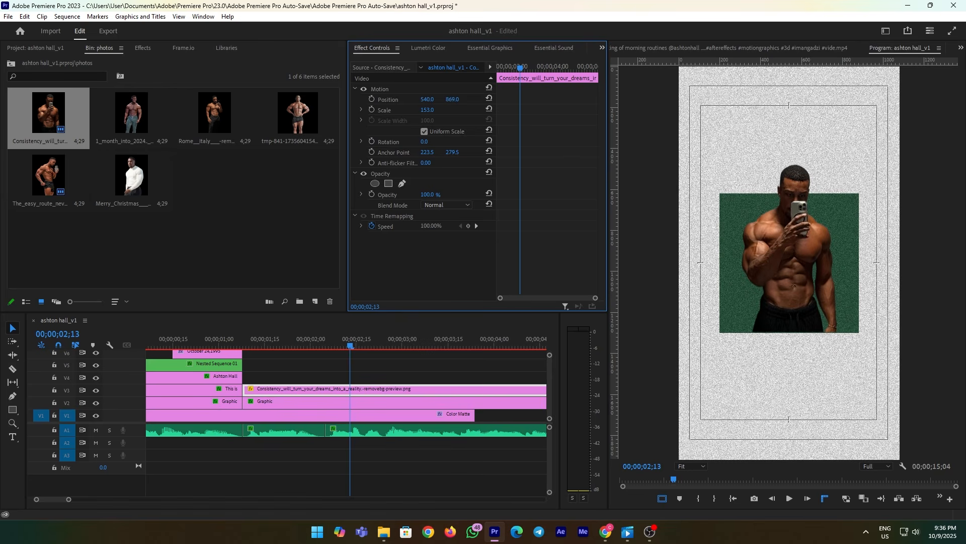
Scale the green square, Shape 01, to 116% and adjust its vertical position behind the photo.
{"action": "left_click", "coordinate": [474, 48]}
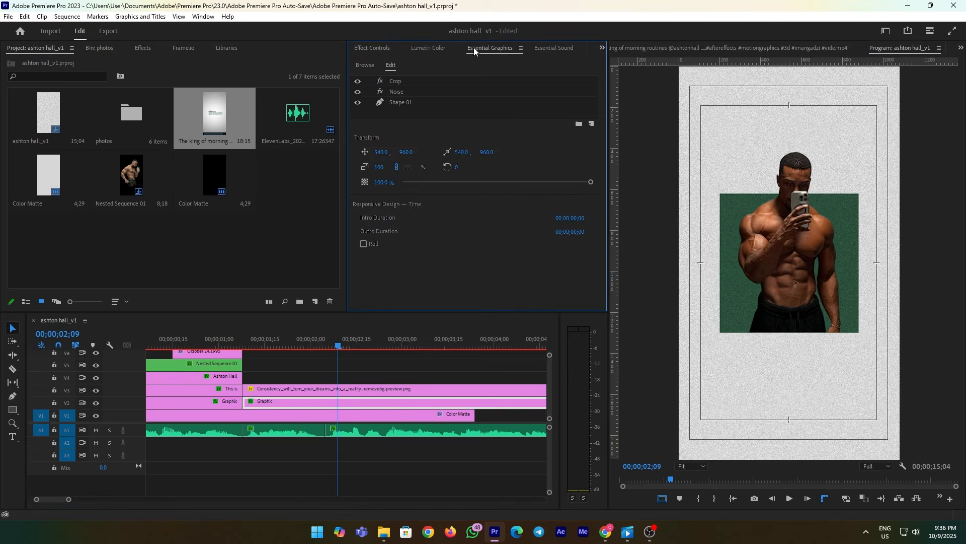
{"action": "left_click", "coordinate": [404, 104]}
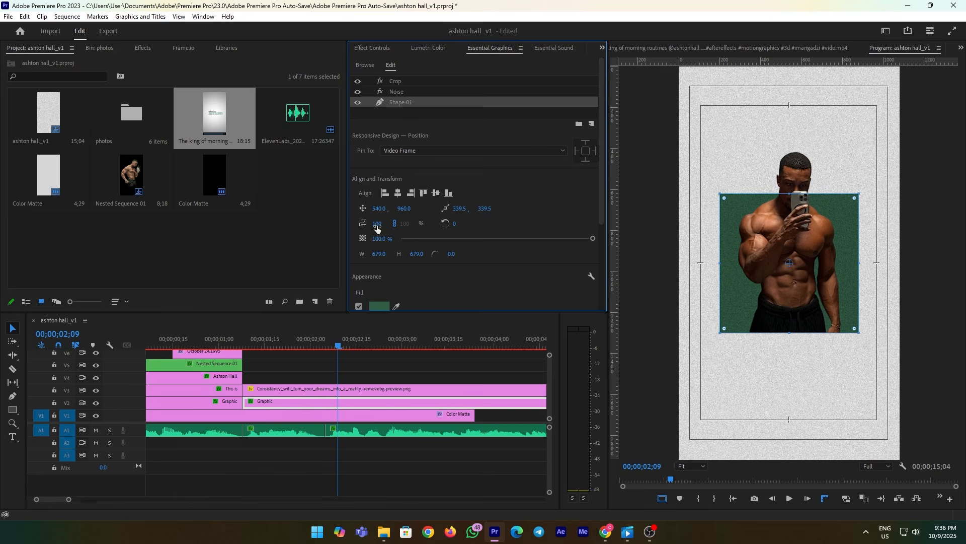
{"action": "left_click_drag", "start_coordinate": [377, 228], "coordinate": [385, 227]}
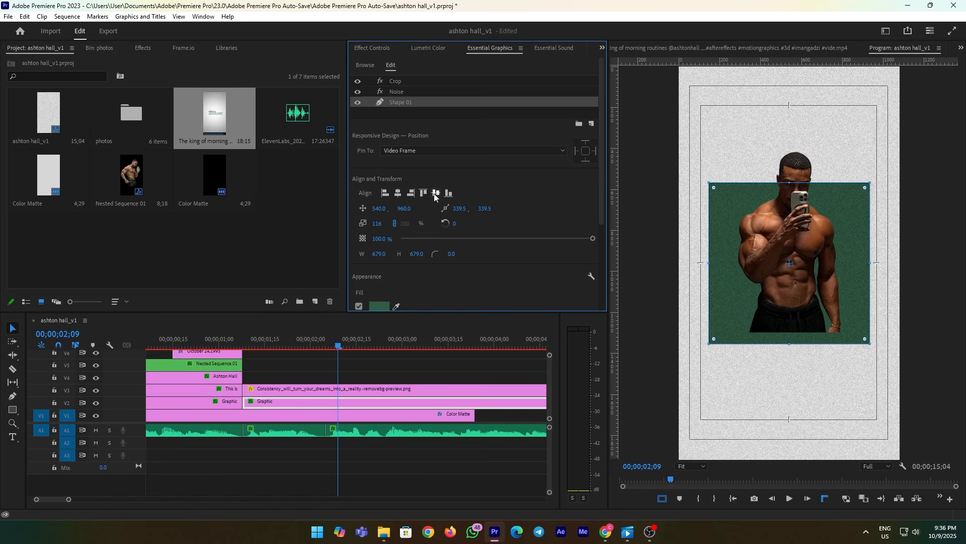
{"action": "left_click_drag", "start_coordinate": [402, 209], "coordinate": [393, 208]}
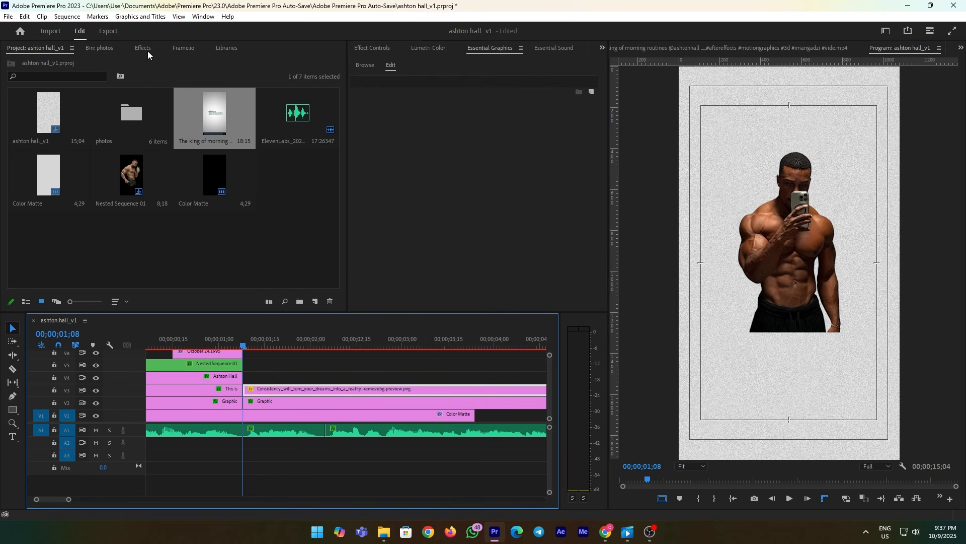
Find the Slide Up + preset among the effects and apply it to the photo clip on V3.
{"action": "left_click", "coordinate": [145, 49]}
{"action": "left_click", "coordinate": [4, 62]}
{"action": "type", "text": "trans"}
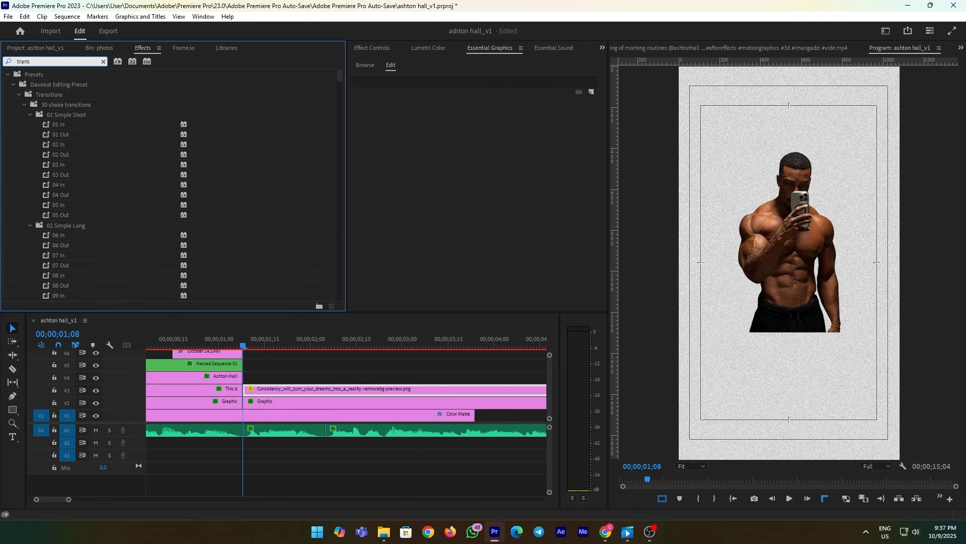
{"action": "type", "text": "n"}
{"action": "key", "text": "BackSpace"}
{"action": "key", "text": "BackSpace"}
{"action": "key", "text": "BackSpace"}
{"action": "key", "text": "BackSpace"}
{"action": "type", "text": "slide"}
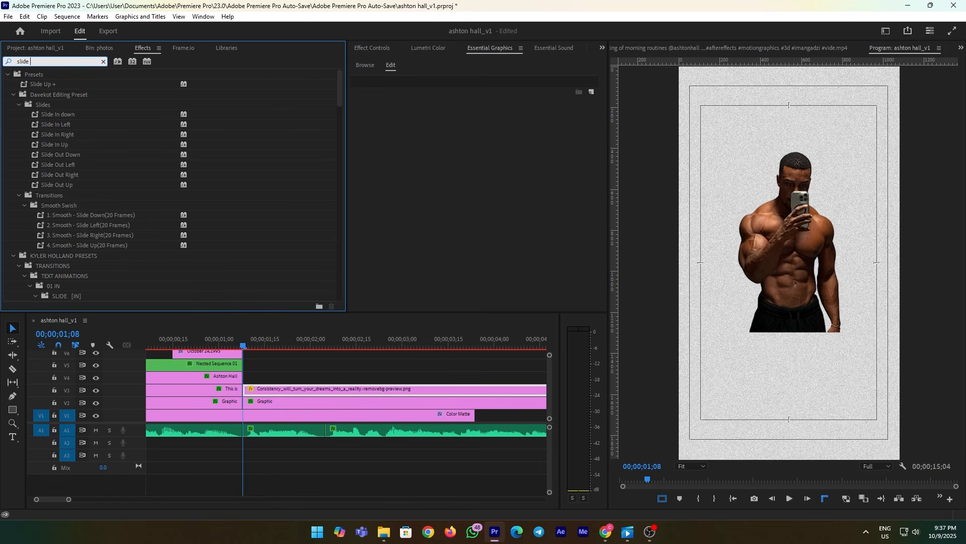
{"action": "type", "text": " up"}
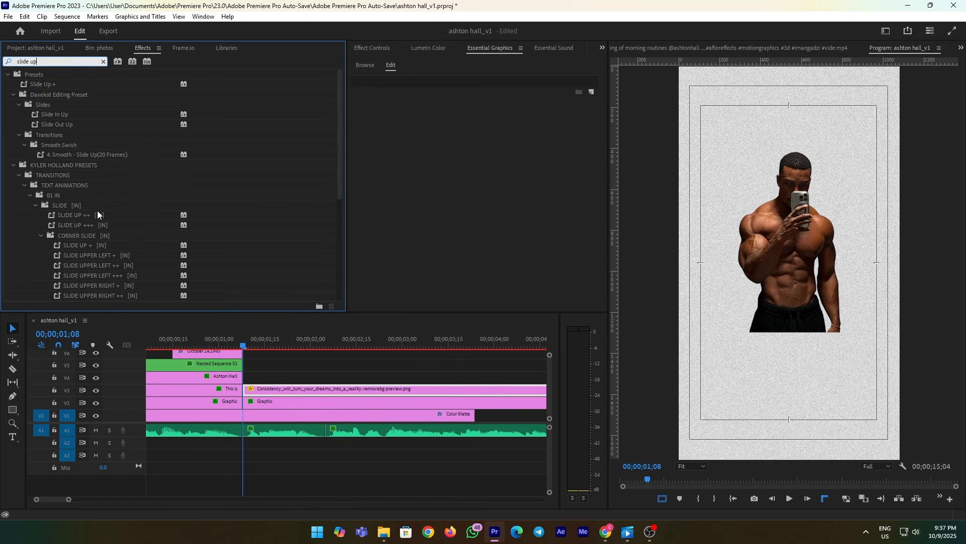
{"action": "left_click_drag", "start_coordinate": [52, 84], "coordinate": [273, 392]}
Move the first Opacity keyframe of the photo's Slide Up + Transform effect to the start of the clip.
{"action": "left_click", "coordinate": [383, 47]}
{"action": "scroll", "coordinate": [532, 220], "scroll_direction": "down", "scroll_amount": 5}
{"action": "left_click_drag", "start_coordinate": [500, 298], "coordinate": [531, 298]}
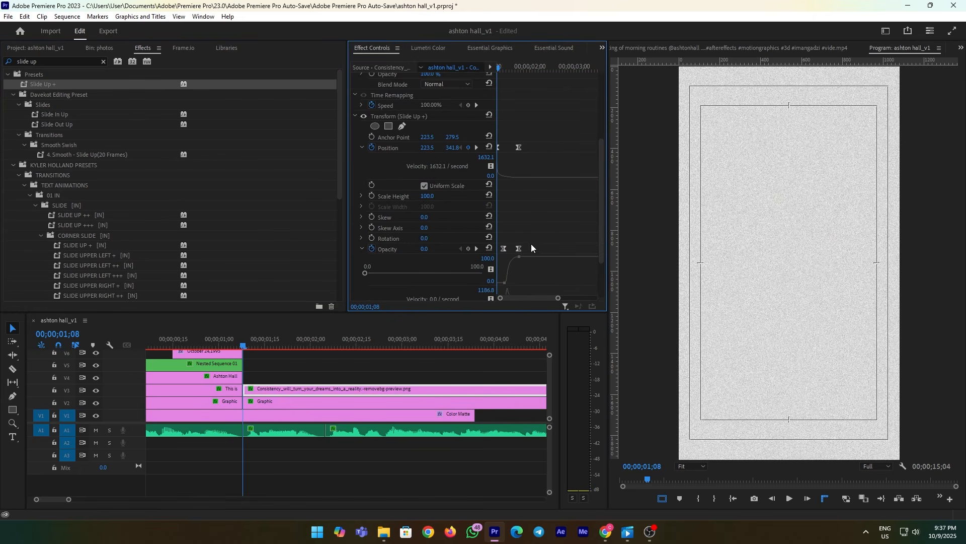
{"action": "mouse_move", "coordinate": [500, 69]}
{"action": "left_mouse_down"}
{"action": "mouse_move", "coordinate": [516, 72]}
{"action": "mouse_move", "coordinate": [498, 81]}
{"action": "left_mouse_up"}
{"action": "left_click_drag", "start_coordinate": [601, 230], "coordinate": [618, 266]}
{"action": "mouse_move", "coordinate": [510, 313]}
{"action": "left_mouse_down"}
{"action": "mouse_move", "coordinate": [509, 329]}
{"action": "mouse_move", "coordinate": [510, 313]}
{"action": "left_mouse_up"}
{"action": "left_click_drag", "start_coordinate": [601, 236], "coordinate": [602, 198]}
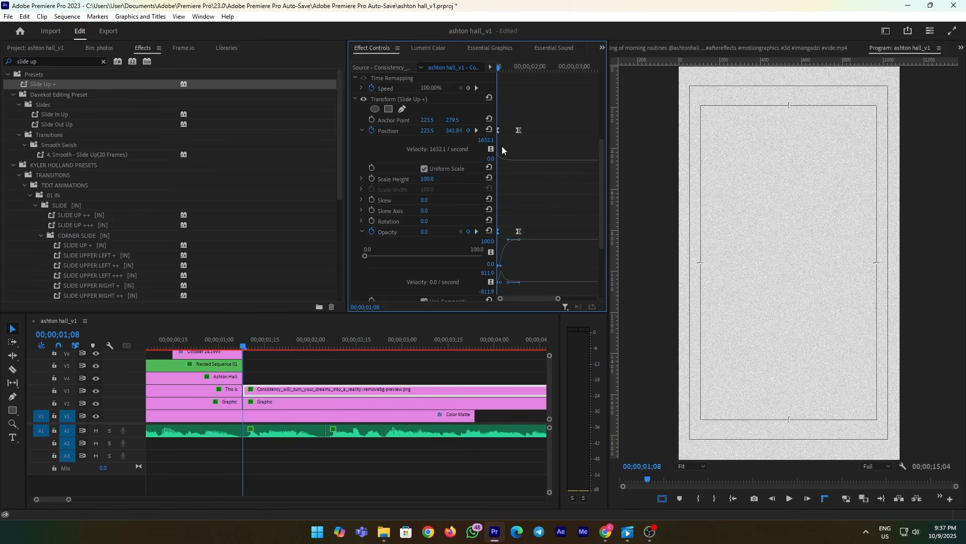
Turn off the Opacity animation in the photo's Slide Up + Transform effect.
{"action": "mouse_move", "coordinate": [501, 71]}
{"action": "left_mouse_down"}
{"action": "mouse_move", "coordinate": [512, 69]}
{"action": "mouse_move", "coordinate": [488, 63]}
{"action": "left_mouse_up"}
{"action": "left_click", "coordinate": [372, 233]}
{"action": "left_click", "coordinate": [508, 278]}
{"action": "scroll", "coordinate": [602, 213], "scroll_direction": "down", "scroll_amount": 2}
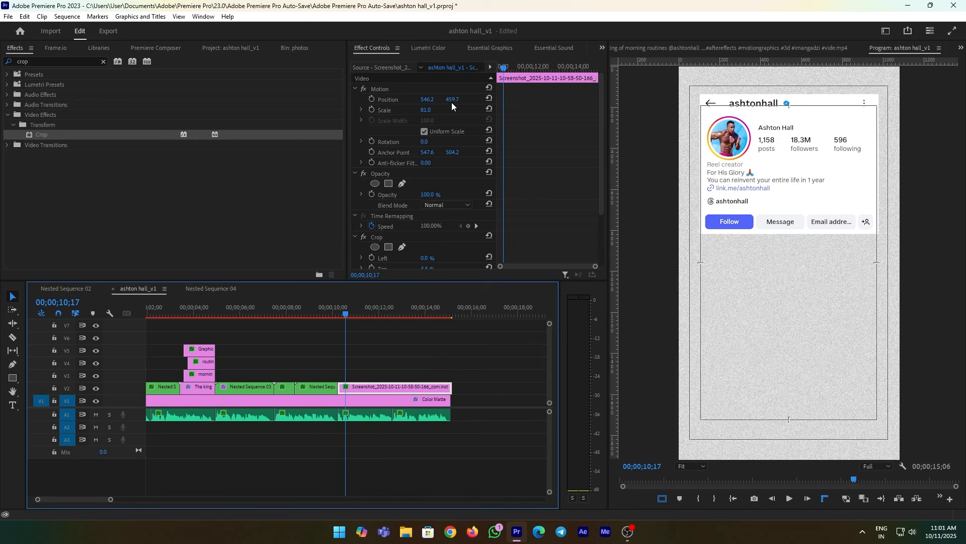
Set the Instagram profile screenshot's vertical position to 511.7 and its scale to 80, and add an elliptical opacity mask.
{"action": "mouse_move", "coordinate": [452, 103]}
{"action": "left_mouse_down"}
{"action": "mouse_move", "coordinate": [420, 109]}
{"action": "mouse_move", "coordinate": [457, 104]}
{"action": "left_mouse_up"}
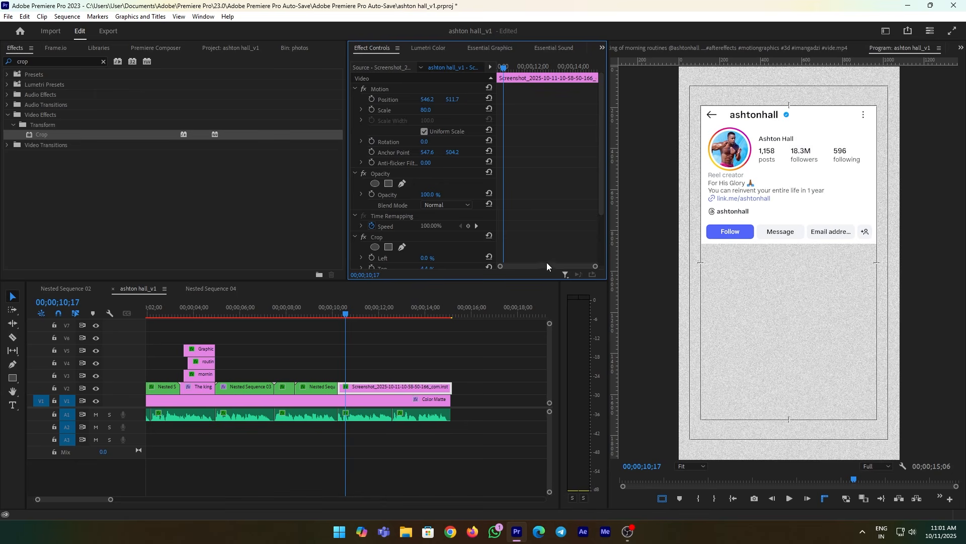
{"action": "left_click", "coordinate": [421, 356]}
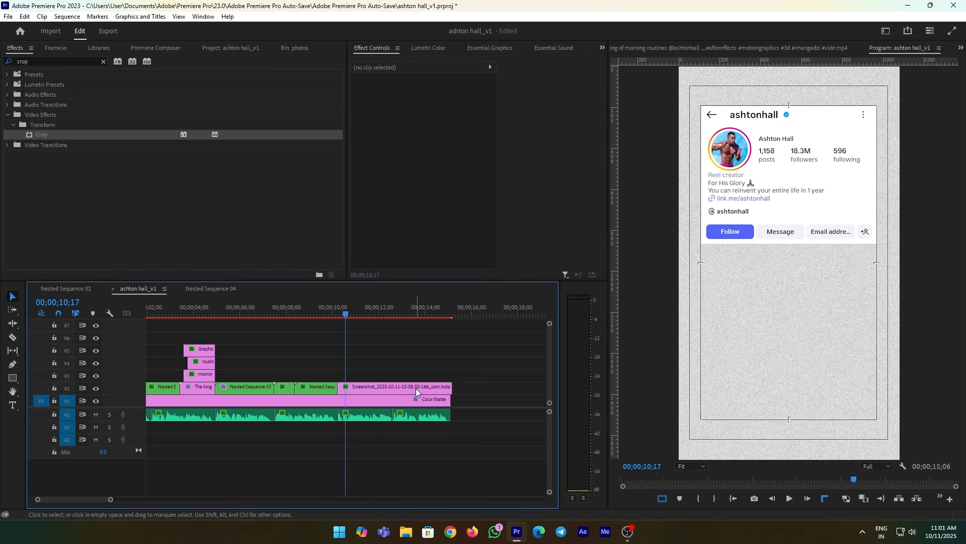
{"action": "left_click", "coordinate": [404, 387]}
{"action": "left_click", "coordinate": [375, 153]}
At 100% preview zoom, move the elliptical mask onto the profile picture in the Instagram screenshot.
{"action": "left_click", "coordinate": [691, 466]}
{"action": "left_click", "coordinate": [690, 405]}
{"action": "left_click_drag", "start_coordinate": [843, 306], "coordinate": [771, 147]}
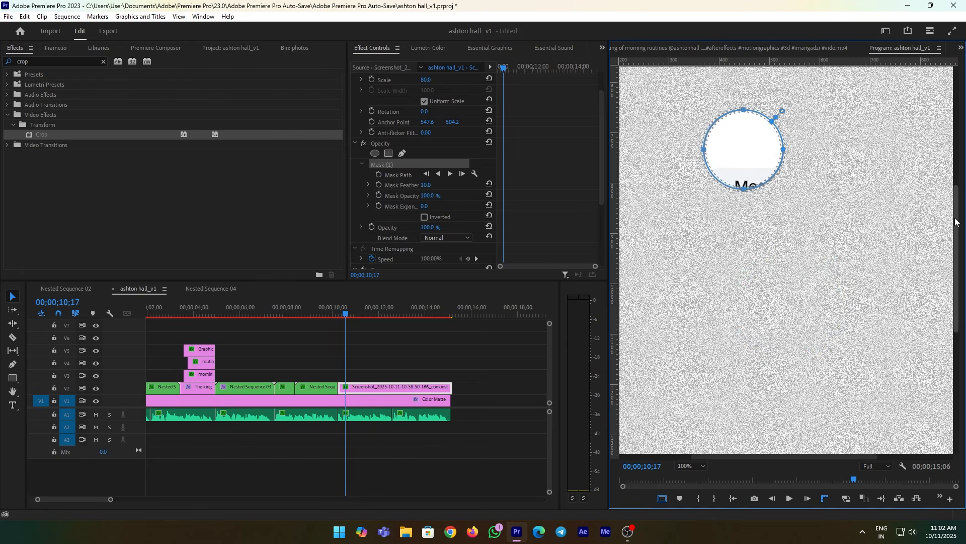
{"action": "left_click_drag", "start_coordinate": [955, 222], "coordinate": [955, 157]}
{"action": "left_click_drag", "start_coordinate": [752, 318], "coordinate": [688, 151]}
{"action": "left_click_drag", "start_coordinate": [955, 219], "coordinate": [955, 192]}
{"action": "left_click_drag", "start_coordinate": [794, 457], "coordinate": [756, 386]}
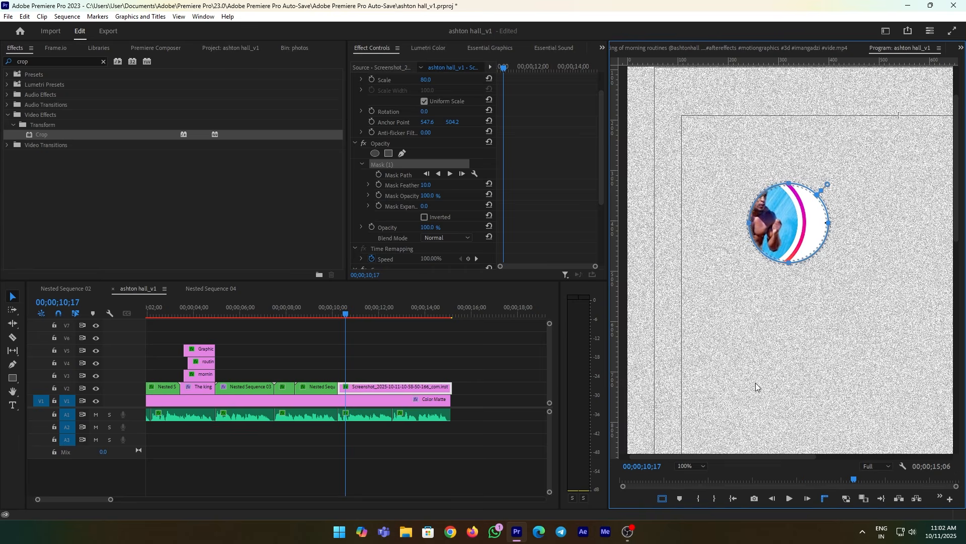
{"action": "left_click_drag", "start_coordinate": [790, 227], "coordinate": [752, 221]}
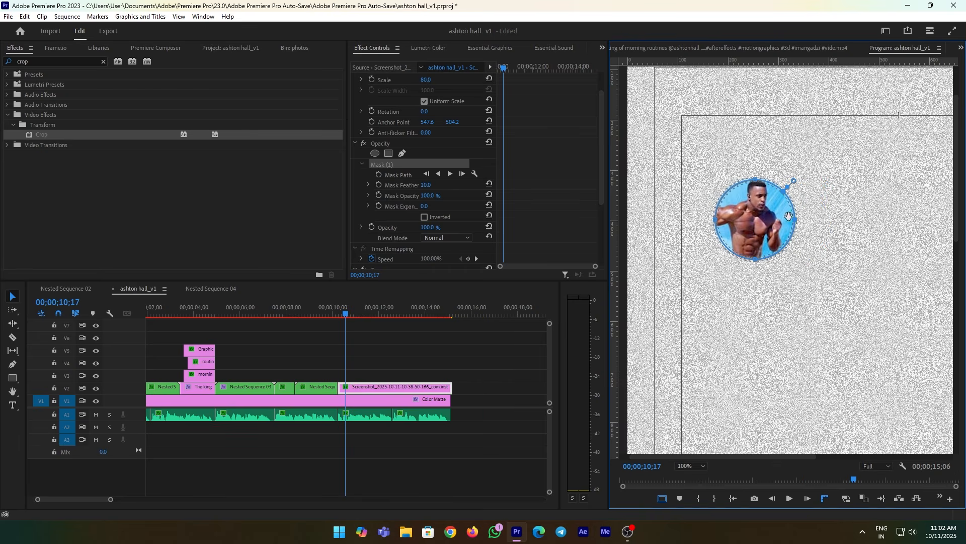
Set the mask feather to 0 and enlarge the mask until it encloses the profile picture's coloured ring.
{"action": "left_click_drag", "start_coordinate": [795, 182], "coordinate": [790, 184]}
{"action": "mouse_move", "coordinate": [796, 220]}
{"action": "left_mouse_down"}
{"action": "mouse_move", "coordinate": [815, 222]}
{"action": "mouse_move", "coordinate": [785, 226]}
{"action": "left_mouse_up"}
{"action": "left_click", "coordinate": [391, 347]}
{"action": "left_click", "coordinate": [391, 387]}
{"action": "left_click", "coordinate": [382, 194]}
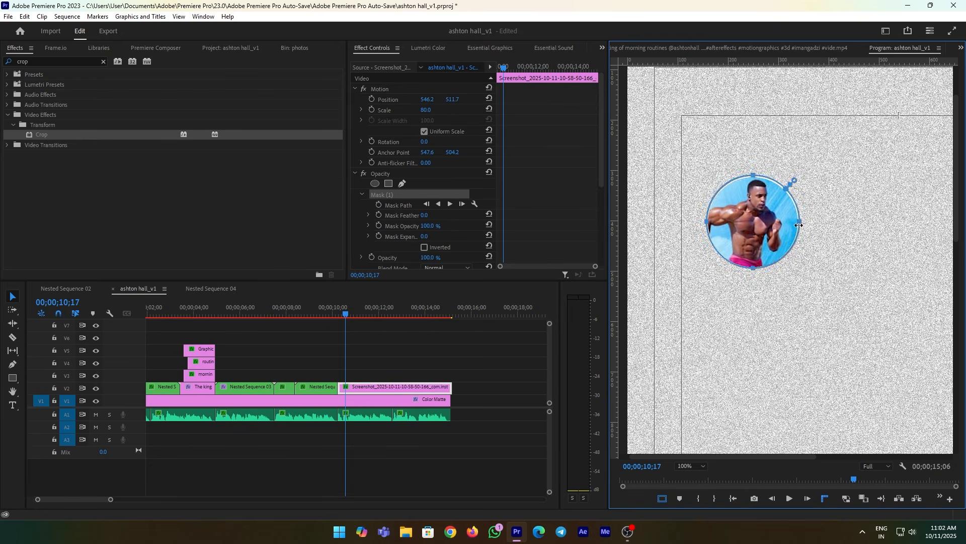
{"action": "left_click", "coordinate": [529, 371]}
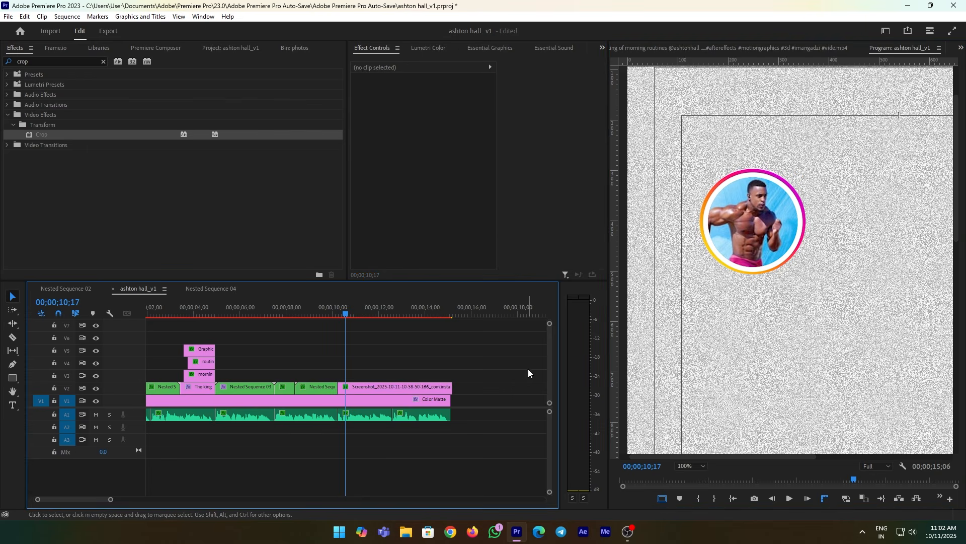
Nest the masked profile picture clip on V2, keeping the suggested sequence name.
{"action": "left_click", "coordinate": [377, 389]}
{"action": "right_click", "coordinate": [376, 388]}
{"action": "left_click", "coordinate": [406, 273]}
{"action": "left_click", "coordinate": [461, 275]}
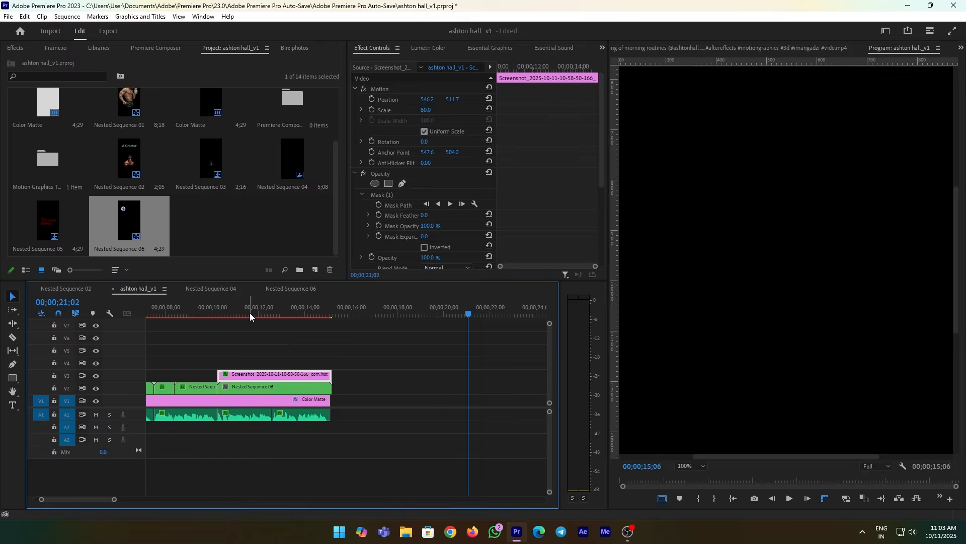
At 00;00;11;18, fit the frame in the preview and delete the elliptical mask from the screenshot copy on V3.
{"action": "left_click", "coordinate": [250, 312]}
{"action": "scroll", "coordinate": [355, 424], "scroll_direction": "up", "scroll_amount": 2}
{"action": "left_click", "coordinate": [689, 466]}
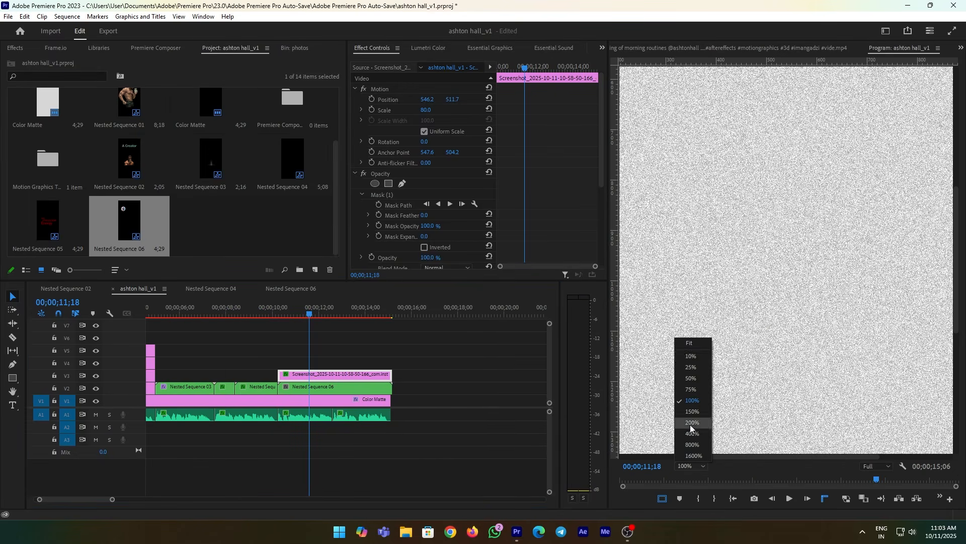
{"action": "left_click", "coordinate": [691, 342]}
{"action": "left_click", "coordinate": [388, 194]}
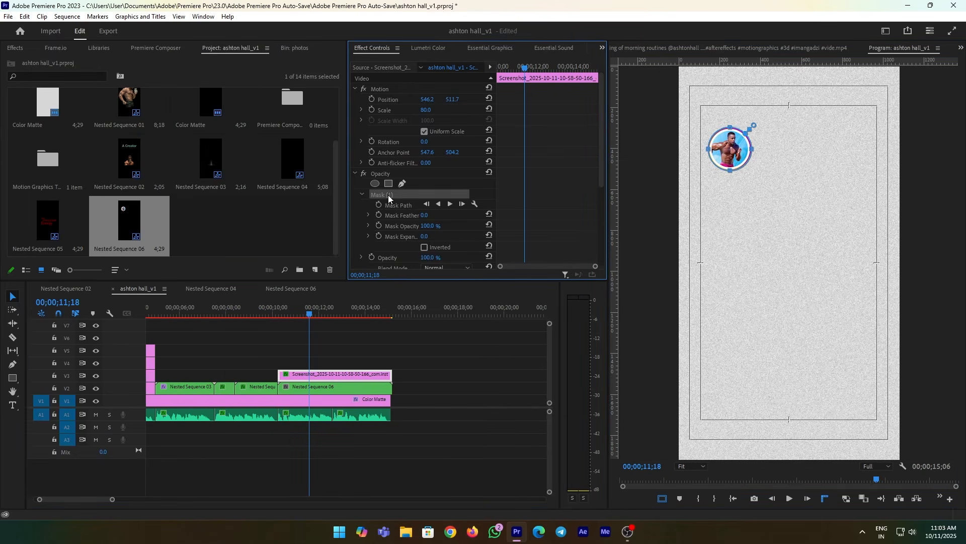
{"action": "key", "text": "Delete"}
{"action": "left_click", "coordinate": [355, 367]}
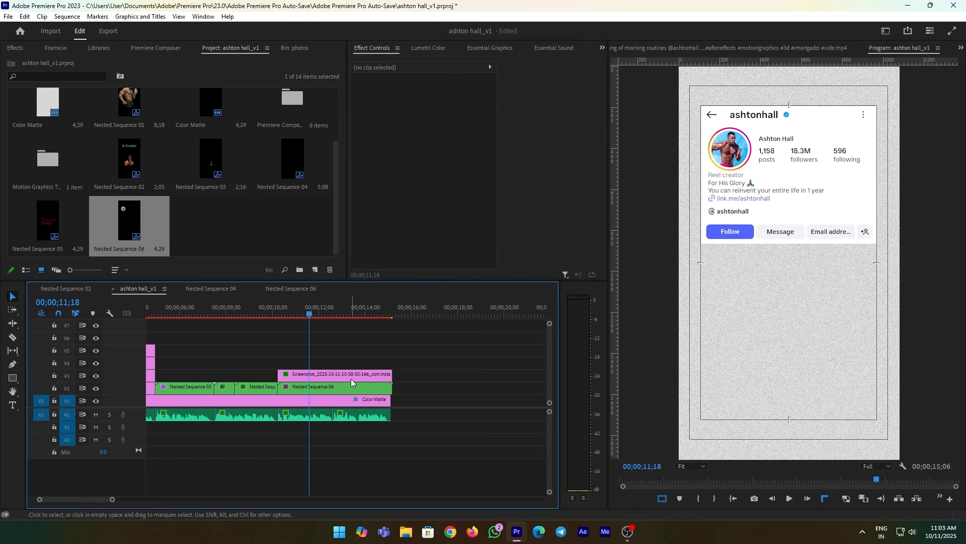
{"action": "left_click", "coordinate": [357, 387]}
{"action": "left_click_drag", "start_coordinate": [452, 99], "coordinate": [491, 100]}
{"action": "left_click_drag", "start_coordinate": [302, 375], "coordinate": [334, 375]}
{"action": "left_click", "coordinate": [322, 388]}
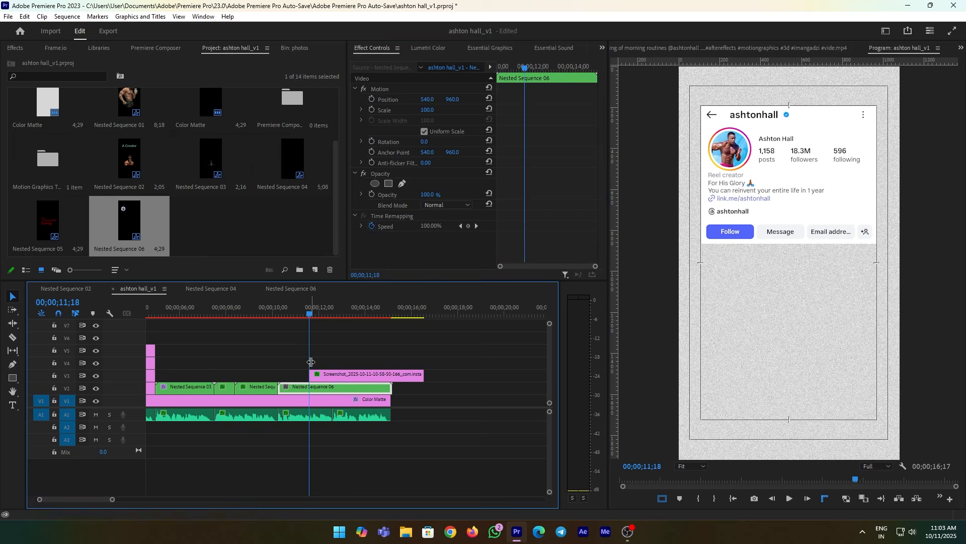
{"action": "left_click", "coordinate": [300, 307]}
{"action": "left_click_drag", "start_coordinate": [452, 99], "coordinate": [473, 99]}
{"action": "key", "text": "ctrl+z"}
{"action": "left_click_drag", "start_coordinate": [369, 377], "coordinate": [340, 375]}
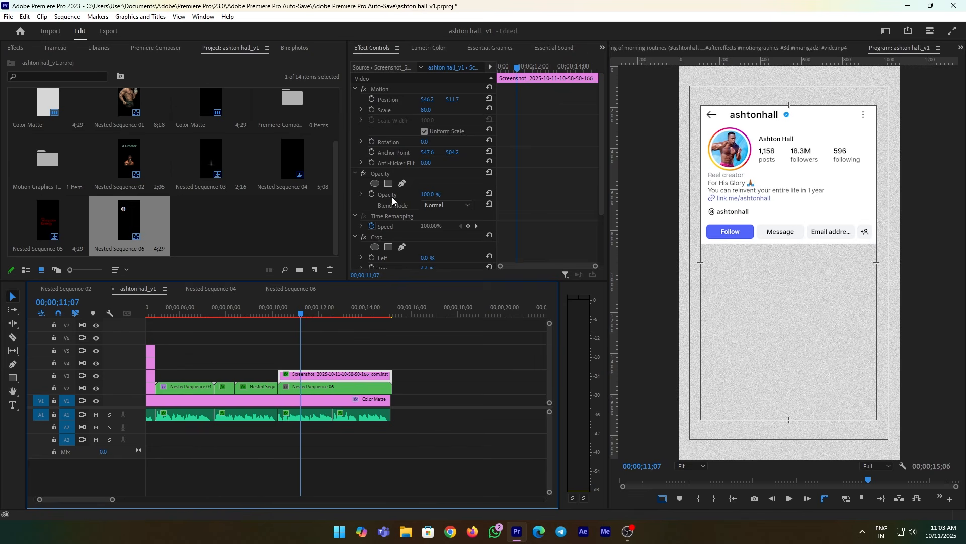
Add a rectangular opacity mask to the V3 screenshot and fit it around the profile name and the posts, followers and following counts.
{"action": "left_click", "coordinate": [388, 184]}
{"action": "left_click_drag", "start_coordinate": [812, 340], "coordinate": [876, 180]}
{"action": "left_click_drag", "start_coordinate": [822, 165], "coordinate": [826, 166]}
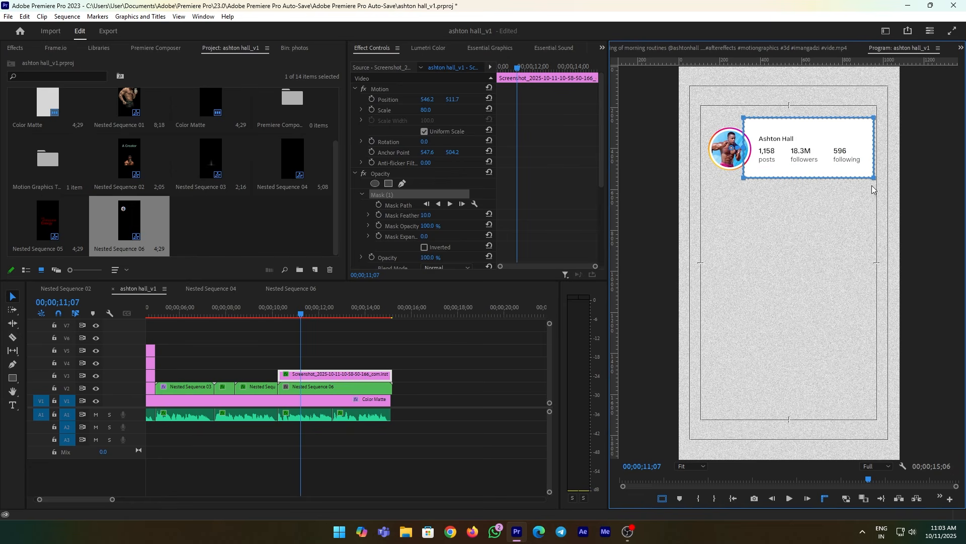
{"action": "left_click_drag", "start_coordinate": [731, 149], "coordinate": [750, 151]}
{"action": "left_click_drag", "start_coordinate": [876, 184], "coordinate": [845, 158]}
{"action": "left_click", "coordinate": [495, 365]}
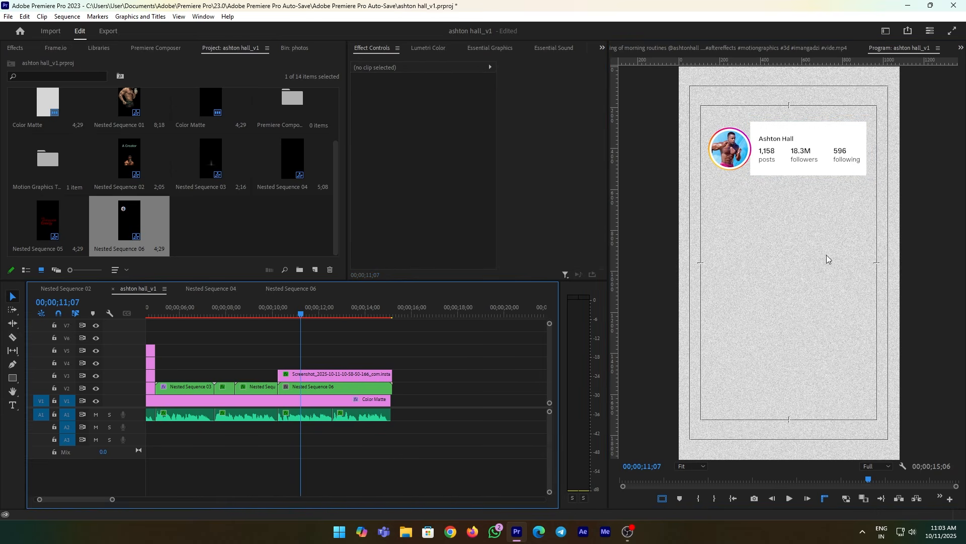
{"action": "right_click", "coordinate": [322, 375]}
{"action": "left_click", "coordinate": [352, 227]}
{"action": "left_click", "coordinate": [467, 276]}
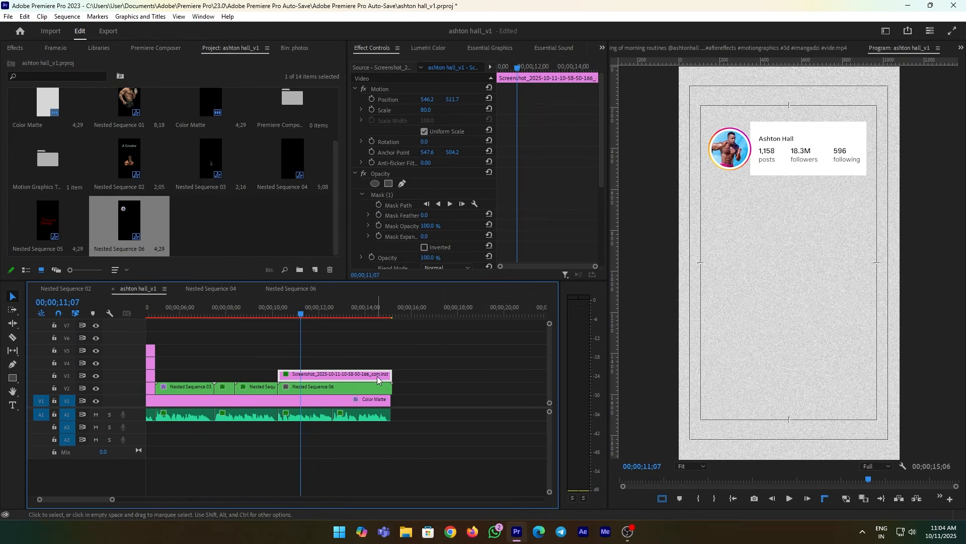
Duplicate the masked screenshot clip from V3 onto V4 at the same start time.
{"action": "left_click_drag", "start_coordinate": [378, 376], "coordinate": [361, 363]}
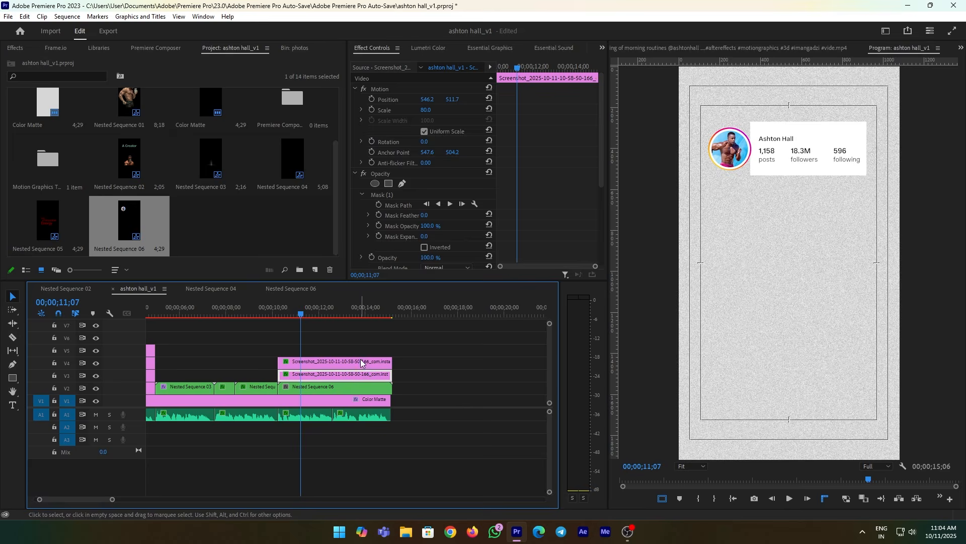
Nest the masked name and counts clip on V3, keeping the suggested sequence name.
{"action": "right_click", "coordinate": [357, 379]}
{"action": "left_click", "coordinate": [398, 263]}
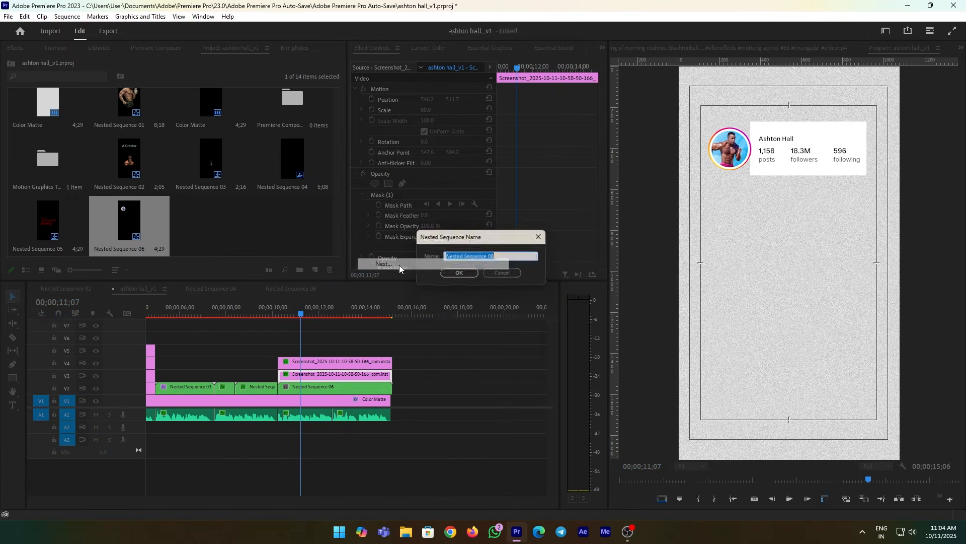
{"action": "left_click", "coordinate": [463, 275]}
Delete the rectangular mask from the duplicated screenshot clip on V4.
{"action": "left_click", "coordinate": [361, 363]}
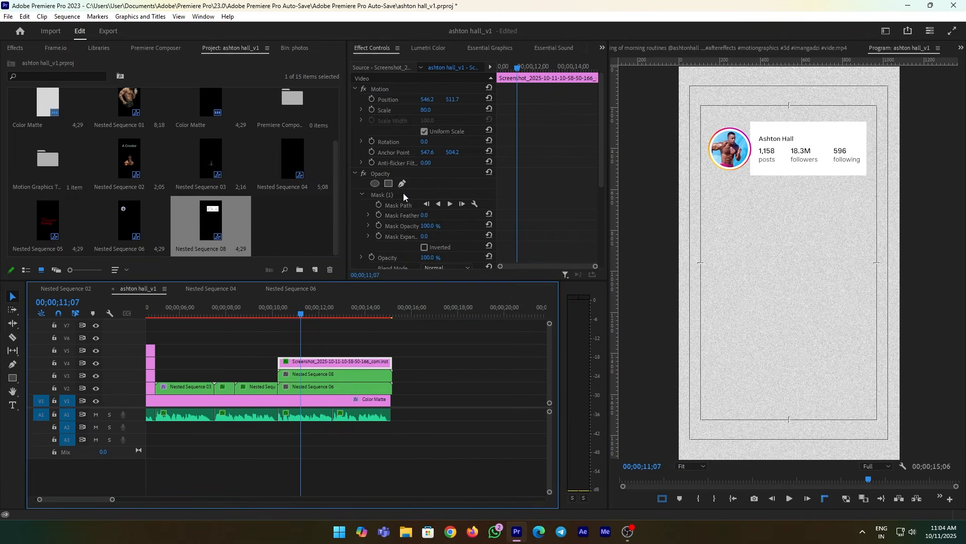
{"action": "left_click", "coordinate": [399, 195]}
{"action": "key", "text": "Delete"}
{"action": "left_click", "coordinate": [450, 356]}
Add a rectangular opacity mask with 0 feather to the V4 screenshot and fit it around the bio text and the button row.
{"action": "left_click", "coordinate": [354, 364]}
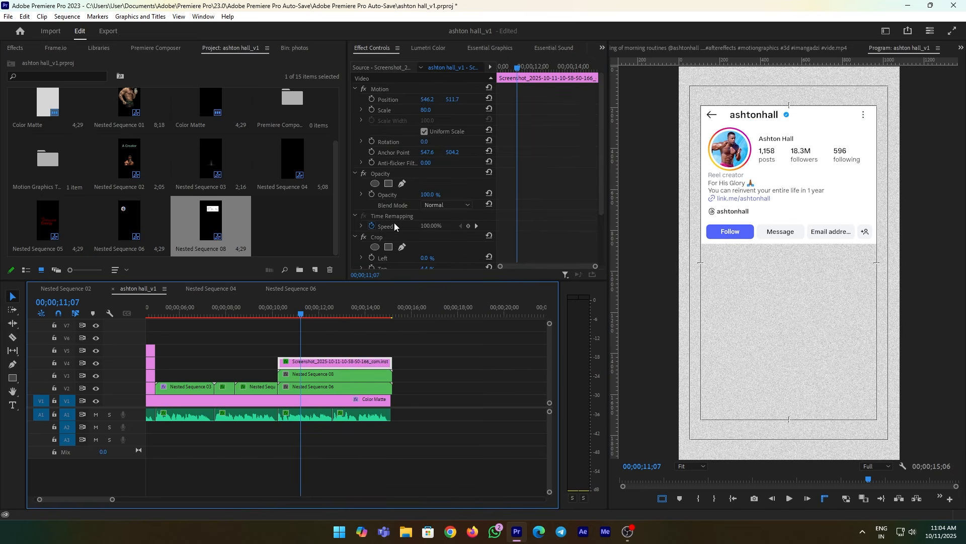
{"action": "left_click", "coordinate": [389, 183]}
{"action": "left_click_drag", "start_coordinate": [819, 339], "coordinate": [842, 256]}
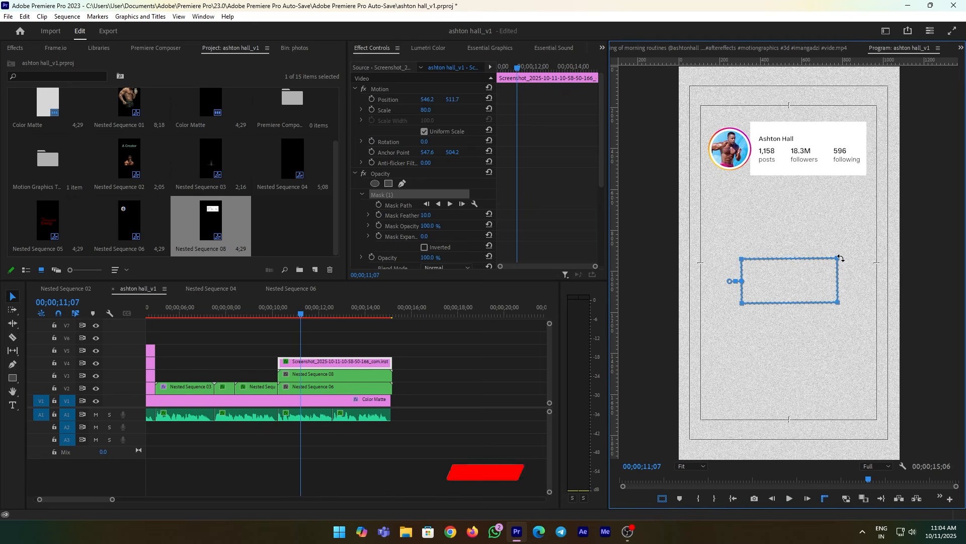
{"action": "left_click_drag", "start_coordinate": [848, 304], "coordinate": [871, 313]}
{"action": "left_click_drag", "start_coordinate": [703, 283], "coordinate": [711, 280]}
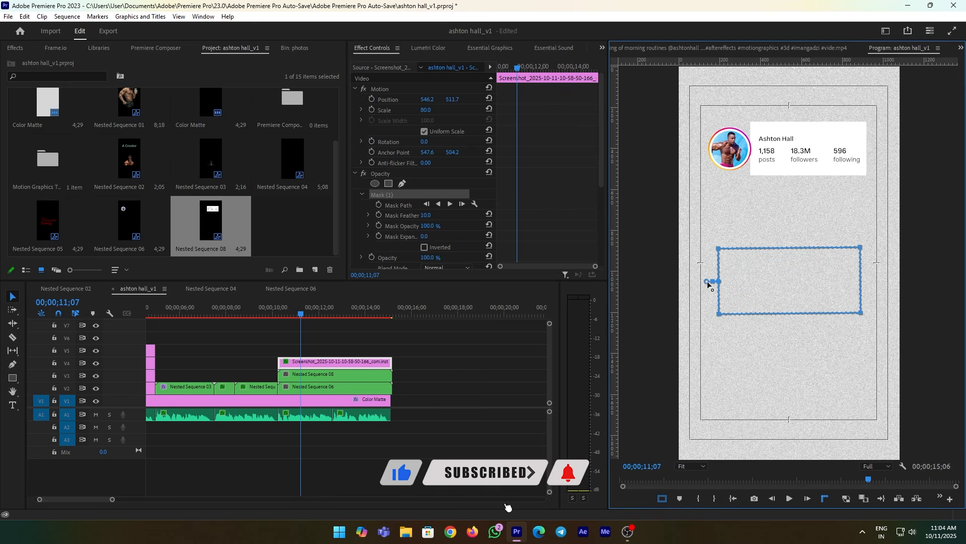
{"action": "left_click_drag", "start_coordinate": [773, 288], "coordinate": [773, 212]}
{"action": "mouse_move", "coordinate": [853, 248]}
{"action": "left_mouse_down"}
{"action": "mouse_move", "coordinate": [864, 234]}
{"action": "mouse_move", "coordinate": [869, 254]}
{"action": "left_mouse_up"}
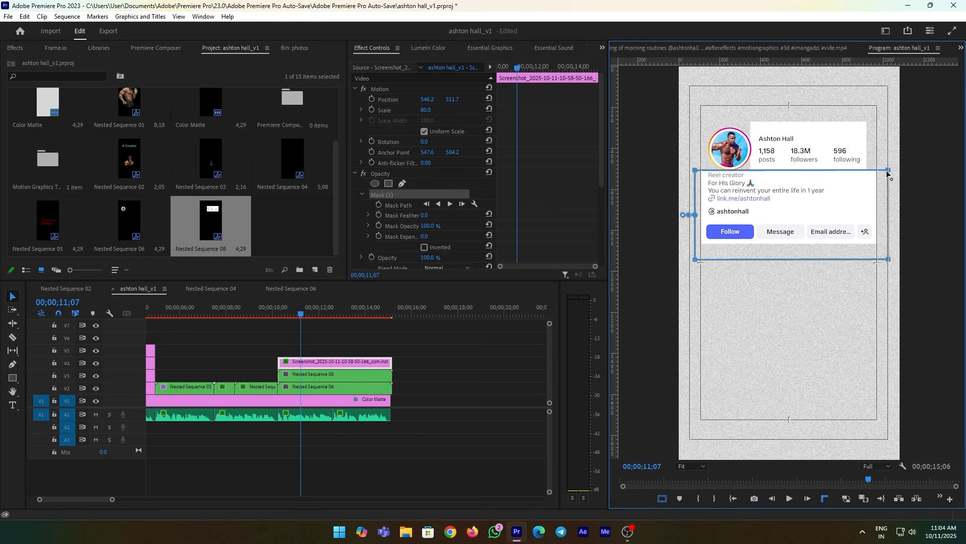
Inside the nested sequence on V3, extend the mask's right edge to the screenshot's edge, then return to the main sequence.
{"action": "left_click", "coordinate": [375, 375]}
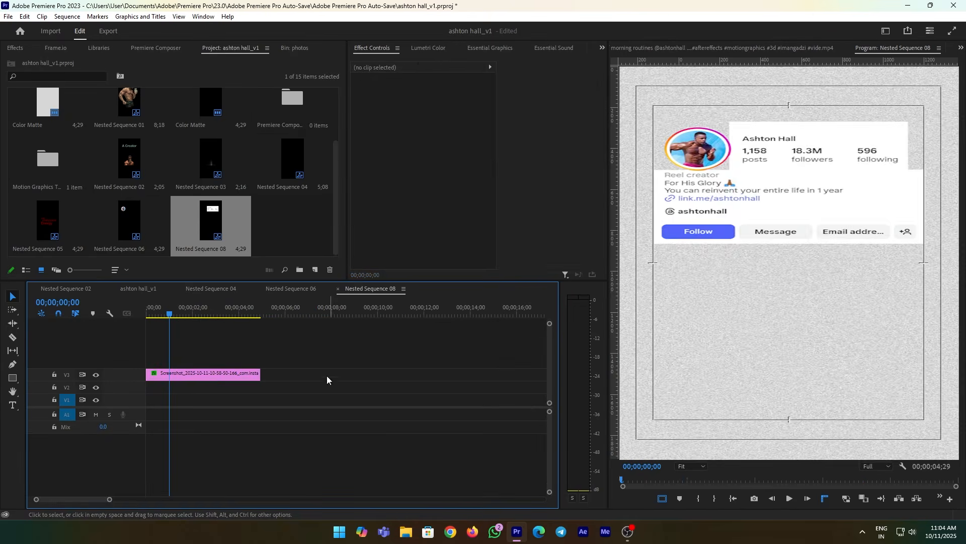
{"action": "double_click", "coordinate": [329, 375]}
{"action": "left_click", "coordinate": [209, 375]}
{"action": "left_click", "coordinate": [408, 195]}
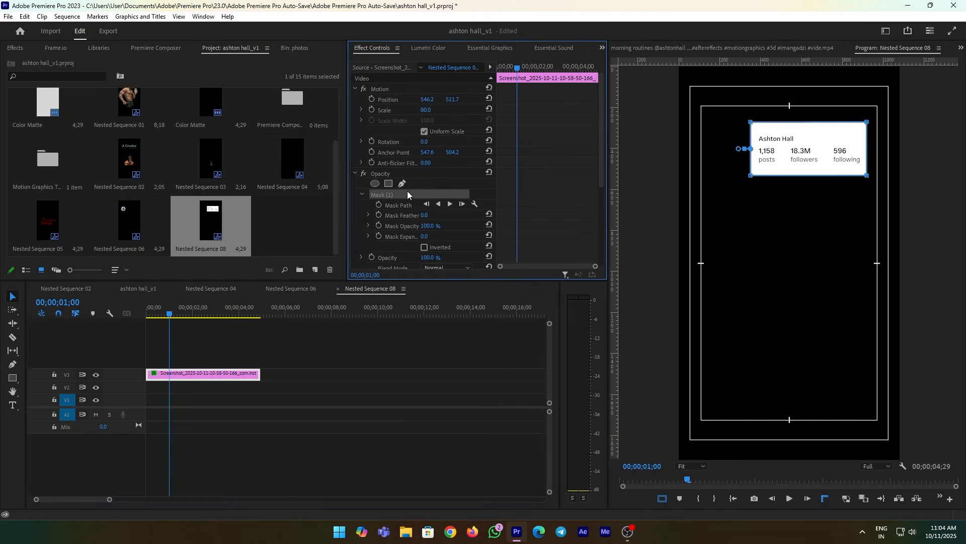
{"action": "left_click_drag", "start_coordinate": [884, 193], "coordinate": [878, 123]}
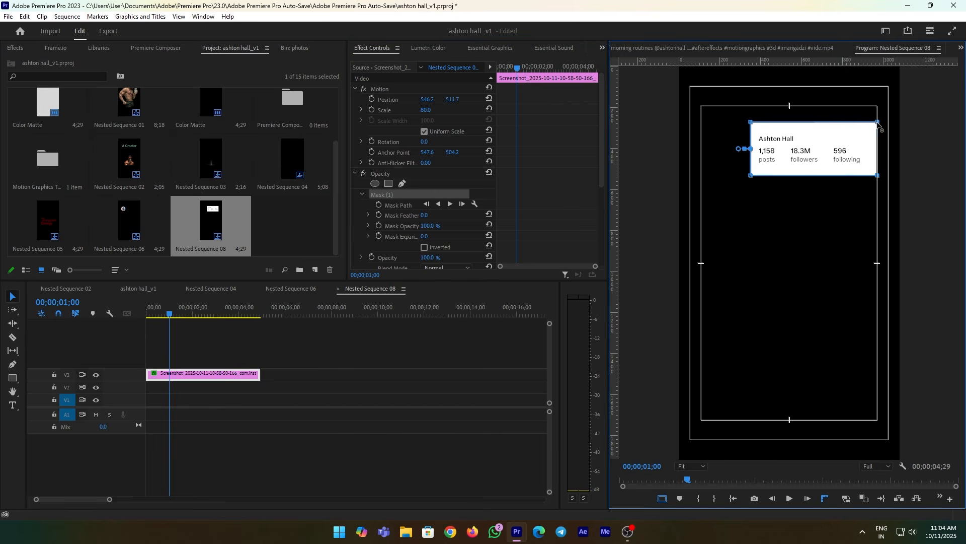
{"action": "left_click", "coordinate": [383, 343]}
{"action": "left_click", "coordinate": [137, 289]}
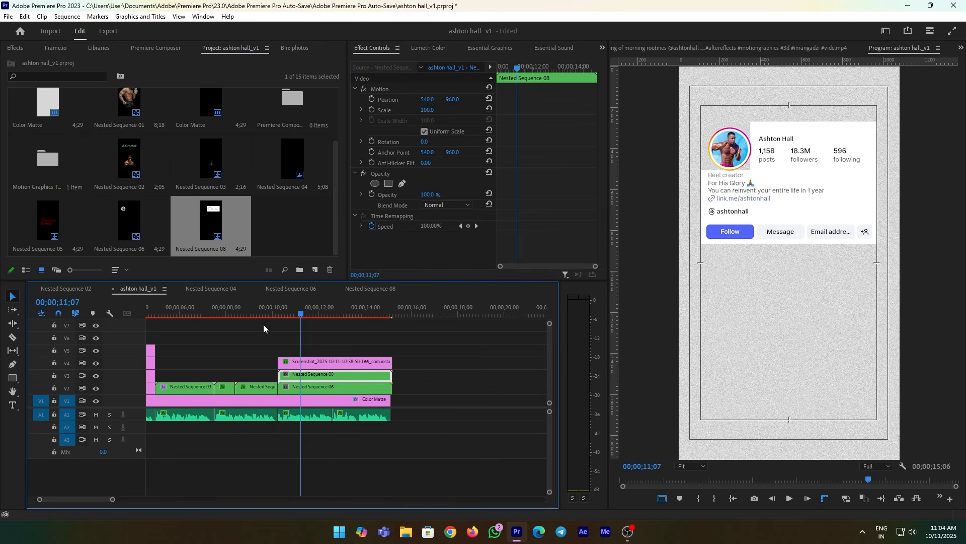
Nest the masked bio and buttons clip on V4, keeping the suggested sequence name.
{"action": "right_click", "coordinate": [316, 361]}
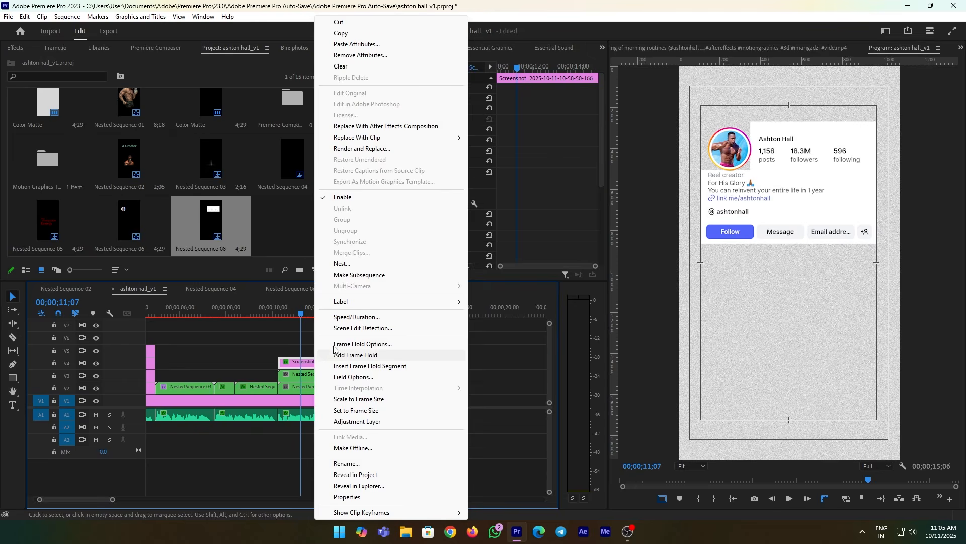
{"action": "left_click", "coordinate": [352, 264]}
{"action": "left_click", "coordinate": [456, 275]}
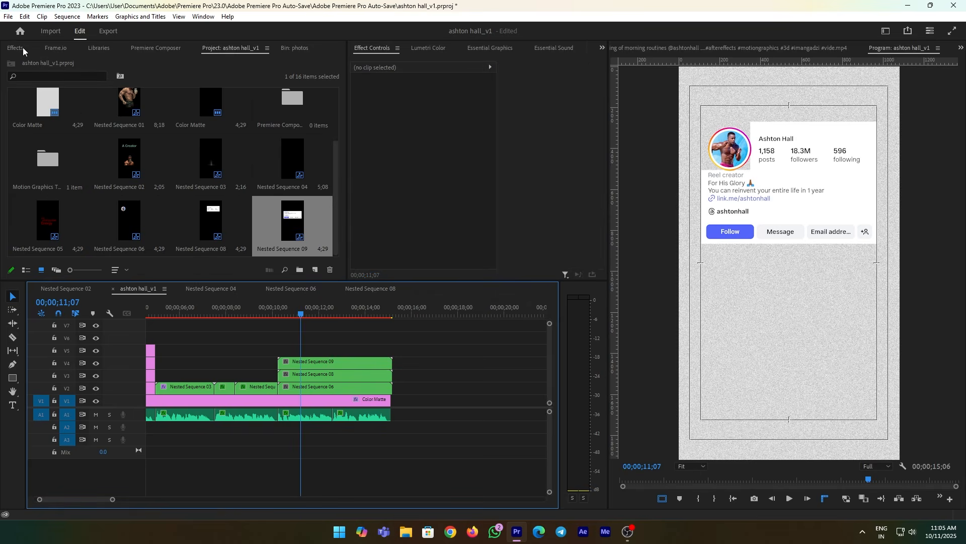
Search the effects library for "ultra" to find the Ultra Key effect.
{"action": "left_click", "coordinate": [23, 47]}
{"action": "key", "text": "BackSpace"}
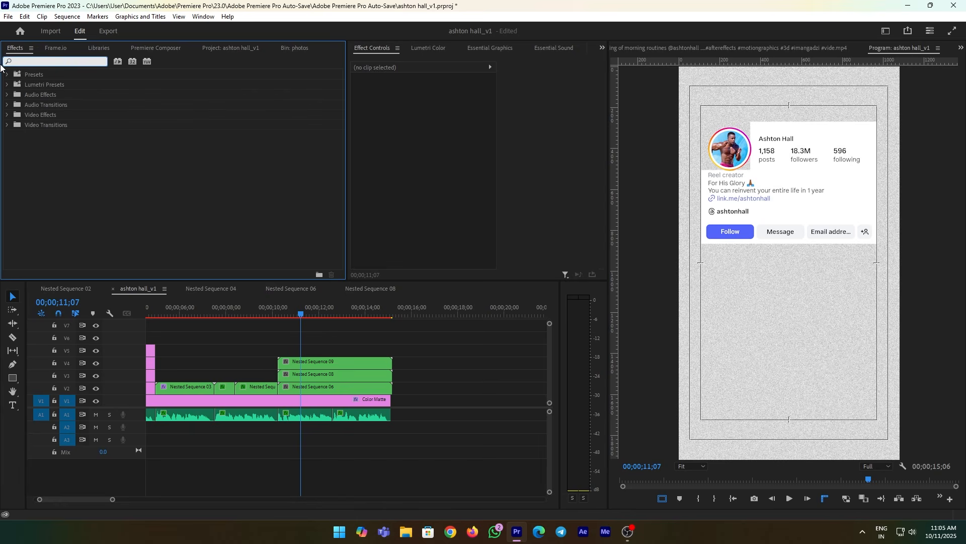
{"action": "type", "text": "ultra"}
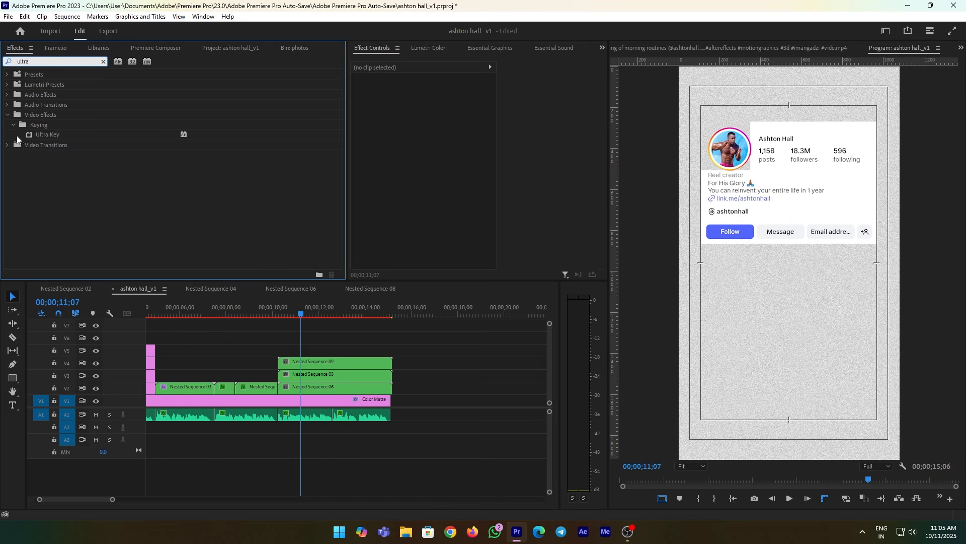
{"action": "left_click_drag", "start_coordinate": [45, 135], "coordinate": [297, 388]}
{"action": "scroll", "coordinate": [431, 250], "scroll_direction": "down", "scroll_amount": 3}
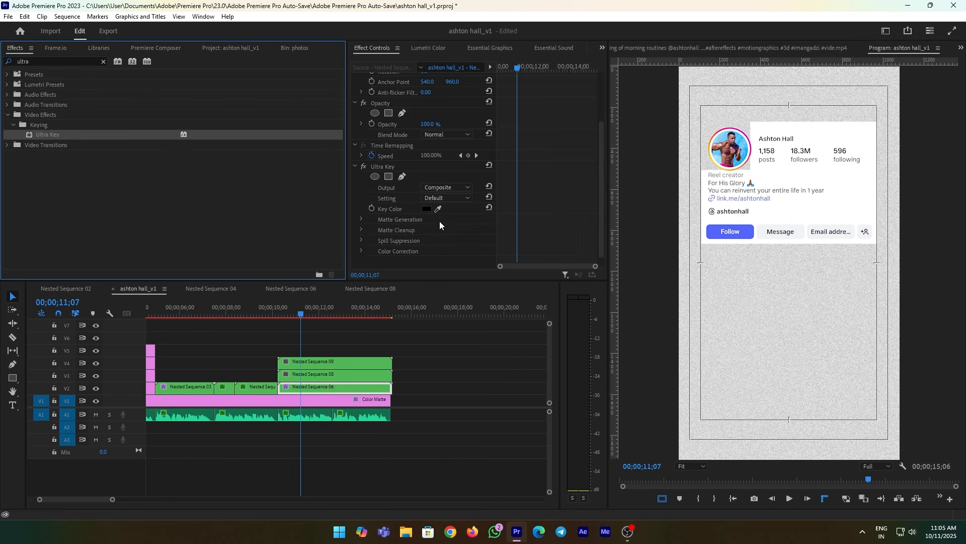
{"action": "left_click", "coordinate": [438, 208]}
{"action": "left_click", "coordinate": [778, 214]}
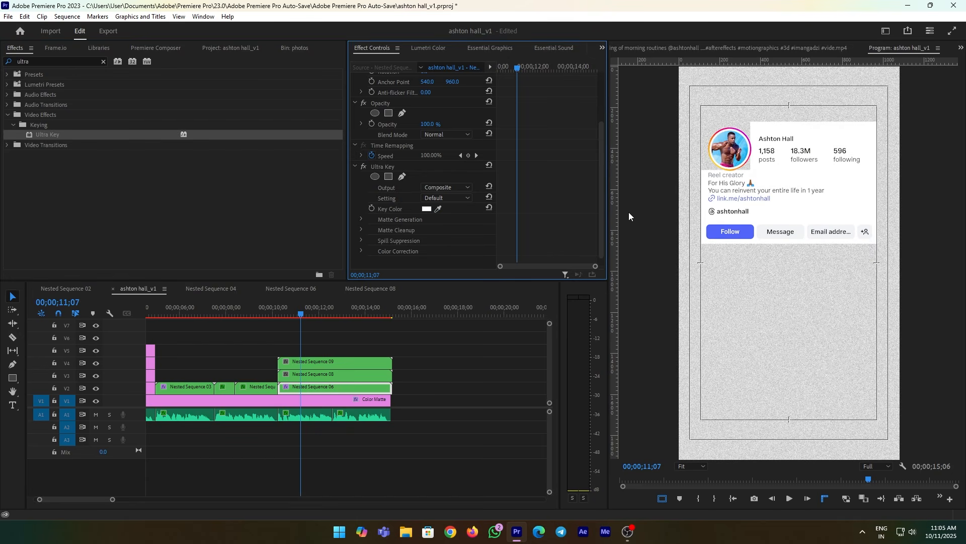
{"action": "left_click", "coordinate": [360, 218]}
{"action": "left_click_drag", "start_coordinate": [428, 232], "coordinate": [406, 232]}
{"action": "key", "text": "ctrl+z"}
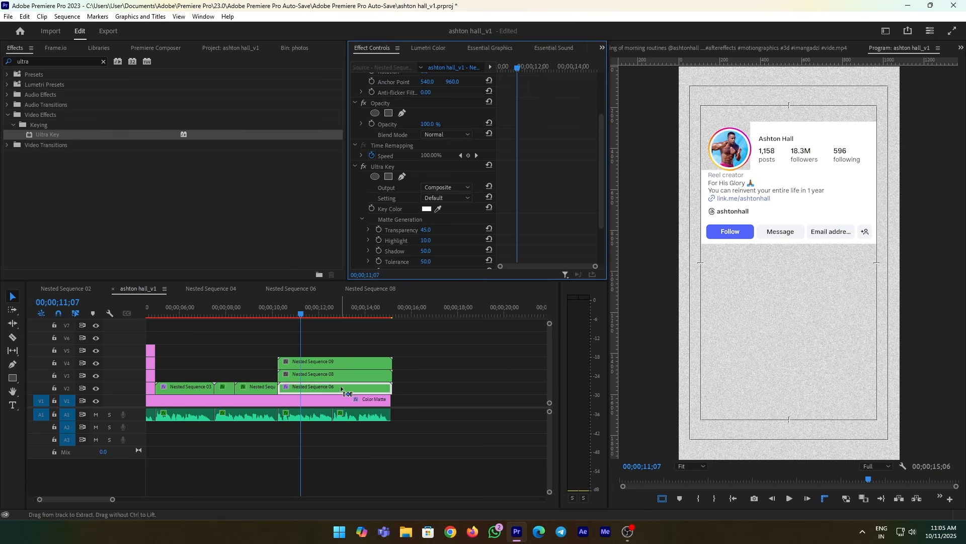
{"action": "left_click", "coordinate": [392, 166]}
{"action": "key", "text": "Delete"}
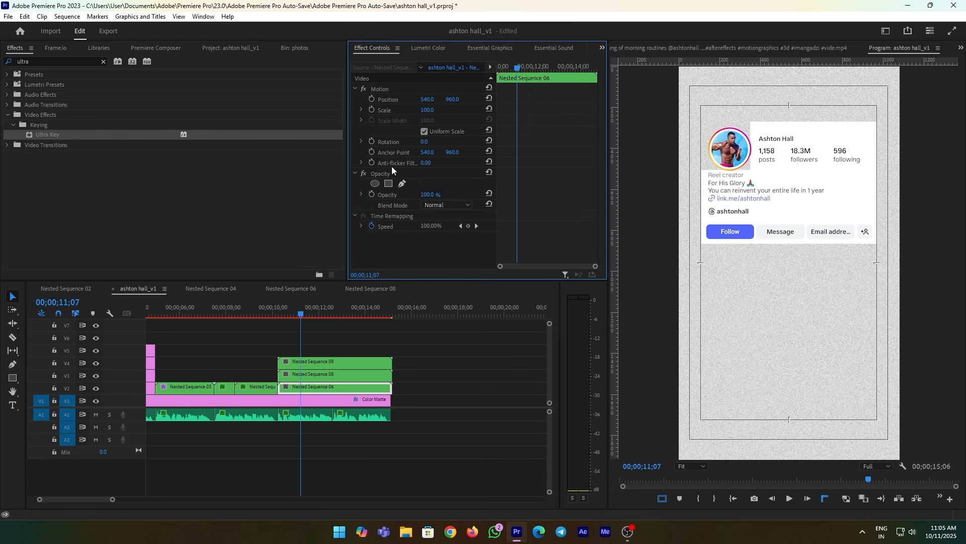
Apply Ultra Key to the nested clip on V3, sample the white background as key color and set the matte transparency to 100.
{"action": "left_click", "coordinate": [80, 129]}
{"action": "left_click_drag", "start_coordinate": [83, 135], "coordinate": [302, 377]}
{"action": "scroll", "coordinate": [420, 242], "scroll_direction": "down", "scroll_amount": 2}
{"action": "left_click", "coordinate": [437, 219]}
{"action": "left_click", "coordinate": [786, 212]}
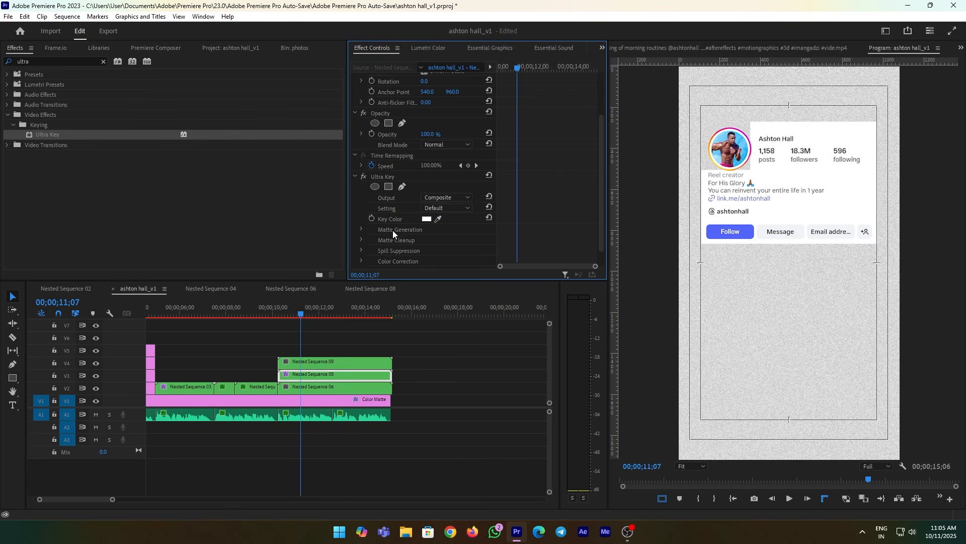
{"action": "left_click", "coordinate": [360, 230]}
{"action": "scroll", "coordinate": [393, 247], "scroll_direction": "down", "scroll_amount": 2}
{"action": "left_click_drag", "start_coordinate": [429, 202], "coordinate": [468, 199]}
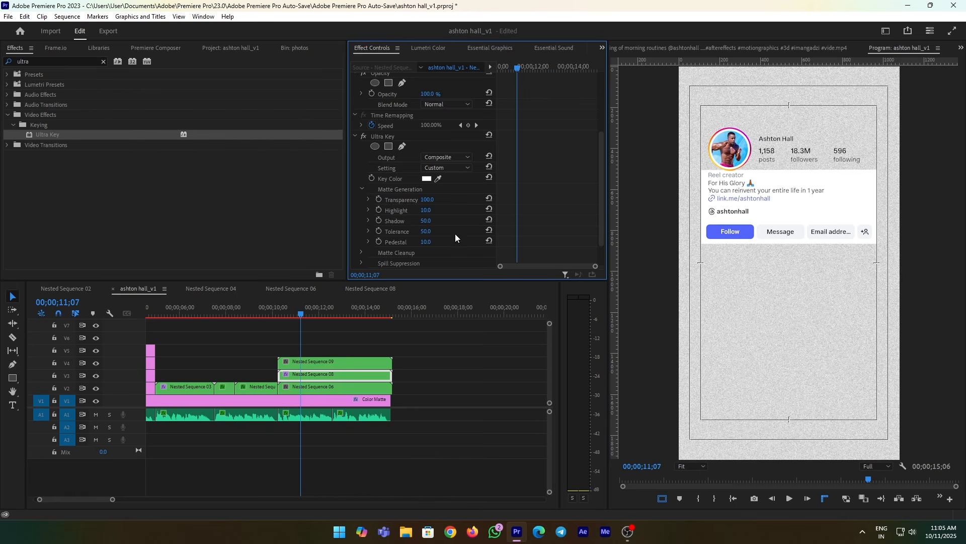
Copy the Ultra Key effect from the V3 nested clip and paste it onto the nested clip on V4.
{"action": "right_click", "coordinate": [403, 137]}
{"action": "left_click", "coordinate": [428, 198]}
{"action": "left_click", "coordinate": [372, 362]}
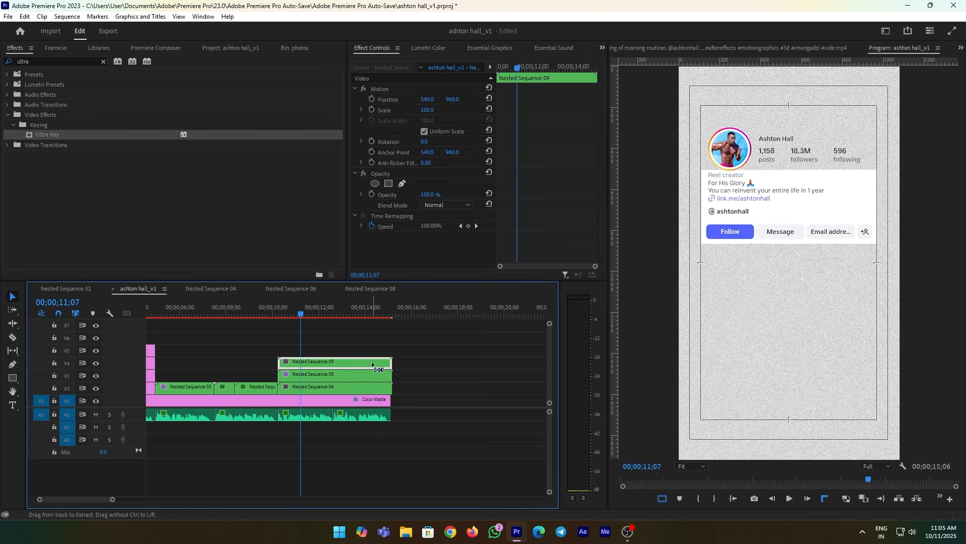
{"action": "key", "text": "ctrl+v"}
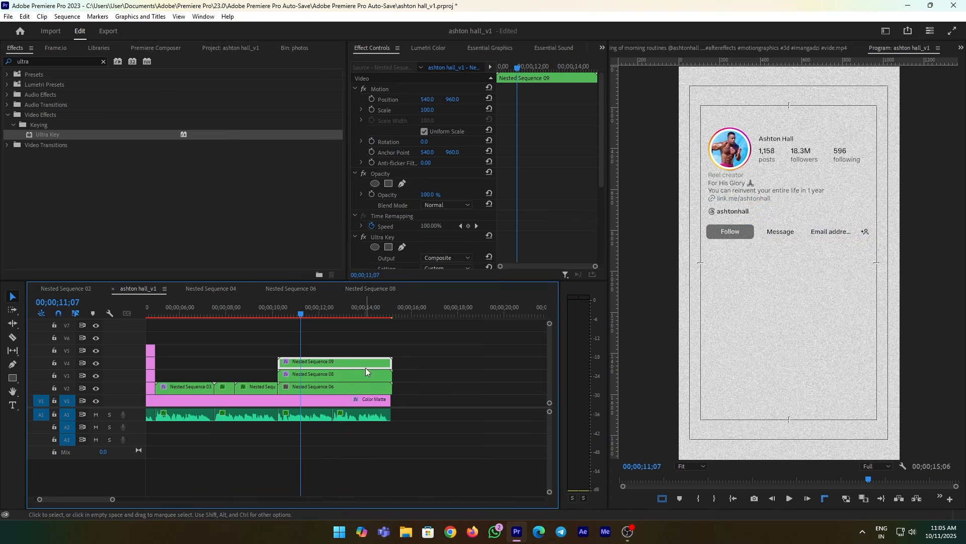
Adjust the matte transparency of Ultra Key on the V4 nested clip.
{"action": "scroll", "coordinate": [407, 241], "scroll_direction": "down", "scroll_amount": 4}
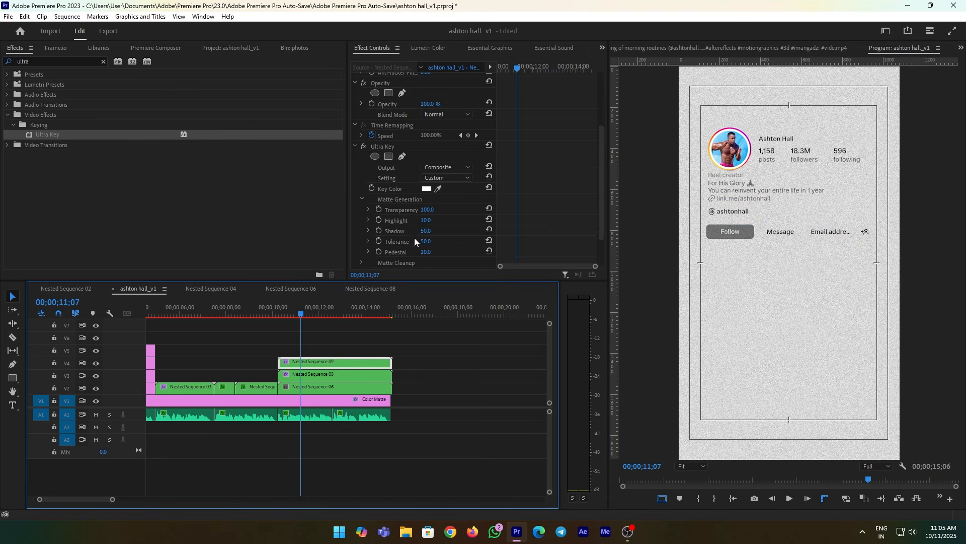
{"action": "mouse_move", "coordinate": [428, 191]}
{"action": "left_mouse_down"}
{"action": "mouse_move", "coordinate": [453, 191]}
{"action": "mouse_move", "coordinate": [426, 190]}
{"action": "left_mouse_up"}
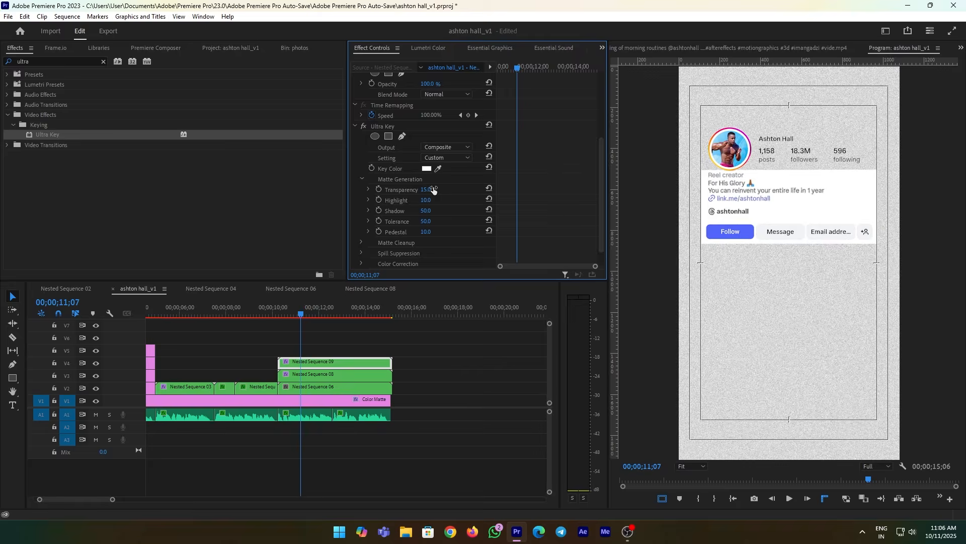
{"action": "left_click_drag", "start_coordinate": [426, 189], "coordinate": [465, 190]}
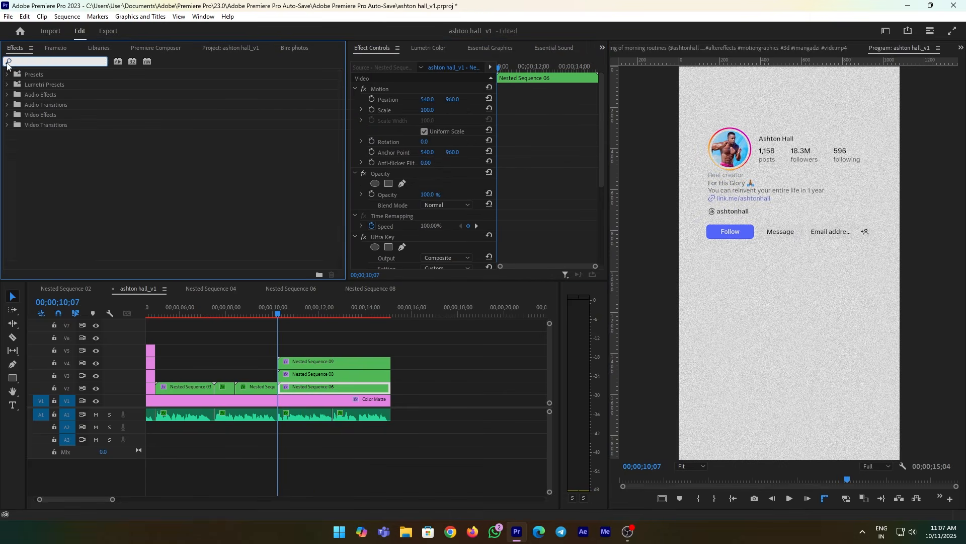
Apply the Slide Up + preset to the profile picture nest on V2 and scrub through the start of its animation.
{"action": "type", "text": "slide"}
{"action": "left_click_drag", "start_coordinate": [43, 84], "coordinate": [296, 387]}
{"action": "scroll", "coordinate": [528, 209], "scroll_direction": "down", "scroll_amount": 10}
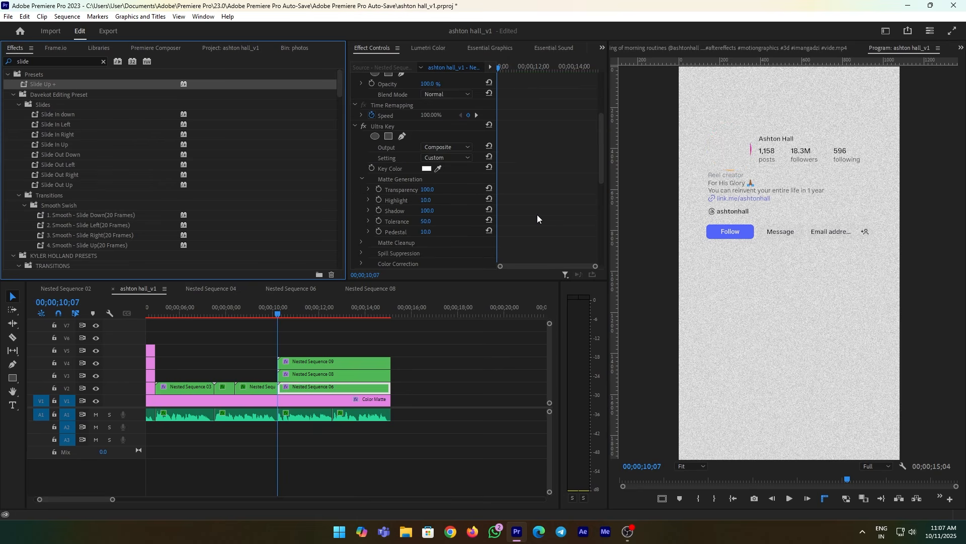
{"action": "left_click_drag", "start_coordinate": [502, 66], "coordinate": [499, 73]}
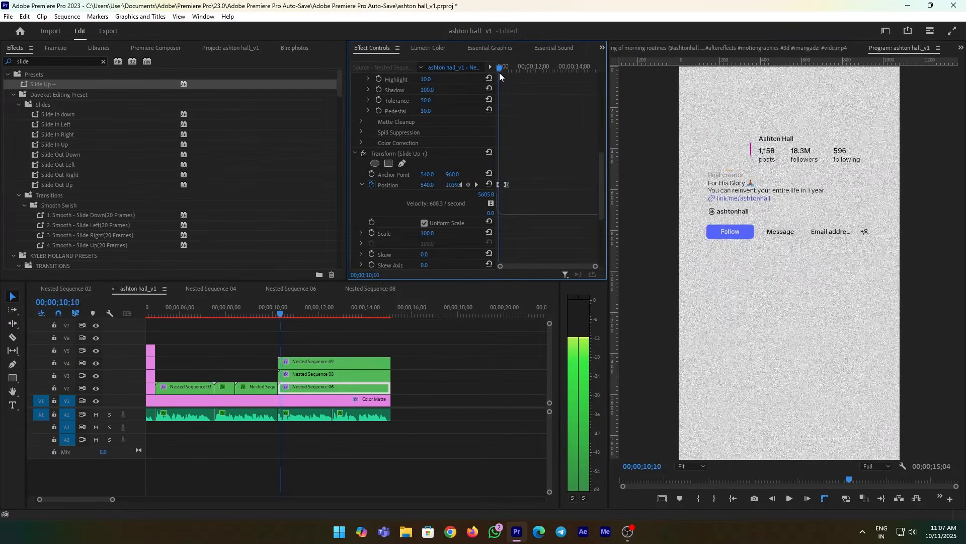
Inside the nested sequence on V3, pull the mask's left edge slightly inward to exclude the profile ring fragment, then return to the main sequence.
{"action": "double_click", "coordinate": [339, 376]}
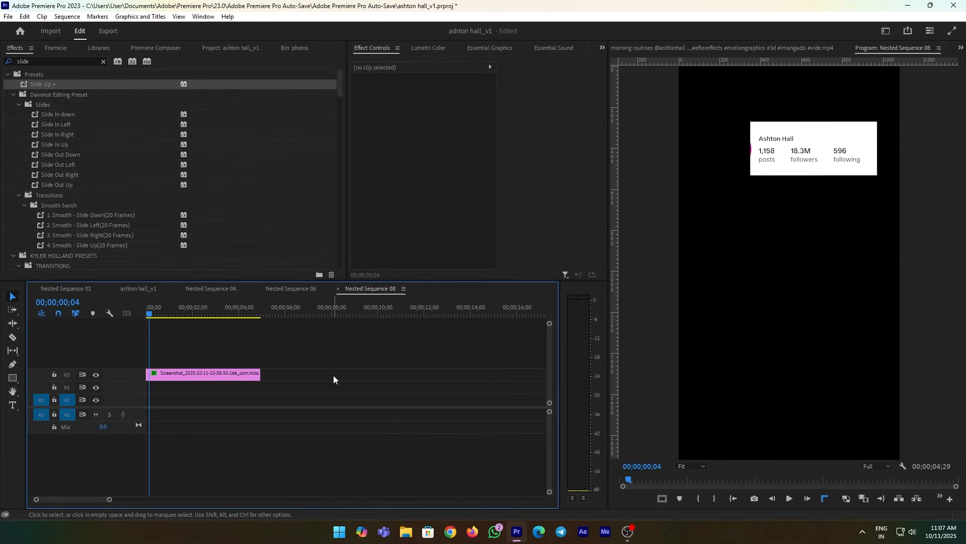
{"action": "left_click", "coordinate": [182, 379]}
{"action": "left_click", "coordinate": [407, 197]}
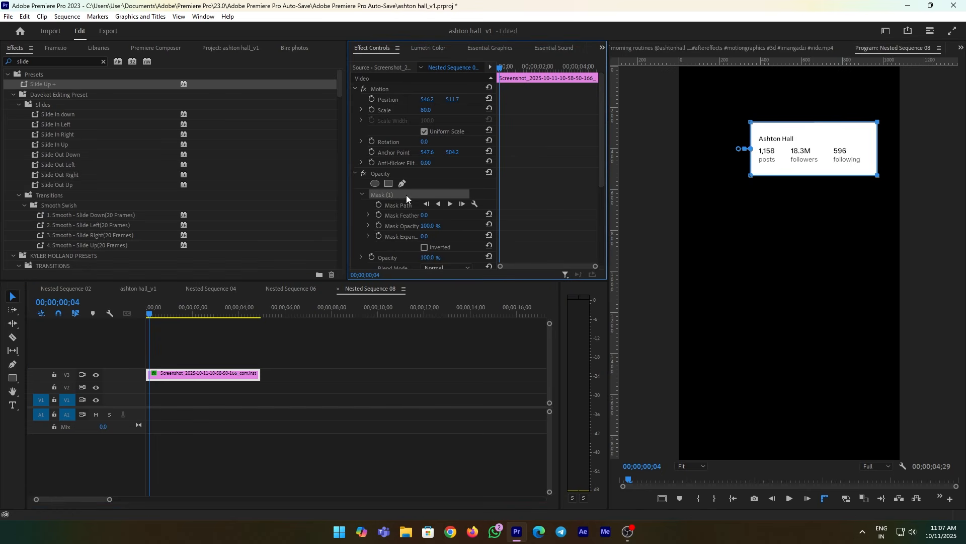
{"action": "left_click", "coordinate": [763, 192]}
{"action": "left_click_drag", "start_coordinate": [751, 121], "coordinate": [753, 122]}
{"action": "left_click", "coordinate": [353, 397]}
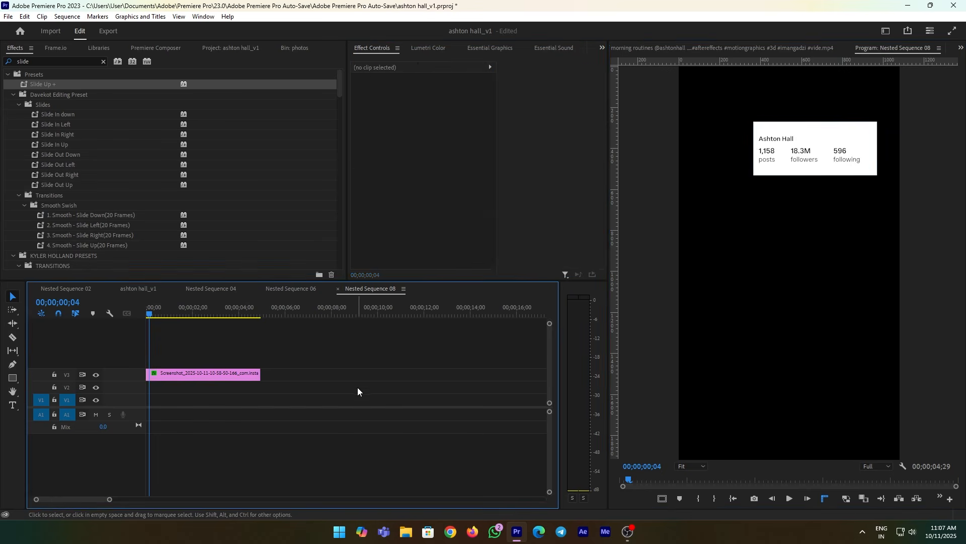
{"action": "left_click", "coordinate": [146, 290]}
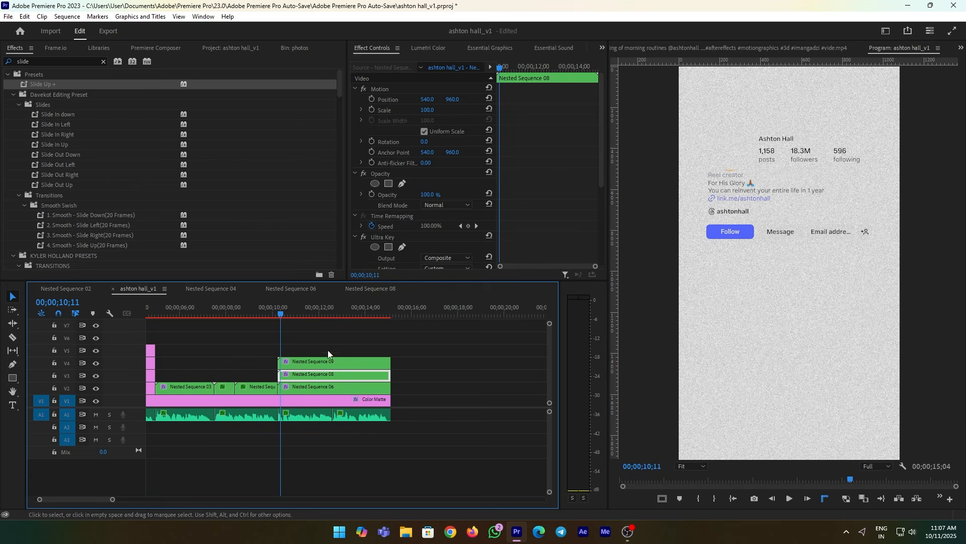
Inside the nested sequence on V4, lower the mask's top edge slightly to exclude the profile ring fragment and return to the main sequence.
{"action": "double_click", "coordinate": [315, 364]}
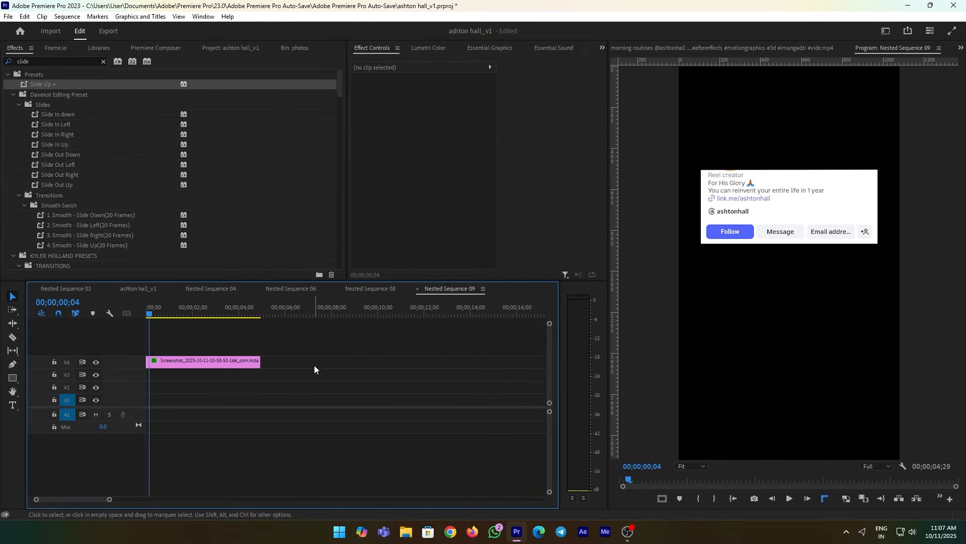
{"action": "left_click", "coordinate": [228, 362]}
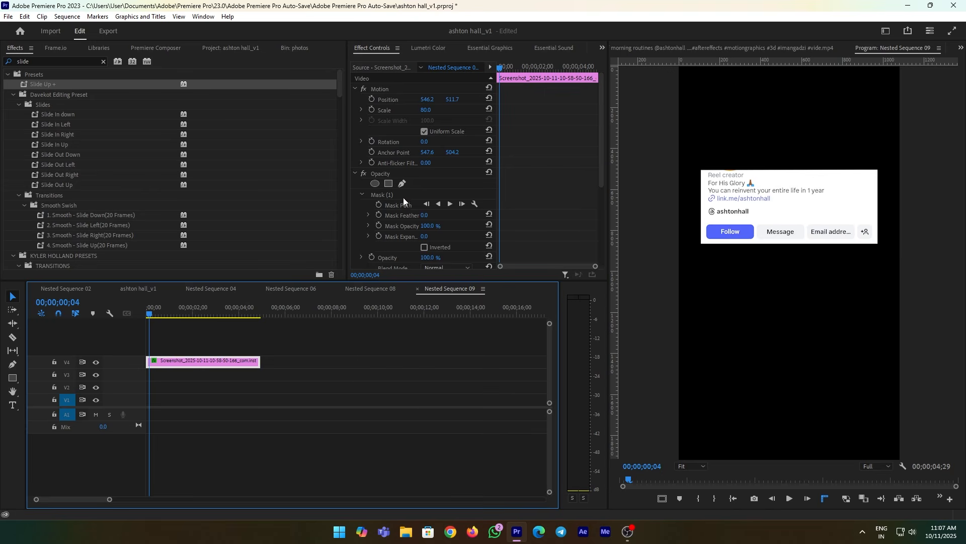
{"action": "left_click", "coordinate": [398, 195]}
{"action": "left_click", "coordinate": [918, 198]}
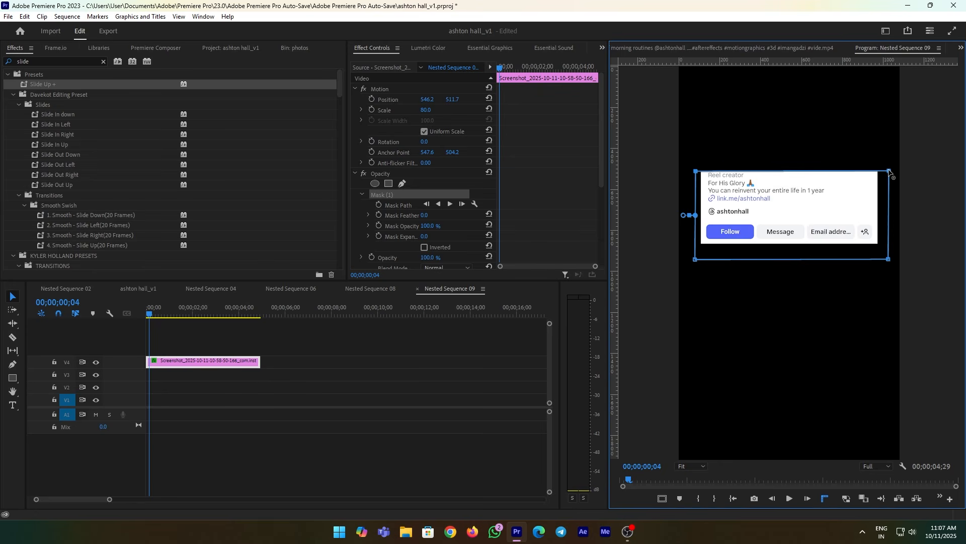
{"action": "left_click_drag", "start_coordinate": [889, 173], "coordinate": [889, 171]}
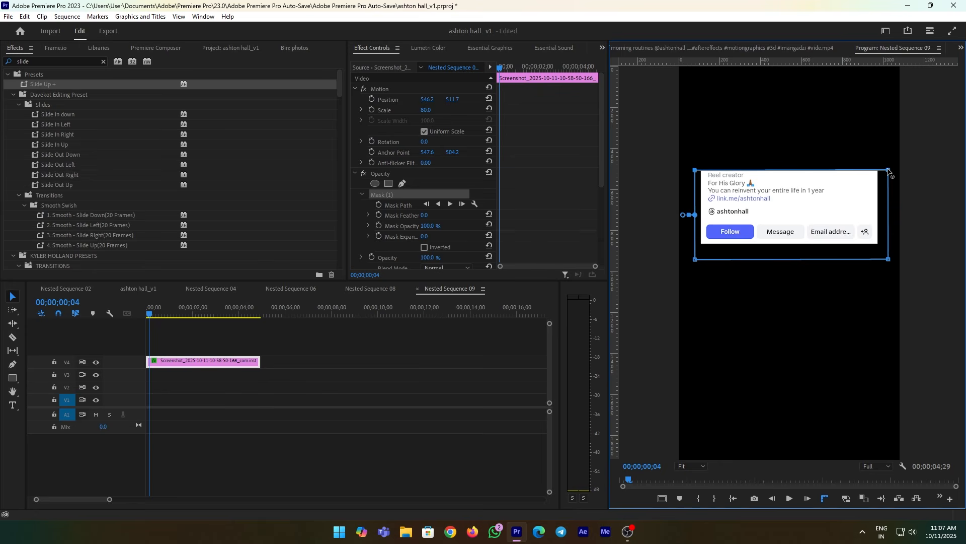
{"action": "left_click", "coordinate": [498, 345]}
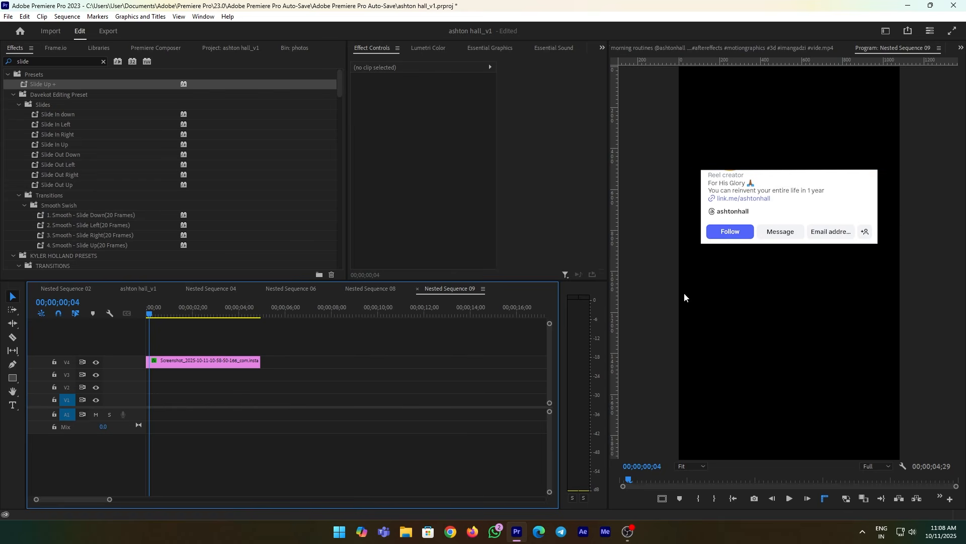
{"action": "left_click", "coordinate": [223, 362]}
{"action": "left_click", "coordinate": [394, 198]}
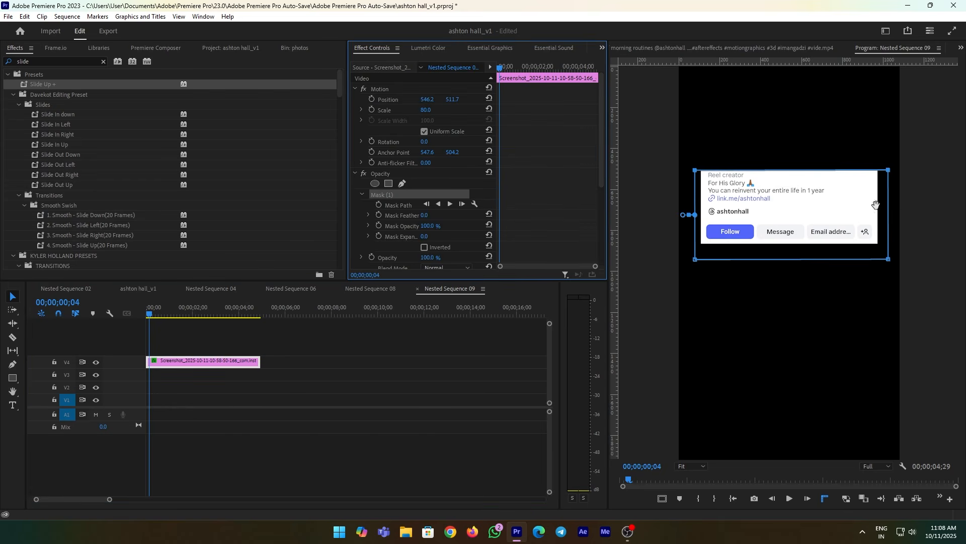
{"action": "left_click_drag", "start_coordinate": [906, 197], "coordinate": [609, 132]}
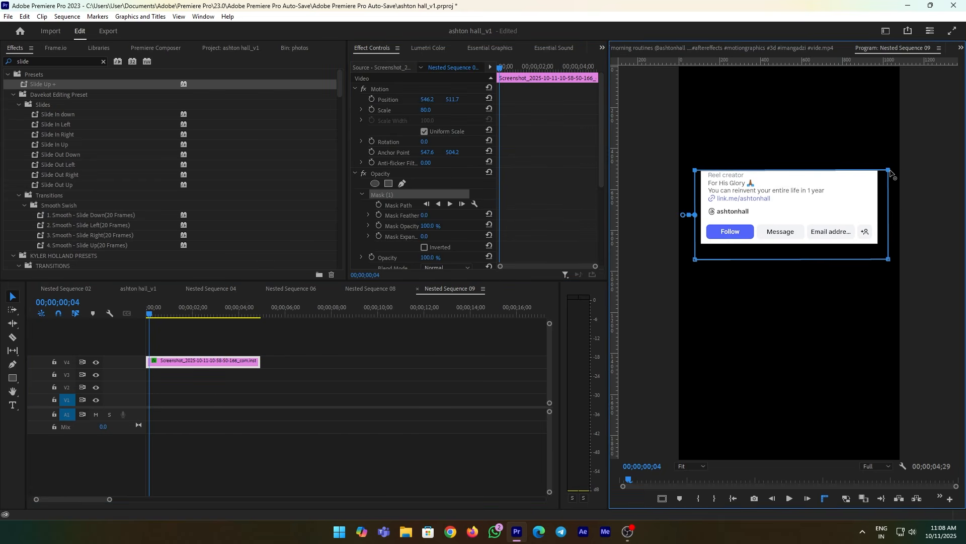
{"action": "mouse_move", "coordinate": [888, 173]}
{"action": "left_mouse_down"}
{"action": "mouse_move", "coordinate": [888, 190]}
{"action": "mouse_move", "coordinate": [888, 174]}
{"action": "left_mouse_up"}
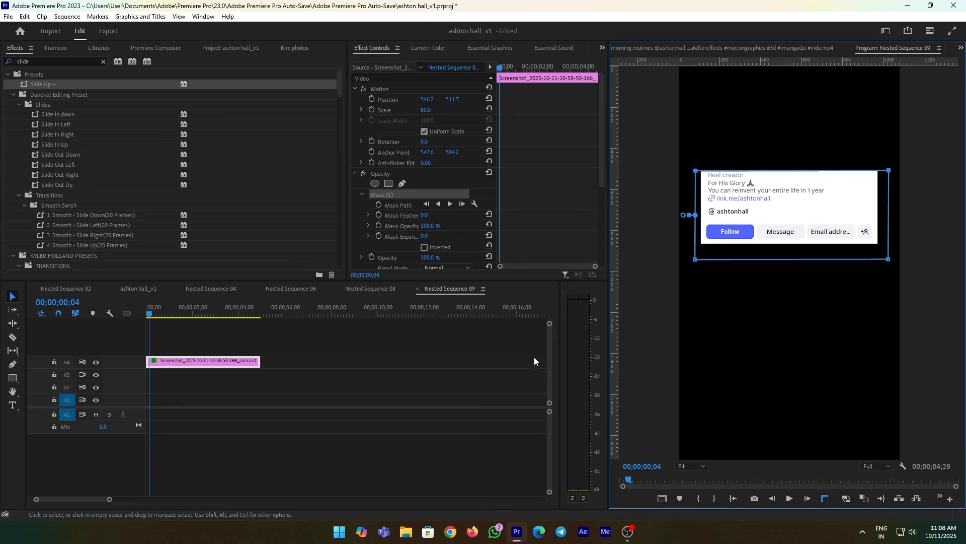
{"action": "left_click", "coordinate": [518, 362]}
{"action": "left_click", "coordinate": [144, 288]}
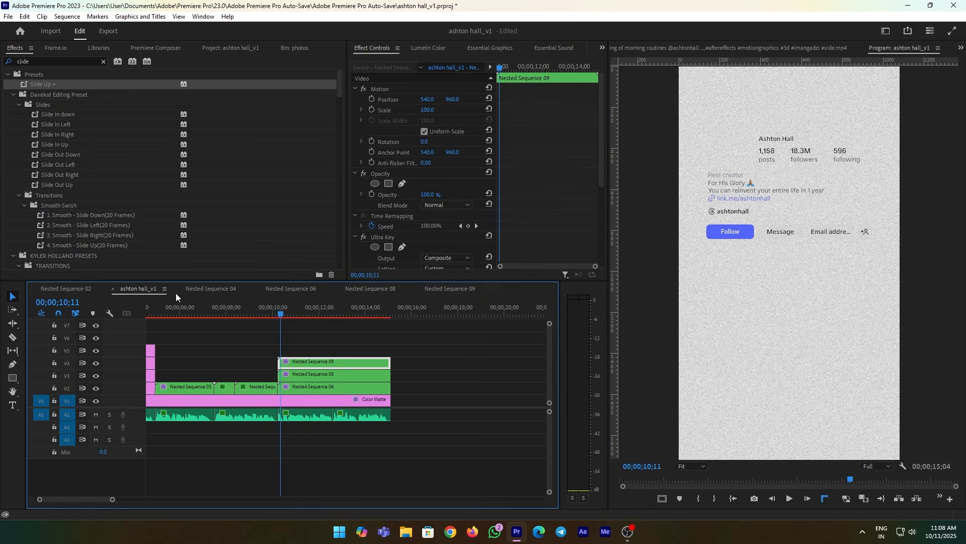
Play back the start of the Instagram profile animation in the main sequence.
{"action": "left_click_drag", "start_coordinate": [280, 313], "coordinate": [296, 314]}
{"action": "key", "text": "Up"}
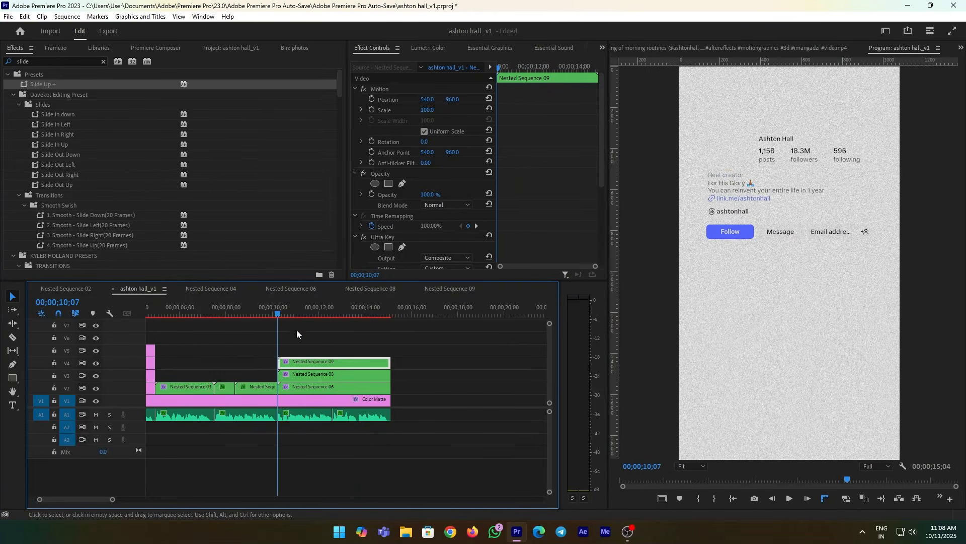
{"action": "key", "text": "space"}
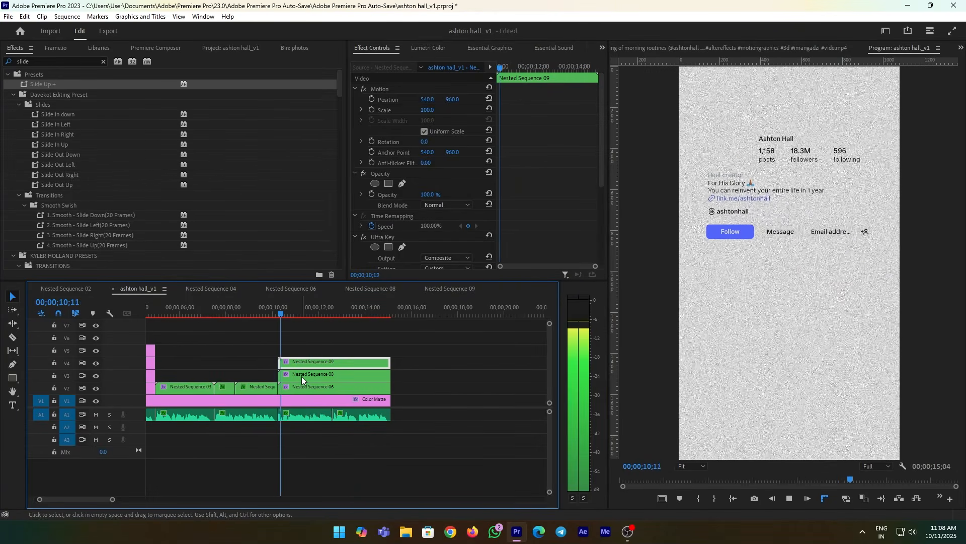
{"action": "key", "text": "space"}
{"action": "left_click_drag", "start_coordinate": [291, 316], "coordinate": [281, 315]}
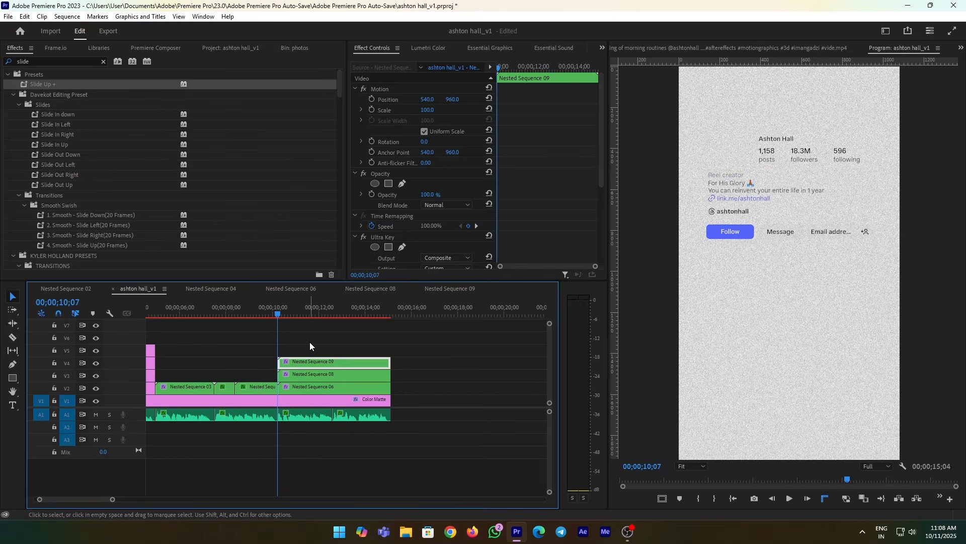
{"action": "key", "text": "space"}
{"action": "key", "text": "space"}
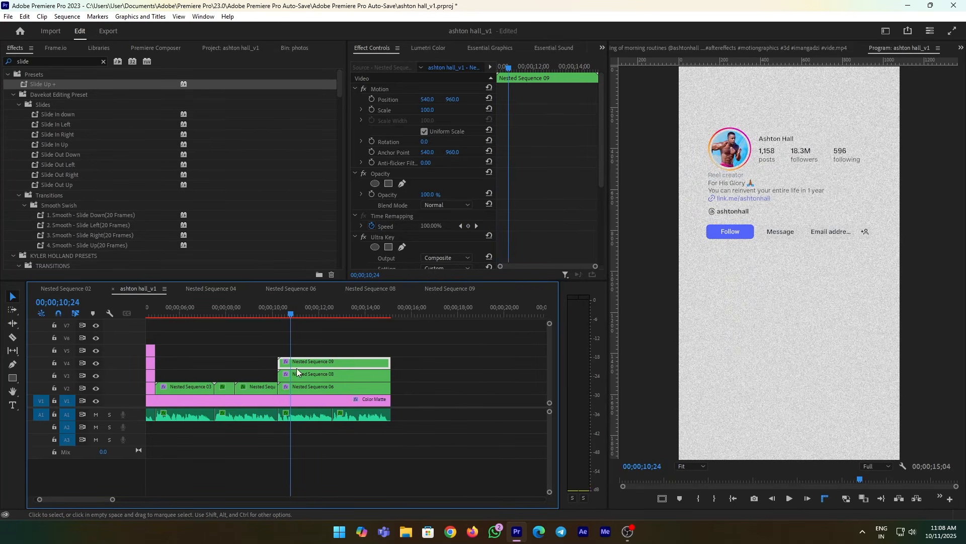
Move the three profile nests up one track and place a copy of the nested screenshot clip on V2 beneath them, aligned to their start.
{"action": "left_click_drag", "start_coordinate": [310, 349], "coordinate": [332, 375]}
{"action": "left_click", "coordinate": [406, 382]}
{"action": "double_click", "coordinate": [338, 375]}
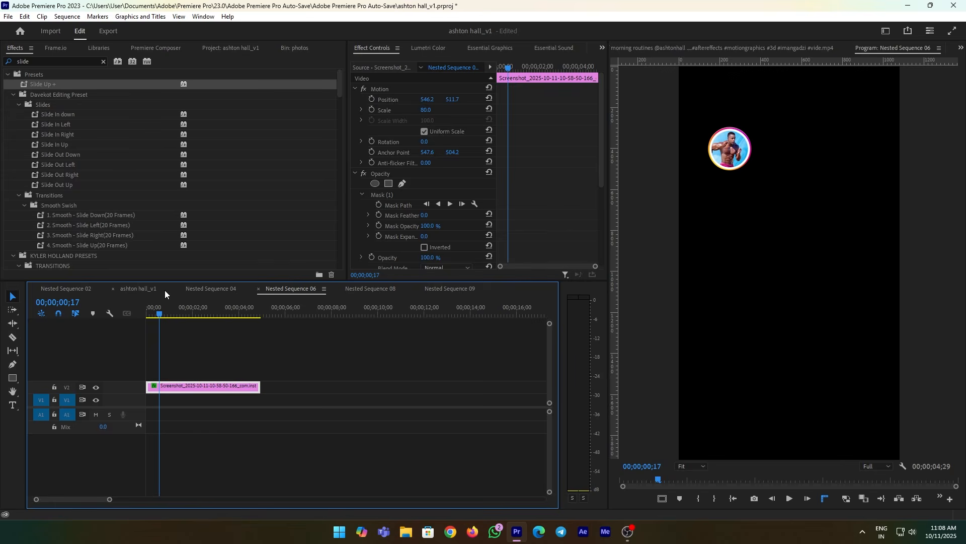
{"action": "left_click", "coordinate": [138, 288]}
{"action": "left_click", "coordinate": [445, 314]}
{"action": "left_click", "coordinate": [473, 375]}
{"action": "key", "text": "ctrl+v"}
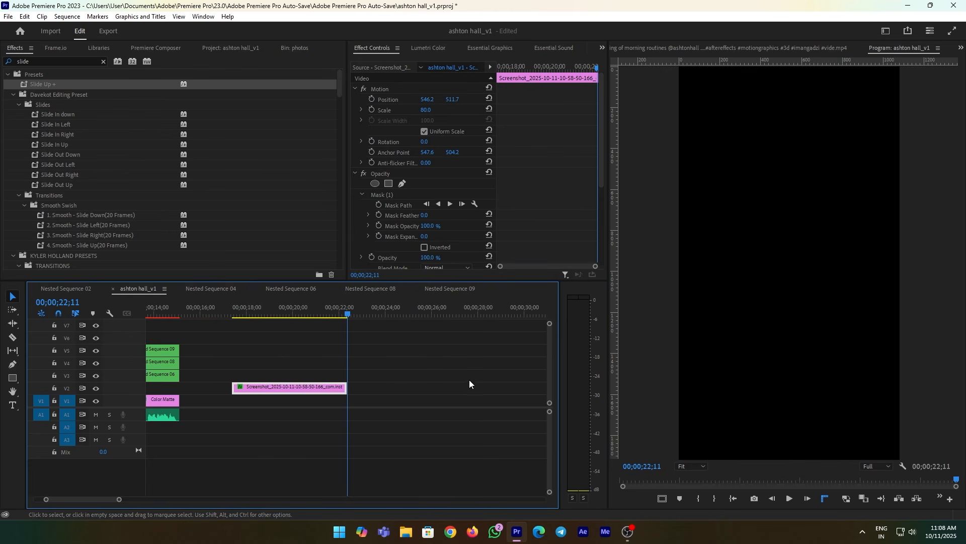
{"action": "scroll", "coordinate": [392, 392], "scroll_direction": "up", "scroll_amount": 5}
{"action": "left_click_drag", "start_coordinate": [443, 392], "coordinate": [287, 390]}
{"action": "left_click", "coordinate": [279, 314]}
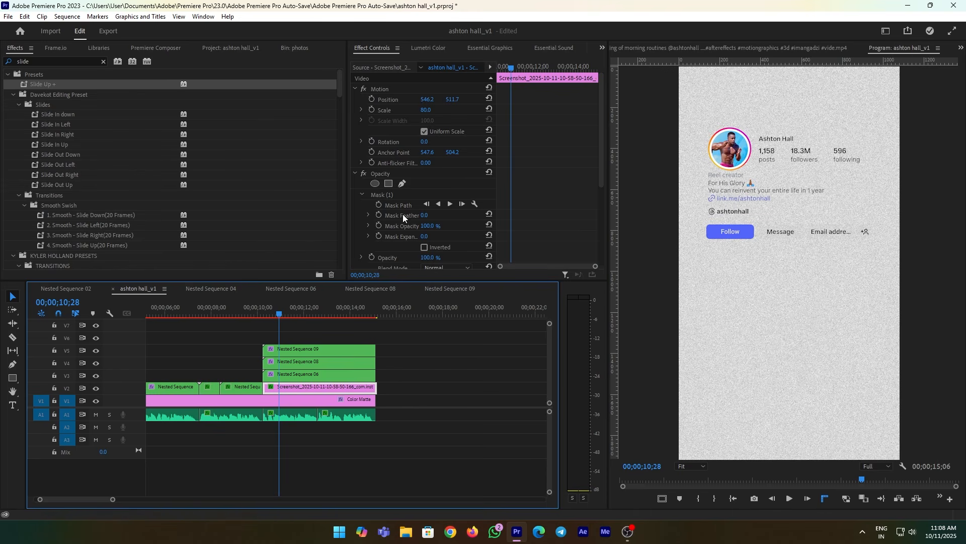
Replace the V2 screenshot's mask with a rectangular mask sized and positioned around the username header above the profile picture.
{"action": "left_click", "coordinate": [394, 194]}
{"action": "key", "text": "Delete"}
{"action": "left_click", "coordinate": [388, 383]}
{"action": "left_click", "coordinate": [358, 386]}
{"action": "left_click", "coordinate": [388, 183]}
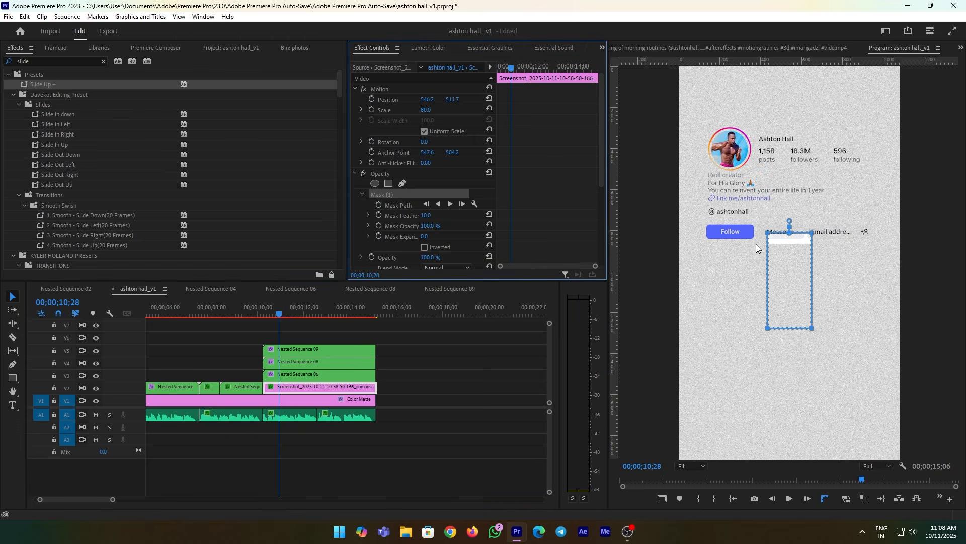
{"action": "left_click", "coordinate": [813, 331]}
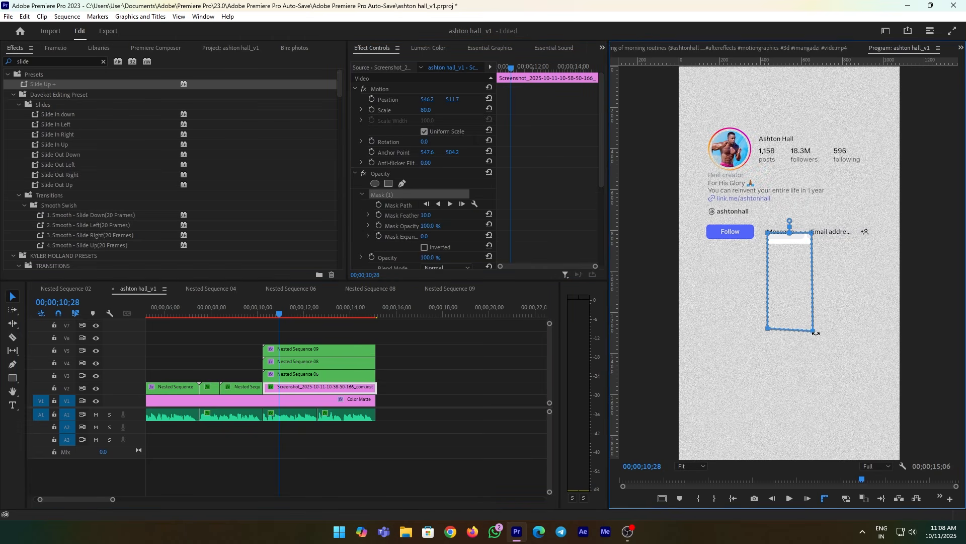
{"action": "left_click_drag", "start_coordinate": [813, 338], "coordinate": [842, 256]}
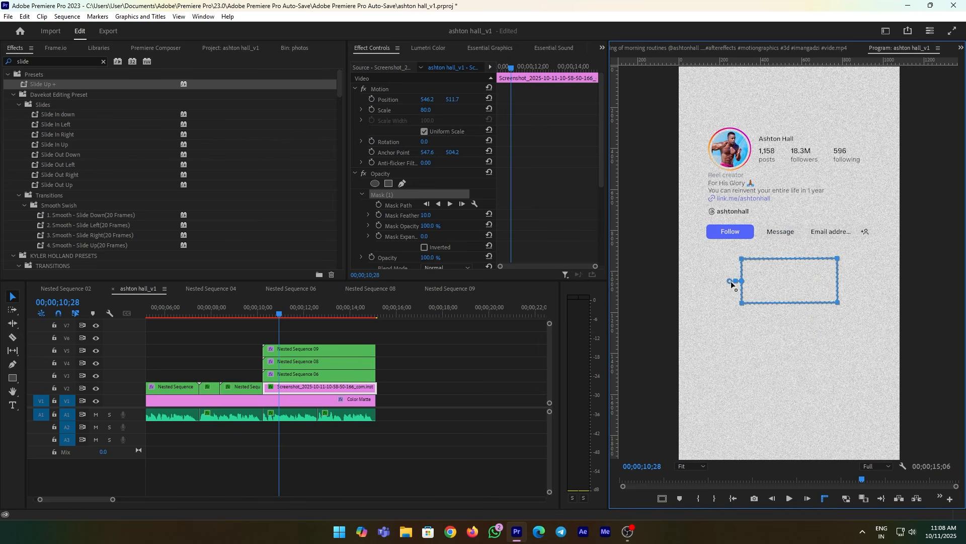
{"action": "left_click_drag", "start_coordinate": [759, 285], "coordinate": [721, 111]}
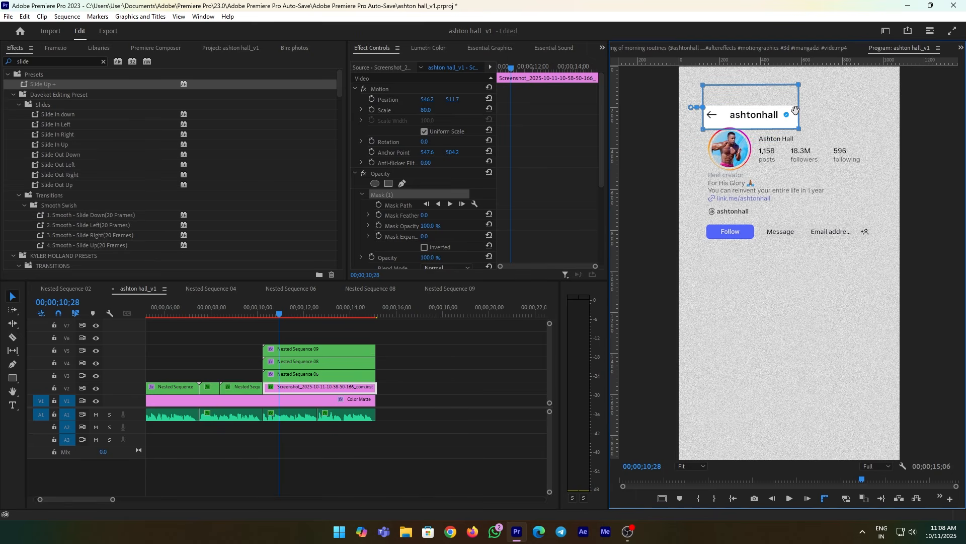
{"action": "left_click_drag", "start_coordinate": [801, 131], "coordinate": [766, 117]}
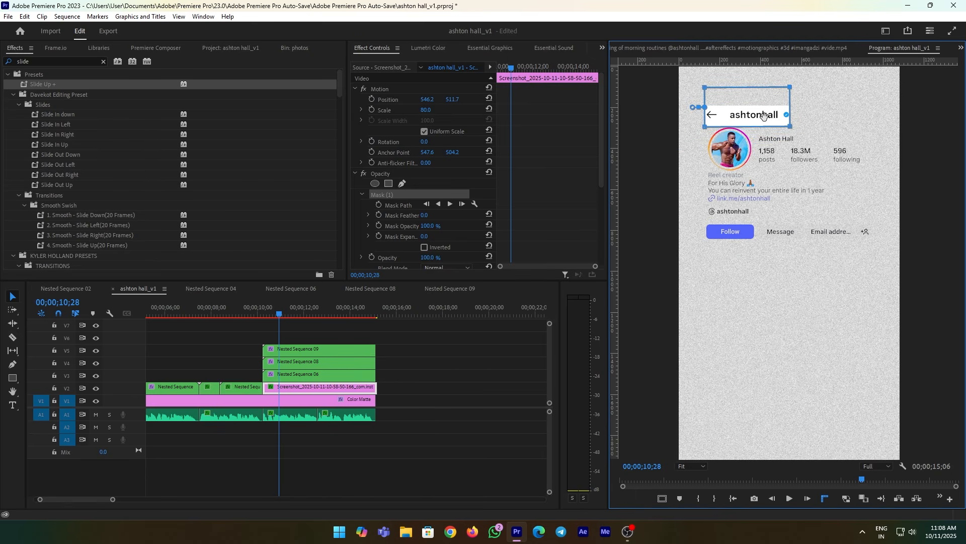
Check the reference video and shift the V2 screenshot's mask sideways to exclude the back arrow while including the username and verified badge.
{"action": "left_click", "coordinate": [230, 48]}
{"action": "double_click", "coordinate": [211, 114]}
{"action": "left_click", "coordinate": [351, 387]}
{"action": "key", "text": "shift+Right"}
{"action": "left_click", "coordinate": [407, 195]}
{"action": "left_click_drag", "start_coordinate": [776, 120], "coordinate": [791, 121]}
{"action": "left_click", "coordinate": [352, 384]}
{"action": "right_click", "coordinate": [334, 392]}
{"action": "left_click", "coordinate": [379, 277]}
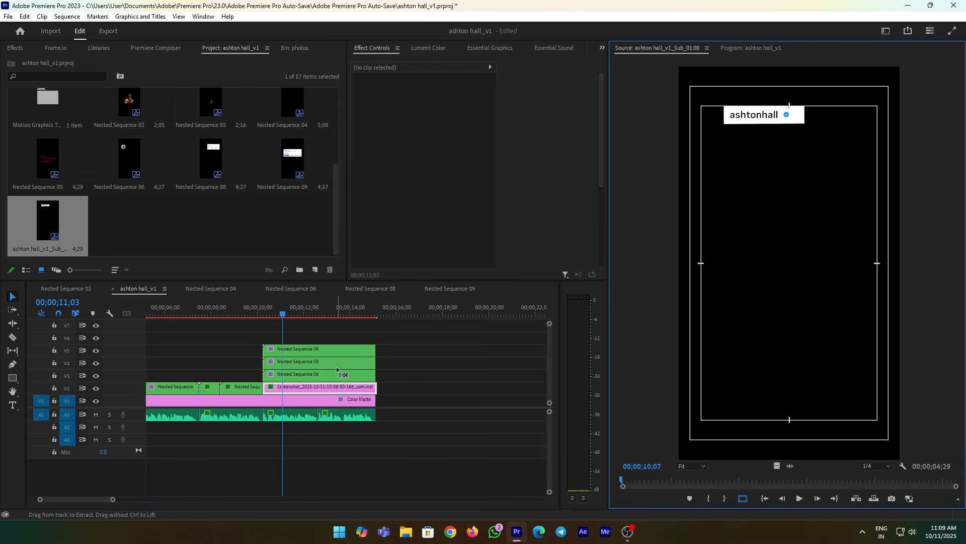
{"action": "key", "text": "ctrl+z"}
Nest the masked username screenshot clip on V2, keeping the suggested name.
{"action": "right_click", "coordinate": [332, 387]}
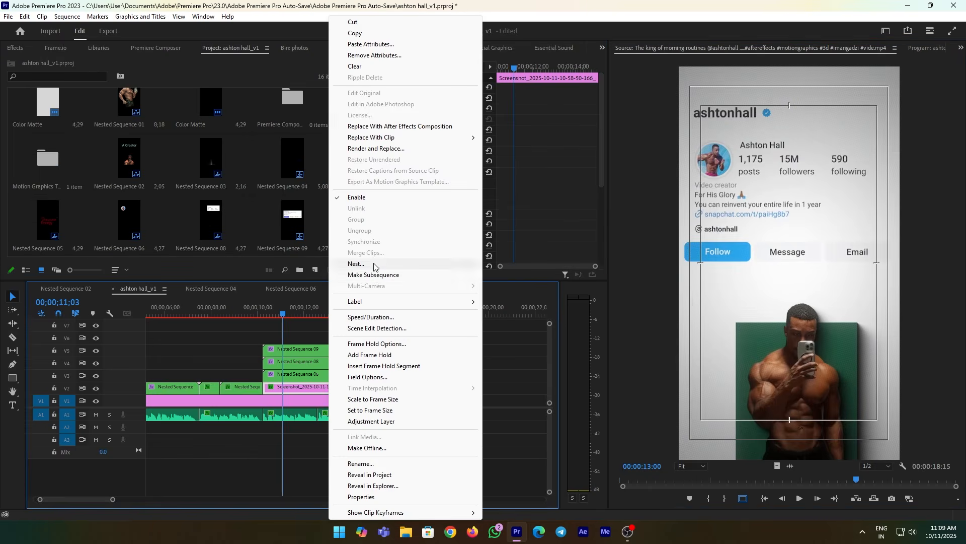
{"action": "left_click", "coordinate": [443, 264]}
{"action": "key", "text": "Return"}
Copy the Ultra Key effect from the profile picture nest on V3 and paste it onto the username nest on V2.
{"action": "left_click", "coordinate": [364, 378]}
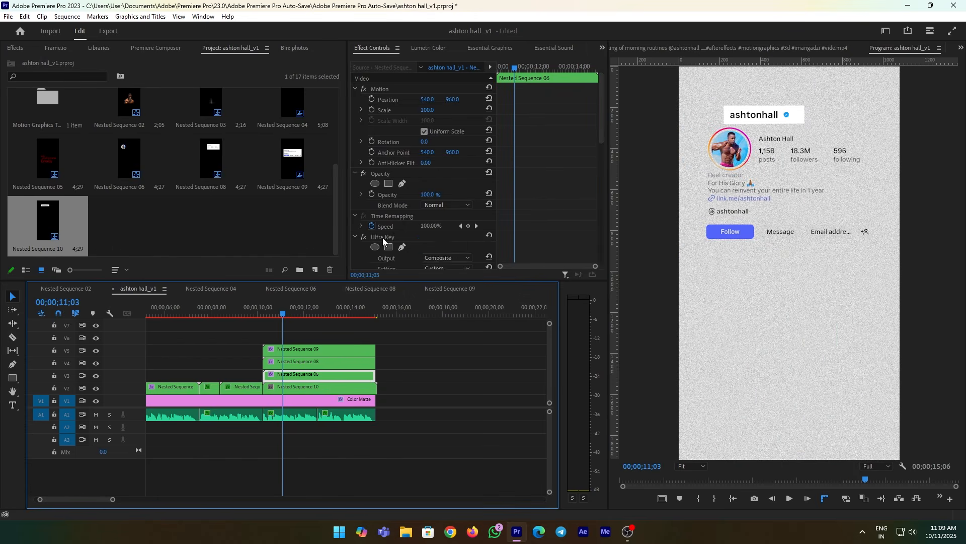
{"action": "right_click", "coordinate": [385, 237]}
{"action": "left_click", "coordinate": [409, 298]}
{"action": "left_click", "coordinate": [348, 387]}
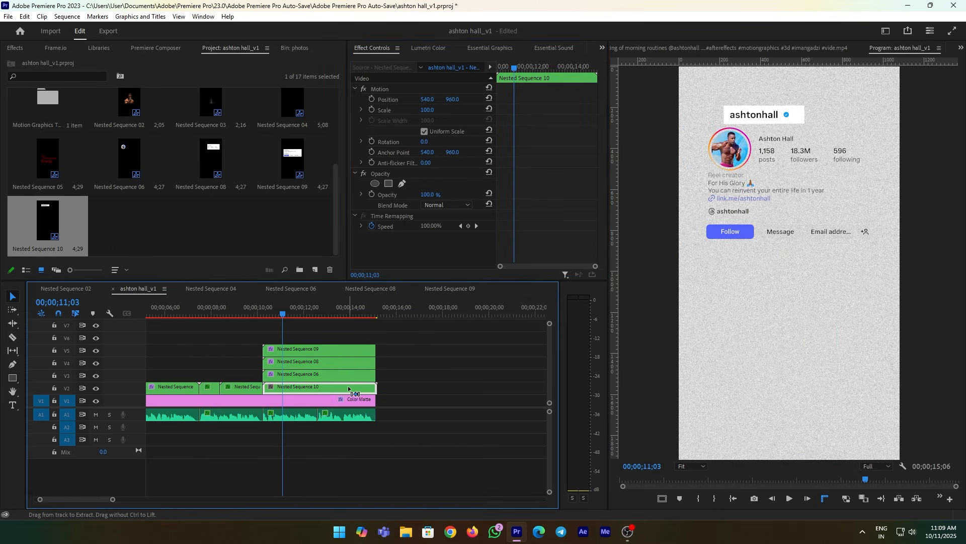
{"action": "key", "text": "ctrl+v"}
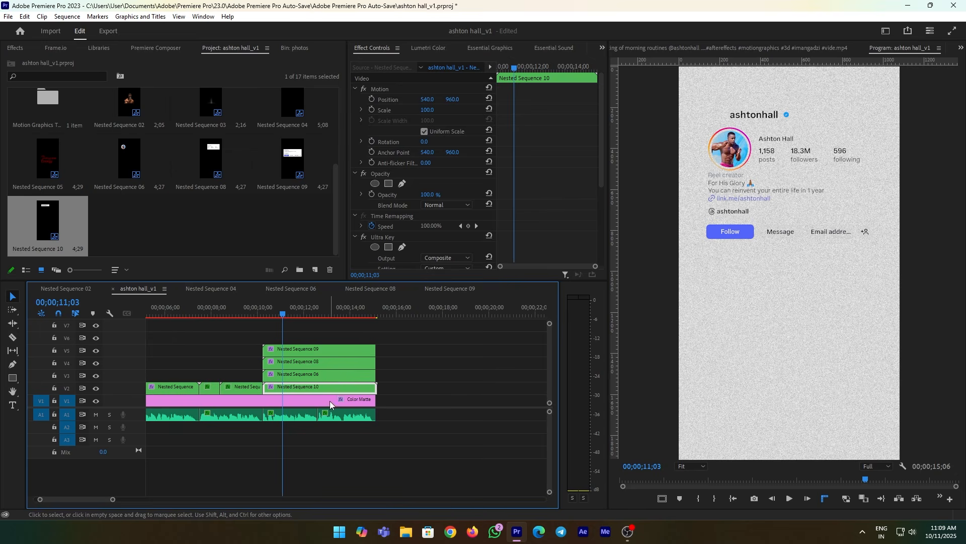
Move the anchor point of the V2 username nest onto the username text, at about 364.1, 233.5.
{"action": "left_click_drag", "start_coordinate": [427, 110], "coordinate": [439, 110]}
{"action": "key", "text": "ctrl+z"}
{"action": "left_click", "coordinate": [397, 152]}
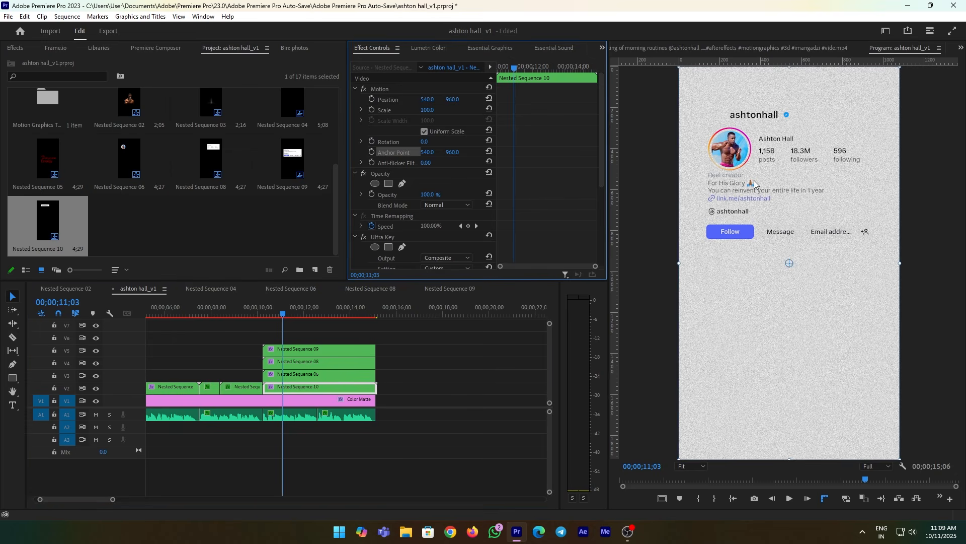
{"action": "left_click_drag", "start_coordinate": [791, 263], "coordinate": [799, 258]}
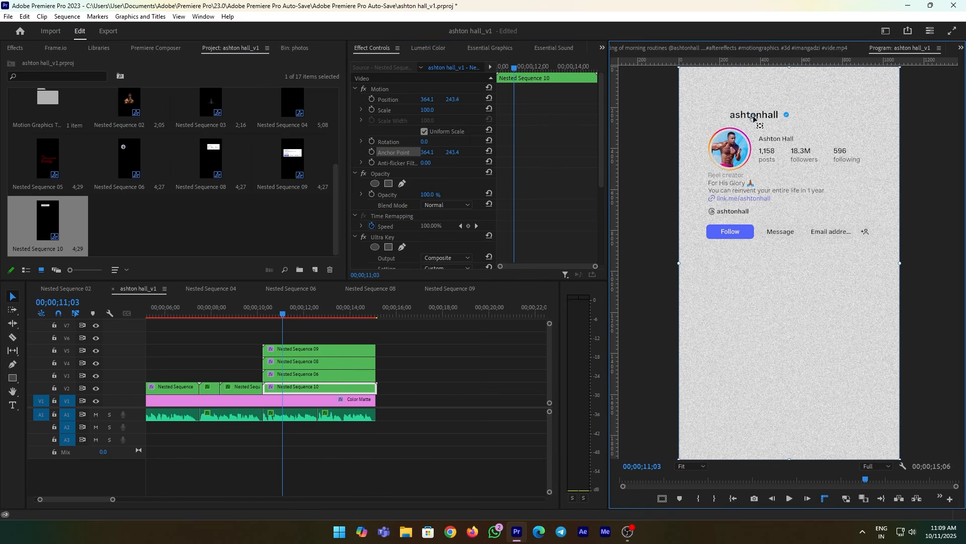
{"action": "left_click", "coordinate": [424, 361]}
{"action": "left_click", "coordinate": [358, 385]}
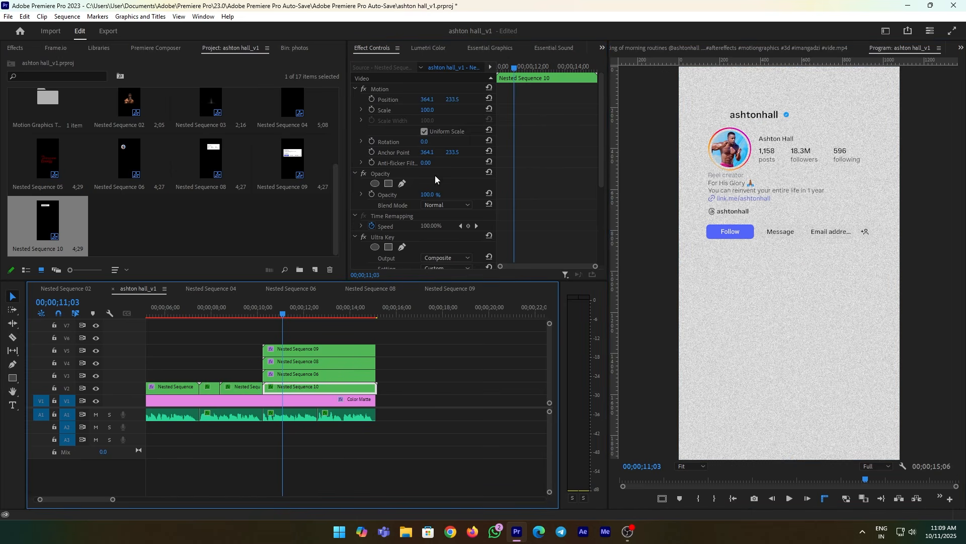
Scale the username nest to 140 and position it at 299.1, 204.5 above the profile picture, using the safe margins as a guide.
{"action": "left_click_drag", "start_coordinate": [429, 112], "coordinate": [433, 151]}
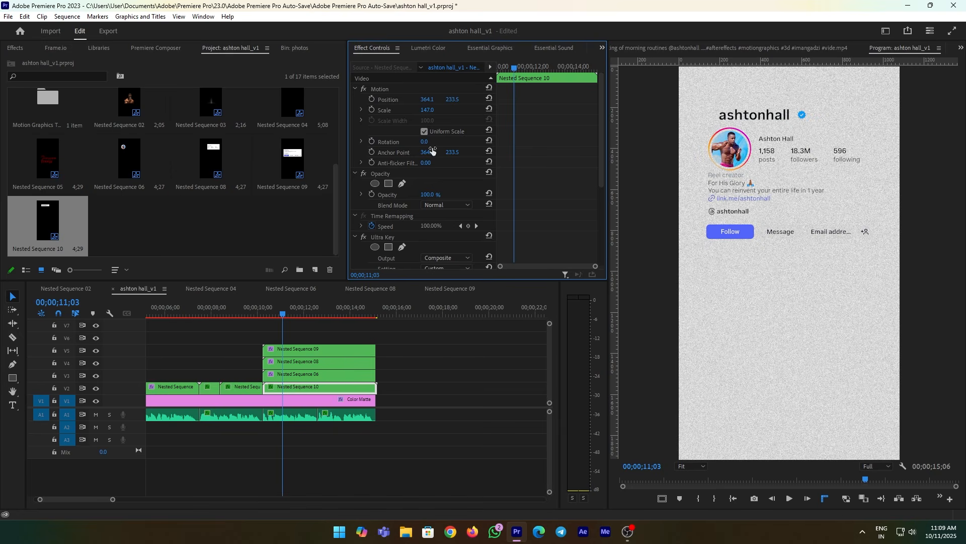
{"action": "left_click", "coordinate": [663, 498]}
{"action": "left_click_drag", "start_coordinate": [427, 99], "coordinate": [383, 100]}
{"action": "left_click_drag", "start_coordinate": [451, 100], "coordinate": [447, 100]}
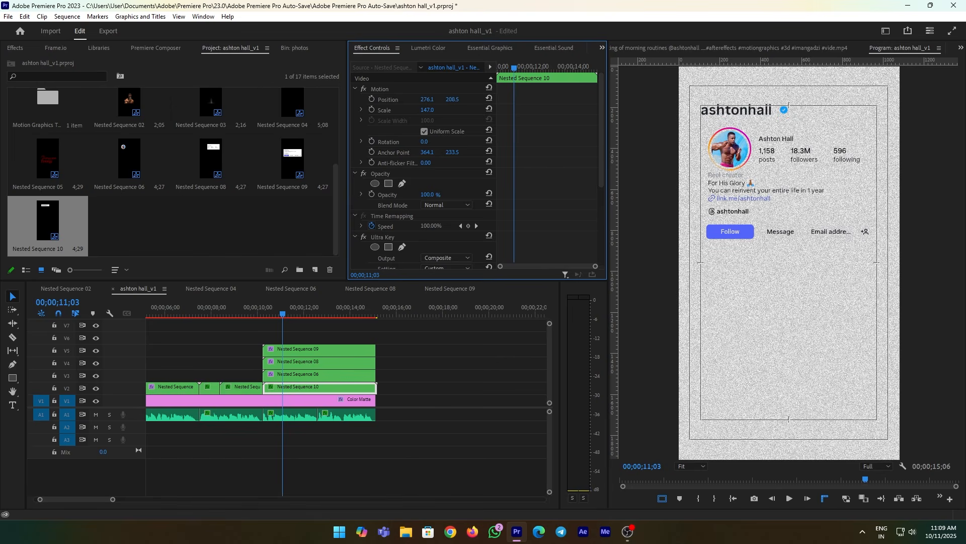
{"action": "left_click", "coordinate": [662, 498]}
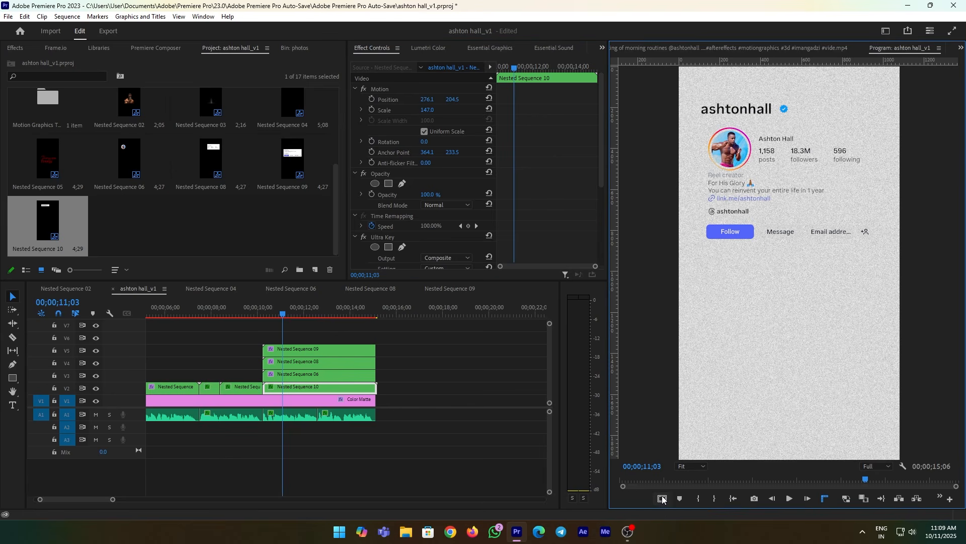
{"action": "left_click", "coordinate": [662, 498]}
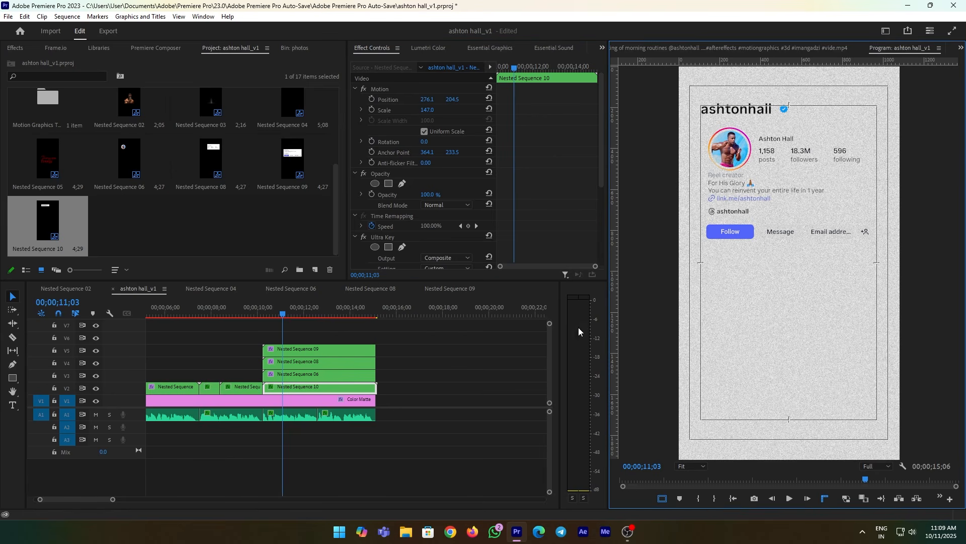
{"action": "left_click_drag", "start_coordinate": [434, 100], "coordinate": [454, 99]}
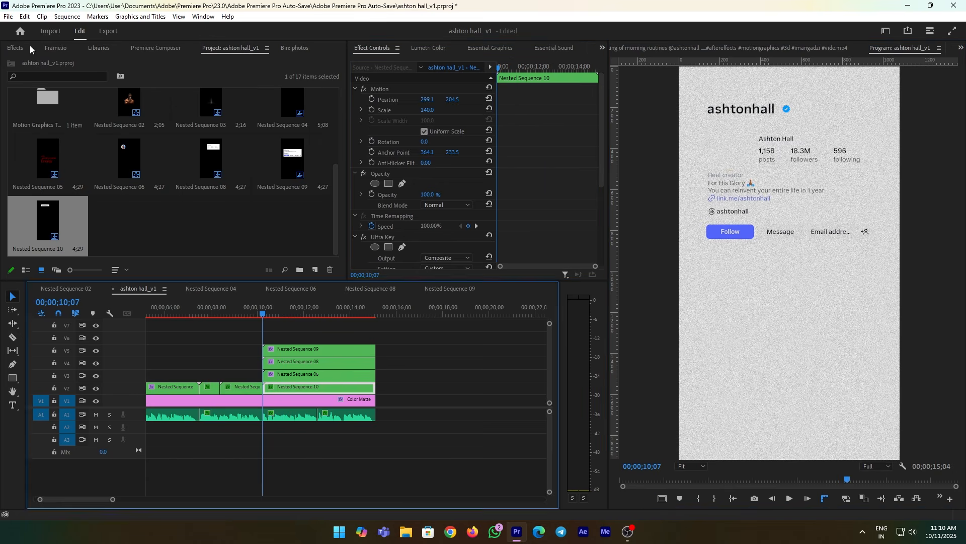
Apply the Slide Up + preset to the profile picture nest on V3 and move its final position keyframe to 10;17.
{"action": "left_click", "coordinate": [20, 47]}
{"action": "left_click_drag", "start_coordinate": [65, 85], "coordinate": [277, 374]}
{"action": "left_click", "coordinate": [507, 269]}
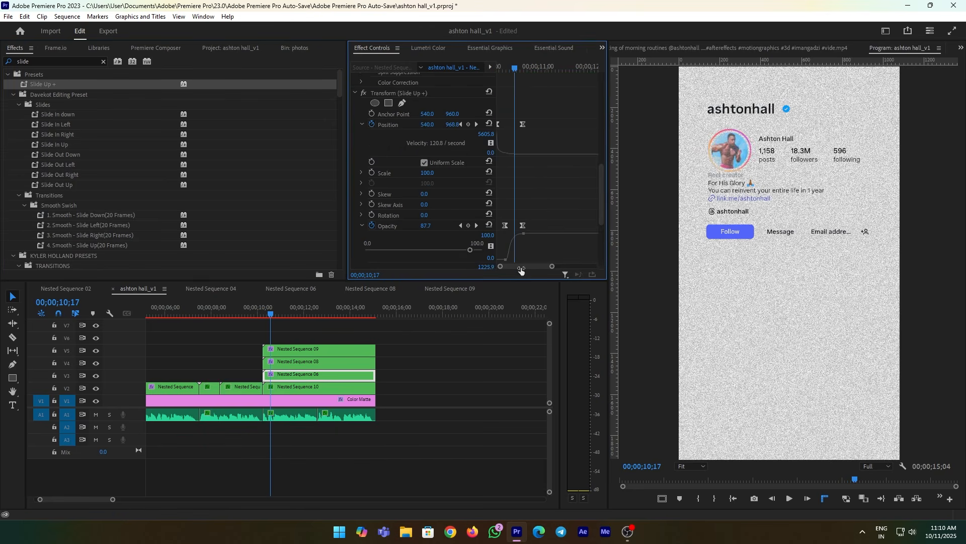
{"action": "left_click_drag", "start_coordinate": [583, 266], "coordinate": [550, 266]}
{"action": "left_click_drag", "start_coordinate": [524, 125], "coordinate": [515, 124]}
Move the Slide Up + opacity keyframes earlier so the V3 nest's fade runs from the clip start to 10;12.
{"action": "scroll", "coordinate": [530, 201], "scroll_direction": "down", "scroll_amount": 1}
{"action": "key", "text": "Left"}
{"action": "key", "text": "Left"}
{"action": "key", "text": "Left"}
{"action": "key", "text": "Left"}
{"action": "key", "text": "Left"}
{"action": "left_click_drag", "start_coordinate": [524, 195], "coordinate": [506, 194]}
{"action": "scroll", "coordinate": [542, 224], "scroll_direction": "down", "scroll_amount": 3}
{"action": "scroll", "coordinate": [598, 185], "scroll_direction": "up", "scroll_amount": 3}
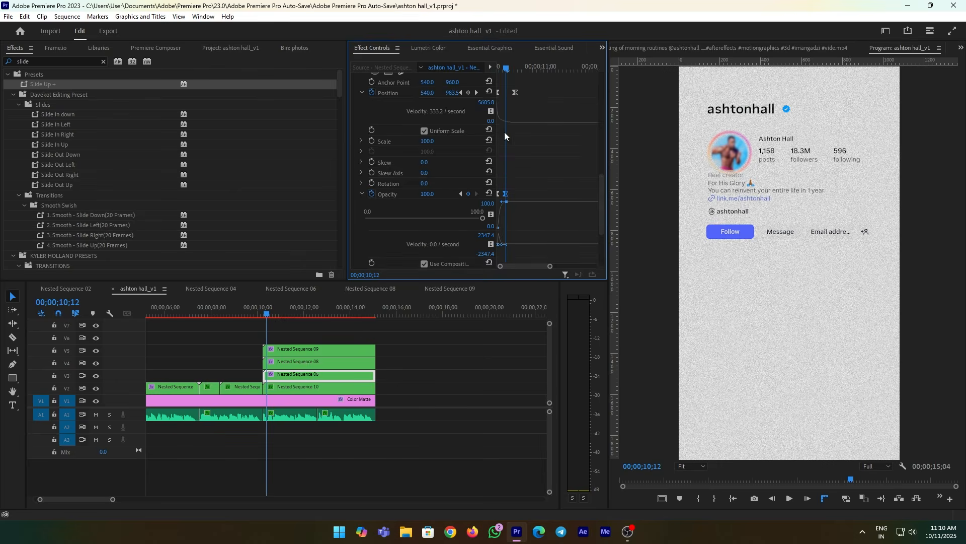
Copy the retimed Transform (Slide Up +) effect from the V3 nest and paste it onto the nests on V2, V4 and V5.
{"action": "key", "text": "Right"}
{"action": "key", "text": "Right"}
{"action": "key", "text": "Right"}
{"action": "key", "text": "Right"}
{"action": "key", "text": "Right"}
{"action": "scroll", "coordinate": [523, 210], "scroll_direction": "up", "scroll_amount": 2}
{"action": "right_click", "coordinate": [427, 122]}
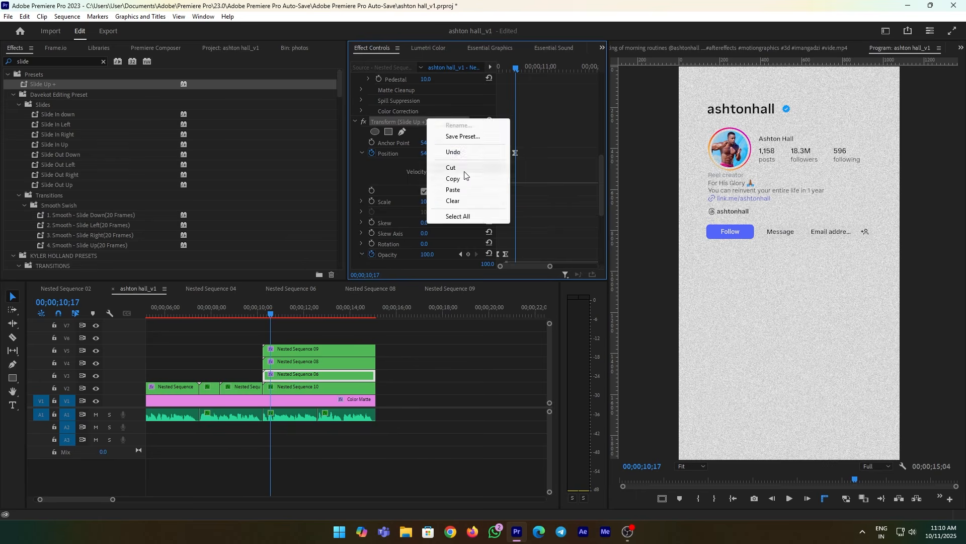
{"action": "left_click", "coordinate": [452, 178]}
{"action": "left_click", "coordinate": [312, 387]}
{"action": "key", "text": "ctrl+v"}
{"action": "left_click", "coordinate": [272, 314]}
{"action": "left_click_drag", "start_coordinate": [282, 334], "coordinate": [302, 354]}
{"action": "key", "text": "ctrl+v"}
Stagger the nests on V3, V4 and V5 so each starts two frames after the one below, and play back the result.
{"action": "left_click", "coordinate": [262, 314]}
{"action": "left_click", "coordinate": [264, 314]}
{"action": "key", "text": "Right"}
{"action": "key", "text": "Right"}
{"action": "left_click", "coordinate": [289, 366]}
{"action": "key", "text": "Right"}
{"action": "key", "text": "Right"}
{"action": "left_click", "coordinate": [251, 307]}
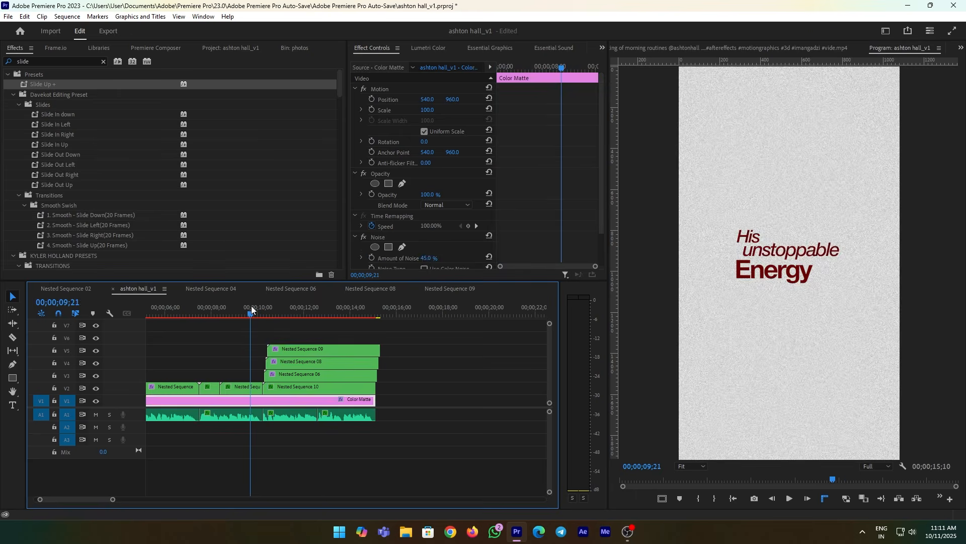
{"action": "key", "text": "space"}
{"action": "key", "text": "space"}
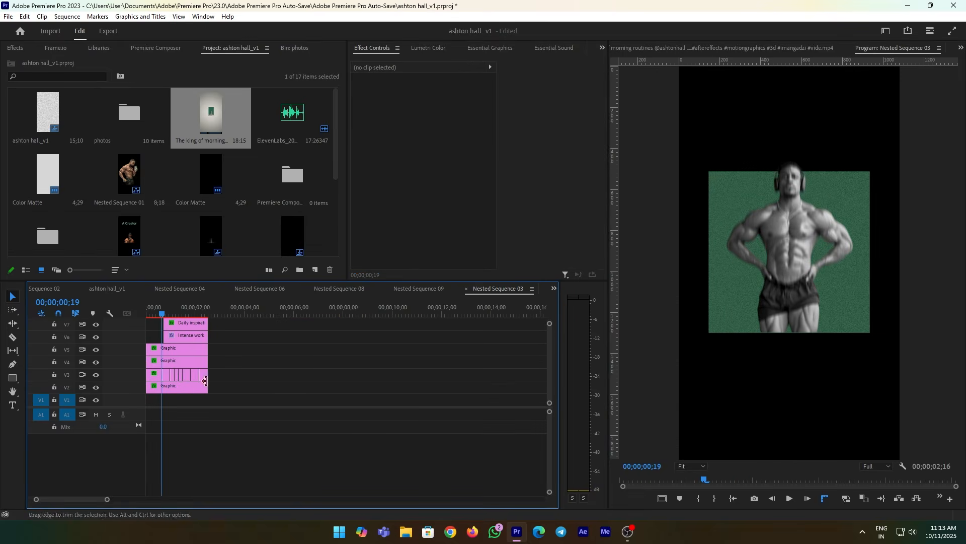
Copy the green background graphic from V2 of Nested Sequence 03 and return to the ashton hall_v1 sequence.
{"action": "left_click", "coordinate": [181, 389]}
{"action": "left_click", "coordinate": [148, 308]}
{"action": "key", "text": "space"}
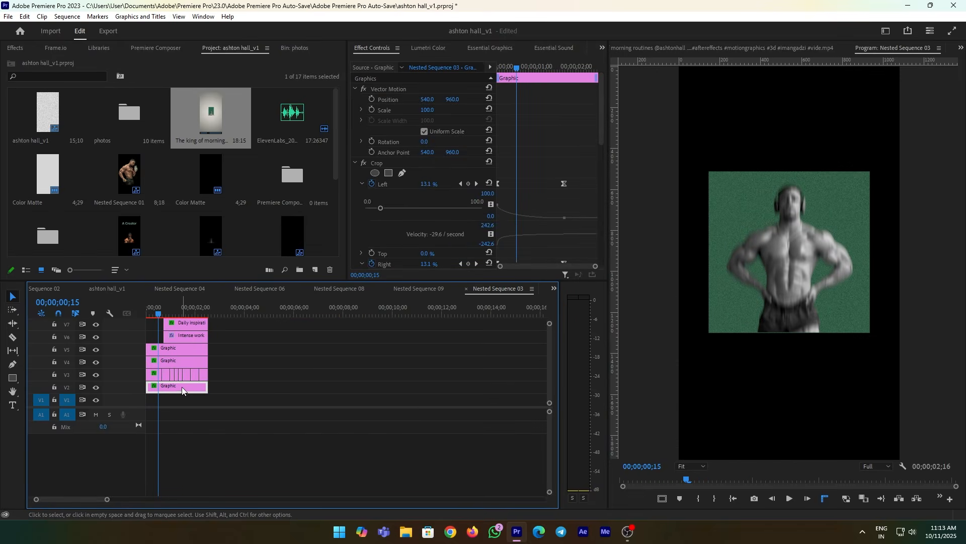
{"action": "left_click", "coordinate": [255, 388]}
{"action": "left_click", "coordinate": [121, 291]}
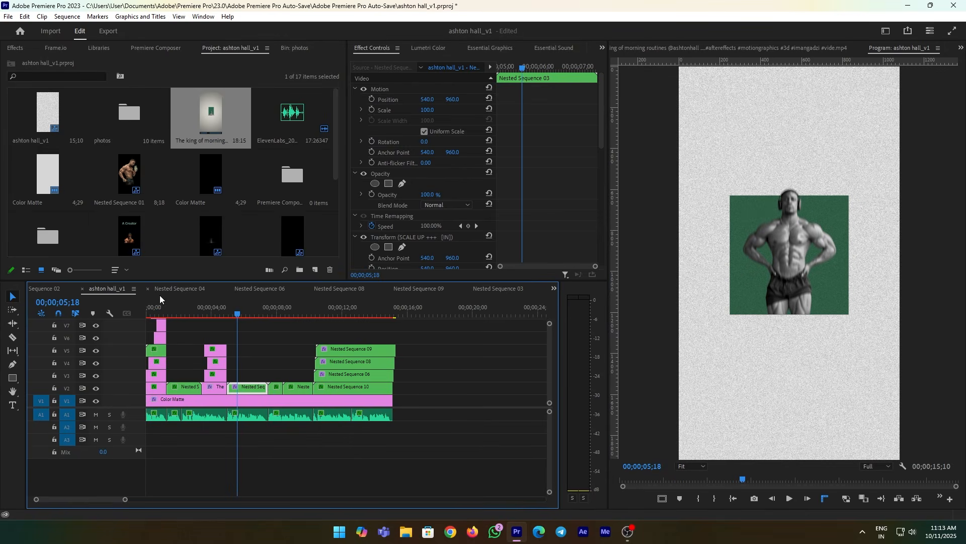
Close the open nested sequences except Nested Sequence 02, keeping ashton hall_v1 active.
{"action": "left_click", "coordinate": [149, 288]}
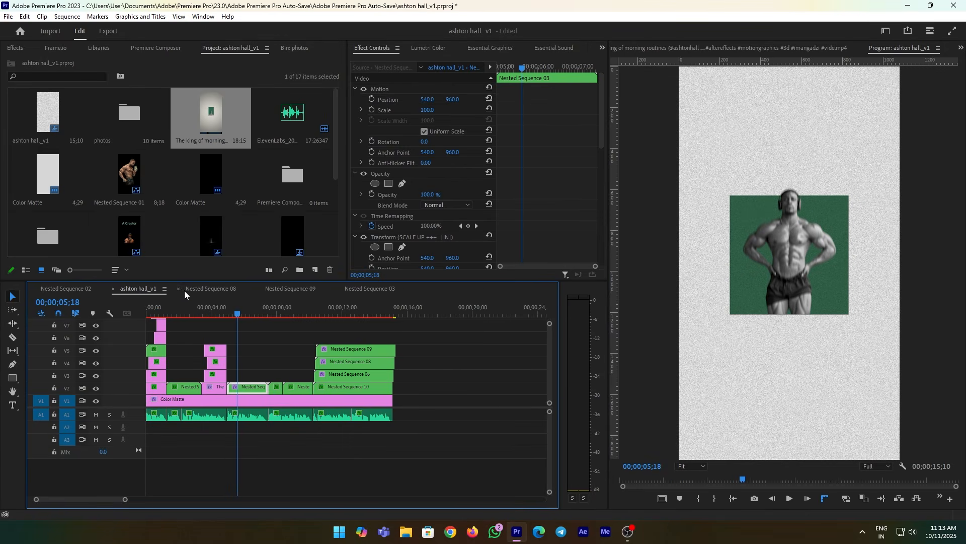
{"action": "left_click", "coordinate": [258, 289]}
{"action": "left_click", "coordinate": [258, 289]}
{"action": "left_click", "coordinate": [178, 289]}
Paste the green graphic into ashton hall_v1 and move it to V6, starting at 10;07 with the profile nests.
{"action": "left_click", "coordinate": [426, 312]}
{"action": "left_click", "coordinate": [436, 343]}
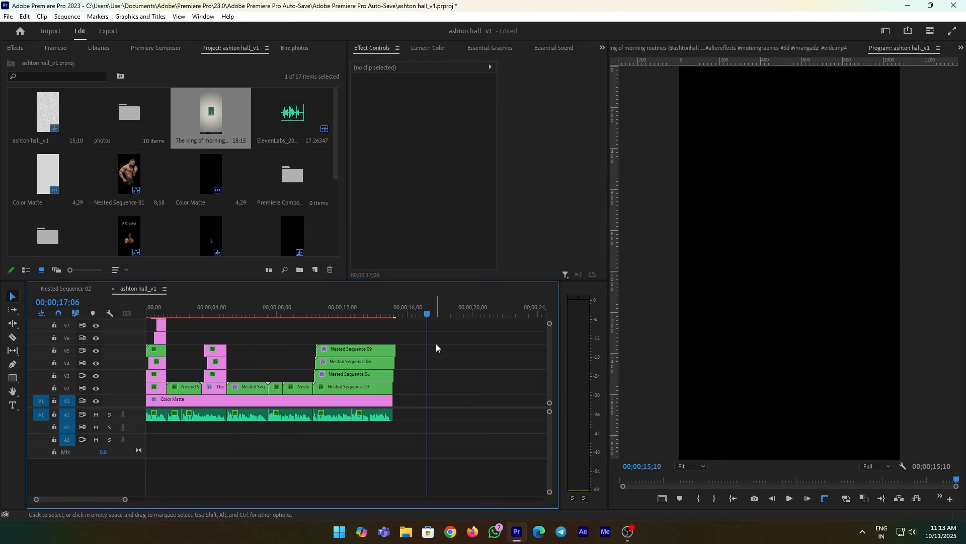
{"action": "key", "text": "ctrl+v"}
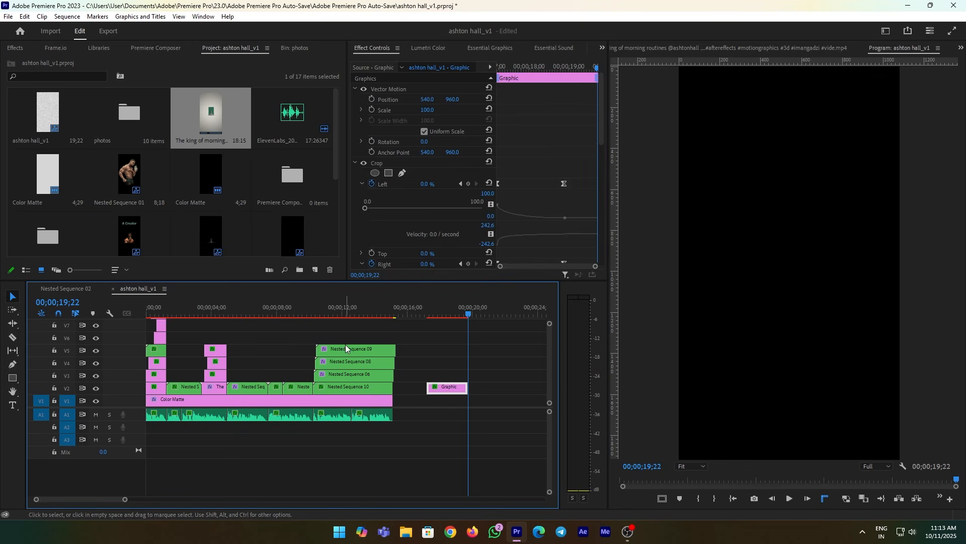
{"action": "left_click_drag", "start_coordinate": [441, 389], "coordinate": [313, 312]}
{"action": "left_click_drag", "start_coordinate": [367, 340], "coordinate": [333, 341]}
{"action": "left_click_drag", "start_coordinate": [125, 500], "coordinate": [79, 500]}
{"action": "left_click_drag", "start_coordinate": [385, 339], "coordinate": [380, 339]}
Play back the green graphic, scale it to 66 and position it at 571, 1470 below the profile details.
{"action": "key", "text": "space"}
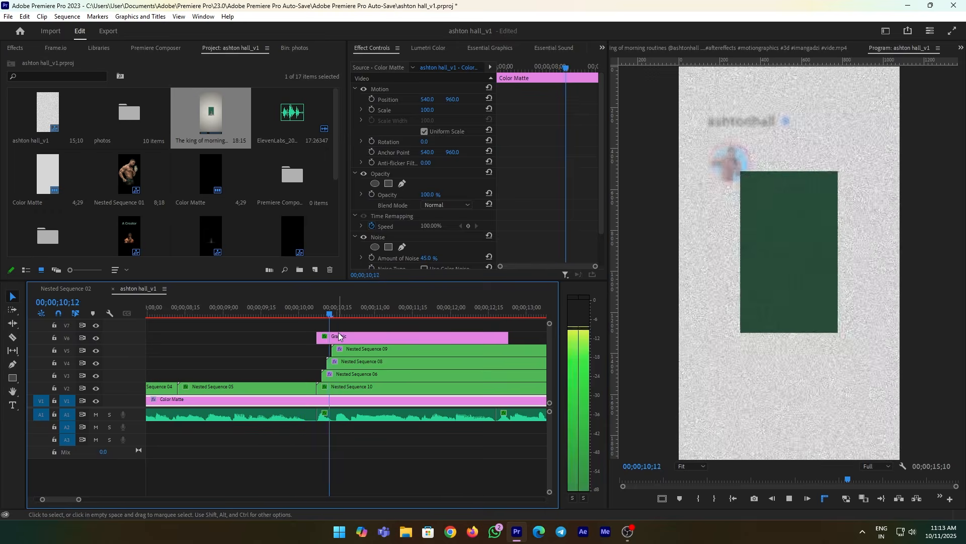
{"action": "key", "text": "space"}
{"action": "left_click", "coordinate": [366, 337]}
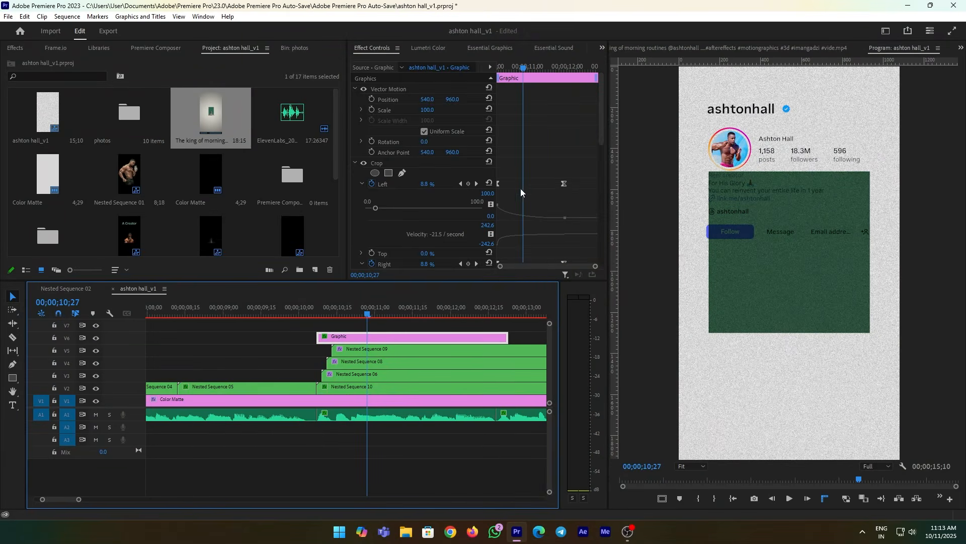
{"action": "left_click_drag", "start_coordinate": [427, 112], "coordinate": [494, 99]}
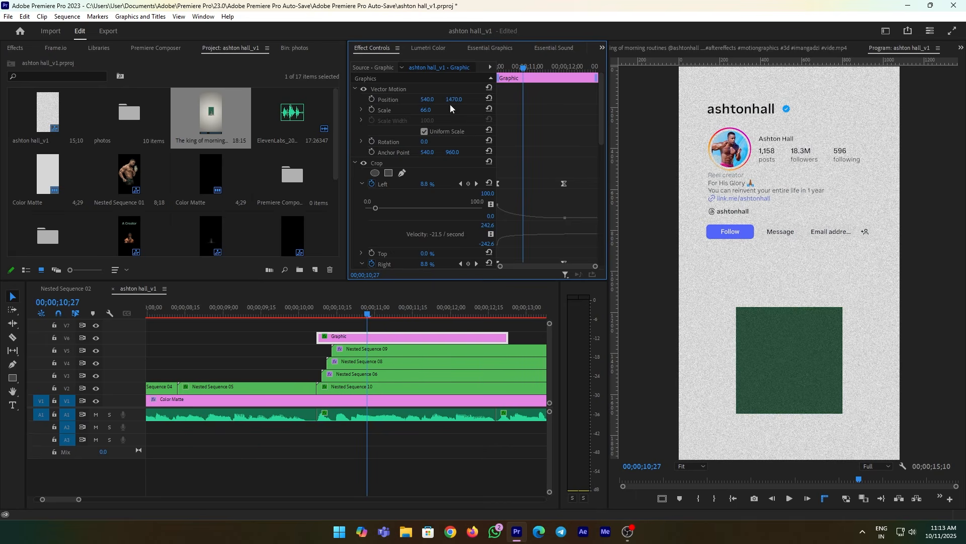
{"action": "left_click_drag", "start_coordinate": [426, 99], "coordinate": [442, 99]}
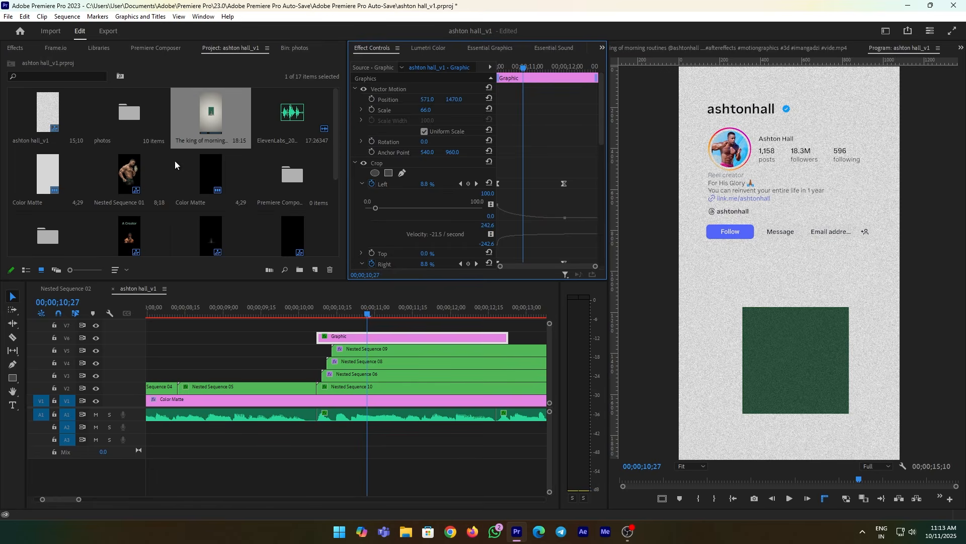
Check the reference video, shift the graphic's horizontal position to 601 and stretch Shape 01 to a height of 862.6.
{"action": "left_click", "coordinate": [216, 119]}
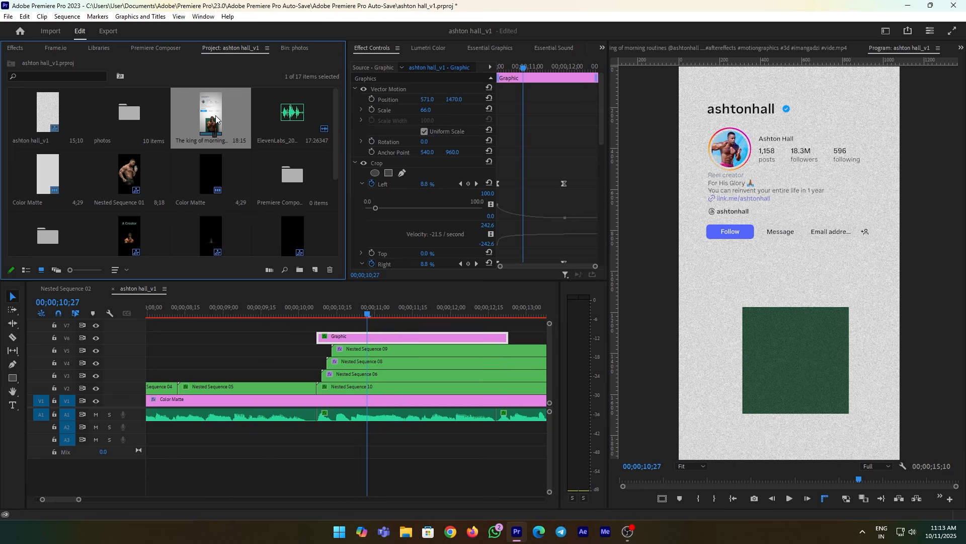
{"action": "left_click", "coordinate": [490, 48]}
{"action": "left_click", "coordinate": [402, 102]}
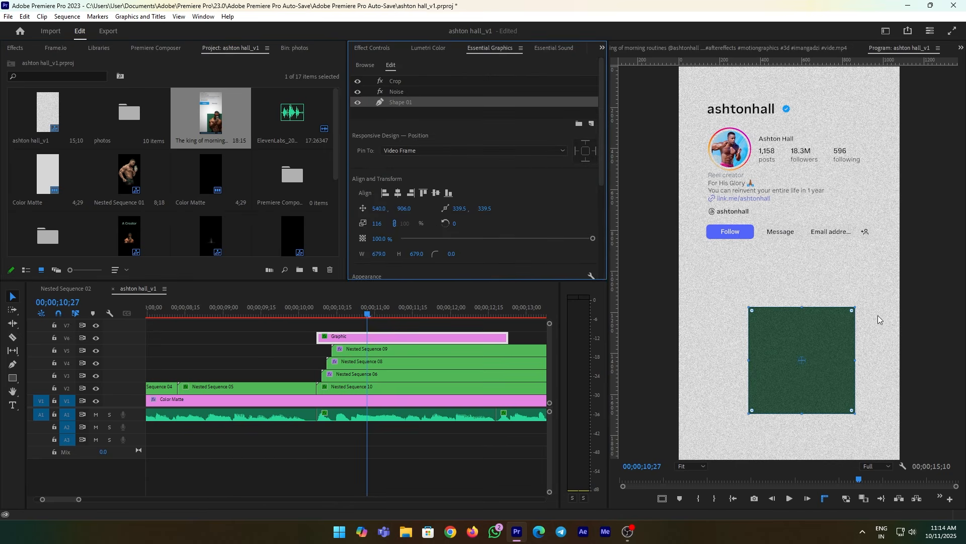
{"action": "left_click_drag", "start_coordinate": [802, 303], "coordinate": [802, 287]}
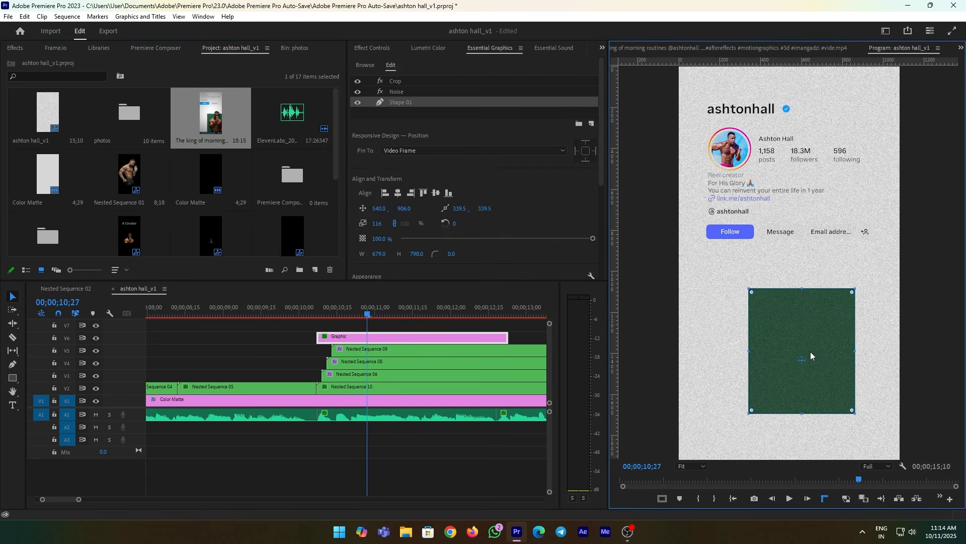
{"action": "left_click_drag", "start_coordinate": [799, 409], "coordinate": [802, 421]}
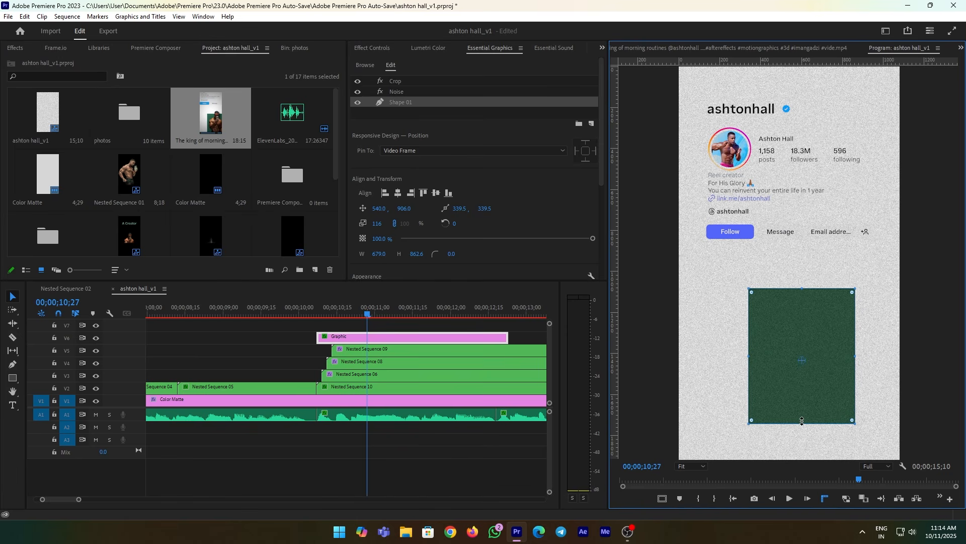
Widen Shape 01 to 787.6 and position it at 557, 1135, centring it with the safe margins shown.
{"action": "left_click", "coordinate": [398, 193]}
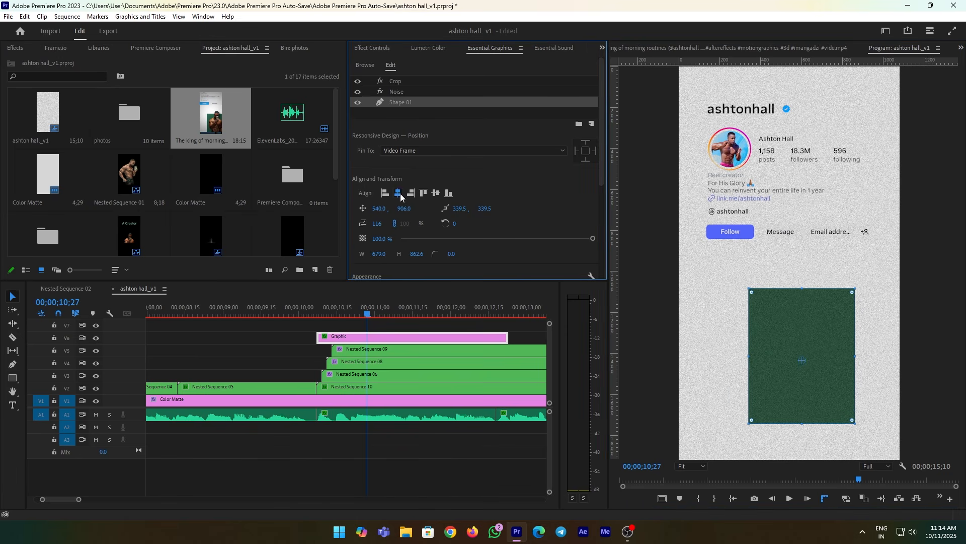
{"action": "left_click_drag", "start_coordinate": [406, 212], "coordinate": [467, 212]}
{"action": "left_click_drag", "start_coordinate": [848, 372], "coordinate": [865, 373]}
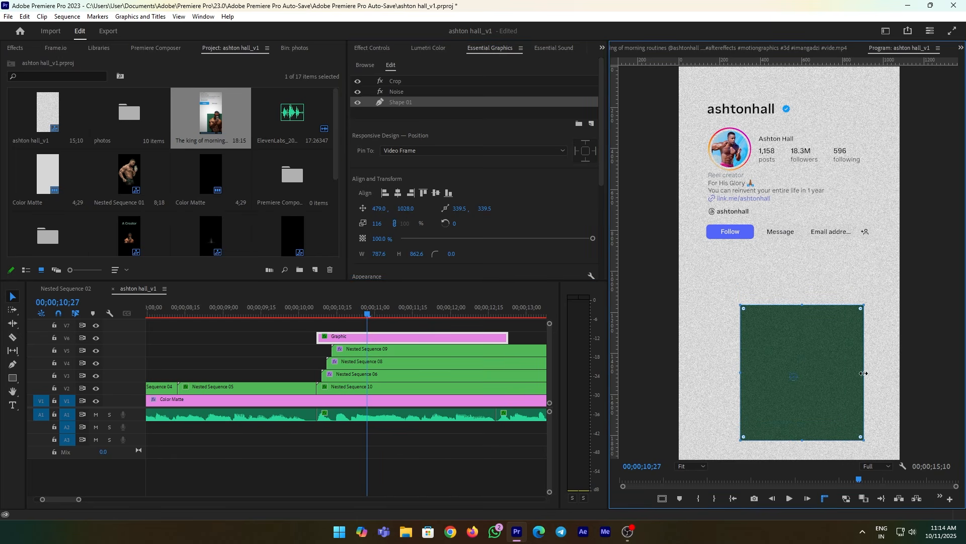
{"action": "left_click", "coordinate": [398, 193]}
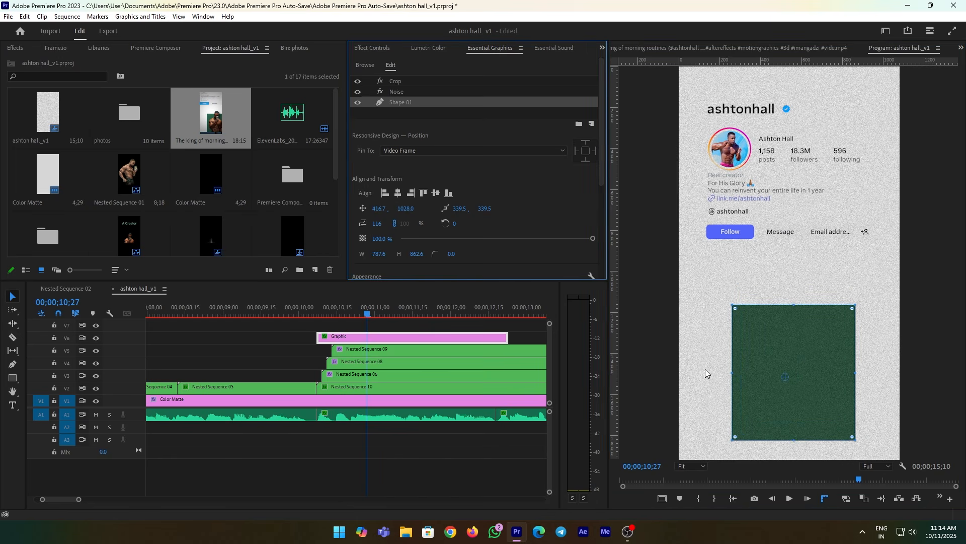
{"action": "left_click_drag", "start_coordinate": [785, 377], "coordinate": [792, 377]}
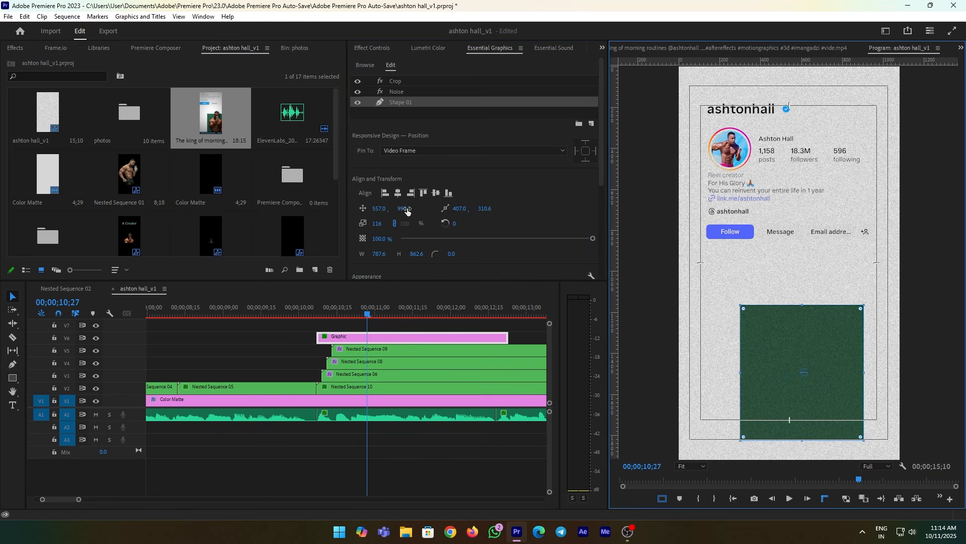
{"action": "left_click_drag", "start_coordinate": [407, 208], "coordinate": [475, 209]}
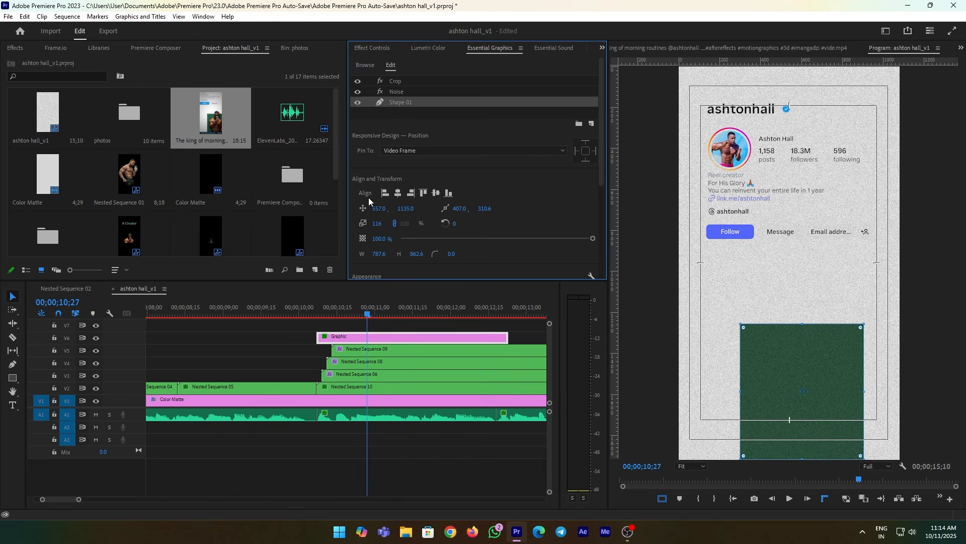
Place a vertical guide through the centre of the green rectangle in the program view.
{"action": "left_click", "coordinate": [357, 312]}
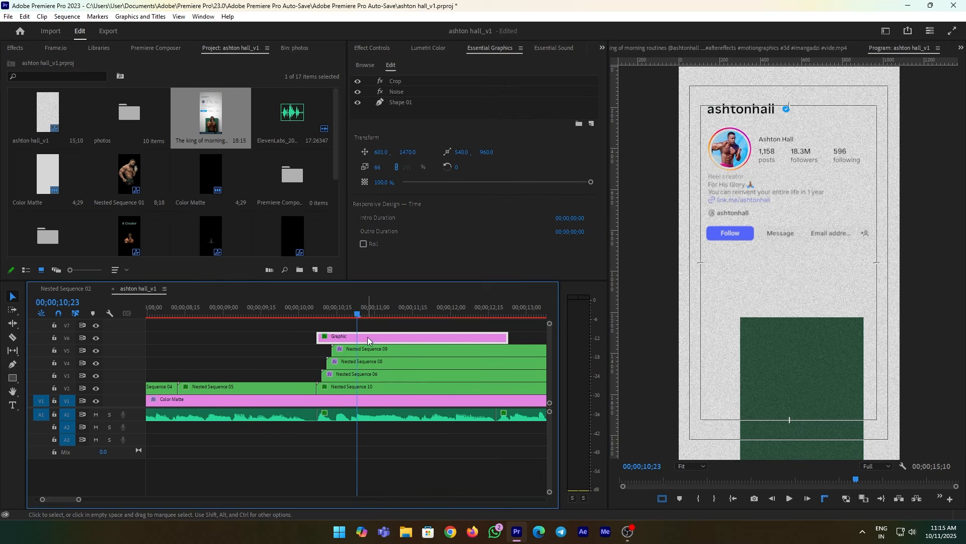
{"action": "left_click", "coordinate": [378, 48]}
{"action": "left_click_drag", "start_coordinate": [619, 304], "coordinate": [805, 378]}
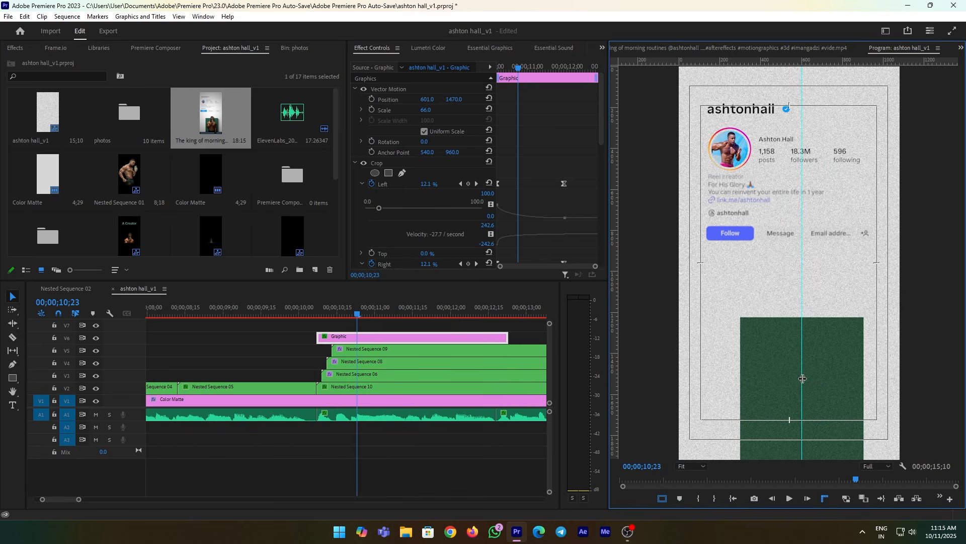
Set the graphic's first Crop keyframes at 10;07 to Left 56% and Right 44% so it opens from the guide.
{"action": "scroll", "coordinate": [539, 185], "scroll_direction": "down", "scroll_amount": 1}
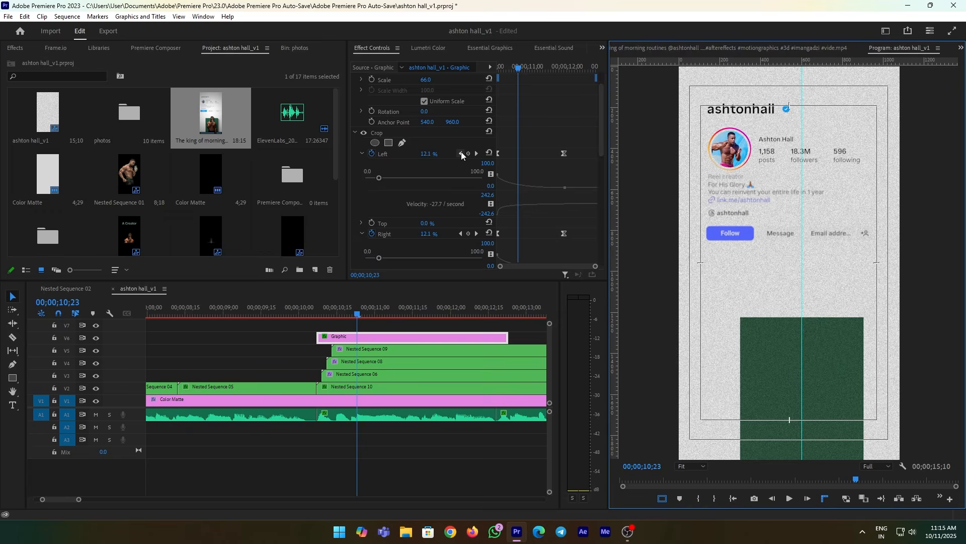
{"action": "left_click", "coordinate": [461, 153]}
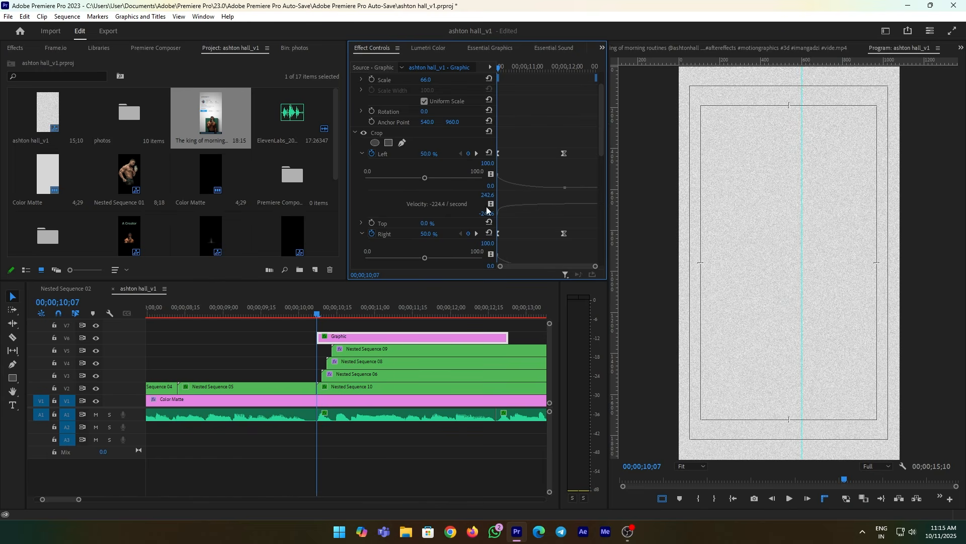
{"action": "left_click_drag", "start_coordinate": [424, 153], "coordinate": [430, 154]}
{"action": "left_click_drag", "start_coordinate": [426, 234], "coordinate": [401, 234]}
{"action": "left_click_drag", "start_coordinate": [425, 178], "coordinate": [431, 178]}
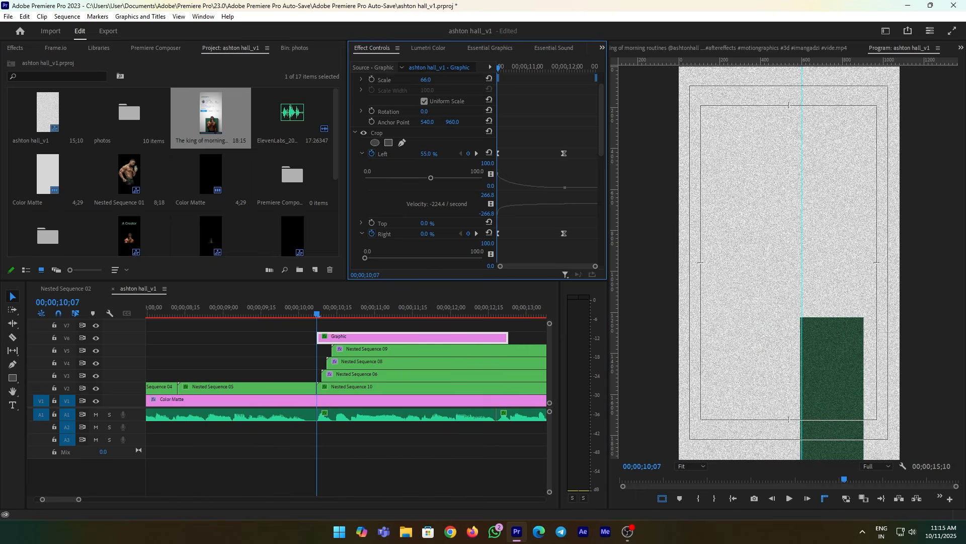
{"action": "left_click_drag", "start_coordinate": [417, 231], "coordinate": [440, 234]}
Move the final Left and Right crop keyframes later, with the Right keyframe slightly ahead of the Left.
{"action": "mouse_move", "coordinate": [500, 68]}
{"action": "left_mouse_down"}
{"action": "mouse_move", "coordinate": [515, 80]}
{"action": "mouse_move", "coordinate": [506, 71]}
{"action": "left_mouse_up"}
{"action": "left_click_drag", "start_coordinate": [563, 233], "coordinate": [554, 234]}
{"action": "left_click_drag", "start_coordinate": [506, 68], "coordinate": [413, 310]}
{"action": "left_click", "coordinate": [413, 336]}
{"action": "scroll", "coordinate": [588, 166], "scroll_direction": "down", "scroll_amount": 3}
{"action": "left_click_drag", "start_coordinate": [580, 238], "coordinate": [589, 143]}
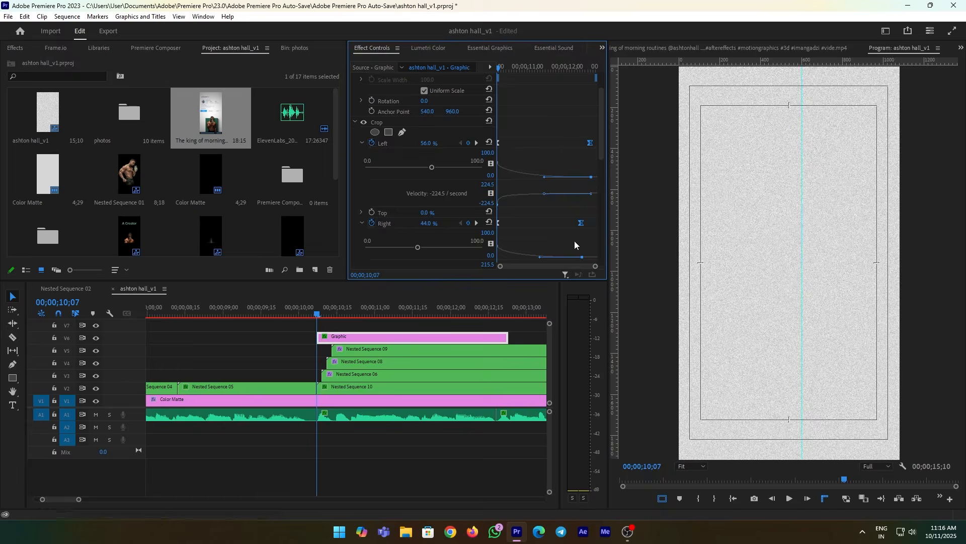
Hide the safe margins and guide in the program view and reselect the green graphic on V6.
{"action": "left_click", "coordinate": [367, 308]}
{"action": "left_click", "coordinate": [662, 499]}
{"action": "mouse_move", "coordinate": [343, 308]}
{"action": "left_mouse_down"}
{"action": "mouse_move", "coordinate": [367, 308]}
{"action": "mouse_move", "coordinate": [319, 304]}
{"action": "mouse_move", "coordinate": [362, 305]}
{"action": "mouse_move", "coordinate": [350, 307]}
{"action": "left_mouse_up"}
{"action": "left_click", "coordinate": [355, 337]}
Retime the final crop keyframes again so the Right crop ends clearly earlier than the Left crop.
{"action": "left_click", "coordinate": [582, 233]}
{"action": "left_click_drag", "start_coordinate": [590, 154], "coordinate": [581, 153]}
{"action": "left_click", "coordinate": [476, 154]}
{"action": "key", "text": "shift+Left"}
{"action": "key", "text": "shift+Left"}
{"action": "left_click_drag", "start_coordinate": [581, 233], "coordinate": [568, 234]}
Play back the green graphic's opening animation from just before 10;07 to check both edges.
{"action": "left_click", "coordinate": [312, 307]}
{"action": "key", "text": "space"}
{"action": "left_click", "coordinate": [317, 308]}
{"action": "key", "text": "space"}
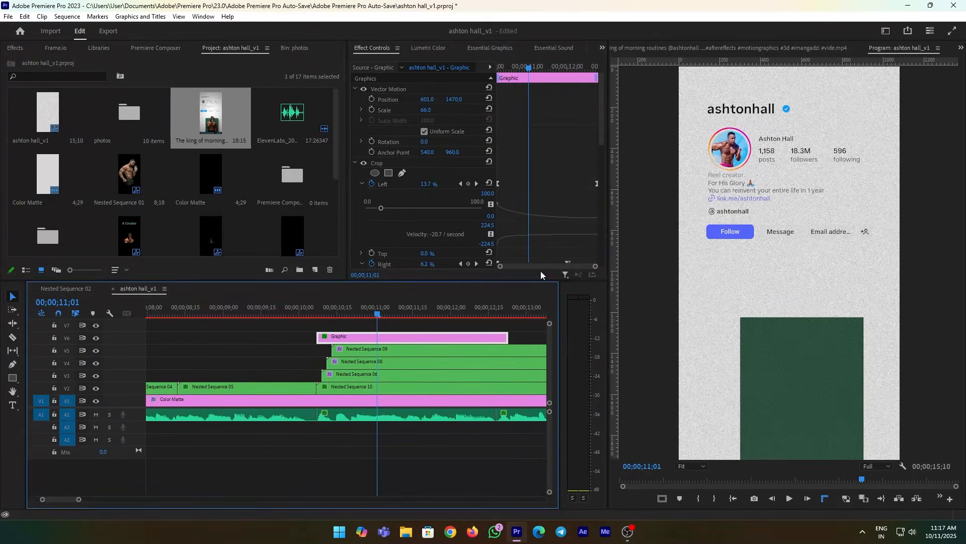
{"action": "left_click", "coordinate": [311, 311]}
{"action": "mouse_move", "coordinate": [311, 329]}
{"action": "left_mouse_down"}
{"action": "mouse_move", "coordinate": [364, 328]}
{"action": "mouse_move", "coordinate": [318, 324]}
{"action": "left_mouse_up"}
{"action": "key", "text": "space"}
{"action": "key", "text": "space"}
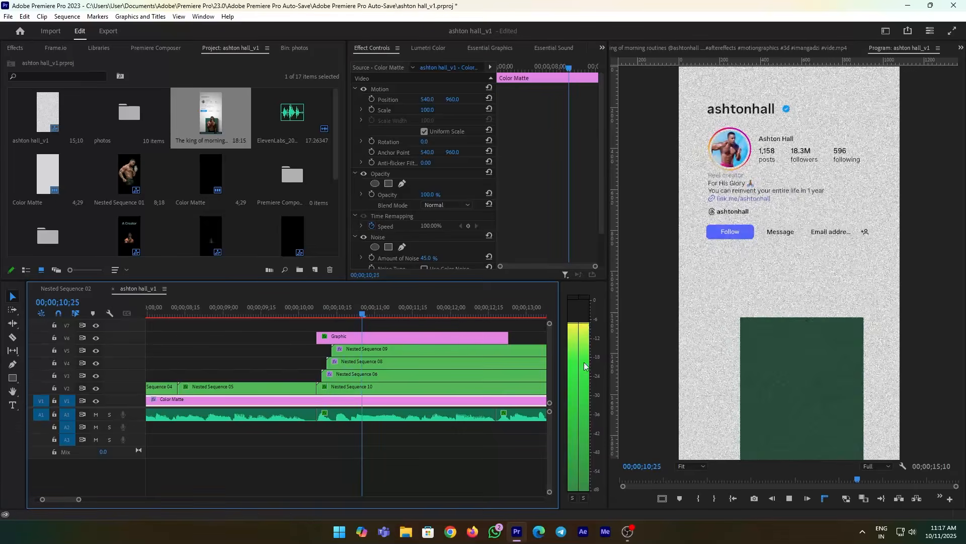
Place the Consistency_will_turn_your_dreams cutout photo on V7 from 10;07 and scale it to about 130 over the green rectangle.
{"action": "double_click", "coordinate": [121, 125]}
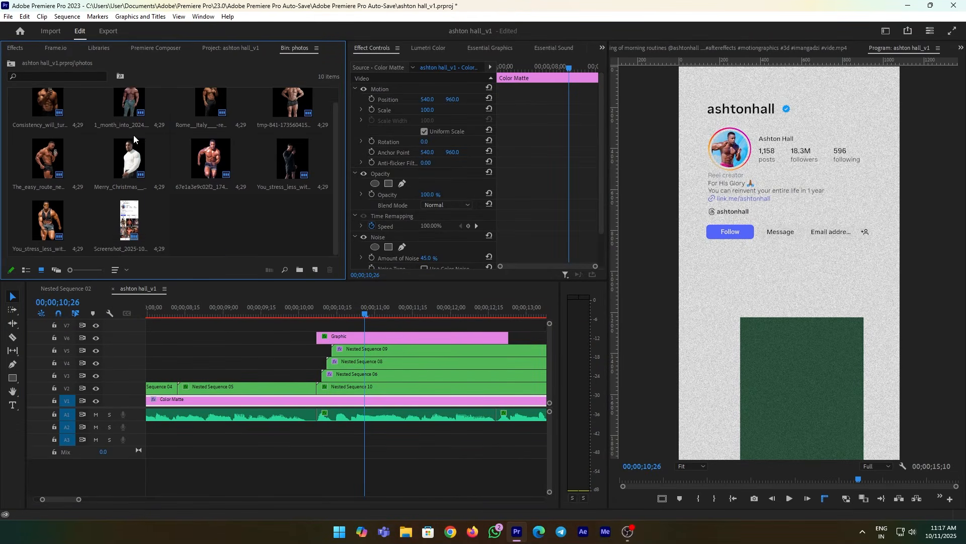
{"action": "left_click_drag", "start_coordinate": [51, 108], "coordinate": [332, 326]}
{"action": "left_click", "coordinate": [332, 326]}
{"action": "left_click_drag", "start_coordinate": [424, 111], "coordinate": [695, 99]}
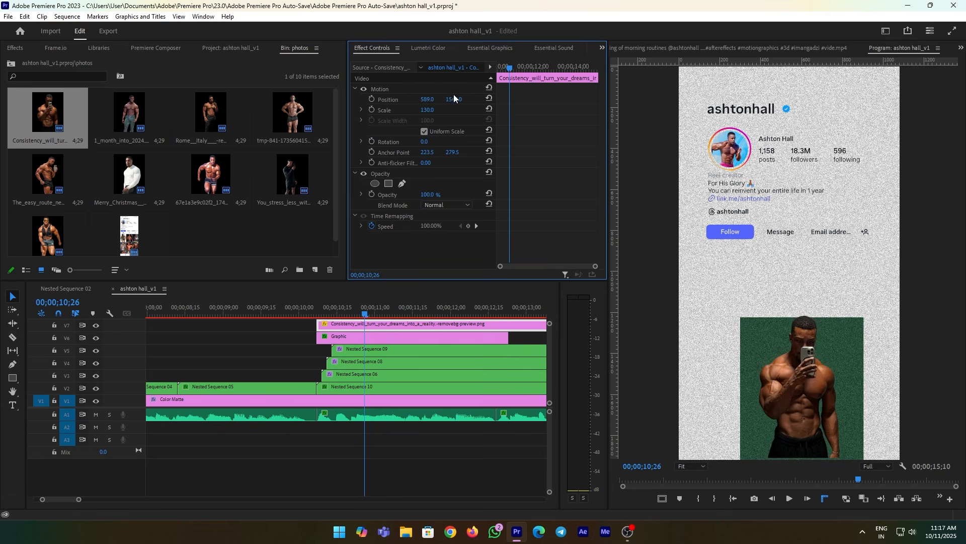
{"action": "left_click_drag", "start_coordinate": [431, 111], "coordinate": [456, 100]}
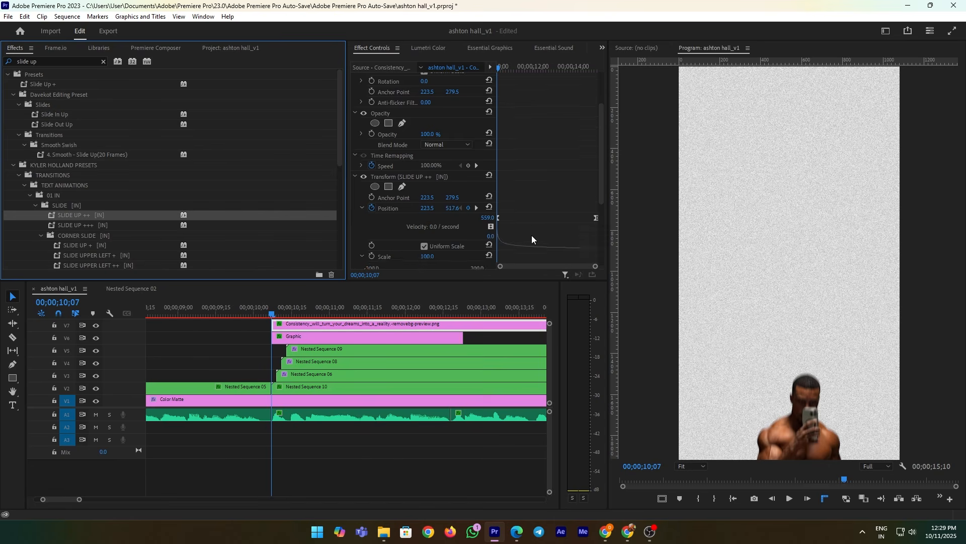
Move the end Position keyframe of the cutout photo's SLIDE UP ++ effect earlier to speed up the slide, and play it back.
{"action": "scroll", "coordinate": [531, 235], "scroll_direction": "down", "scroll_amount": 3}
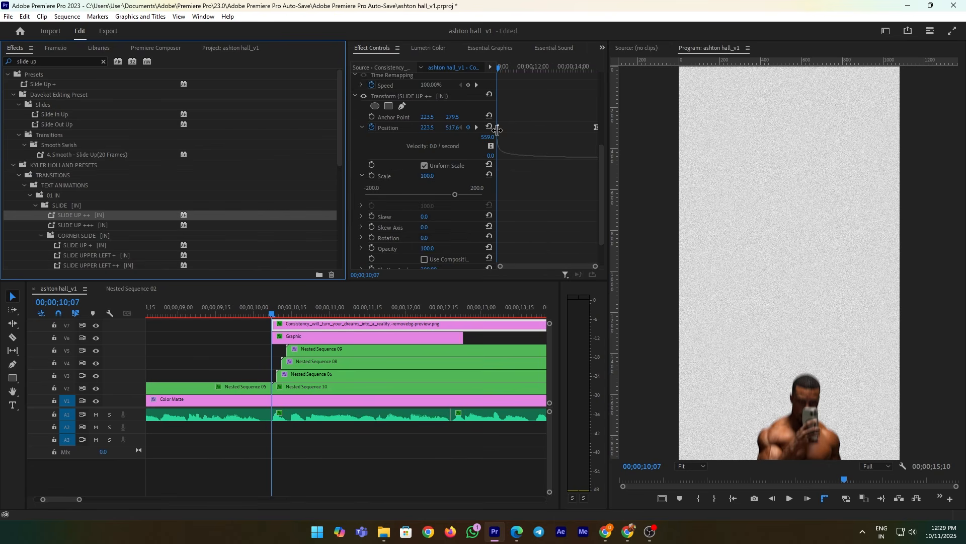
{"action": "key", "text": "space"}
{"action": "key", "text": "space"}
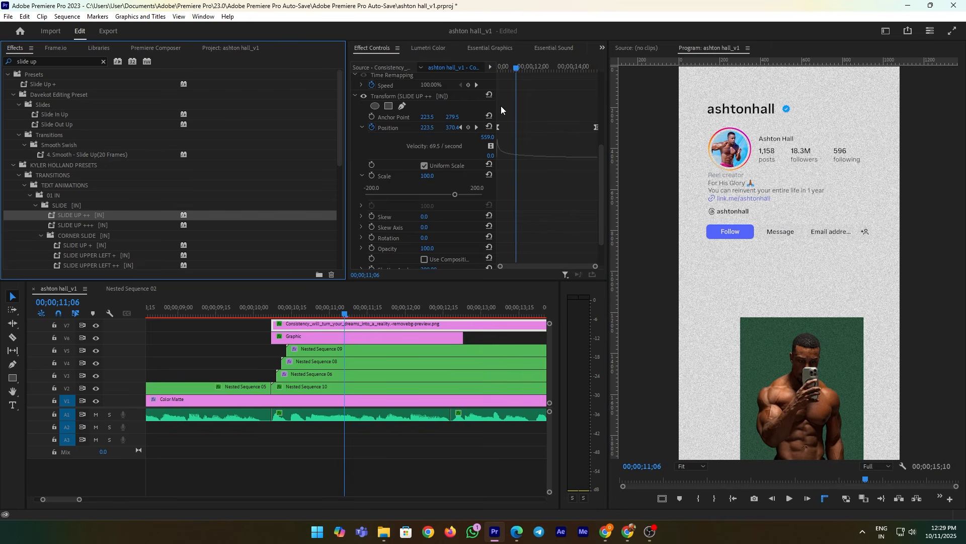
{"action": "mouse_move", "coordinate": [515, 67]}
{"action": "left_mouse_down"}
{"action": "mouse_move", "coordinate": [488, 63]}
{"action": "mouse_move", "coordinate": [512, 72]}
{"action": "mouse_move", "coordinate": [504, 80]}
{"action": "left_mouse_up"}
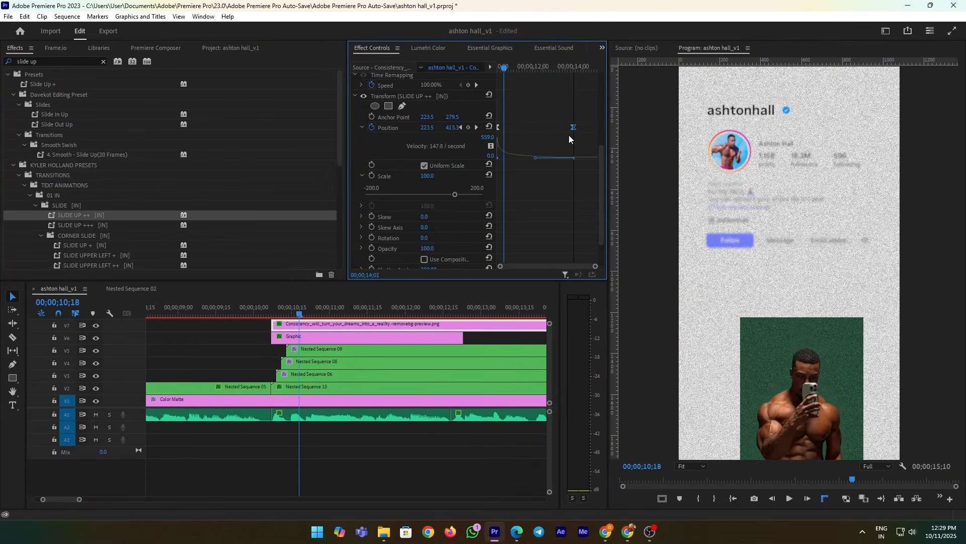
{"action": "mouse_move", "coordinate": [501, 78]}
{"action": "left_mouse_down"}
{"action": "mouse_move", "coordinate": [490, 76]}
{"action": "mouse_move", "coordinate": [518, 66]}
{"action": "mouse_move", "coordinate": [496, 68]}
{"action": "left_mouse_up"}
{"action": "key", "text": "space"}
{"action": "key", "text": "space"}
{"action": "left_click_drag", "start_coordinate": [519, 127], "coordinate": [515, 127]}
{"action": "left_click_drag", "start_coordinate": [518, 68], "coordinate": [497, 68]}
{"action": "key", "text": "space"}
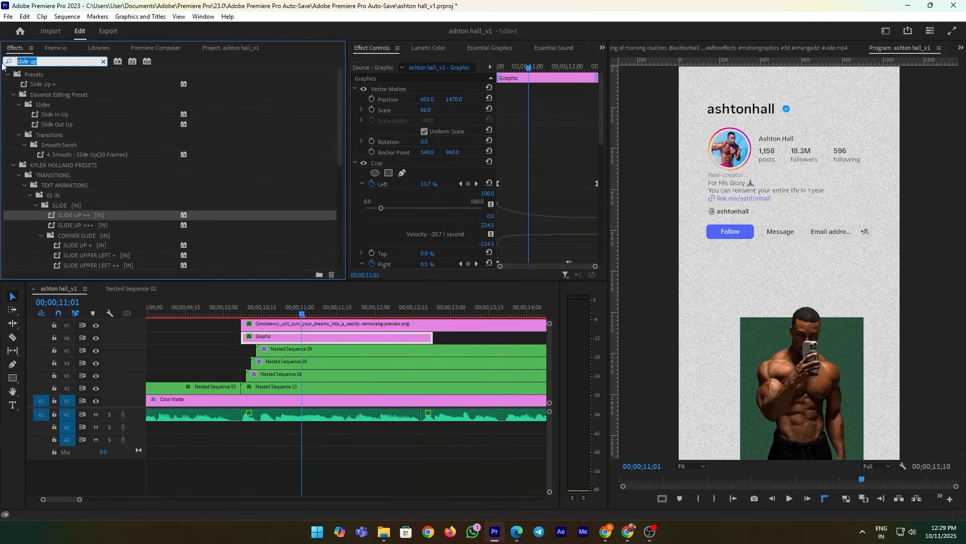
Apply the Drop Shadow effect to the green graphic on V6.
{"action": "type", "text": "rop"}
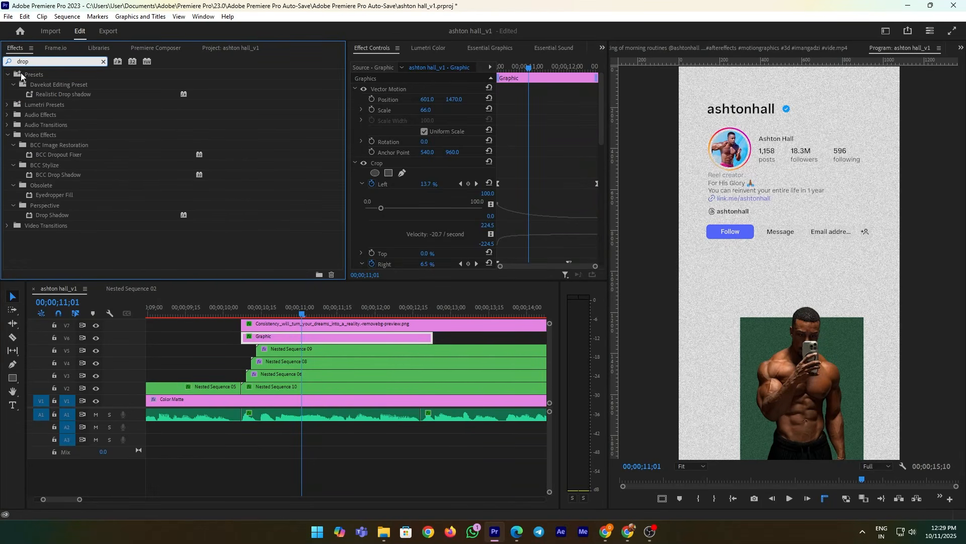
{"action": "left_click", "coordinate": [65, 216]}
{"action": "left_click_drag", "start_coordinate": [269, 319], "coordinate": [282, 336]}
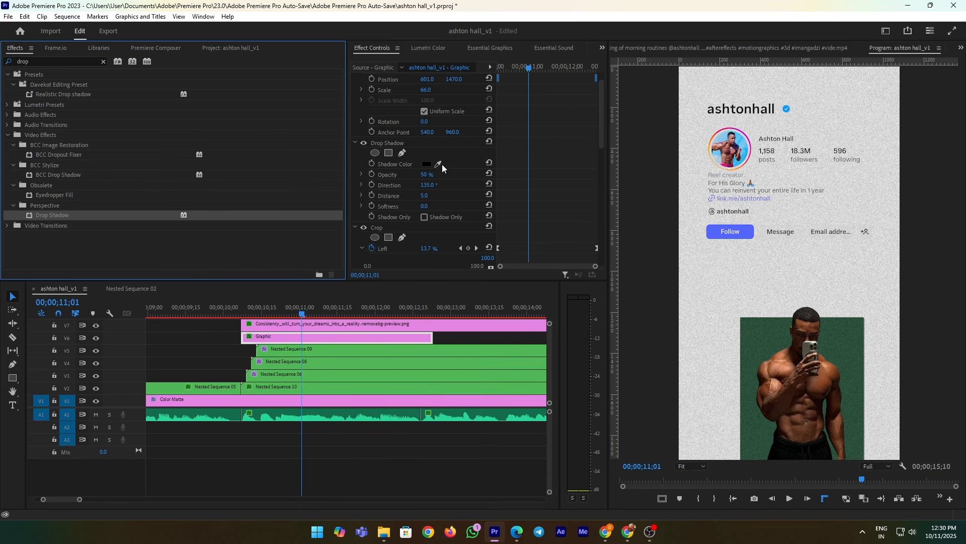
Set the green graphic's drop shadow to 77 % opacity, distance 36 and softness 94, and play back the profile animation.
{"action": "left_click_drag", "start_coordinate": [432, 175], "coordinate": [442, 195]}
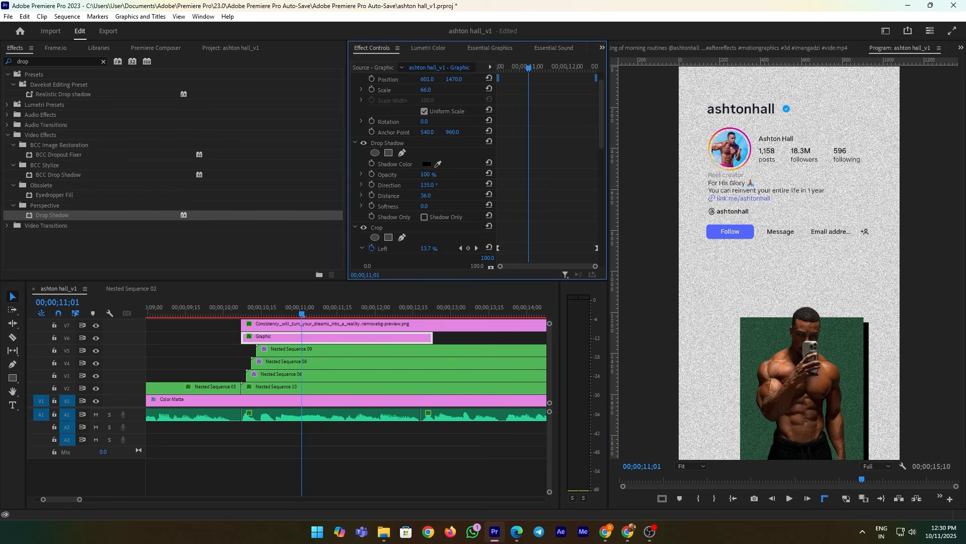
{"action": "left_click_drag", "start_coordinate": [425, 206], "coordinate": [473, 206]}
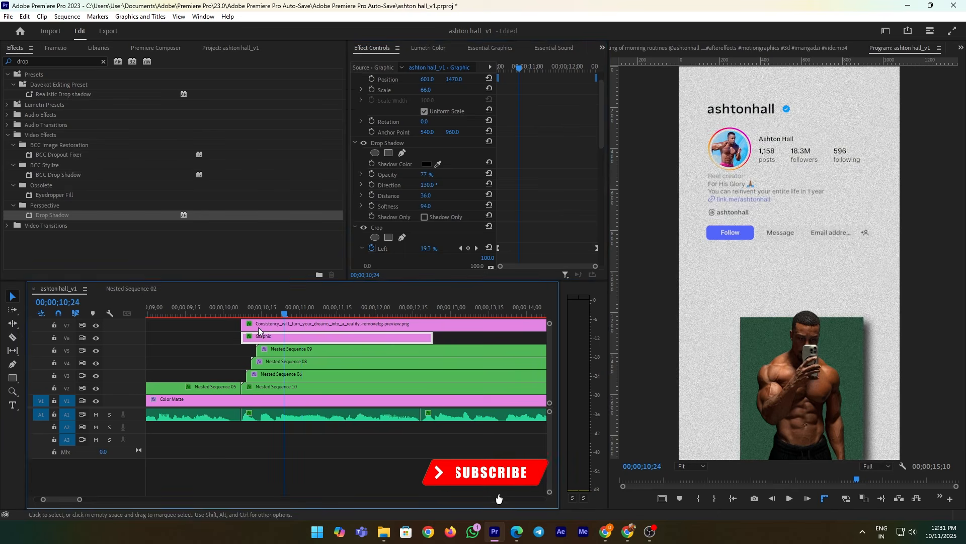
{"action": "left_click_drag", "start_coordinate": [288, 316], "coordinate": [234, 331]}
{"action": "key", "text": "space"}
{"action": "key", "text": "space"}
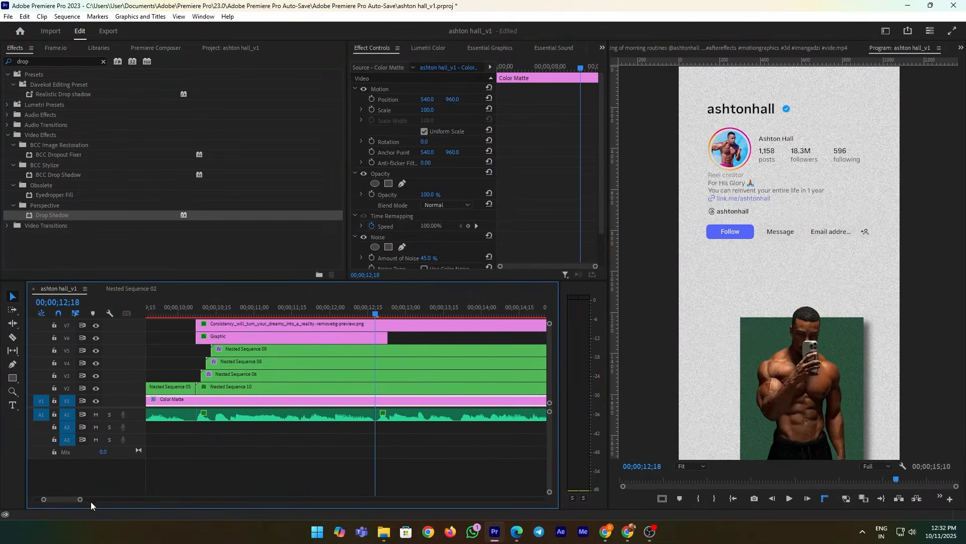
Extend the green graphic on V6 until it ends together with the cutout photo on V7.
{"action": "left_click_drag", "start_coordinate": [82, 499], "coordinate": [123, 499]}
{"action": "left_click_drag", "start_coordinate": [352, 343], "coordinate": [394, 338]}
{"action": "key", "text": "equal"}
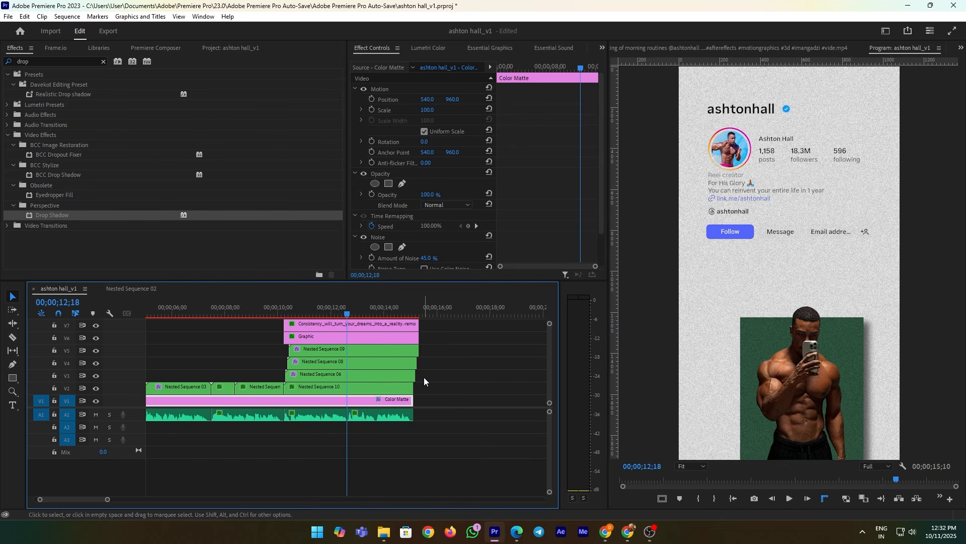
Nest all the profile layout clips from 10;07 on V2 to V7 into one sequence.
{"action": "left_click_drag", "start_coordinate": [431, 387], "coordinate": [398, 326]}
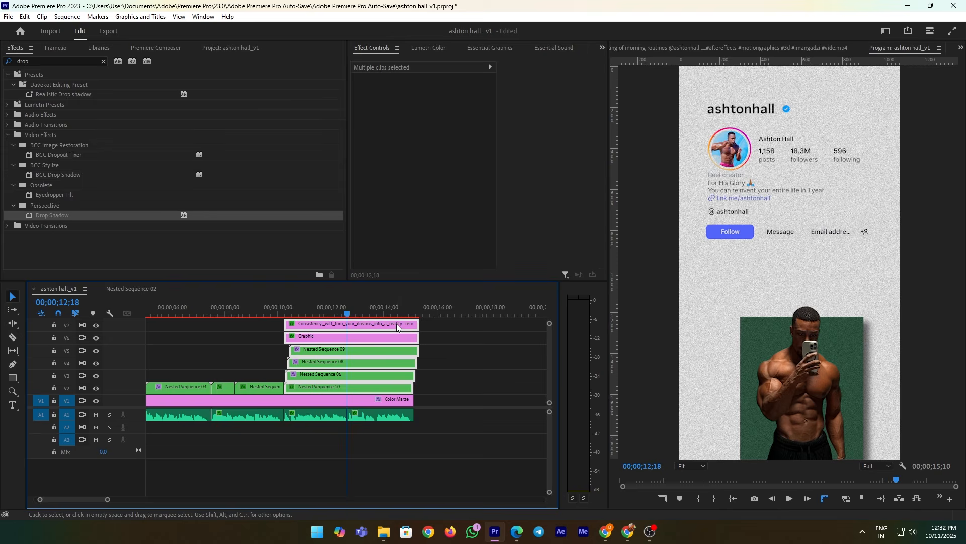
{"action": "right_click", "coordinate": [397, 324]}
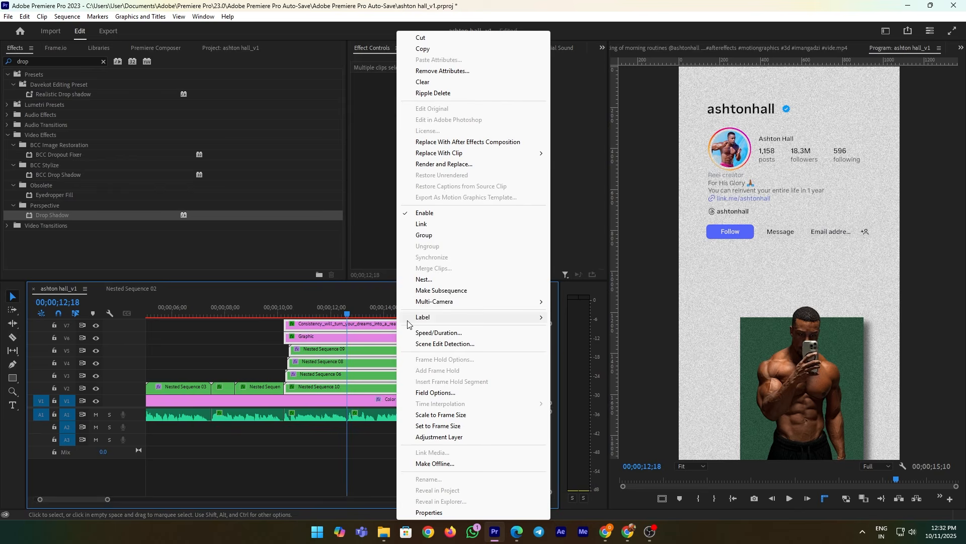
{"action": "left_click", "coordinate": [448, 281]}
{"action": "left_click", "coordinate": [460, 277]}
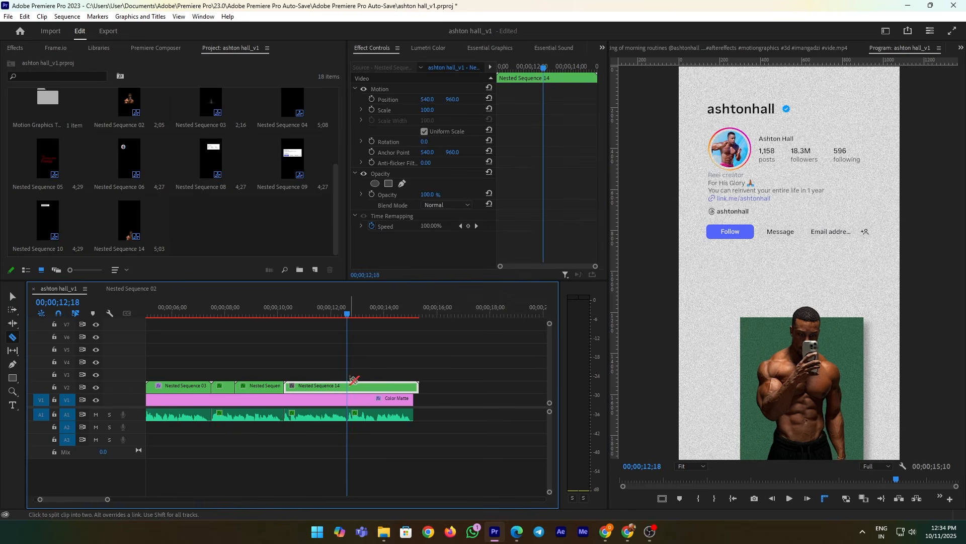
Split the nested profile clip at 12;18 and set the second part's scale to 147 and position to 780, 550.
{"action": "left_click", "coordinate": [352, 385]}
{"action": "key", "text": "Right"}
{"action": "key", "text": "Right"}
{"action": "key", "text": "Right"}
{"action": "key", "text": "Right"}
{"action": "key", "text": "Right"}
{"action": "key", "text": "Right"}
{"action": "left_click_drag", "start_coordinate": [429, 111], "coordinate": [524, 100]}
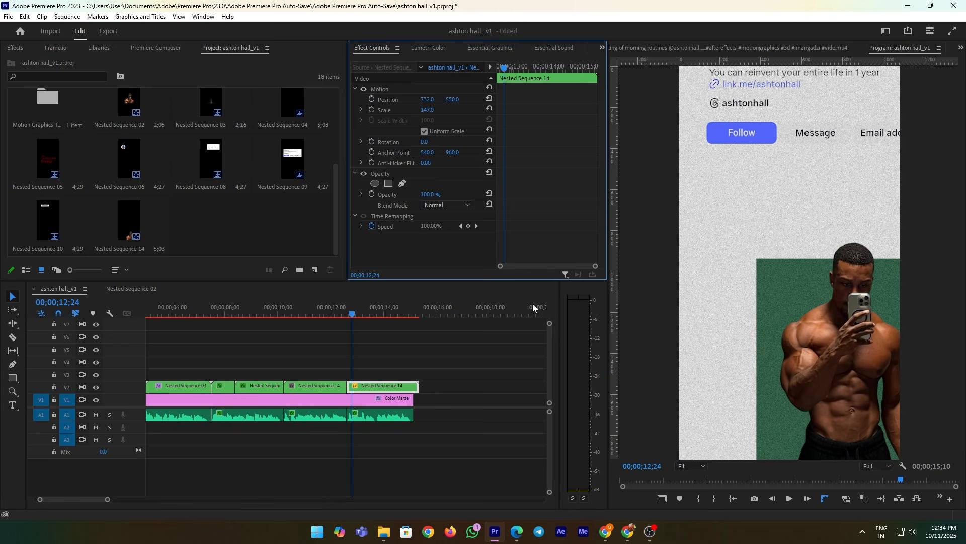
{"action": "left_click_drag", "start_coordinate": [429, 101], "coordinate": [454, 101]}
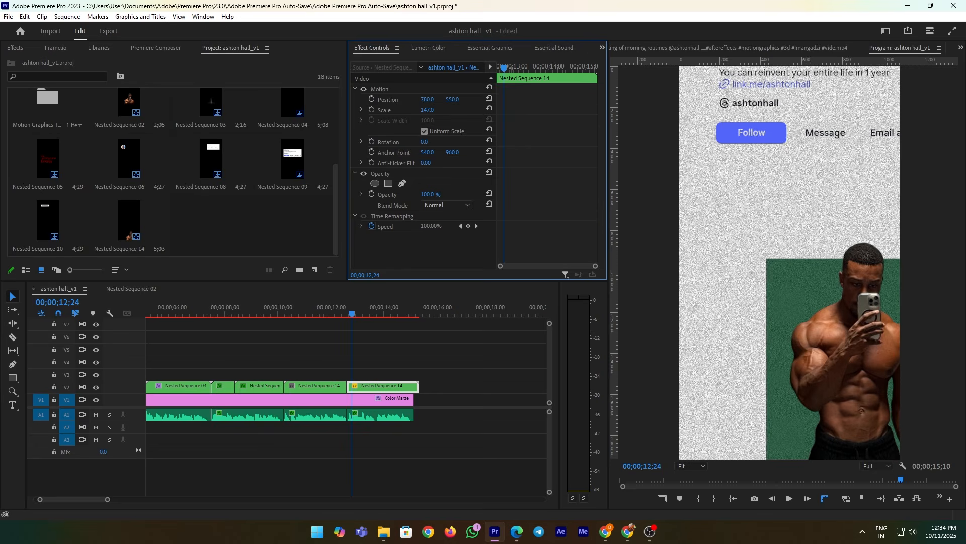
Apply the Distort Transform effect to the second part of the nested profile clip.
{"action": "left_click", "coordinate": [40, 61]}
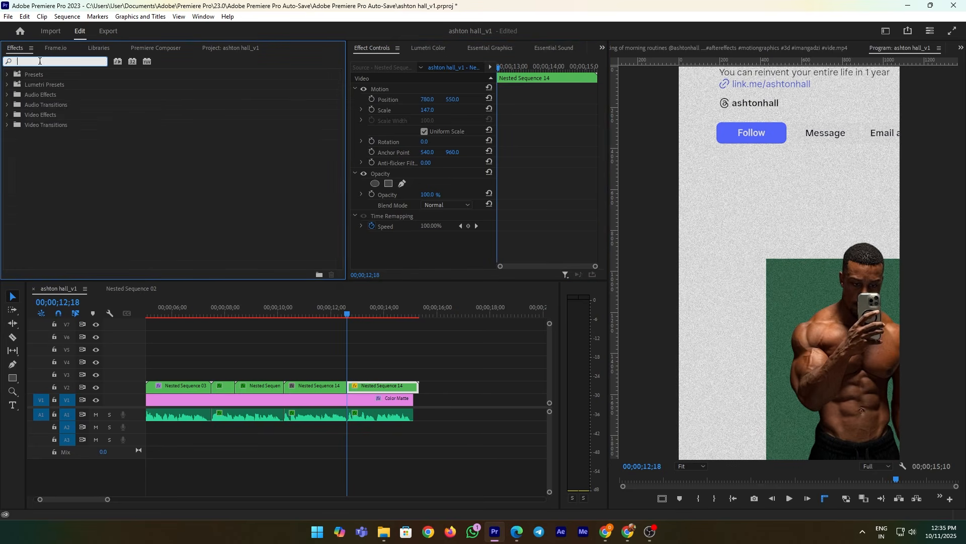
{"action": "type", "text": "transfo"}
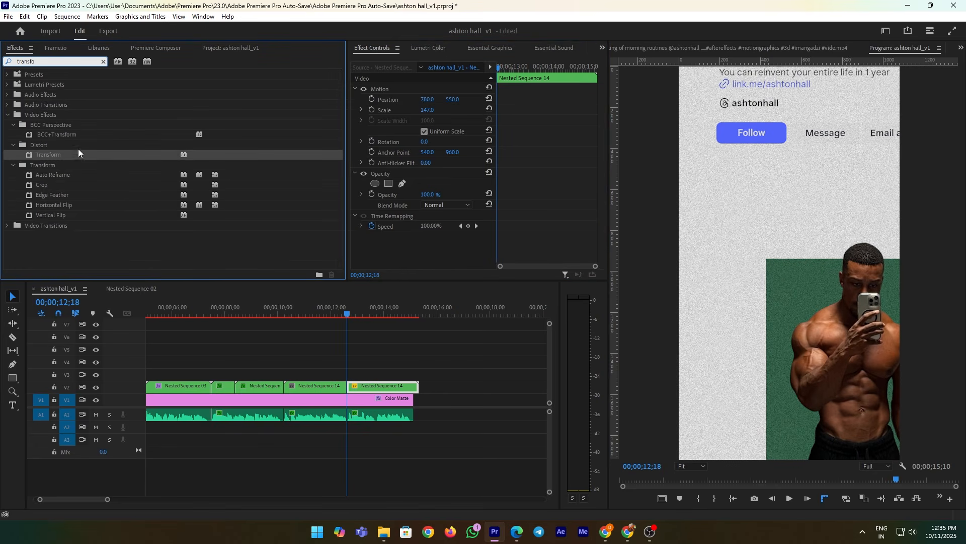
{"action": "left_click_drag", "start_coordinate": [78, 149], "coordinate": [160, 197]}
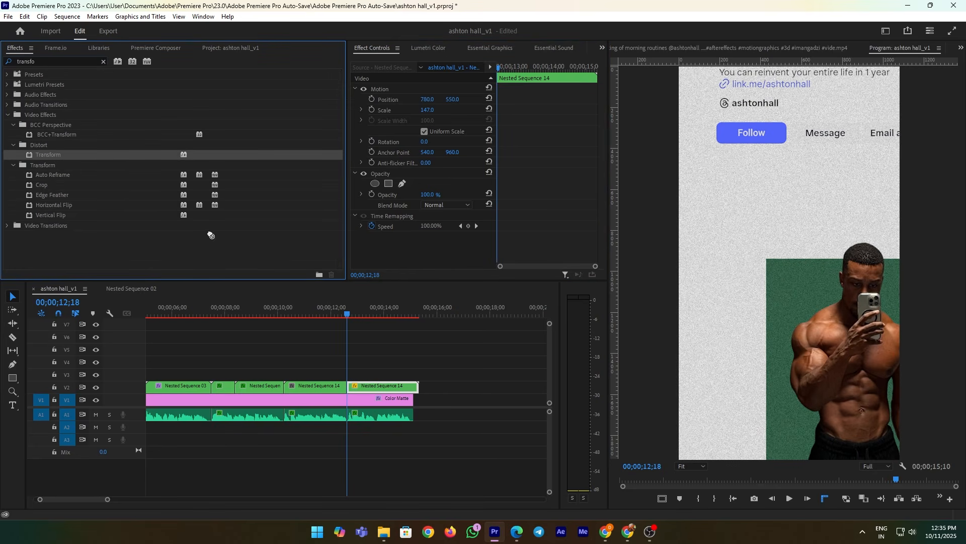
{"action": "left_click_drag", "start_coordinate": [354, 387], "coordinate": [355, 388]}
{"action": "scroll", "coordinate": [526, 205], "scroll_direction": "down", "scroll_amount": 5}
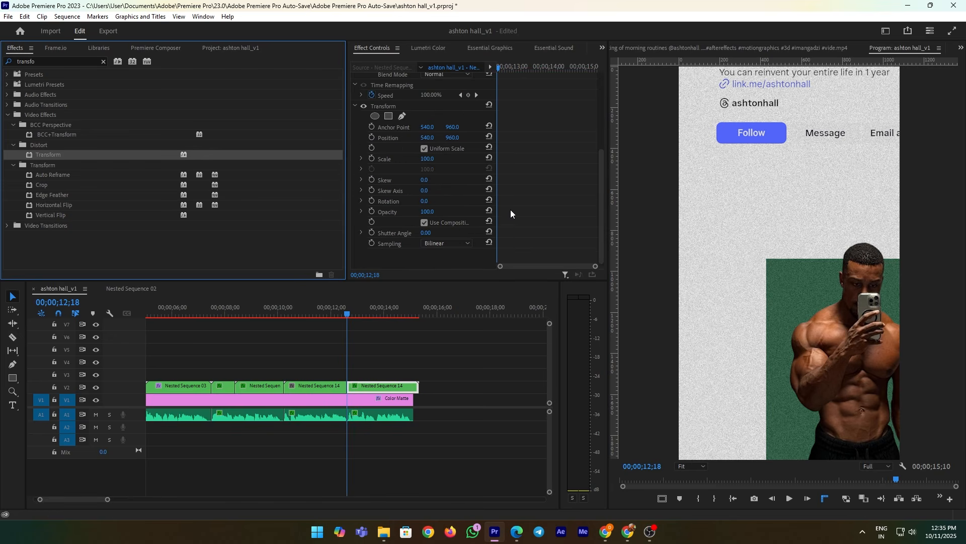
Keyframe the Transform Position from 540, 960 at 12;18 to a lower X value about ten frames on, and ease the keyframes.
{"action": "left_click", "coordinate": [372, 138]}
{"action": "key", "text": "shift+Right"}
{"action": "key", "text": "shift+Right"}
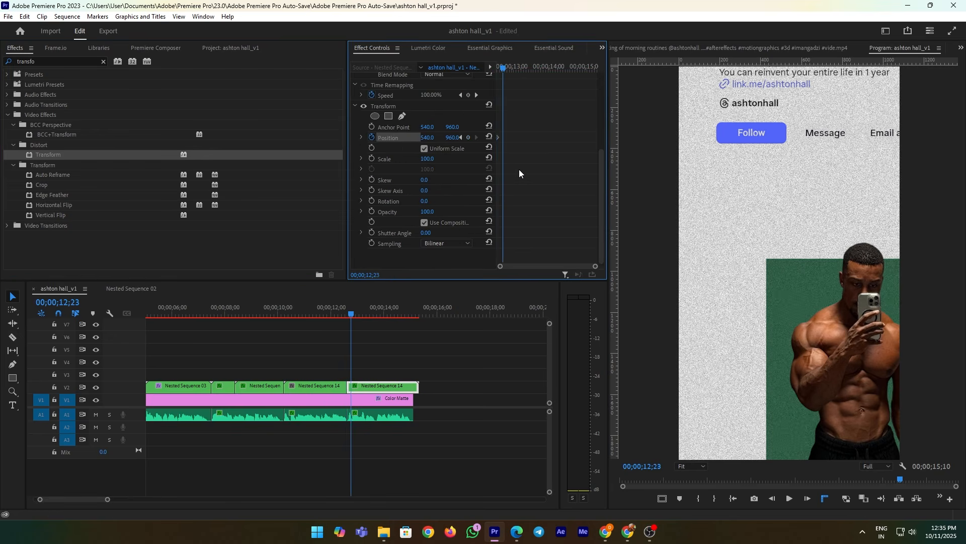
{"action": "left_click_drag", "start_coordinate": [425, 137], "coordinate": [185, 137]}
{"action": "right_click", "coordinate": [508, 141]}
{"action": "left_click", "coordinate": [433, 229]}
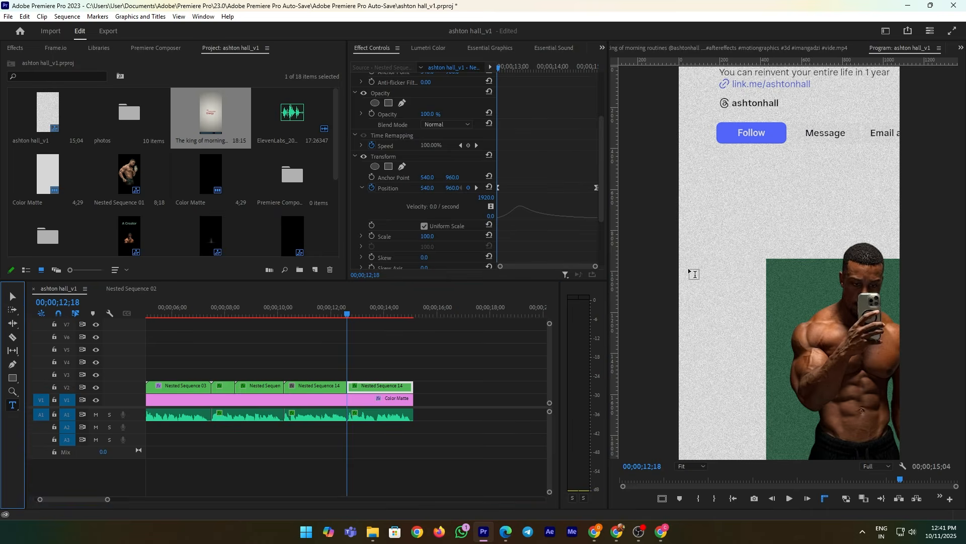
Add the text "he turned" beside the cutout photo at 12;18 and set its font to Helvetica Neue Bold.
{"action": "left_click", "coordinate": [695, 258]}
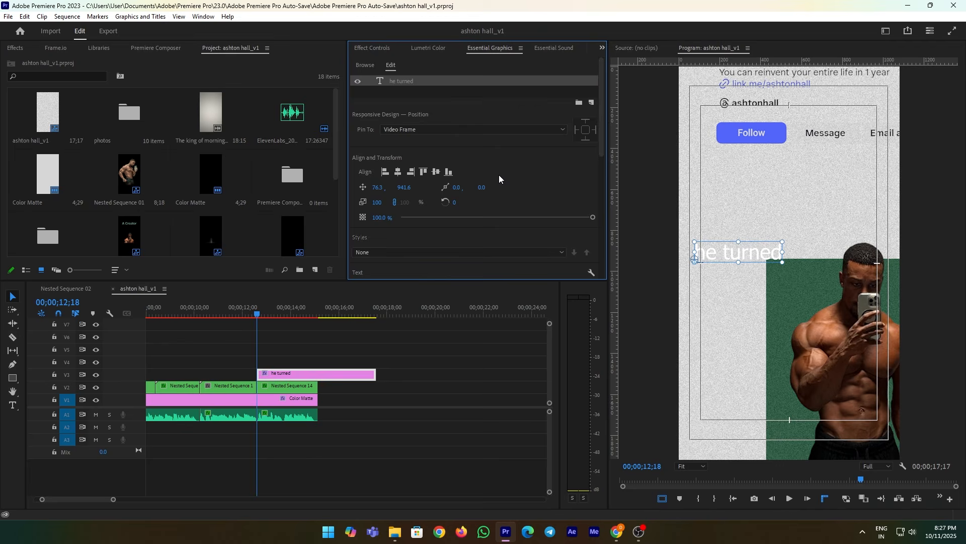
{"action": "scroll", "coordinate": [499, 175], "scroll_direction": "down", "scroll_amount": 3}
{"action": "left_click", "coordinate": [445, 207]}
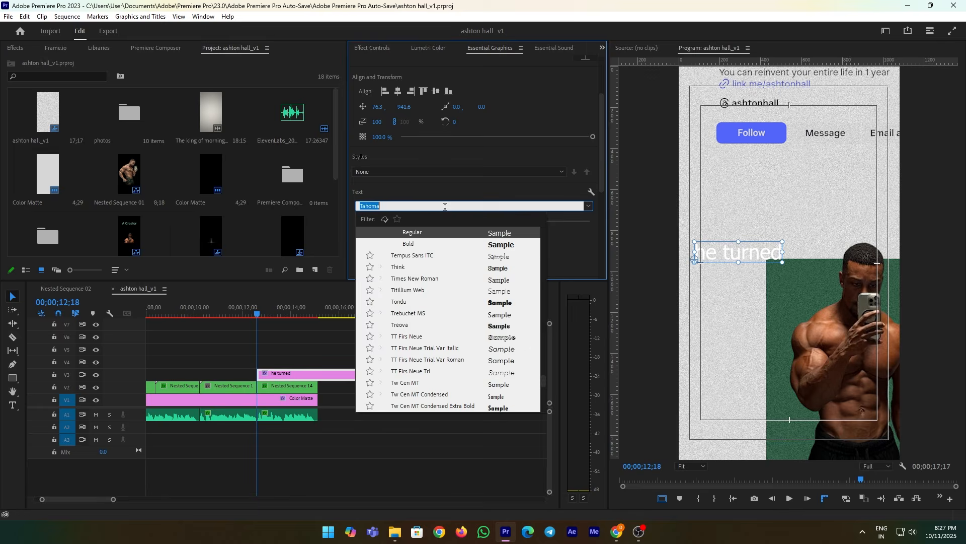
{"action": "type", "text": "helve"}
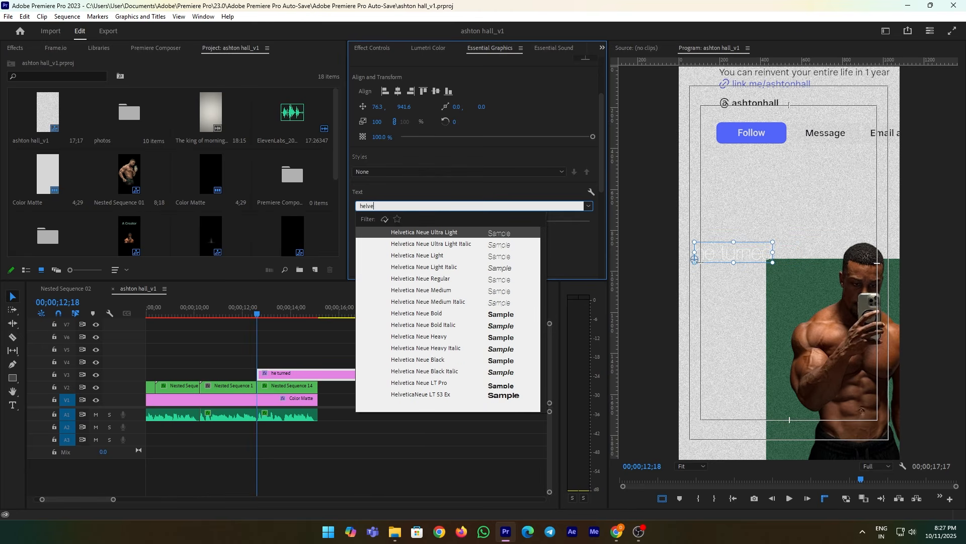
{"action": "left_click", "coordinate": [501, 314]}
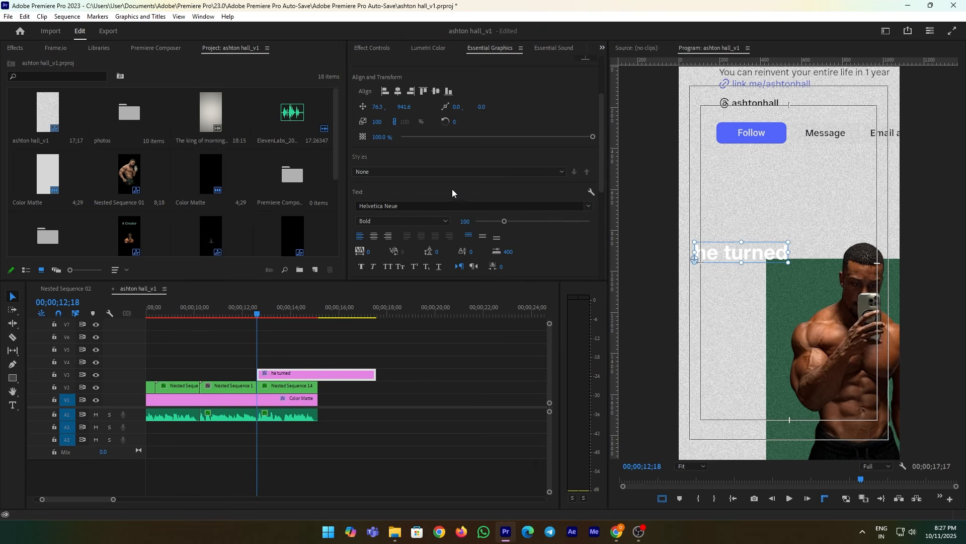
Tighten the "he turned" text's tracking to -45 and change its font weight to Medium.
{"action": "scroll", "coordinate": [455, 194], "scroll_direction": "down", "scroll_amount": 2}
{"action": "left_click_drag", "start_coordinate": [374, 213], "coordinate": [354, 213]}
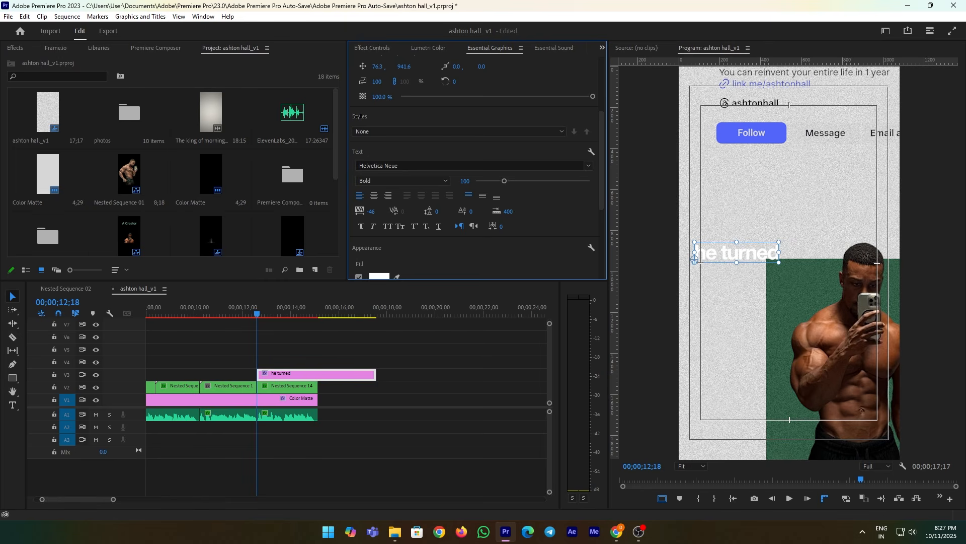
{"action": "left_click", "coordinate": [403, 185]}
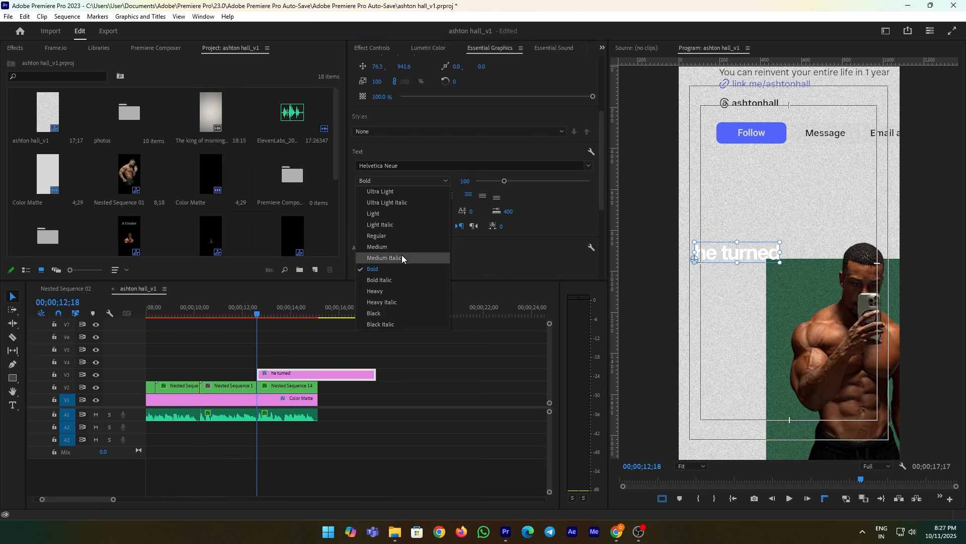
{"action": "left_click", "coordinate": [401, 248]}
{"action": "left_click", "coordinate": [329, 376]}
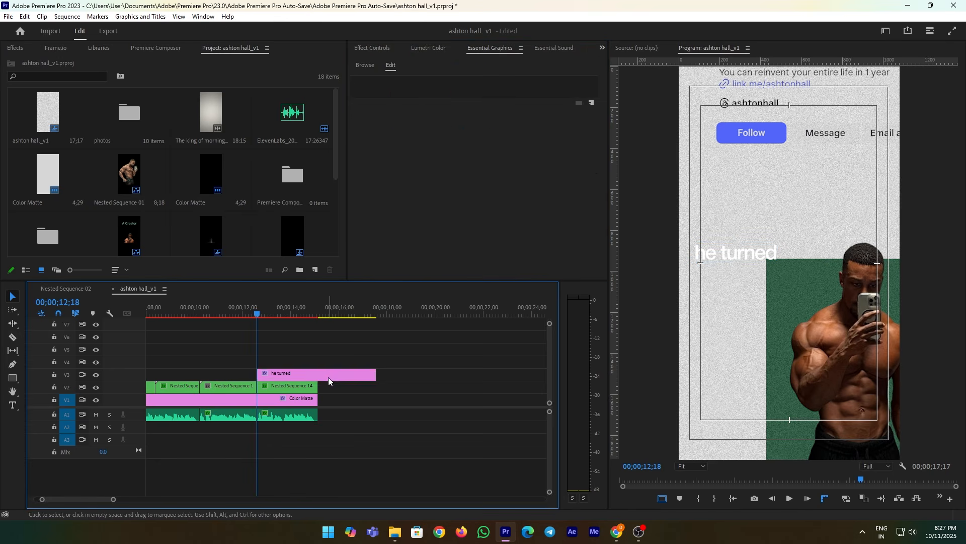
{"action": "left_click", "coordinate": [398, 76]}
{"action": "scroll", "coordinate": [431, 159], "scroll_direction": "down", "scroll_amount": 3}
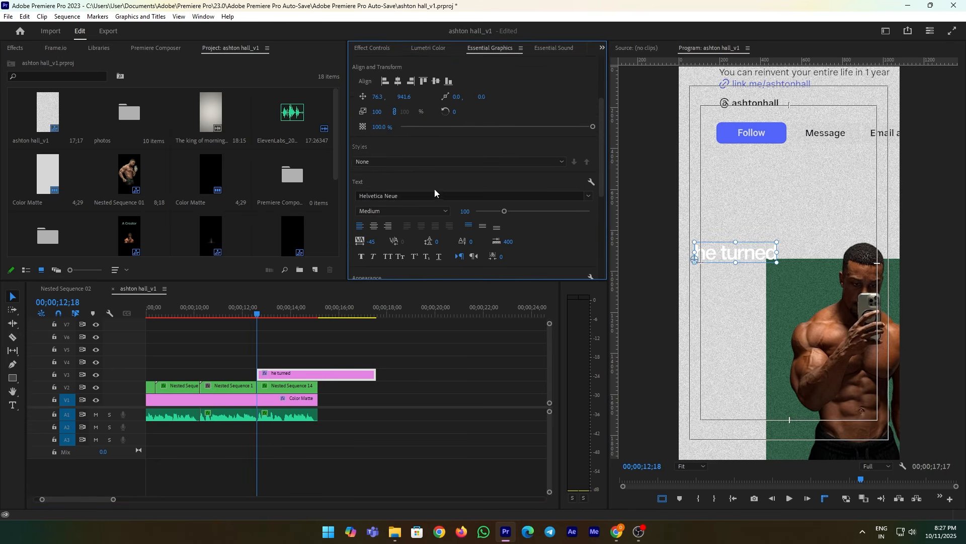
{"action": "left_click", "coordinate": [397, 171]}
{"action": "left_click", "coordinate": [433, 343]}
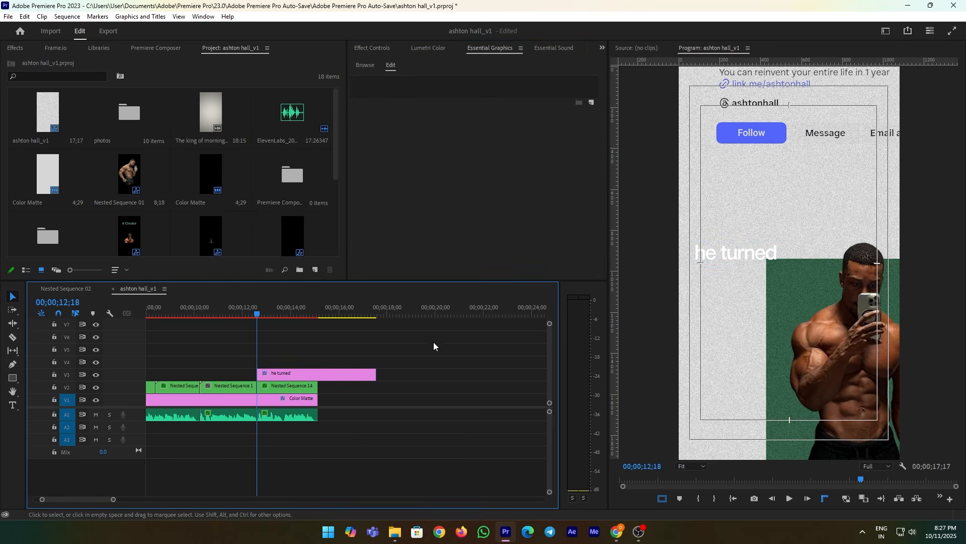
Set the "he turned" graphic's Vector Motion X position to 519 and its blend mode to Difference.
{"action": "left_click", "coordinate": [348, 375]}
{"action": "key", "text": "shift+5"}
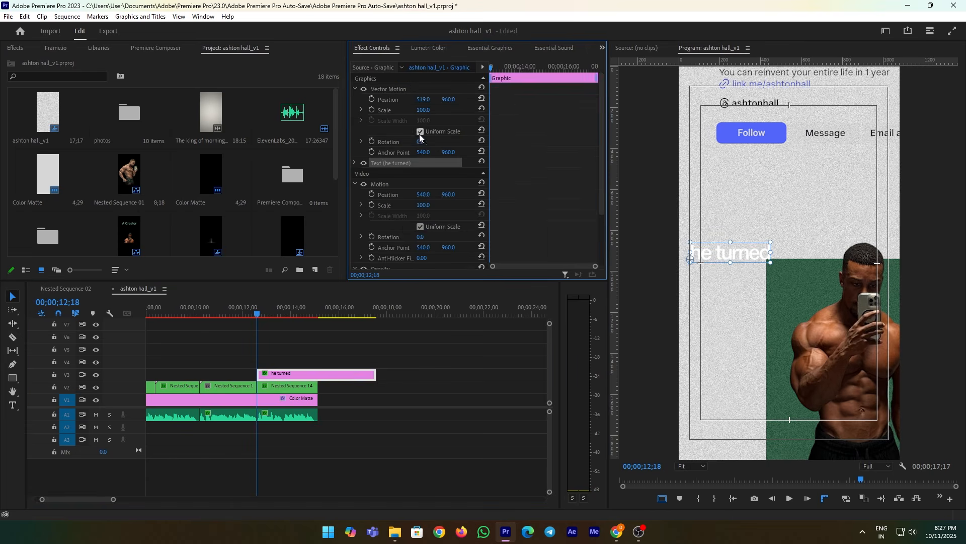
{"action": "scroll", "coordinate": [394, 216], "scroll_direction": "down", "scroll_amount": 3}
{"action": "left_click", "coordinate": [435, 232]}
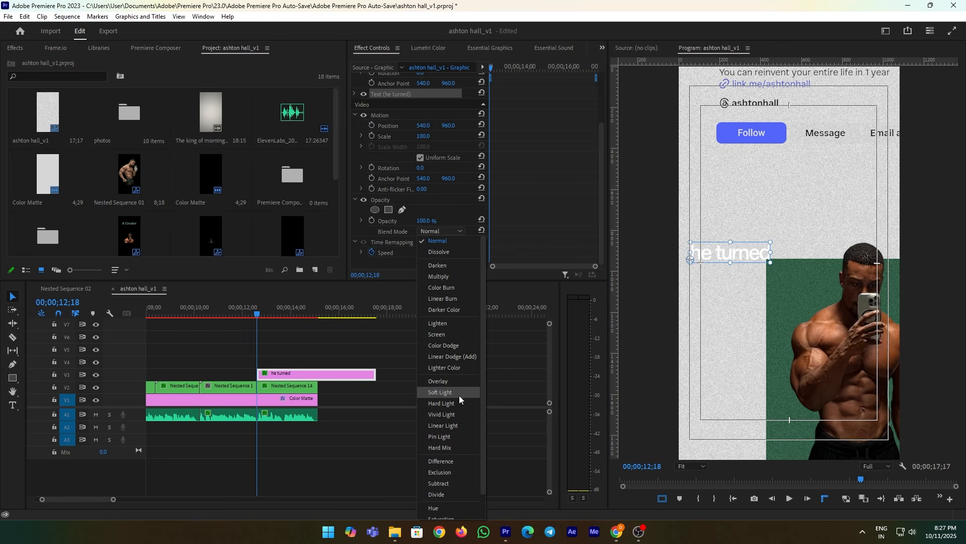
{"action": "left_click", "coordinate": [451, 460]}
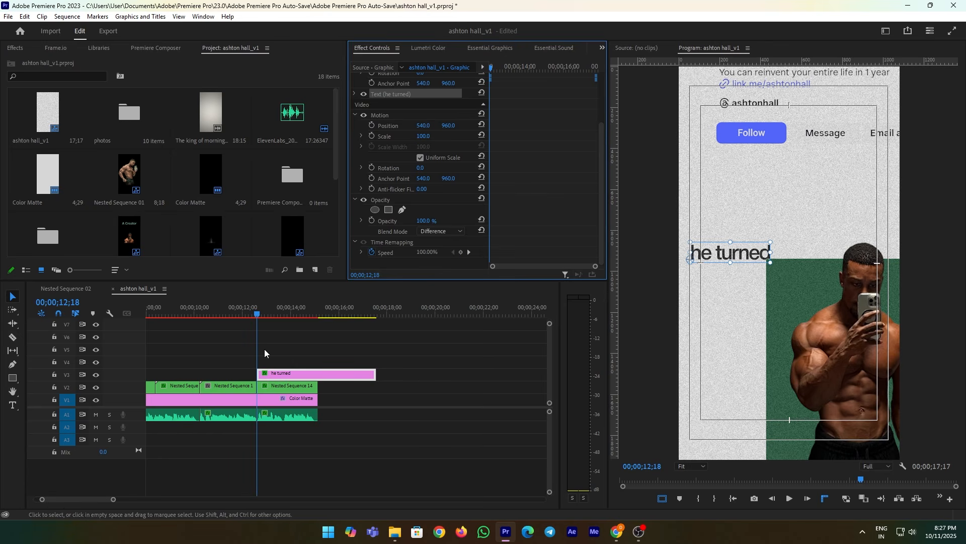
Open the reference video from the project, and shorten the "he turned" text to just "he".
{"action": "double_click", "coordinate": [207, 104]}
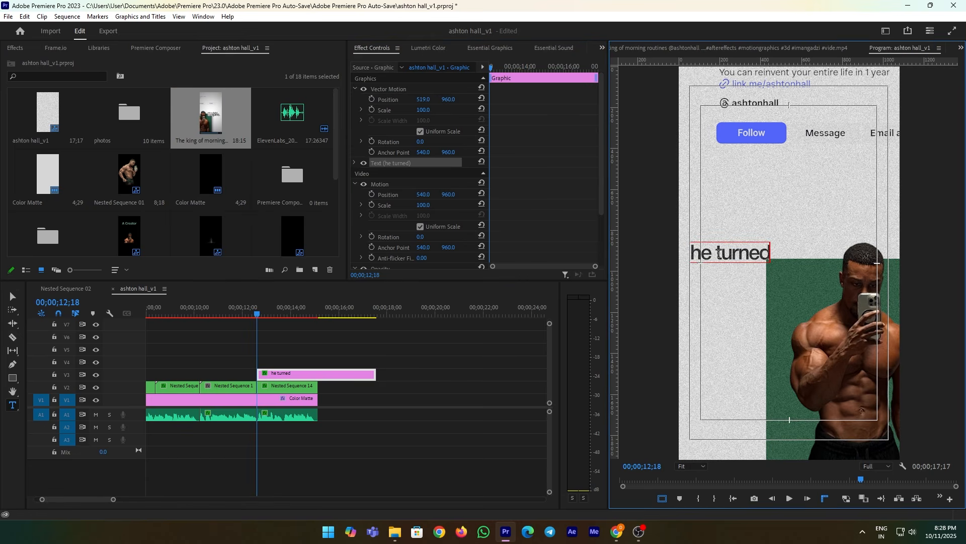
{"action": "left_click_drag", "start_coordinate": [719, 253], "coordinate": [806, 258]}
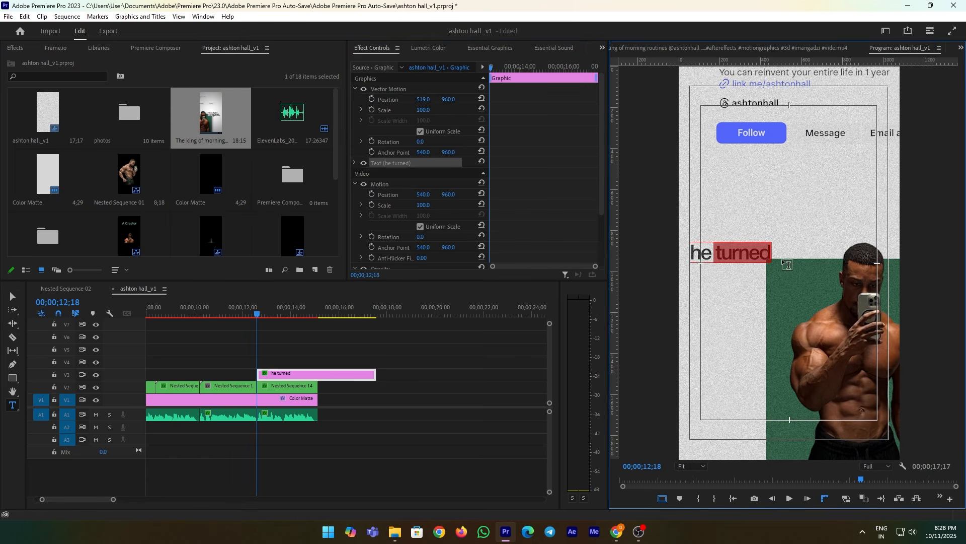
{"action": "key", "text": "BackSpace"}
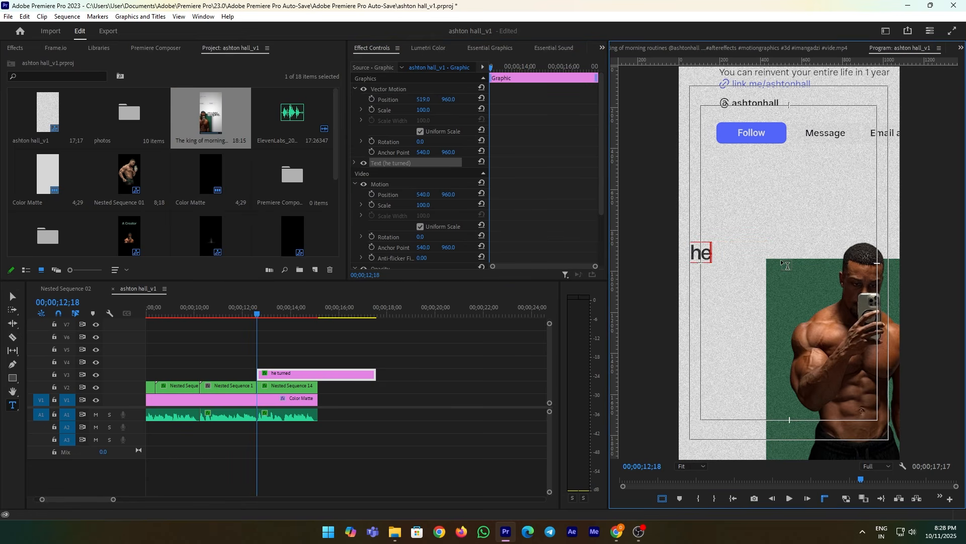
{"action": "left_click", "coordinate": [297, 367]}
Apply the "Slide Up +" preset to the "he" graphic and move ahead to 12;28 to check its end keyframes.
{"action": "left_click", "coordinate": [296, 374]}
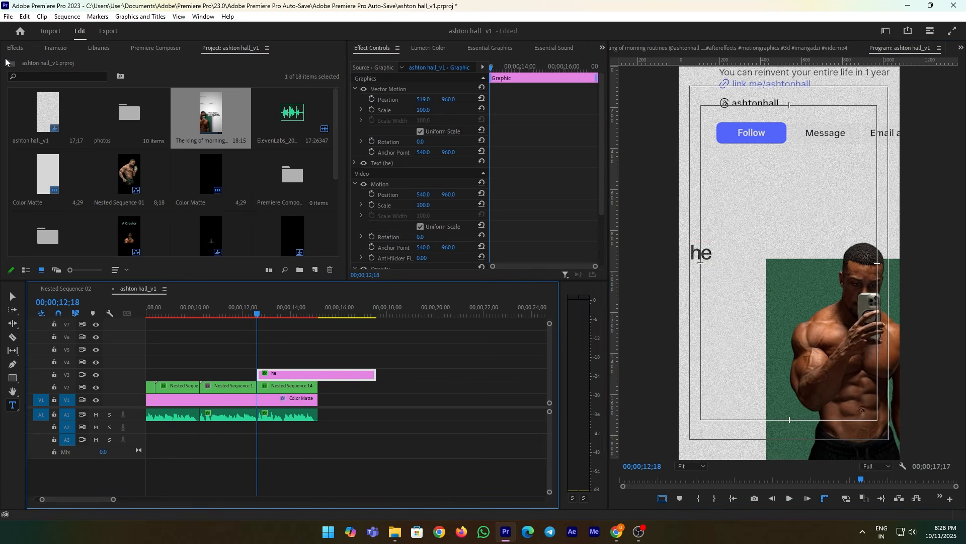
{"action": "left_click", "coordinate": [9, 49]}
{"action": "double_click", "coordinate": [38, 75]}
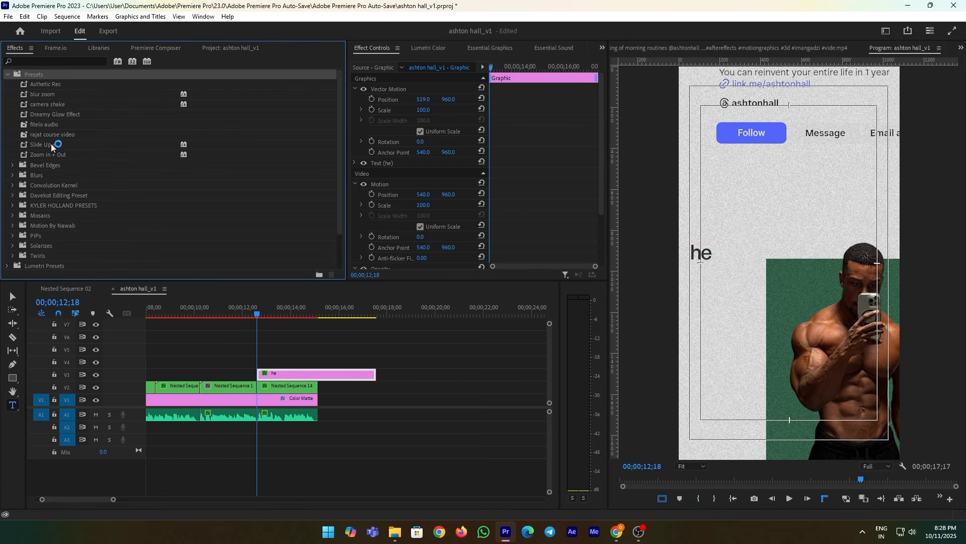
{"action": "double_click", "coordinate": [52, 145]}
{"action": "scroll", "coordinate": [517, 212], "scroll_direction": "down", "scroll_amount": 4}
{"action": "key", "text": "shift+Right"}
{"action": "key", "text": "shift+Right"}
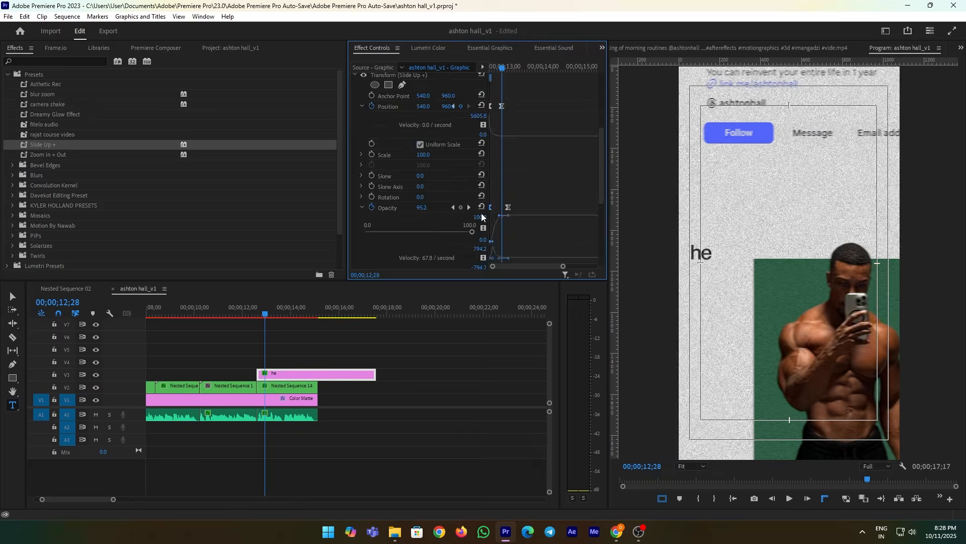
Duplicate the "he" graphic onto track V4, starting a few frames after the original, and move to 13;12.
{"action": "left_click", "coordinate": [259, 313]}
{"action": "left_click_drag", "start_coordinate": [273, 374], "coordinate": [276, 361], "text": "alt"}
{"action": "left_click", "coordinate": [266, 312]}
{"action": "left_click", "coordinate": [275, 360]}
{"action": "key", "text": "space"}
{"action": "key", "text": "space"}
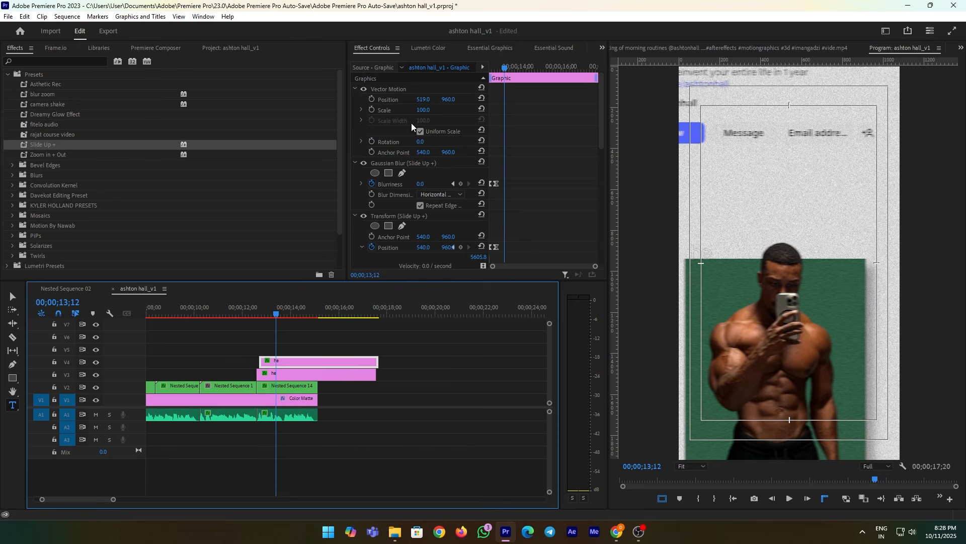
Change the duplicate's text to "turned" and set its Vector Motion X position to 644 so it follows "he".
{"action": "left_click_drag", "start_coordinate": [422, 101], "coordinate": [453, 101]}
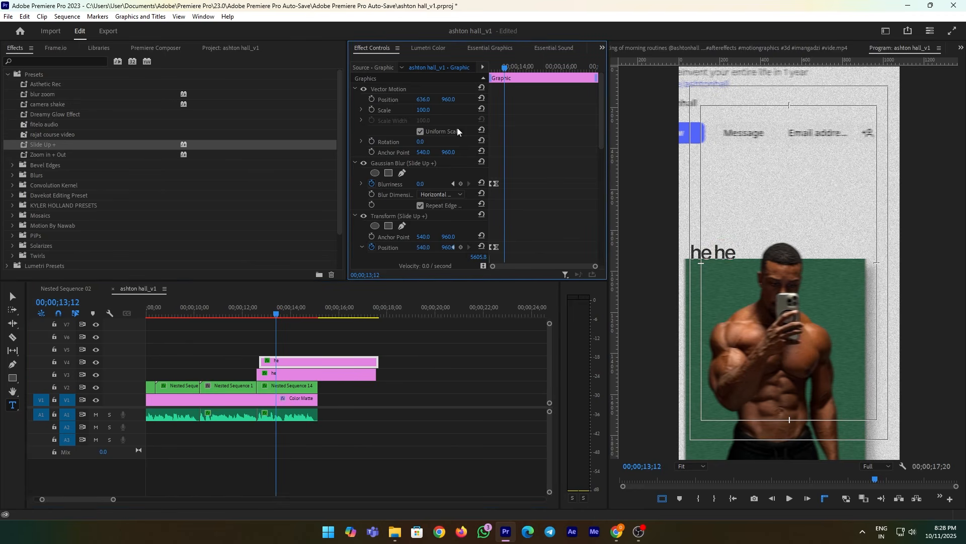
{"action": "double_click", "coordinate": [721, 252]}
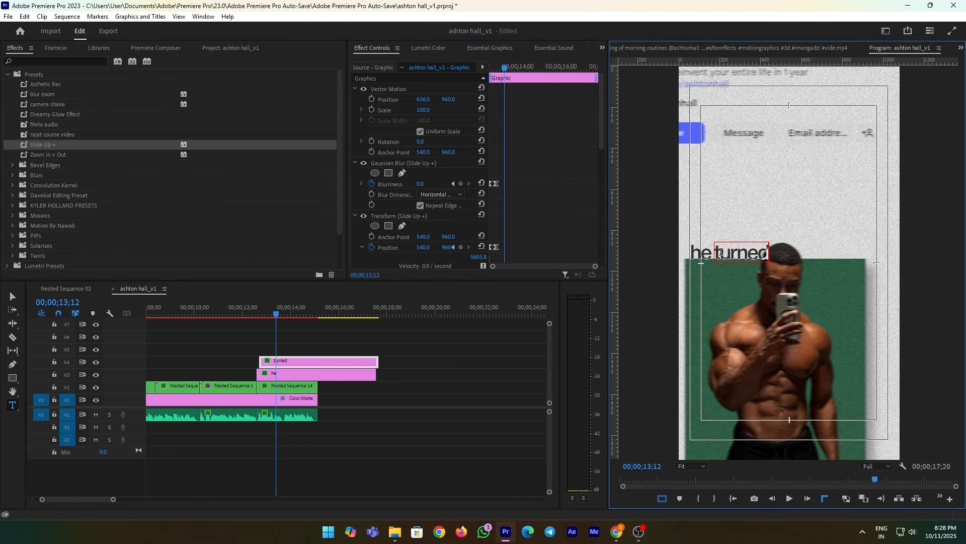
{"action": "left_click", "coordinate": [461, 352]}
{"action": "left_click", "coordinate": [324, 361]}
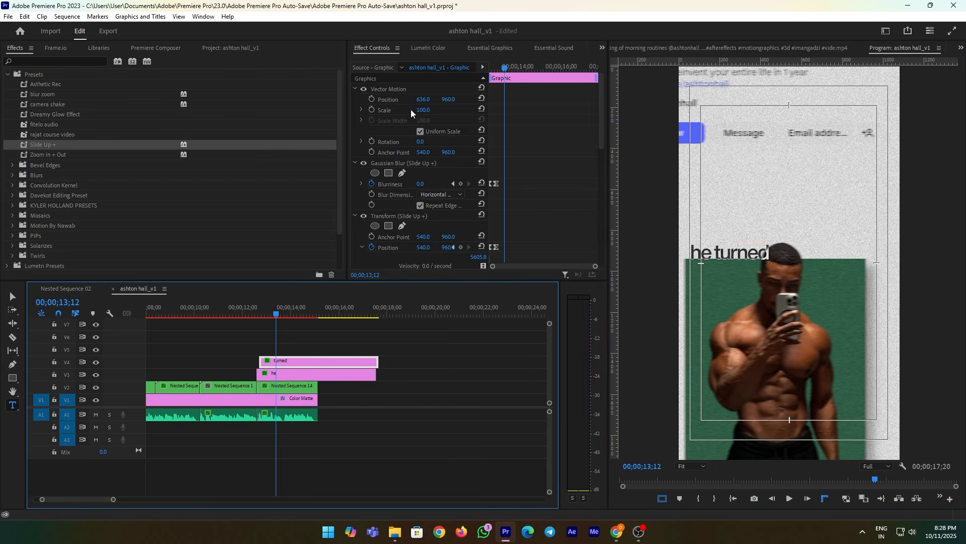
{"action": "left_click_drag", "start_coordinate": [423, 99], "coordinate": [421, 100]}
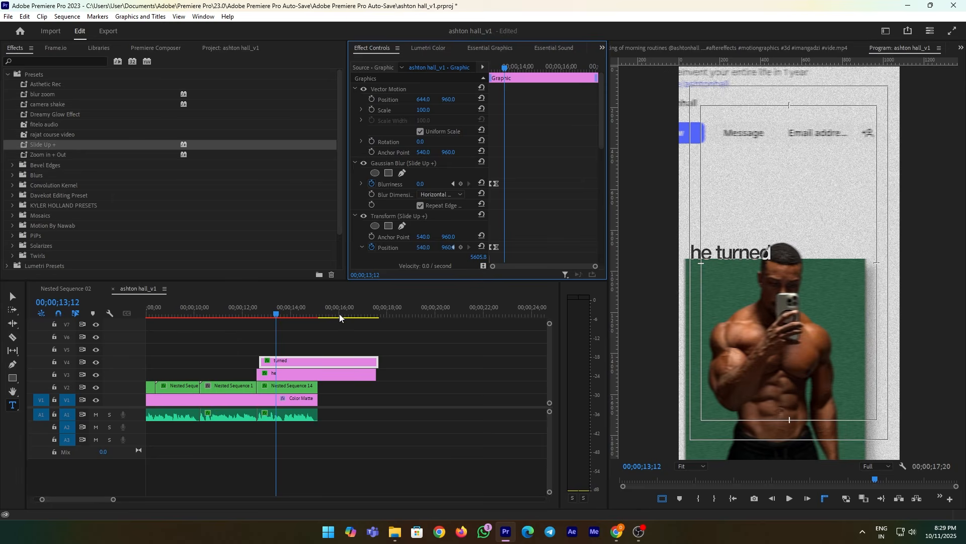
Duplicate the "turned" graphic onto track V5 a few frames after it and set the copy's Vector Motion Y position to 1054.
{"action": "left_click", "coordinate": [254, 314]}
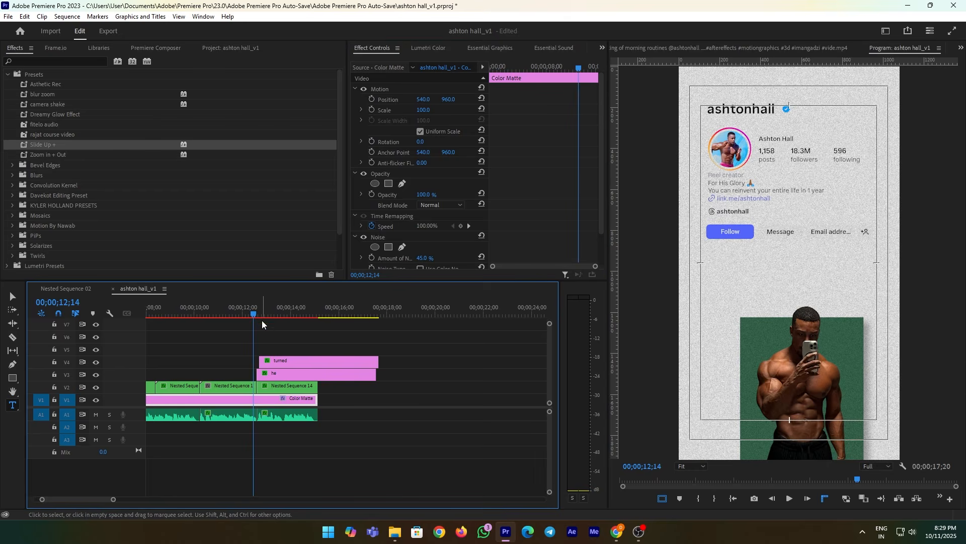
{"action": "key", "text": "space"}
{"action": "mouse_move", "coordinate": [265, 344]}
{"action": "left_mouse_down"}
{"action": "mouse_move", "coordinate": [273, 359]}
{"action": "mouse_move", "coordinate": [277, 348]}
{"action": "left_mouse_up"}
{"action": "key", "text": "space"}
{"action": "left_click", "coordinate": [279, 346]}
{"action": "left_click_drag", "start_coordinate": [454, 99], "coordinate": [502, 99]}
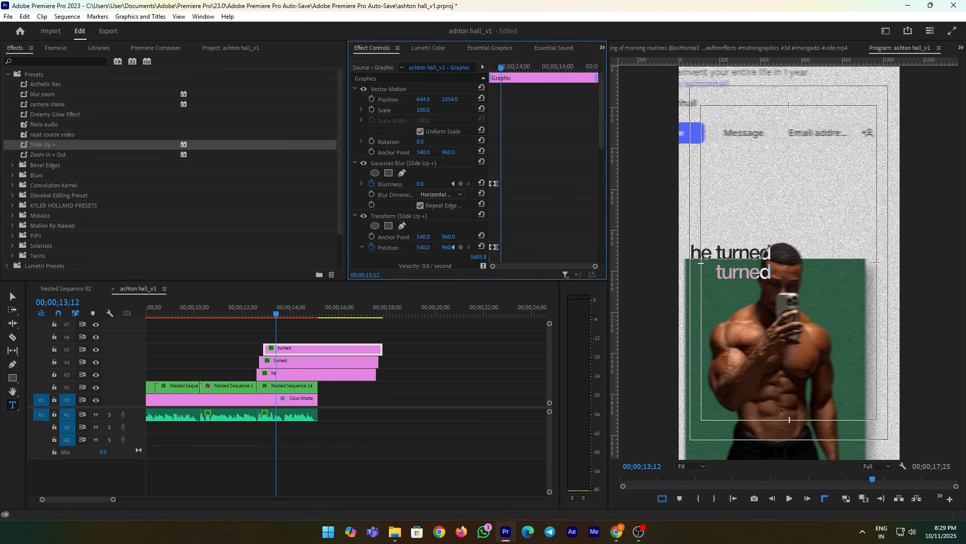
Change the lower duplicate's text to "fitness" and set its font weight to Bold.
{"action": "double_click", "coordinate": [753, 277]}
{"action": "type", "text": "t"}
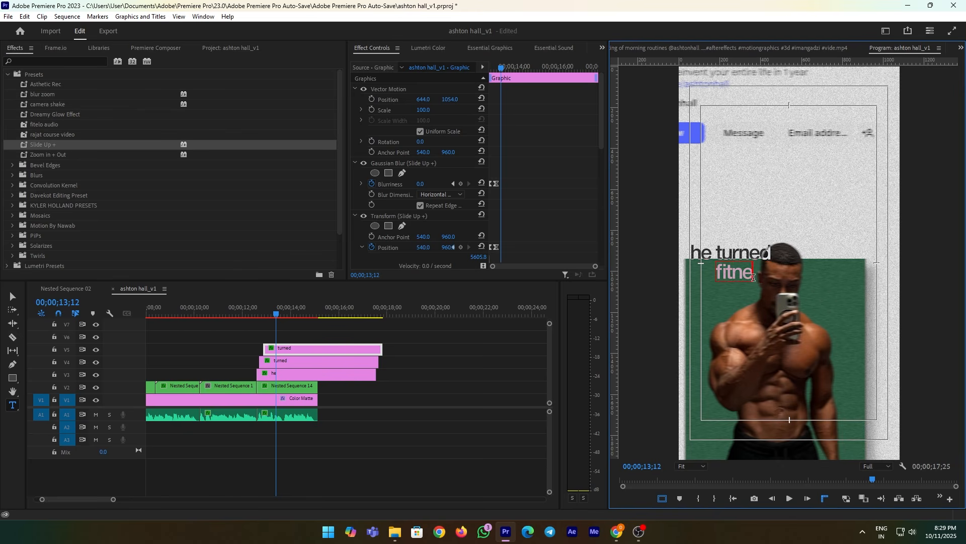
{"action": "left_click", "coordinate": [427, 350]}
{"action": "left_click", "coordinate": [363, 349]}
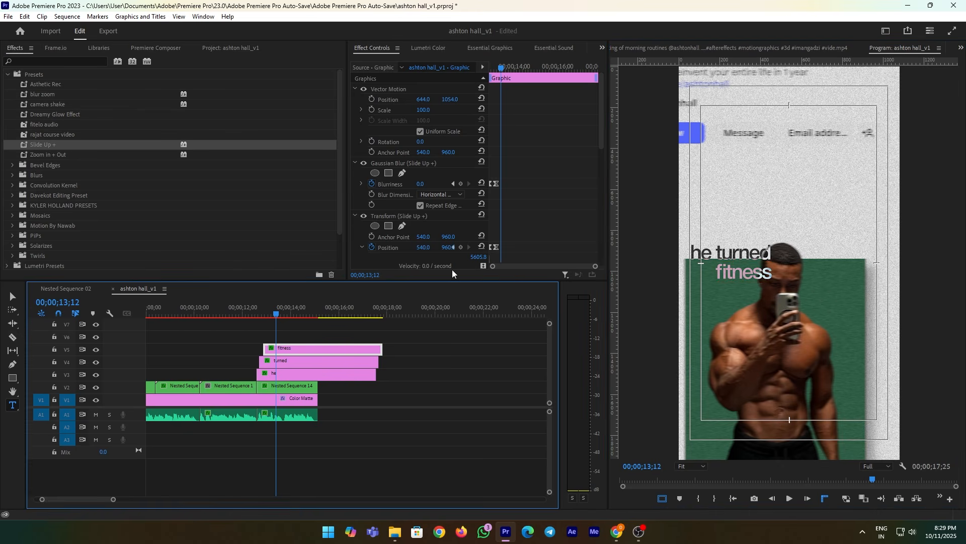
{"action": "left_click", "coordinate": [490, 48]}
{"action": "left_click", "coordinate": [432, 104]}
{"action": "scroll", "coordinate": [427, 197], "scroll_direction": "down", "scroll_amount": 3}
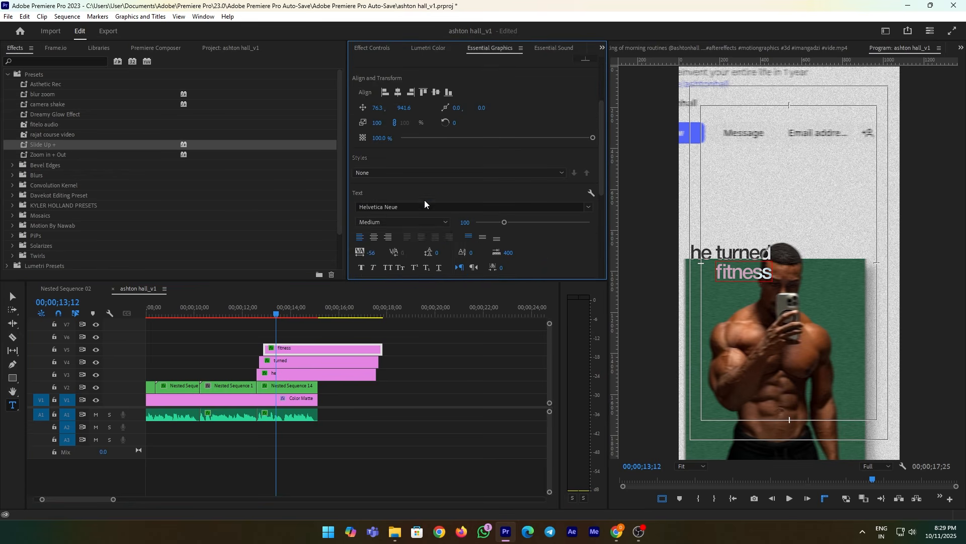
{"action": "left_click", "coordinate": [394, 224]}
{"action": "left_click", "coordinate": [416, 313]}
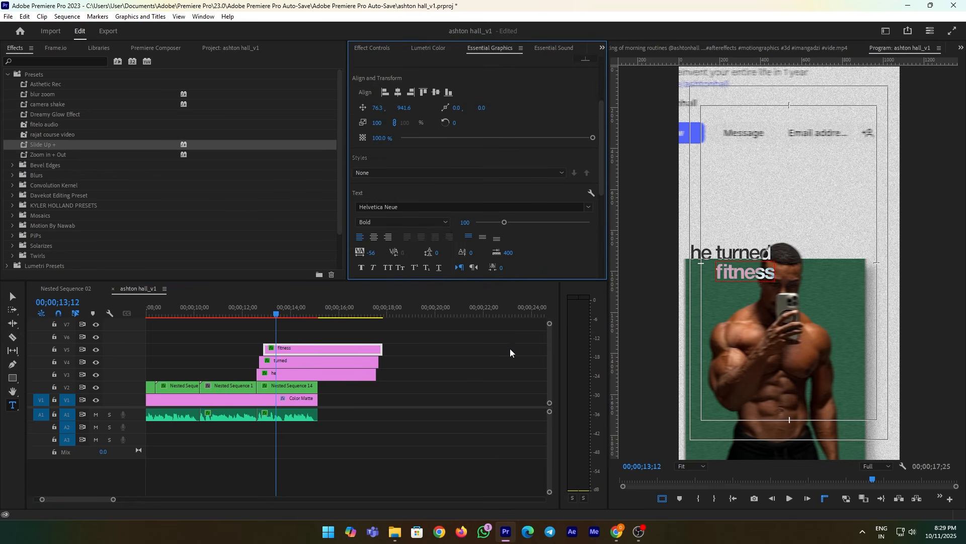
Enlarge the "fitness" text to a scale of 167 and align it with the left edge of "he turned", directly underneath.
{"action": "left_click", "coordinate": [338, 358]}
{"action": "key", "text": "Left"}
{"action": "key", "text": "Left"}
{"action": "key", "text": "Left"}
{"action": "key", "text": "Left"}
{"action": "key", "text": "Left"}
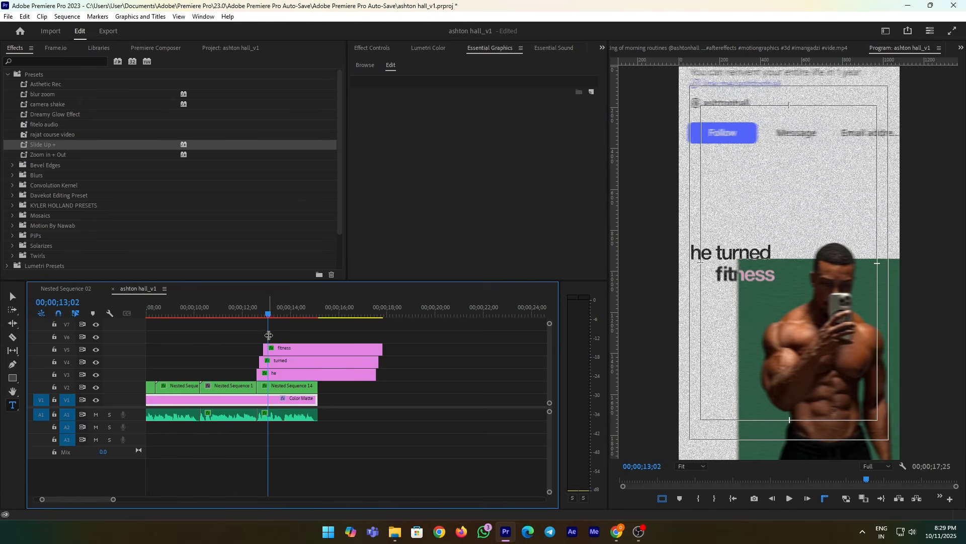
{"action": "left_click", "coordinate": [286, 354]}
{"action": "key", "text": "v"}
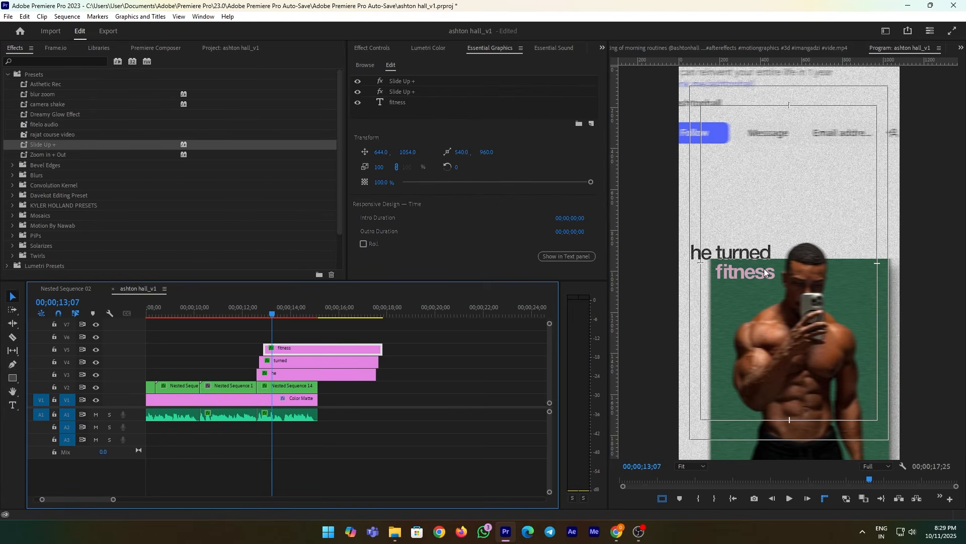
{"action": "left_click", "coordinate": [761, 281]}
{"action": "mouse_move", "coordinate": [776, 282]}
{"action": "left_mouse_down"}
{"action": "mouse_move", "coordinate": [796, 292]}
{"action": "mouse_move", "coordinate": [757, 279]}
{"action": "left_mouse_up"}
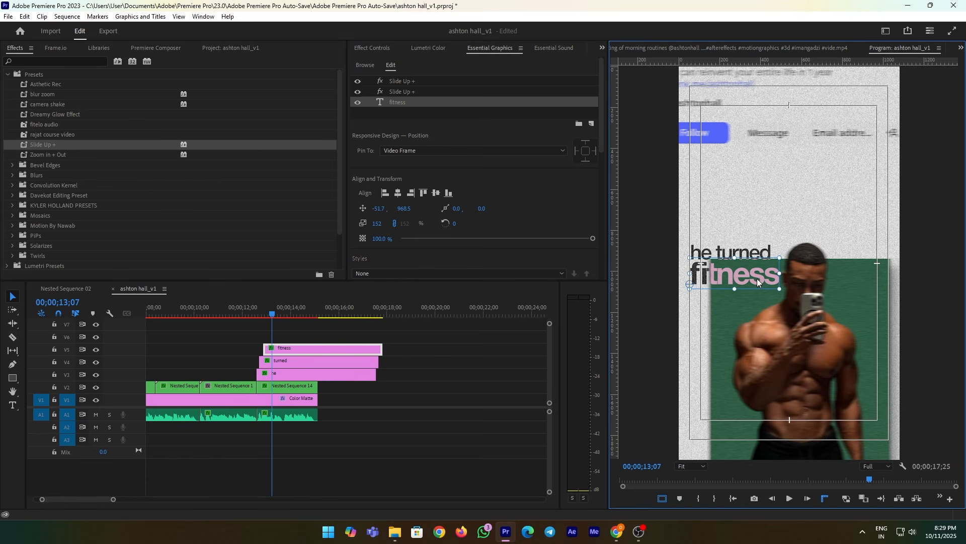
{"action": "left_click_drag", "start_coordinate": [782, 271], "coordinate": [758, 277]}
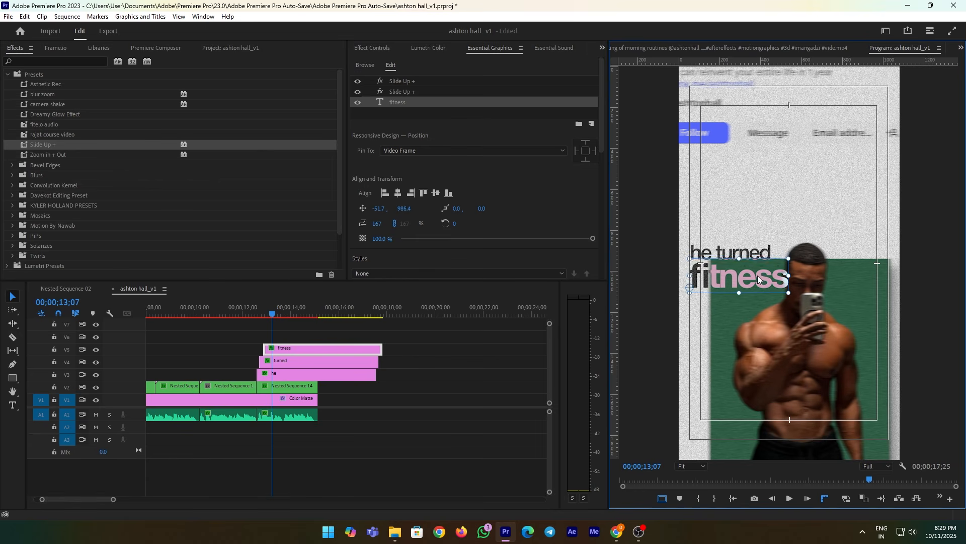
Move the "fitness" end keyframes for Blurriness and Position to 13;11 and for Opacity to 13;06, and play back the text animation.
{"action": "key", "text": "shift+1"}
{"action": "left_click_drag", "start_coordinate": [272, 313], "coordinate": [263, 329]}
{"action": "left_click_drag", "start_coordinate": [504, 173], "coordinate": [530, 245]}
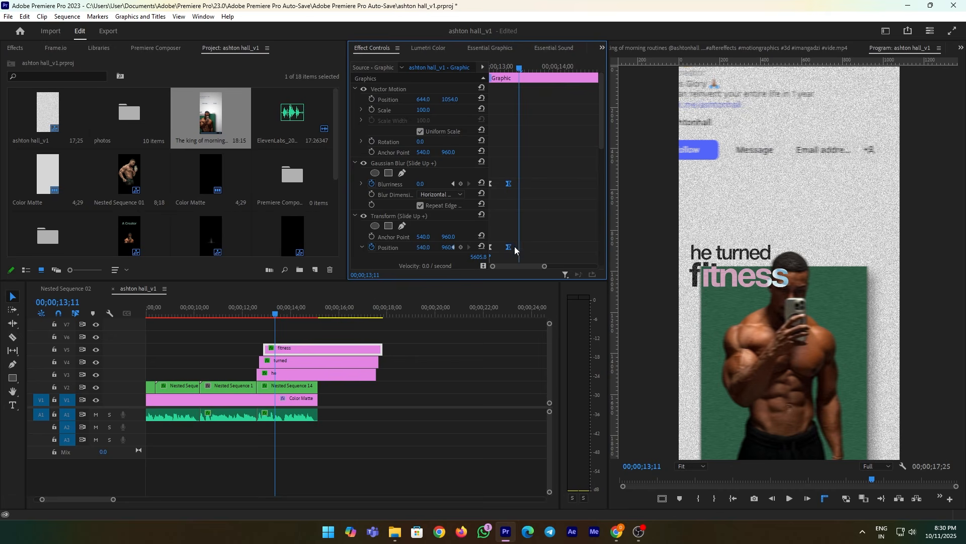
{"action": "scroll", "coordinate": [521, 249], "scroll_direction": "down", "scroll_amount": 4}
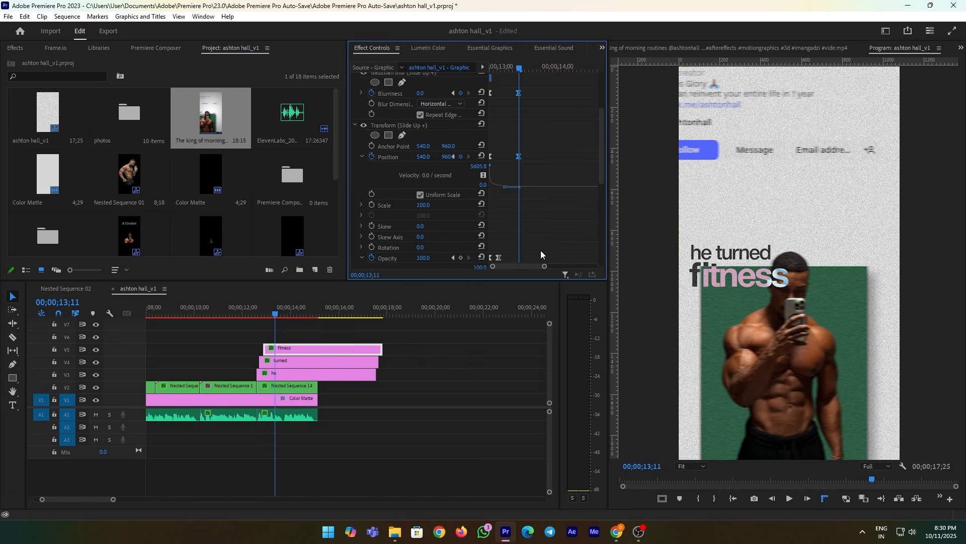
{"action": "key", "text": "shift+Left"}
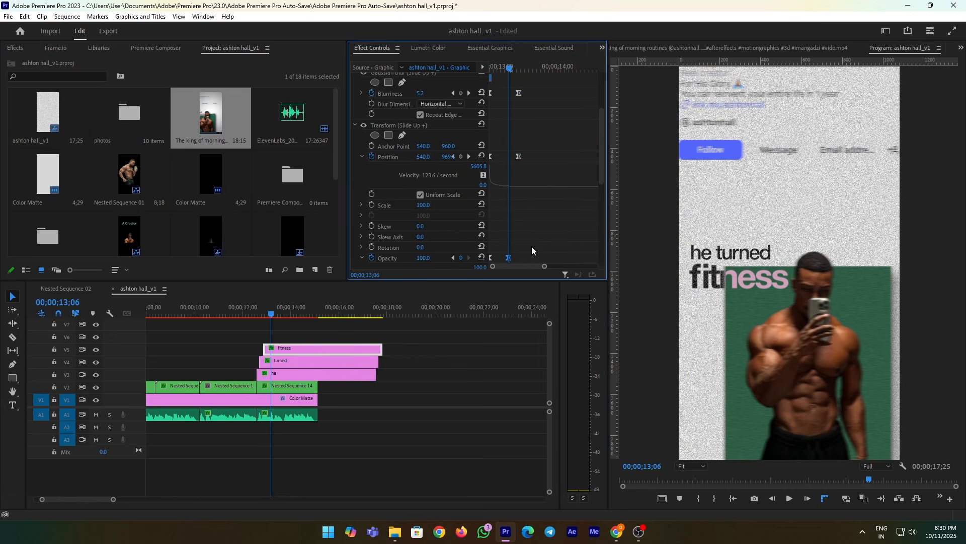
{"action": "left_click", "coordinate": [253, 313]}
{"action": "key", "text": "space"}
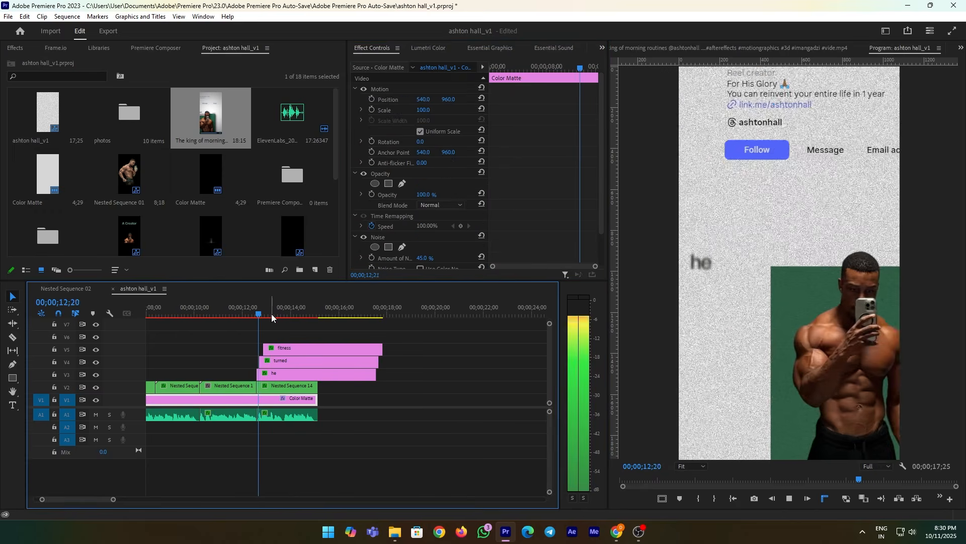
{"action": "key", "text": "space"}
{"action": "left_click", "coordinate": [253, 312]}
{"action": "key", "text": "space"}
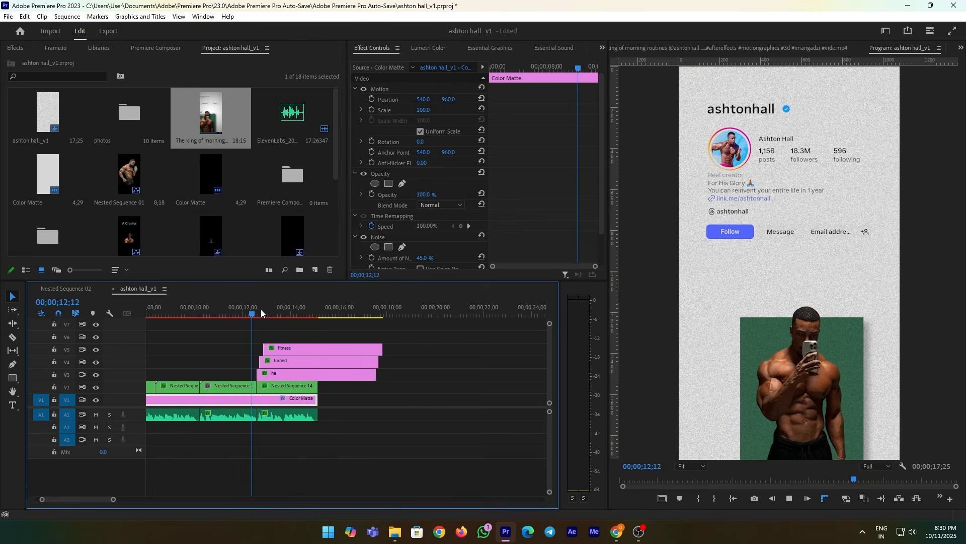
{"action": "key", "text": "space"}
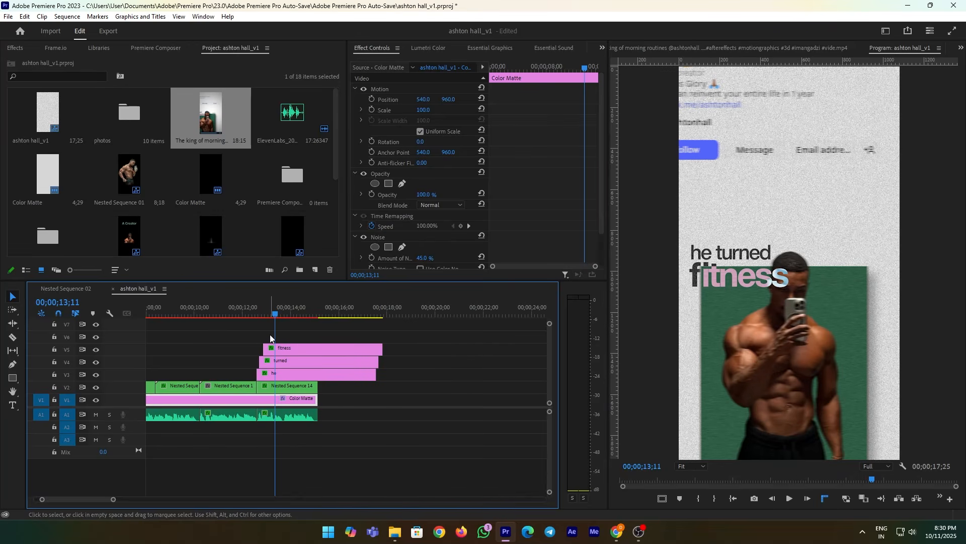
Nest the "he", "turned" and "fitness" graphics into a single sequence with the default name.
{"action": "left_click_drag", "start_coordinate": [281, 332], "coordinate": [325, 374]}
{"action": "right_click", "coordinate": [324, 374]}
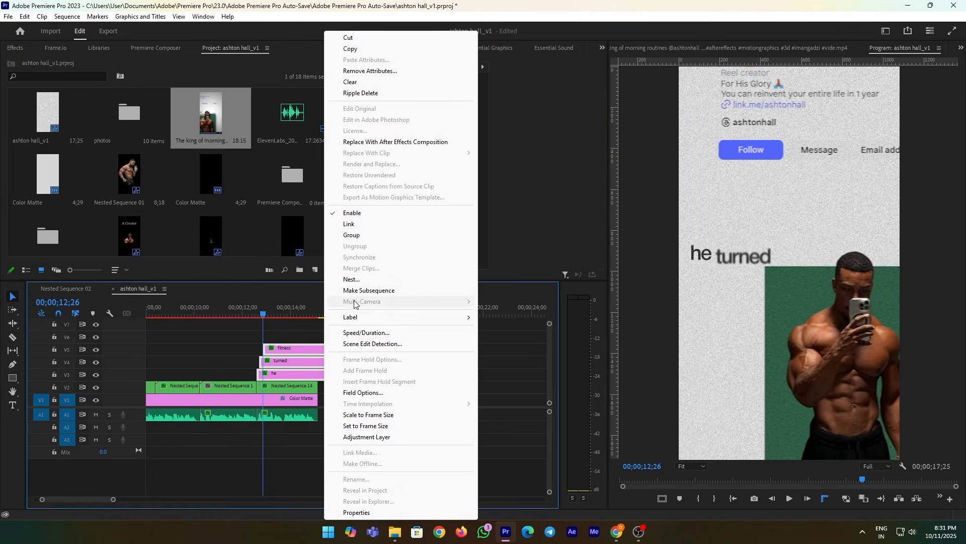
{"action": "left_click", "coordinate": [354, 279]}
{"action": "left_click", "coordinate": [460, 274]}
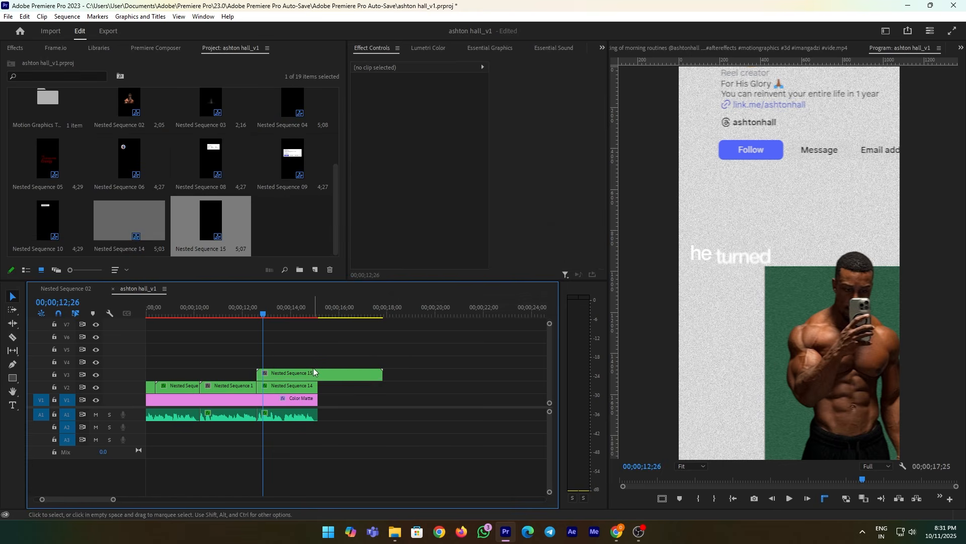
Add a Motion Position keyframe at 540, 960 to the nested text at 12;18.
{"action": "left_click", "coordinate": [282, 374]}
{"action": "key", "text": "Left"}
{"action": "key", "text": "Left"}
{"action": "key", "text": "Left"}
{"action": "key", "text": "Left"}
{"action": "key", "text": "Left"}
{"action": "key", "text": "Left"}
{"action": "key", "text": "Left"}
{"action": "key", "text": "Left"}
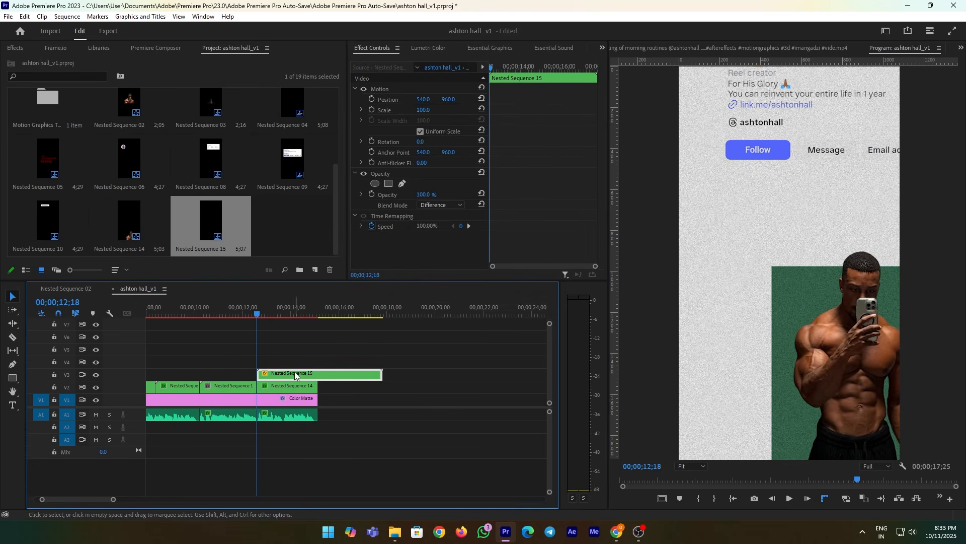
{"action": "left_click", "coordinate": [372, 101]}
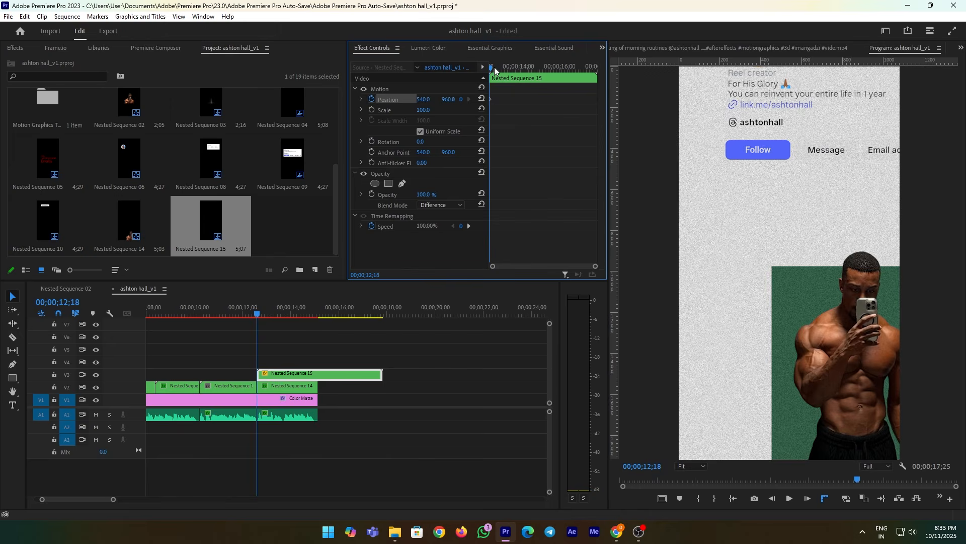
Trim the nested text clip to end with the clips below it and keyframe its X position at 2 at 13;12.
{"action": "key", "text": "space"}
{"action": "left_click_drag", "start_coordinate": [380, 377], "coordinate": [317, 377]}
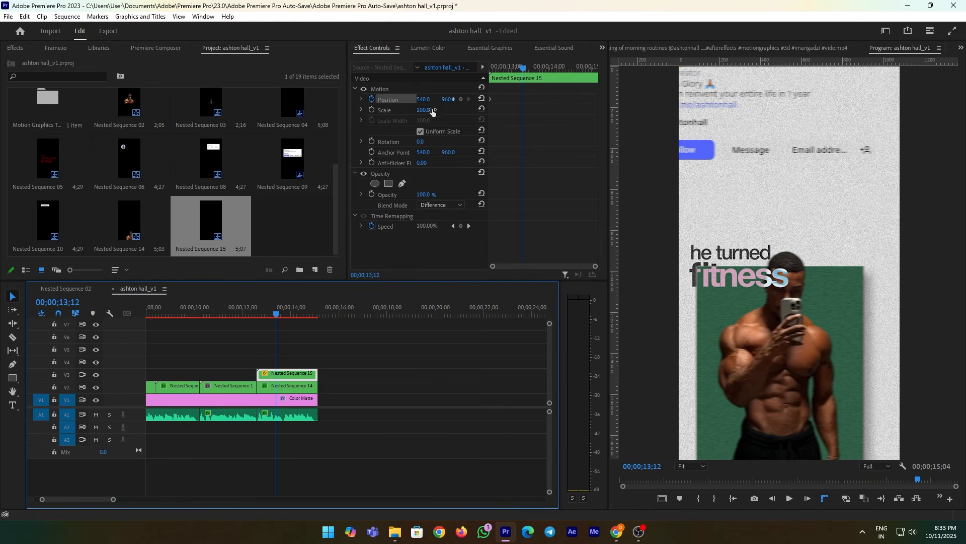
{"action": "left_click_drag", "start_coordinate": [425, 101], "coordinate": [258, 100]}
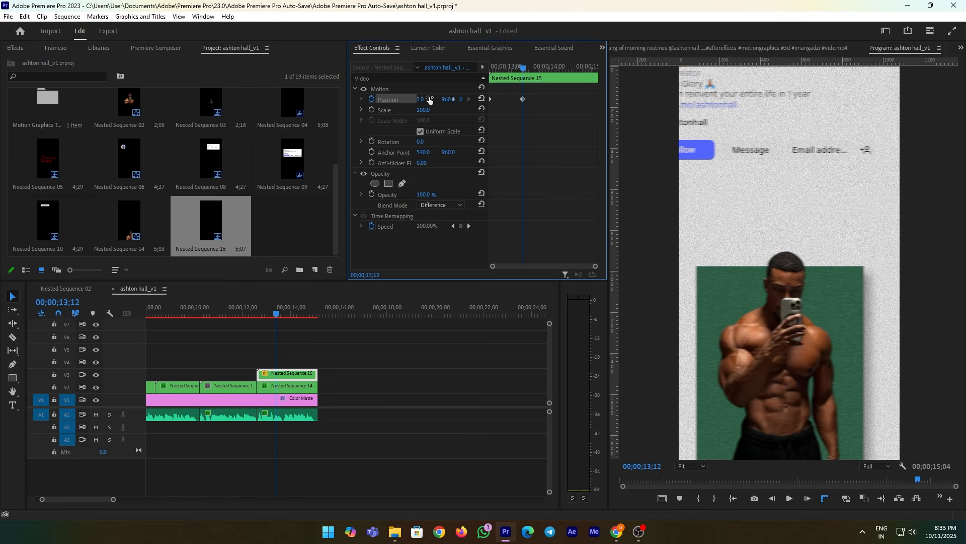
Apply Ease In and Ease Out temporal interpolation to the nested text's Position keyframes.
{"action": "right_click", "coordinate": [523, 99]}
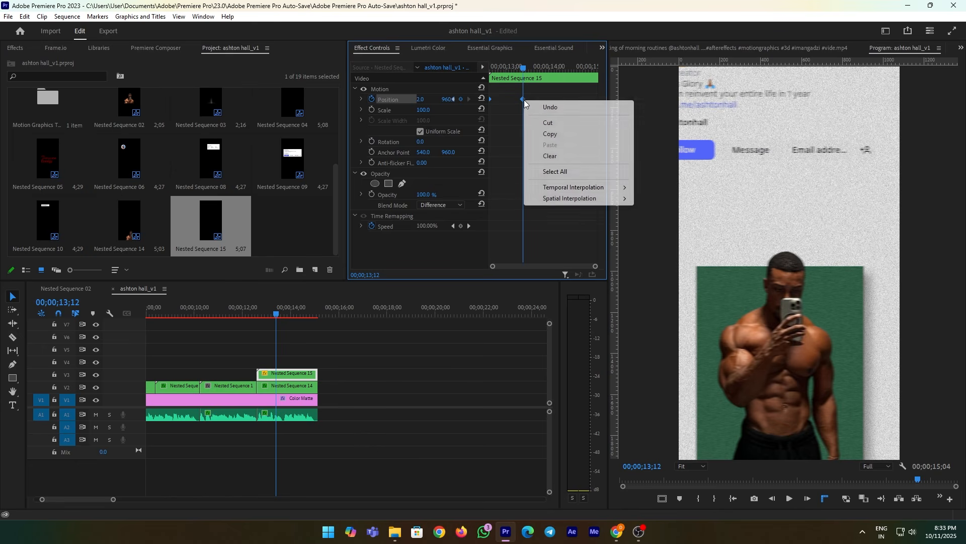
{"action": "mouse_move", "coordinate": [549, 187]}
{"action": "left_click", "coordinate": [658, 247]}
{"action": "right_click", "coordinate": [523, 99]}
{"action": "mouse_move", "coordinate": [553, 183]}
{"action": "left_click", "coordinate": [659, 254]}
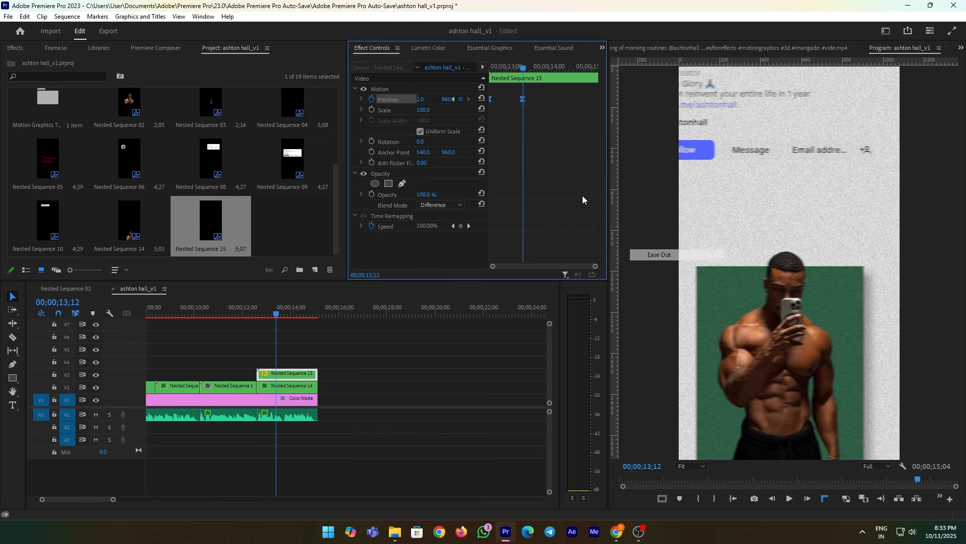
Move the nested text's second Position keyframe to the end of its clip and play back the slide.
{"action": "left_click", "coordinate": [361, 99]}
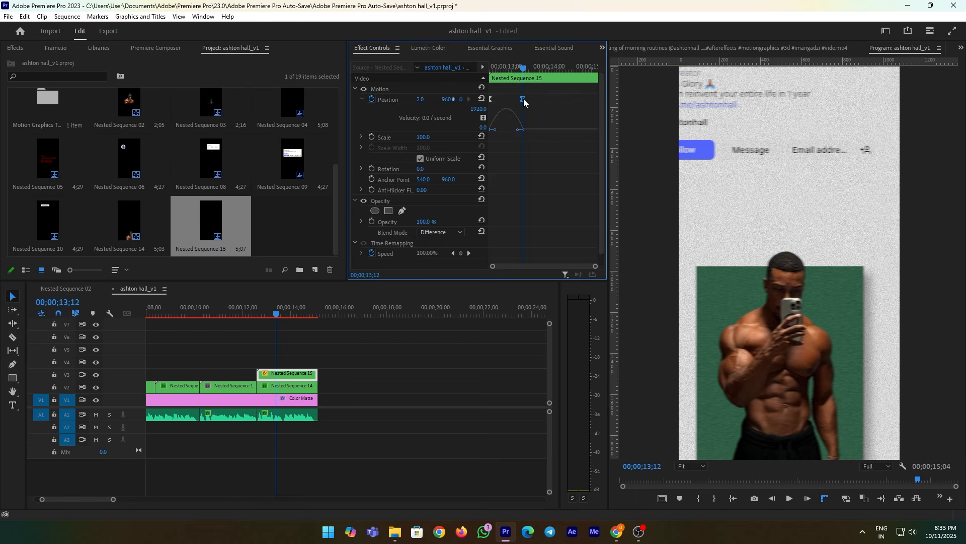
{"action": "left_click_drag", "start_coordinate": [529, 103], "coordinate": [574, 120]}
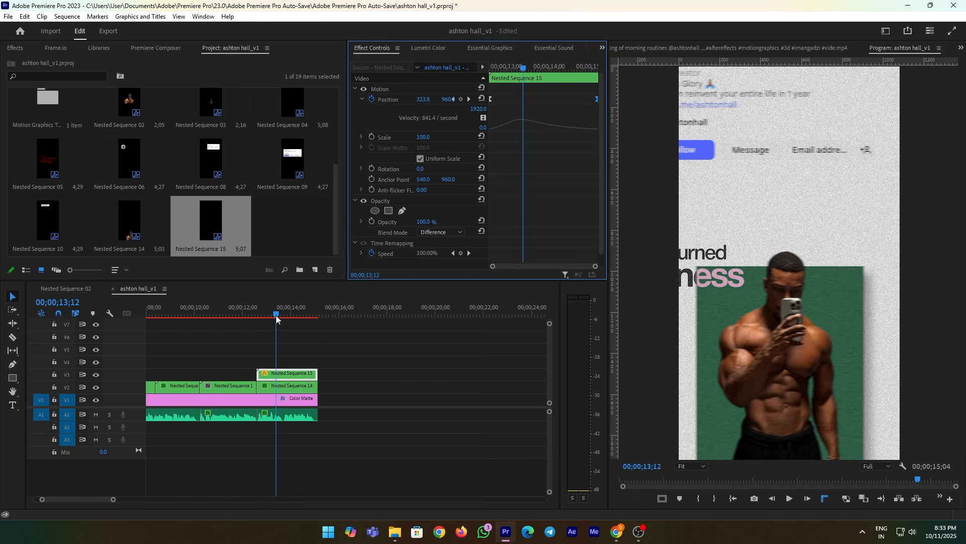
{"action": "left_click", "coordinate": [258, 310]}
{"action": "key", "text": "space"}
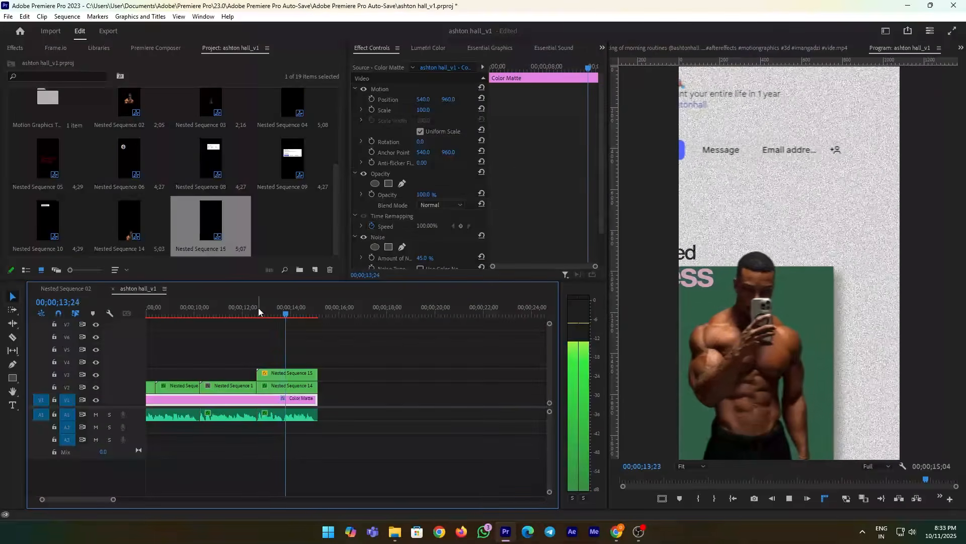
{"action": "left_click", "coordinate": [255, 311]}
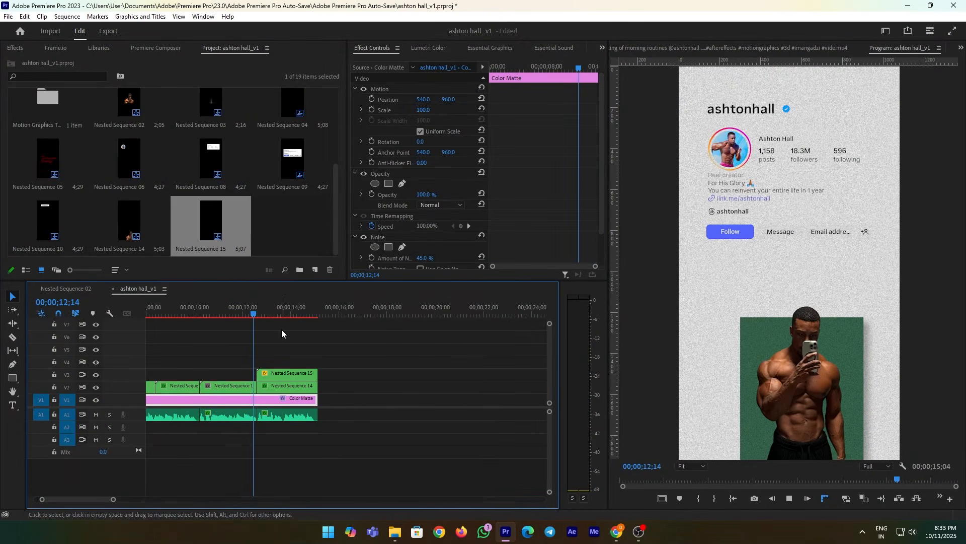
{"action": "key", "text": "space"}
{"action": "key", "text": "space"}
{"action": "left_click", "coordinate": [258, 311]}
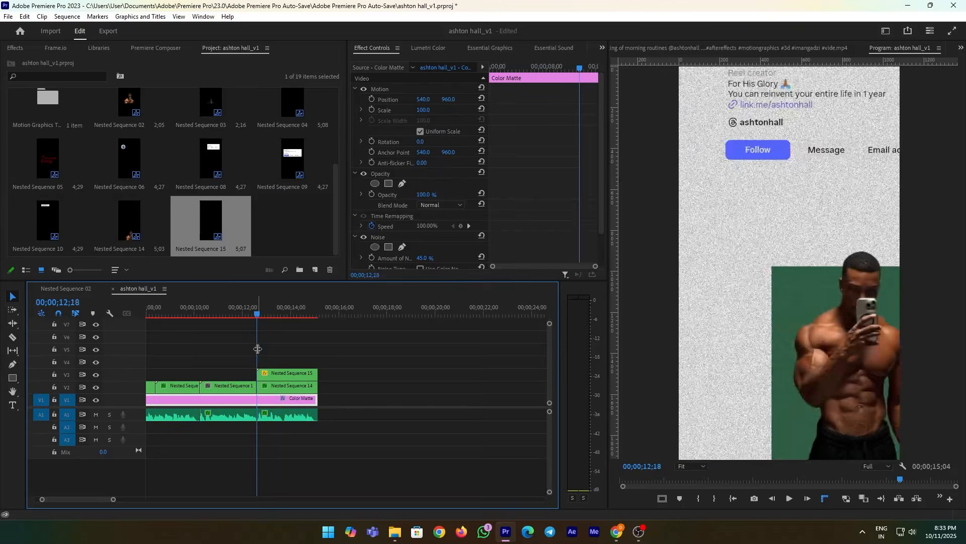
{"action": "left_click", "coordinate": [252, 312]}
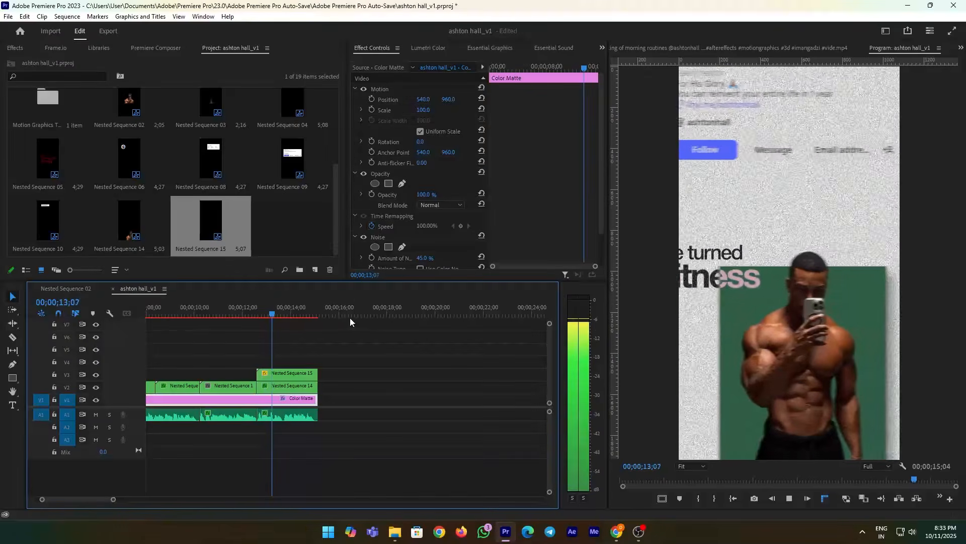
{"action": "key", "text": "space"}
Try ending the nested text's slide at 14;22 with an X position of 45, and play back the motion.
{"action": "left_click_drag", "start_coordinate": [286, 354], "coordinate": [268, 359]}
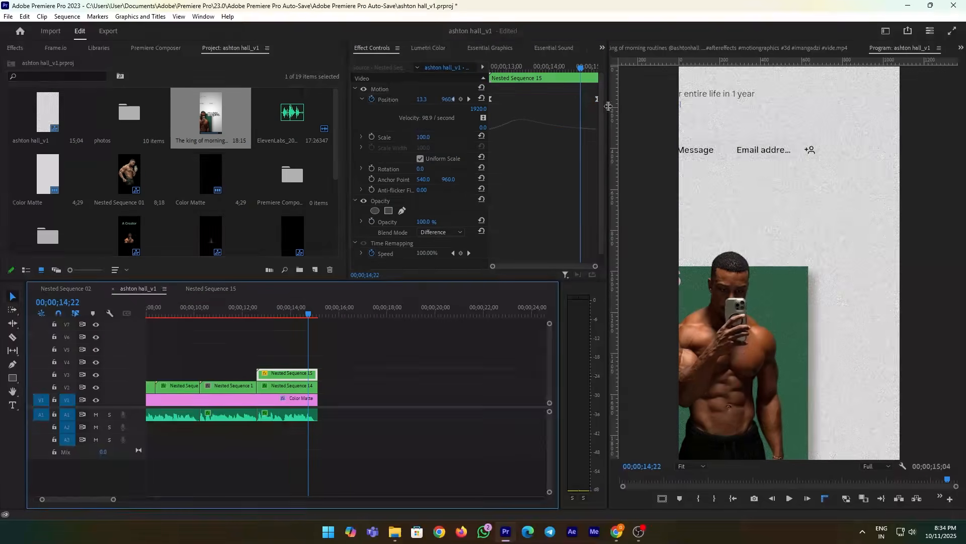
{"action": "left_click", "coordinate": [591, 100]}
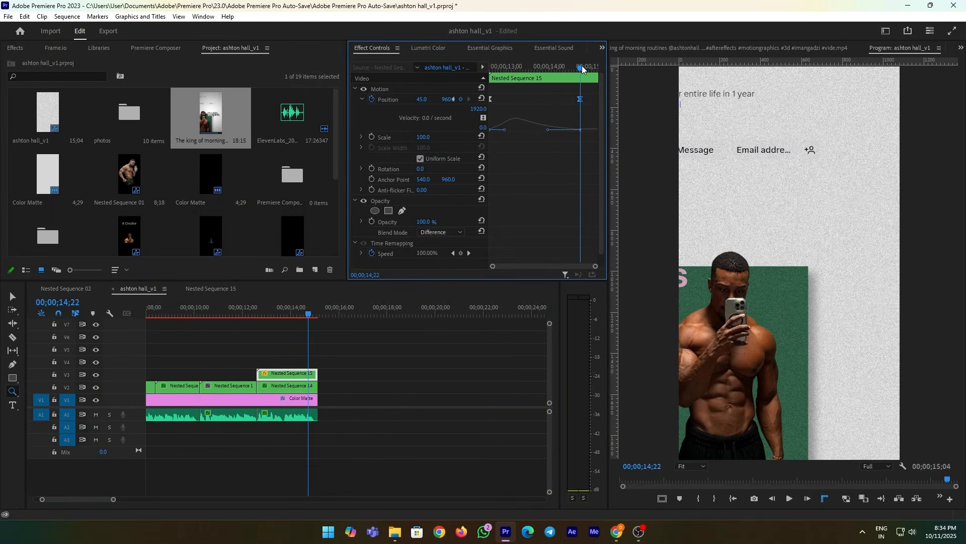
{"action": "left_click_drag", "start_coordinate": [582, 68], "coordinate": [486, 81]}
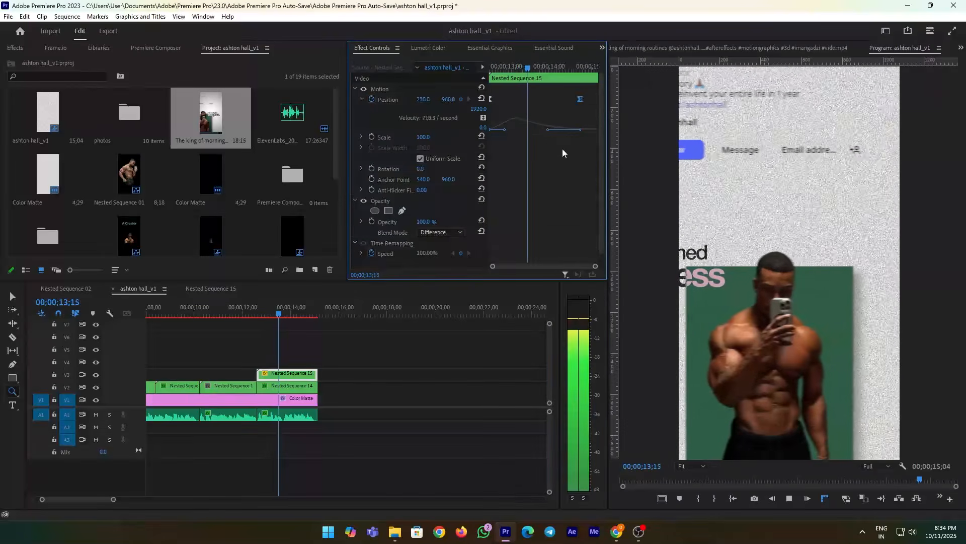
{"action": "key", "text": "space"}
{"action": "left_click_drag", "start_coordinate": [552, 68], "coordinate": [481, 64]}
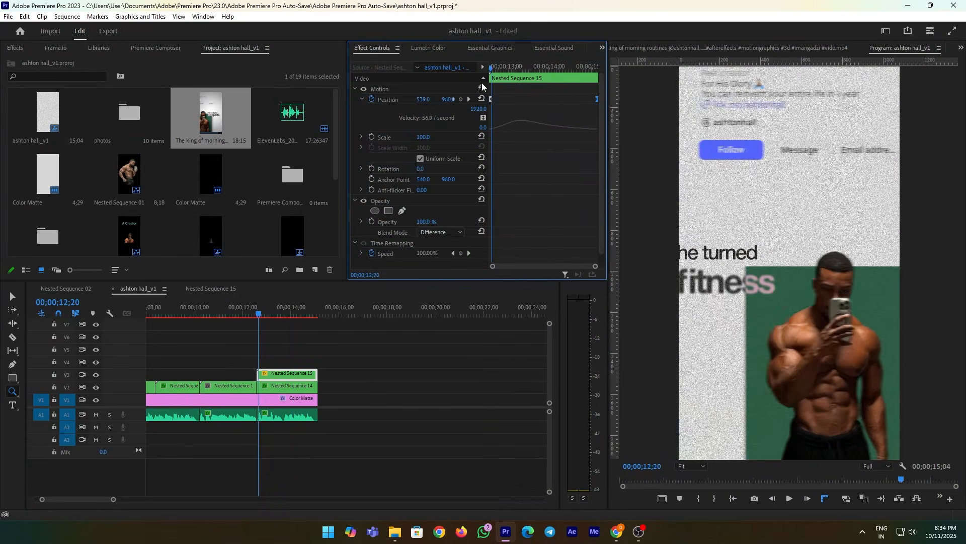
{"action": "key", "text": "space"}
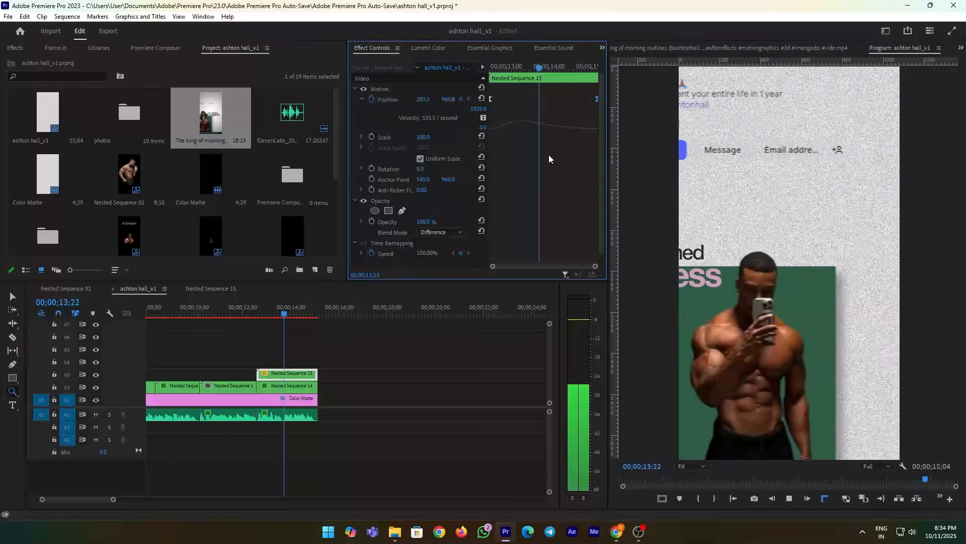
{"action": "key", "text": "space"}
{"action": "left_click_drag", "start_coordinate": [307, 314], "coordinate": [257, 322]}
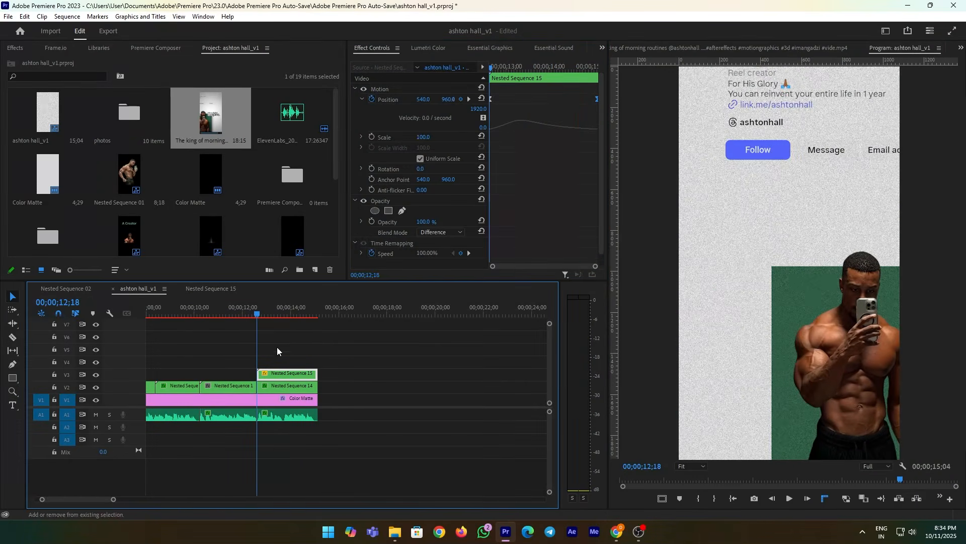
Paste the "he" graphic above the nested text, aligned to its start at 12;18, and set its Vector Motion X position to 860.
{"action": "left_click", "coordinate": [373, 333]}
{"action": "left_click", "coordinate": [364, 313]}
{"action": "key", "text": "ctrl+v"}
{"action": "left_click_drag", "start_coordinate": [388, 373], "coordinate": [283, 364]}
{"action": "left_click_drag", "start_coordinate": [266, 310], "coordinate": [277, 332]}
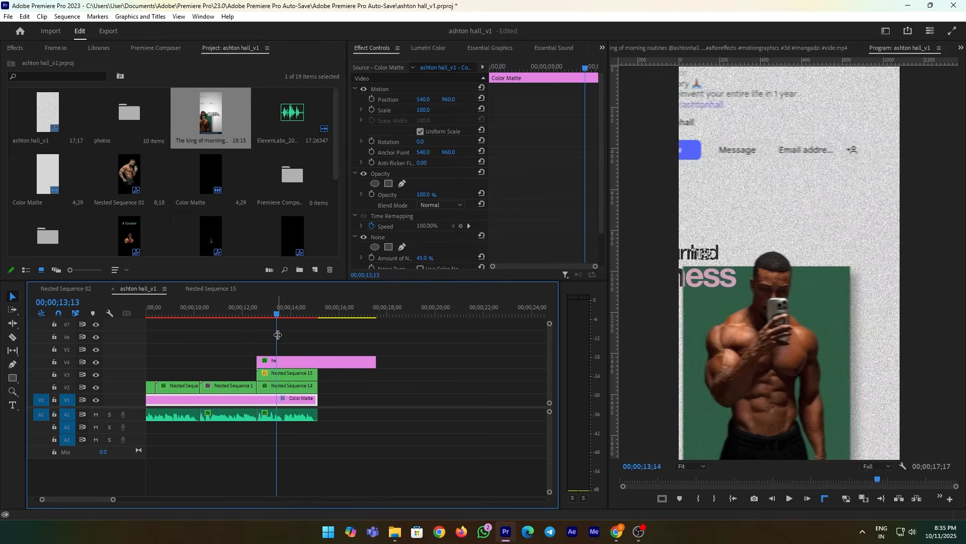
{"action": "left_click", "coordinate": [288, 360]}
{"action": "left_click_drag", "start_coordinate": [423, 101], "coordinate": [581, 100]}
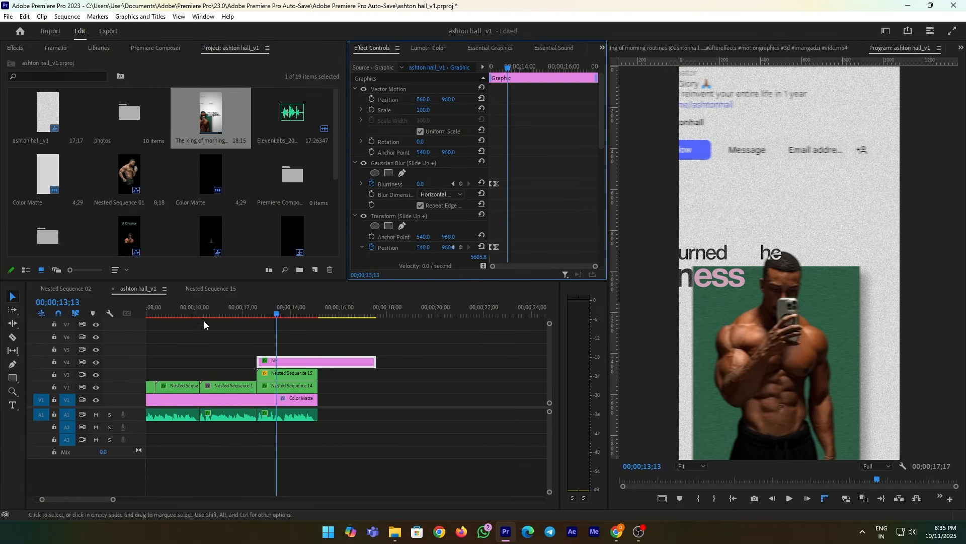
Change the pasted "he" graphic's text to "into a digital", checking the wording against the reference video.
{"action": "left_click_drag", "start_coordinate": [272, 334], "coordinate": [312, 355]}
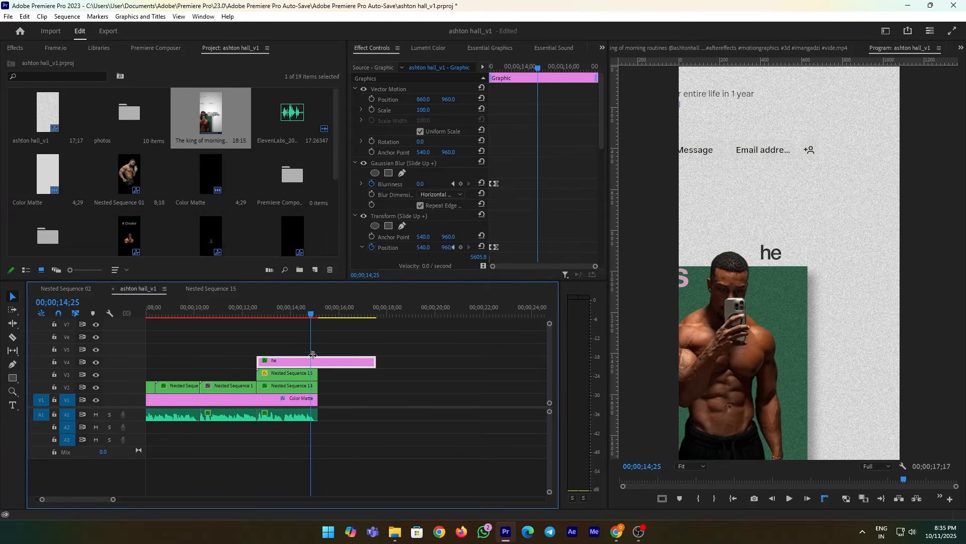
{"action": "double_click", "coordinate": [773, 257]}
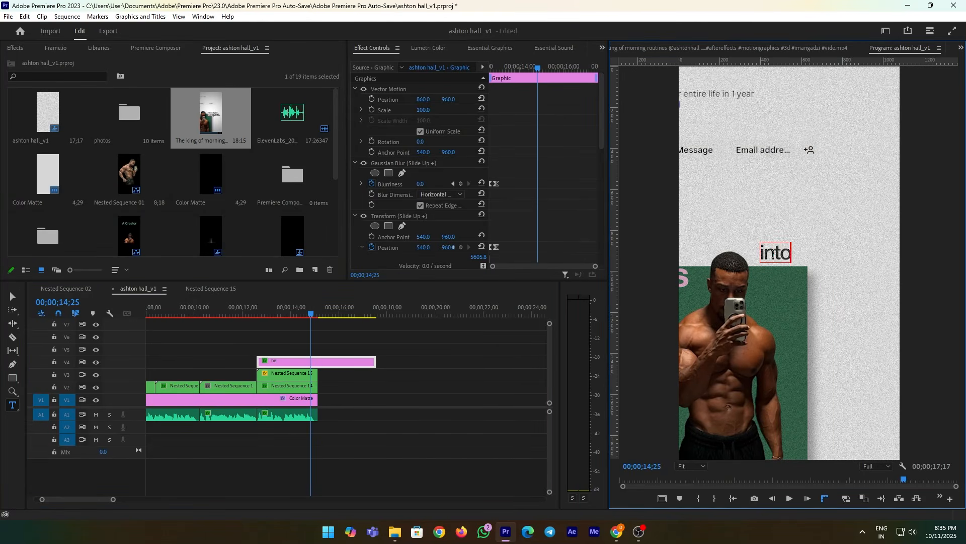
{"action": "left_click", "coordinate": [728, 47]}
{"action": "left_click", "coordinate": [289, 309]}
{"action": "left_click", "coordinate": [805, 252]}
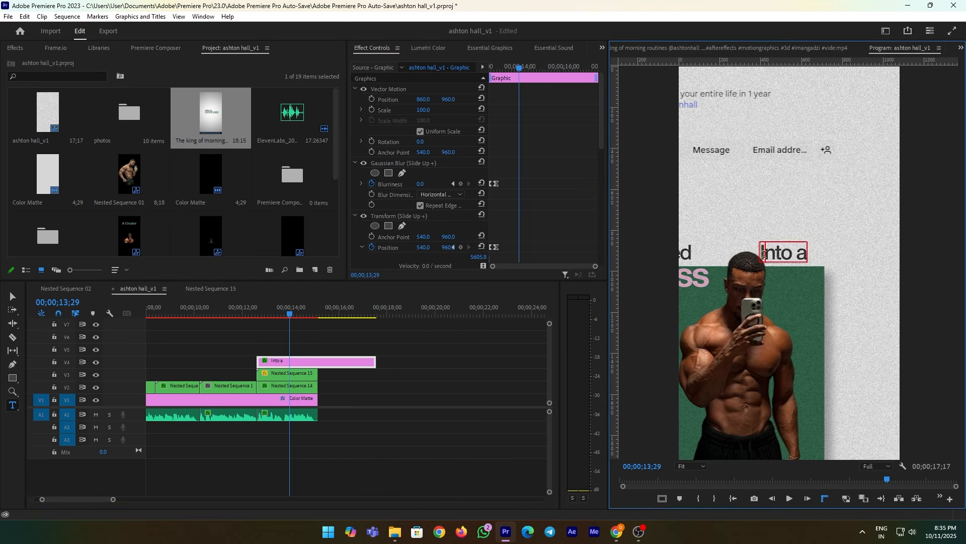
{"action": "type", "text": "digital"}
{"action": "left_click", "coordinate": [345, 361]}
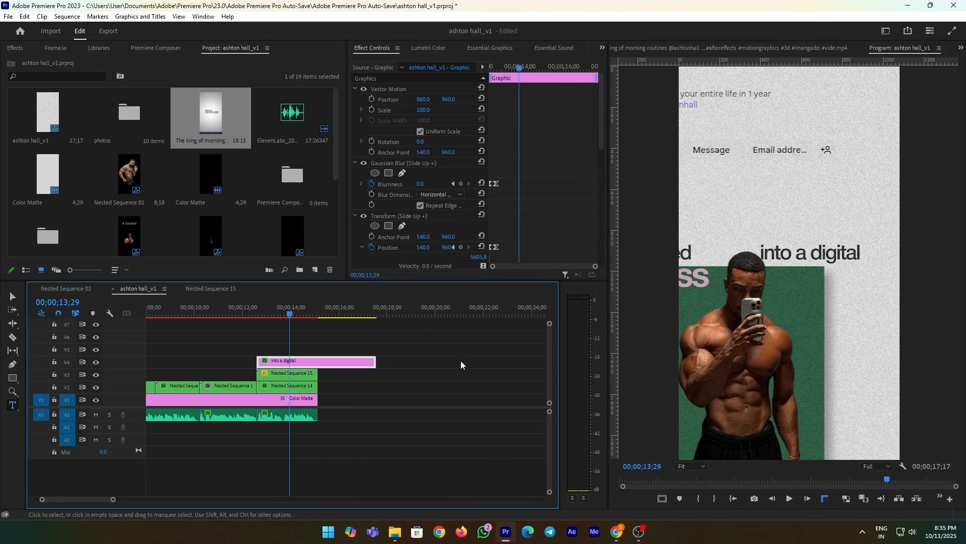
Lower the "into a digital" graphic slightly and start its clip at about 13;23 above the nested text.
{"action": "left_click", "coordinate": [728, 48]}
{"action": "left_click_drag", "start_coordinate": [290, 310], "coordinate": [320, 356]}
{"action": "left_click_drag", "start_coordinate": [448, 100], "coordinate": [470, 99]}
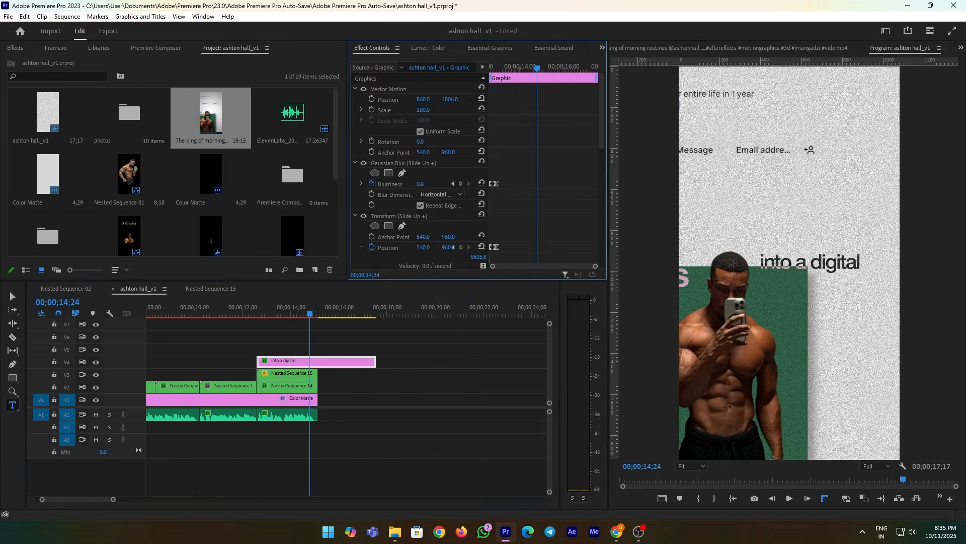
{"action": "left_click_drag", "start_coordinate": [257, 310], "coordinate": [316, 361]}
{"action": "left_click_drag", "start_coordinate": [284, 309], "coordinate": [289, 345]}
Duplicate the "into a digital" graphic onto the track above, set its Y position to 1065 and change its text to "empire".
{"action": "left_click_drag", "start_coordinate": [302, 360], "coordinate": [306, 348]}
{"action": "left_click_drag", "start_coordinate": [289, 309], "coordinate": [297, 322]}
{"action": "left_click_drag", "start_coordinate": [448, 100], "coordinate": [487, 130]}
{"action": "triple_click", "coordinate": [830, 276]}
{"action": "type", "text": "empire"}
{"action": "key", "text": "Escape"}
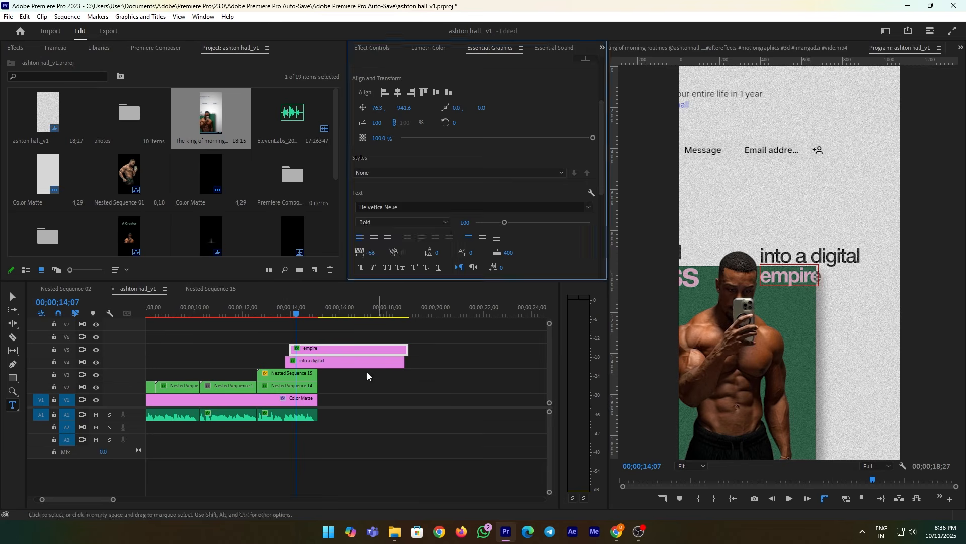
Enlarge the "empire" text until it is slightly wider than "into a digital" and play back the result.
{"action": "left_click_drag", "start_coordinate": [831, 295], "coordinate": [850, 306]}
{"action": "left_click_drag", "start_coordinate": [403, 208], "coordinate": [420, 208]}
{"action": "left_click", "coordinate": [672, 439]}
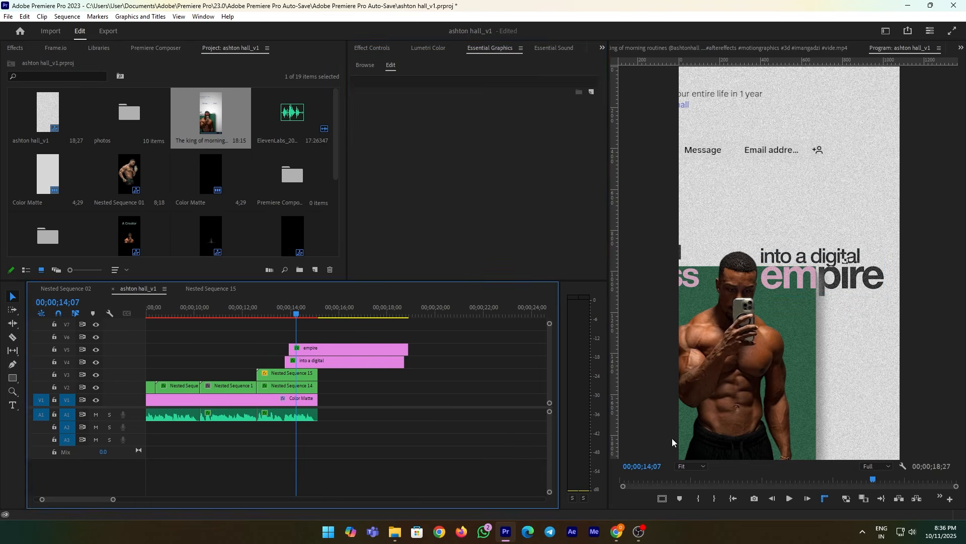
{"action": "key", "text": "space"}
{"action": "key", "text": "space"}
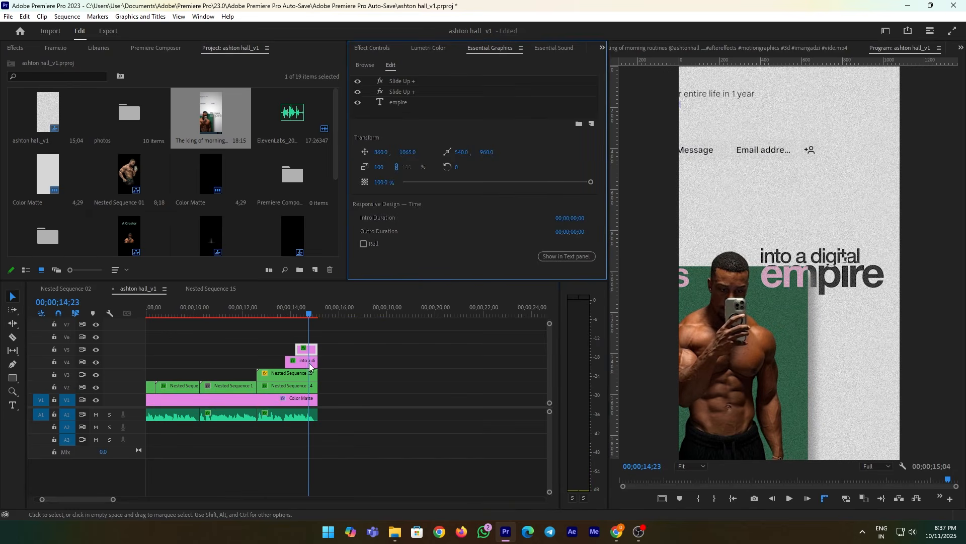
Try nesting the "into a digital" and "empire" graphics and blending the nest with Difference.
{"action": "left_click_drag", "start_coordinate": [304, 339], "coordinate": [308, 363]}
{"action": "right_click", "coordinate": [306, 361]}
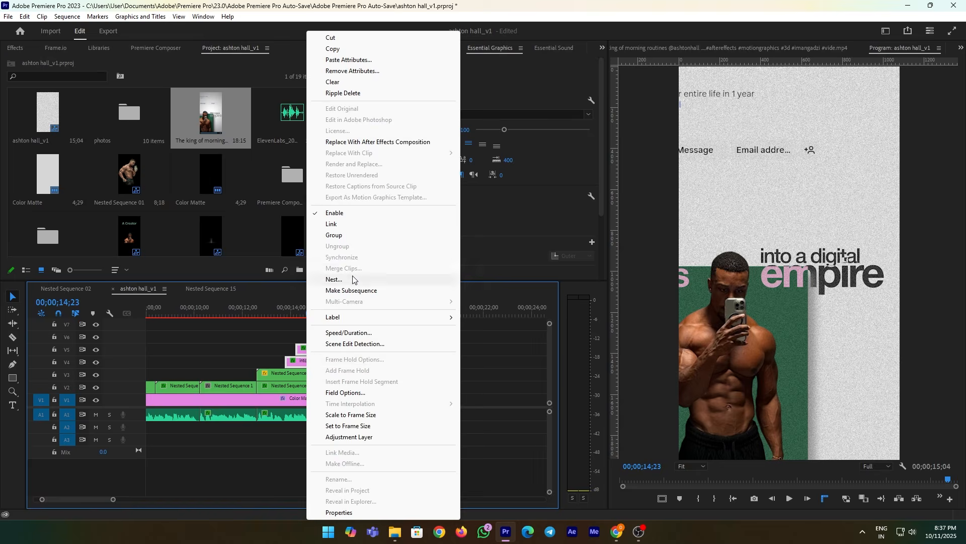
{"action": "left_click", "coordinate": [353, 280]}
{"action": "left_click", "coordinate": [452, 274]}
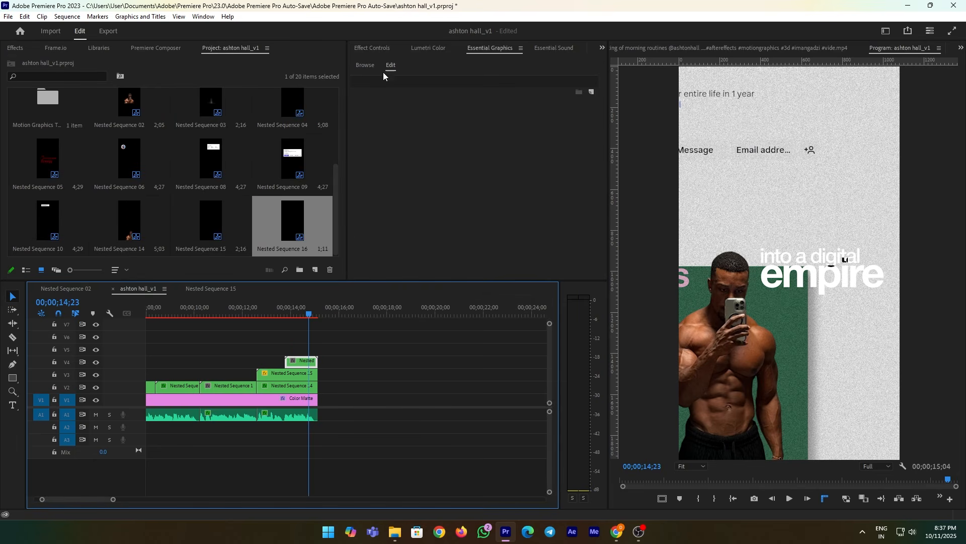
{"action": "left_click", "coordinate": [375, 49]}
{"action": "left_click", "coordinate": [427, 206]}
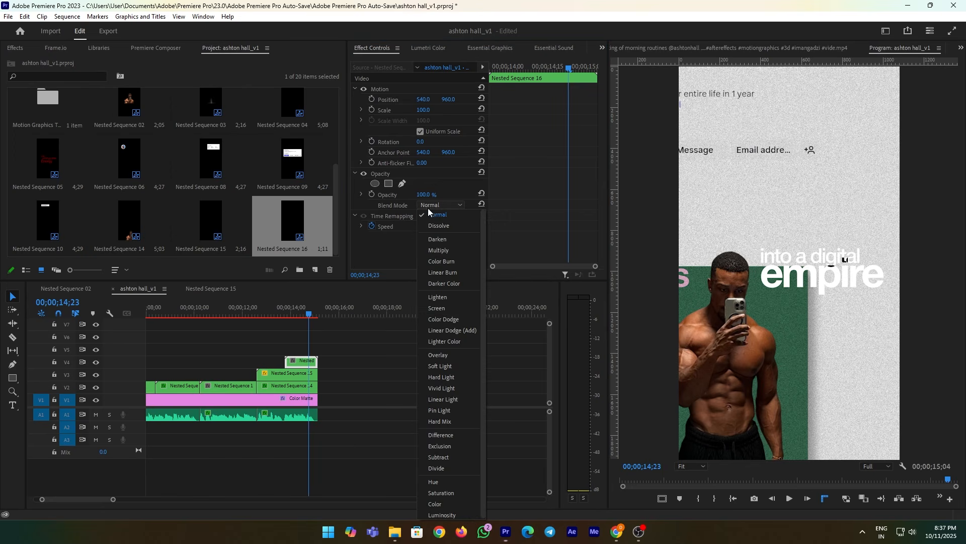
{"action": "left_click", "coordinate": [445, 434]}
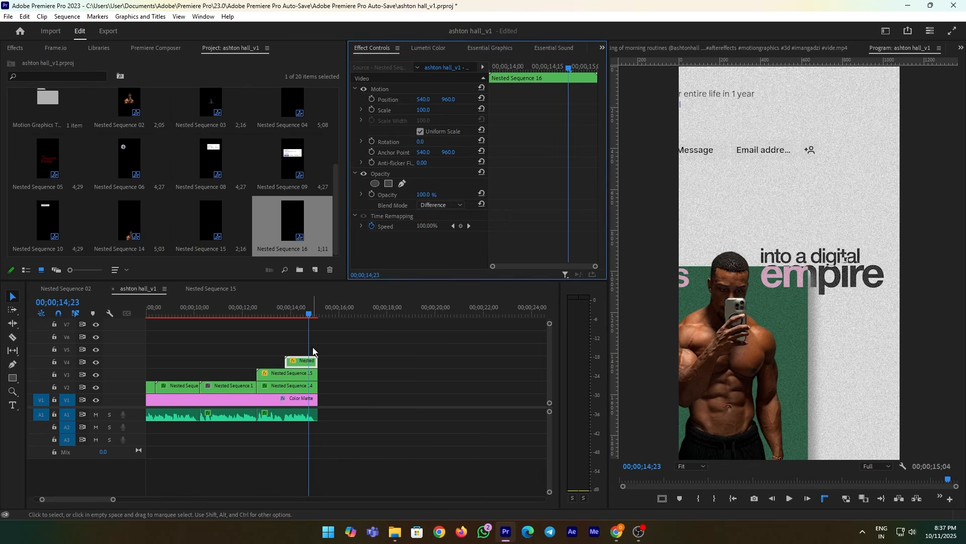
{"action": "mouse_move", "coordinate": [310, 351]}
{"action": "left_mouse_down"}
{"action": "mouse_move", "coordinate": [294, 349]}
{"action": "mouse_move", "coordinate": [310, 343]}
{"action": "left_mouse_up"}
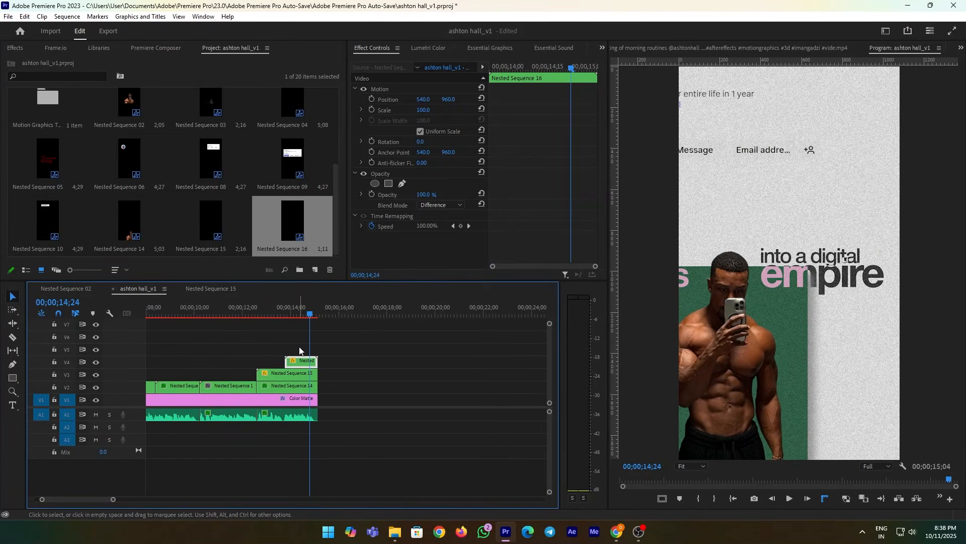
{"action": "key", "text": "ctrl+z"}
{"action": "key", "text": "ctrl+z"}
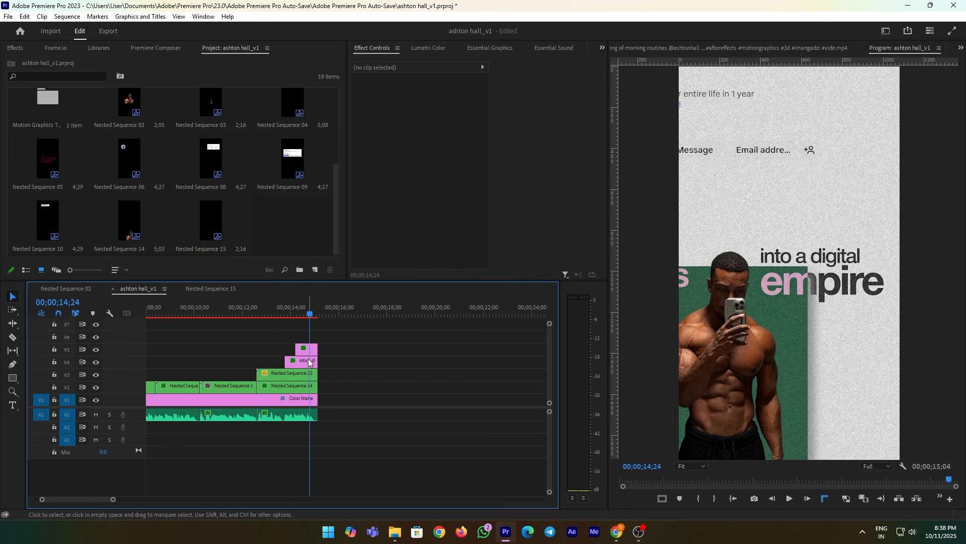
Nest the "into a digital" and "empire" graphics into one sequence with the default name.
{"action": "right_click", "coordinate": [309, 361]}
{"action": "left_click", "coordinate": [348, 276]}
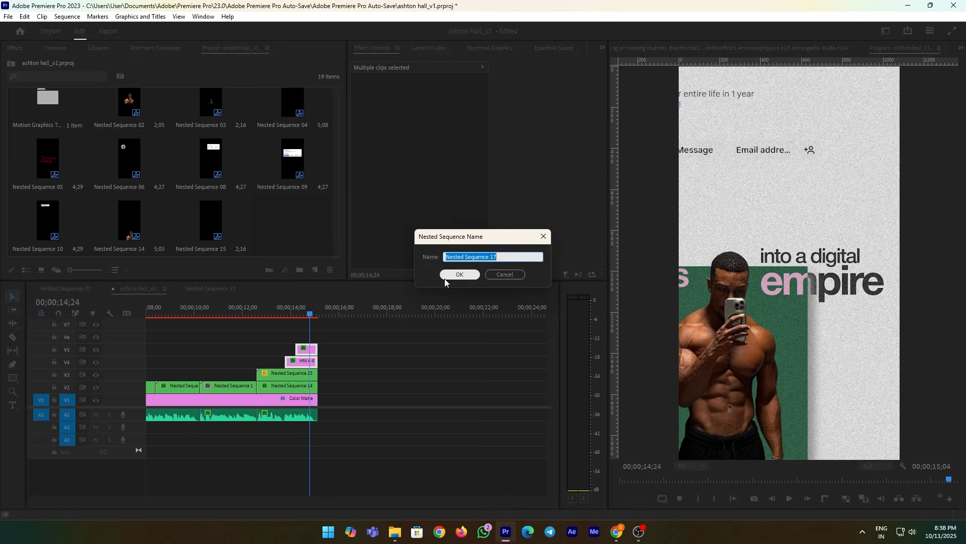
{"action": "left_click", "coordinate": [460, 273]}
Set the blend mode of the nested "into a digital empire" text to Difference and play it back.
{"action": "left_click", "coordinate": [293, 364]}
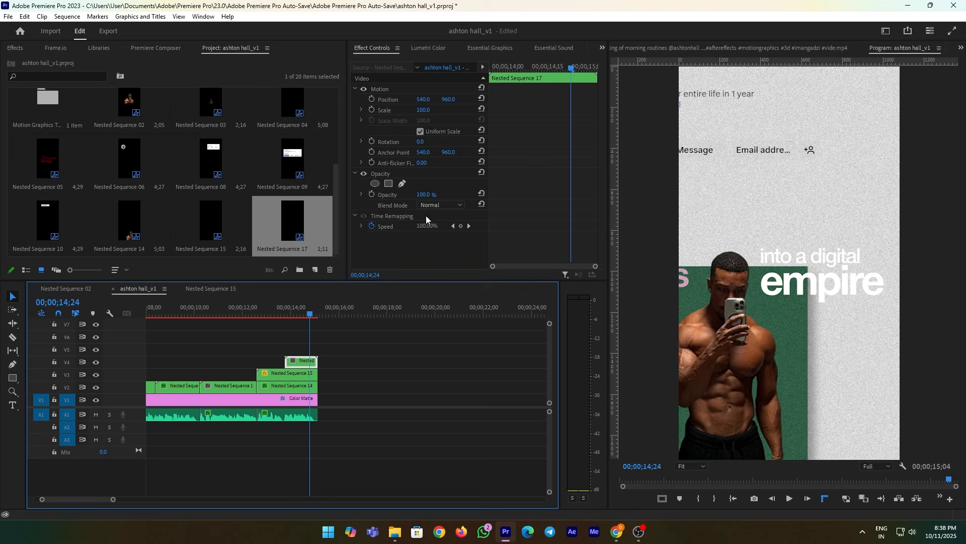
{"action": "left_click", "coordinate": [431, 206]}
{"action": "left_click", "coordinate": [432, 435]}
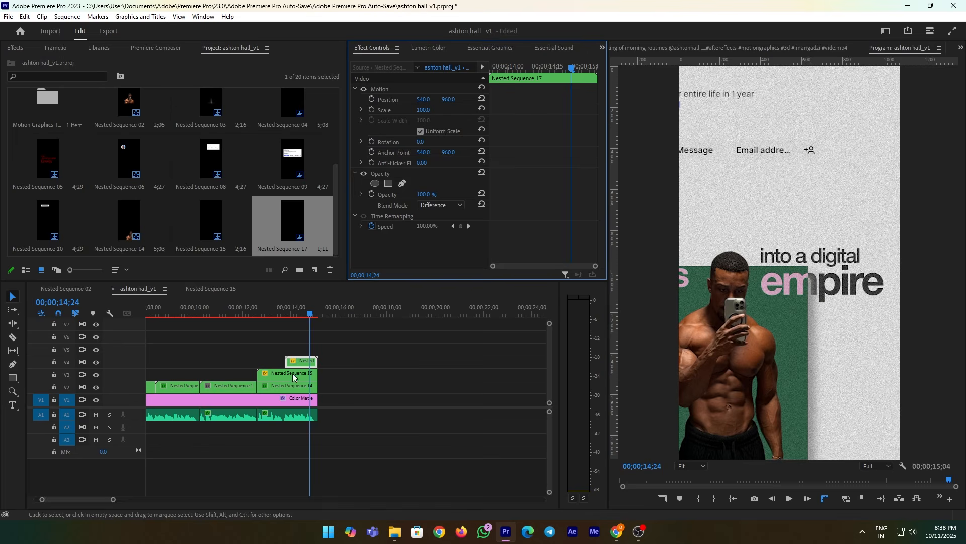
{"action": "left_click", "coordinate": [283, 310]}
{"action": "key", "text": "space"}
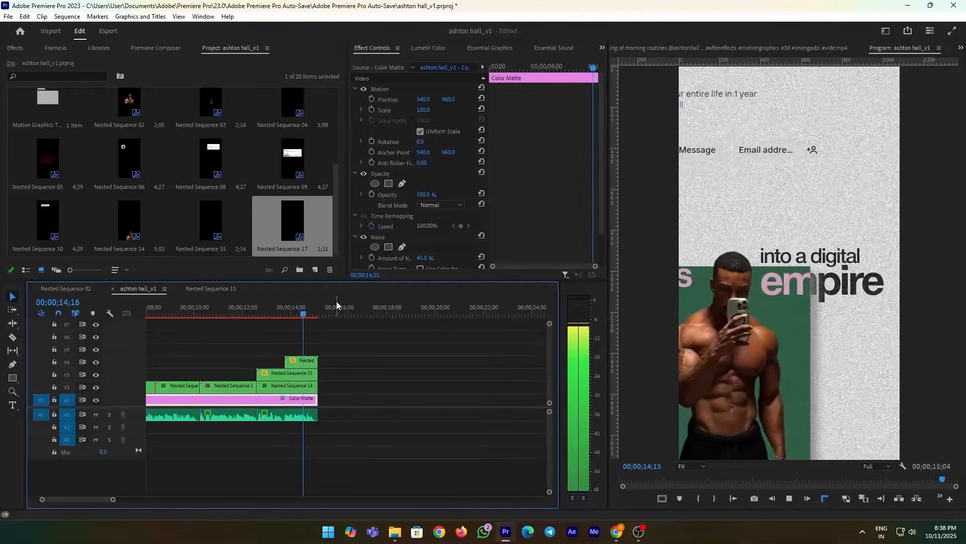
{"action": "key", "text": "space"}
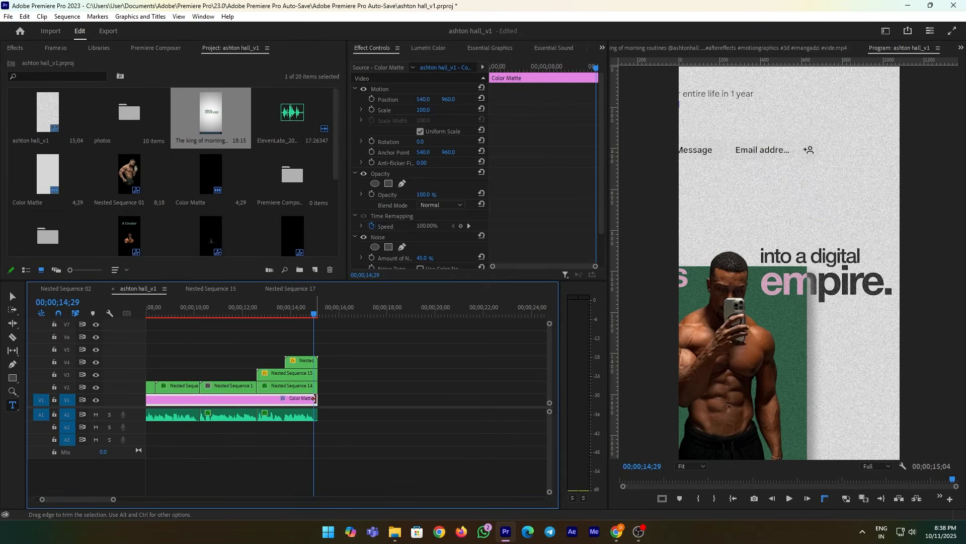
Extend the Color Matte clip to 16;10 and move the playhead to the end of the other clips at 15;04.
{"action": "left_click_drag", "start_coordinate": [316, 398], "coordinate": [346, 399]}
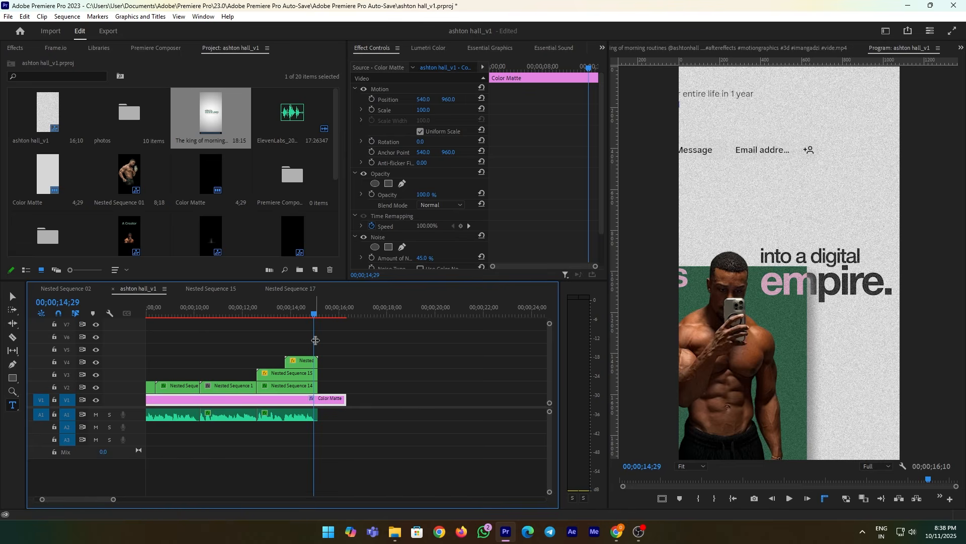
{"action": "key", "text": "shift+Right"}
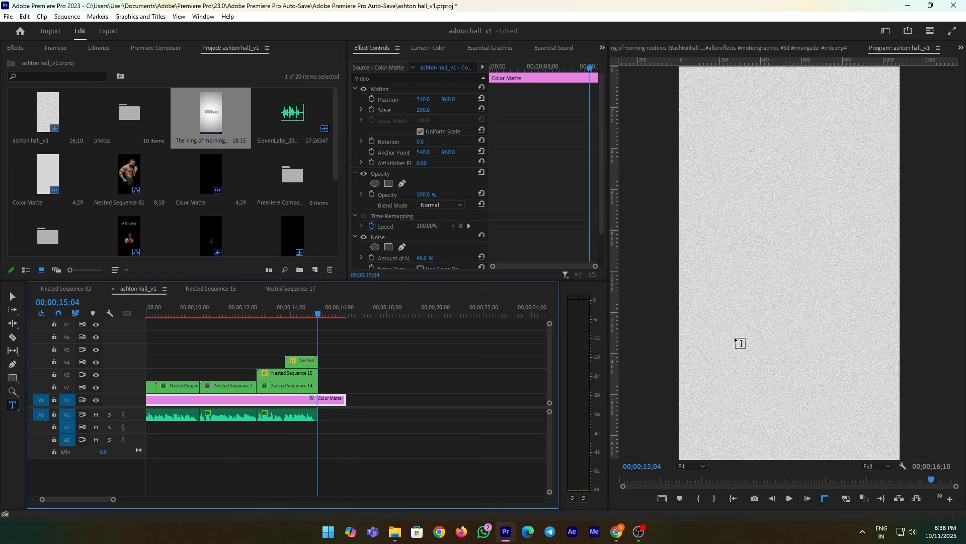
{"action": "left_click", "coordinate": [379, 405]}
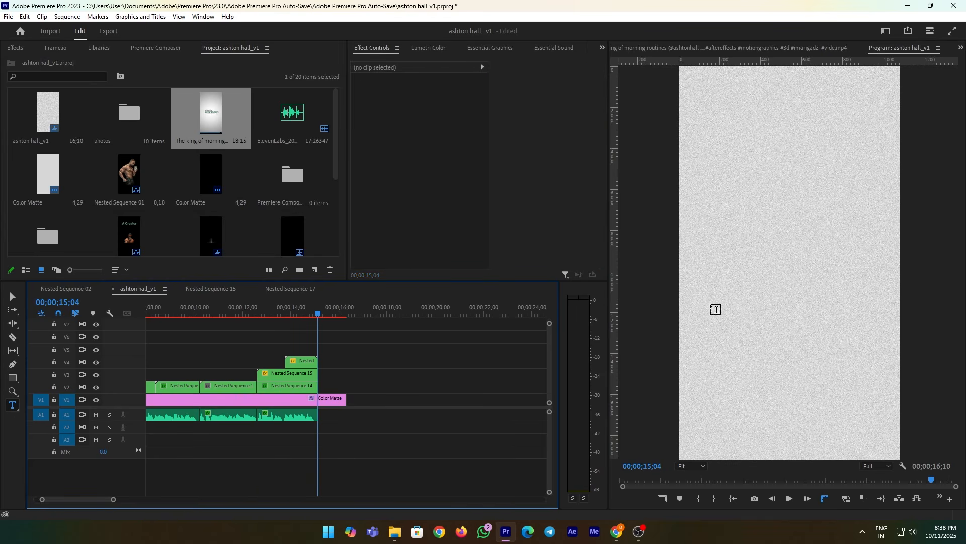
With safe margins shown, add the closing text "edit by" at 15;04 and a copy below it reading "ieditgems".
{"action": "left_click", "coordinate": [663, 497]}
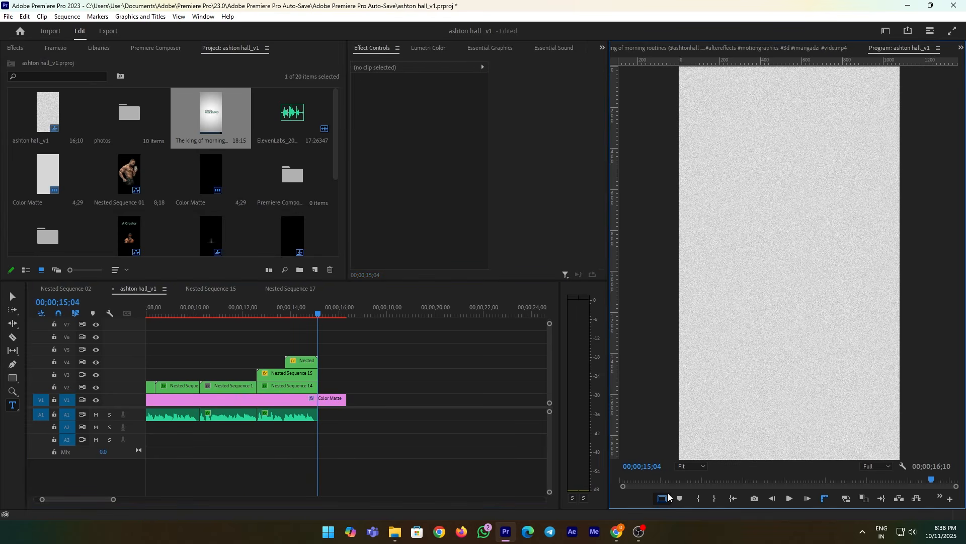
{"action": "left_click", "coordinate": [727, 231]}
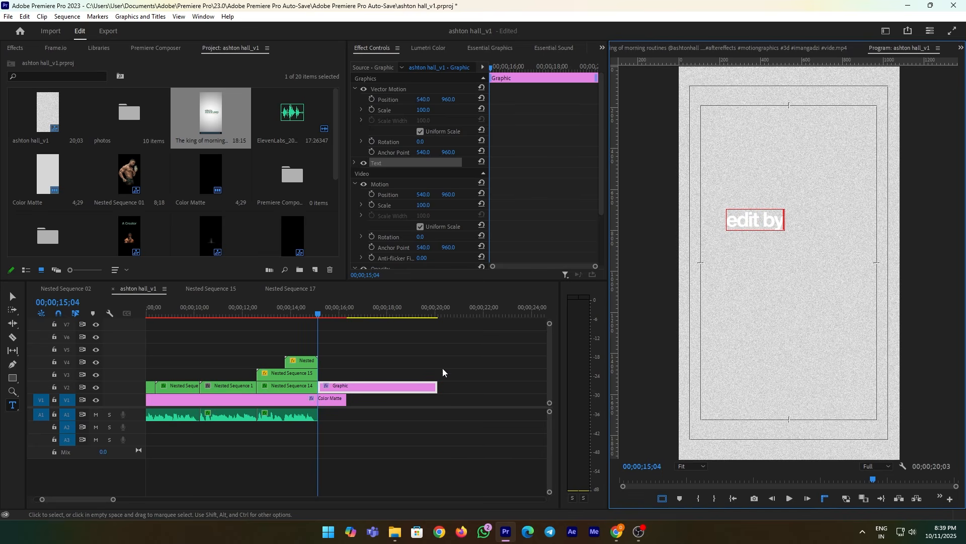
{"action": "left_click", "coordinate": [358, 377]}
{"action": "left_click", "coordinate": [358, 383]}
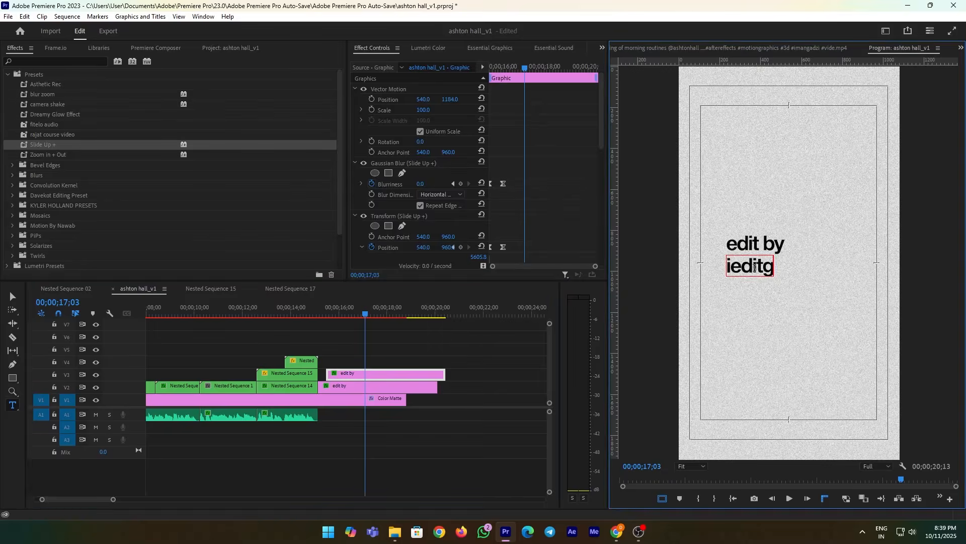
{"action": "type", "text": "tgems"}
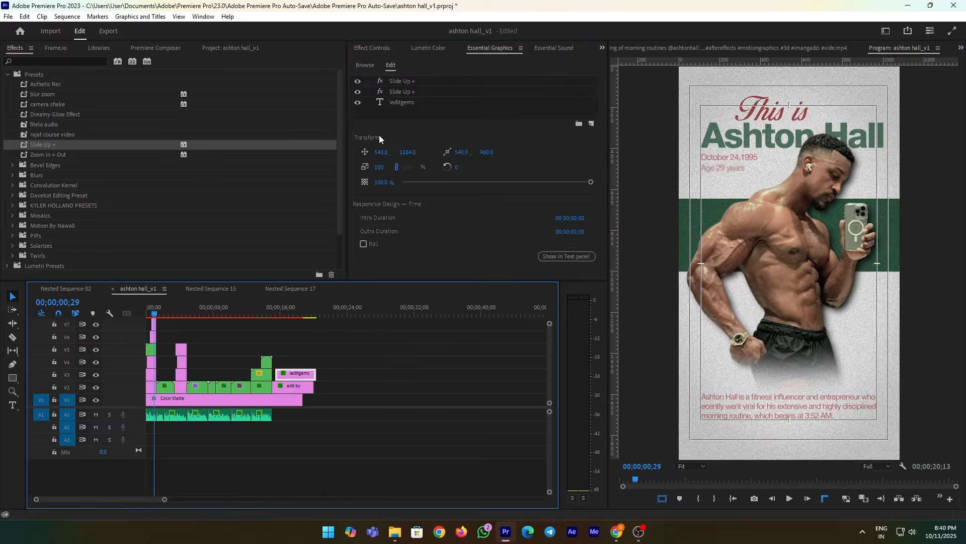